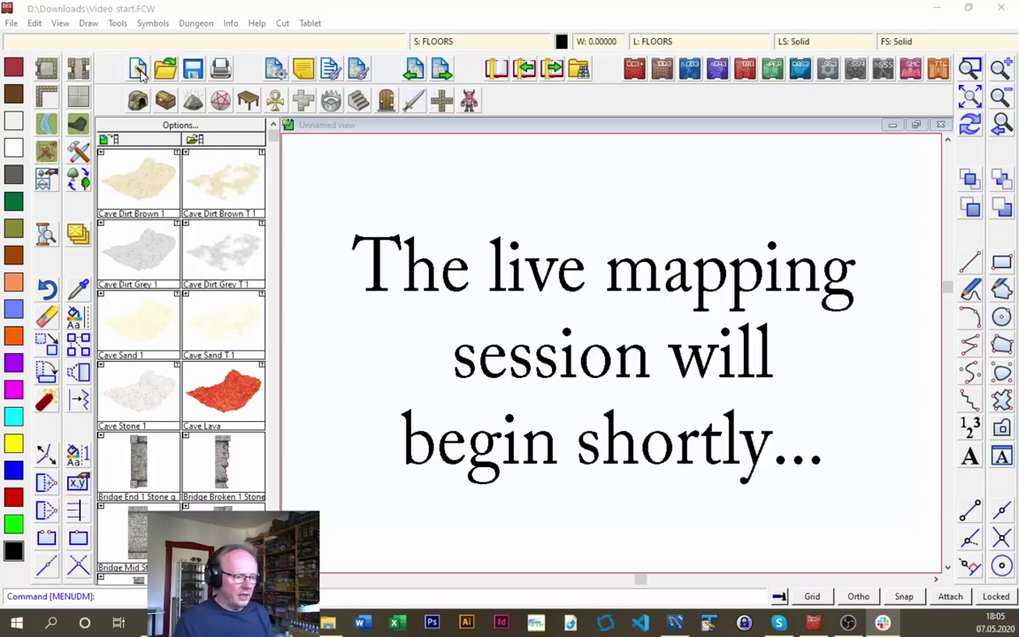
# Start a new drawing without saving the current one, choosing the Dungeons map type with self-decided settings
pyautogui.click(139, 71)
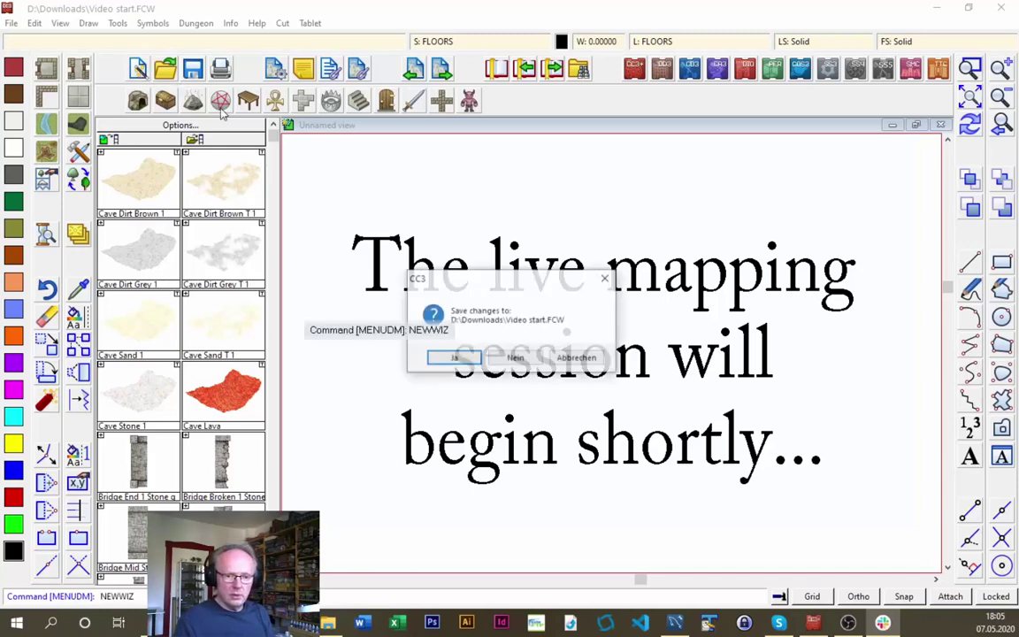
pyautogui.click(516, 357)
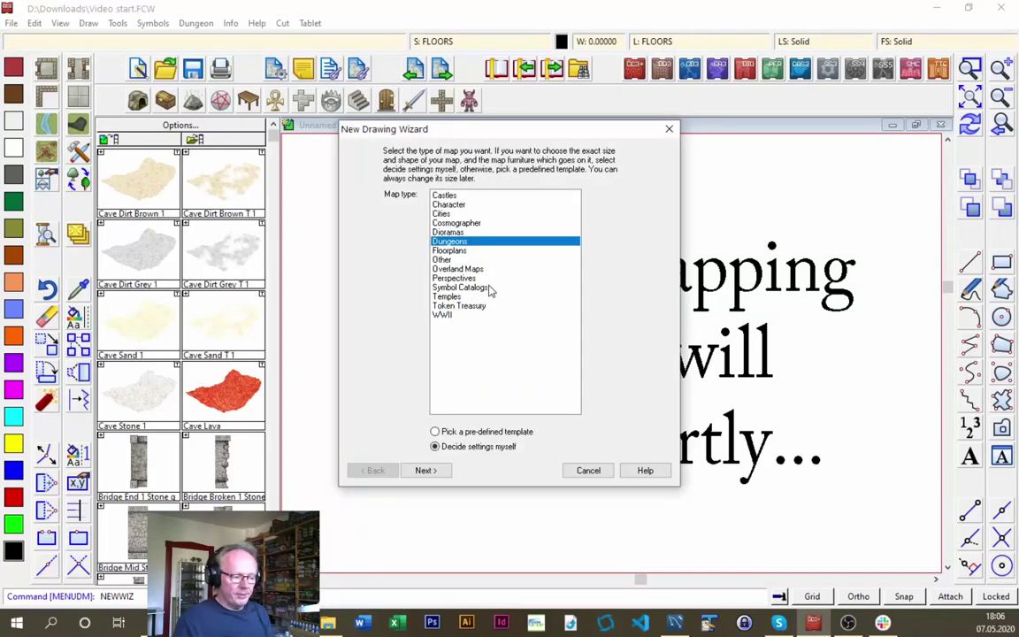
pyautogui.click(449, 233)
pyautogui.click(451, 241)
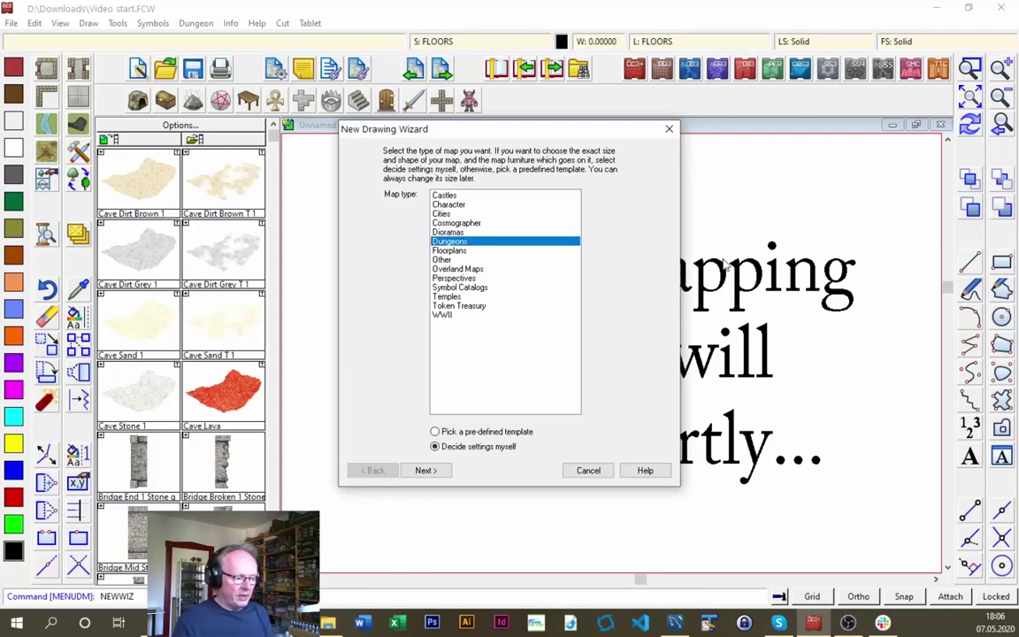
pyautogui.click(433, 473)
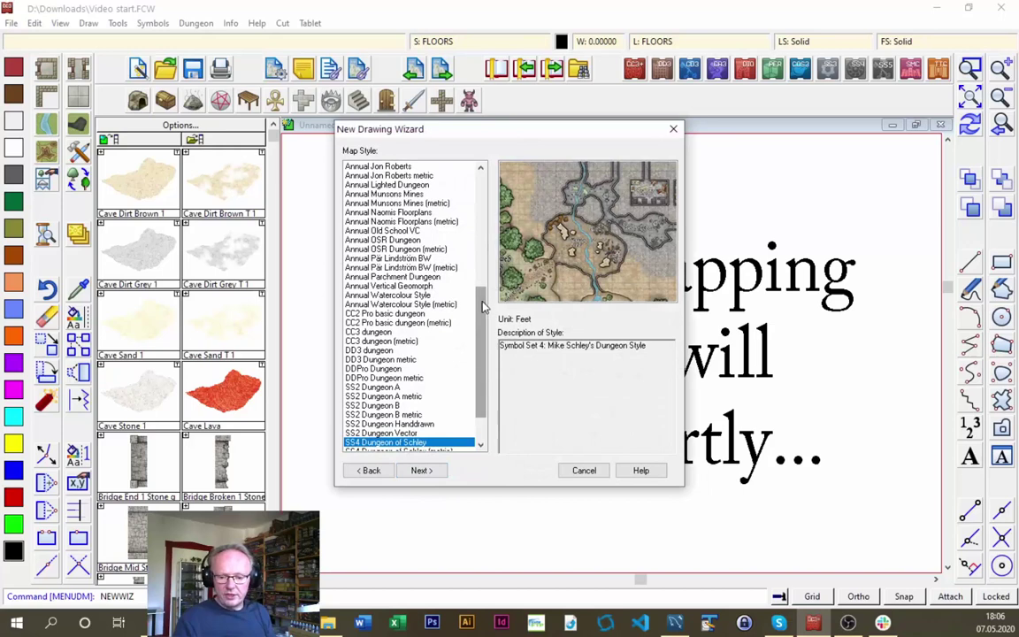
# Browse the dungeon map styles from DD3 dungeon onward and choose SS4 Dungeon of Schley for the new map
pyautogui.scroll(-2, 484, 305)
pyautogui.click(376, 303)
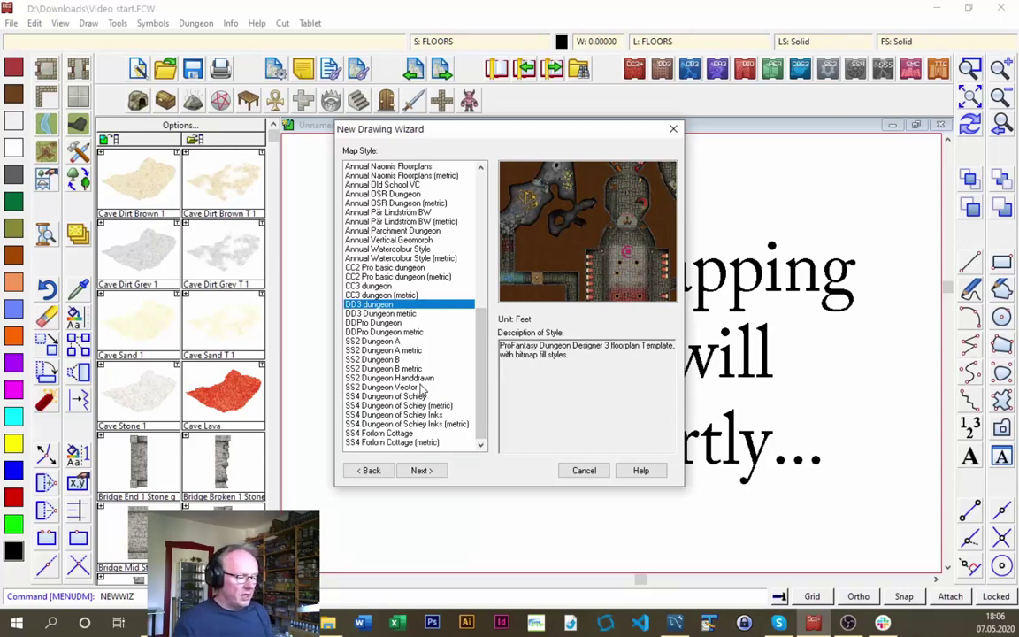
pyautogui.press('Down')
pyautogui.press('Down')
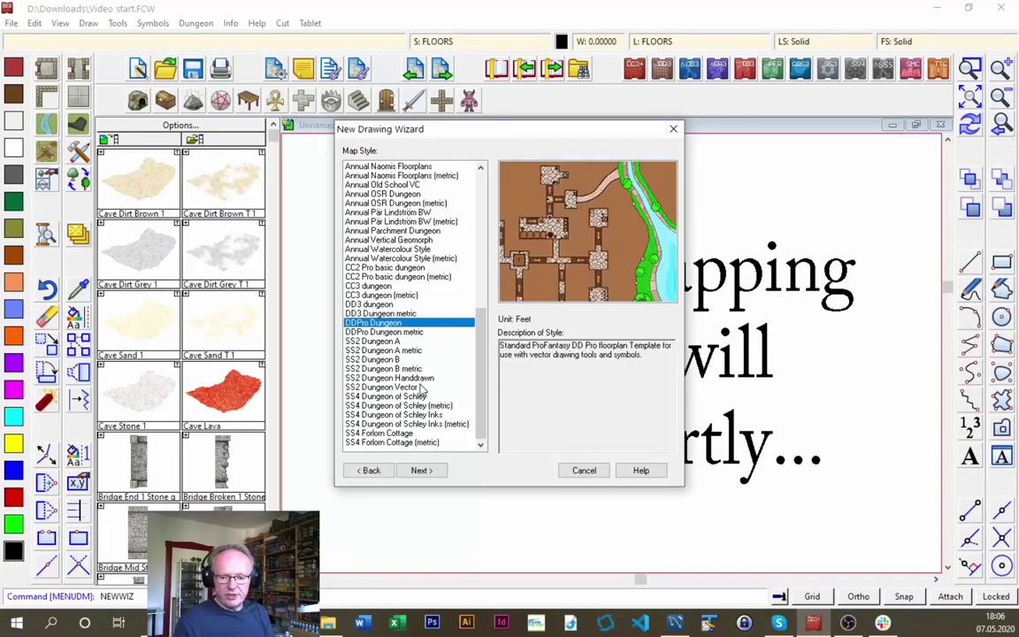
pyautogui.press('Down')
pyautogui.press('Down')
pyautogui.press('Down')
pyautogui.press('Down')
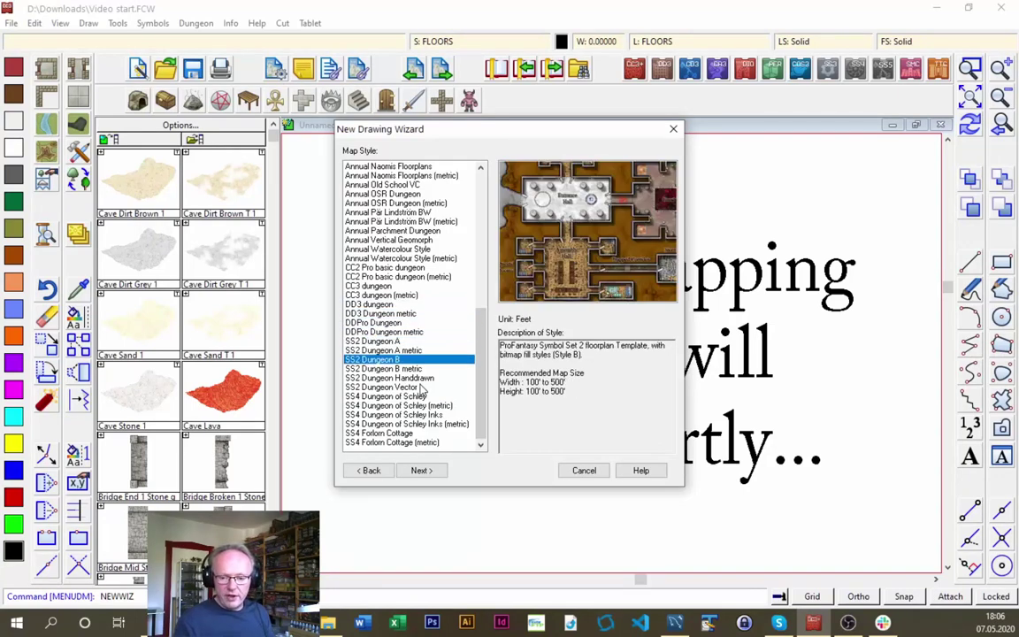
pyautogui.press('Down')
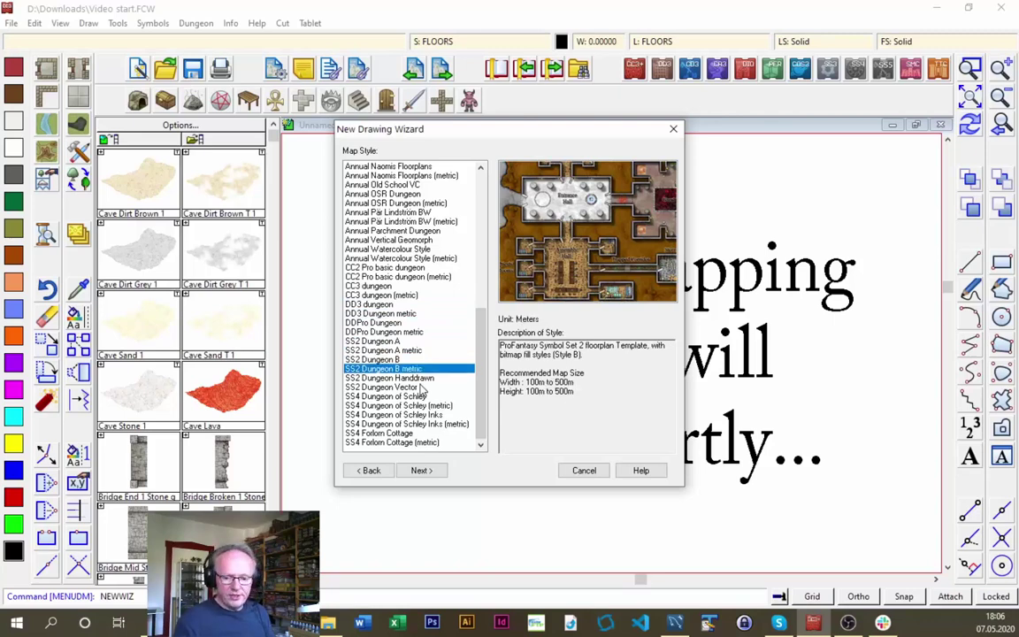
pyautogui.press('Down')
pyautogui.press('Down')
pyautogui.press('Down')
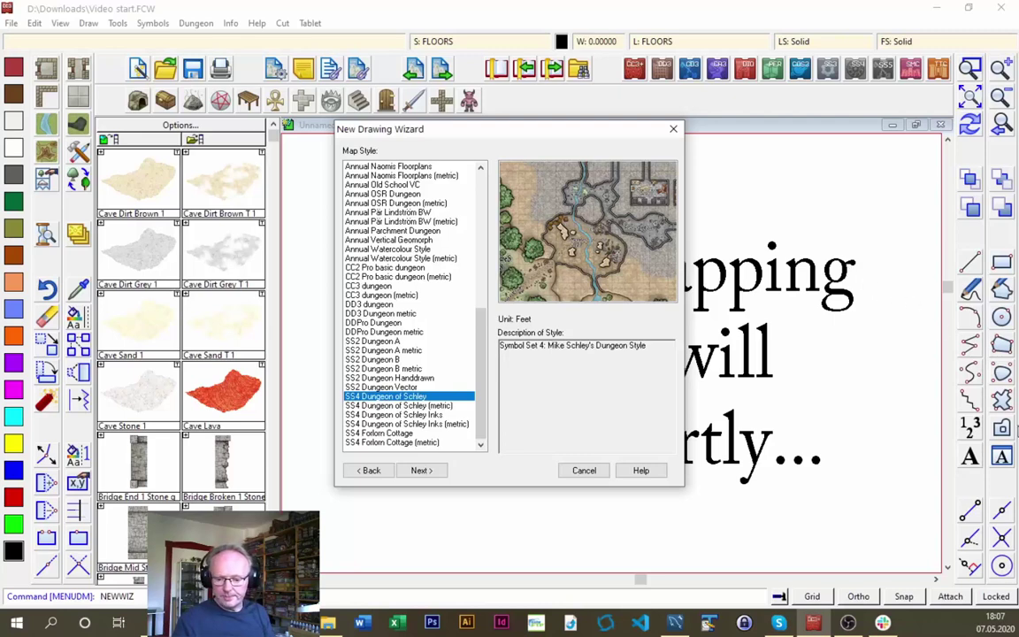
pyautogui.click(421, 471)
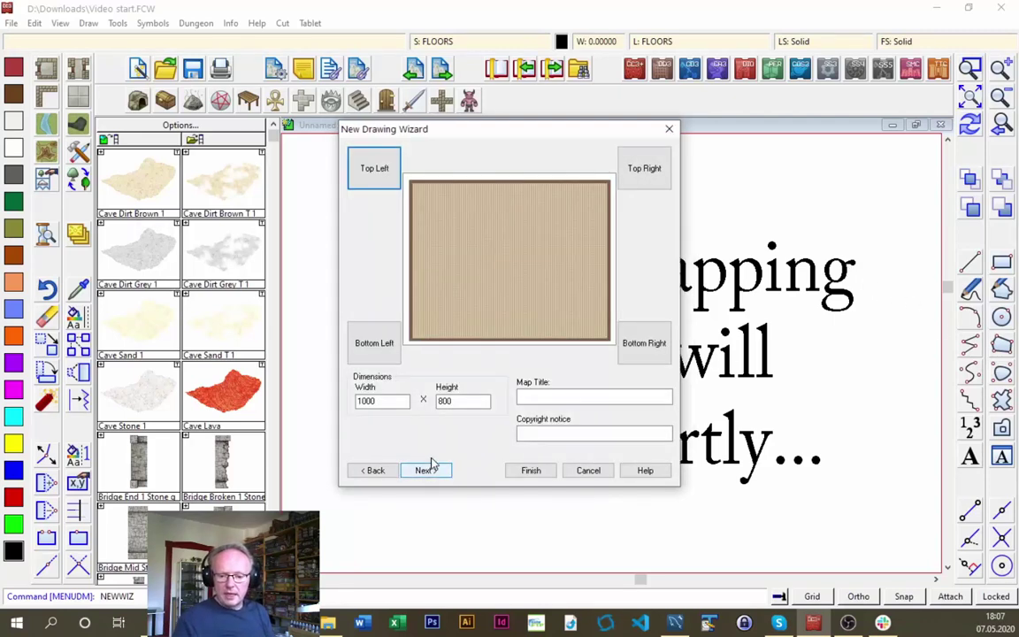
# Set the new map's dimensions to 110 wide by 80 high and continue to the background settings
pyautogui.doubleClick(389, 402)
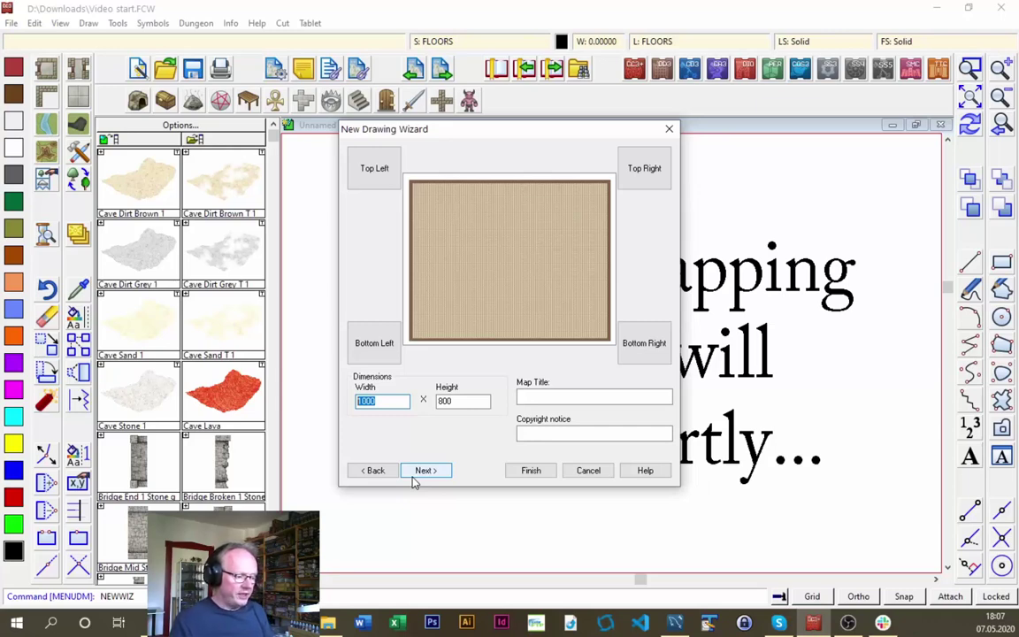
pyautogui.write('1')
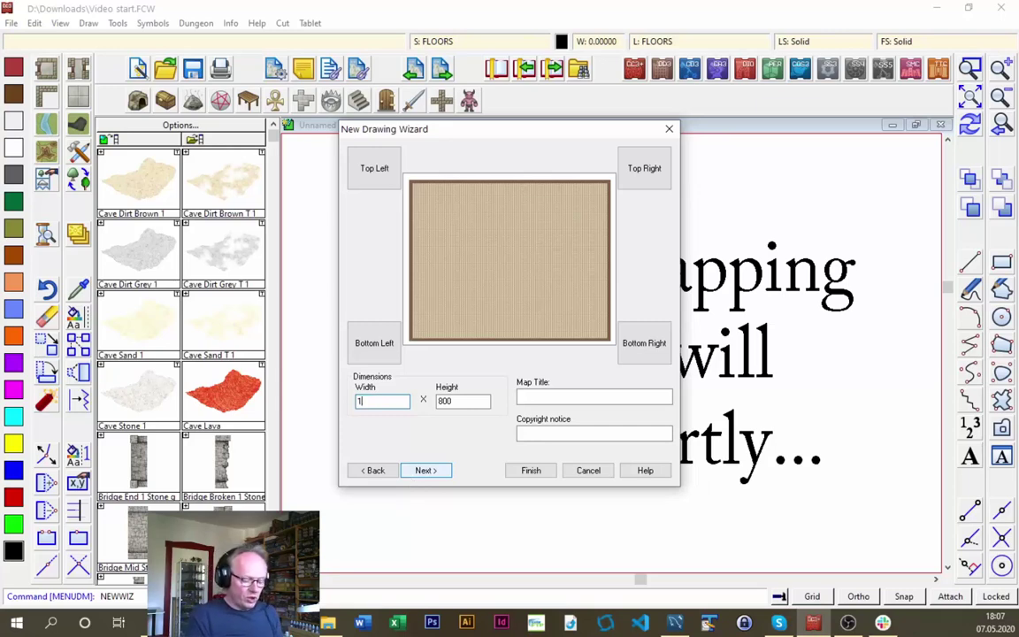
pyautogui.write('10')
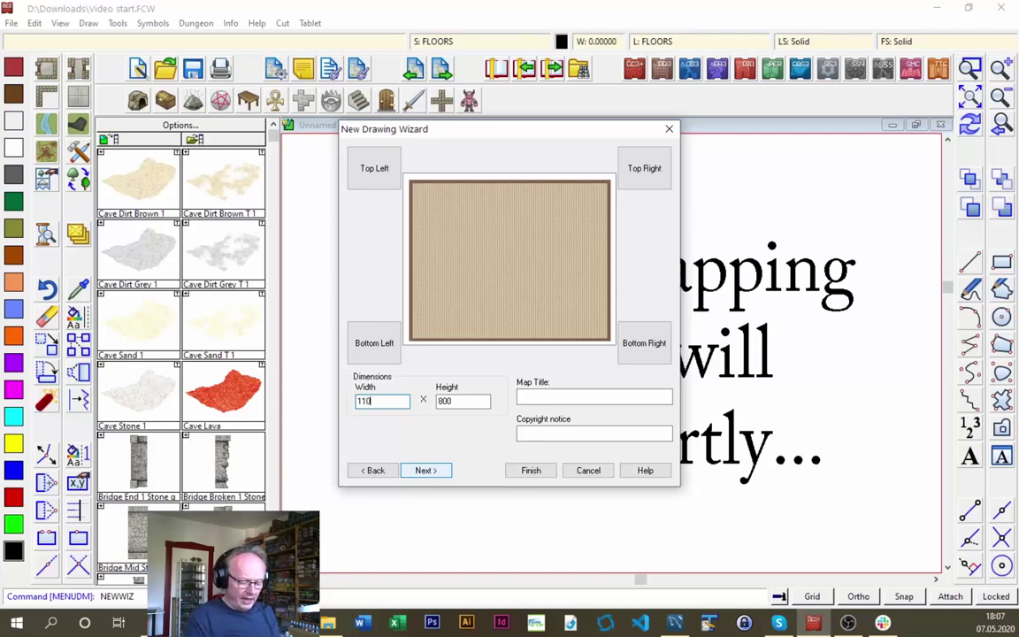
pyautogui.press('Tab')
pyautogui.write('80')
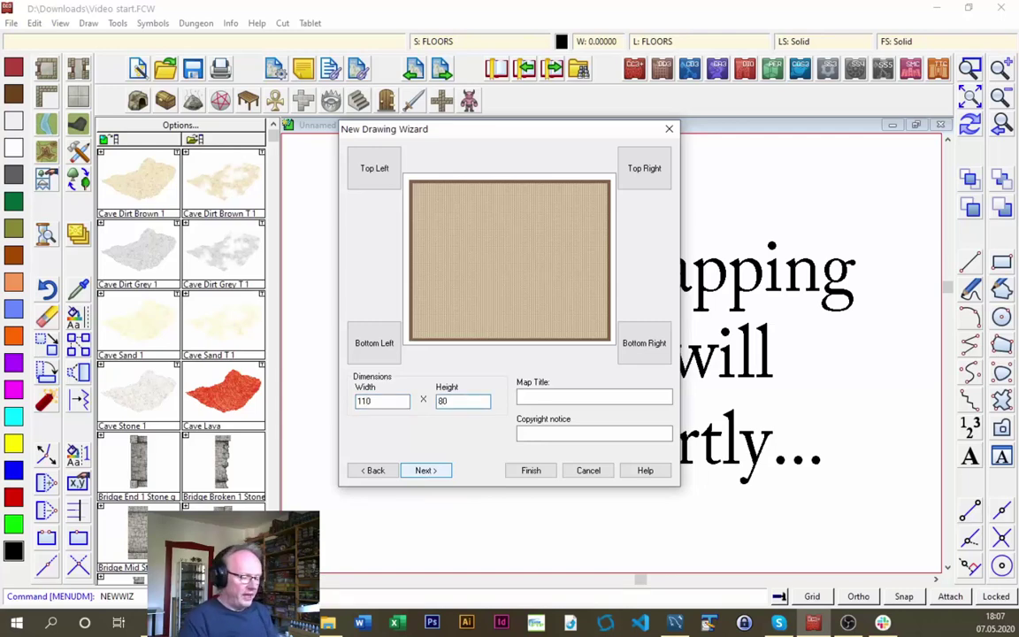
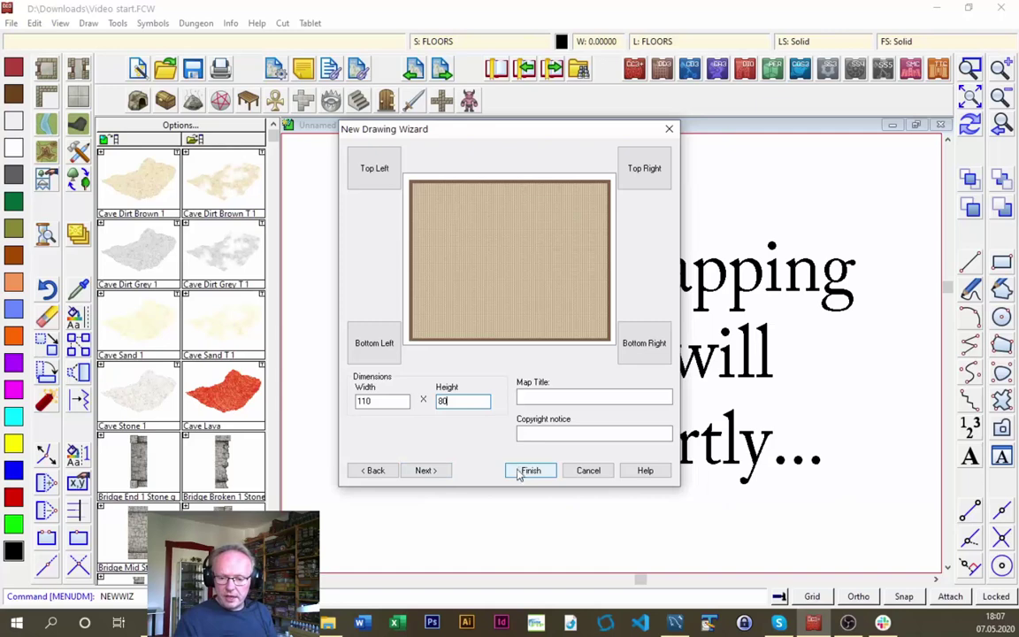
pyautogui.click(427, 470)
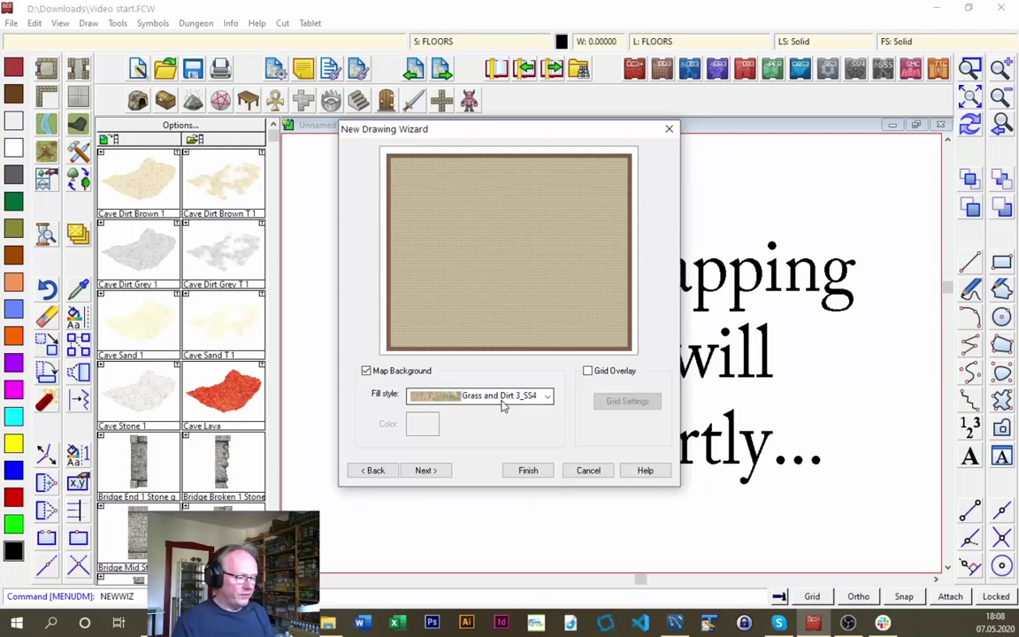
# Look through the background fill styles, keep Grass and Dirt 3_SS4, and finish the new map's settings
pyautogui.click(548, 396)
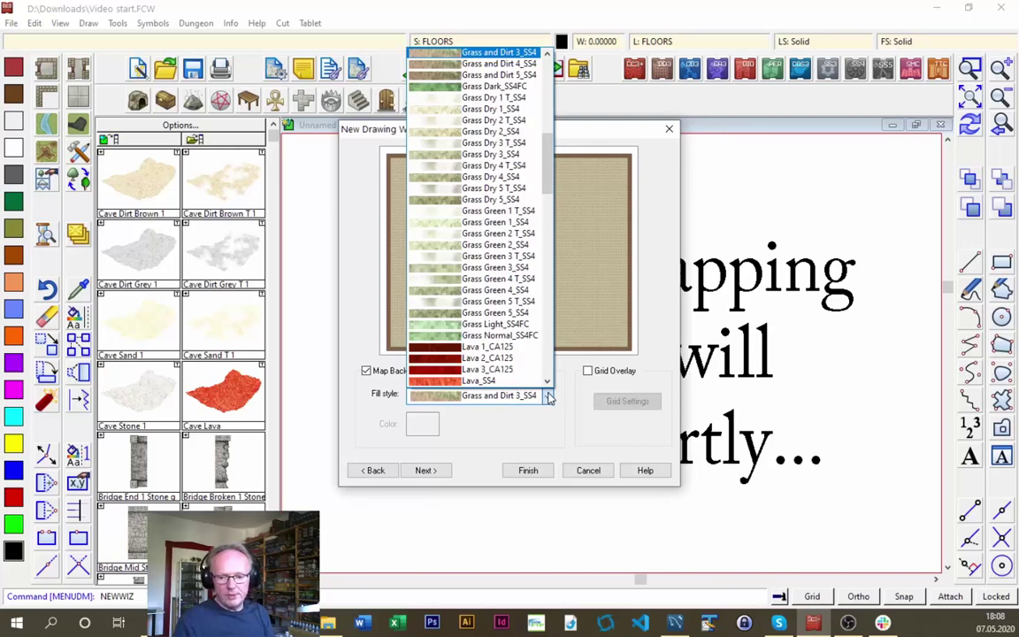
pyautogui.moveTo(545, 180)
pyautogui.mouseDown()
pyautogui.moveTo(533, 277)
pyautogui.moveTo(545, 181)
pyautogui.mouseUp()
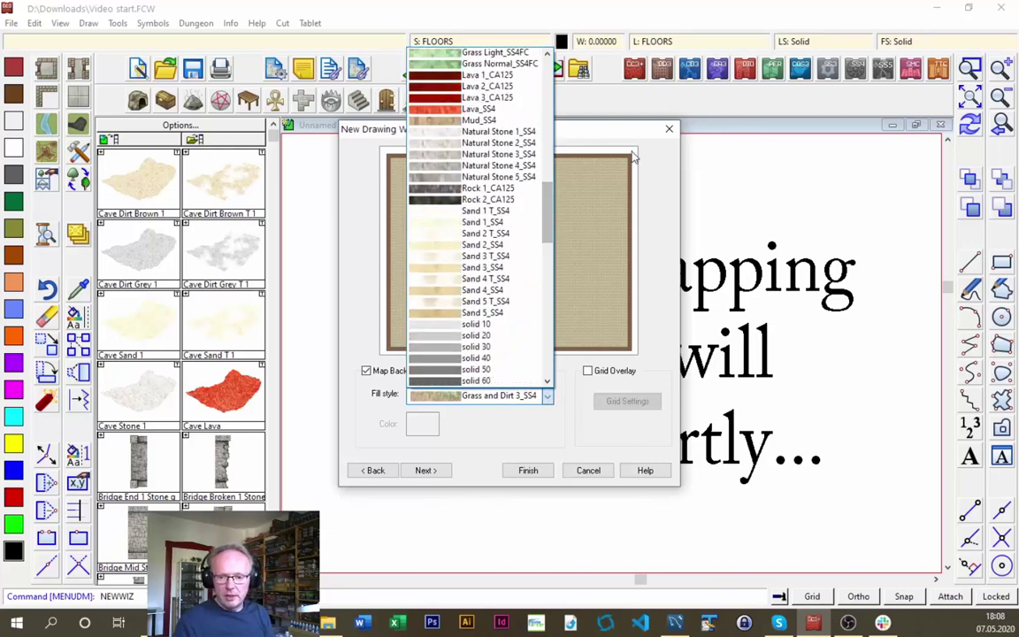
pyautogui.click(566, 449)
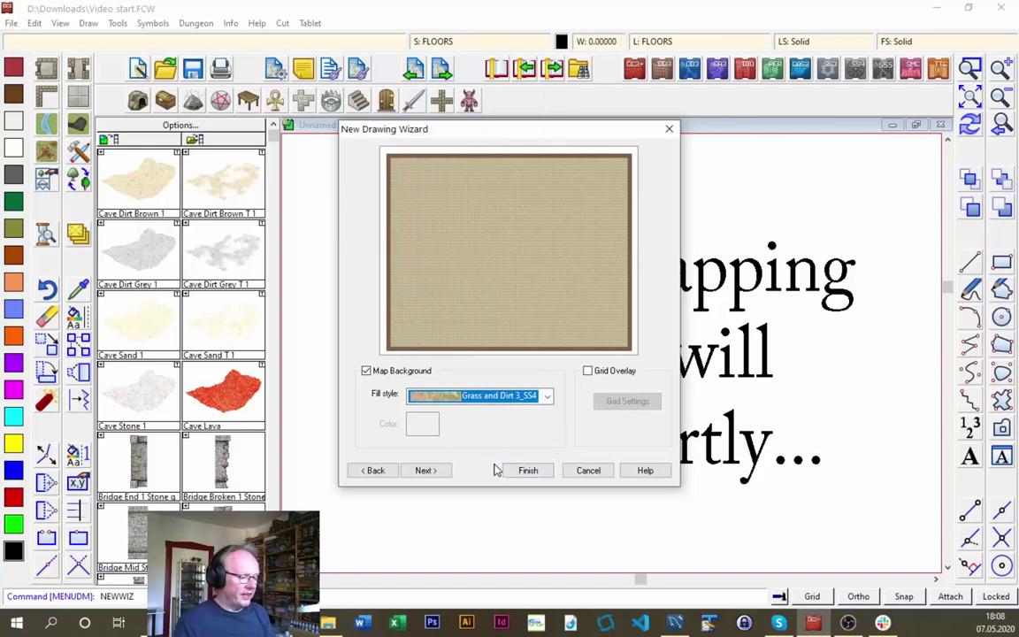
pyautogui.click(523, 471)
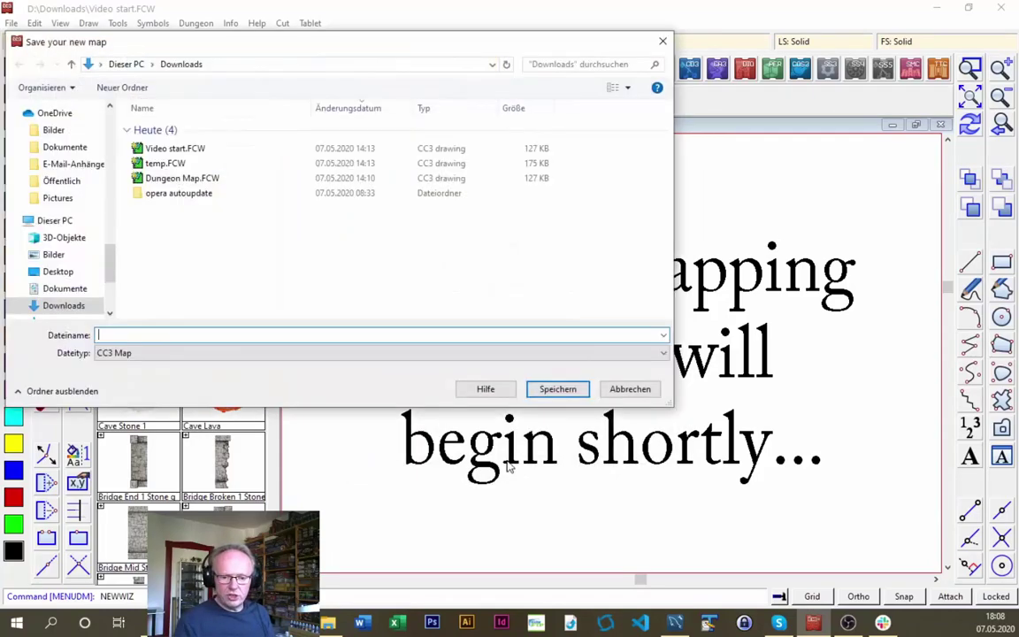
# Save the new map as Outdoor Battlemap in the Downloads folder
pyautogui.write('Du')
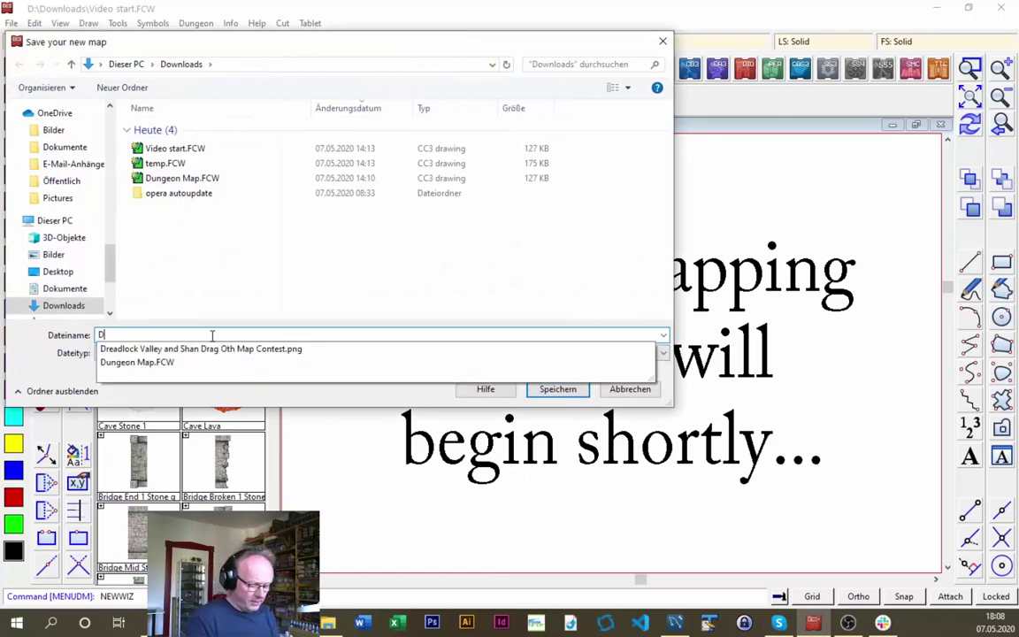
pyautogui.press('BackSpace')
pyautogui.press('BackSpace')
pyautogui.write('Our')
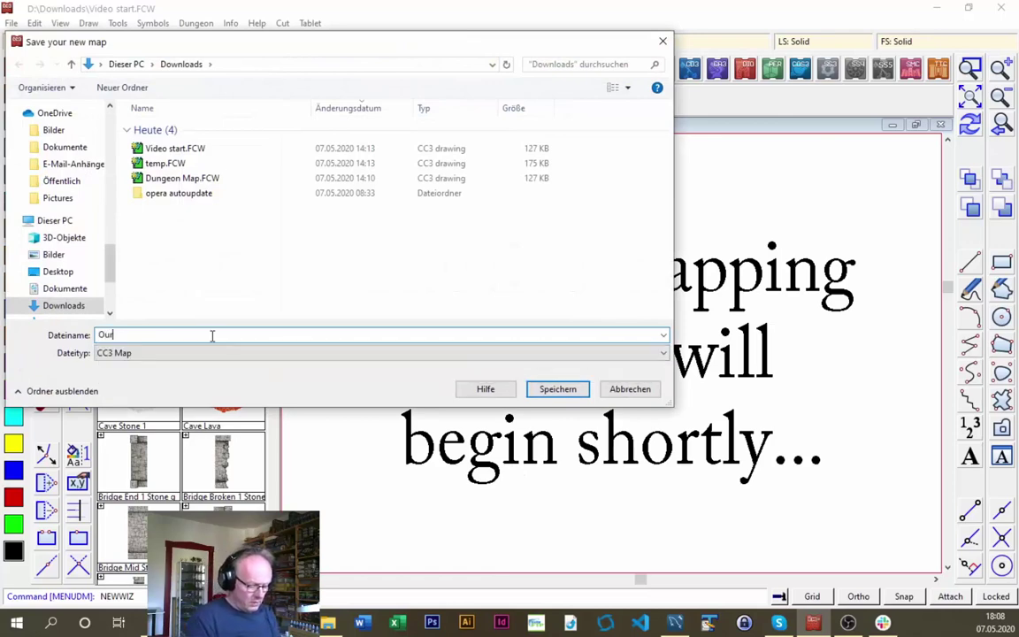
pyautogui.press('BackSpace')
pyautogui.write('tdoor')
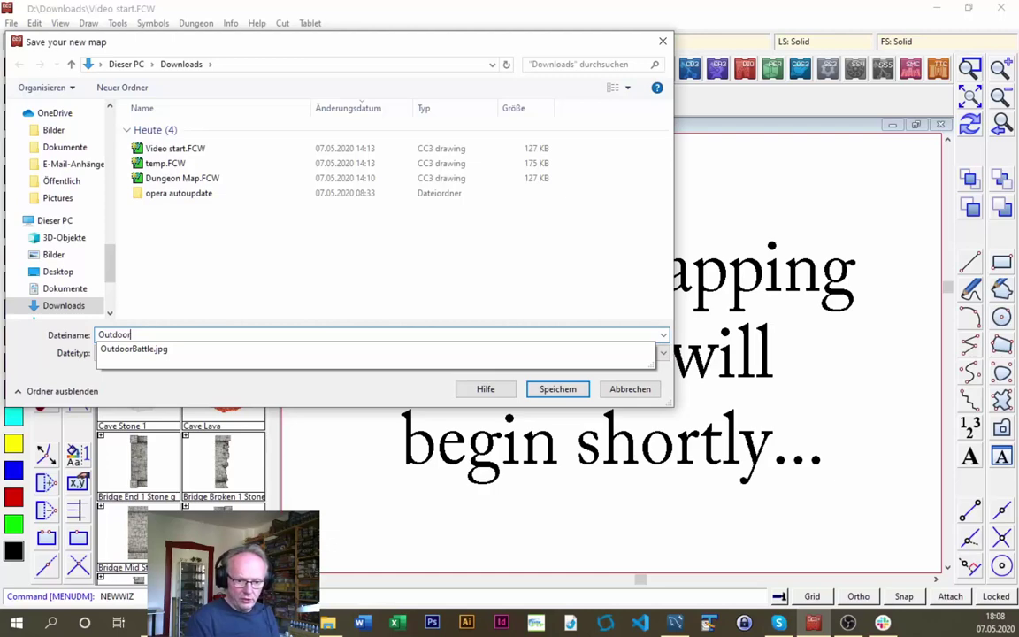
pyautogui.write(' Battlema')
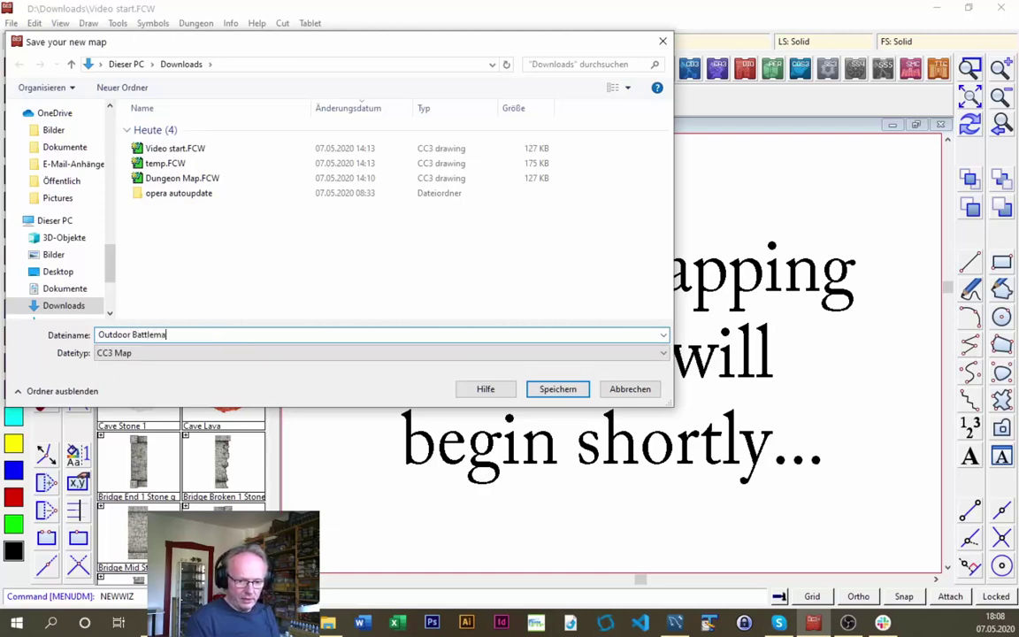
pyautogui.write('p')
pyautogui.press('Return')
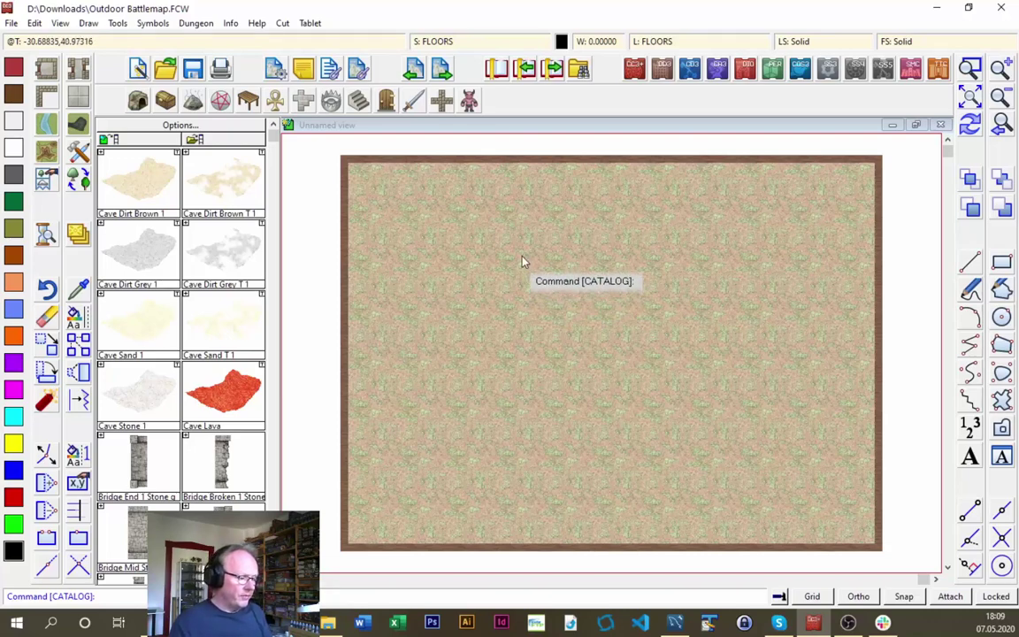
# Choose the Water, Blue 3, Curved drawing tool from the SS4 Dungeons of Schley water tools
pyautogui.click(49, 127)
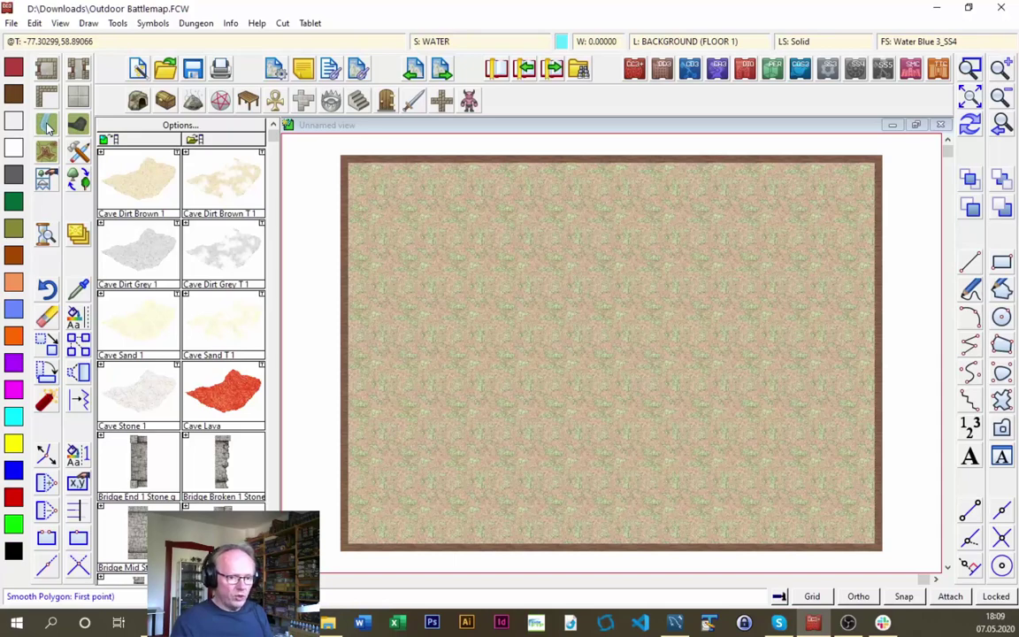
pyautogui.rightClick(48, 126)
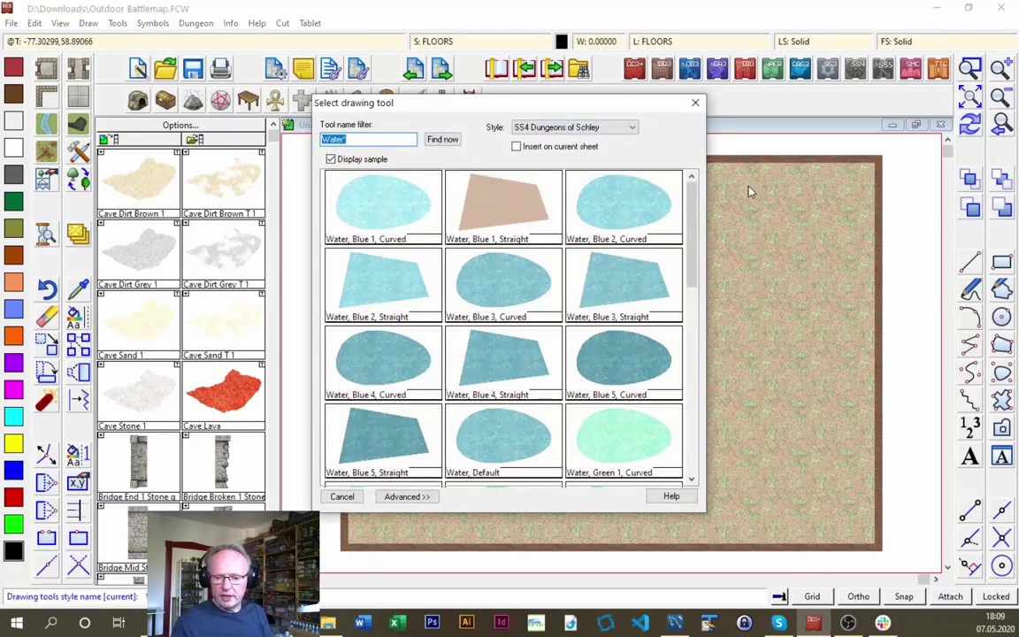
pyautogui.moveTo(695, 205); pyautogui.dragTo(721, 210)
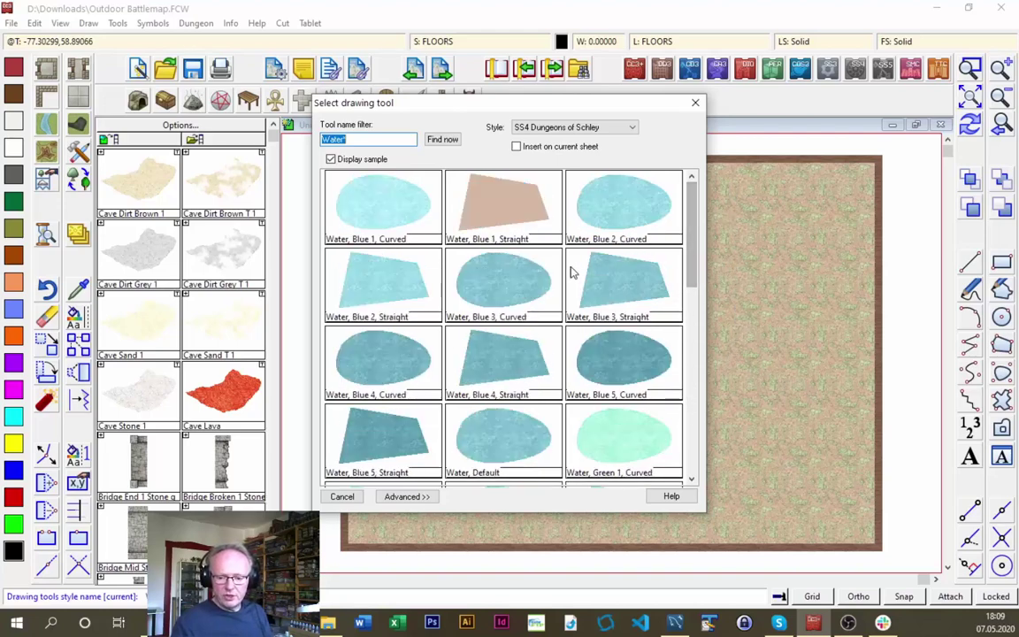
pyautogui.doubleClick(485, 290)
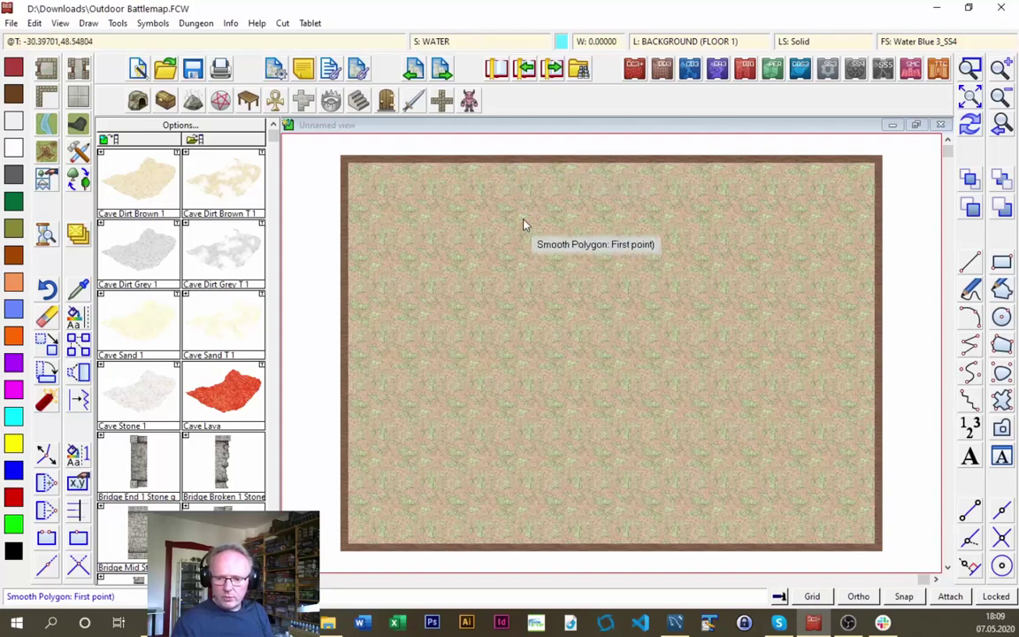
# Draw the winding river as a smooth water polygon running across the map from the upper border to the lower border
pyautogui.click(546, 305)
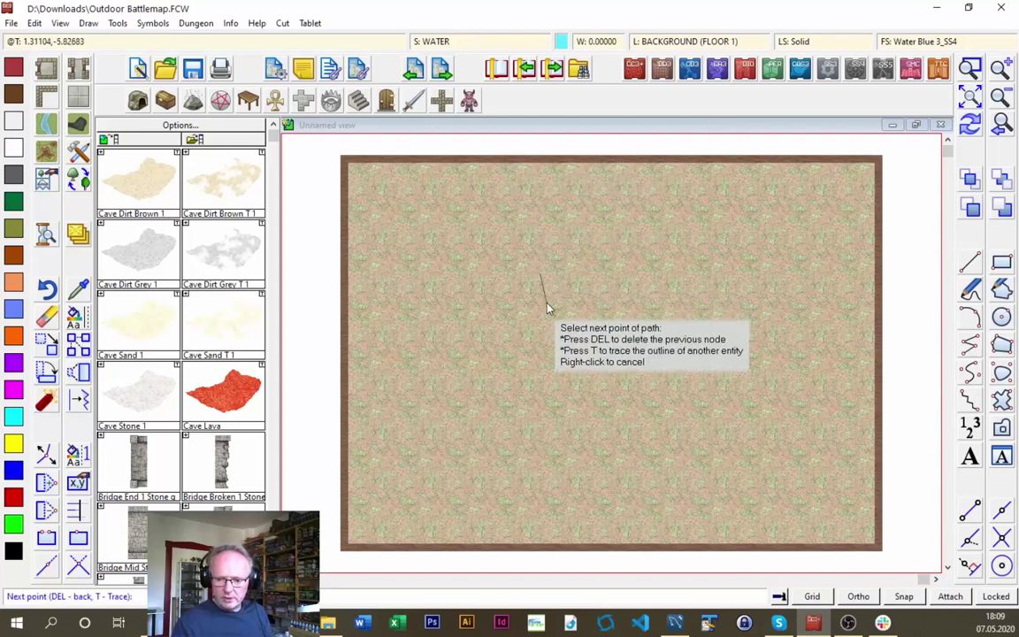
pyautogui.click(555, 347)
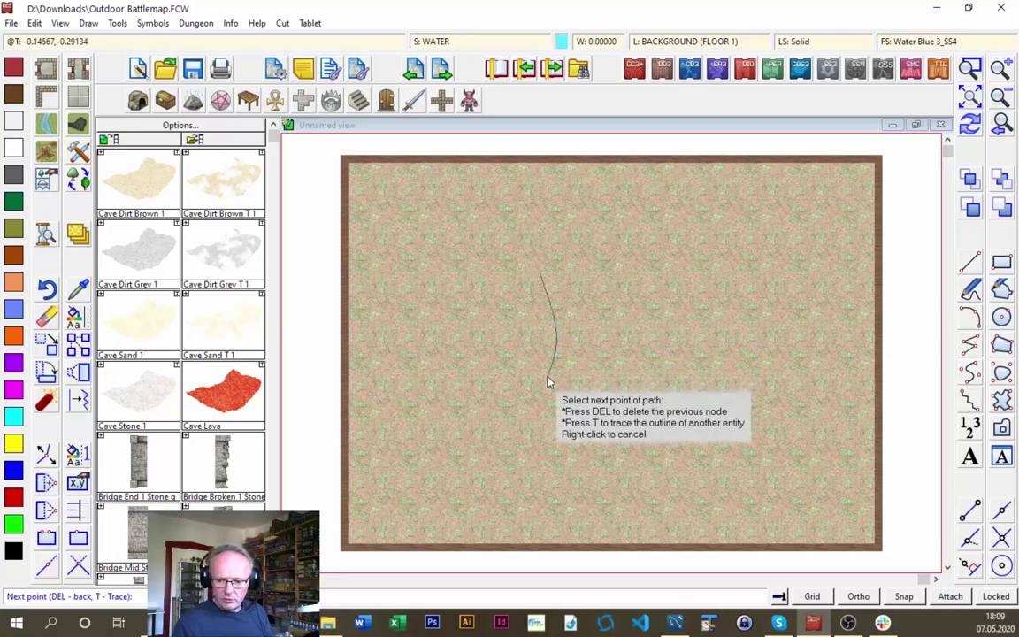
pyautogui.click(530, 465)
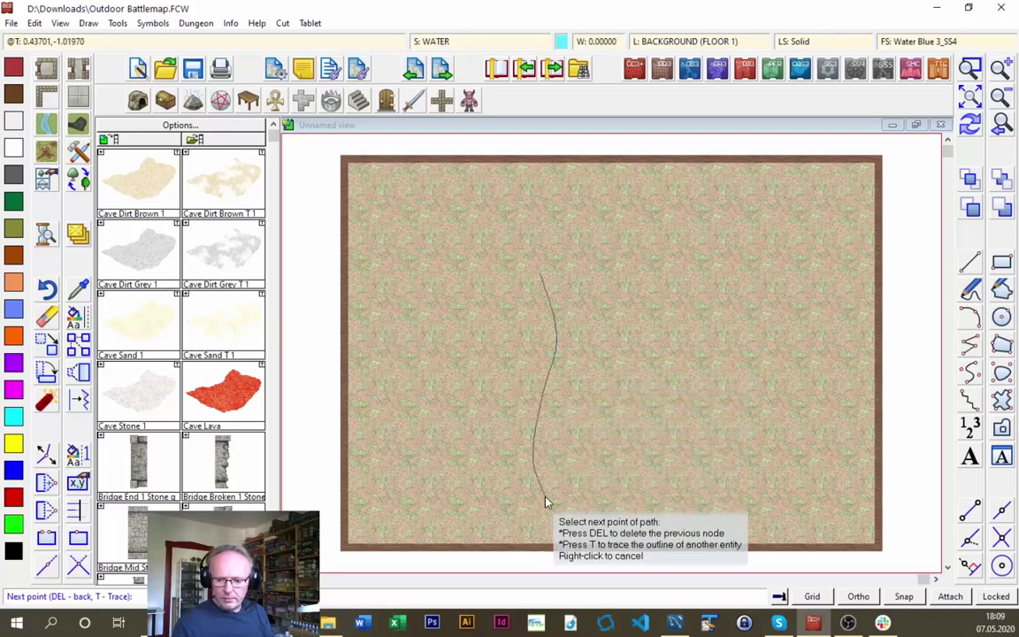
pyautogui.click(546, 552)
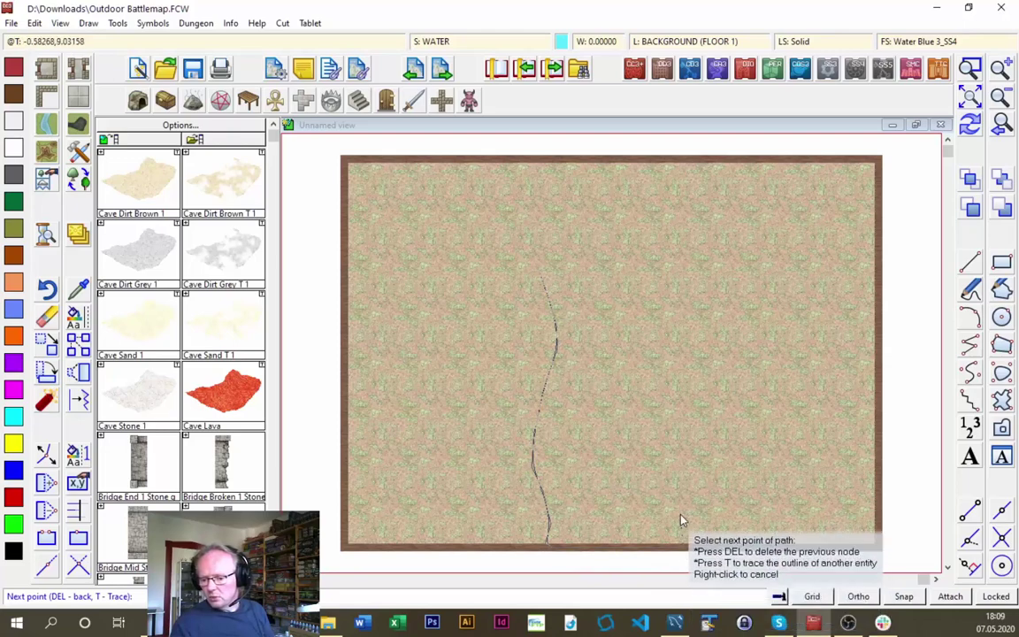
pyautogui.click(661, 435)
pyautogui.click(698, 358)
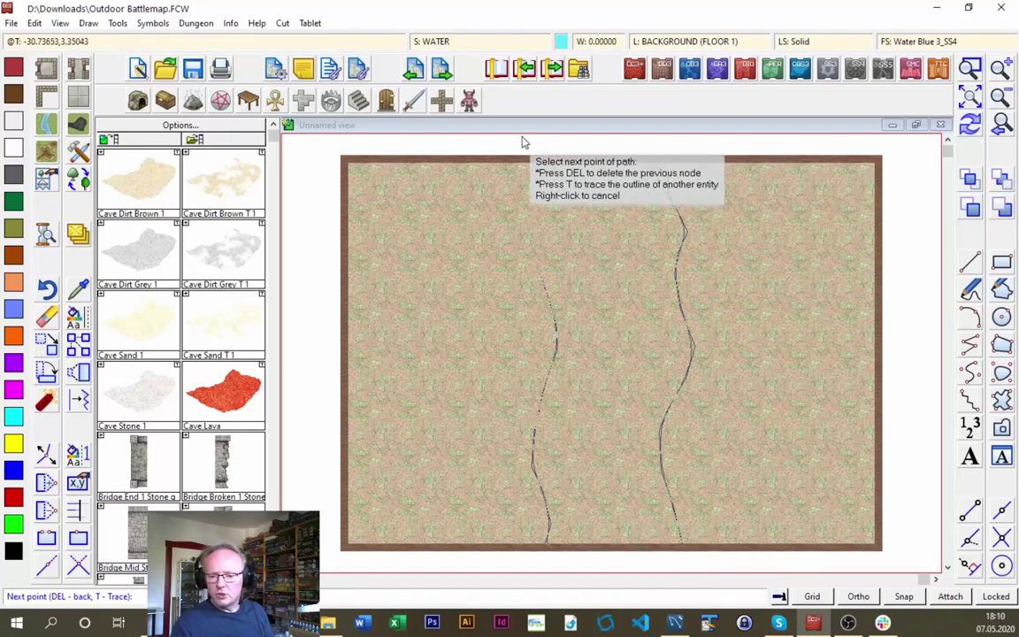
pyautogui.click(520, 163)
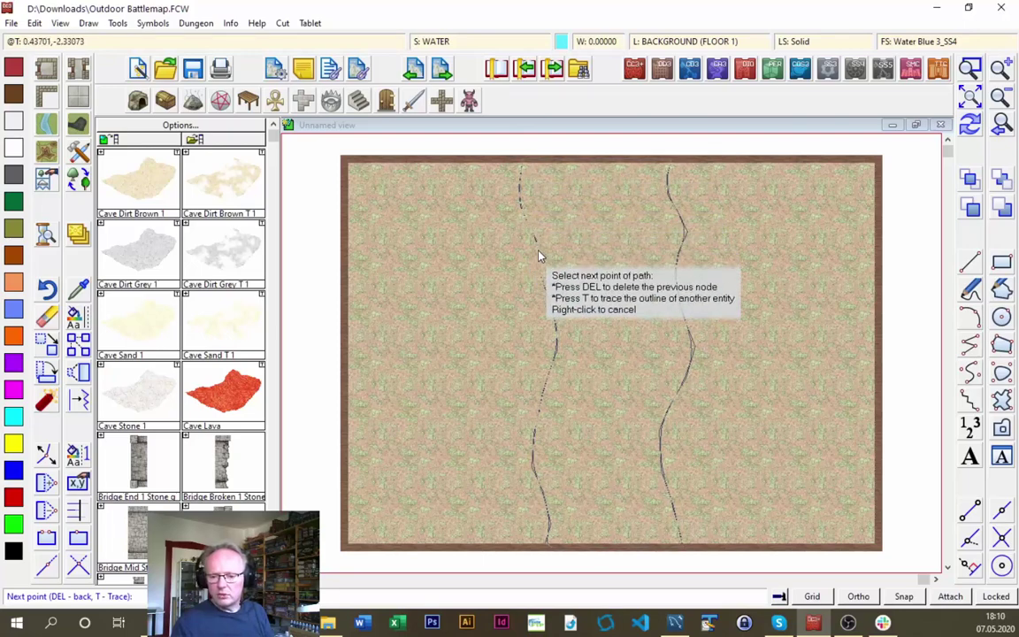
pyautogui.rightClick(539, 252)
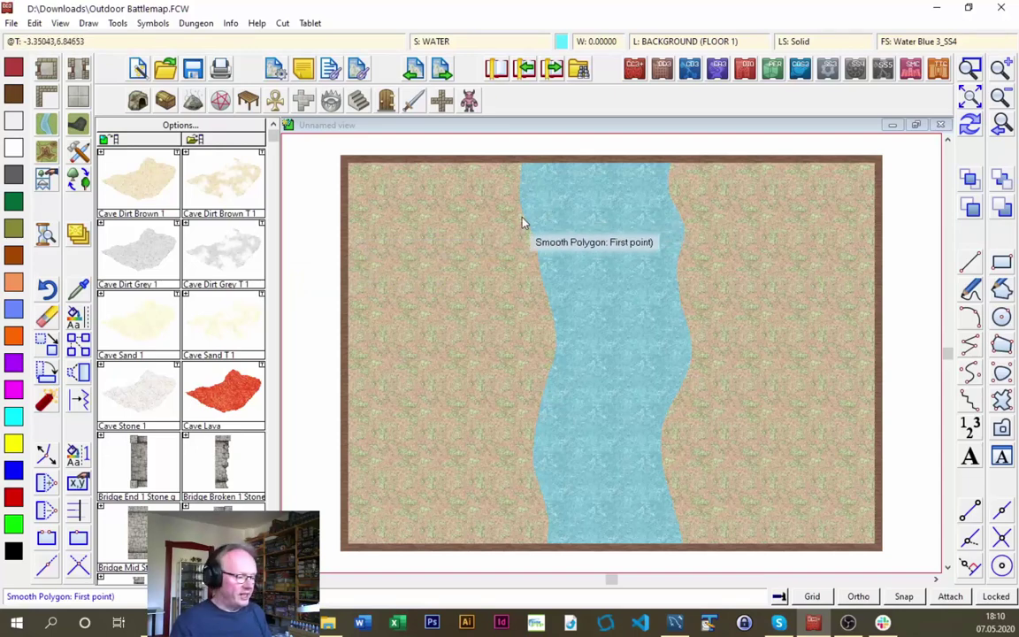
# Activate the sheet effects for the whole drawing in the drawing sheets and effects settings
pyautogui.click(424, 41)
pyautogui.click(541, 152)
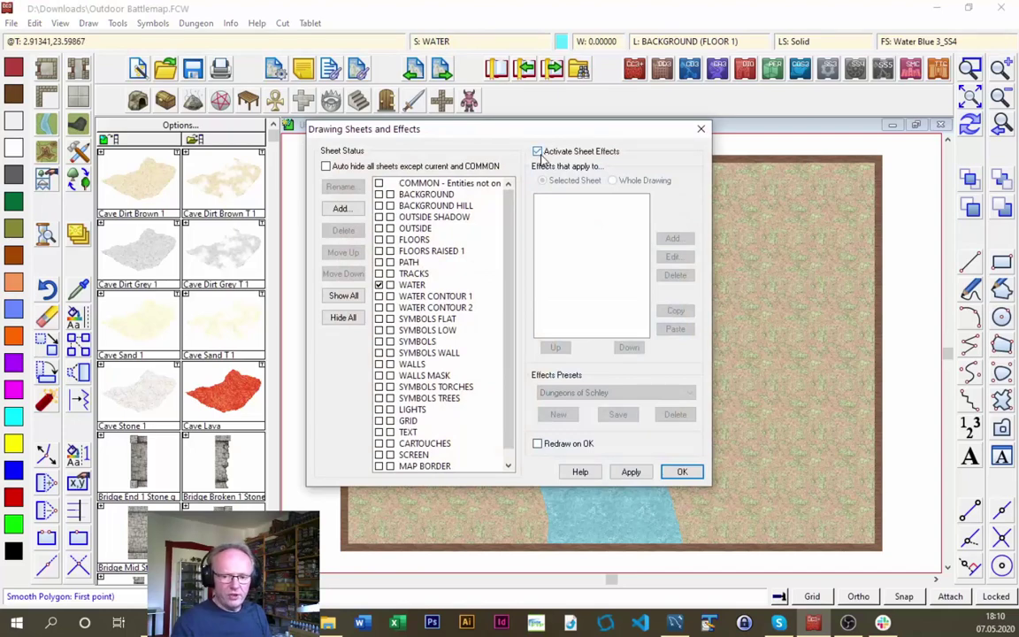
pyautogui.click(682, 474)
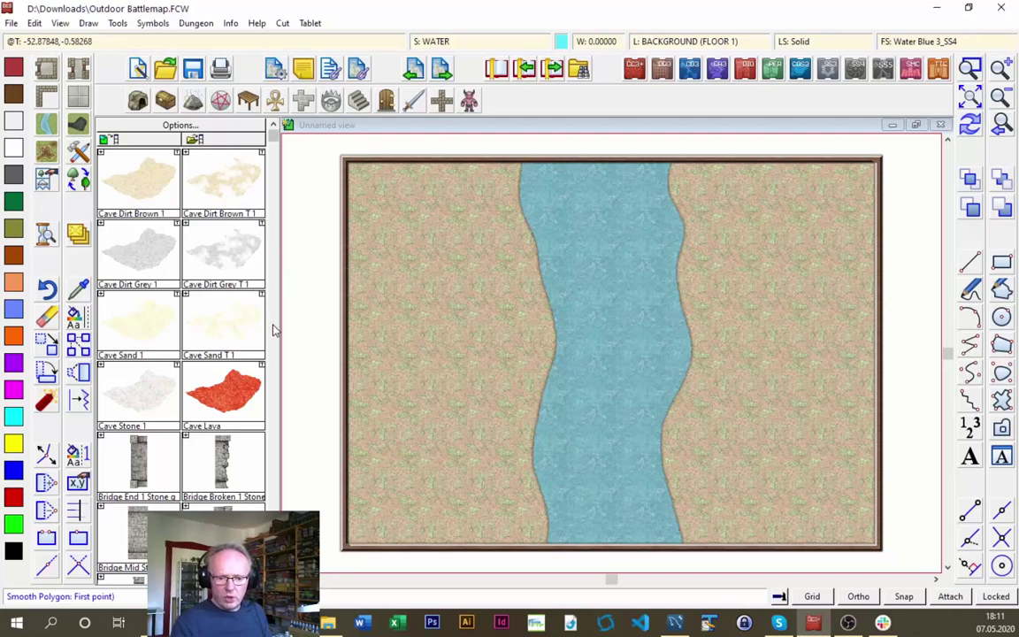
pyautogui.scroll(-5, 274, 331)
pyautogui.scroll(-3, 273, 332)
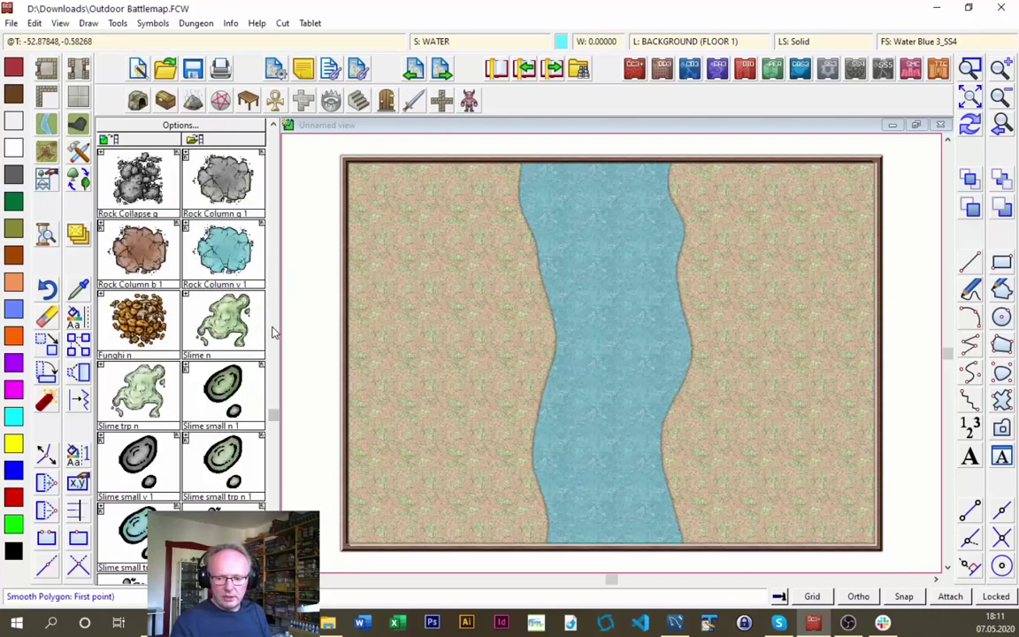
pyautogui.scroll(-5, 272, 451)
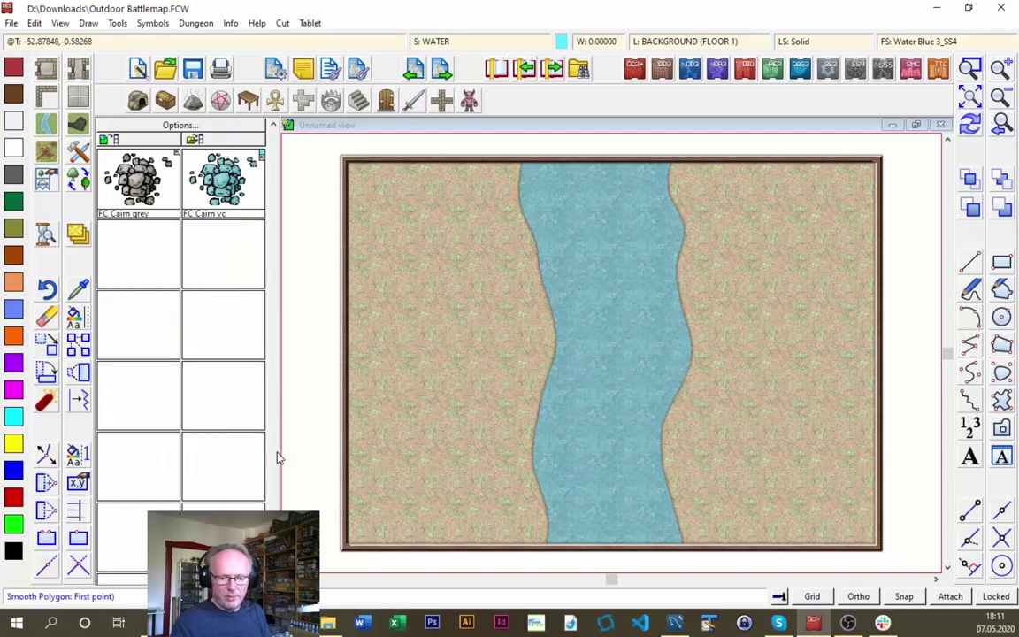
pyautogui.scroll(5, 273, 349)
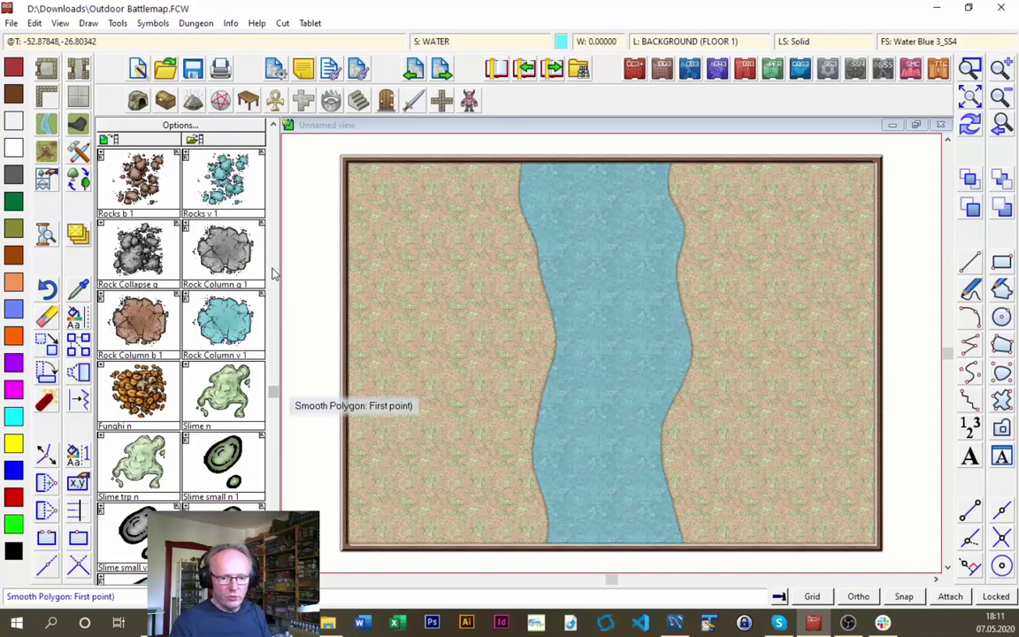
pyautogui.scroll(10, 224, 195)
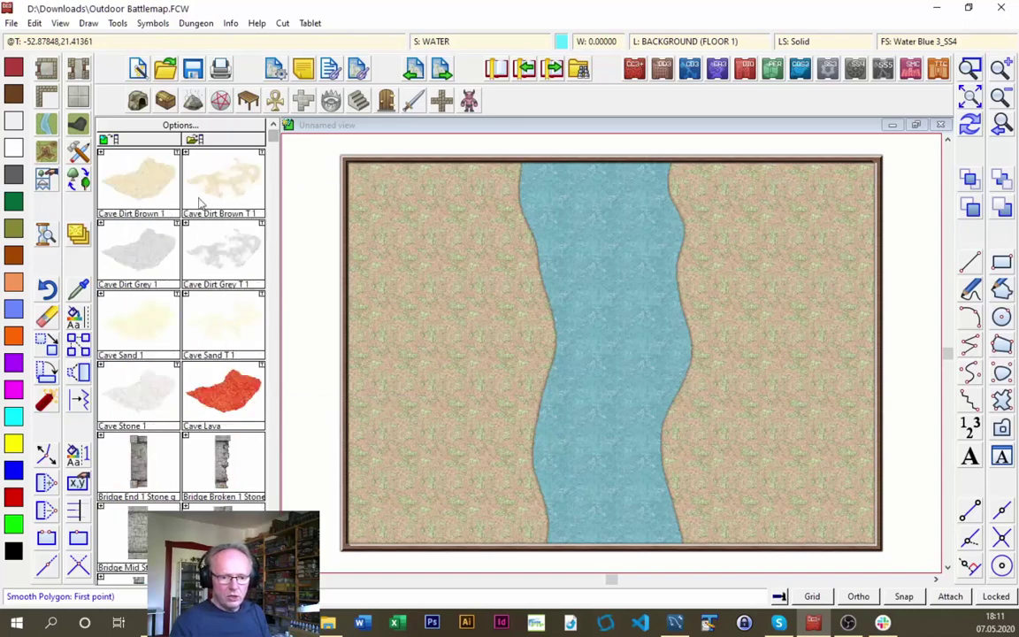
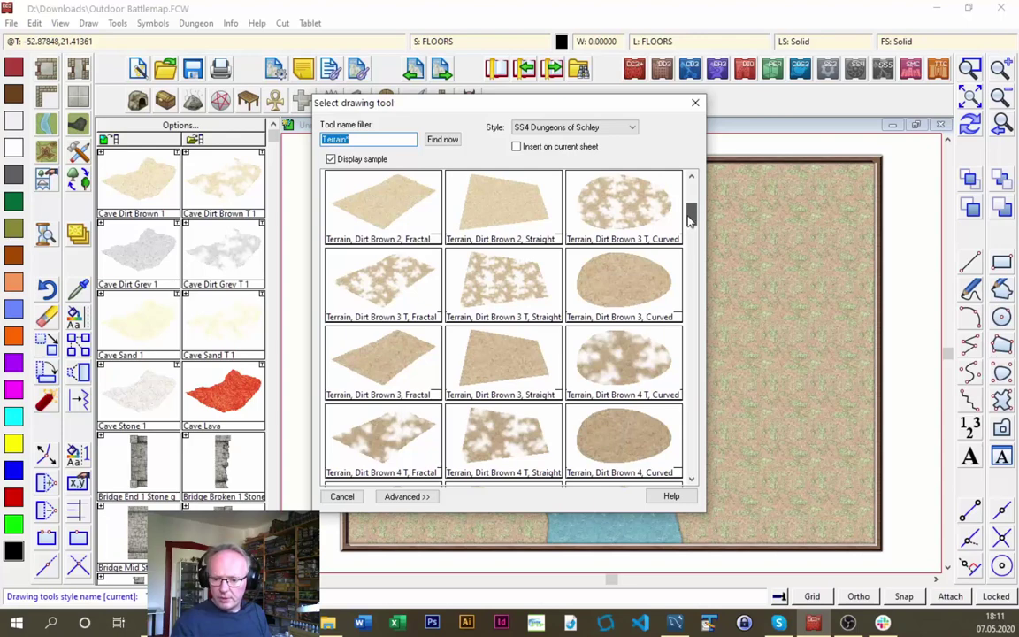
# Draw a narrow sandbank in the river's upper stretch with the Terrain, Dirt Brown 3, Curved drawing tool
pyautogui.doubleClick(617, 294)
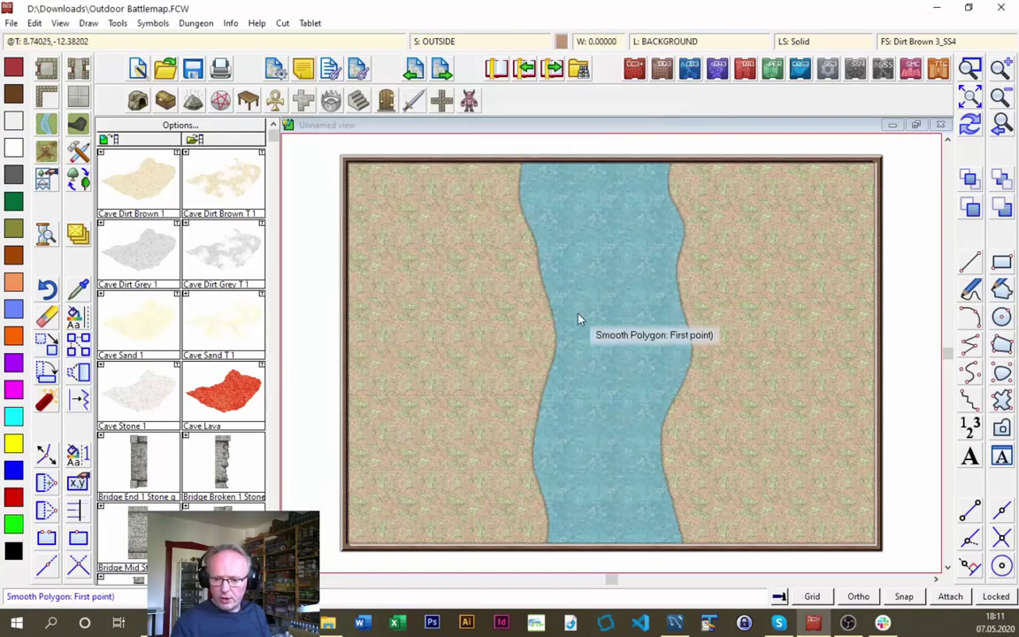
pyautogui.click(559, 199)
pyautogui.click(569, 232)
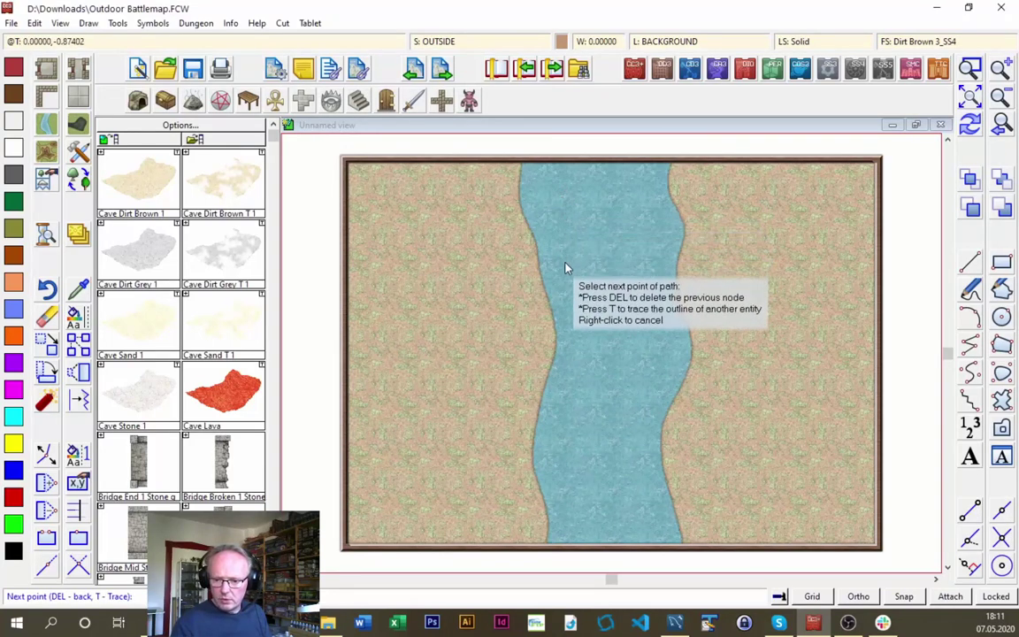
pyautogui.click(566, 261)
pyautogui.click(580, 287)
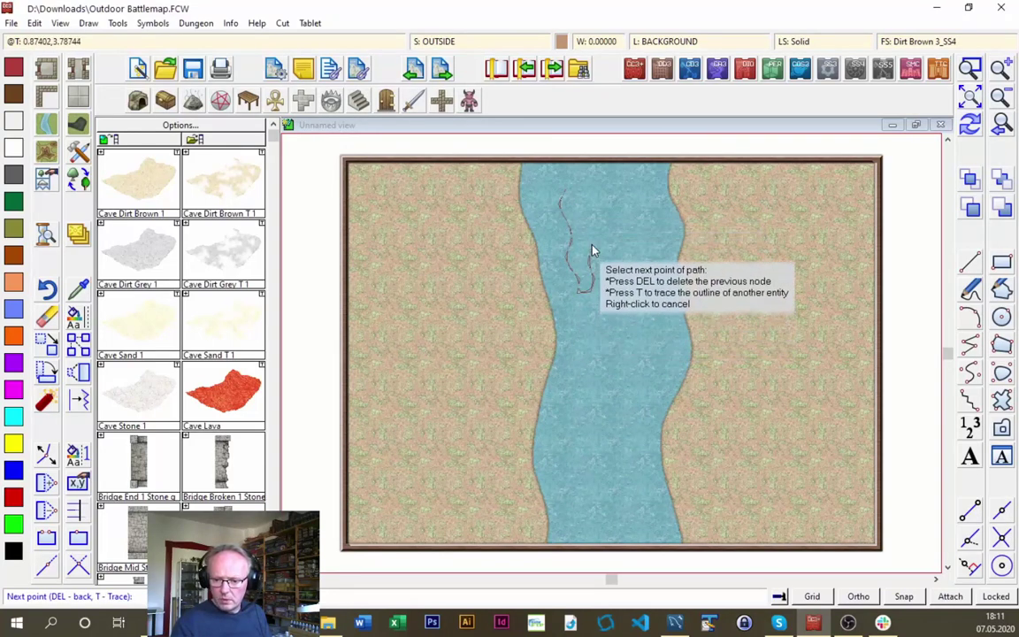
pyautogui.click(574, 193)
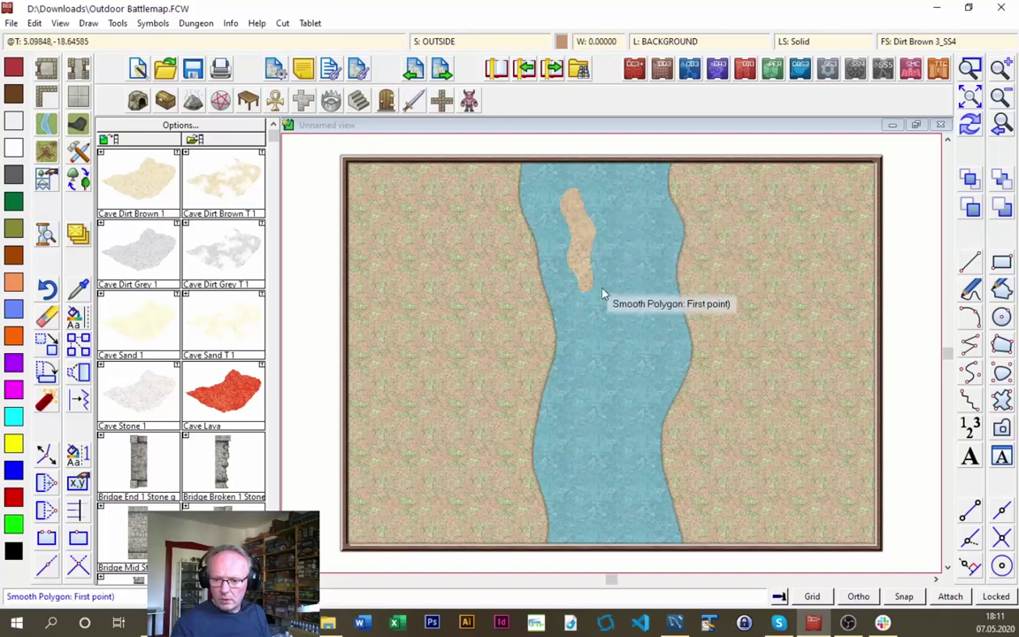
# Draw two more dirt sandbanks in the river's middle and lower stretches, and redraw the map
pyautogui.click(638, 308)
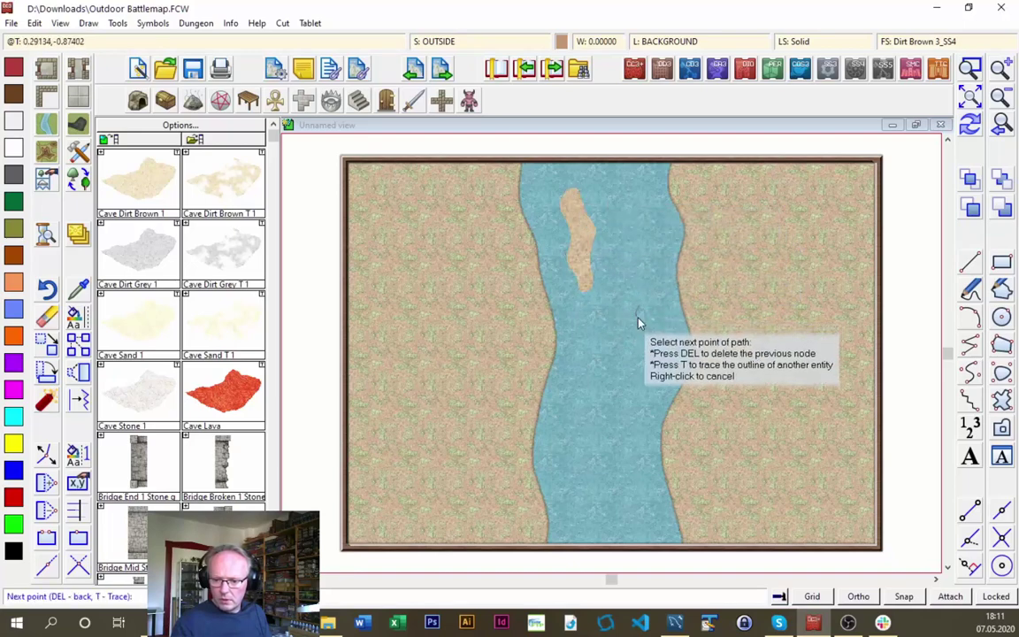
pyautogui.click(633, 389)
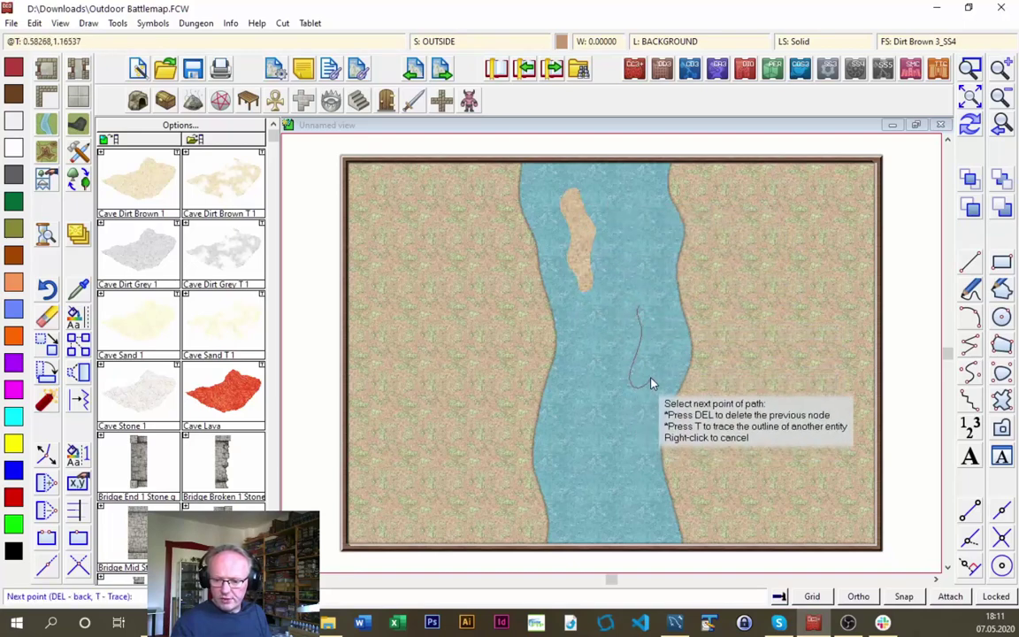
pyautogui.click(643, 304)
pyautogui.click(574, 433)
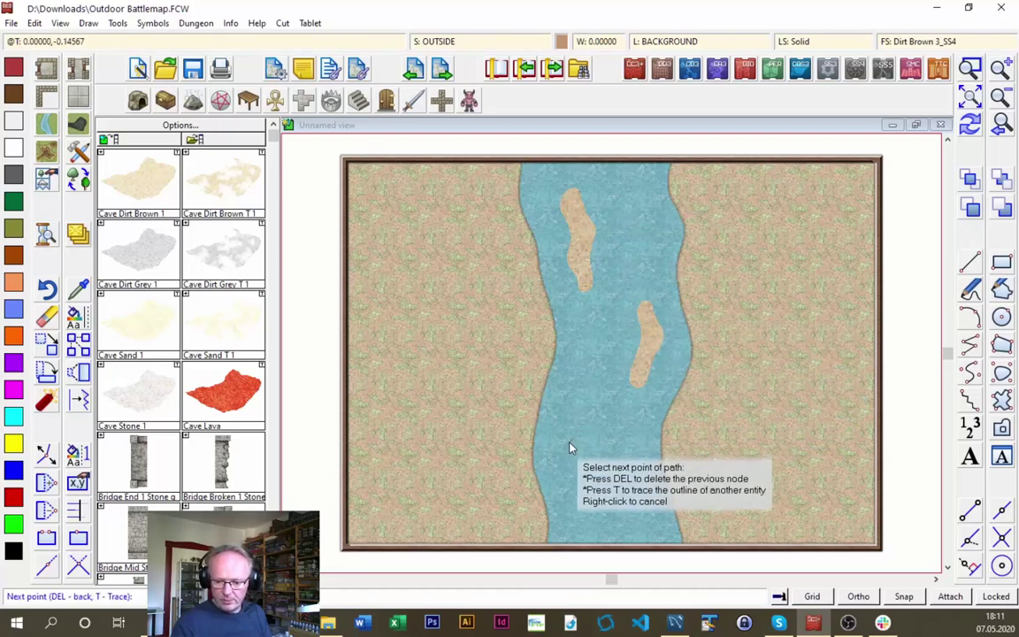
pyautogui.click(581, 486)
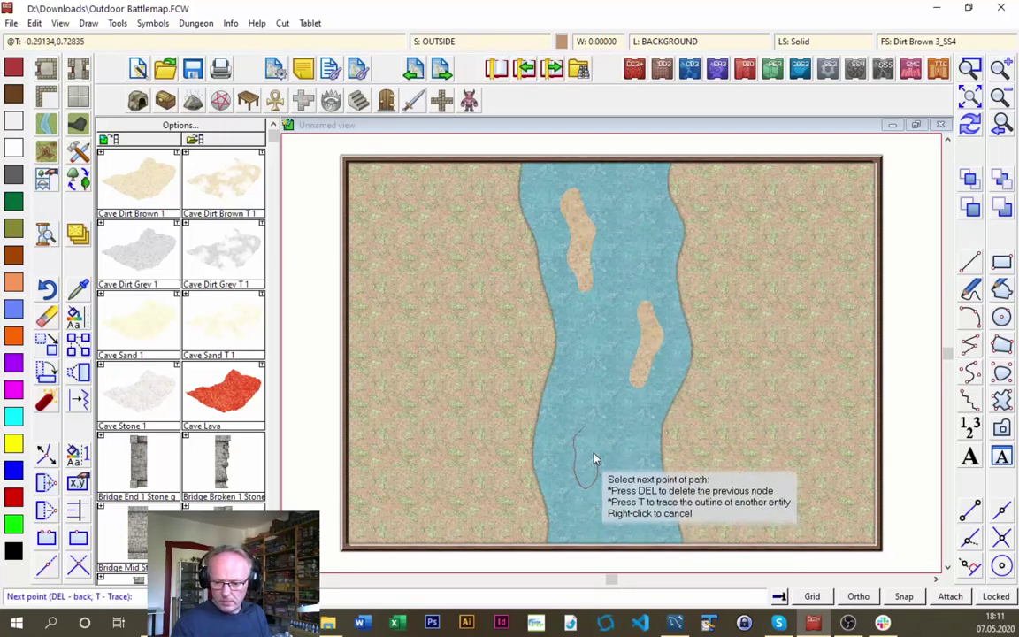
pyautogui.click(584, 422)
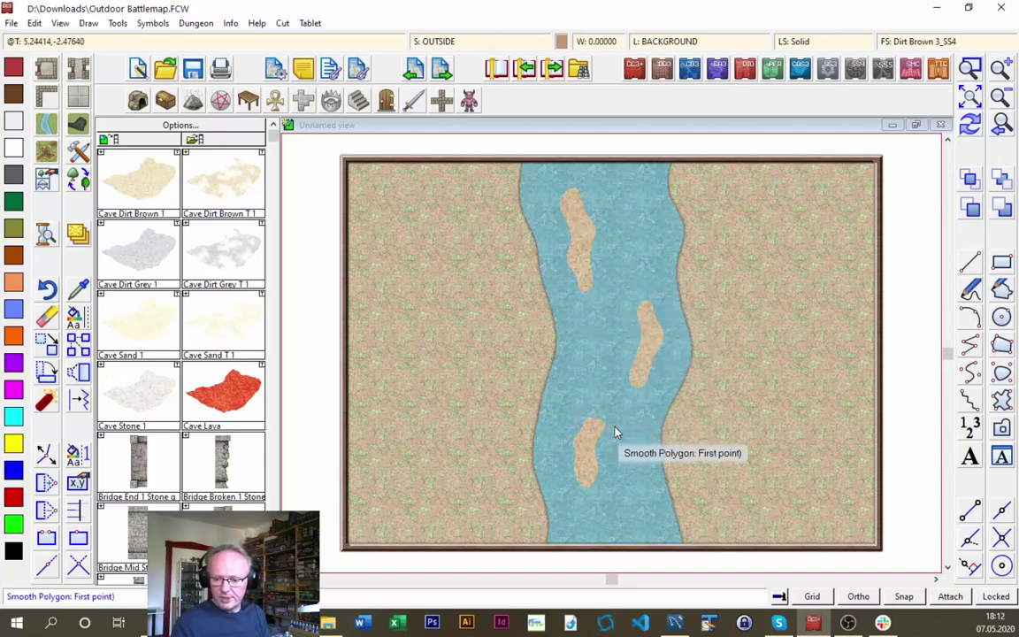
pyautogui.click(970, 125)
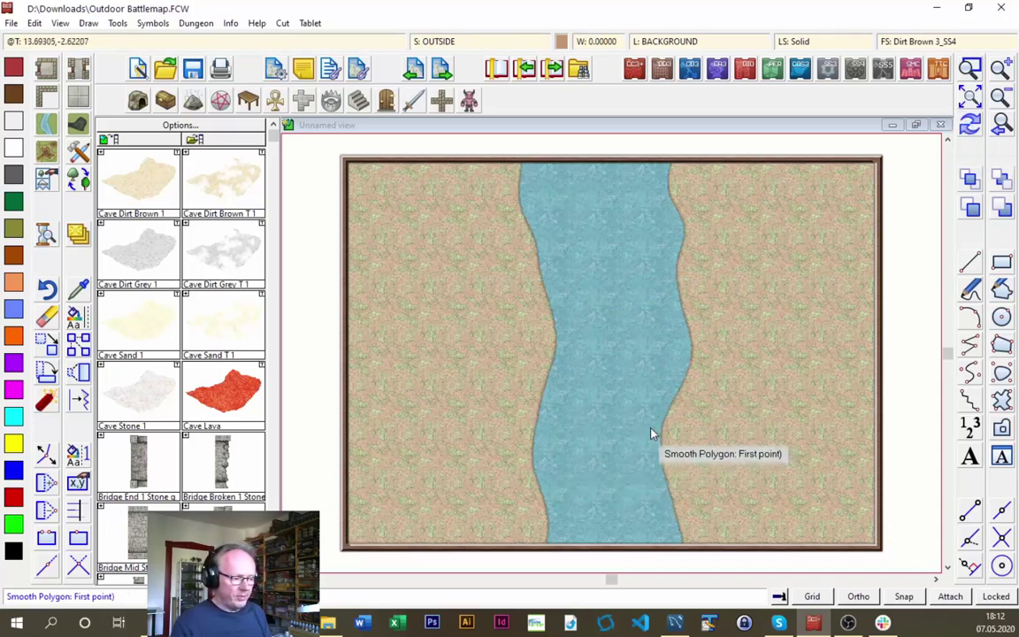
# Check the OUTSIDE sheet's effects and move the WATER sheet up in the sheet order to directly before OUTSIDE
pyautogui.click(434, 43)
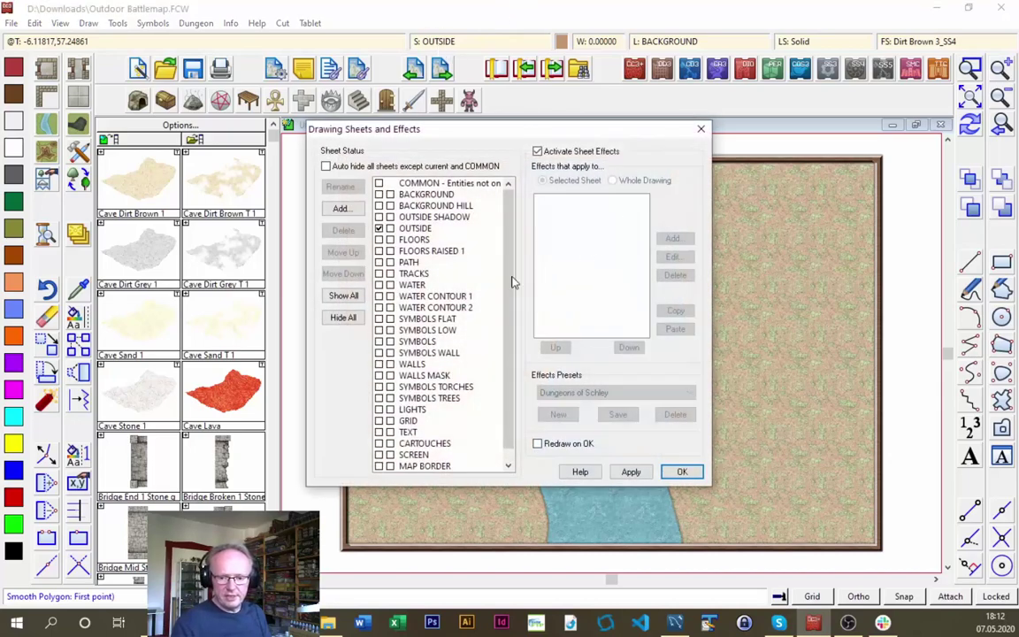
pyautogui.click(415, 228)
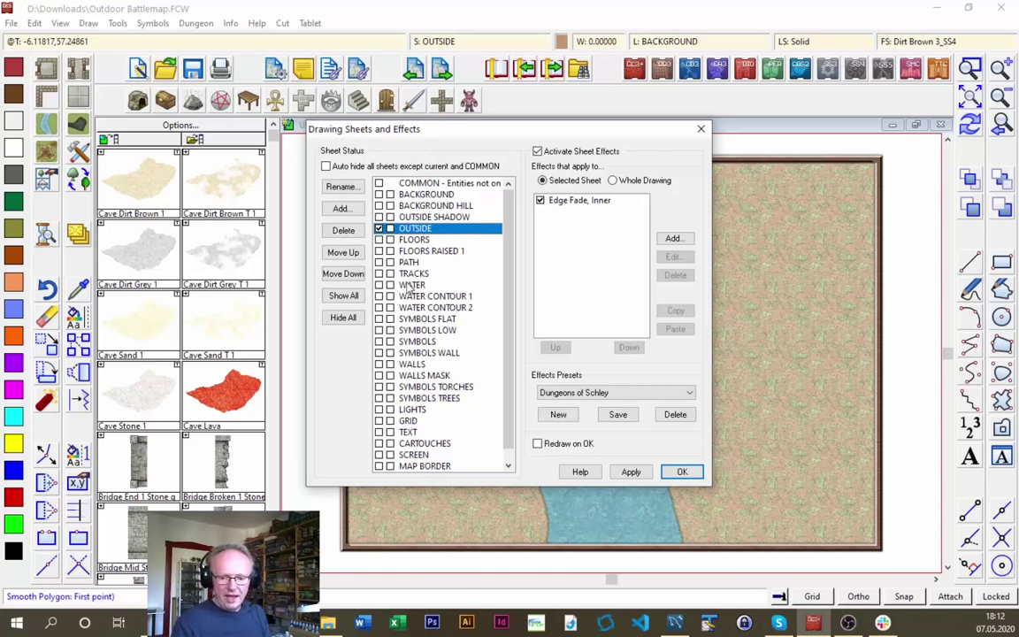
pyautogui.click(412, 285)
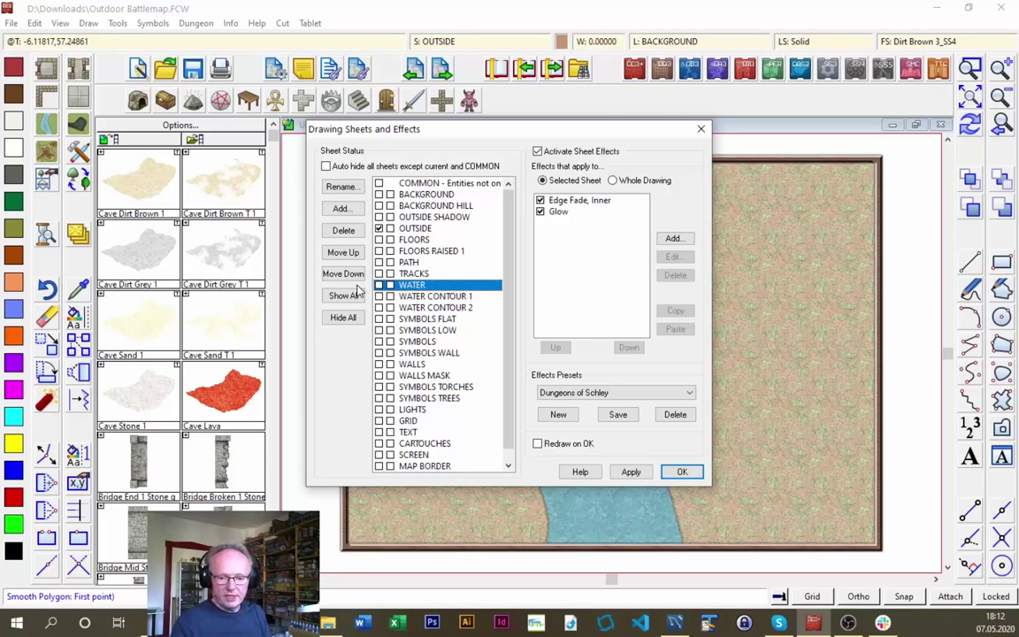
pyautogui.click(345, 255)
pyautogui.click(343, 255)
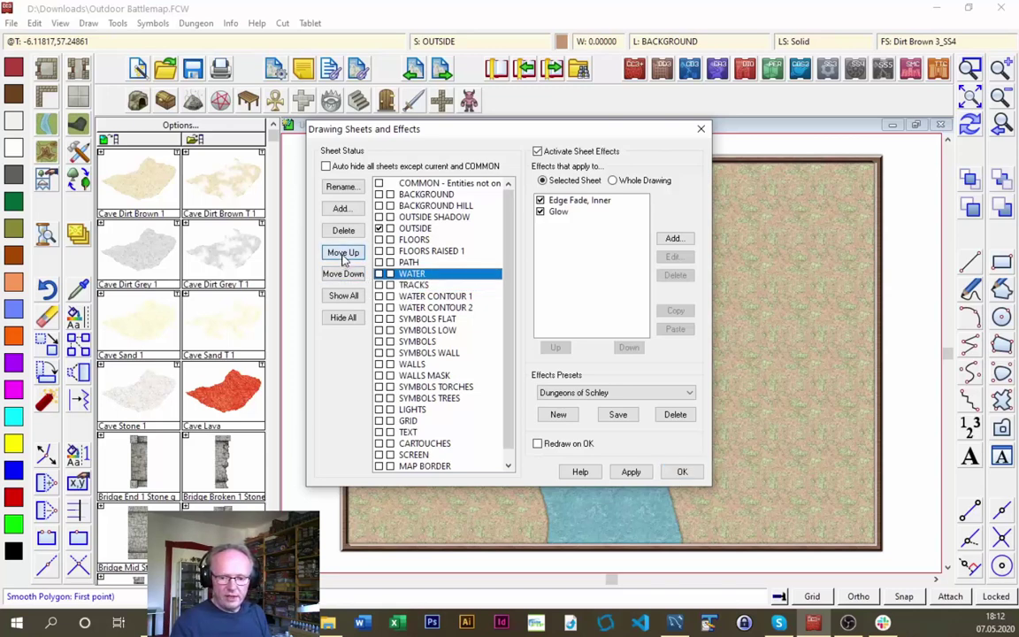
pyautogui.click(343, 255)
pyautogui.click(344, 255)
pyautogui.click(343, 255)
pyautogui.click(343, 255)
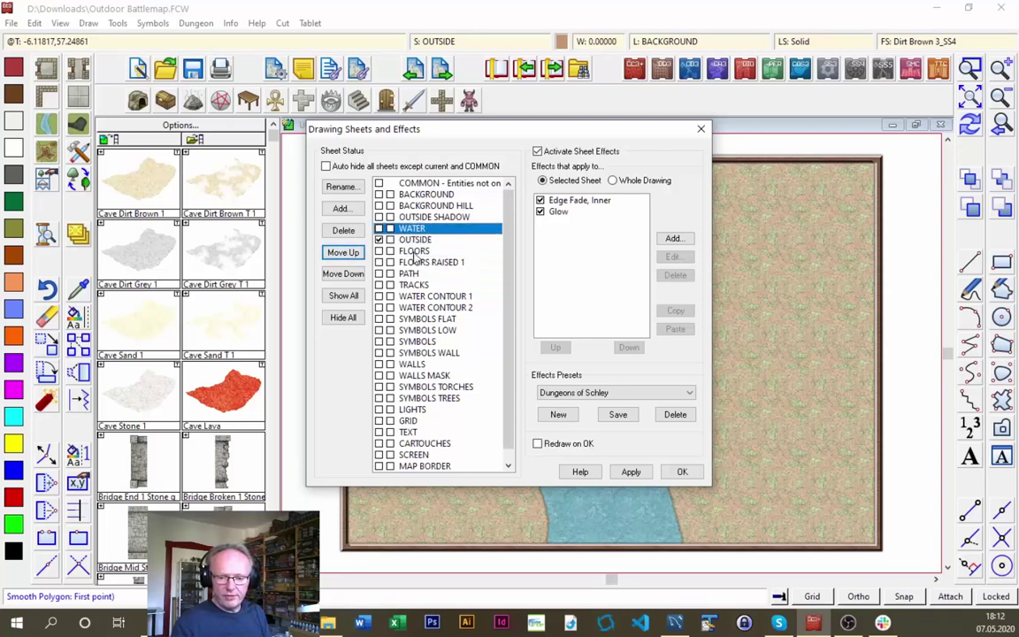
pyautogui.click(682, 473)
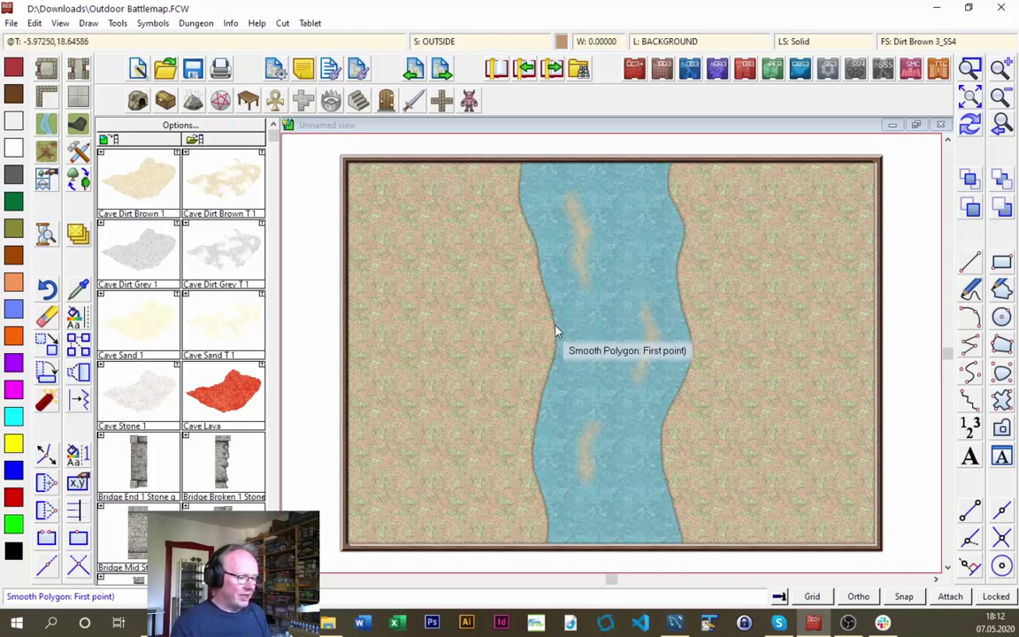
# Move the WATER CONTOUR 1 sheet up in the sheet order to directly after WATER
pyautogui.click(442, 41)
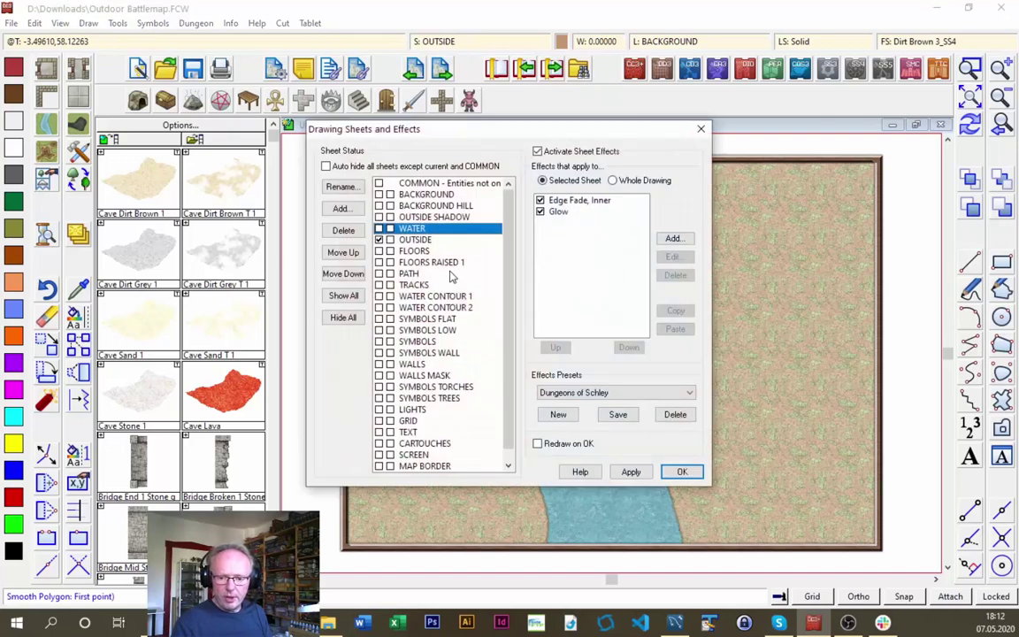
pyautogui.click(435, 296)
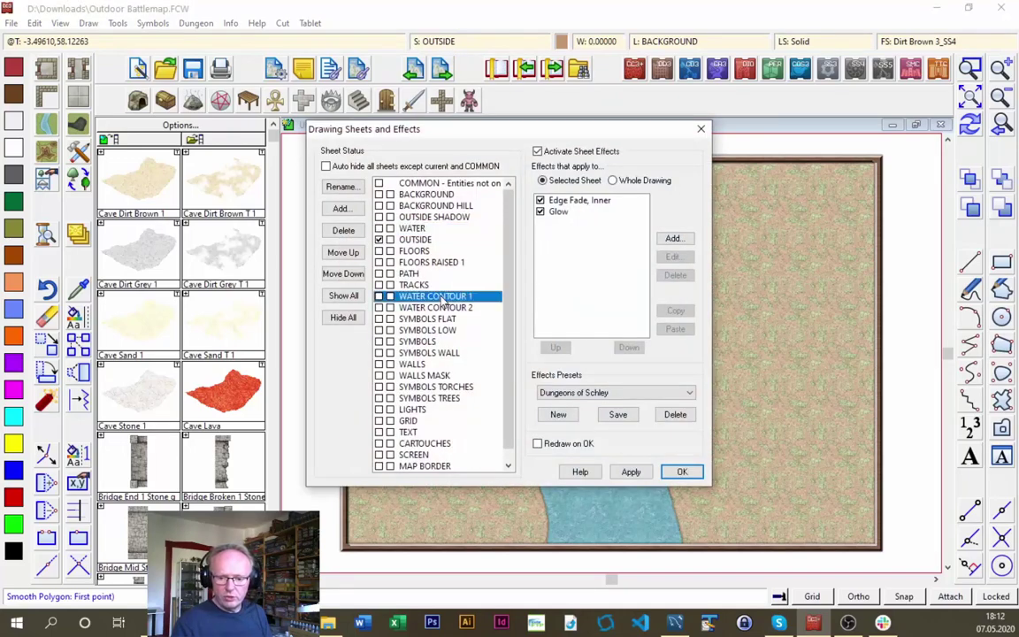
pyautogui.click(343, 252)
pyautogui.click(343, 252)
pyautogui.click(343, 252)
pyautogui.click(343, 252)
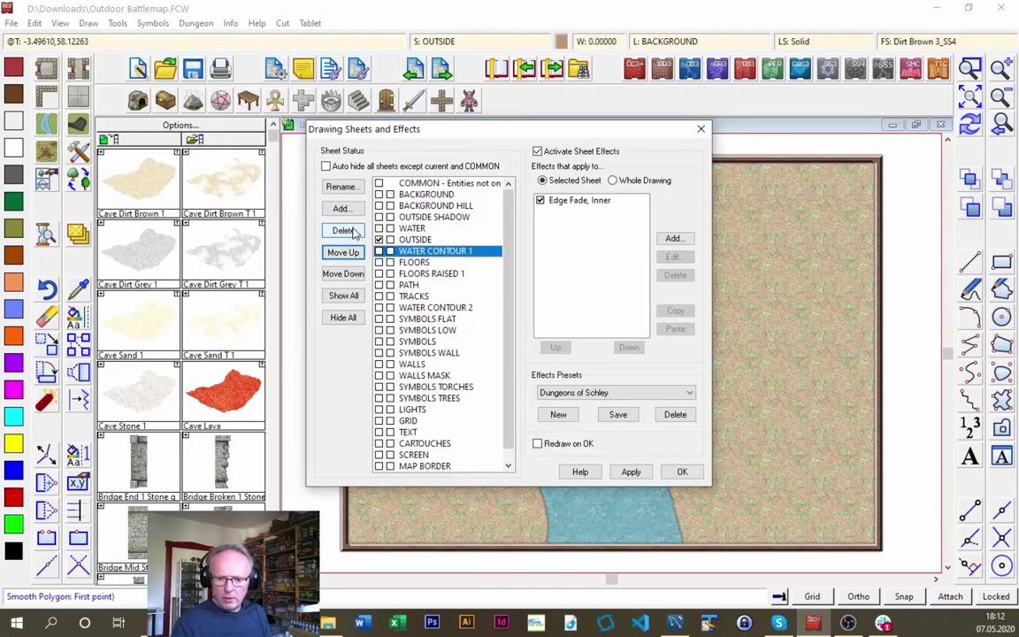
pyautogui.click(343, 252)
# Move the WATER CONTOUR 2 sheet up in the sheet order to directly after WATER CONTOUR 1
pyautogui.click(433, 309)
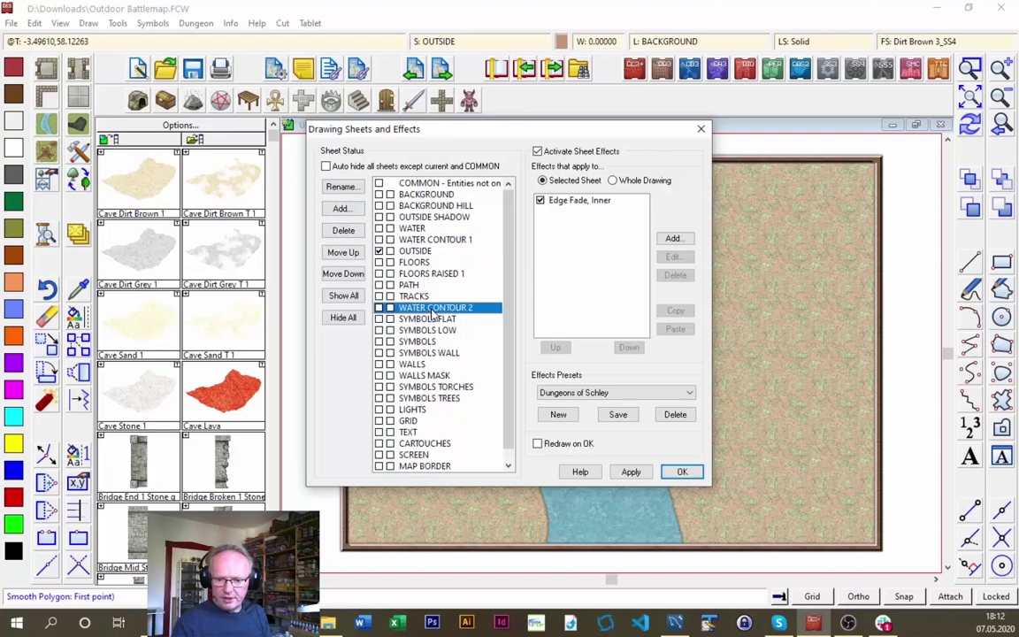
pyautogui.click(353, 256)
pyautogui.click(353, 256)
pyautogui.click(353, 256)
pyautogui.click(353, 256)
pyautogui.click(353, 256)
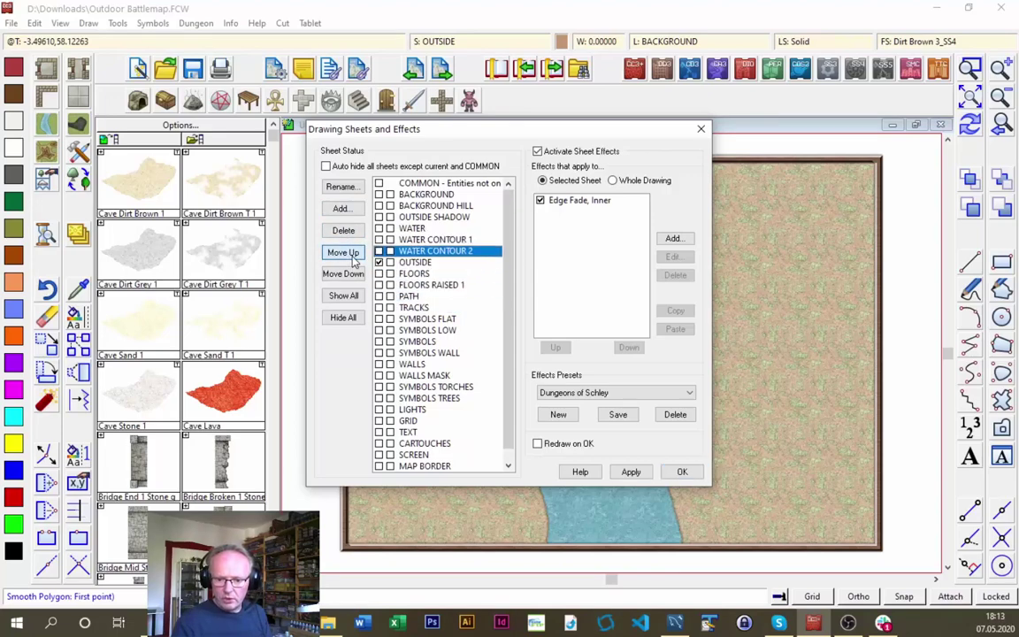
# Apply the sheet order and draw a deep-water patch at the river's north end with the Water, Blue 5, Curved tool
pyautogui.click(680, 473)
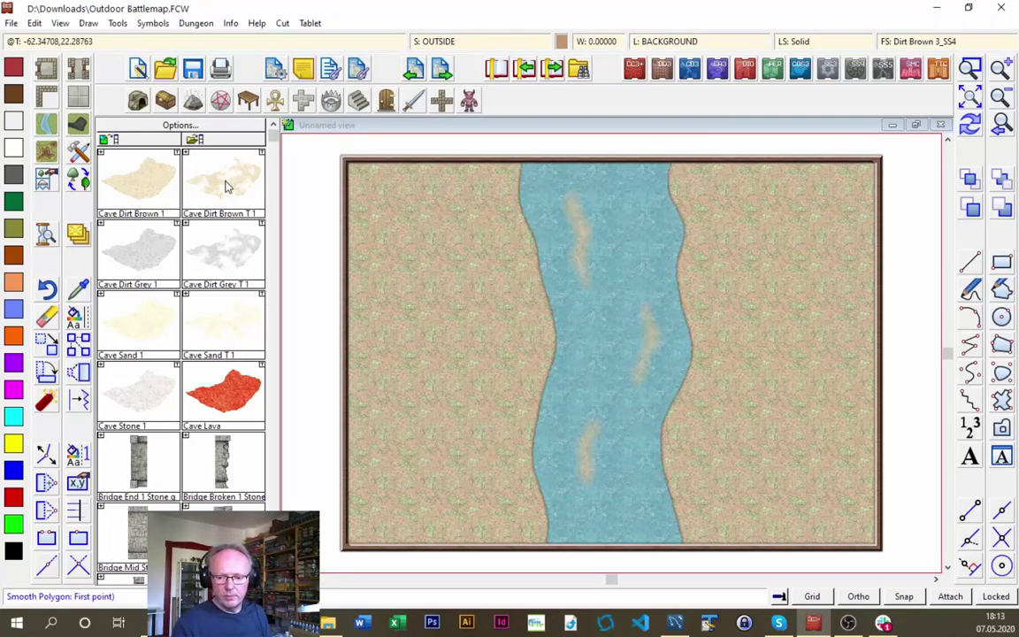
pyautogui.click(48, 127)
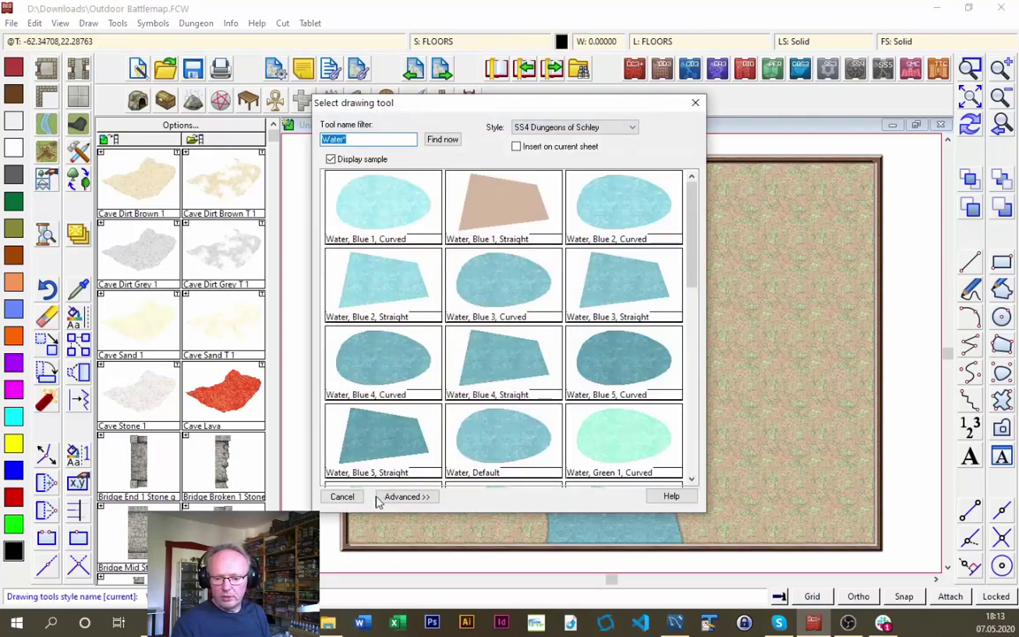
pyautogui.click(604, 362)
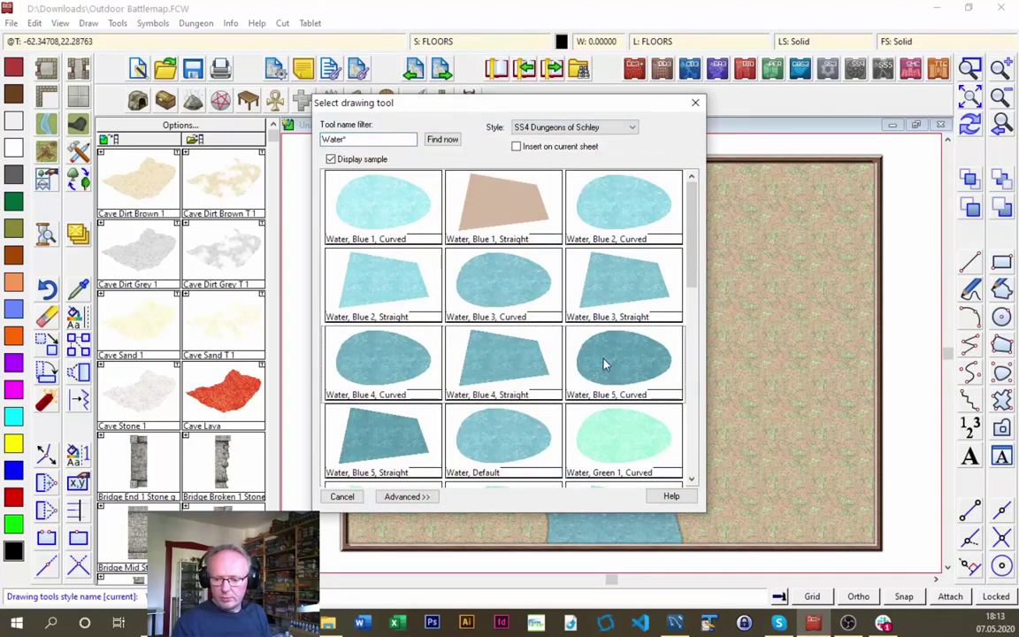
pyautogui.doubleClick(604, 362)
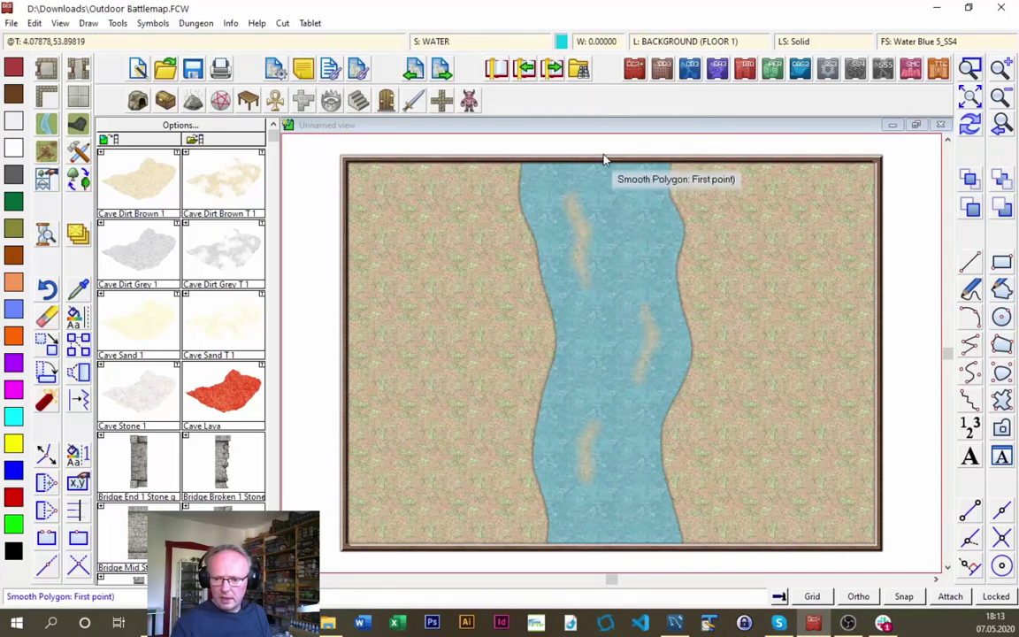
pyautogui.click(607, 164)
pyautogui.click(616, 210)
pyautogui.click(630, 280)
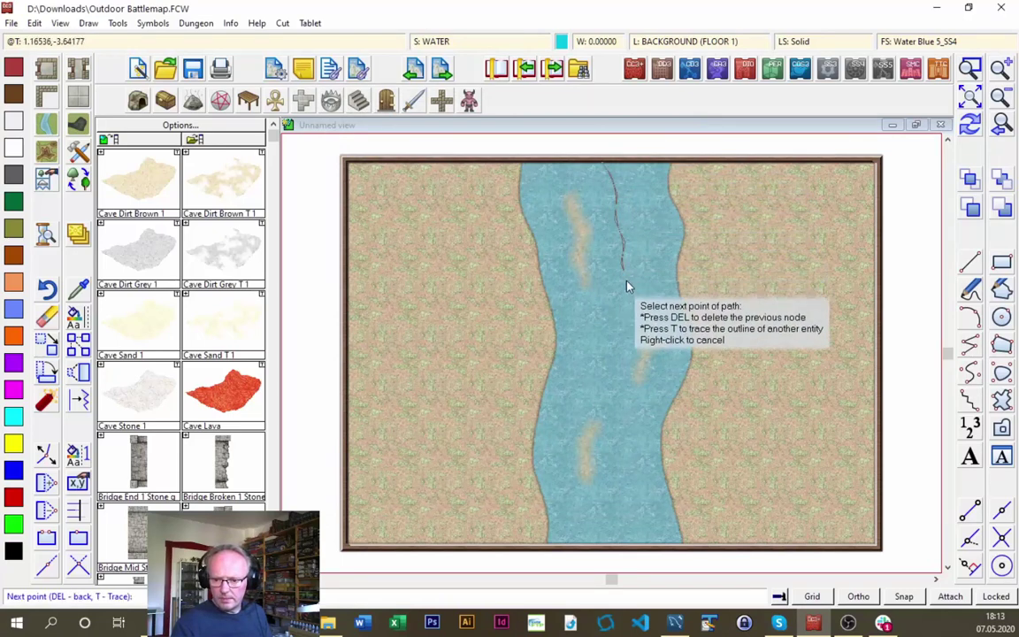
pyautogui.click(648, 159)
pyautogui.rightClick(649, 159)
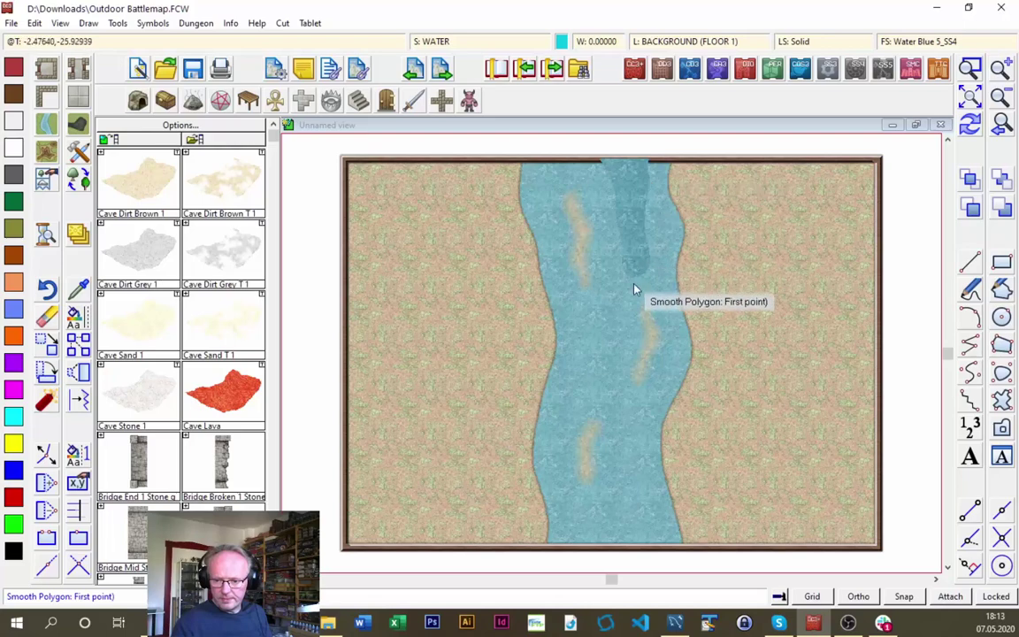
# Draw an oval deep-water patch in the river's middle stretch, opposite the middle sandbank, with Water, Blue 5, Curved
pyautogui.click(581, 321)
pyautogui.click(575, 382)
pyautogui.click(607, 386)
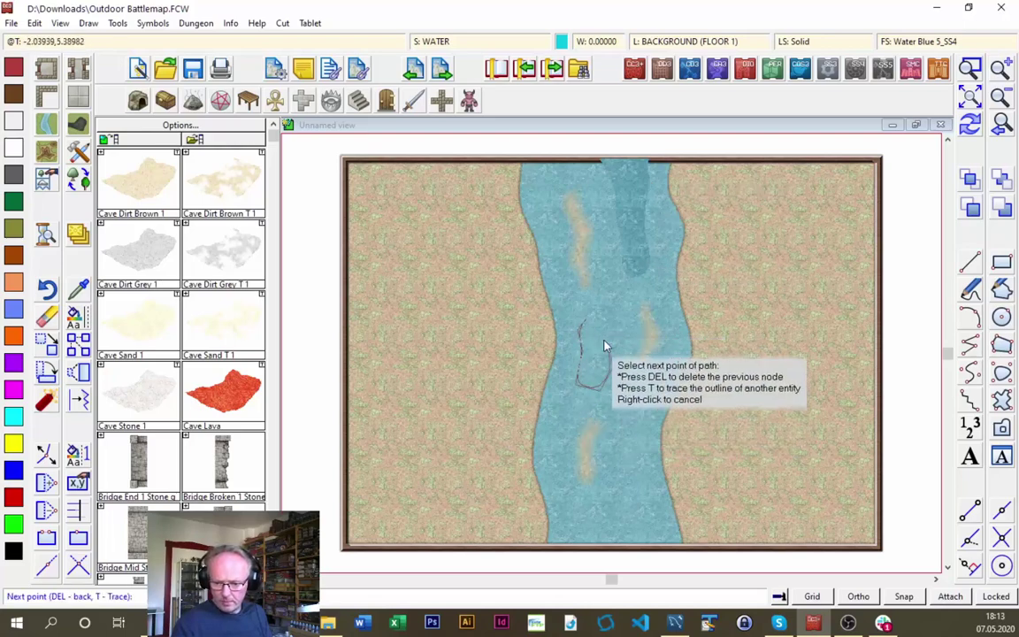
pyautogui.click(603, 350)
pyautogui.click(601, 323)
pyautogui.rightClick(601, 322)
# Draw a third Water, Blue 5, Curved deep-water patch that widens toward the map's south edge
pyautogui.click(594, 546)
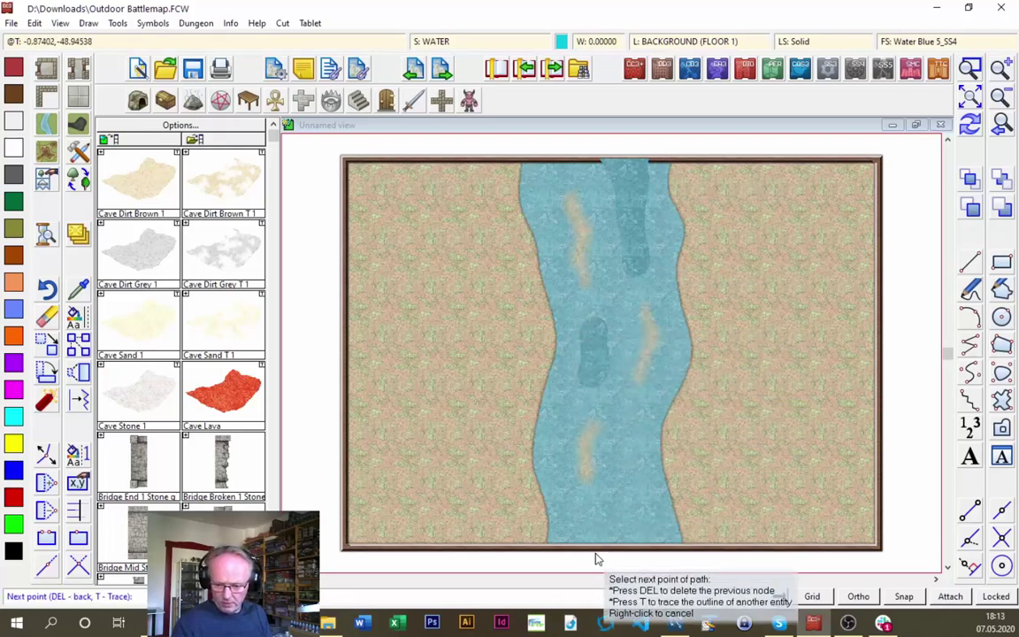
pyautogui.click(623, 462)
pyautogui.click(638, 497)
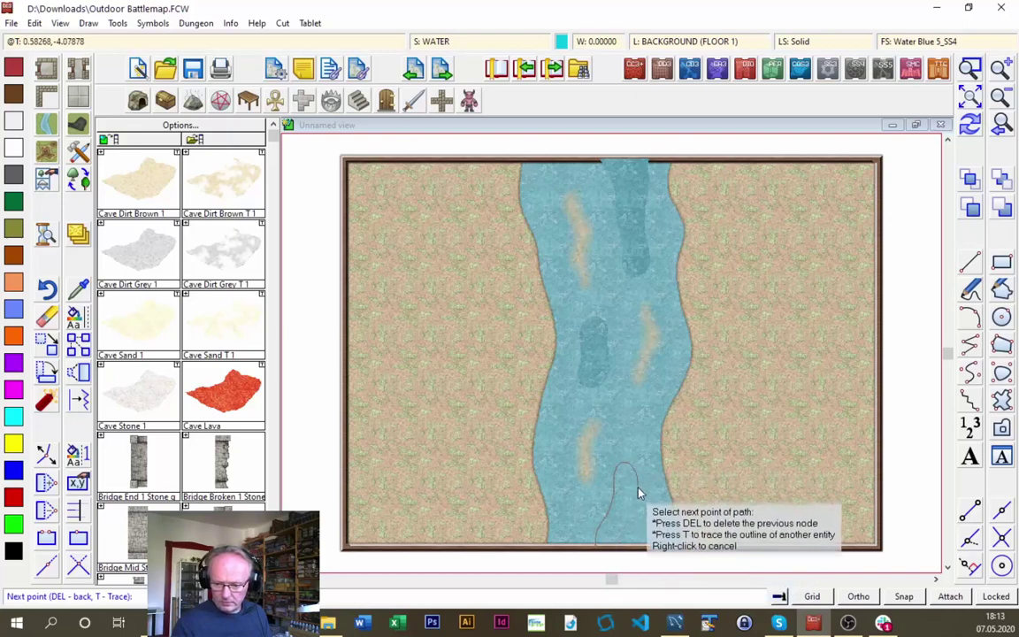
pyautogui.click(652, 536)
pyautogui.rightClick(658, 557)
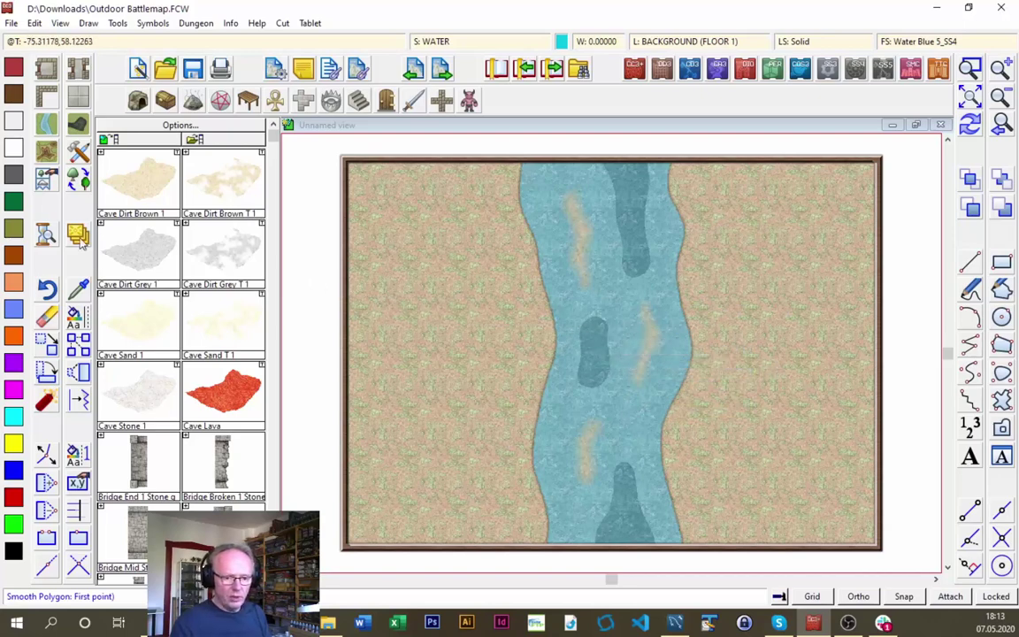
# Move the three dark deep-water patches to the WATER CONTOUR 1 sheet
pyautogui.click(79, 244)
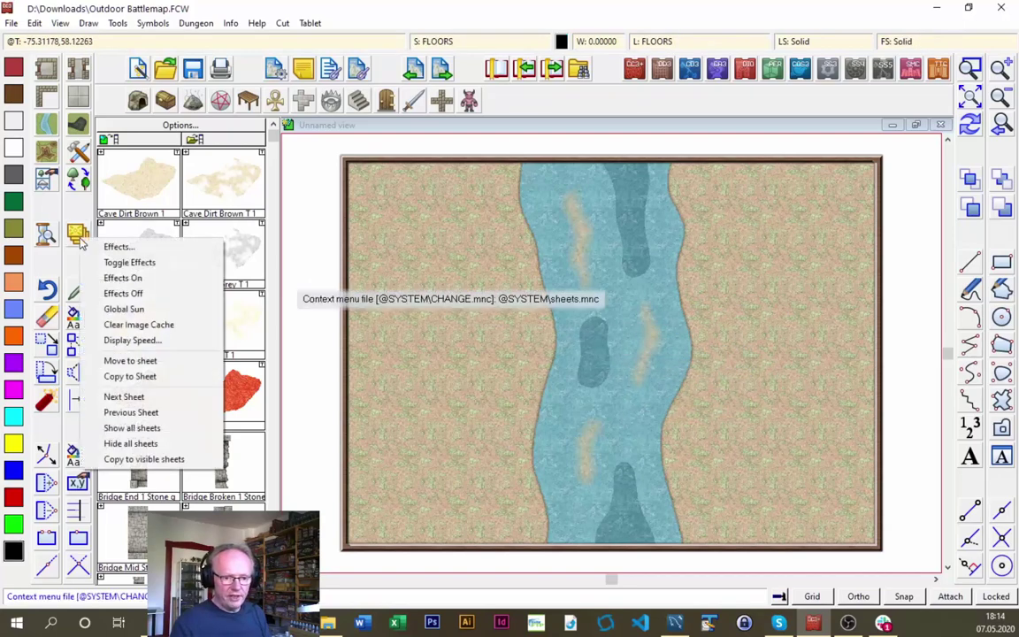
pyautogui.click(143, 365)
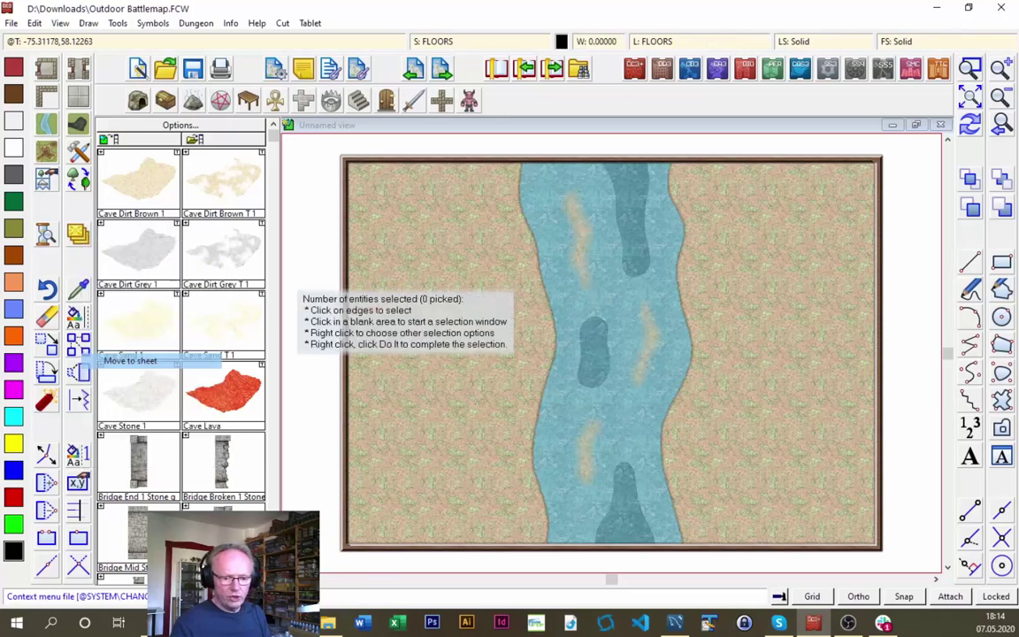
pyautogui.click(625, 280)
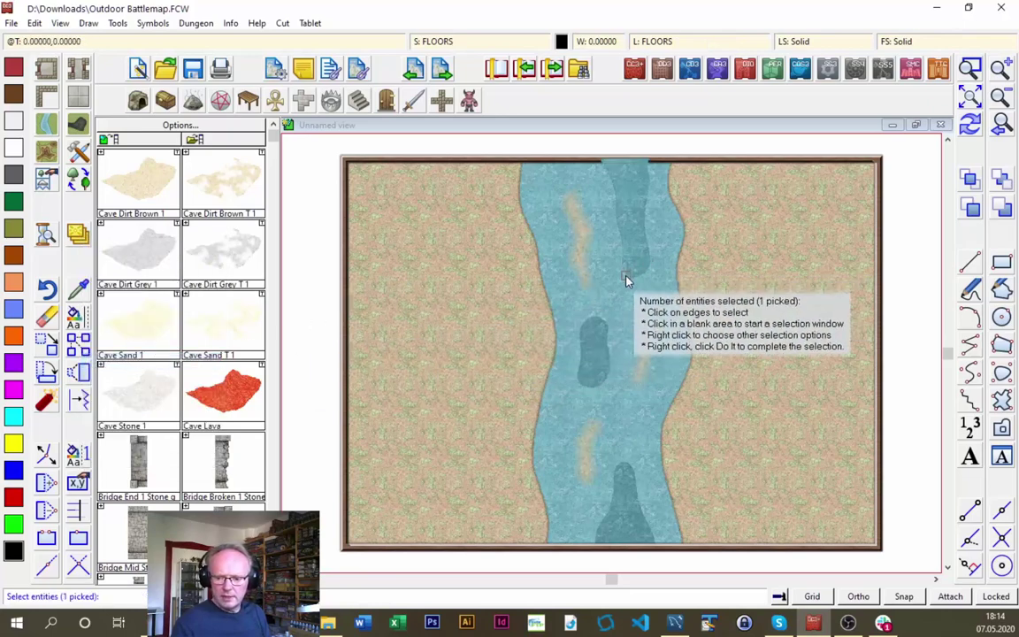
pyautogui.click(599, 324)
pyautogui.click(621, 467)
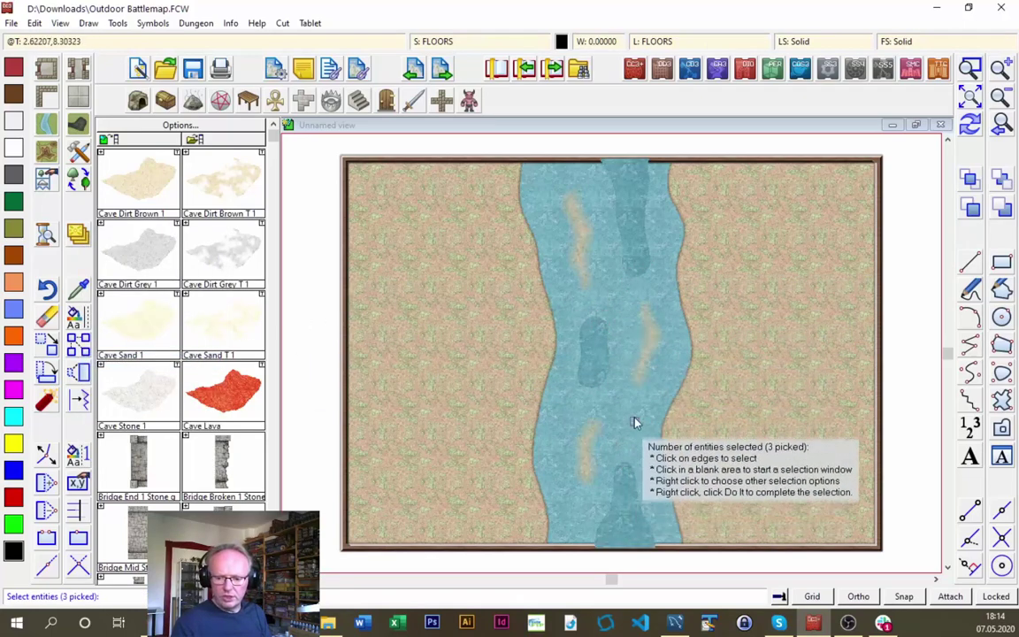
pyautogui.rightClick(556, 280)
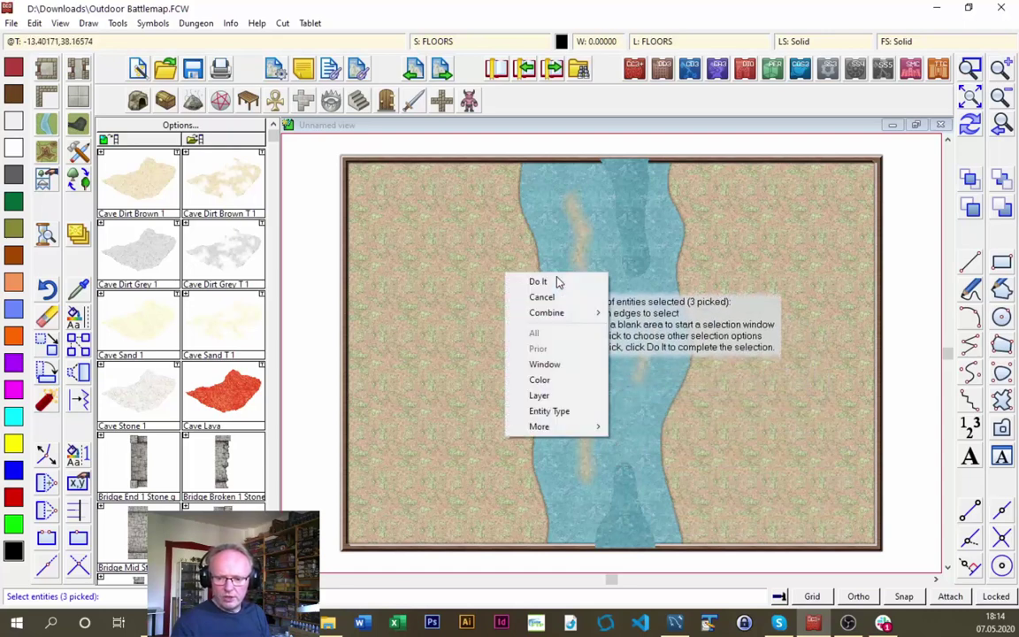
pyautogui.click(556, 281)
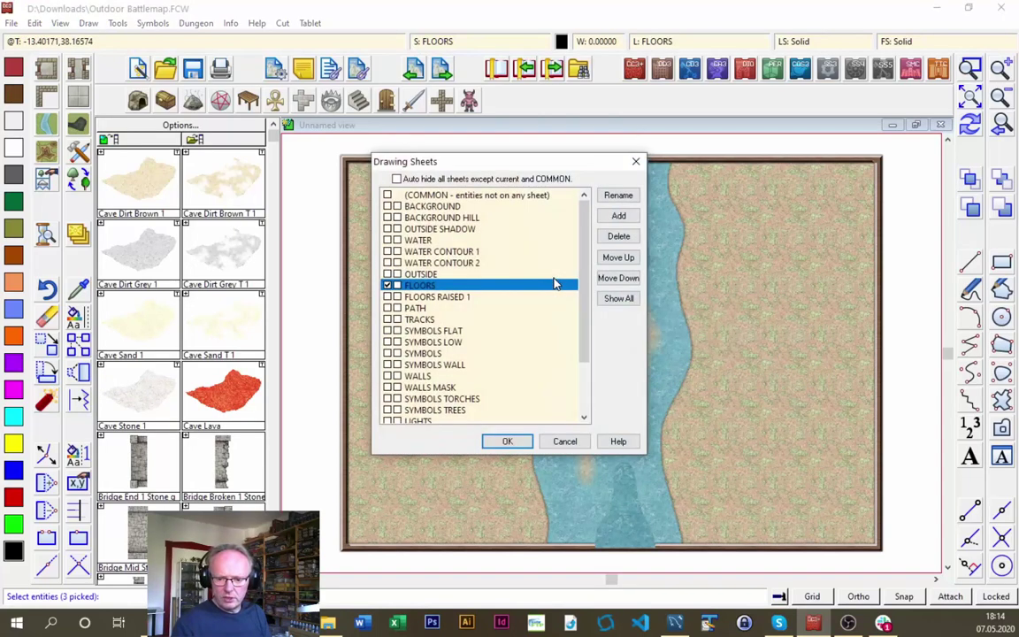
pyautogui.click(447, 252)
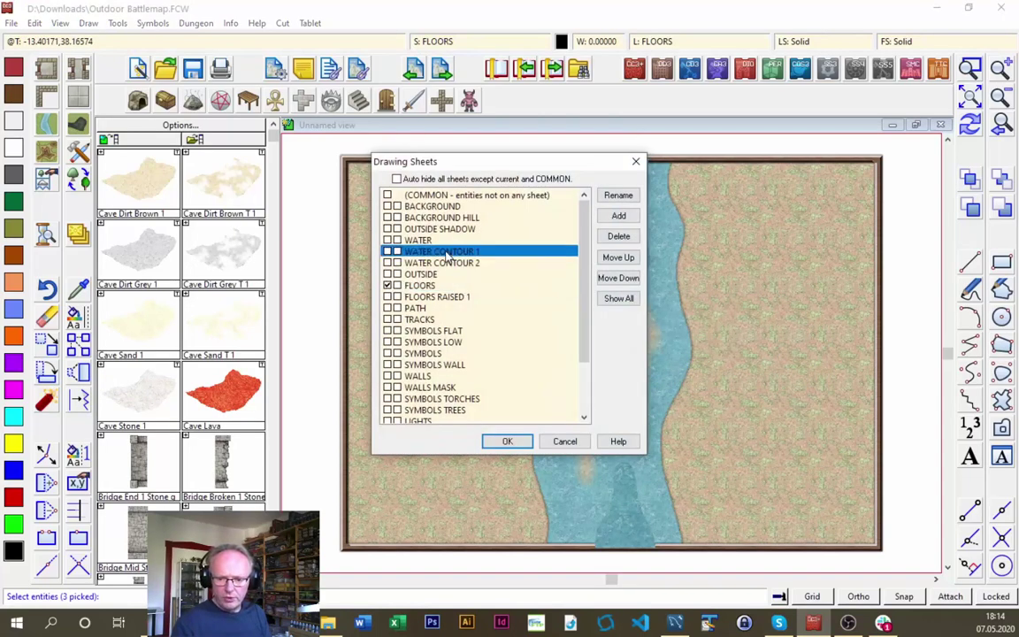
pyautogui.click(503, 442)
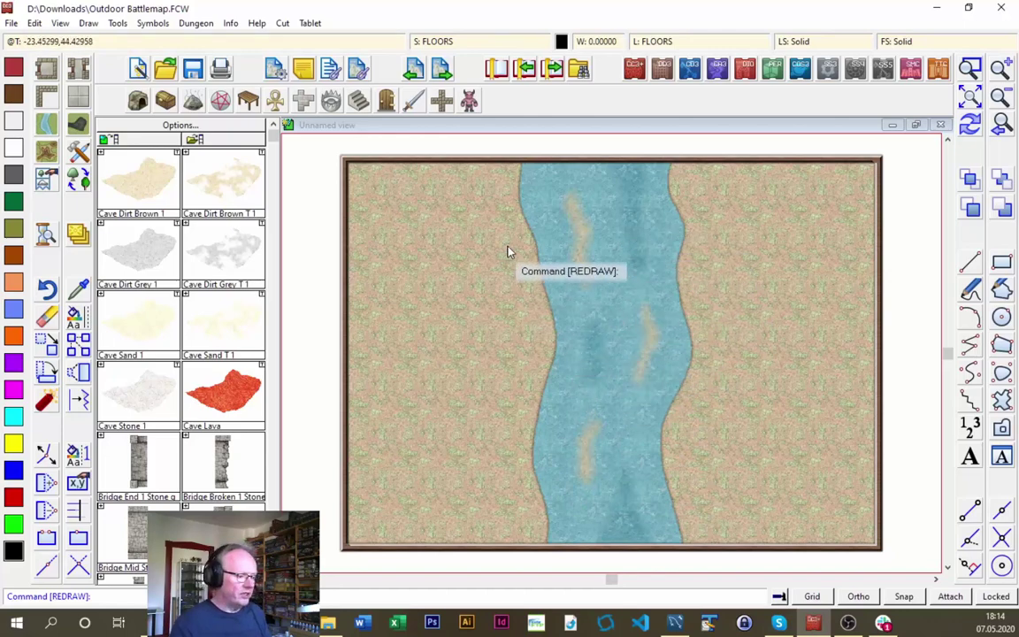
# Make WATER CONTOUR 2 the current sheet and draw a Water, Blue 1, Curved shallow over the northern sandbank on it
pyautogui.click(455, 42)
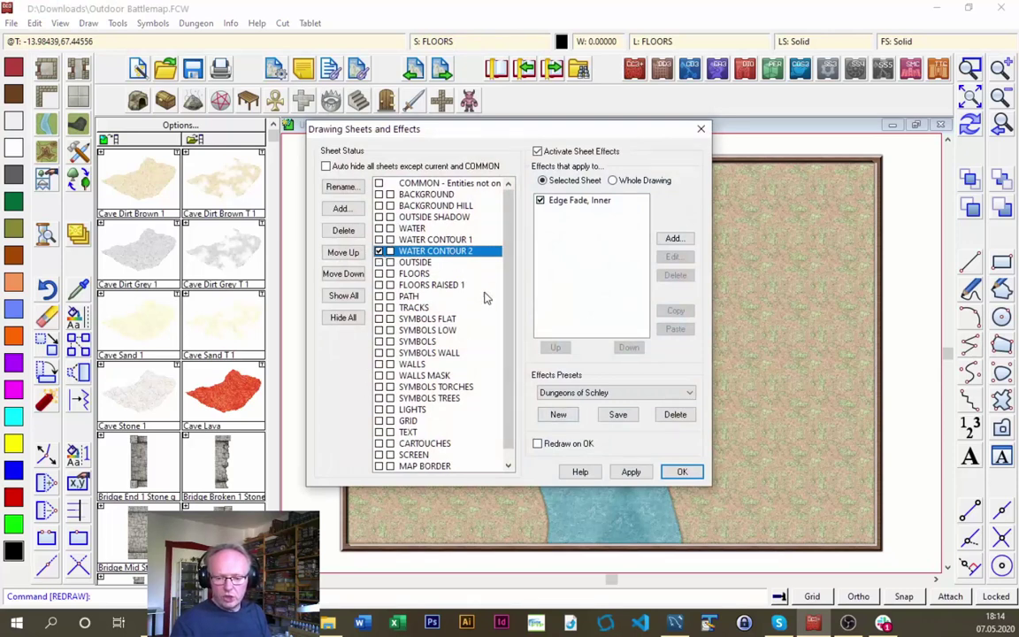
pyautogui.click(681, 472)
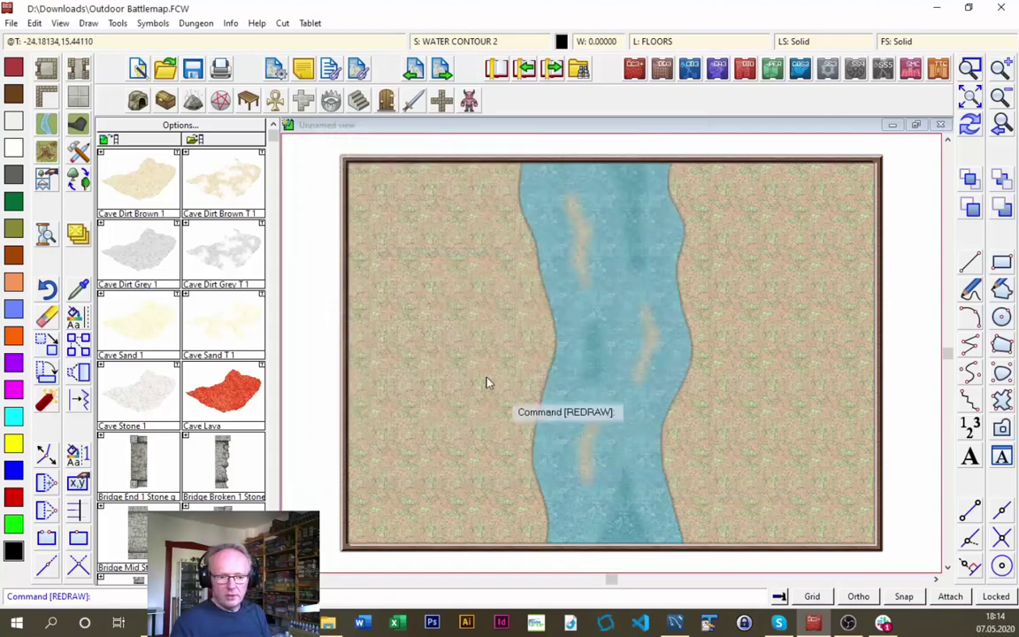
pyautogui.click(48, 124)
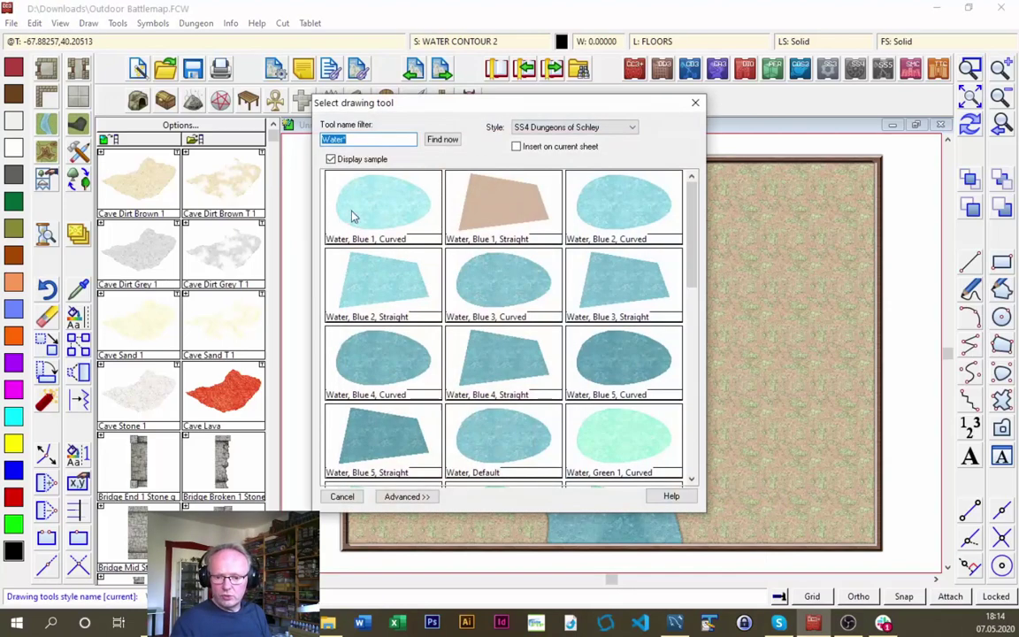
pyautogui.click(343, 183)
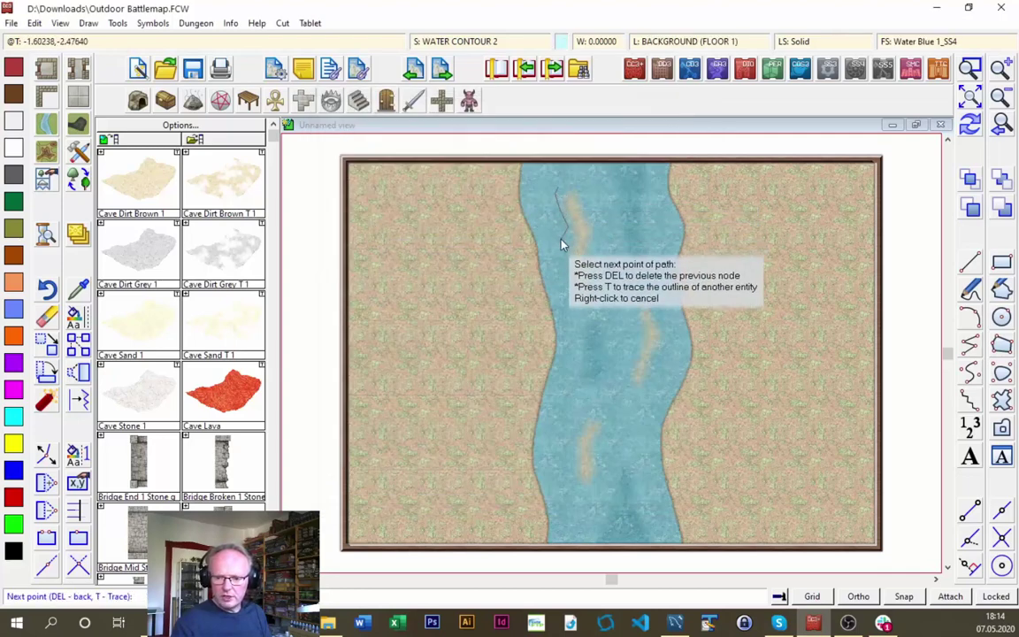
pyautogui.click(600, 226)
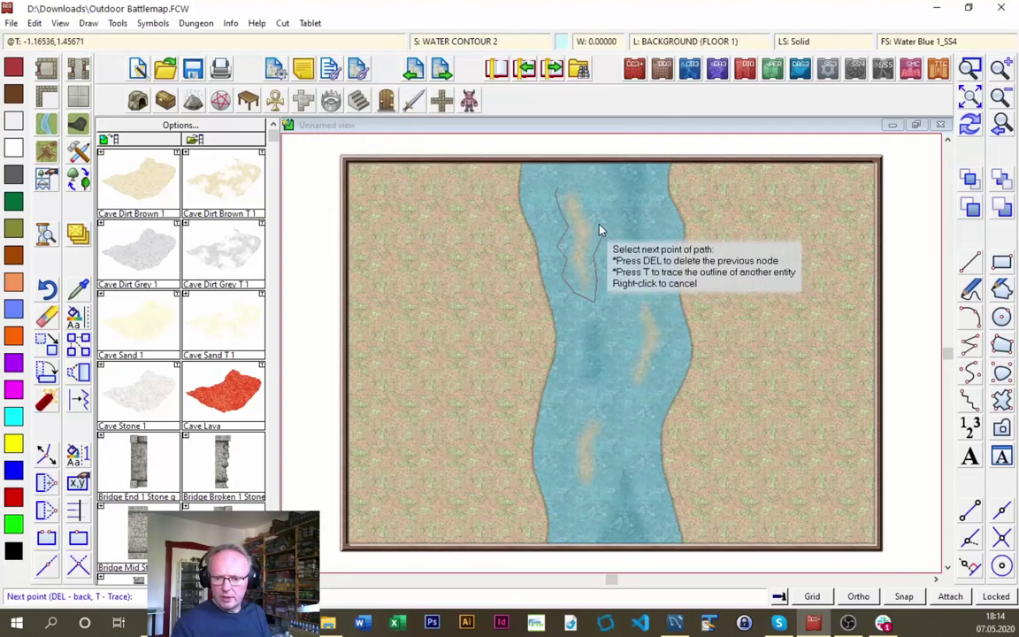
pyautogui.click(584, 189)
pyautogui.rightClick(589, 283)
# Draw a light Water, Blue 1 shallow around the southern sandbank on WATER CONTOUR 2
pyautogui.click(588, 408)
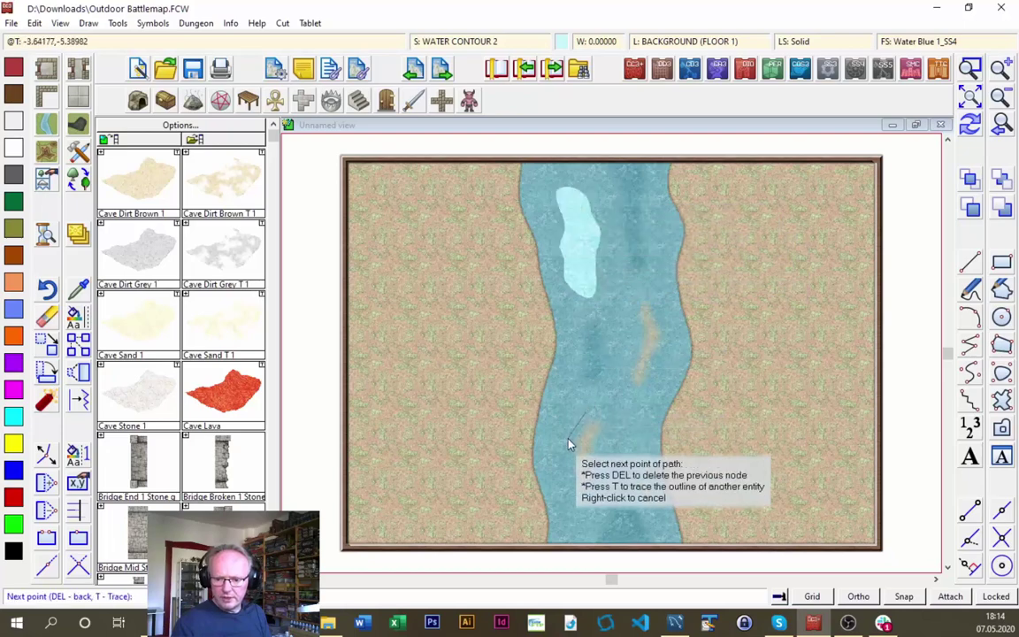
pyautogui.click(573, 442)
pyautogui.click(572, 469)
pyautogui.click(581, 486)
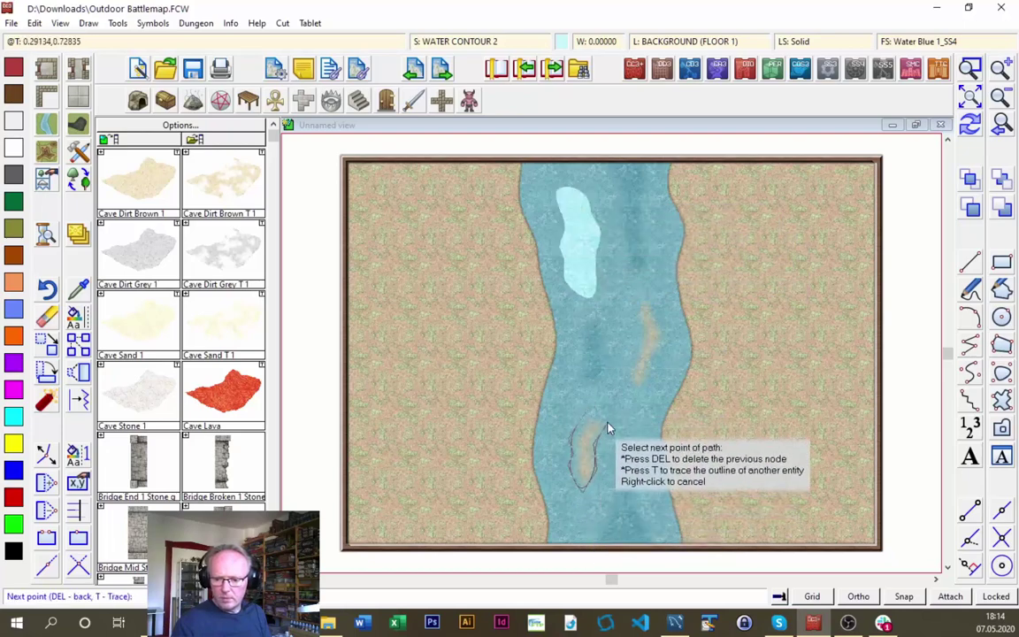
pyautogui.click(608, 426)
pyautogui.rightClick(607, 425)
# Draw a light Water, Blue 1 shallow around the middle sandbank near the river's east bank
pyautogui.click(643, 302)
pyautogui.click(634, 370)
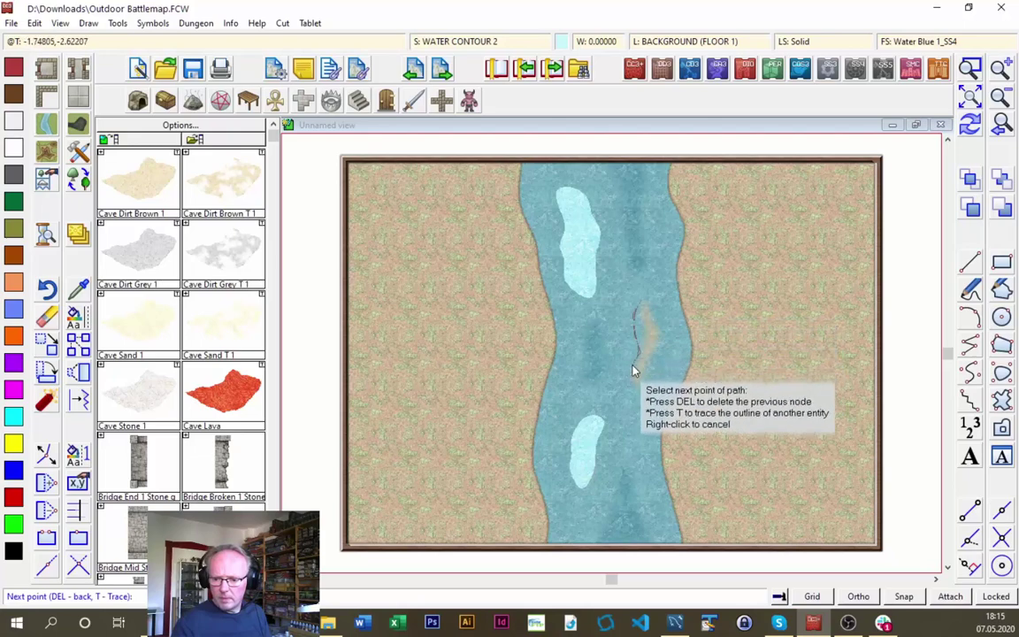
pyautogui.click(634, 400)
pyautogui.click(657, 370)
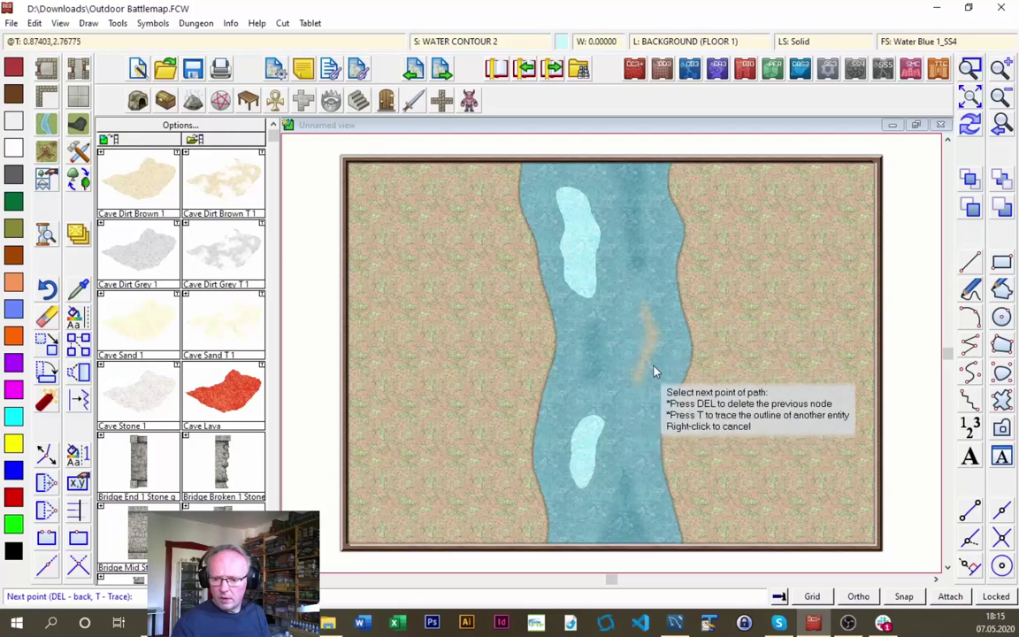
pyautogui.rightClick(648, 307)
# Draw three small Water, Blue 1 shallows: east of the southern sandbank, at the south edge and at the northwest river corner
pyautogui.click(636, 417)
pyautogui.click(644, 435)
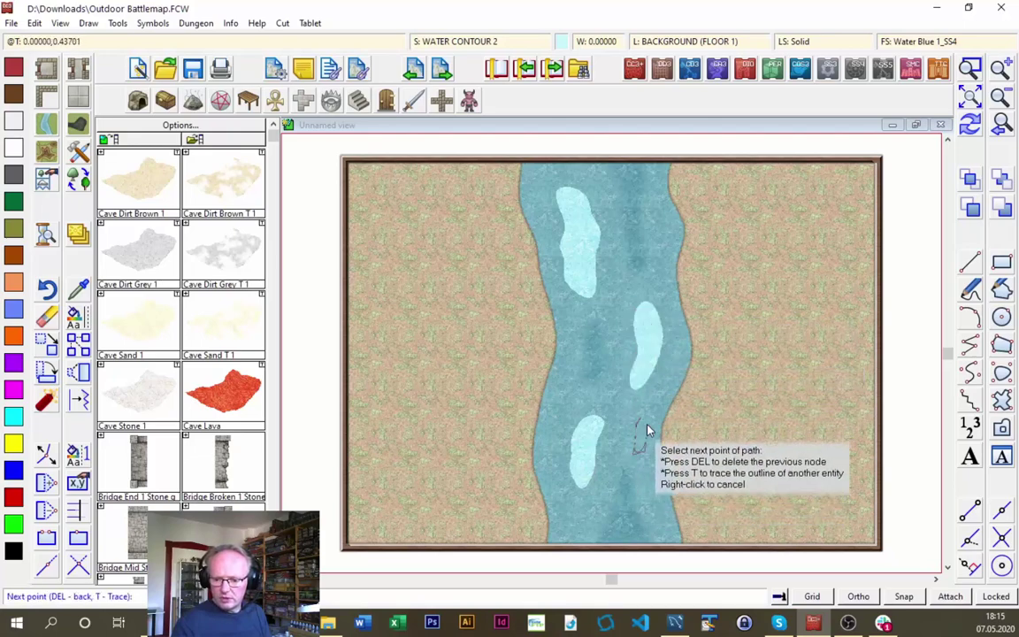
pyautogui.rightClick(647, 422)
pyautogui.click(581, 526)
pyautogui.click(573, 539)
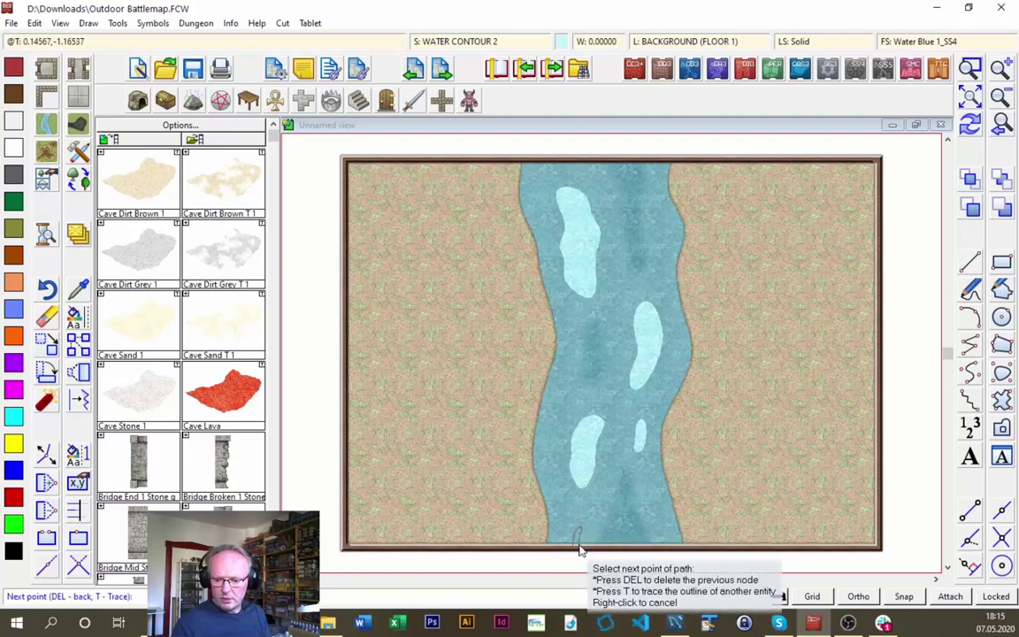
pyautogui.rightClick(573, 538)
pyautogui.click(536, 168)
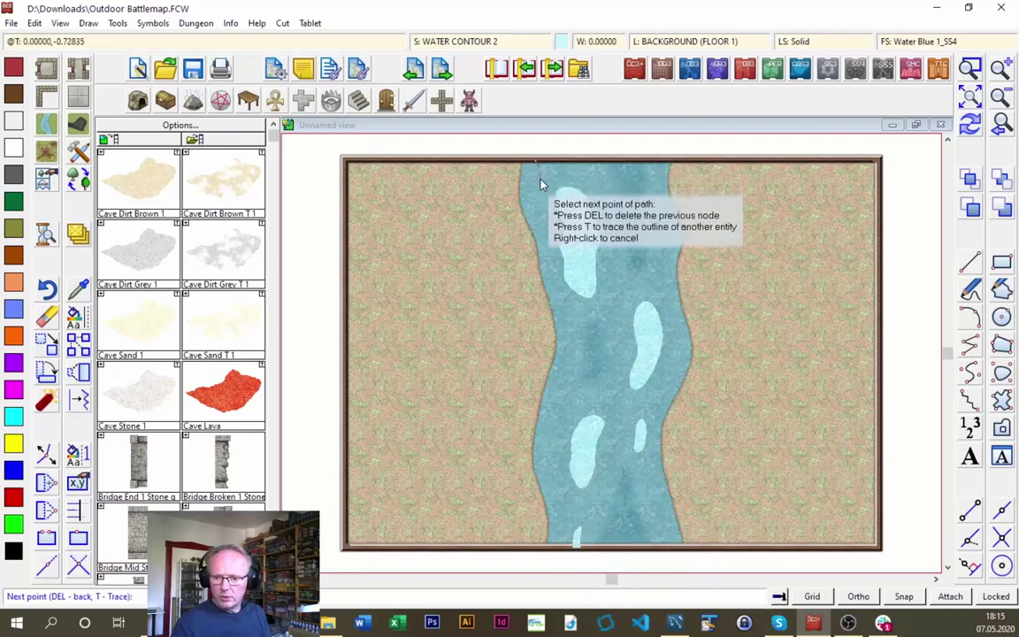
pyautogui.click(545, 166)
pyautogui.rightClick(546, 166)
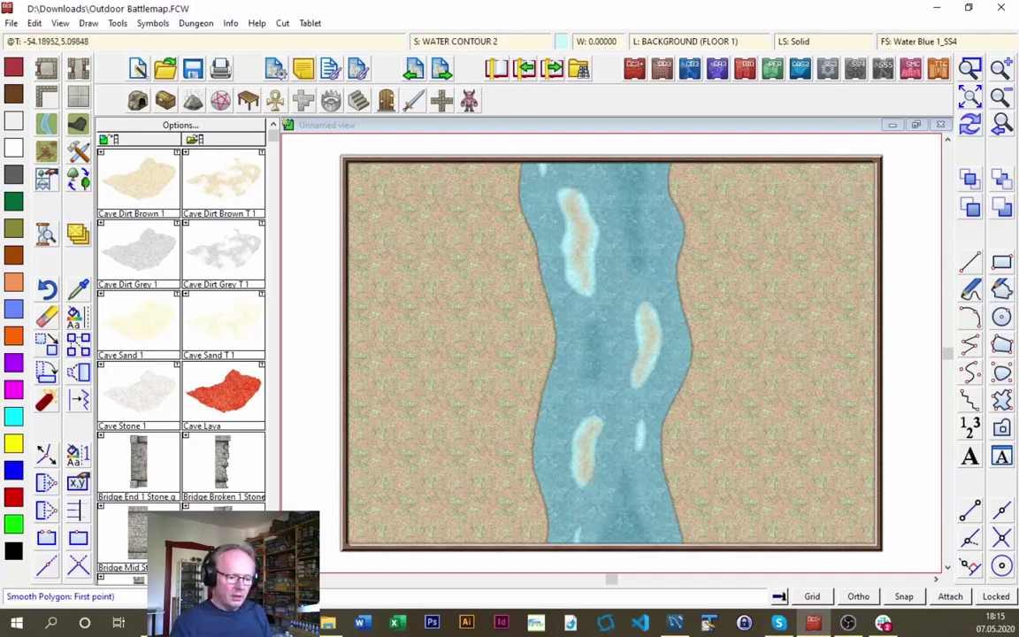
# Examine the advanced settings of the Water, Blue 3, Curved drawing tool without saving any changes to the tools
pyautogui.rightClick(46, 124)
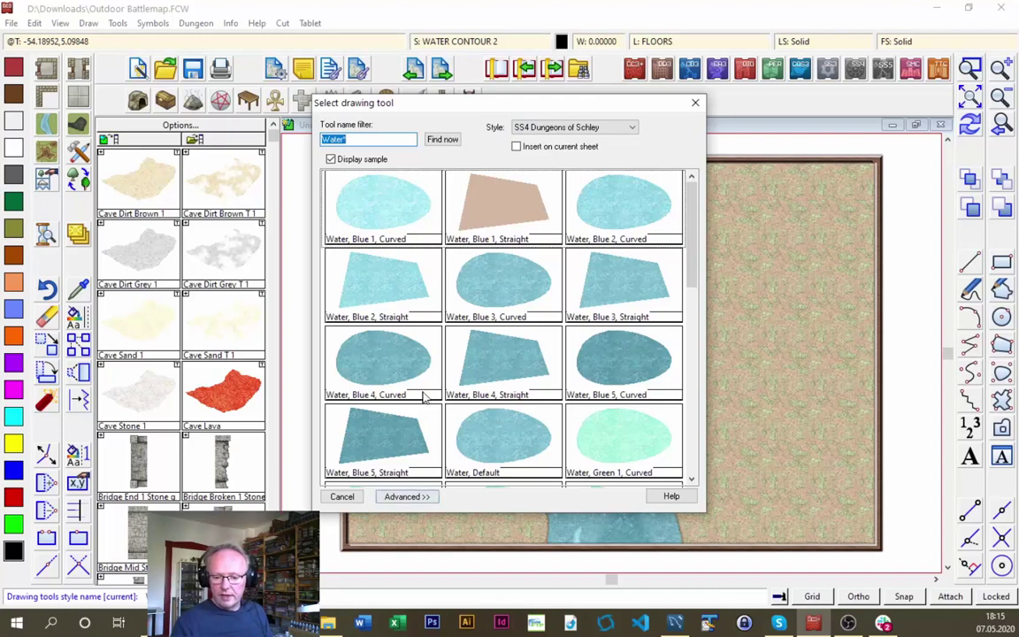
pyautogui.click(408, 497)
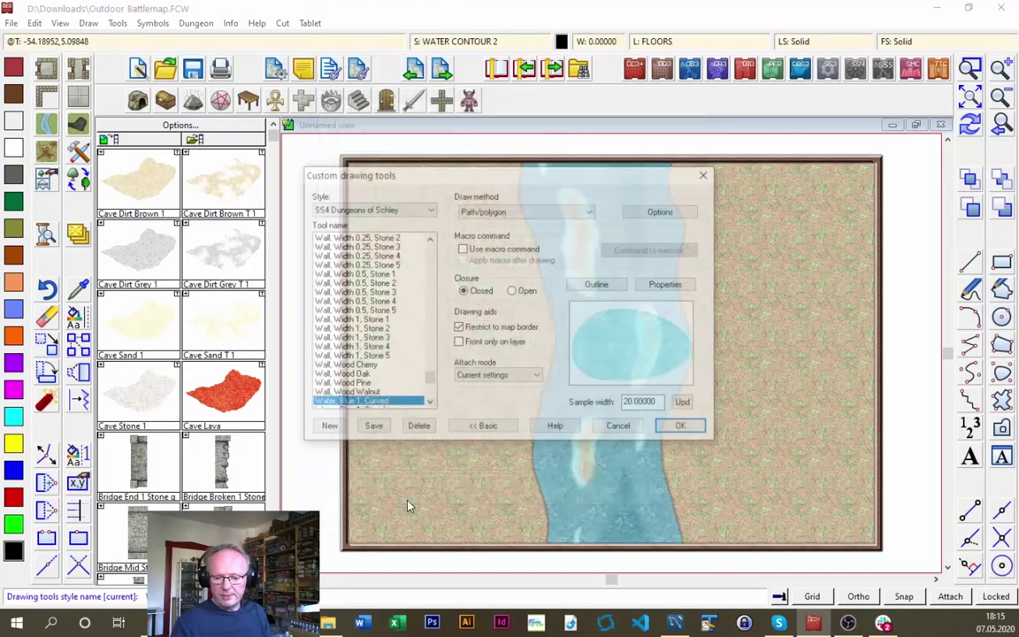
pyautogui.scroll(-7, 425, 382)
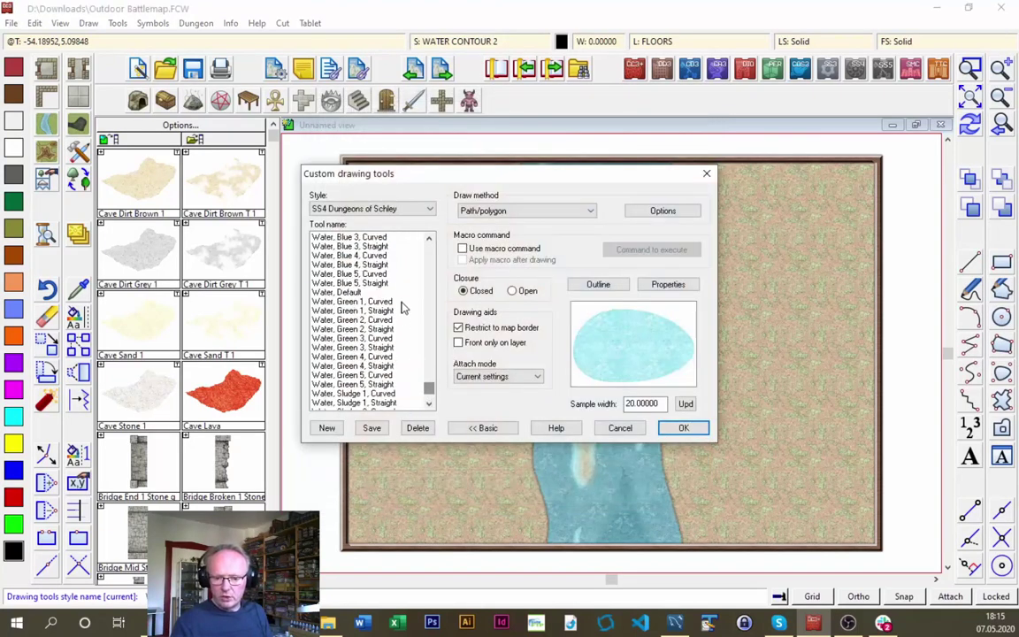
pyautogui.click(365, 239)
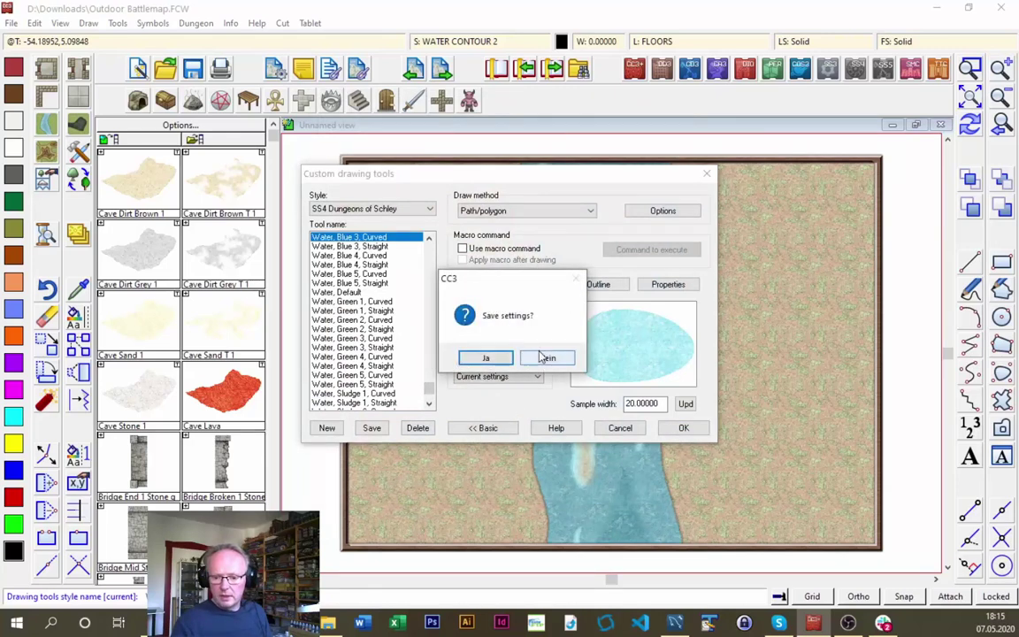
pyautogui.click(543, 357)
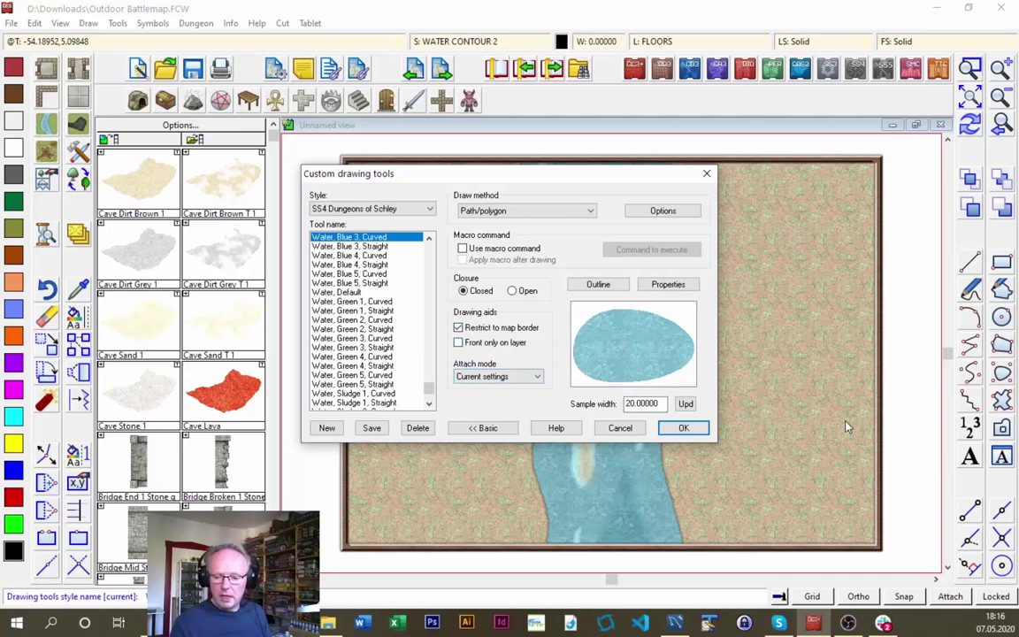
pyautogui.click(697, 428)
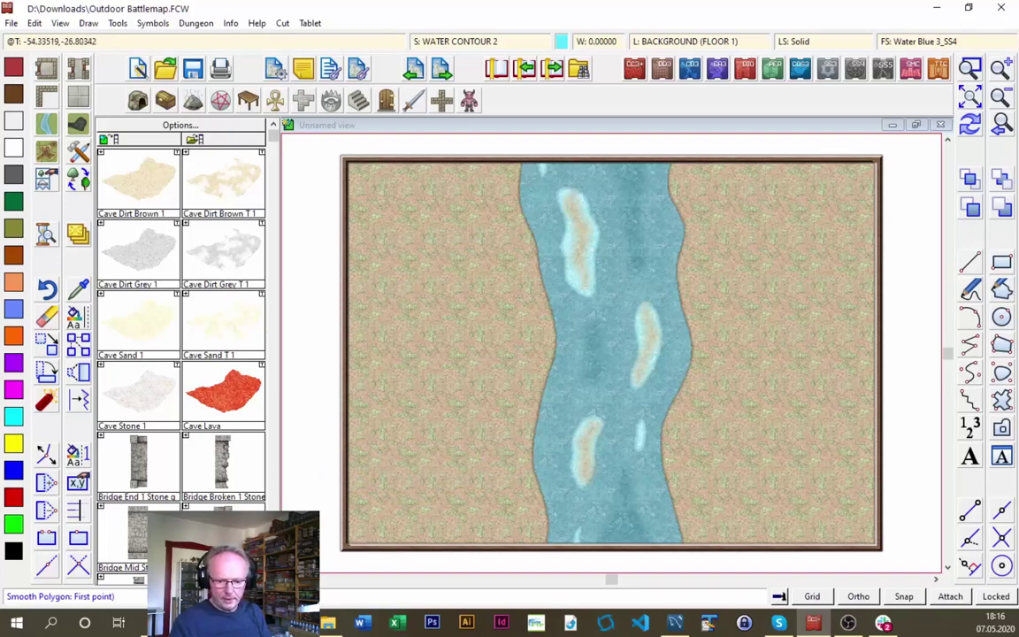
# Turn on snapping and place the Bridge End 1 Stone symbol on the river's west bank, level with the middle of the map
pyautogui.scroll(-3, 180, 354)
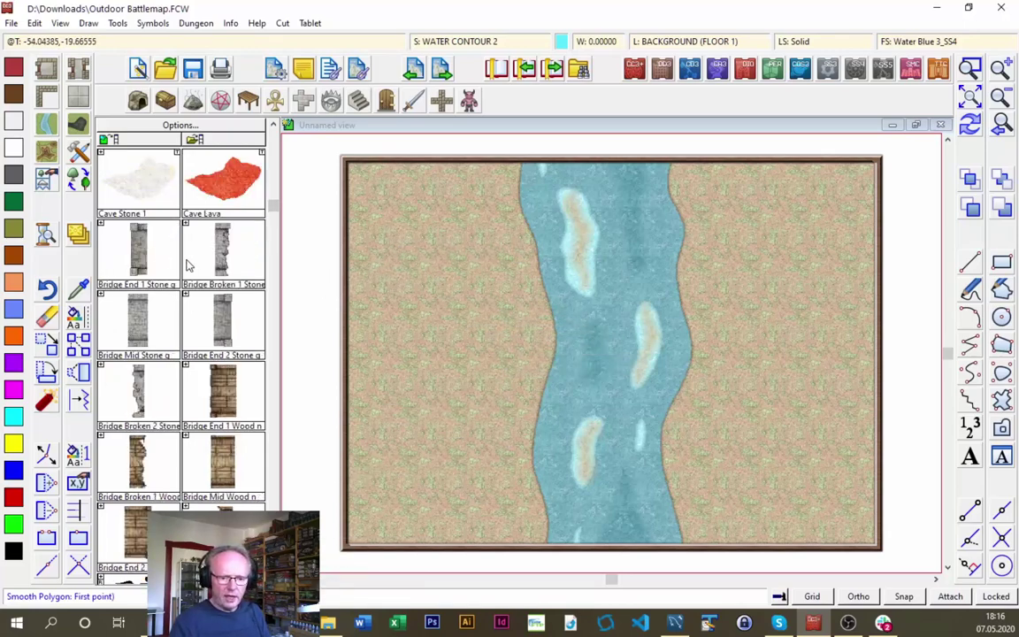
pyautogui.click(141, 255)
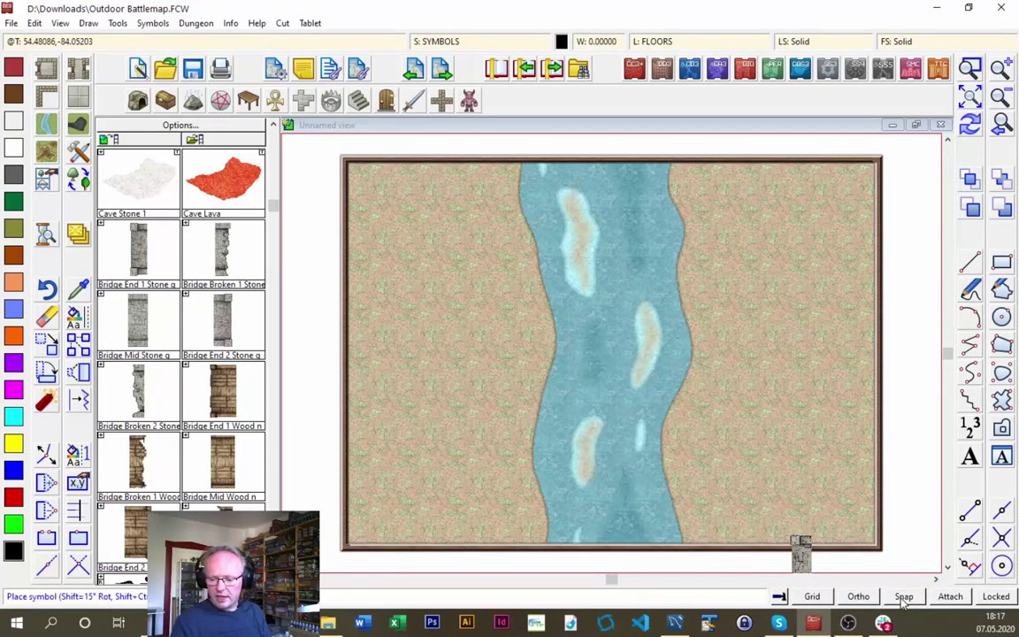
pyautogui.click(902, 598)
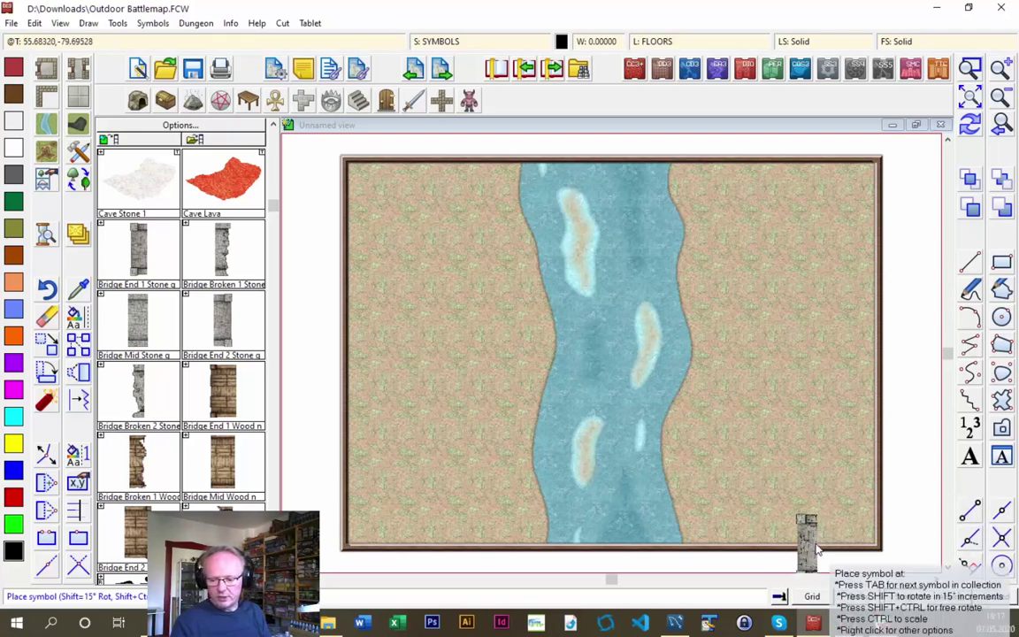
pyautogui.click(528, 349)
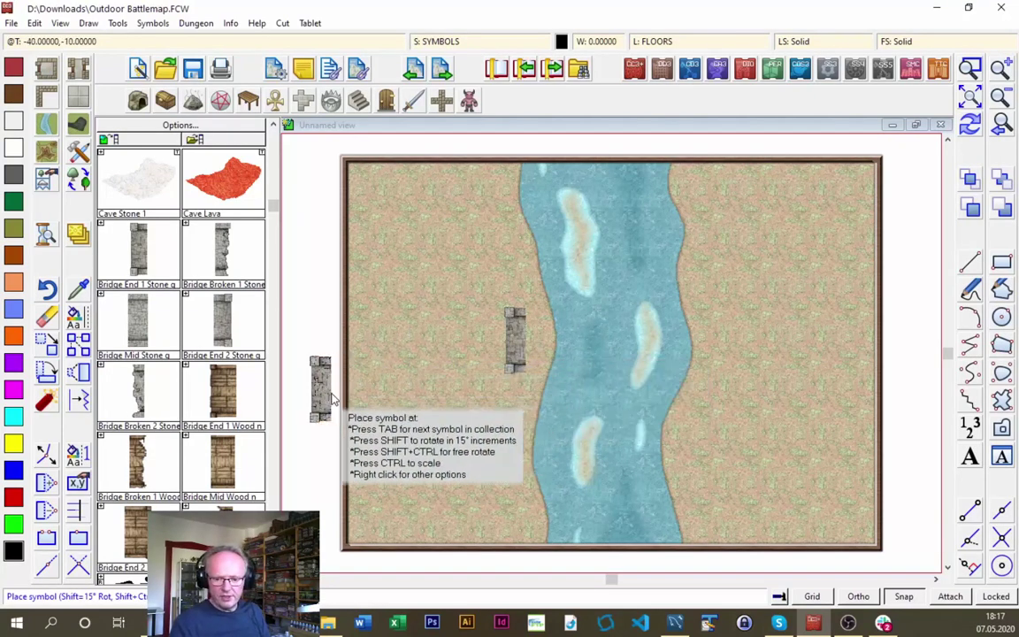
# Place adjoining Bridge Mid Stone symbols eastward from the bridge end until they span the river
pyautogui.click(134, 297)
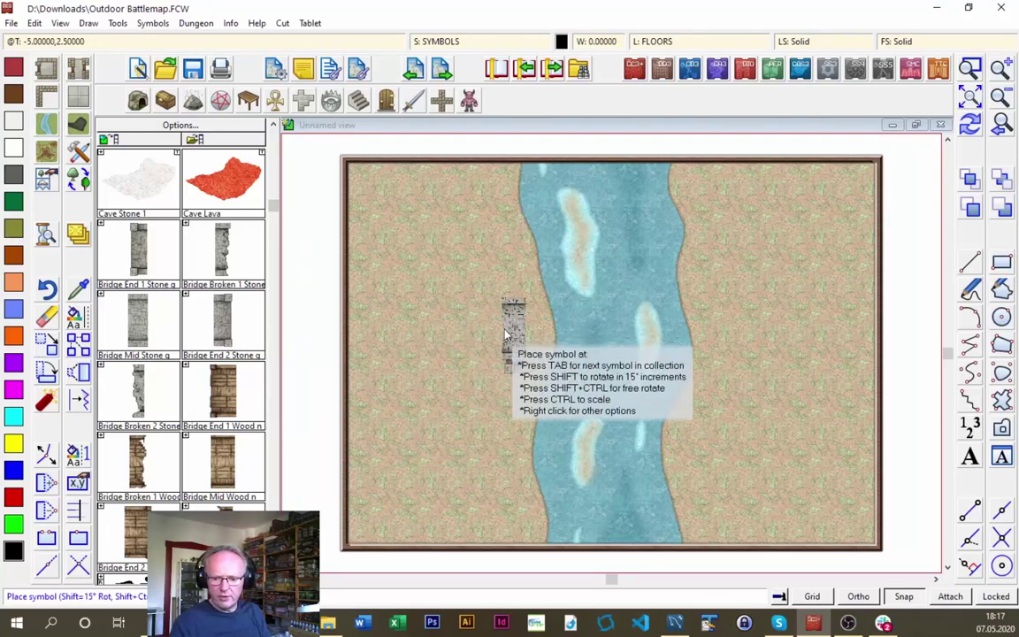
pyautogui.click(550, 340)
pyautogui.click(566, 341)
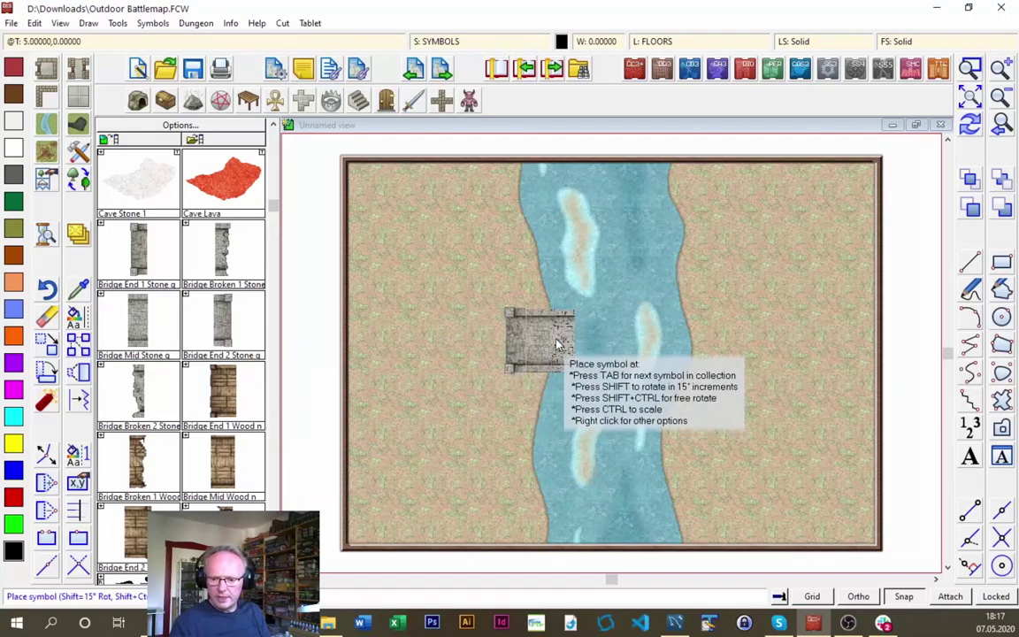
pyautogui.click(583, 340)
pyautogui.click(605, 343)
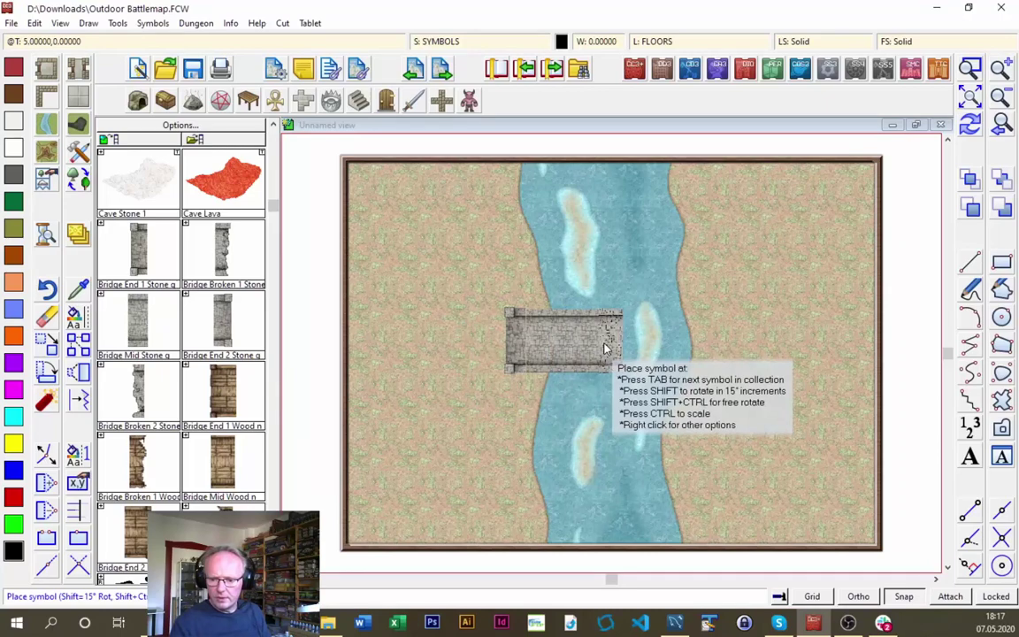
pyautogui.click(622, 346)
pyautogui.click(625, 346)
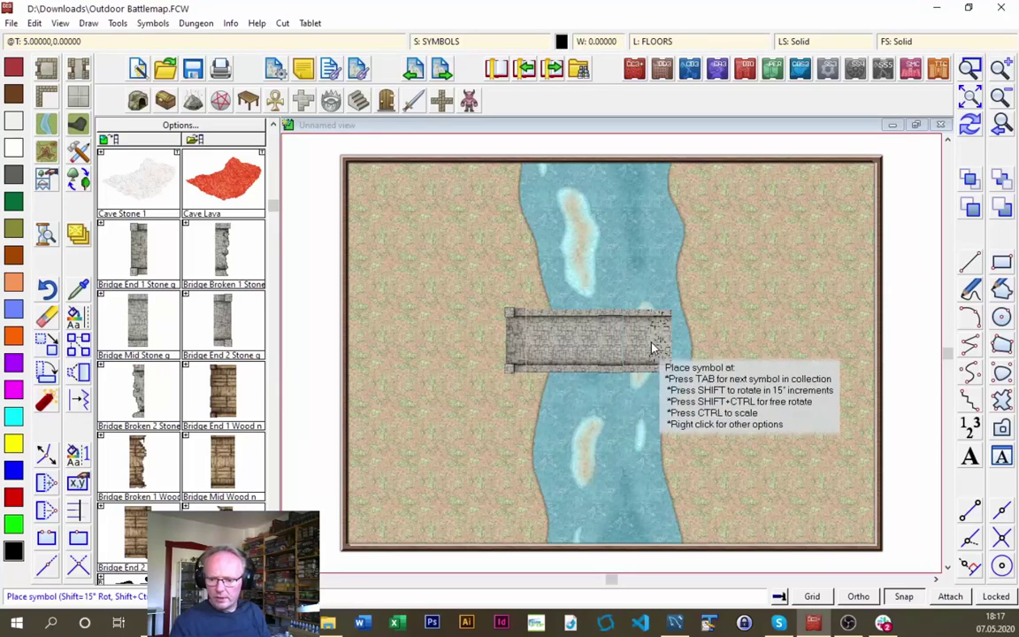
pyautogui.click(671, 343)
pyautogui.click(693, 346)
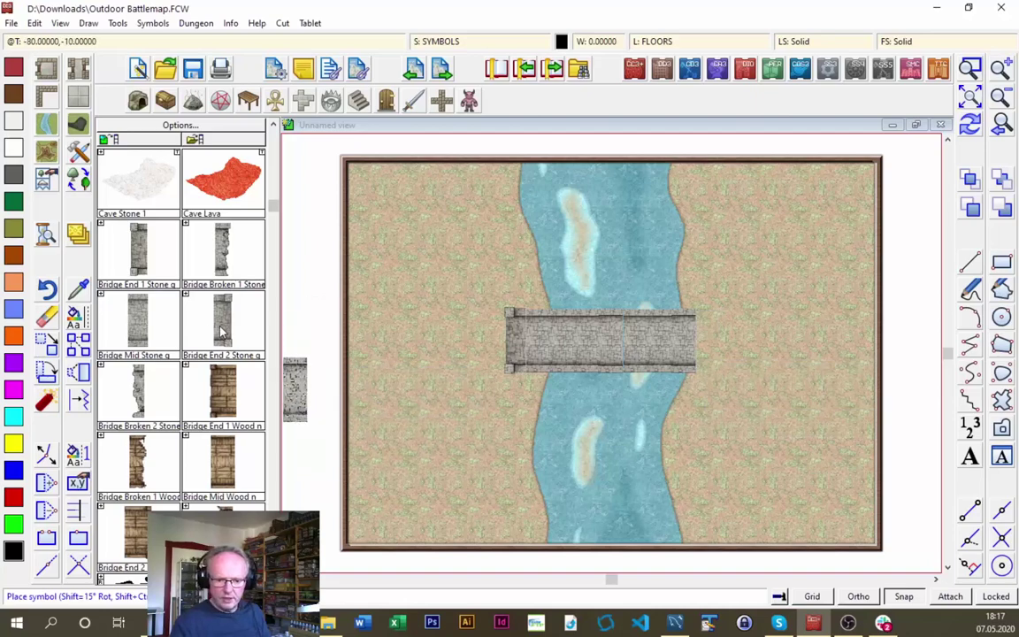
# Close the bridge on the east bank with a Bridge End 2 Stone symbol, end symbol placement and check the bridge close up
pyautogui.click(221, 332)
pyautogui.click(707, 345)
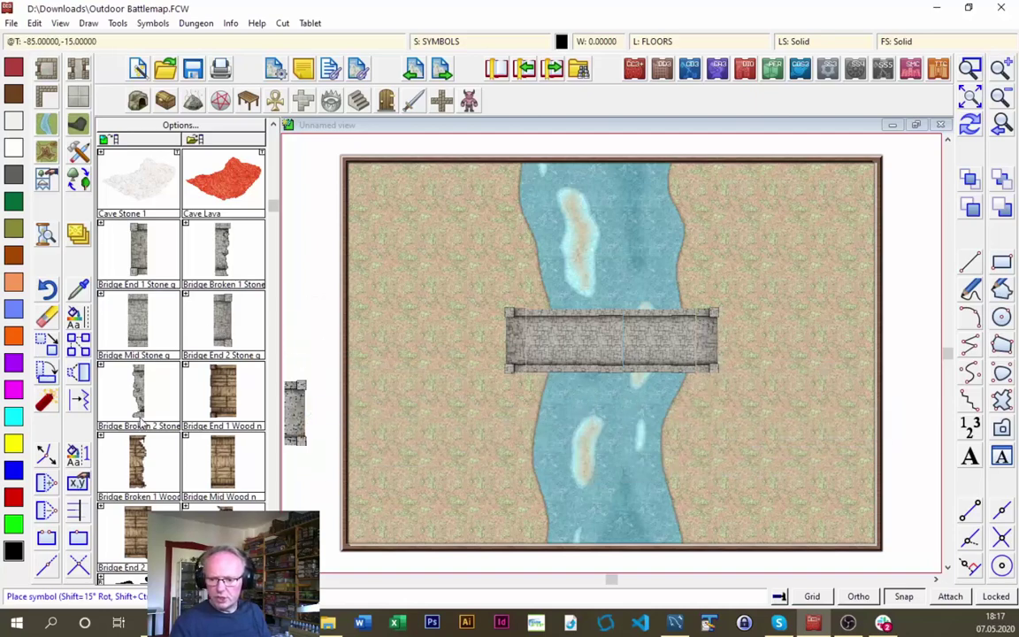
pyautogui.click(970, 68)
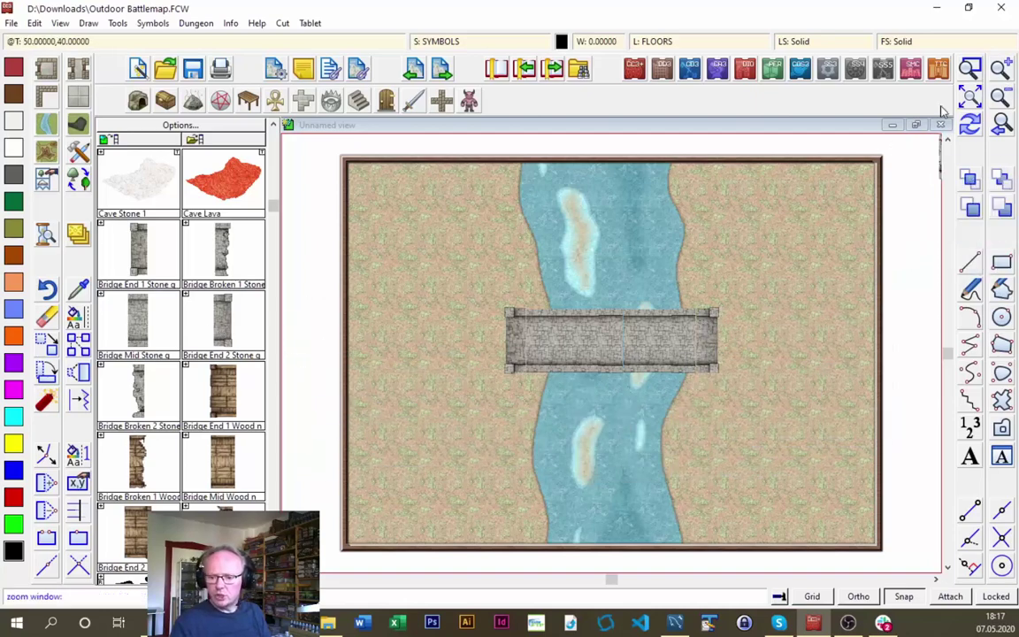
pyautogui.click(468, 258)
pyautogui.click(766, 414)
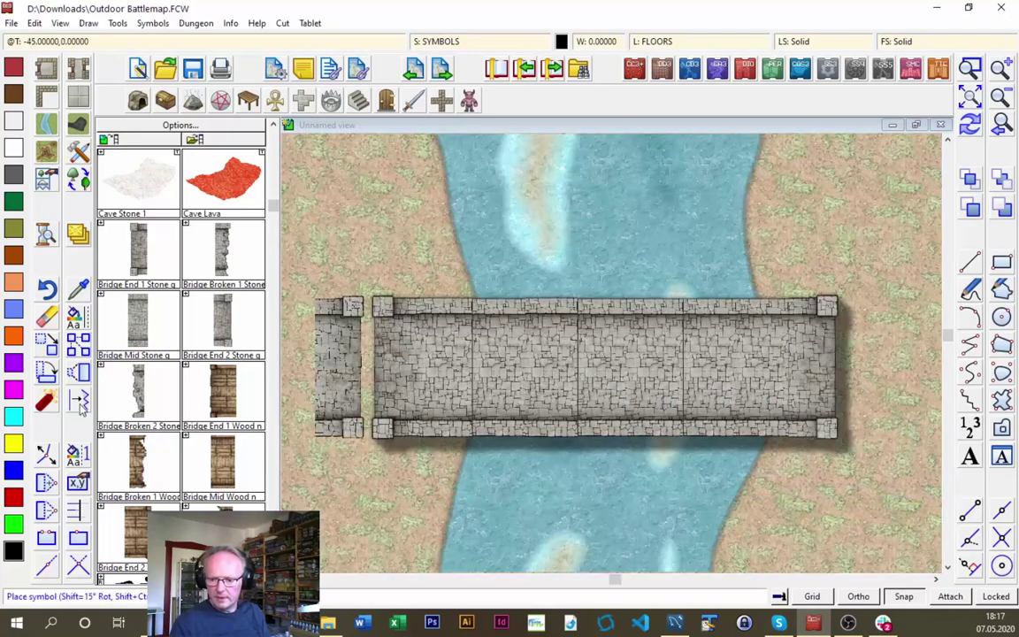
pyautogui.rightClick(447, 363)
pyautogui.click(571, 267)
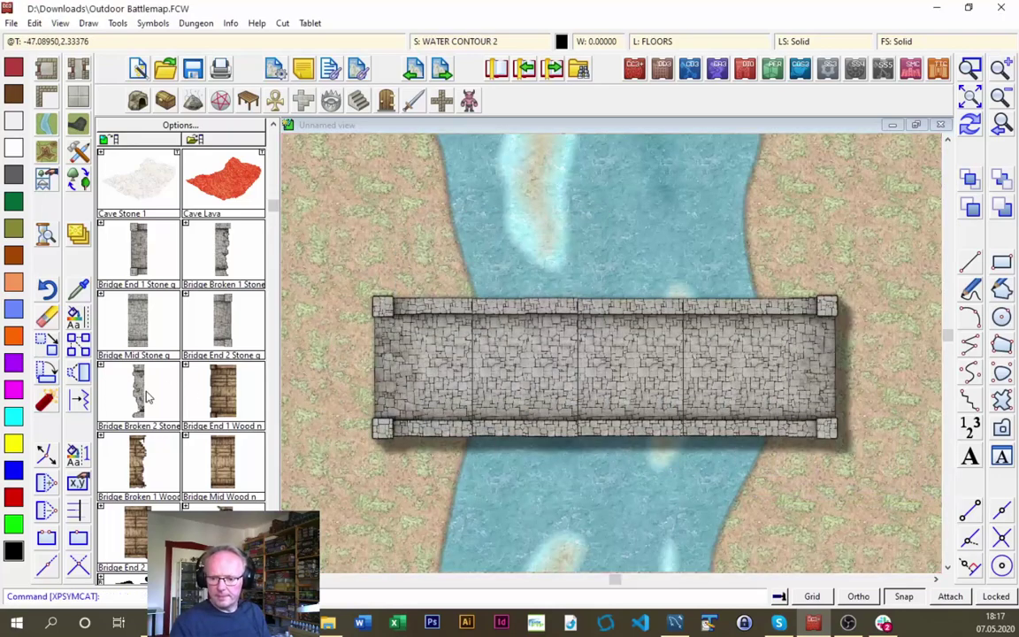
pyautogui.click(1002, 125)
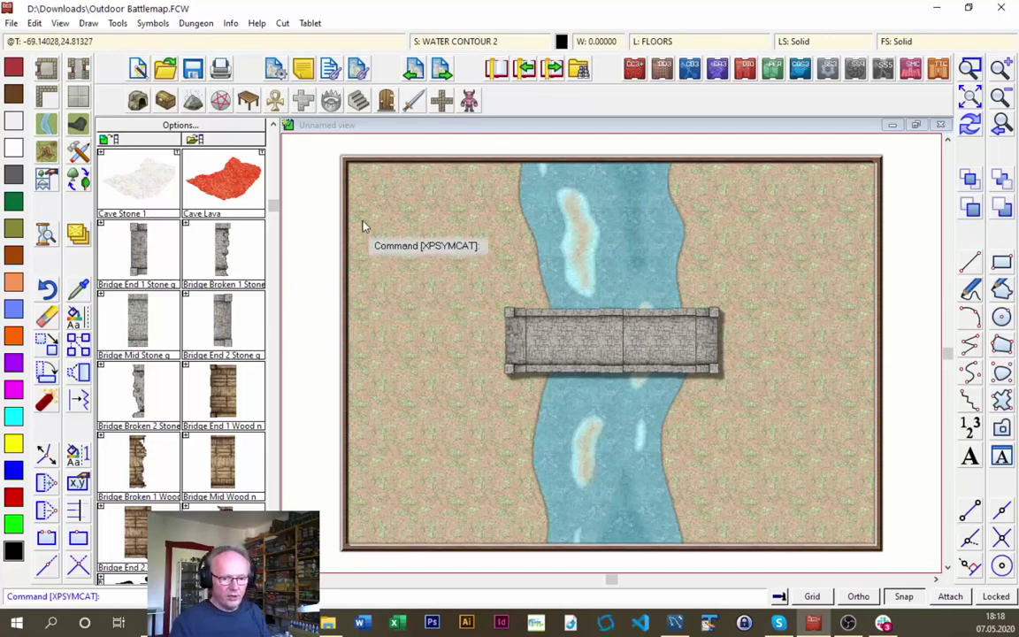
# Draw a Terrain, Dirt road running from the bridge's east end to the map's eastern border
pyautogui.scroll(3, 250, 140)
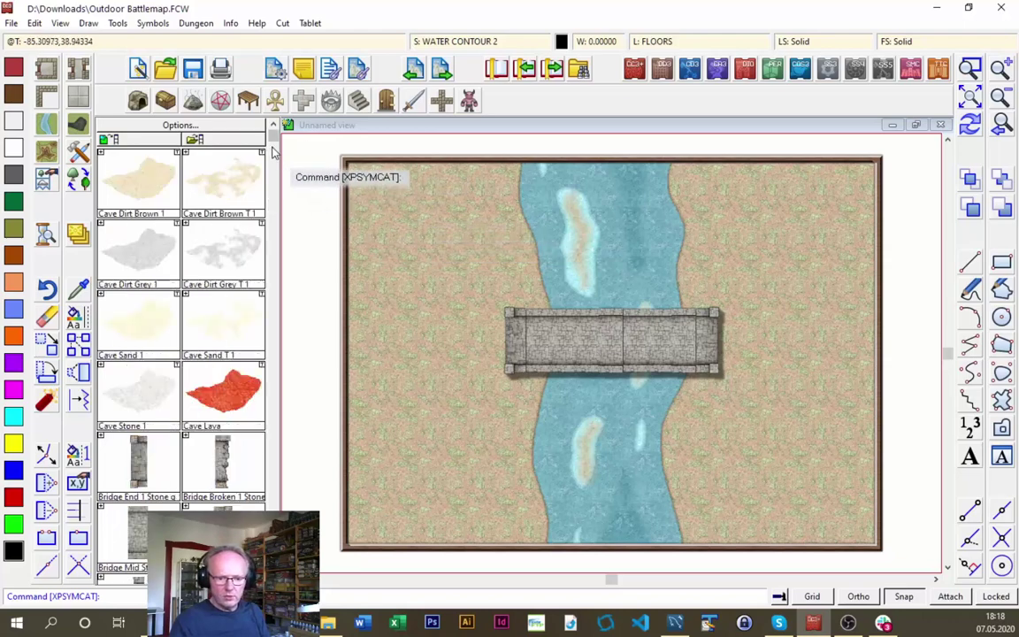
pyautogui.rightClick(49, 155)
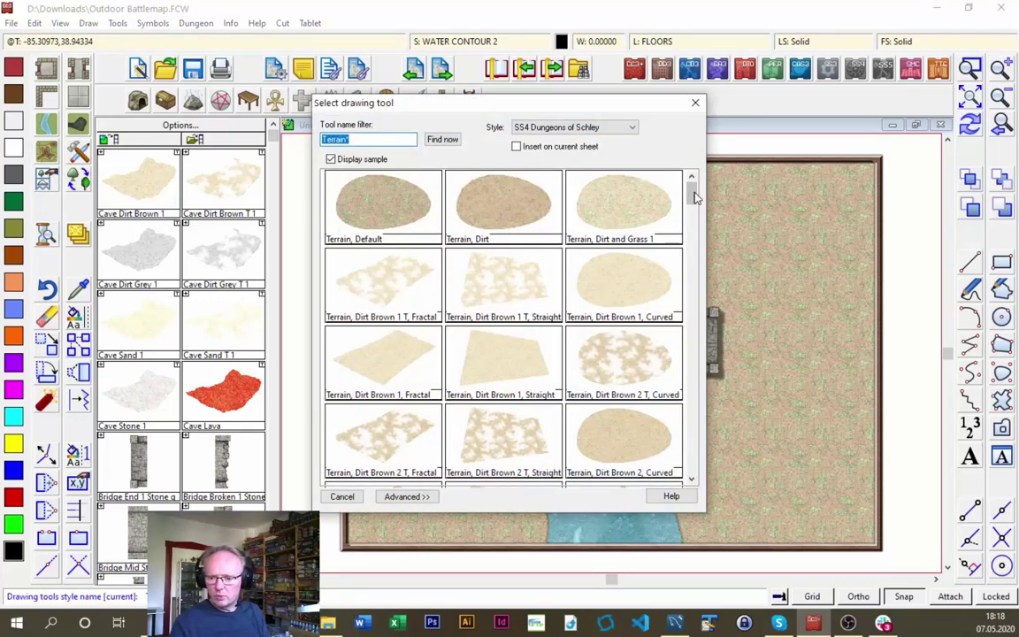
pyautogui.scroll(-1, 694, 198)
pyautogui.scroll(1, 531, 203)
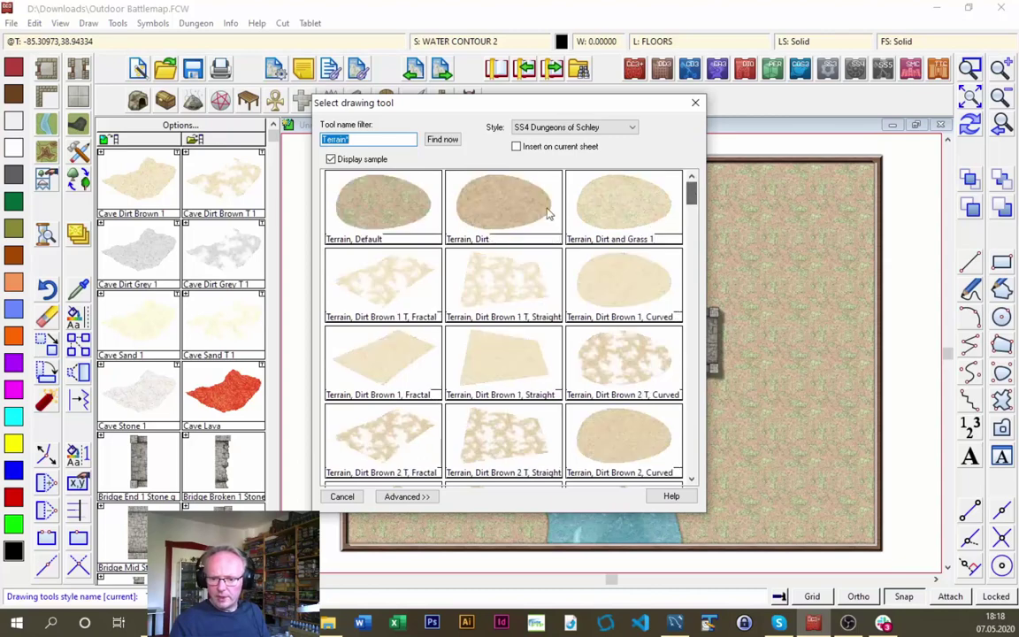
pyautogui.doubleClick(498, 219)
pyautogui.click(707, 328)
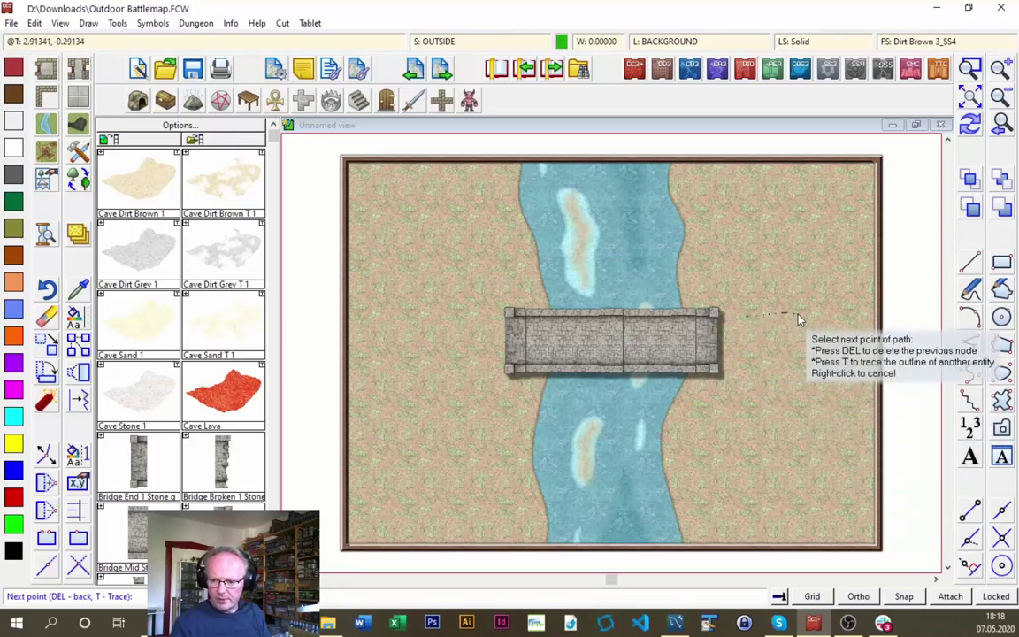
pyautogui.click(873, 318)
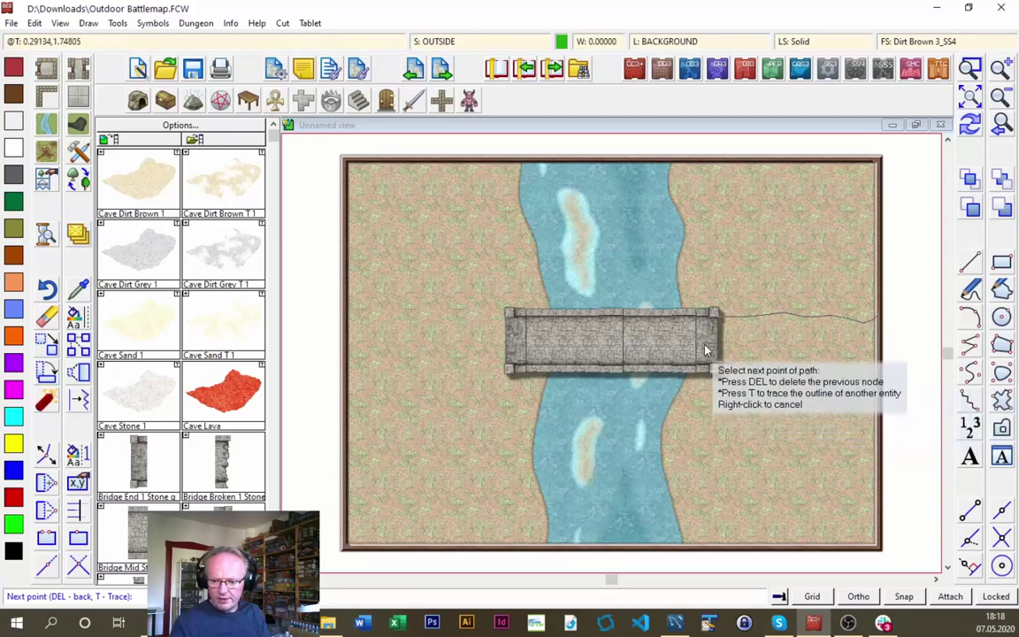
pyautogui.rightClick(761, 384)
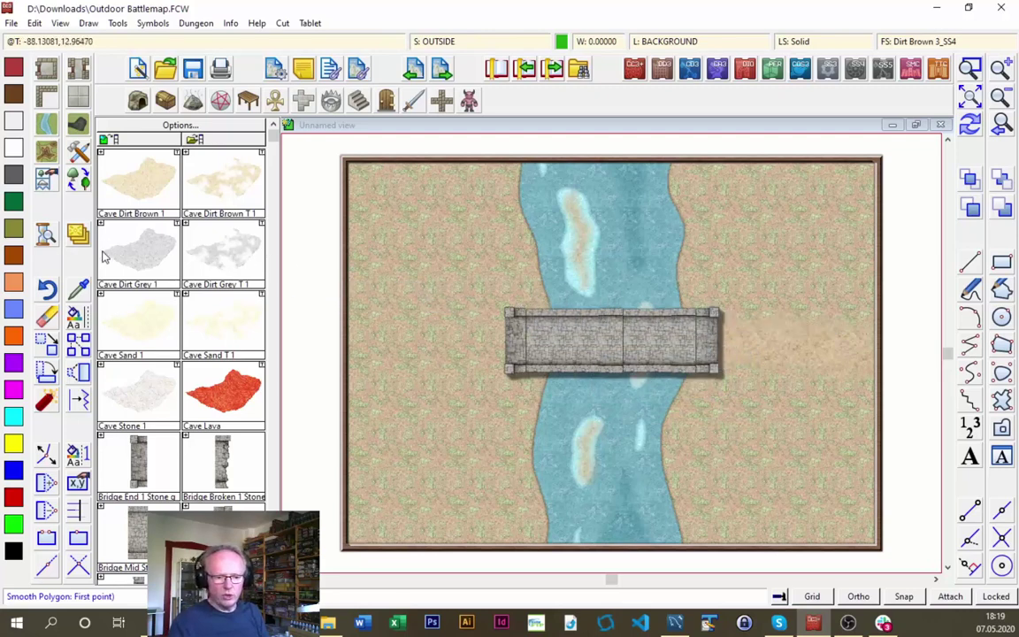
# Change the fill style of the dirt road east of the bridge to Dirt Brown 4_SS4 and redraw the map
pyautogui.click(76, 318)
pyautogui.click(800, 302)
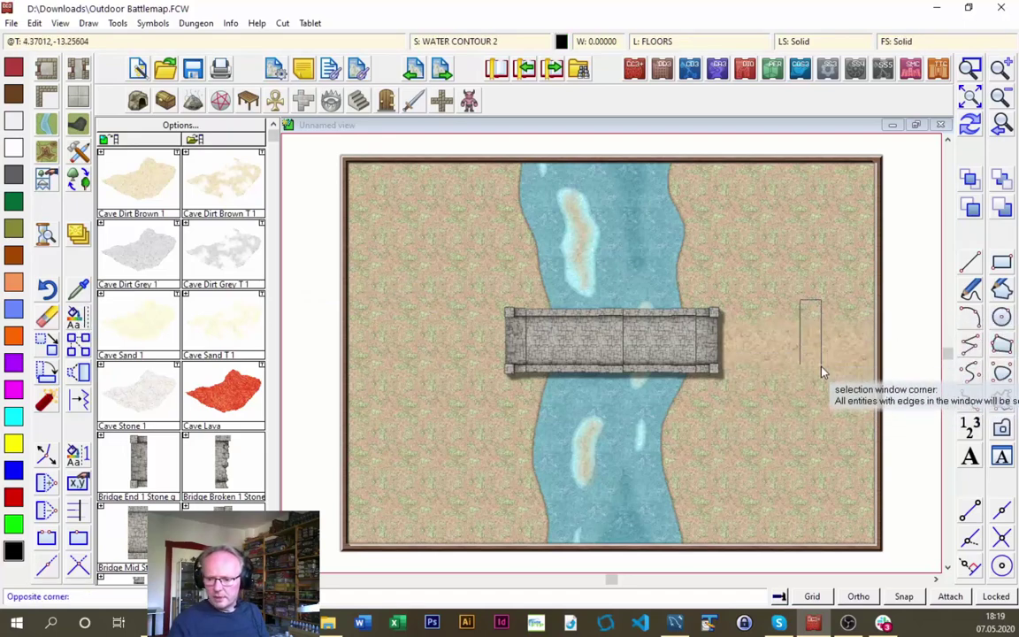
pyautogui.click(820, 371)
pyautogui.rightClick(670, 227)
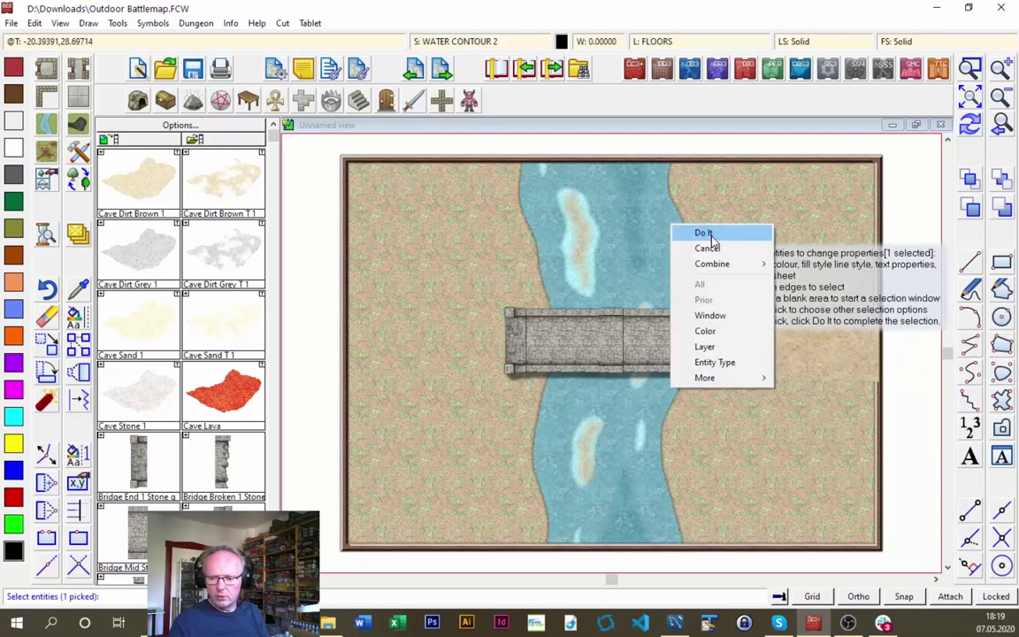
pyautogui.click(703, 233)
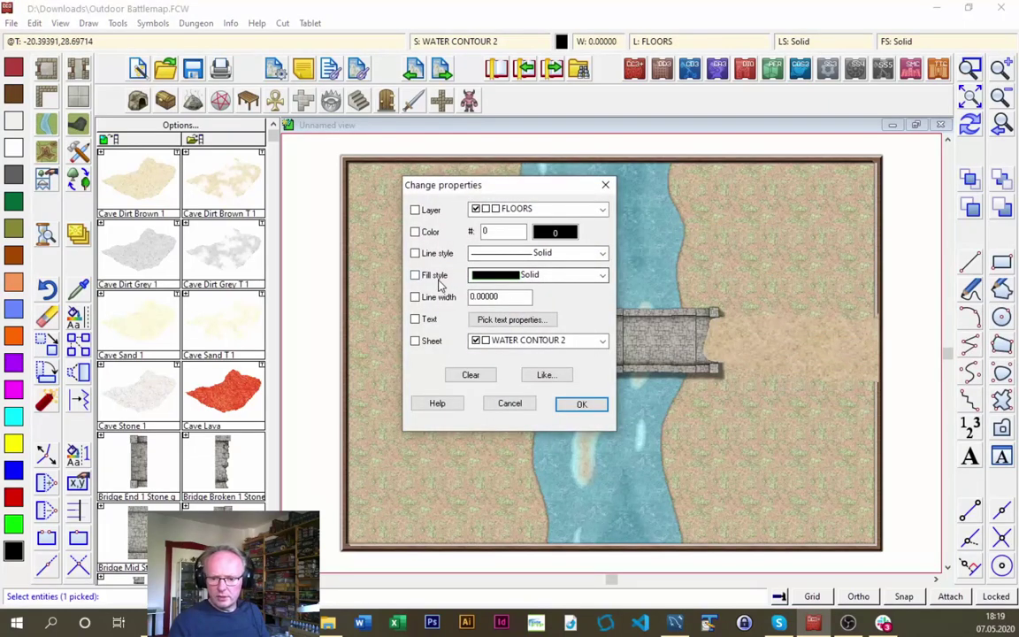
pyautogui.click(598, 277)
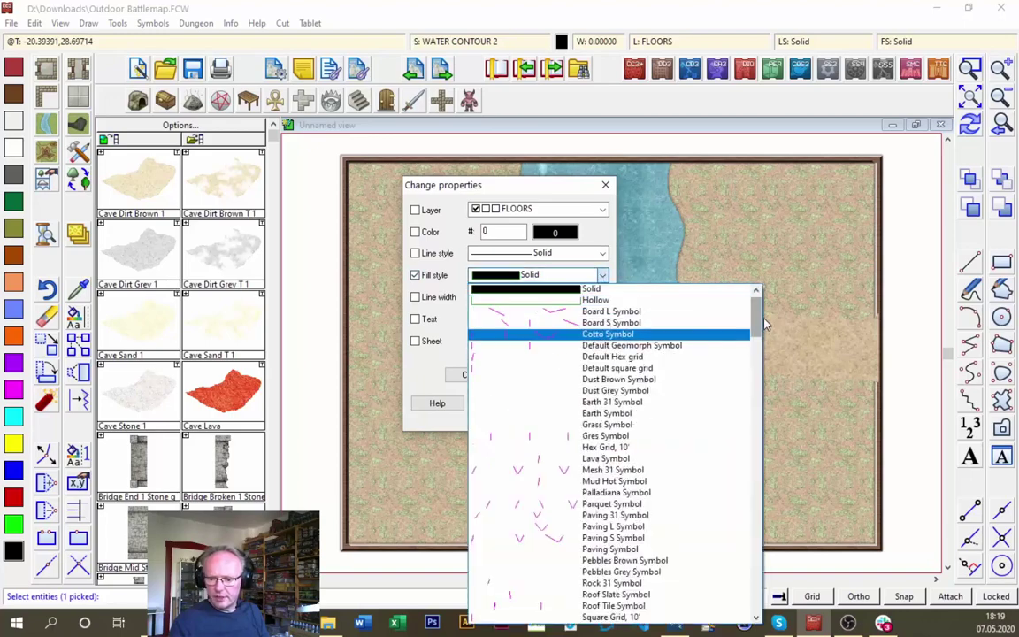
pyautogui.moveTo(757, 329); pyautogui.dragTo(771, 378)
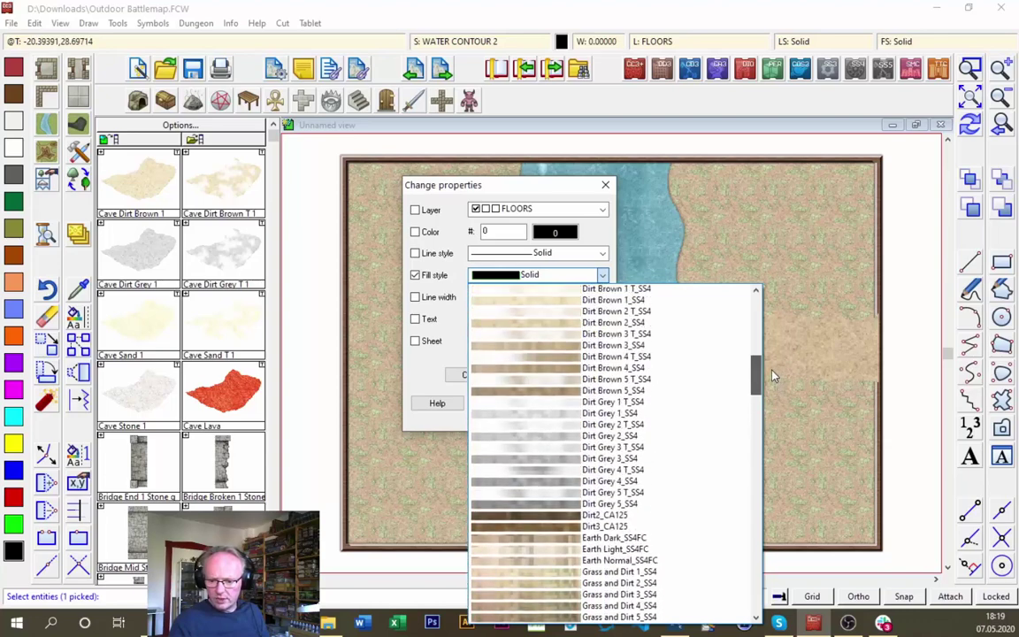
pyautogui.click(617, 368)
pyautogui.click(580, 404)
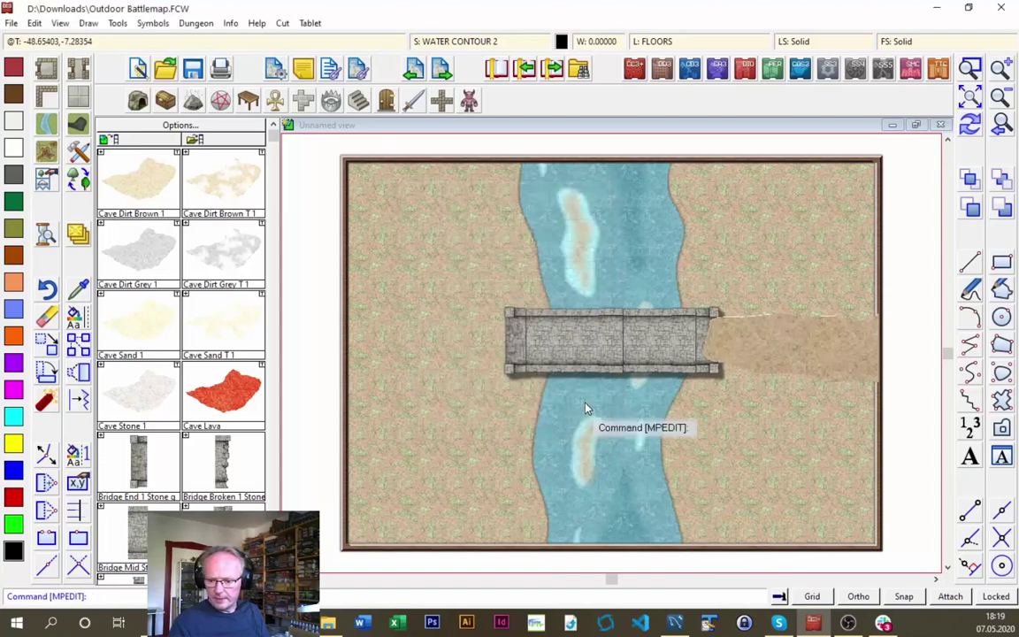
pyautogui.click(970, 124)
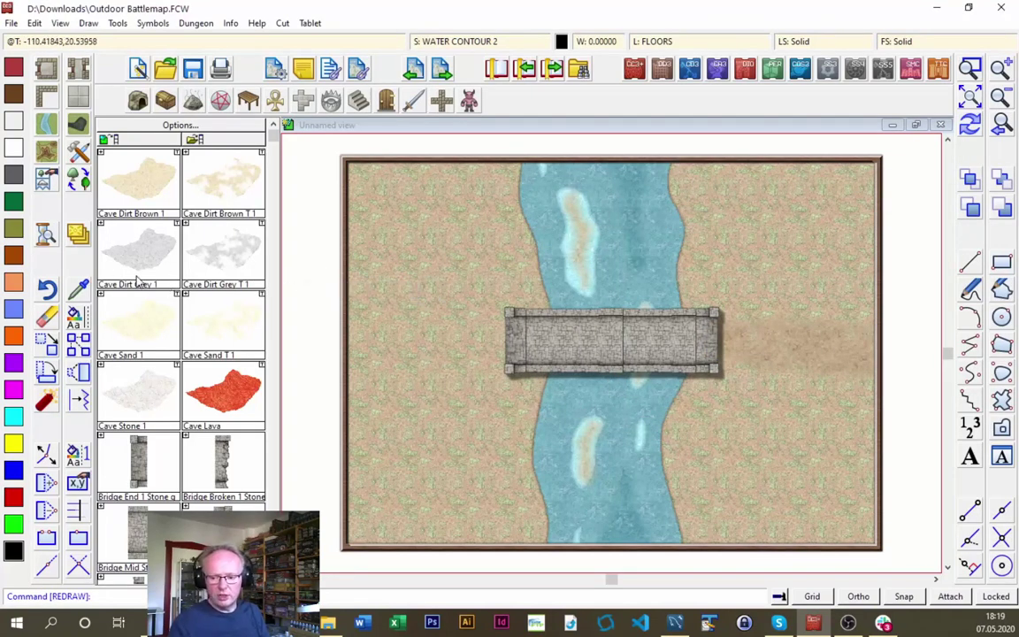
# Draw a Terrain, Dirt Brown 4, Curved road running from the bridge's west end to the map's western border
pyautogui.click(46, 152)
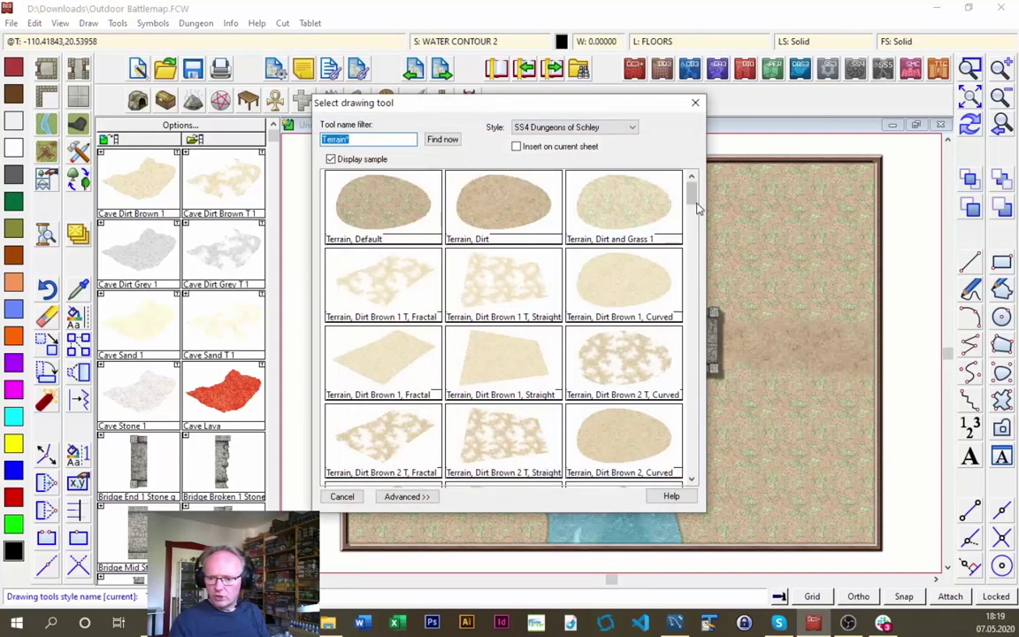
pyautogui.scroll(-6, 696, 208)
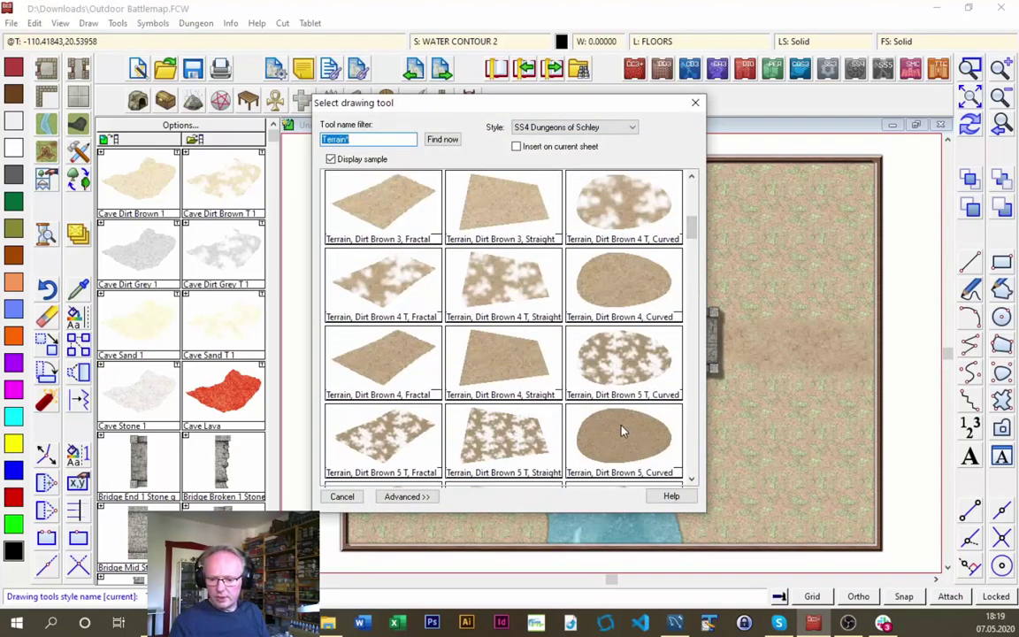
pyautogui.doubleClick(619, 299)
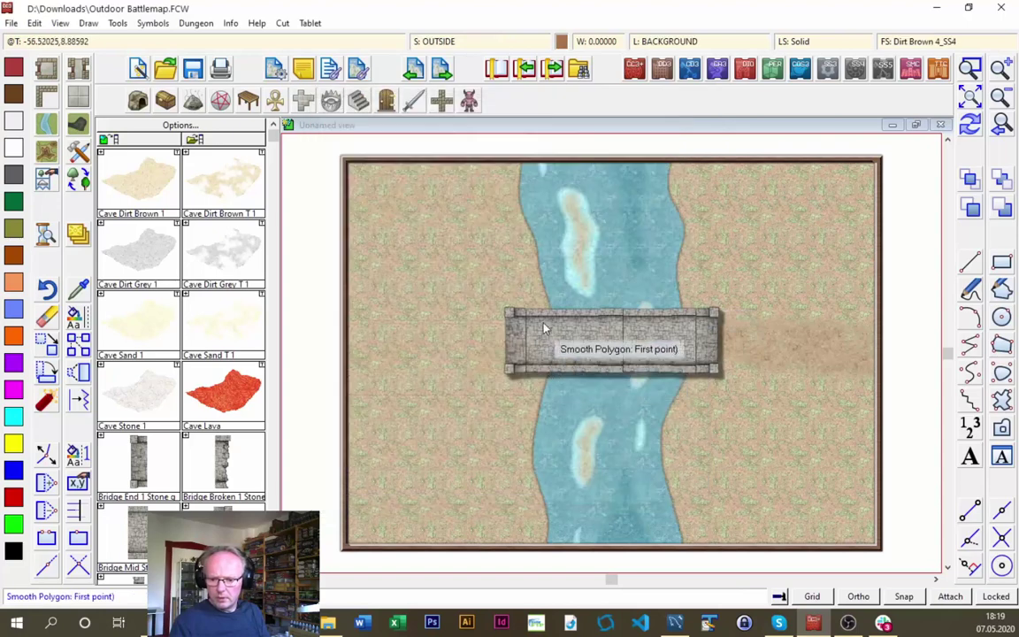
pyautogui.click(506, 311)
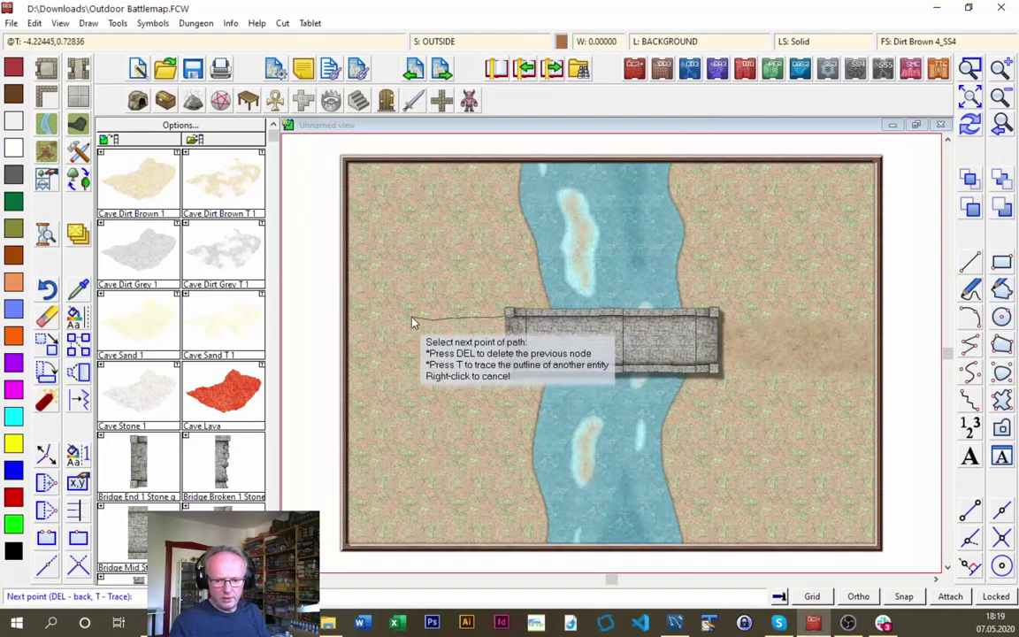
pyautogui.click(346, 313)
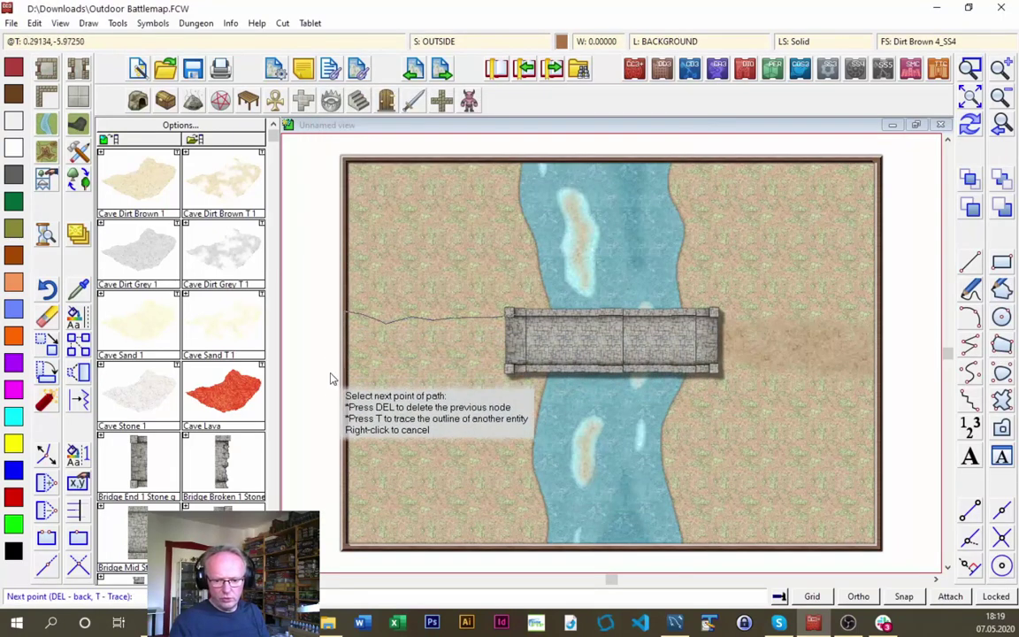
pyautogui.click(346, 382)
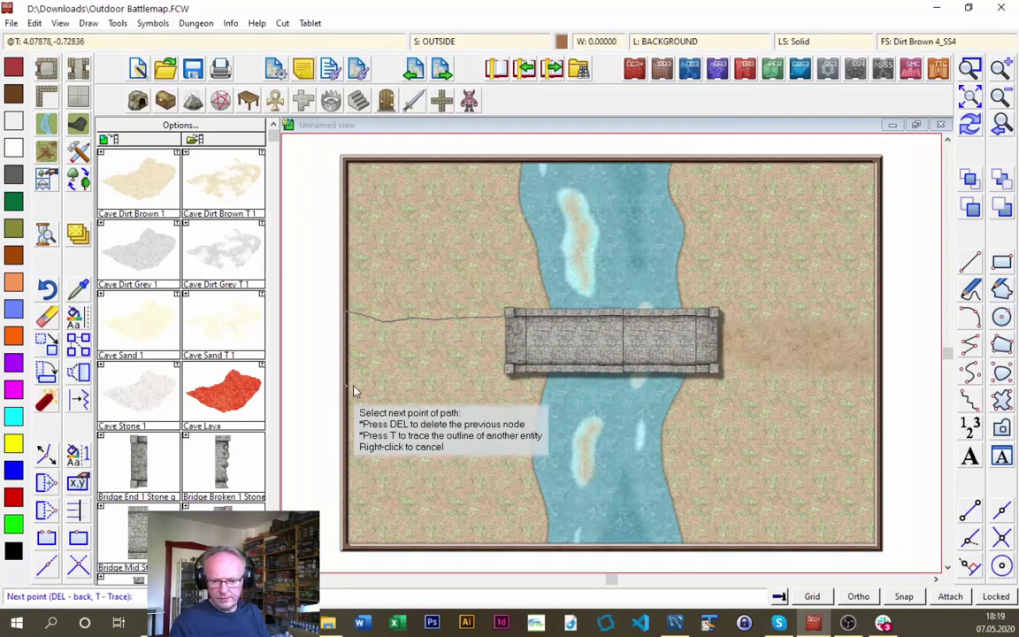
pyautogui.click(506, 369)
pyautogui.rightClick(527, 343)
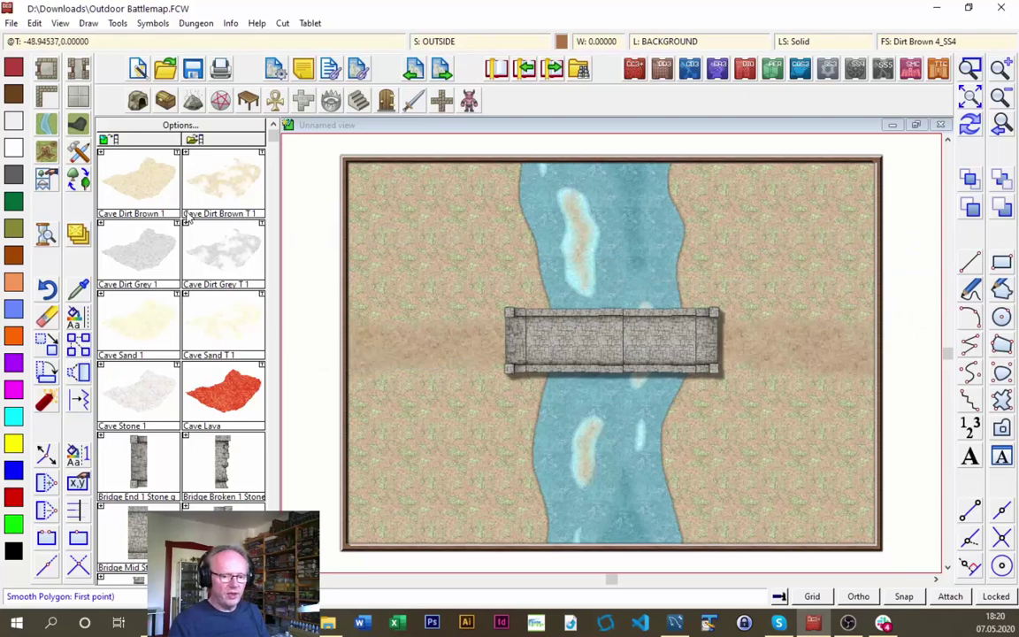
# Cover the southwest area between the road, the river and the map border with a Terrain, Grass Dry 4 T, Curved polygon
pyautogui.click(46, 153)
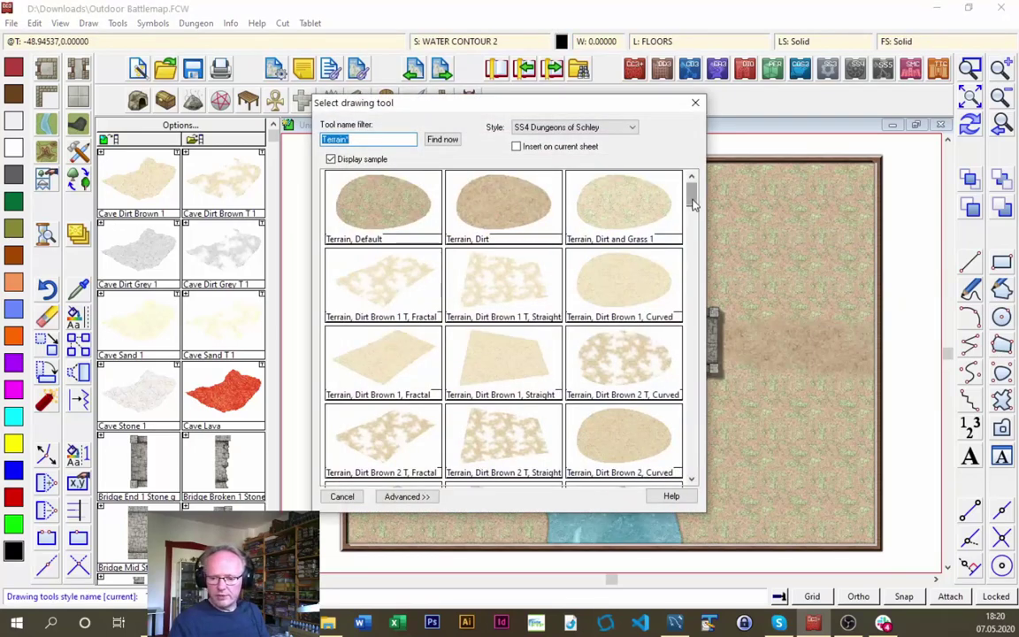
pyautogui.moveTo(692, 202)
pyautogui.mouseDown()
pyautogui.moveTo(688, 332)
pyautogui.moveTo(678, 323)
pyautogui.mouseUp()
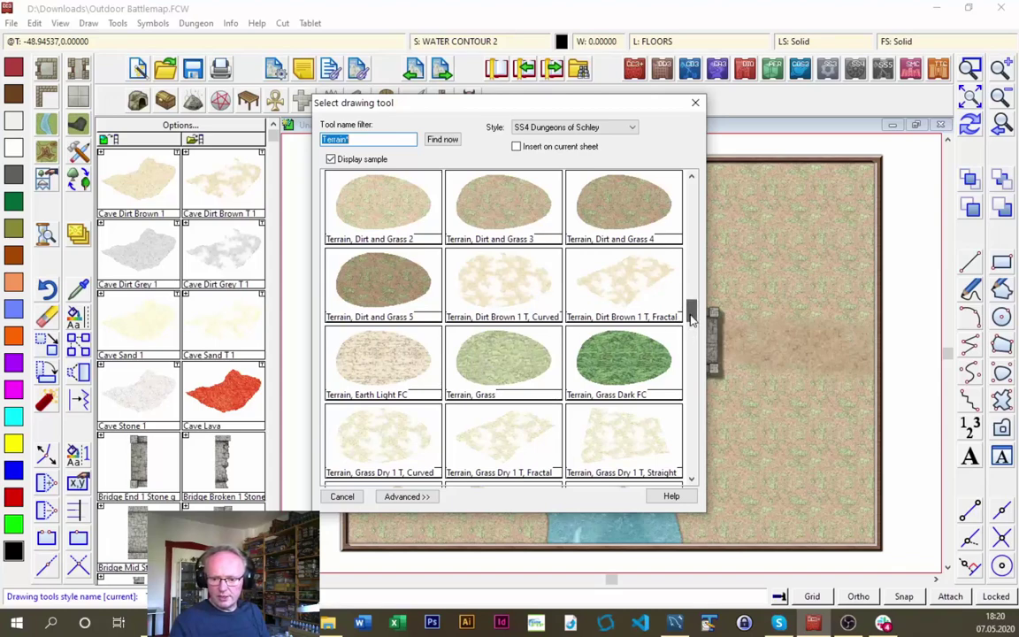
pyautogui.moveTo(692, 320); pyautogui.dragTo(688, 345)
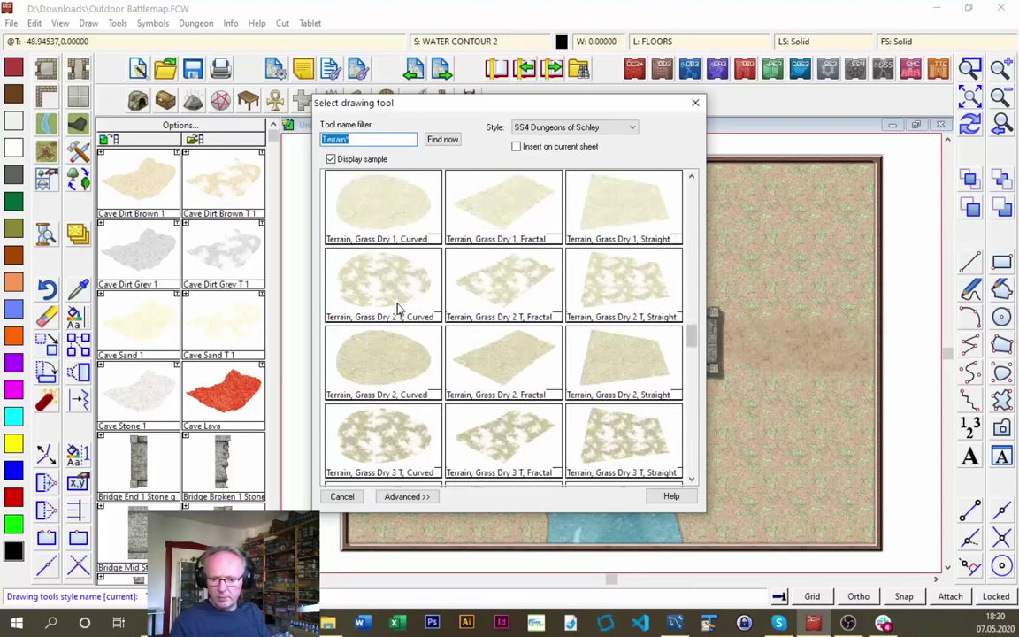
pyautogui.scroll(-1, 694, 410)
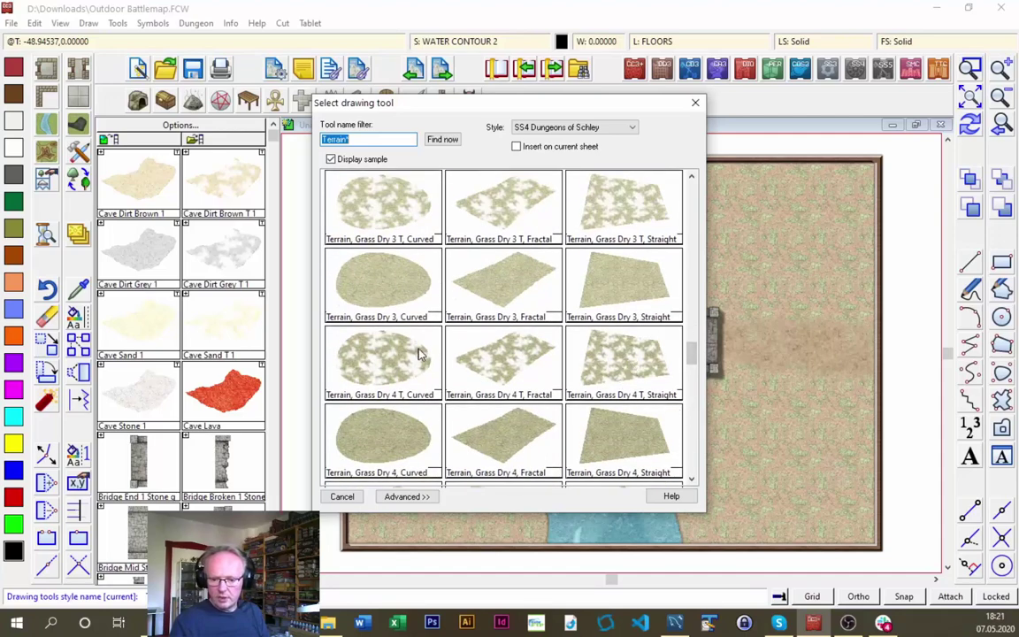
pyautogui.doubleClick(372, 358)
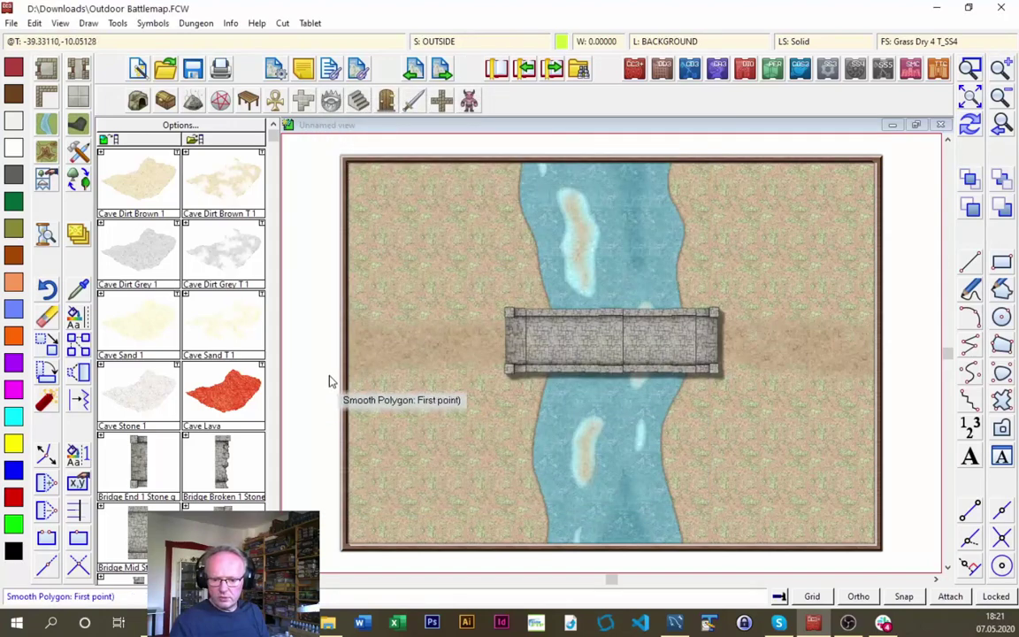
pyautogui.click(363, 404)
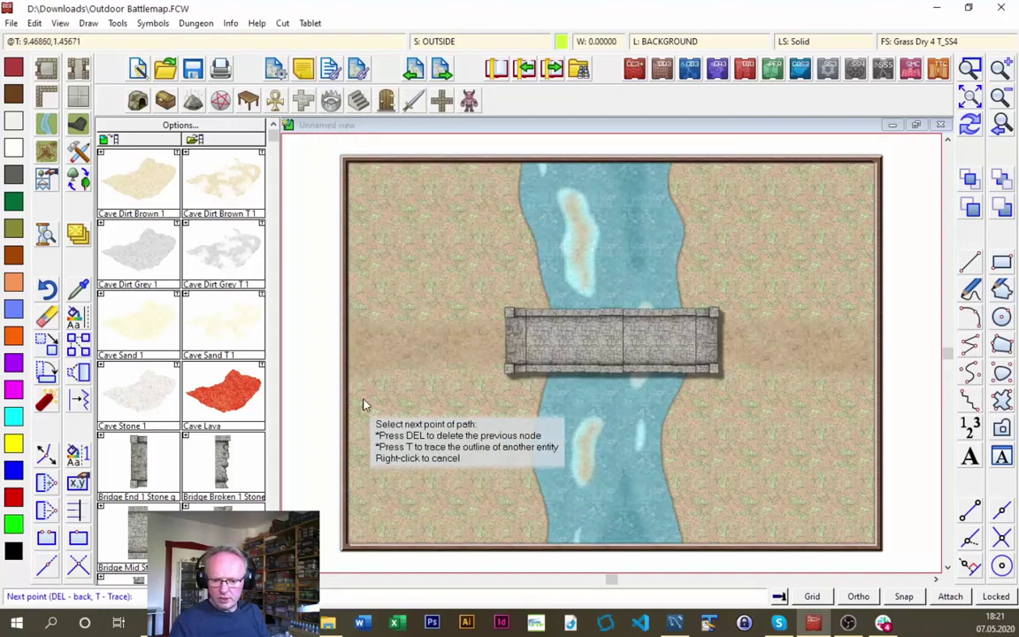
pyautogui.click(417, 390)
pyautogui.click(501, 406)
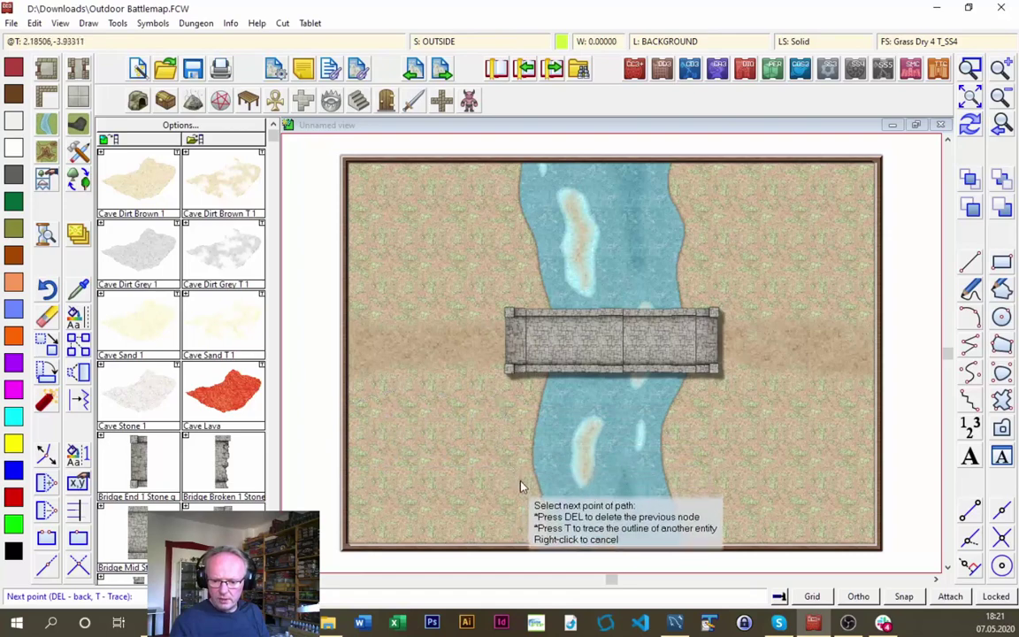
pyautogui.click(520, 543)
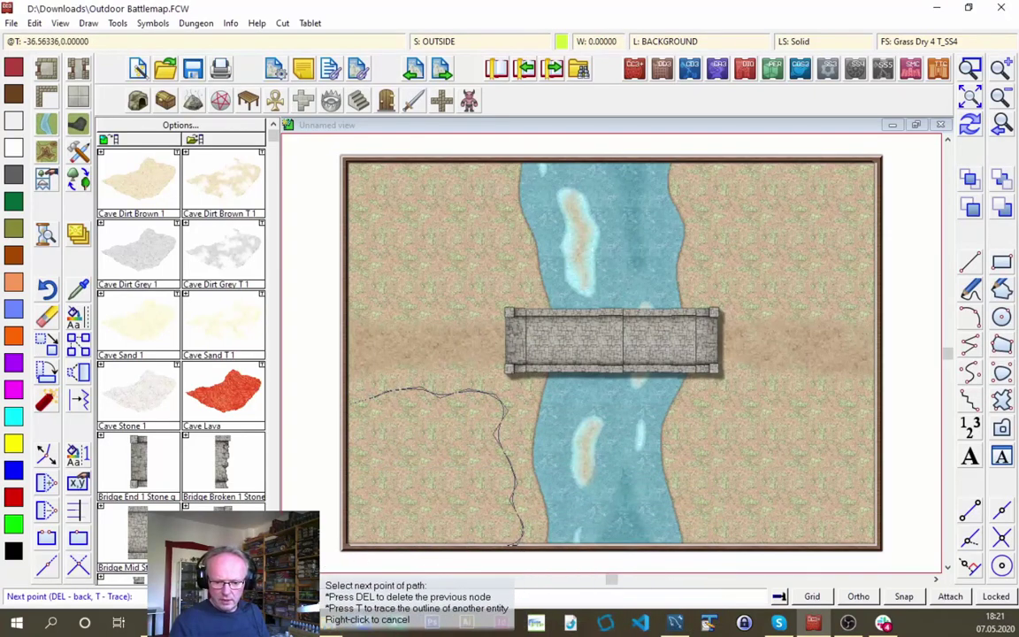
pyautogui.rightClick(320, 421)
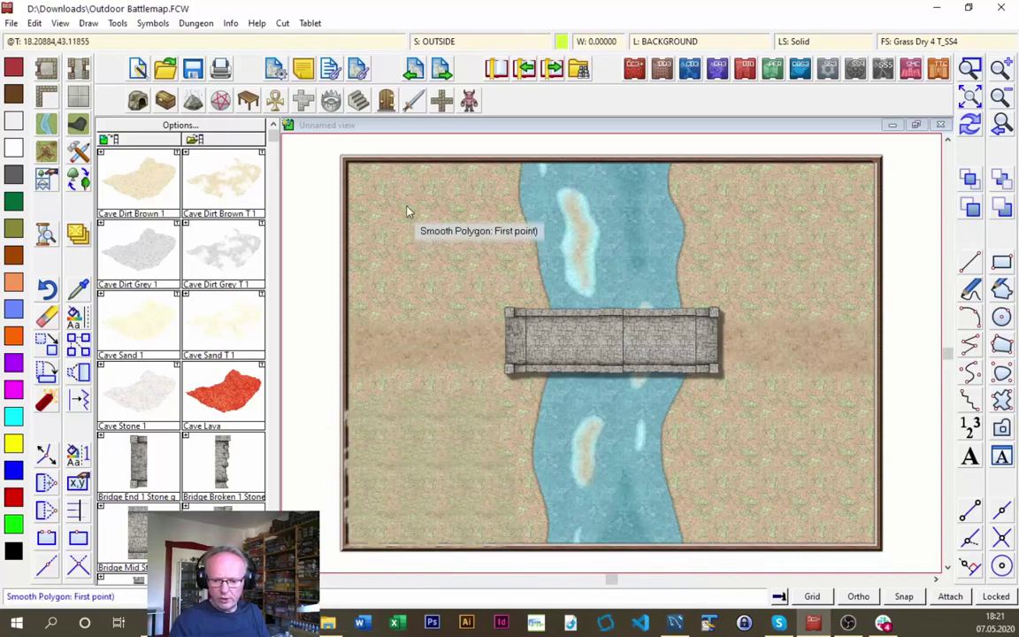
# Cover the northwest area between the map border, the river and the road with a second Grass Dry 4 T polygon
pyautogui.click(490, 162)
pyautogui.click(501, 177)
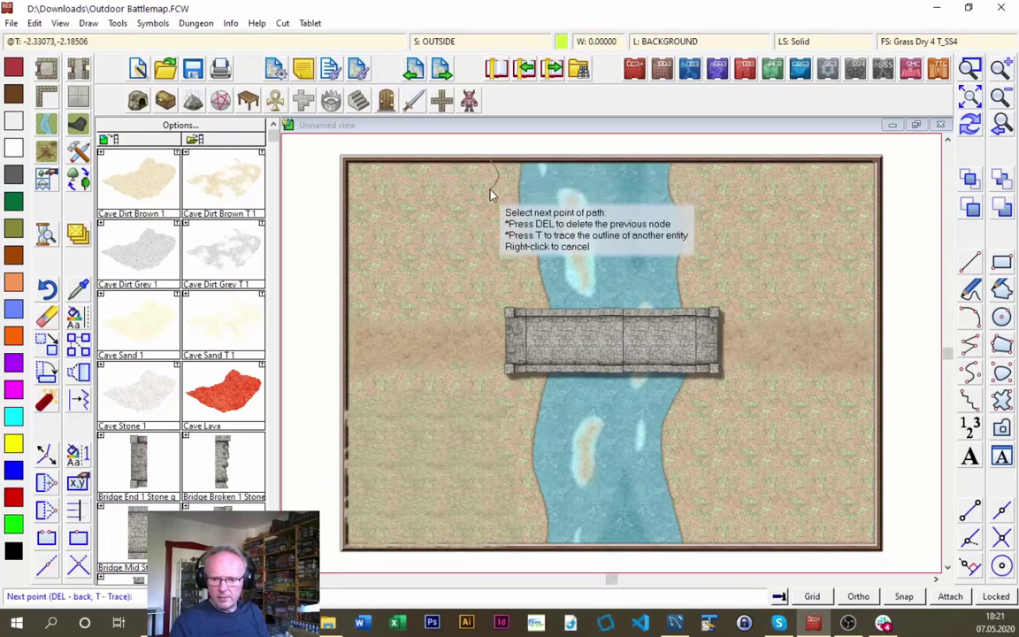
pyautogui.click(484, 197)
pyautogui.click(508, 249)
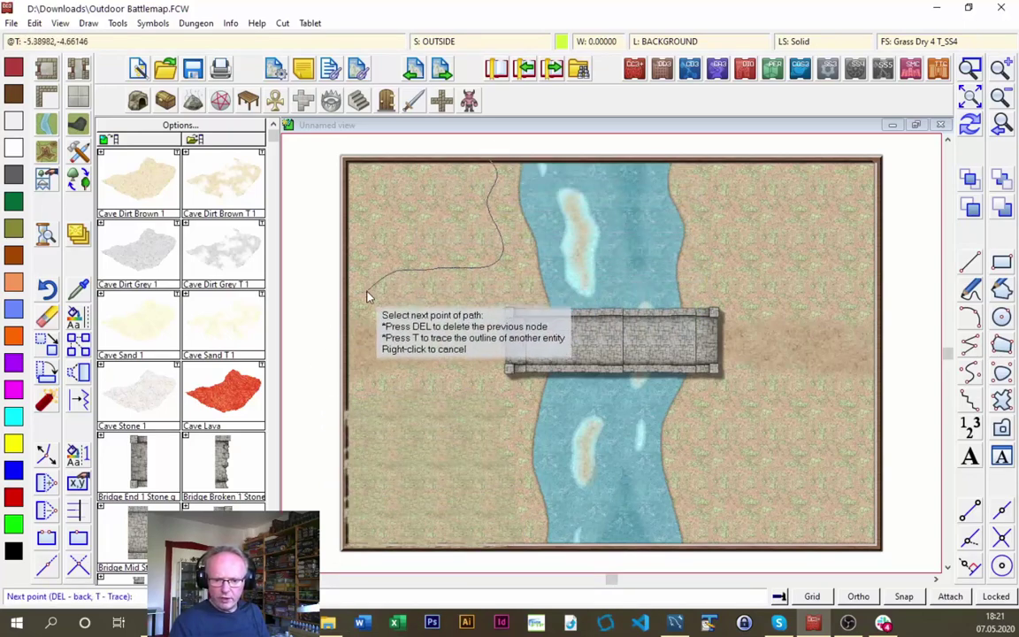
pyautogui.rightClick(311, 151)
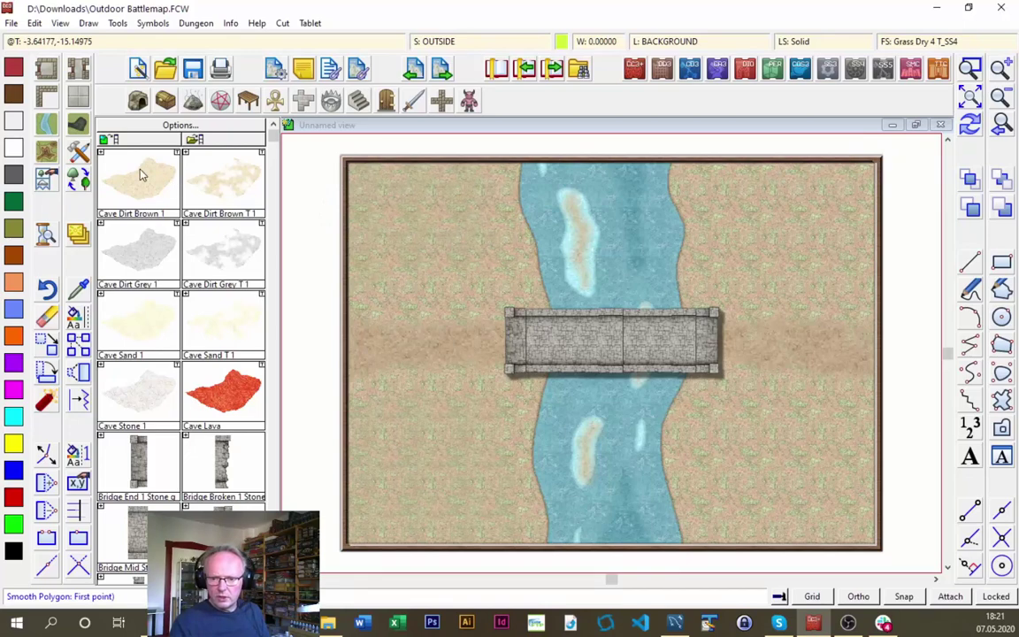
# Draw an elongated Terrain, Grass Green 5, Curved patch near the river's west bank, north of the road
pyautogui.click(48, 154)
pyautogui.moveTo(691, 350); pyautogui.dragTo(695, 369)
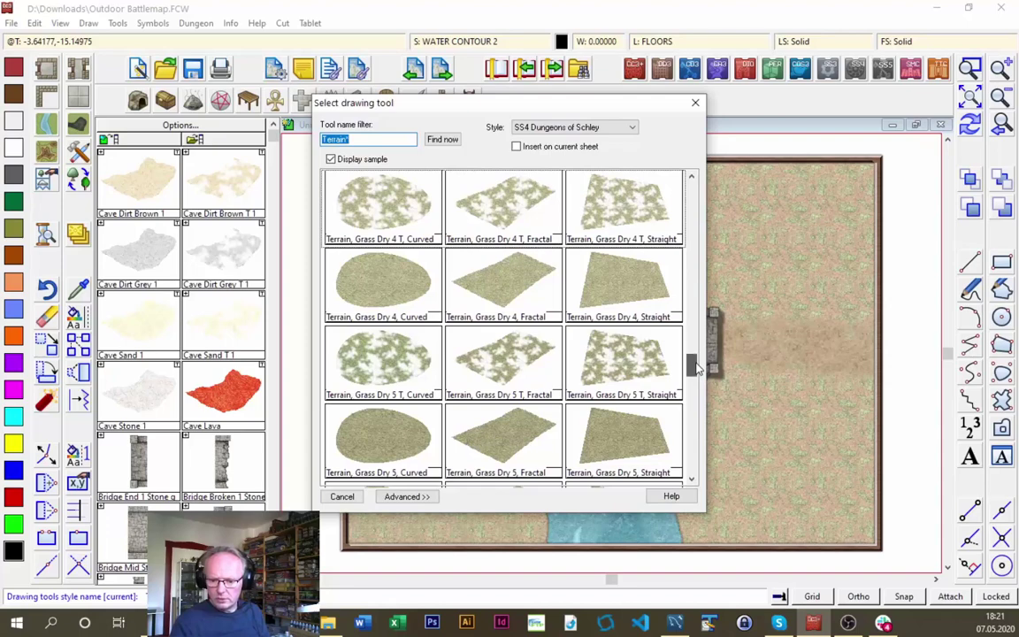
pyautogui.moveTo(694, 367); pyautogui.dragTo(693, 411)
pyautogui.scroll(-3, 619, 372)
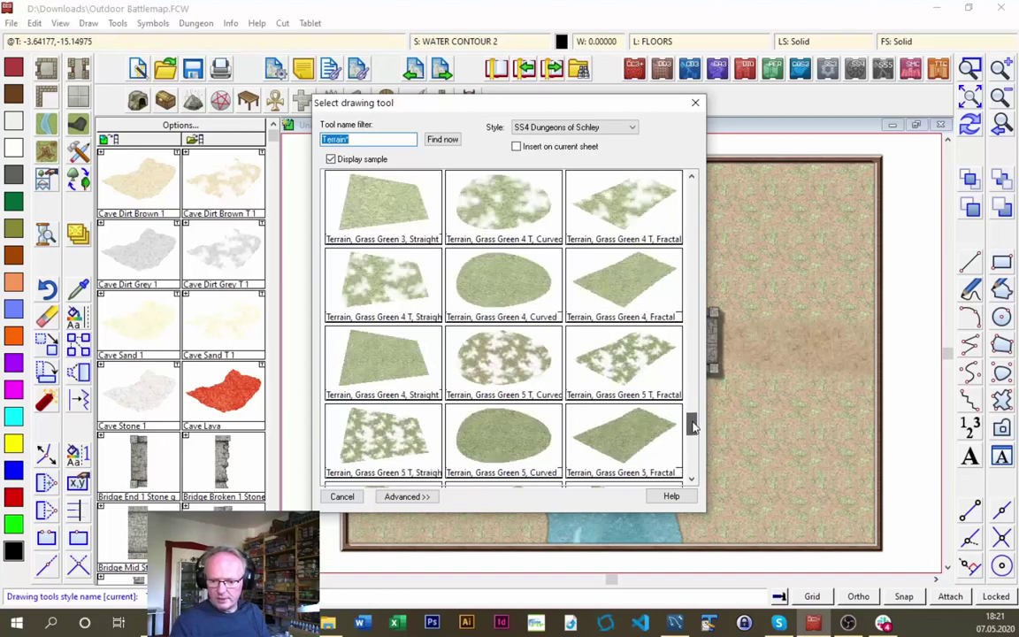
pyautogui.doubleClick(489, 352)
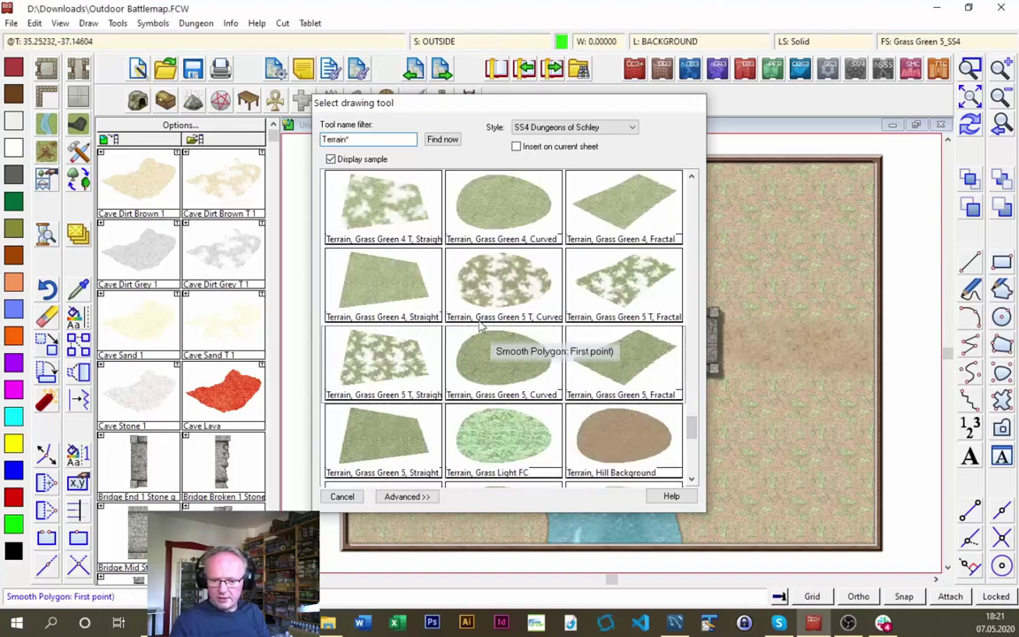
pyautogui.click(440, 193)
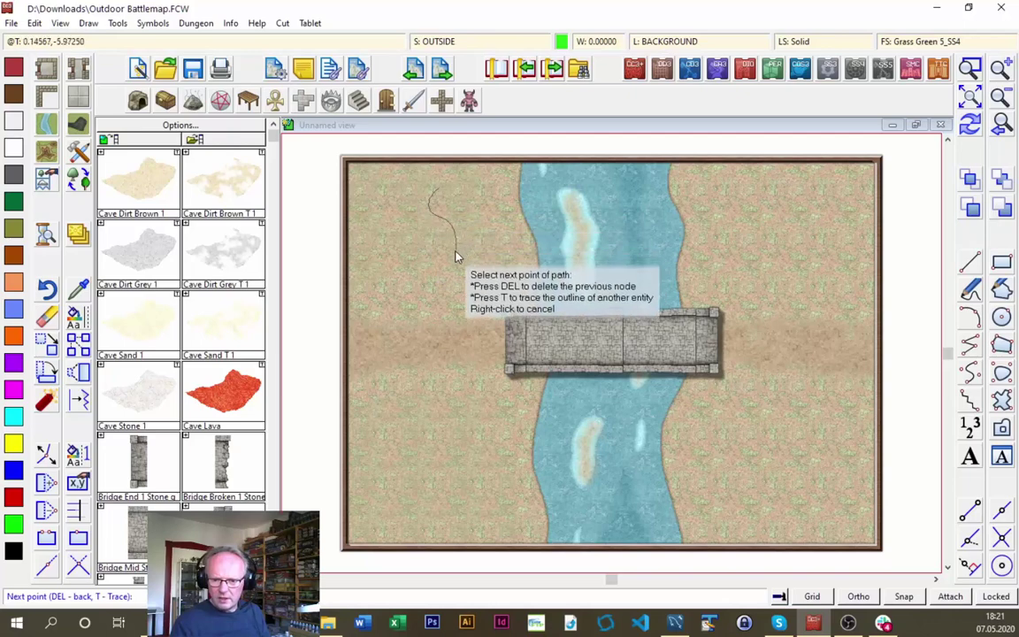
pyautogui.click(456, 267)
pyautogui.rightClick(459, 187)
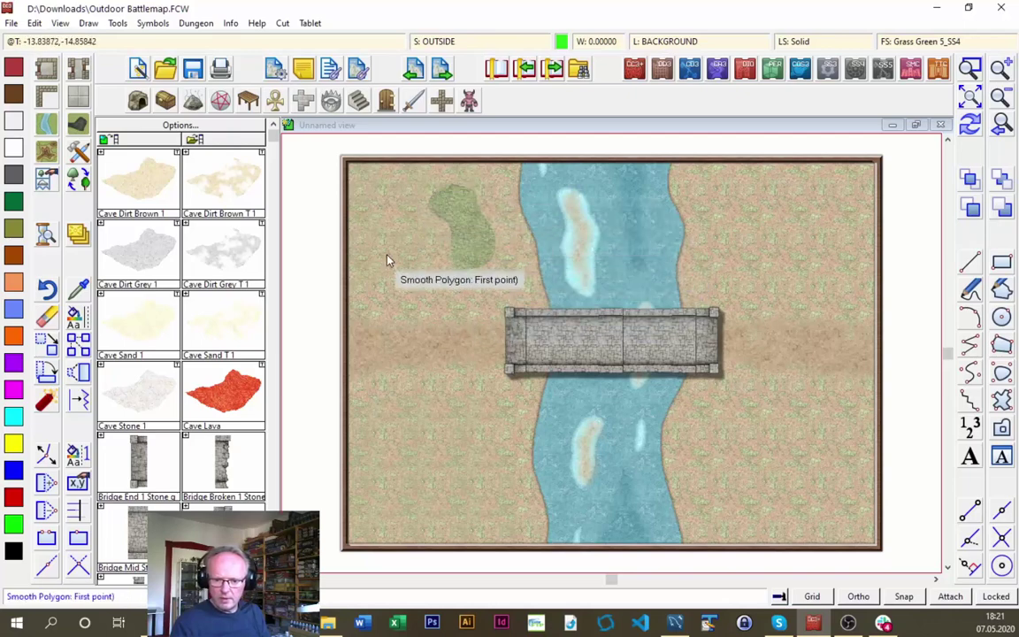
# Draw another Grass Green 5 patch near the western border, just north of the west road
pyautogui.click(366, 257)
pyautogui.click(437, 294)
pyautogui.click(423, 243)
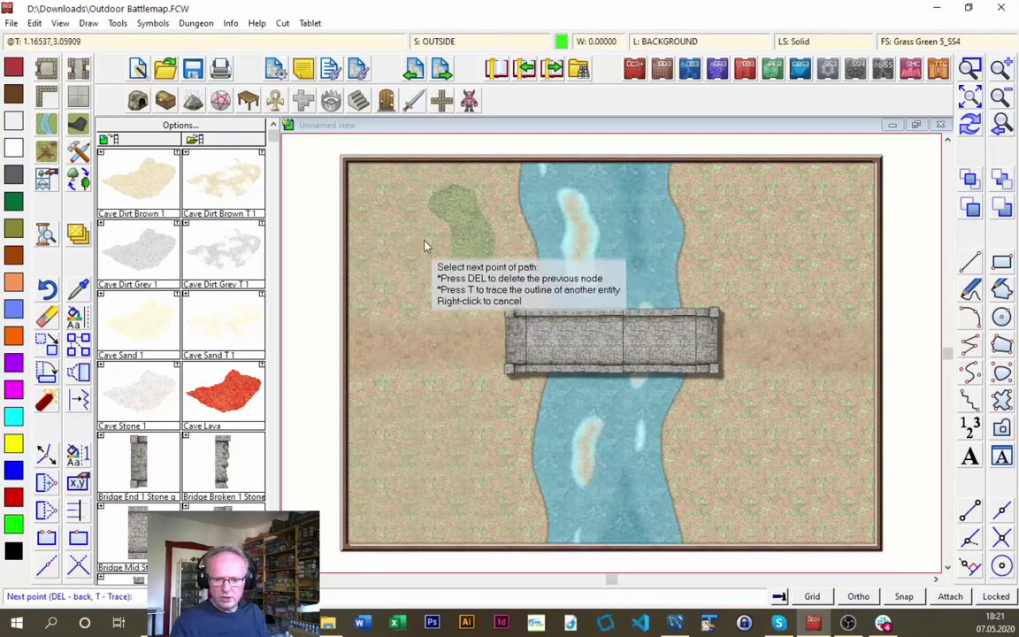
pyautogui.click(390, 236)
pyautogui.rightClick(391, 236)
# Draw two Grass Green 5 patches south of the west road, a hooked one near the river and one in the southwest corner
pyautogui.click(408, 409)
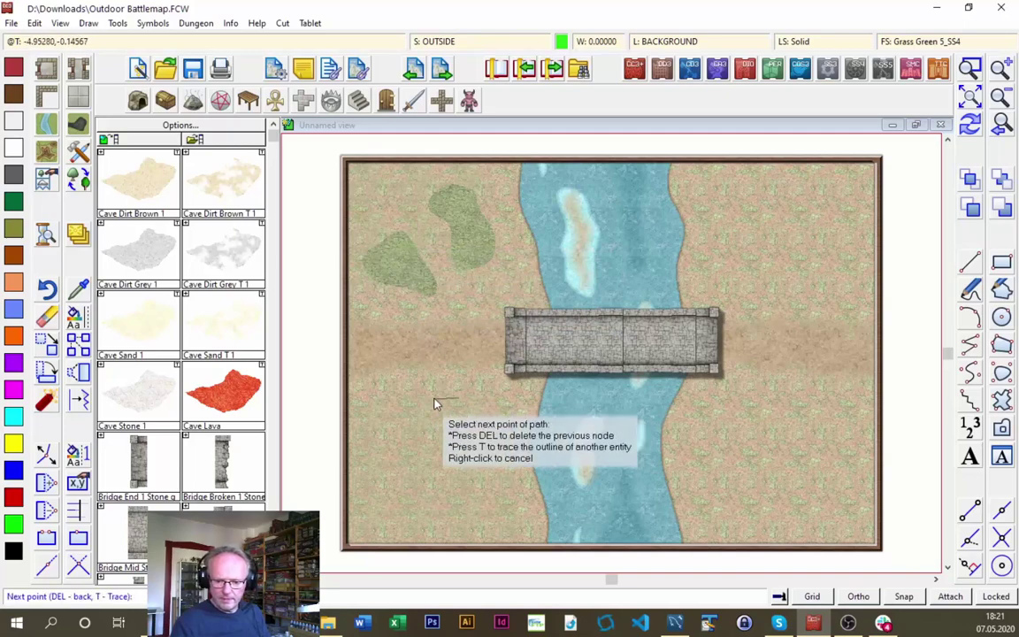
pyautogui.click(492, 460)
pyautogui.click(503, 415)
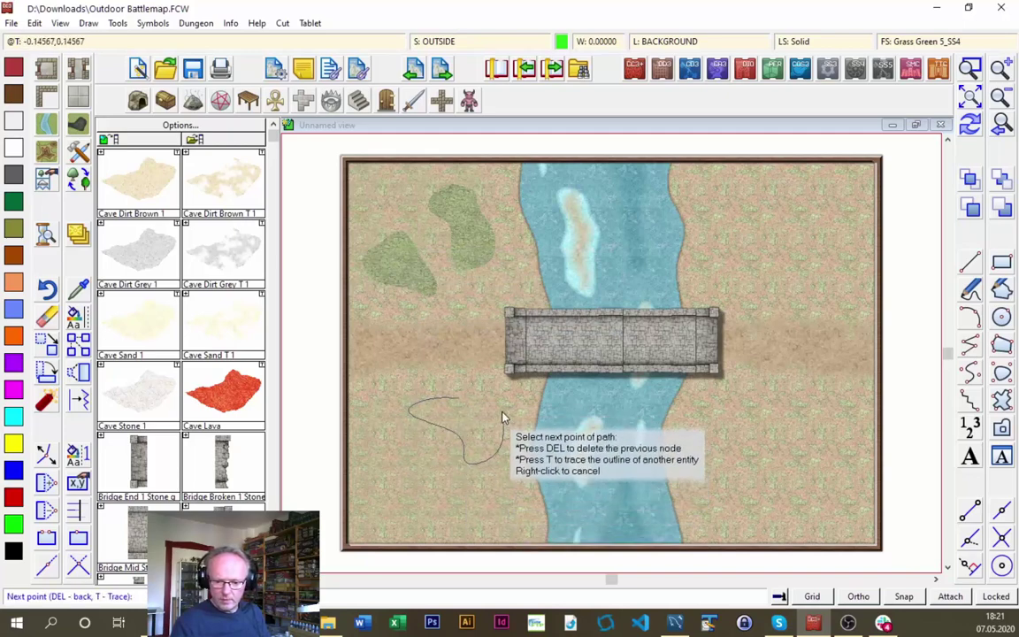
pyautogui.rightClick(478, 405)
pyautogui.click(396, 460)
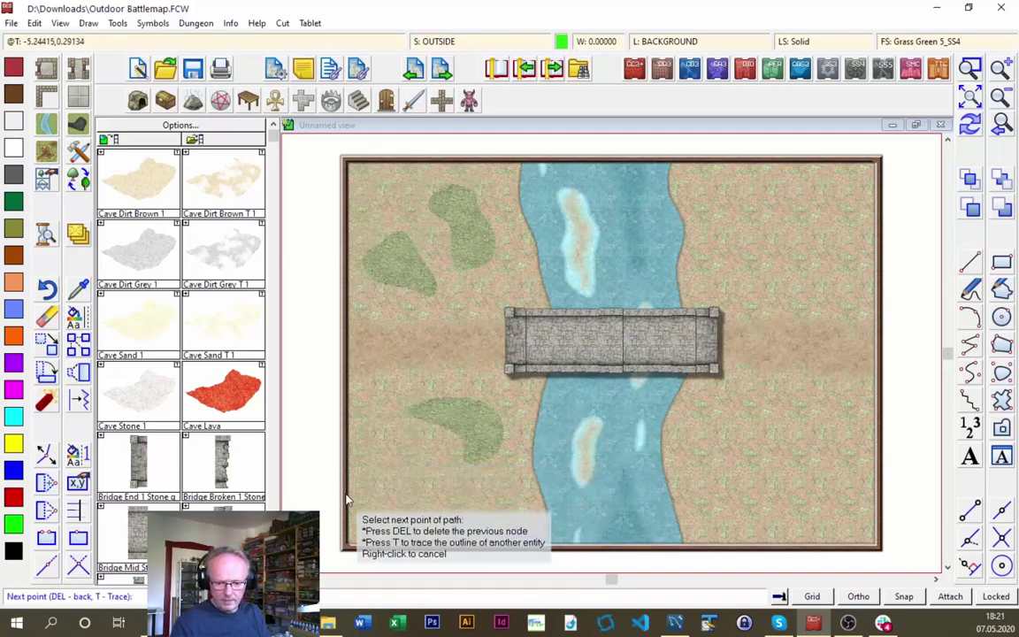
pyautogui.click(391, 527)
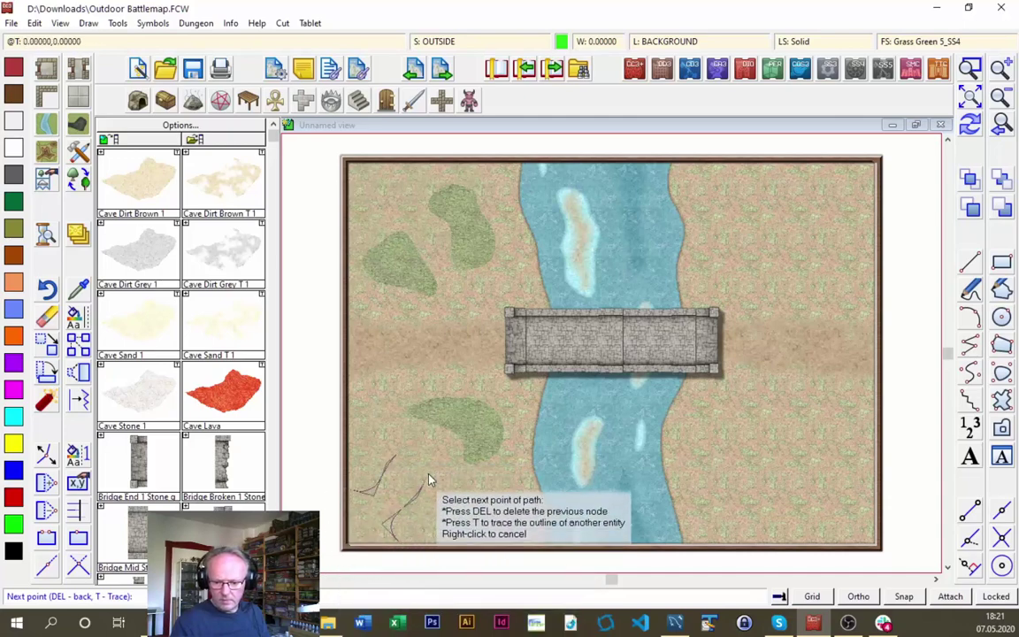
pyautogui.rightClick(482, 505)
# Add a small Grass Green 5 patch near the southern border, just west of the river
pyautogui.click(471, 506)
pyautogui.click(502, 523)
pyautogui.click(497, 500)
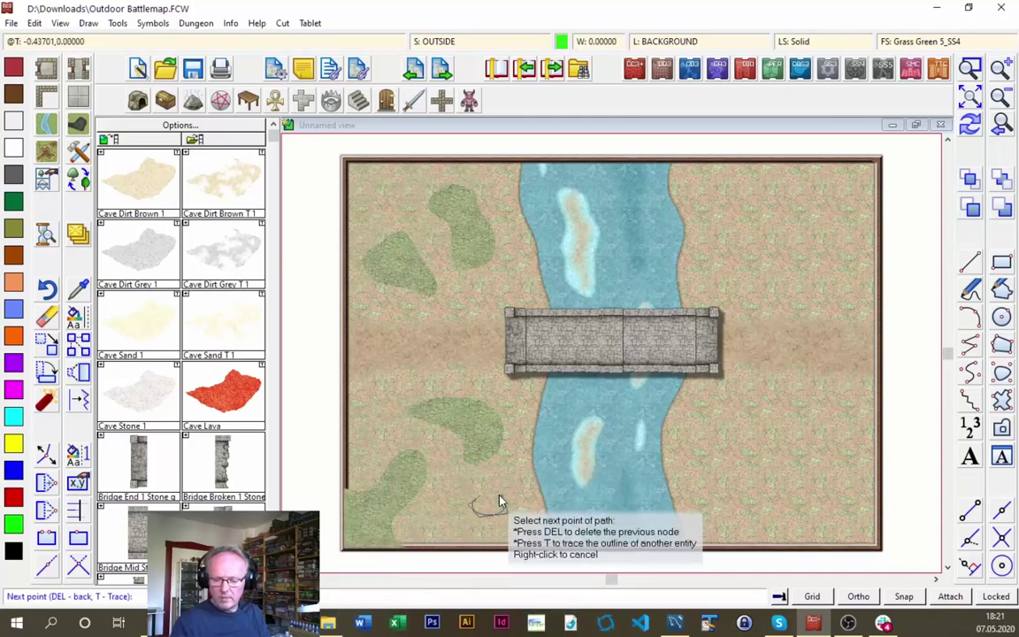
pyautogui.rightClick(498, 500)
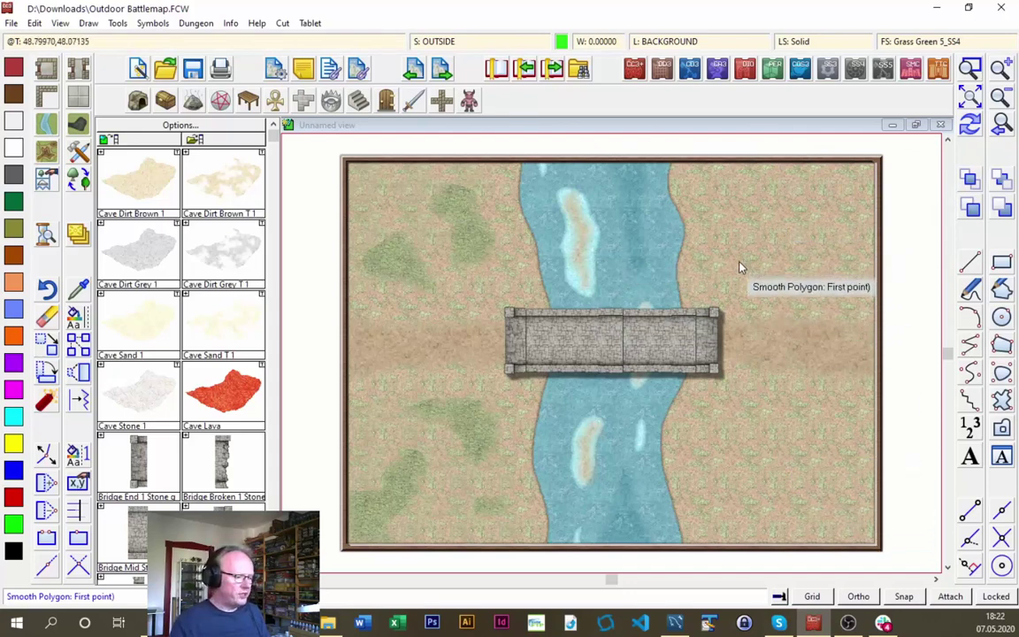
# Draw a large Terrain, Grass FC patch filling the map's northeast corner, north of the east road
pyautogui.click(46, 152)
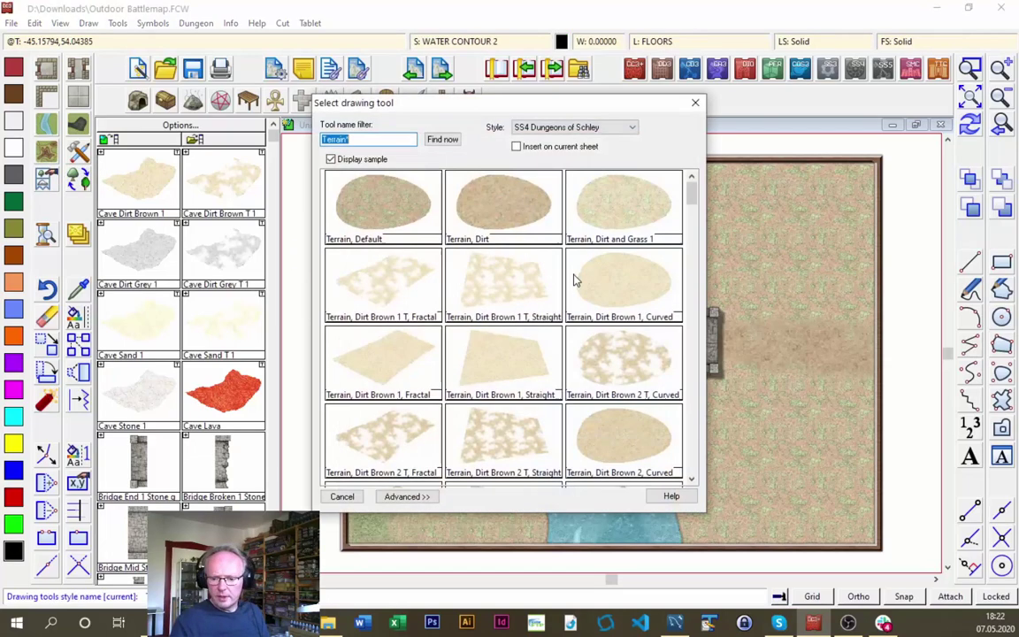
pyautogui.moveTo(695, 199); pyautogui.dragTo(695, 381)
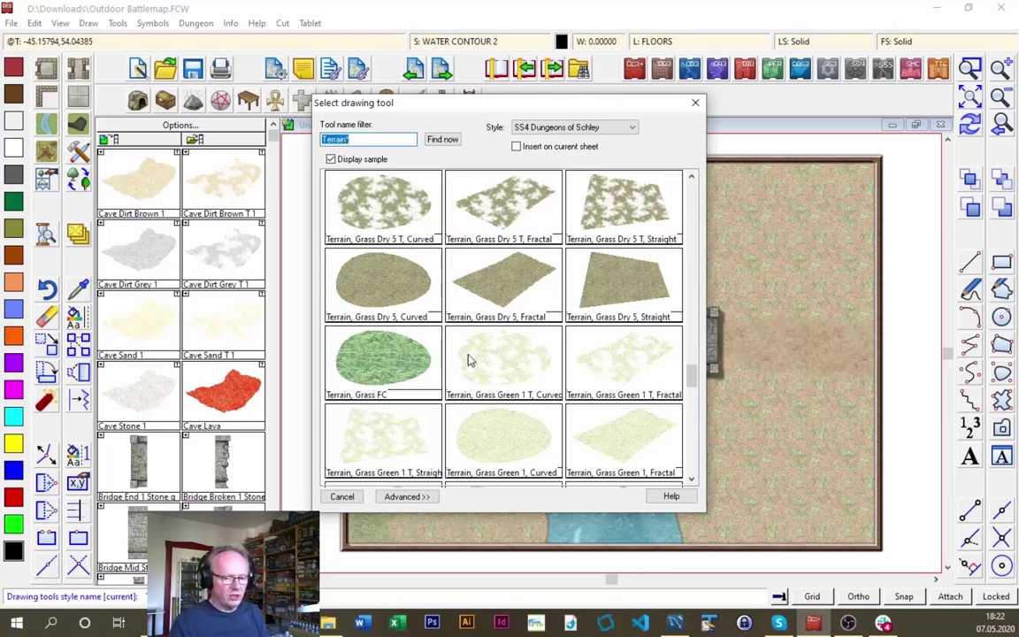
pyautogui.doubleClick(374, 375)
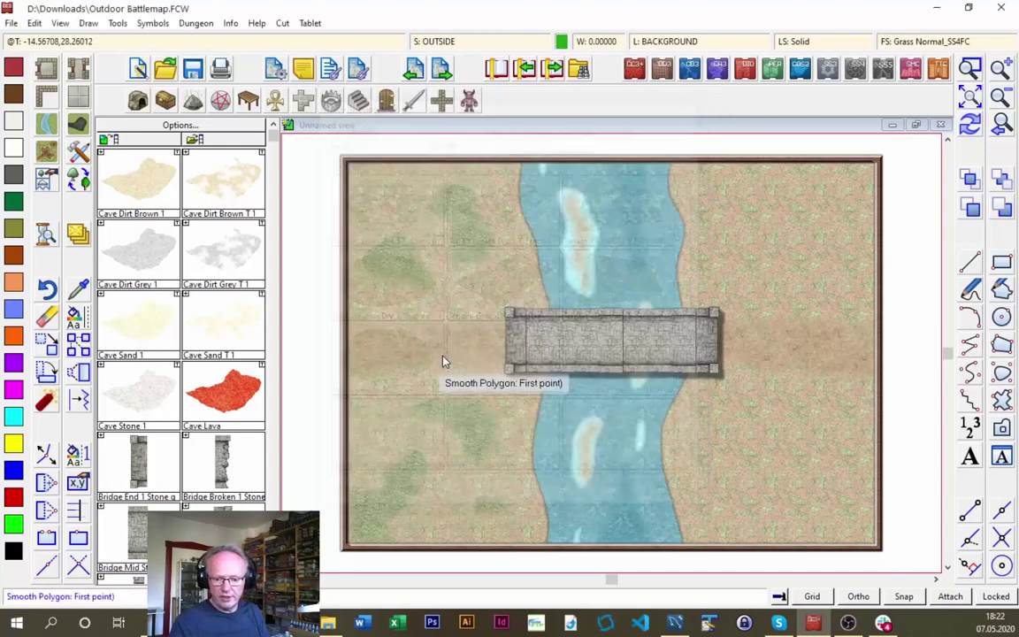
pyautogui.click(714, 157)
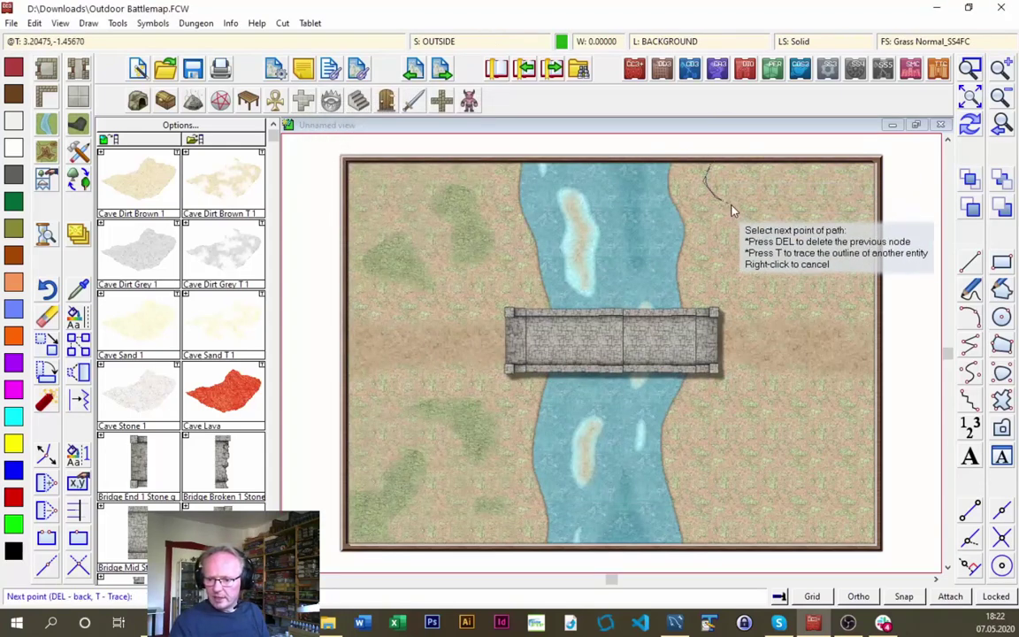
pyautogui.moveTo(739, 275)
pyautogui.mouseDown()
pyautogui.moveTo(728, 285)
pyautogui.moveTo(757, 303)
pyautogui.moveTo(891, 302)
pyautogui.moveTo(898, 166)
pyautogui.moveTo(903, 152)
pyautogui.moveTo(920, 155)
pyautogui.mouseUp()
pyautogui.rightClick(924, 156)
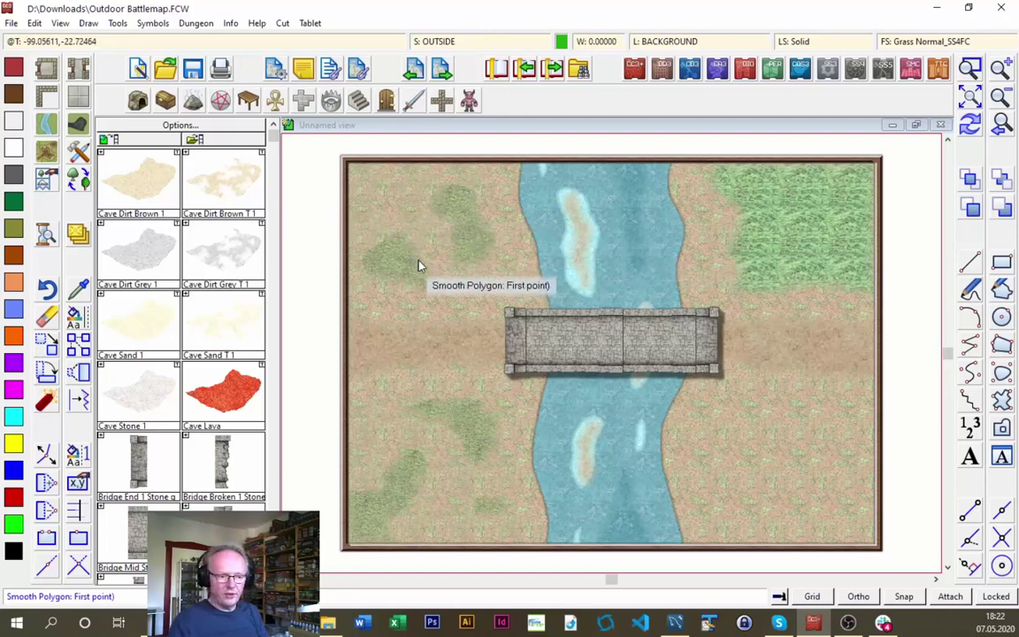
# Start a rectangular room and set its background floor fill to Wood Floor Maple h_SS4FC
pyautogui.click(50, 75)
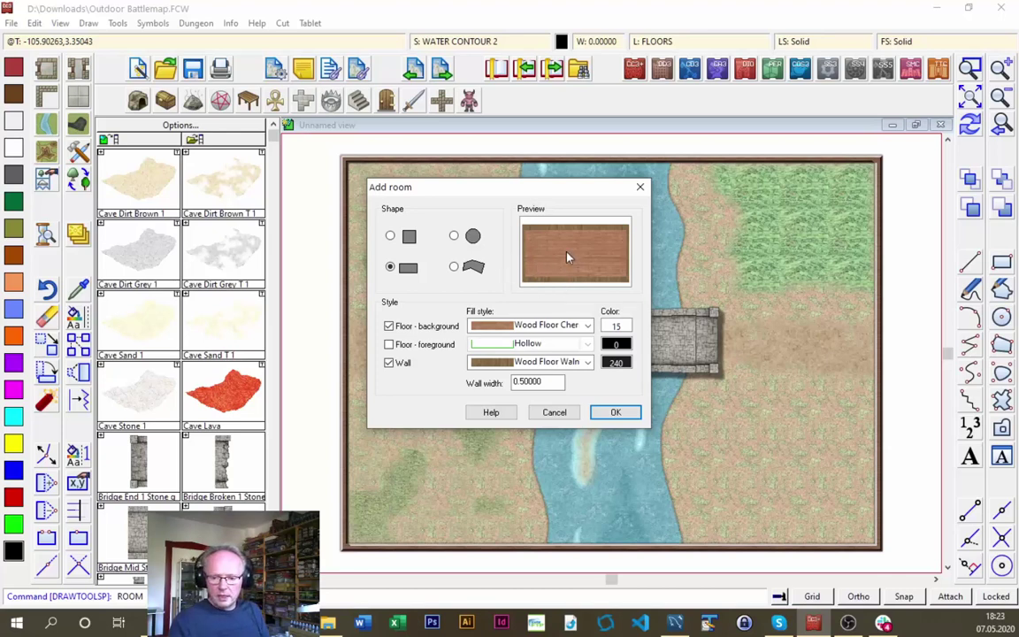
pyautogui.click(586, 325)
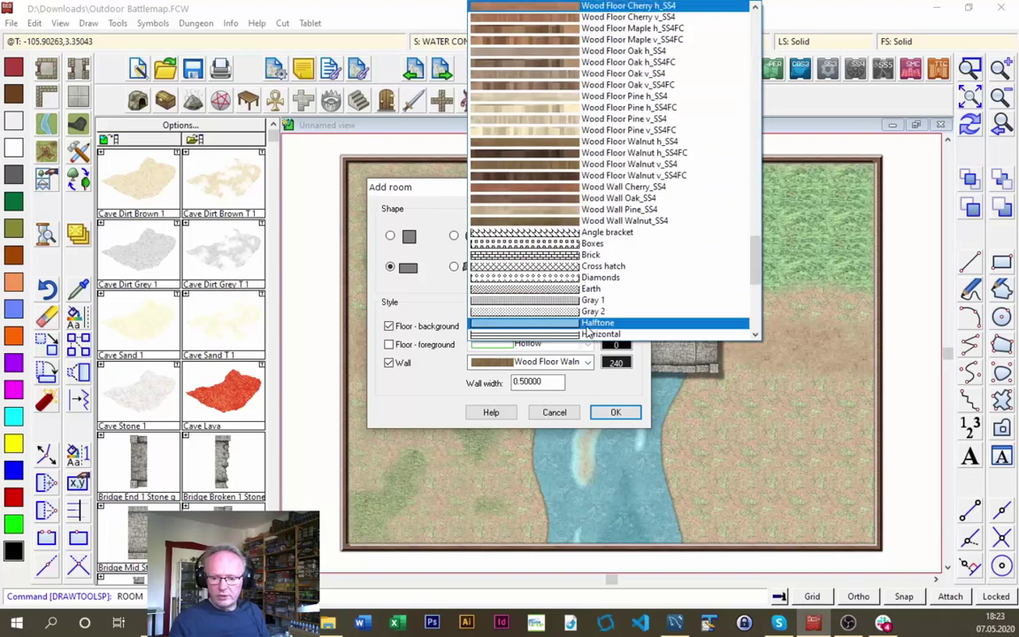
pyautogui.moveTo(755, 267); pyautogui.dragTo(758, 254)
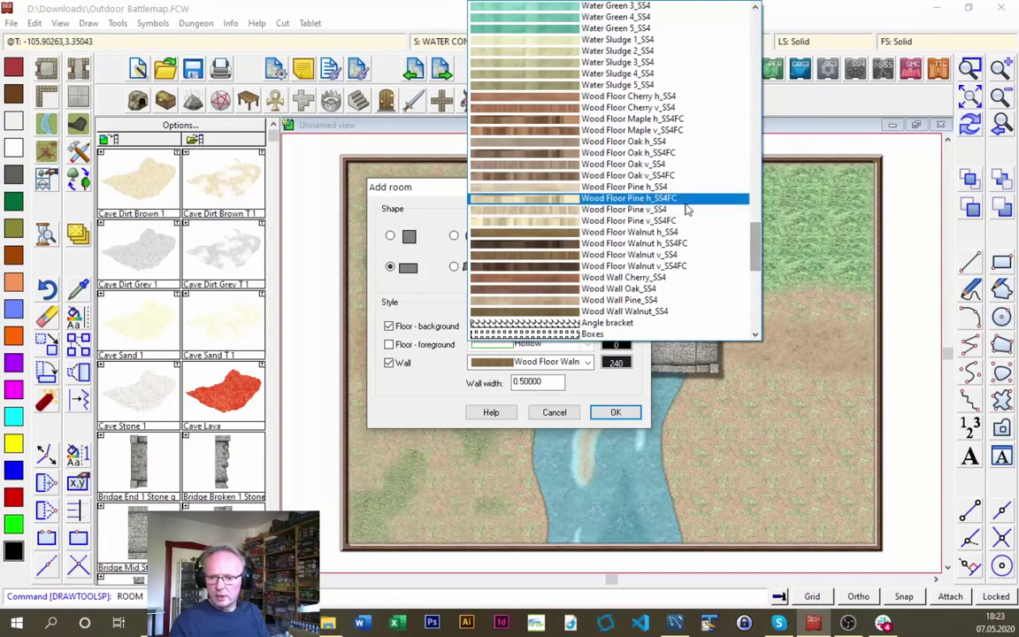
pyautogui.click(602, 131)
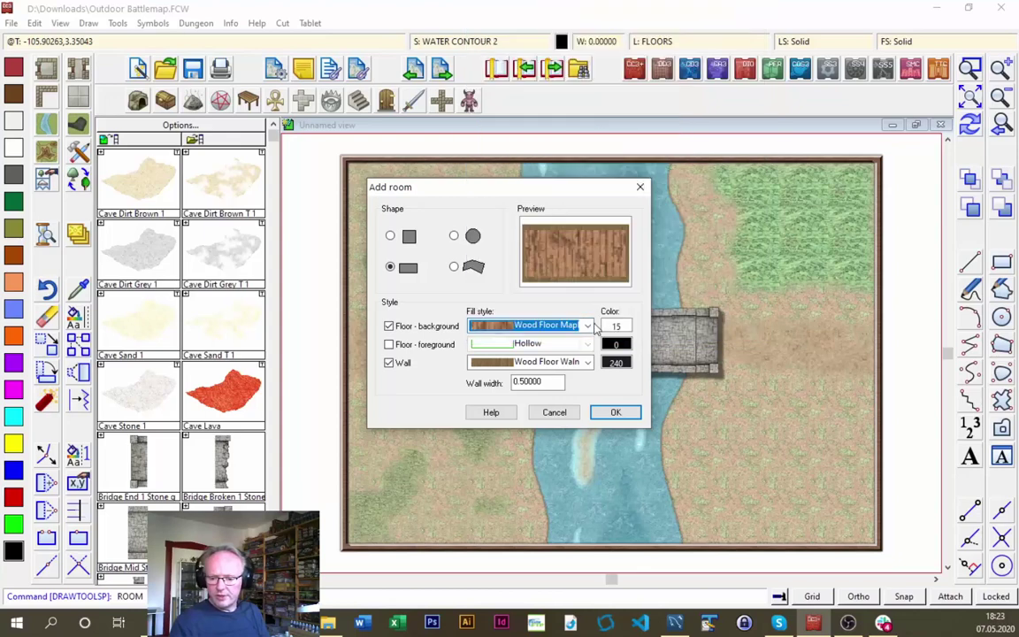
pyautogui.click(590, 325)
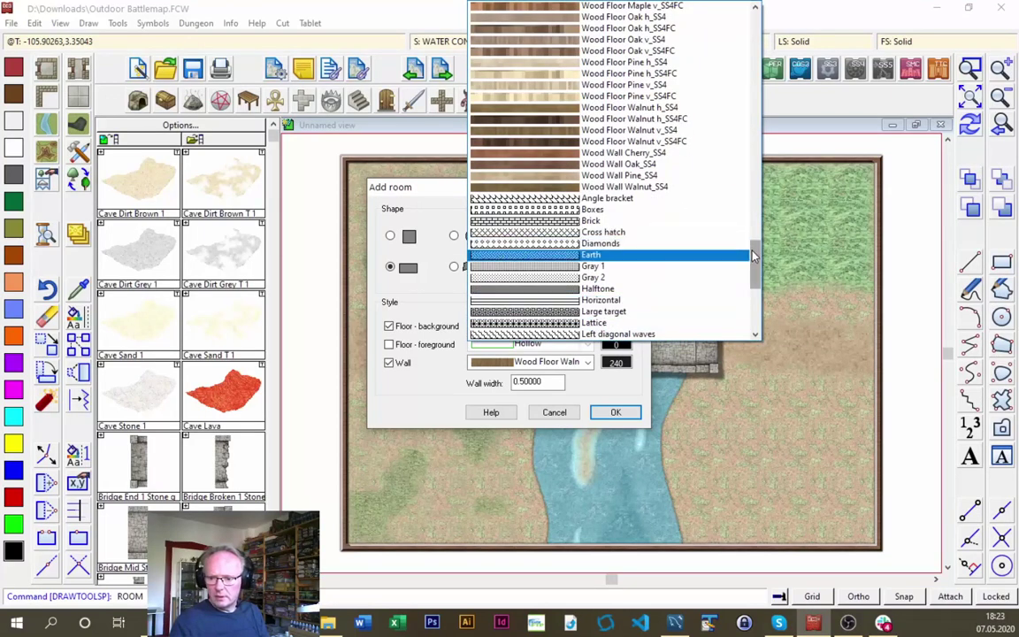
pyautogui.scroll(5, 681, 230)
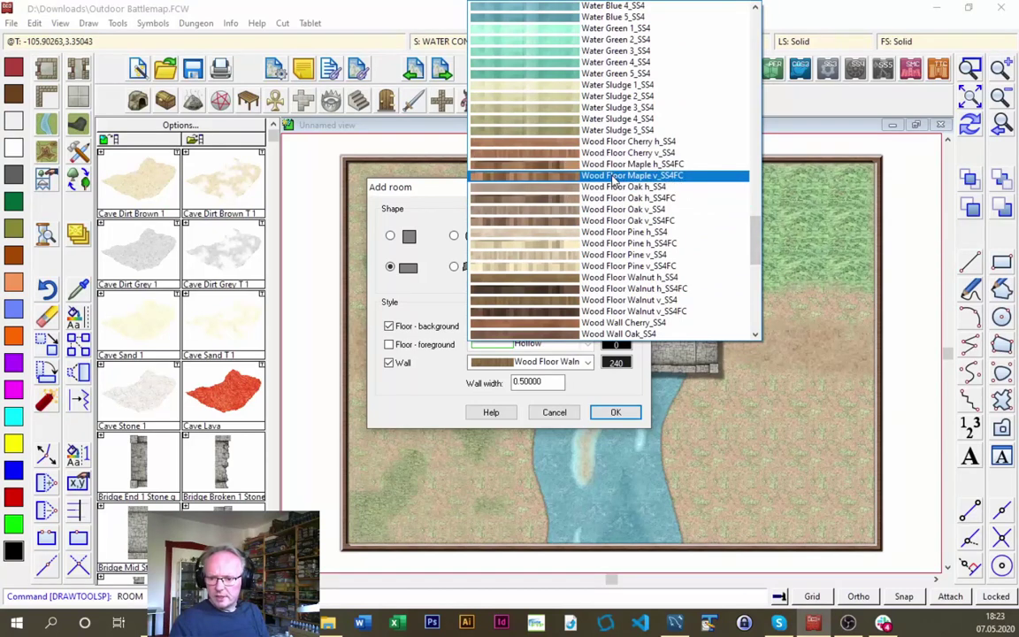
pyautogui.click(605, 170)
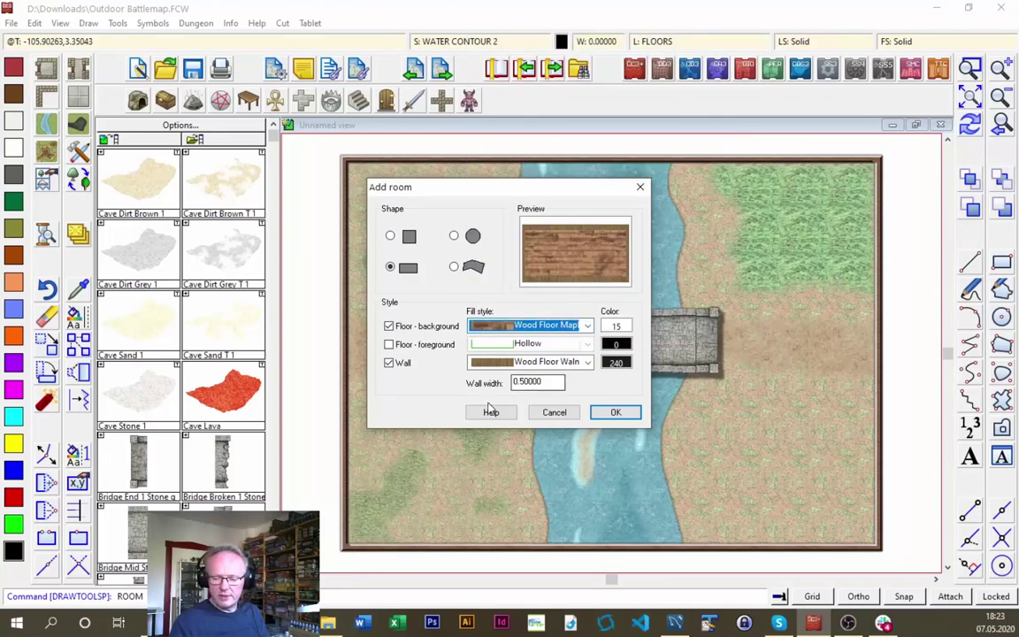
# Set the room's wall fill to Natural Stone 4_SS4 and accept the room settings
pyautogui.click(587, 361)
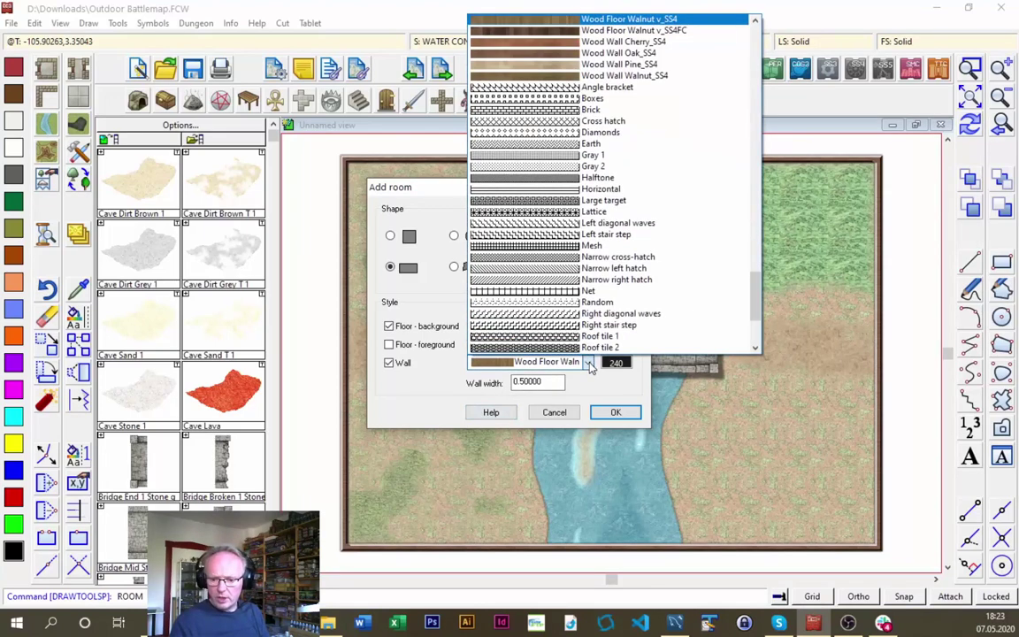
pyautogui.scroll(20, 760, 264)
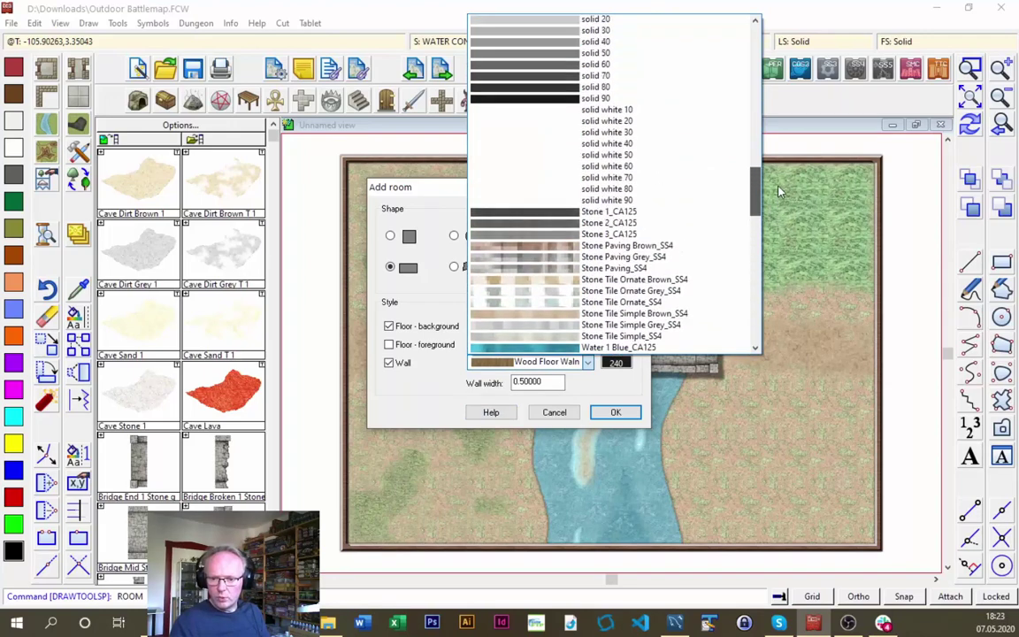
pyautogui.moveTo(778, 183); pyautogui.dragTo(716, 168)
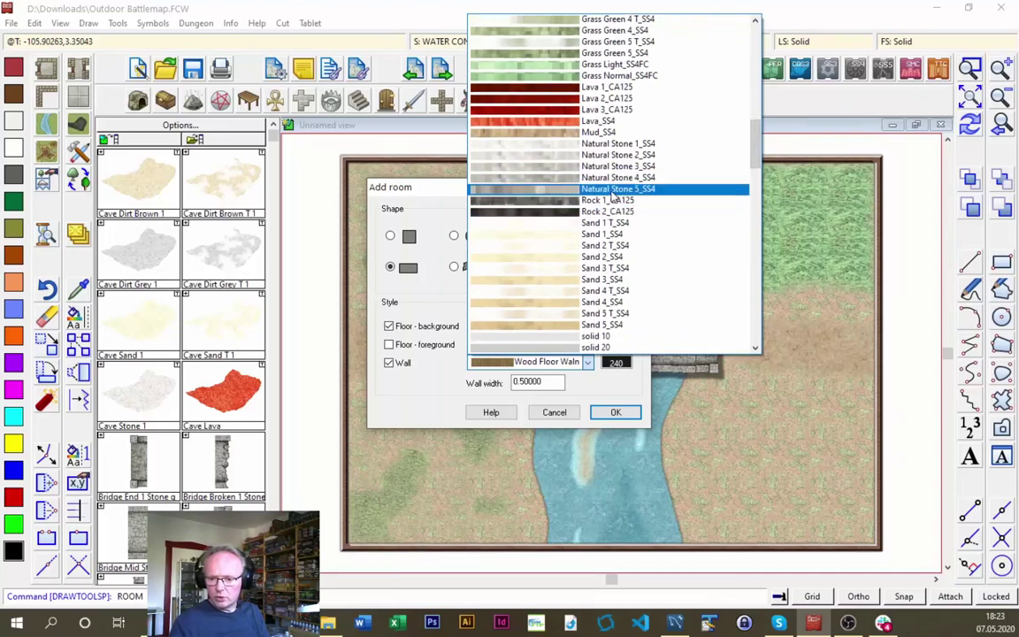
pyautogui.click(615, 178)
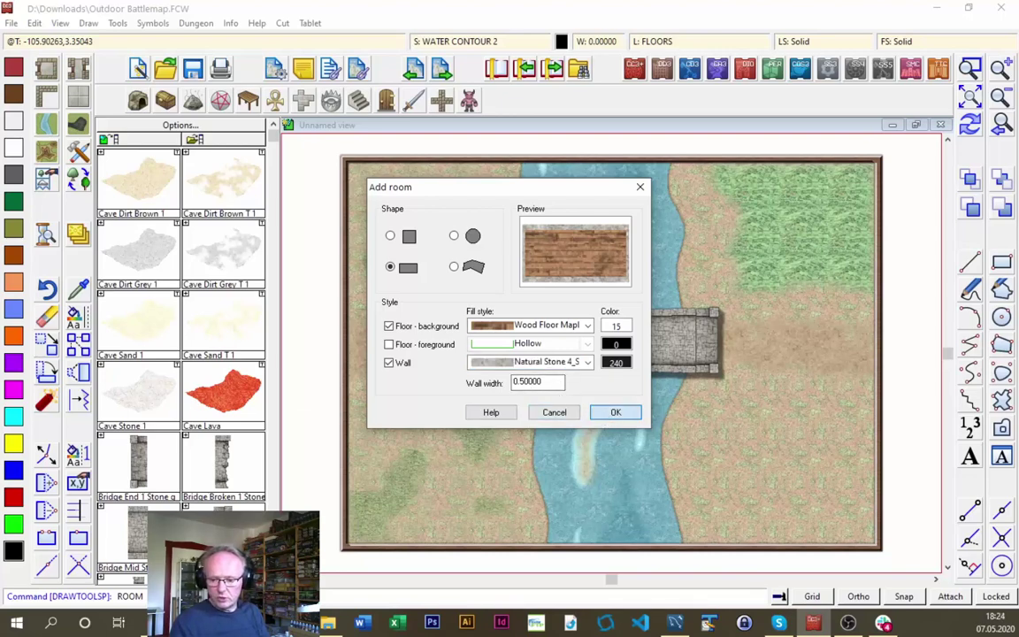
pyautogui.click(609, 414)
# Turn on snapping and draw a rectangular room 25 feet wide south of the east road, just east of the river
pyautogui.click(897, 598)
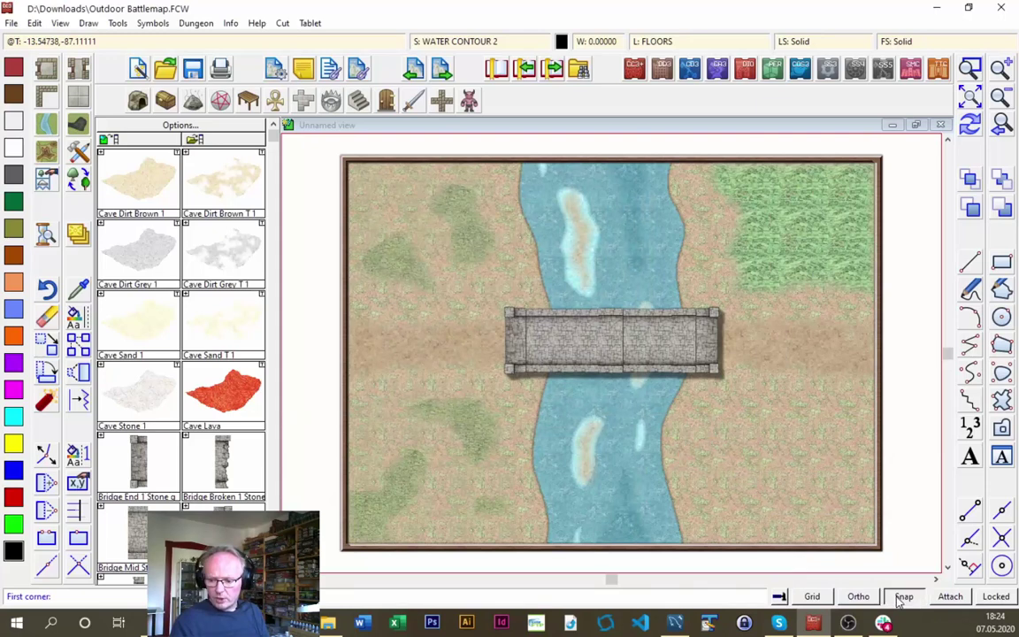
pyautogui.click(710, 410)
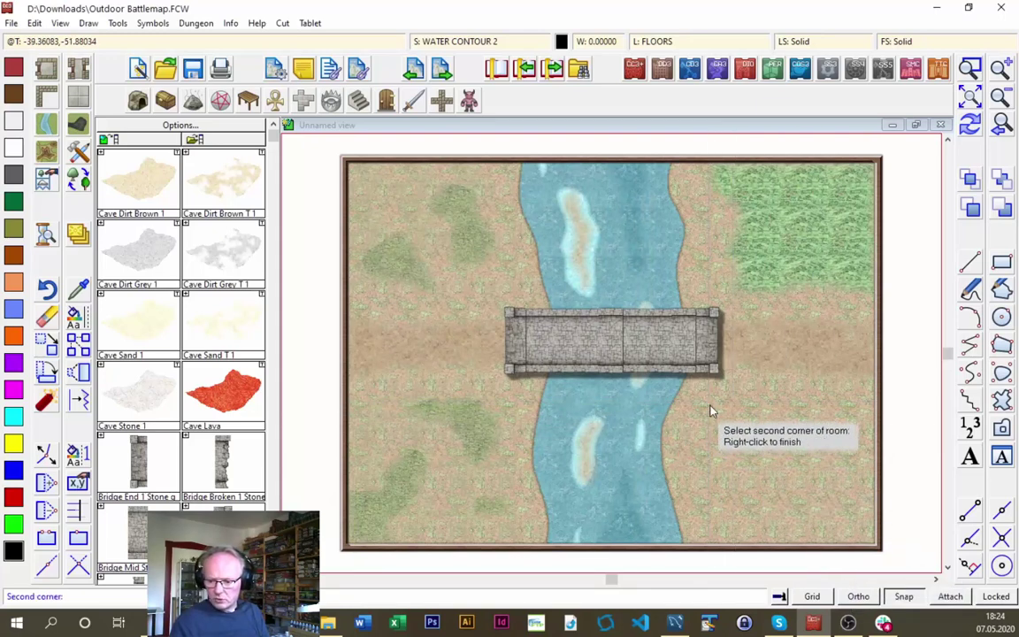
pyautogui.click(831, 406)
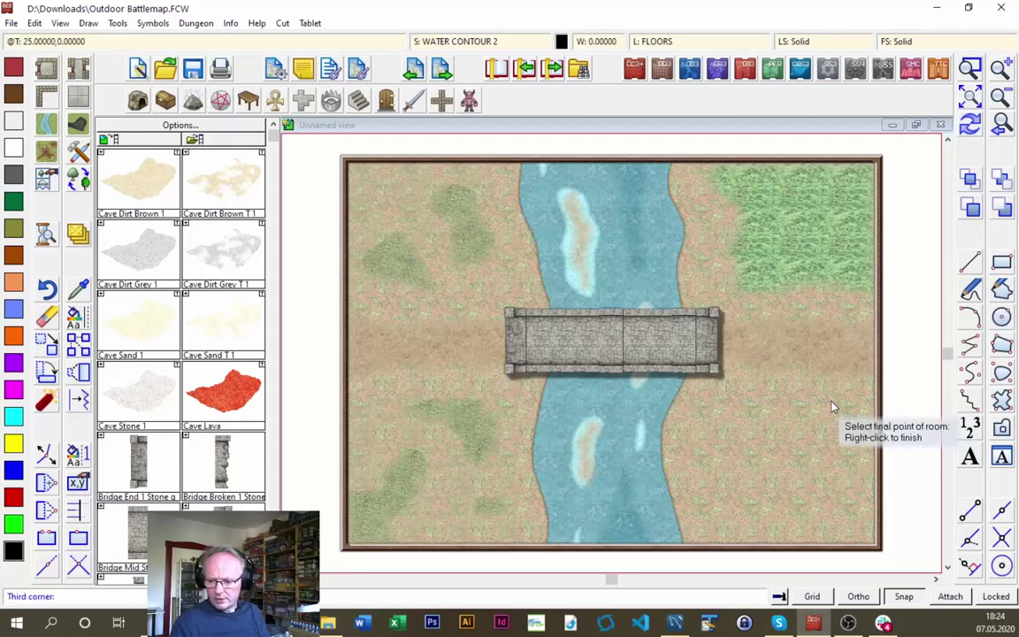
pyautogui.click(826, 489)
pyautogui.rightClick(905, 219)
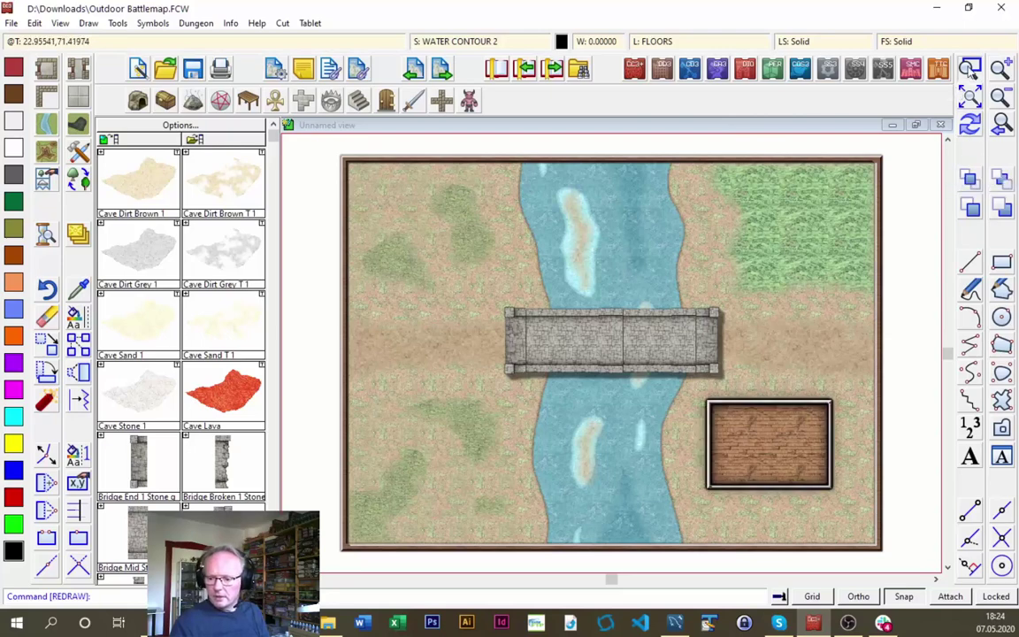
# Set the length of the WALLS sheet's Bevel effect to .25 map units
pyautogui.click(970, 68)
pyautogui.click(592, 341)
pyautogui.click(827, 497)
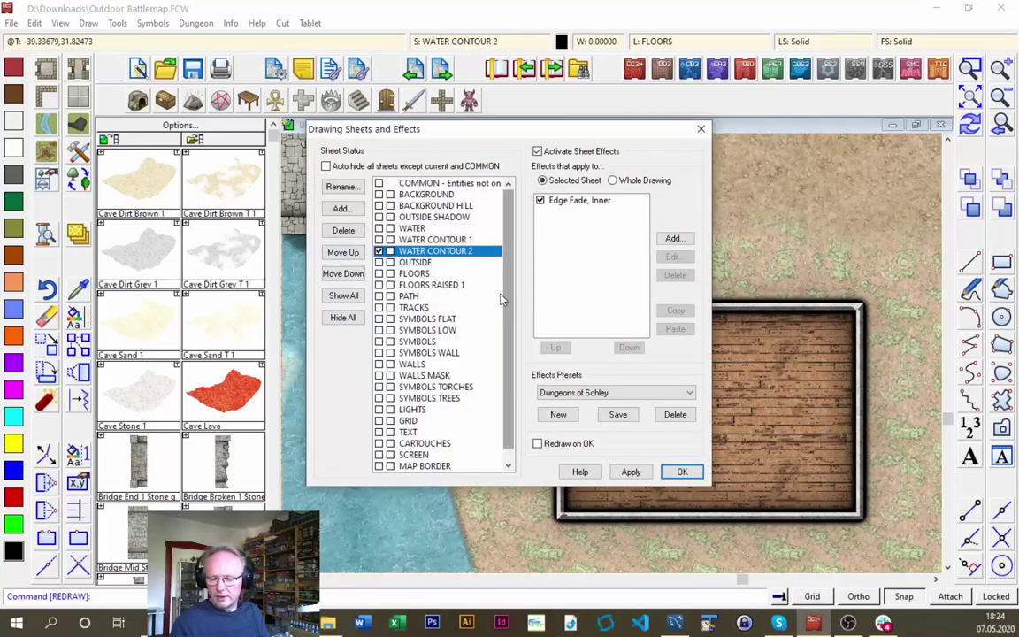
pyautogui.click(415, 364)
pyautogui.click(554, 223)
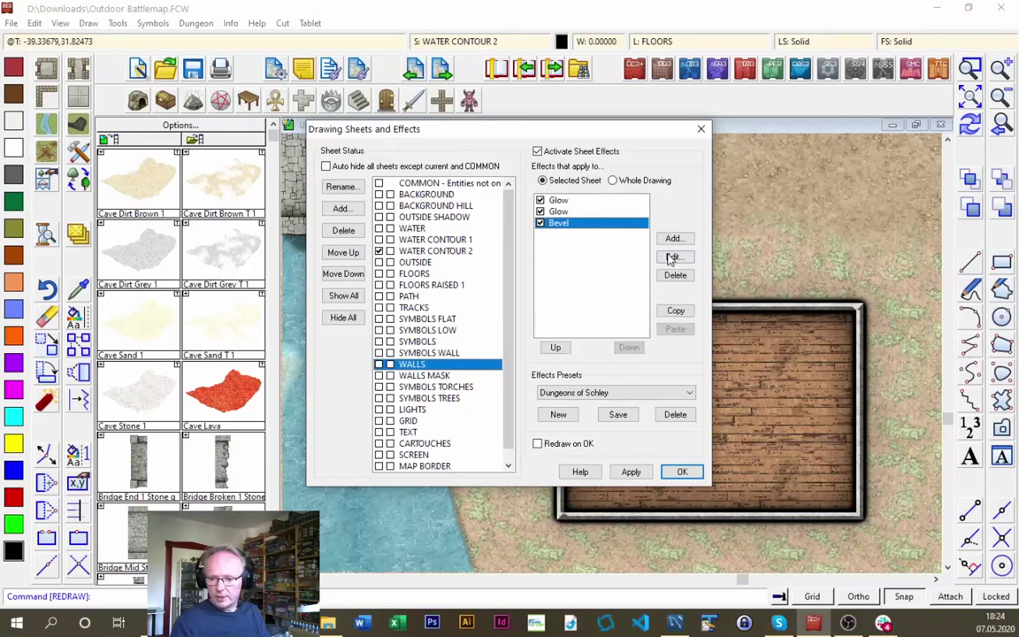
pyautogui.click(671, 256)
pyautogui.click(480, 247)
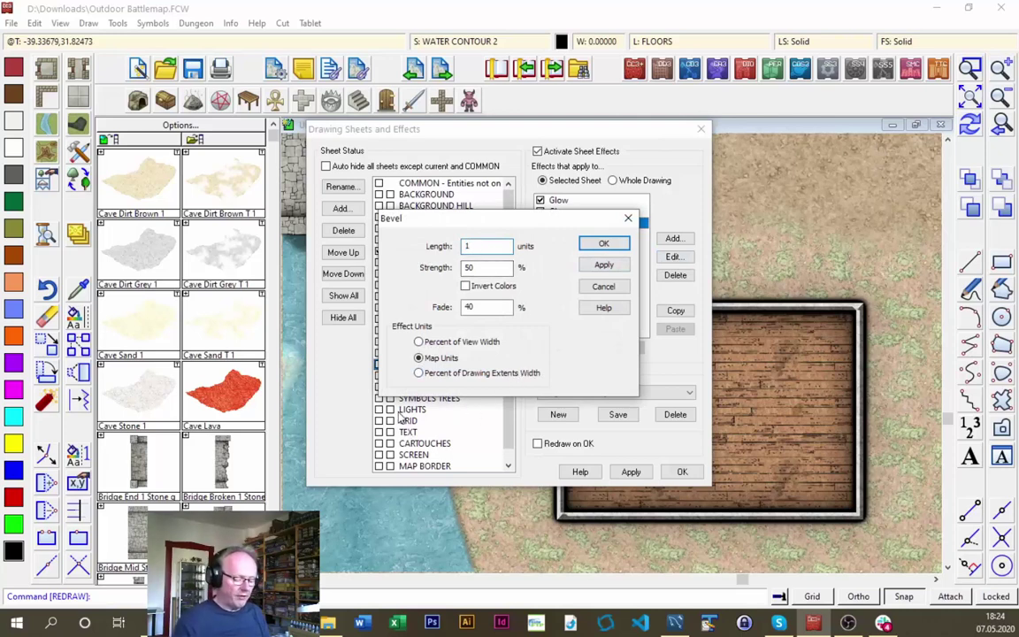
pyautogui.write('.25')
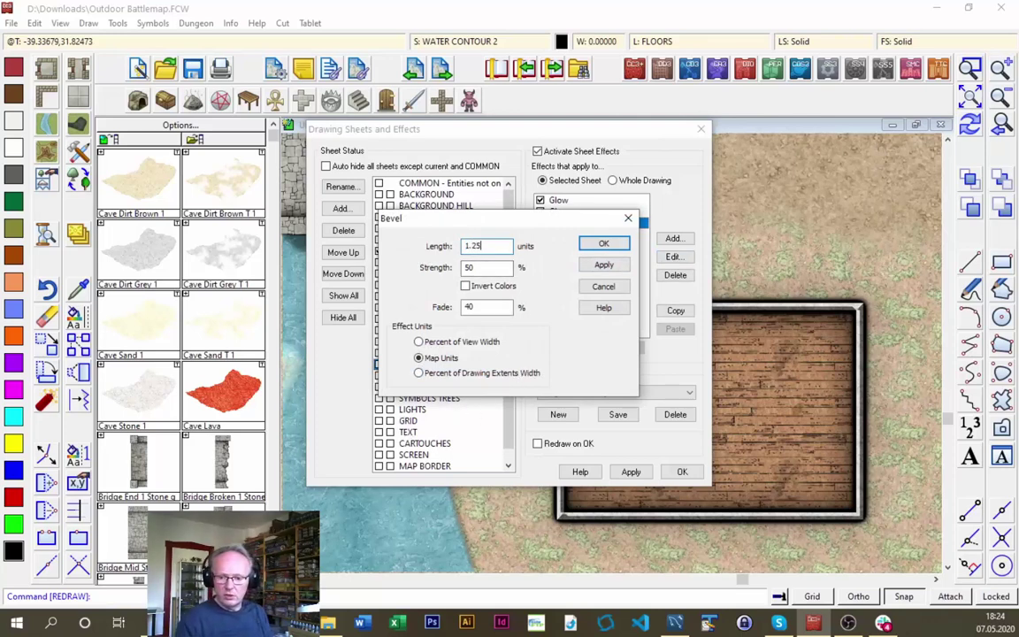
pyautogui.press('BackSpace')
pyautogui.press('BackSpace')
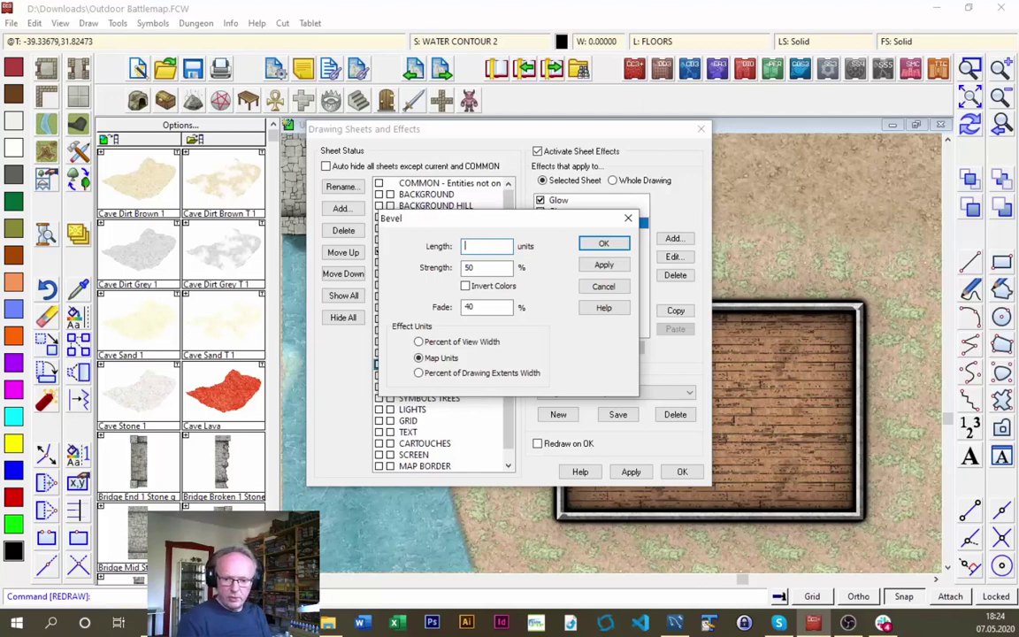
pyautogui.write('.25')
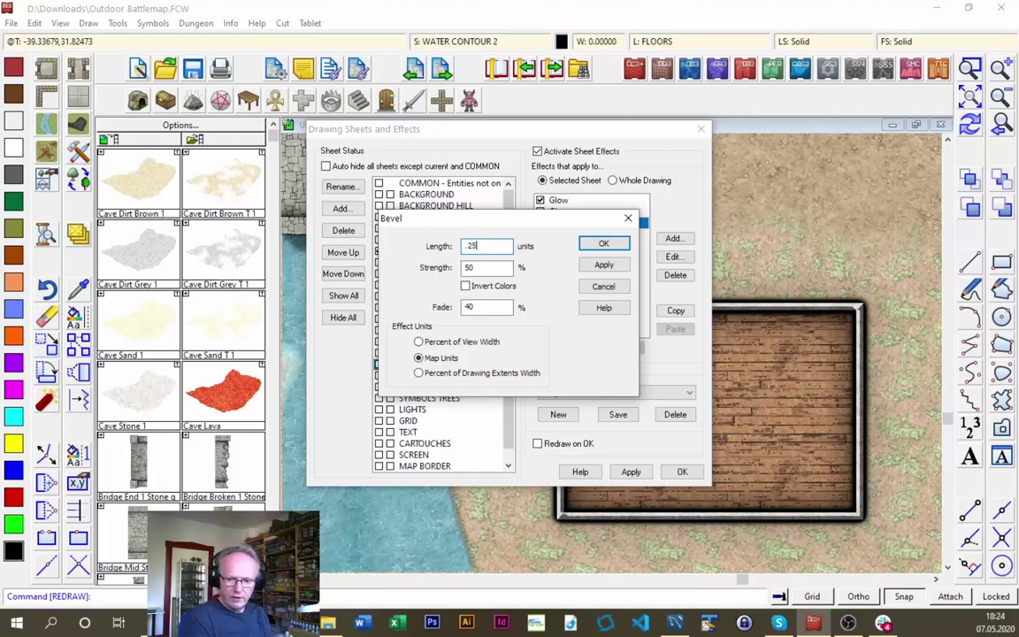
pyautogui.click(597, 243)
# Set the strength of the WALLS sheet's outside Glow to 12.5% and apply the sheet effects
pyautogui.click(558, 212)
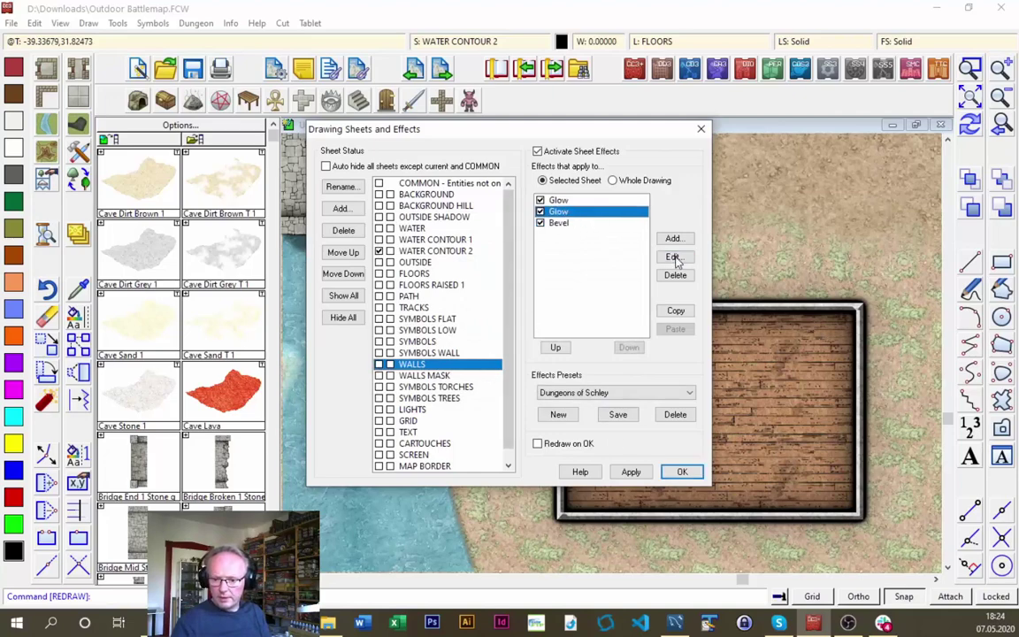
pyautogui.click(673, 257)
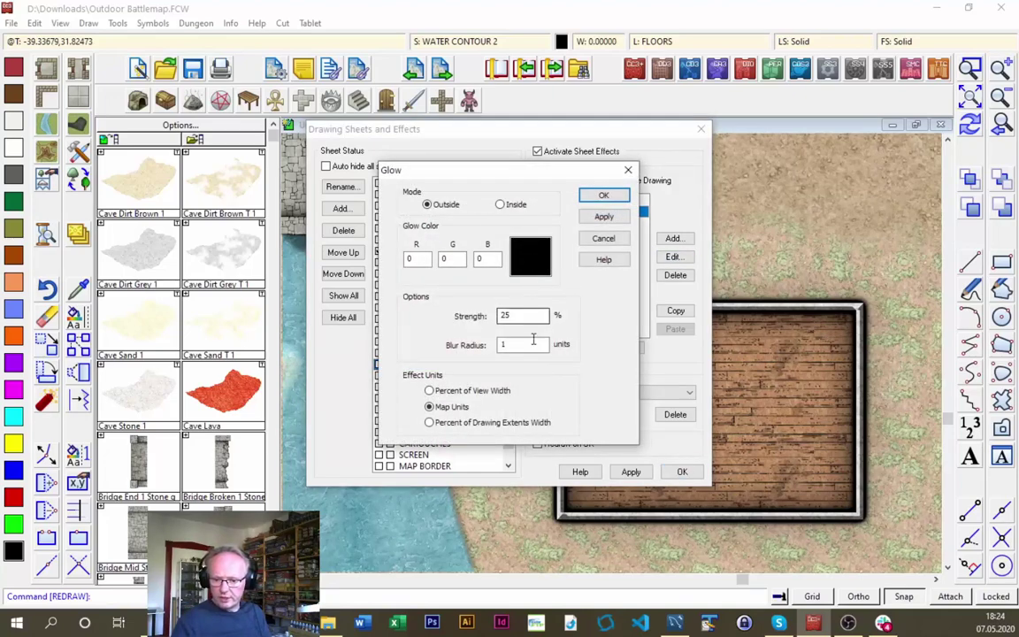
pyautogui.doubleClick(518, 315)
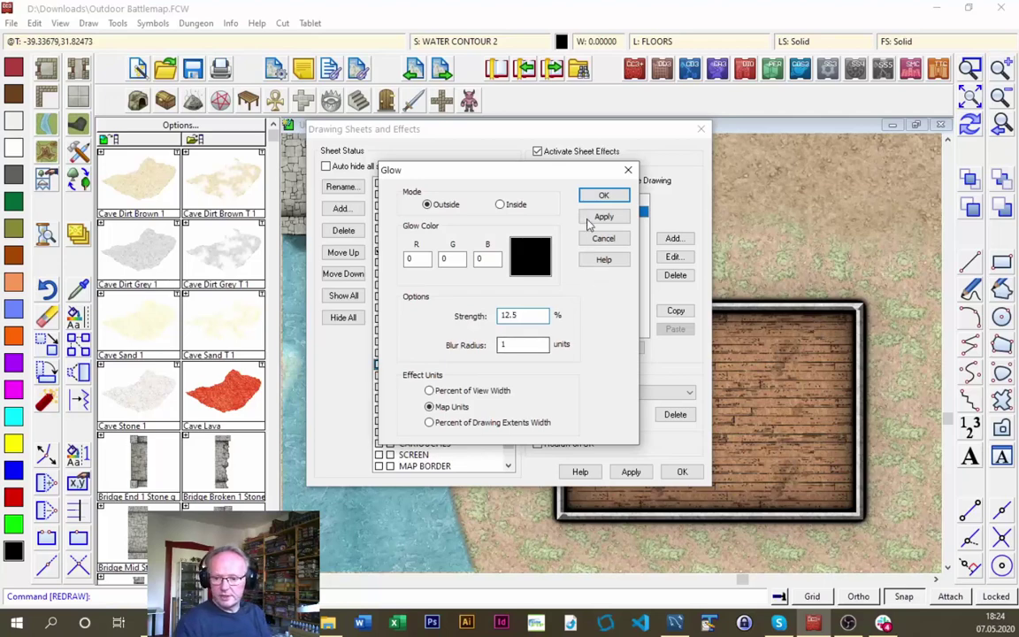
pyautogui.click(603, 195)
pyautogui.click(681, 471)
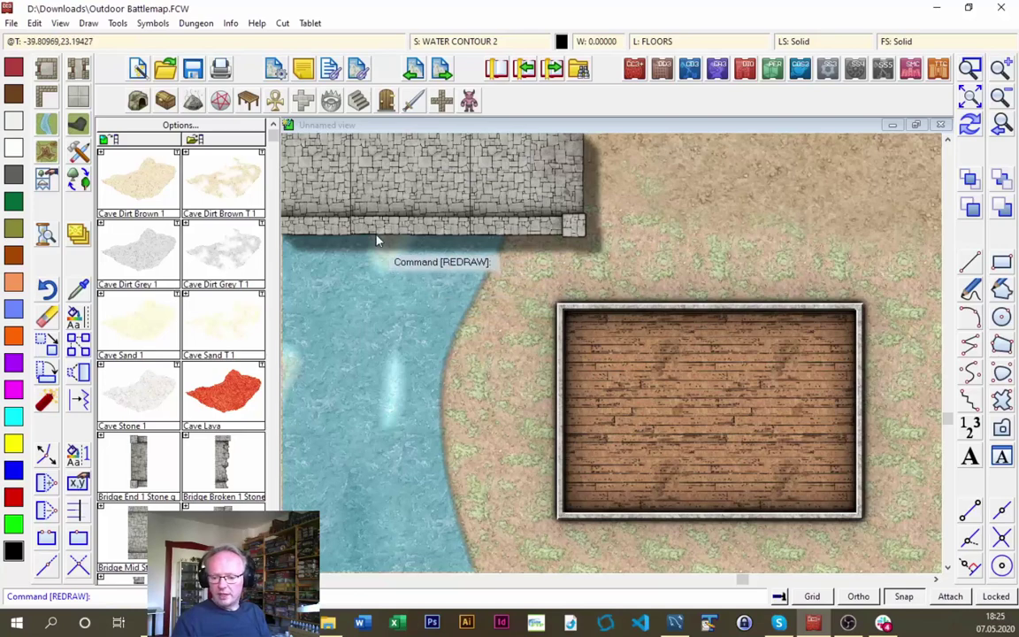
# Place a Door Single Wood 1 symbol in the building's north wall, east of its middle
pyautogui.click(386, 102)
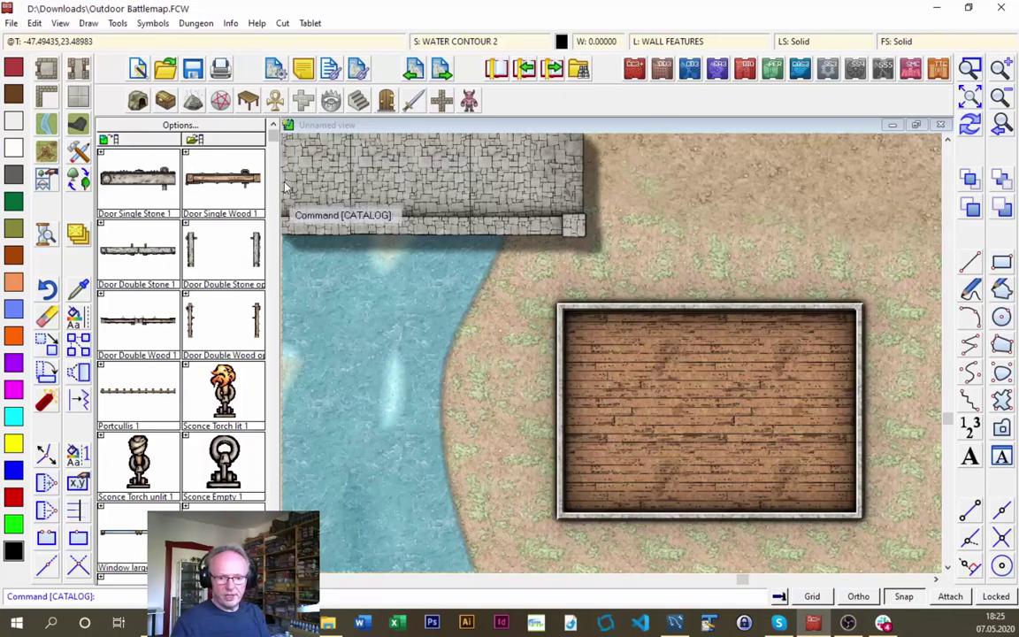
pyautogui.click(214, 184)
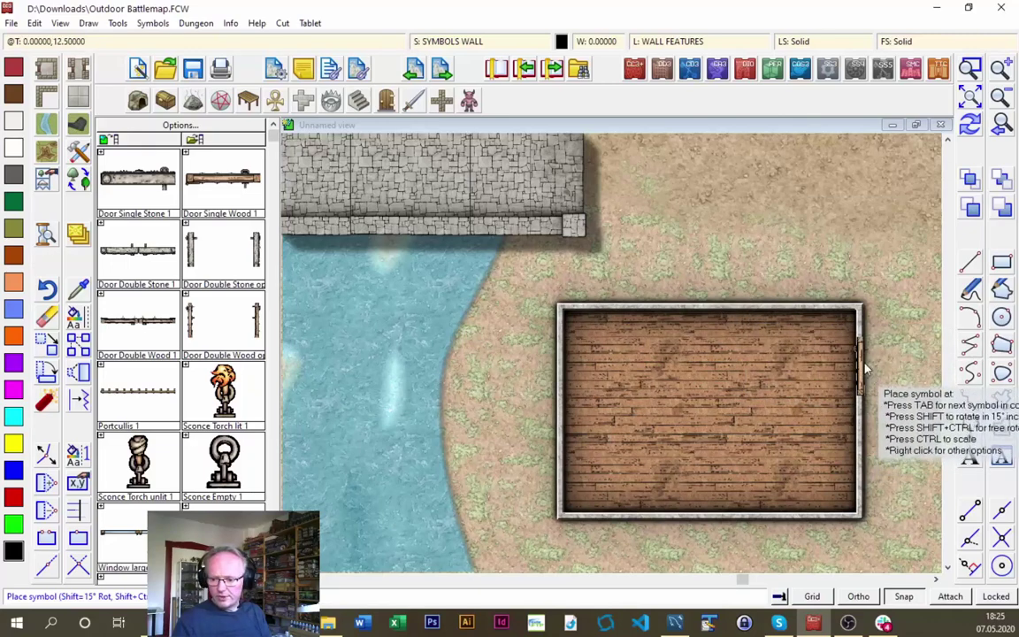
pyautogui.click(772, 313)
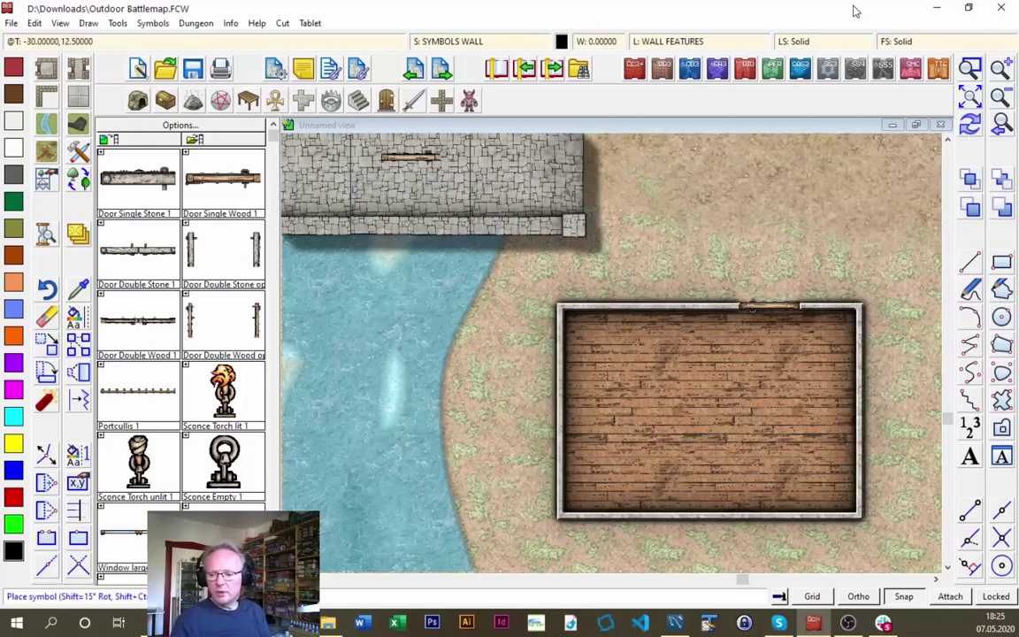
# Draw a curved Terrain, Grass Dry 5 patch closely around the building southeast of the bridge and refresh the map
pyautogui.click(970, 99)
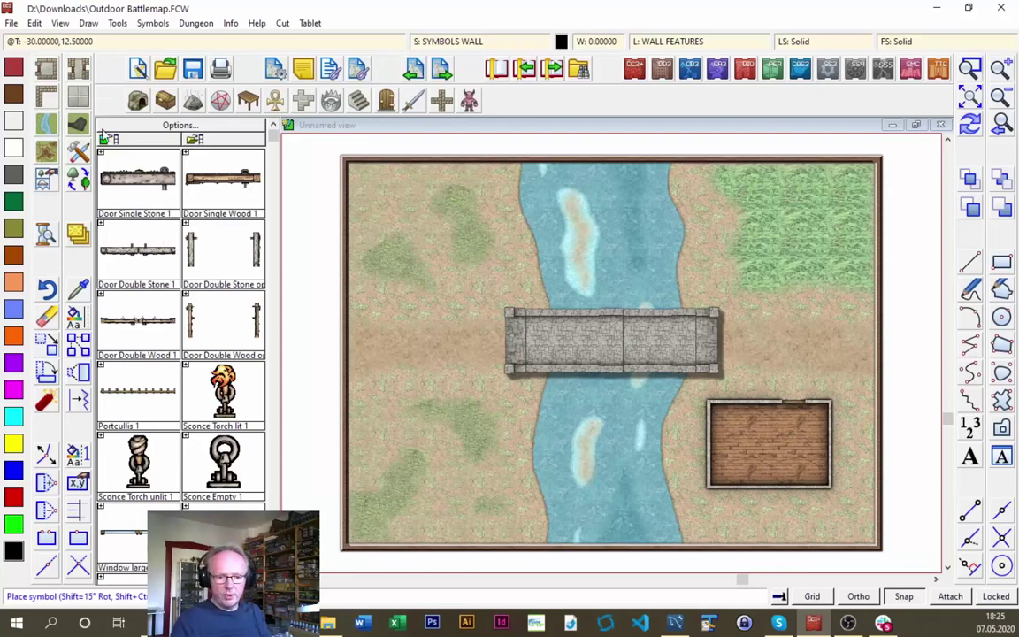
pyautogui.click(55, 131)
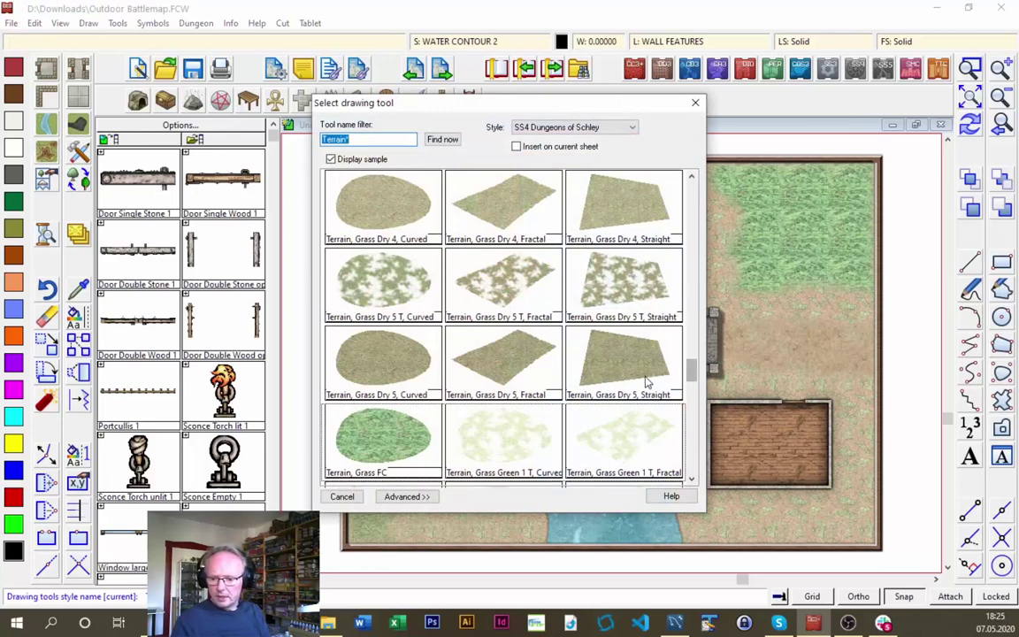
pyautogui.doubleClick(380, 367)
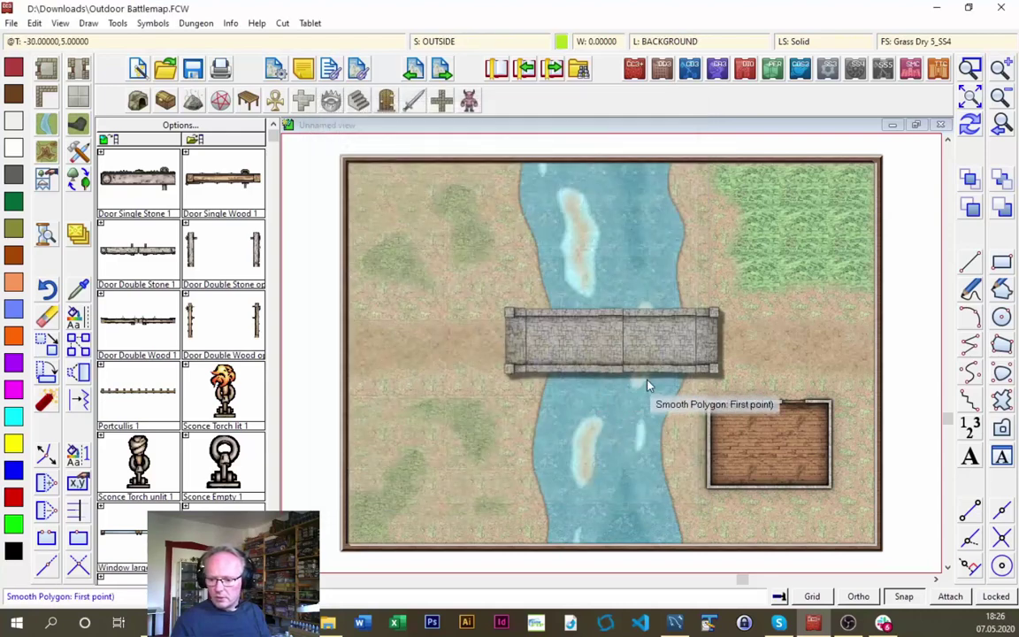
pyautogui.click(718, 392)
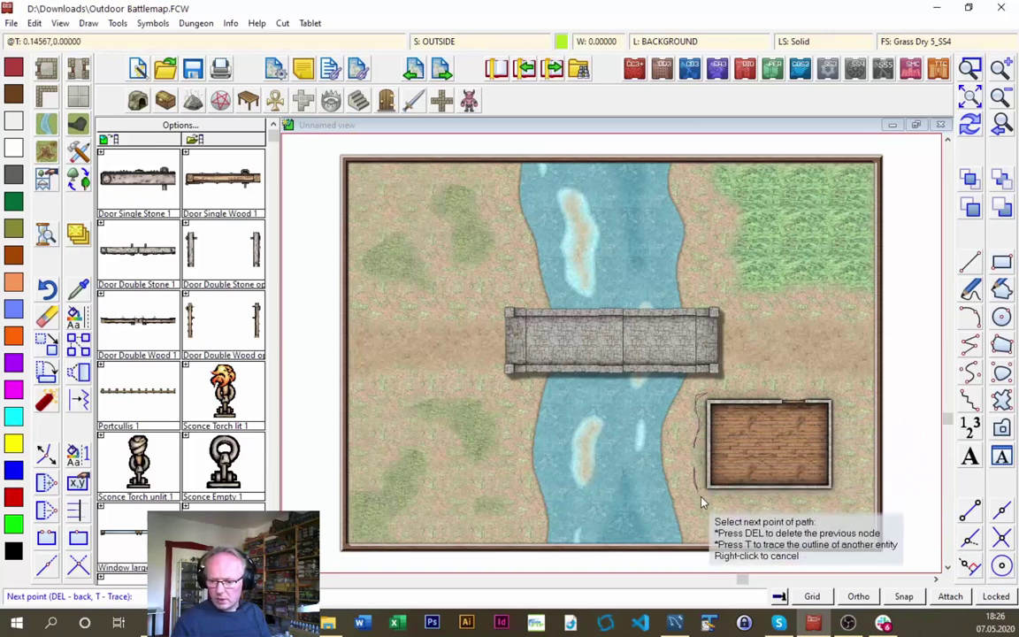
pyautogui.click(739, 500)
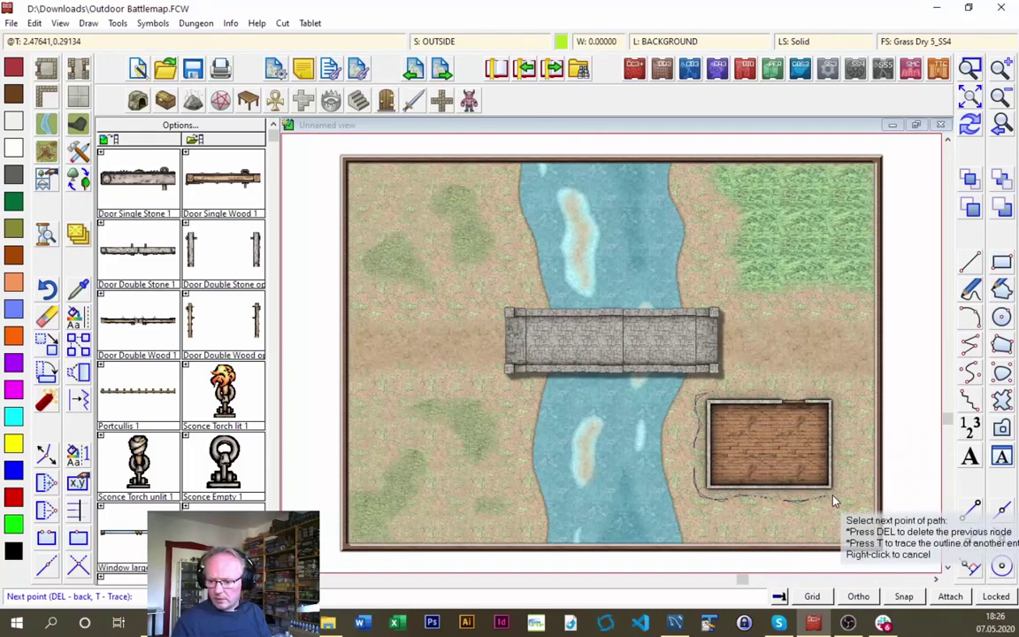
pyautogui.click(848, 460)
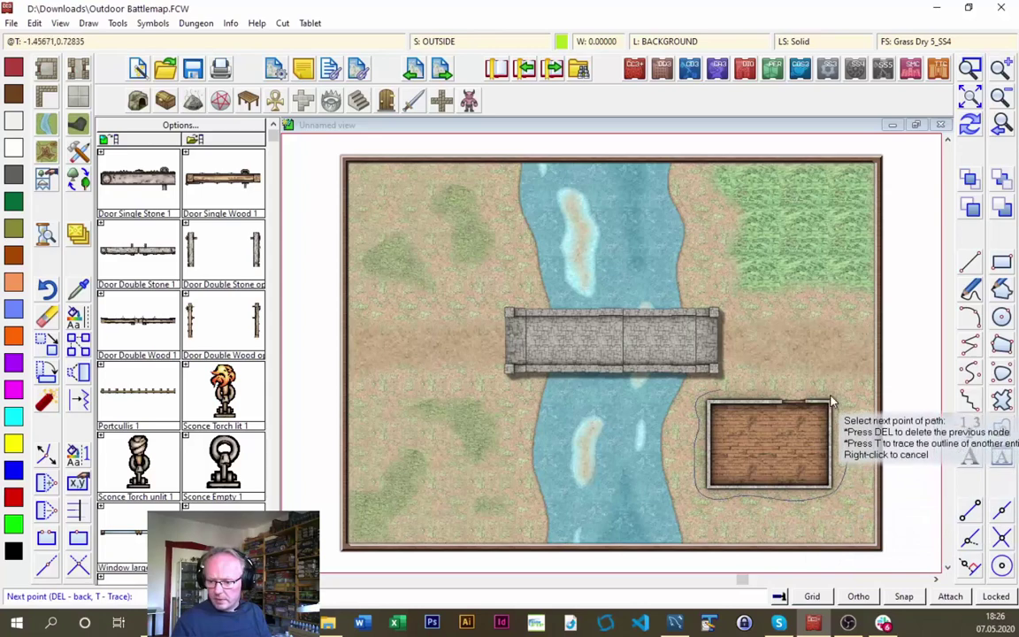
pyautogui.click(812, 402)
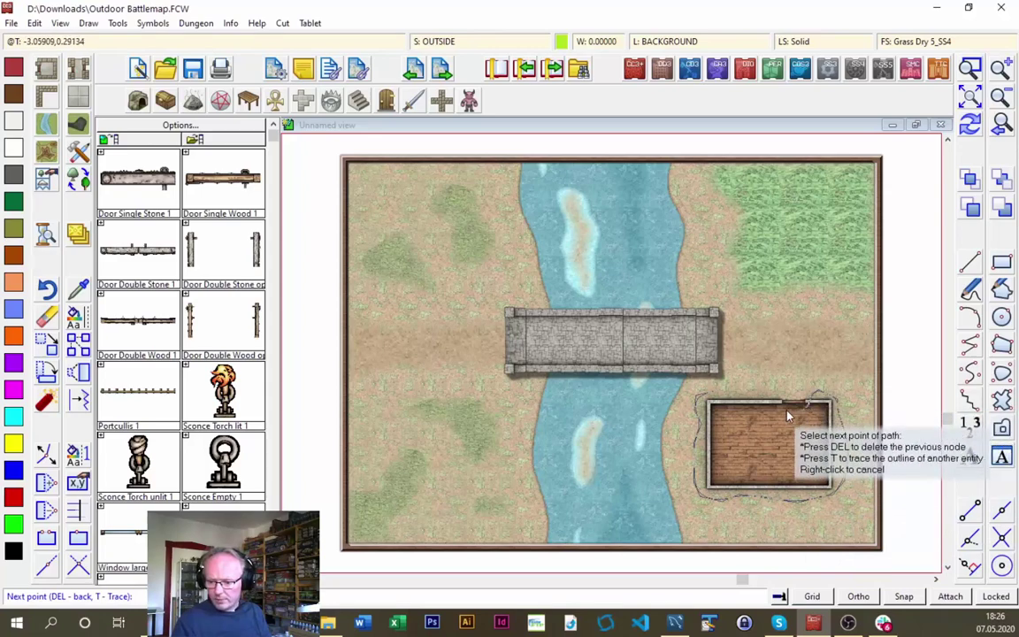
pyautogui.rightClick(731, 392)
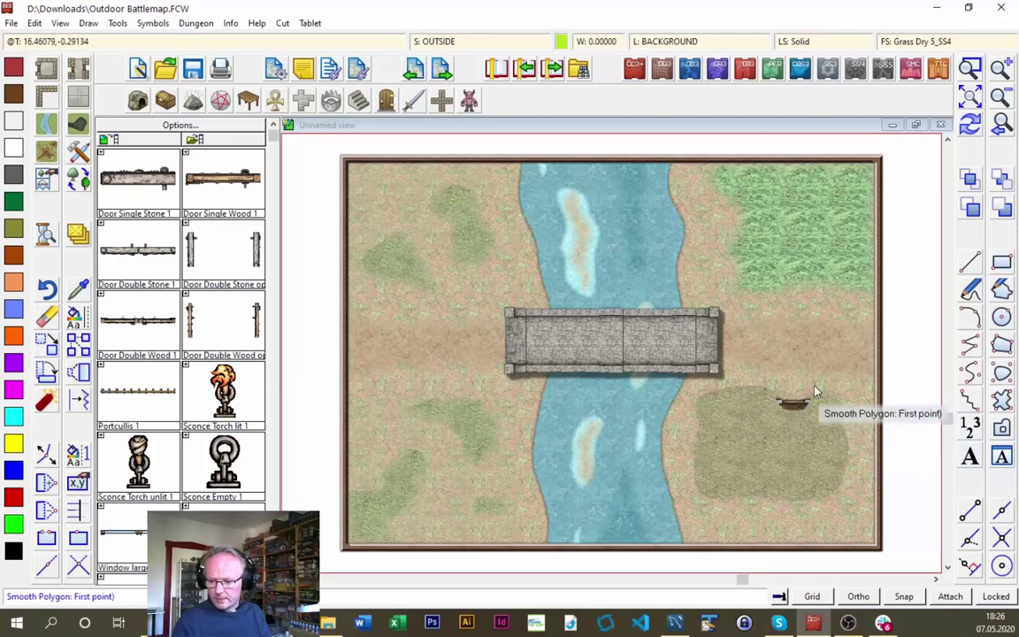
pyautogui.click(970, 125)
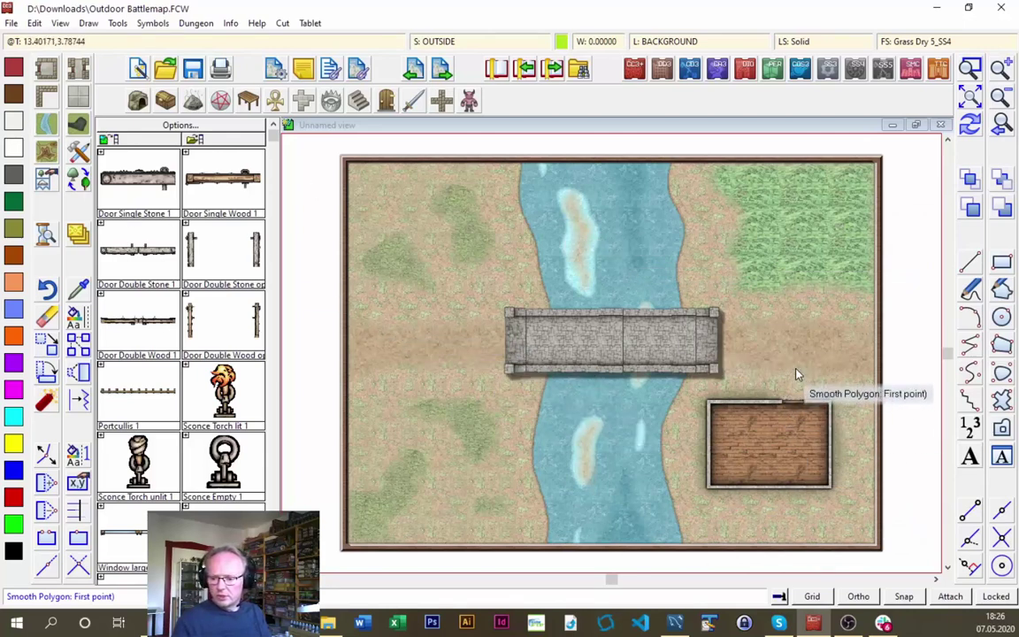
# Draw a small curved Dirt Brown 4 terrain patch from the building's north door to the road and refresh the map
pyautogui.click(44, 134)
pyautogui.moveTo(697, 371); pyautogui.dragTo(690, 237)
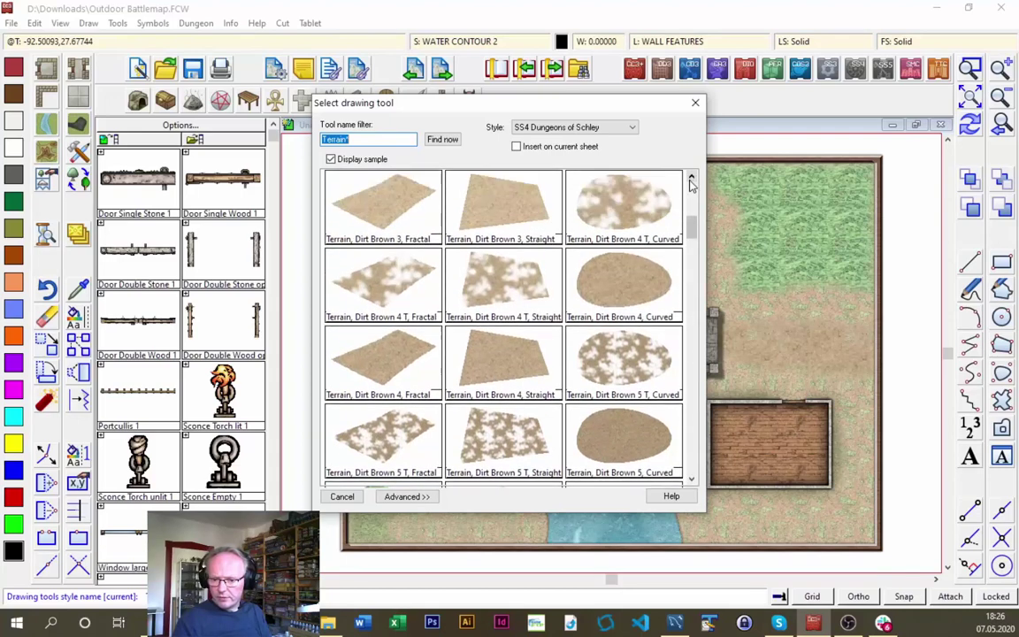
pyautogui.doubleClick(531, 270)
pyautogui.click(782, 397)
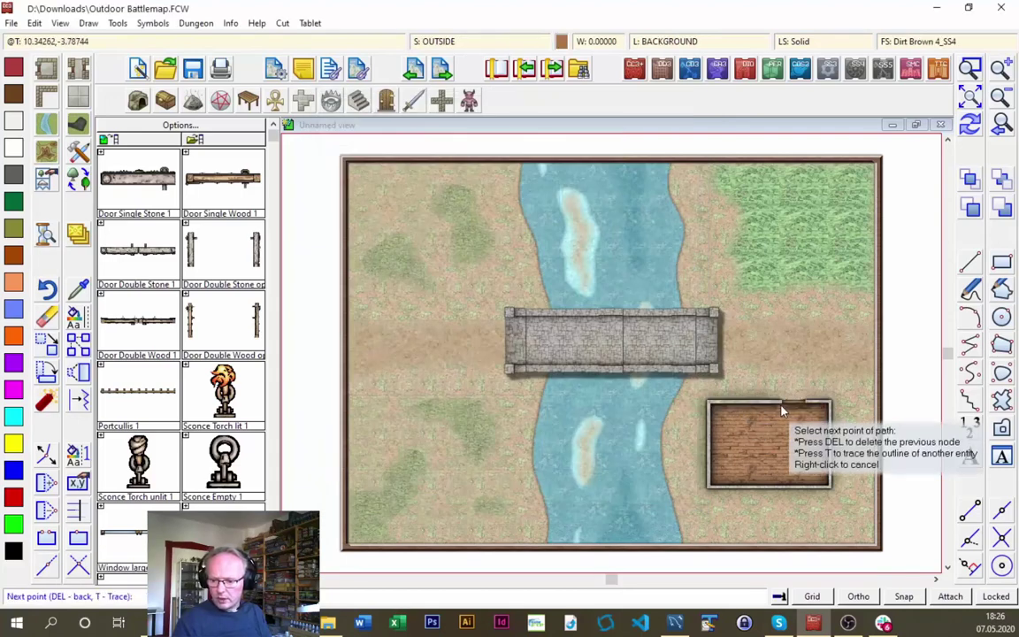
pyautogui.click(795, 375)
pyautogui.click(806, 403)
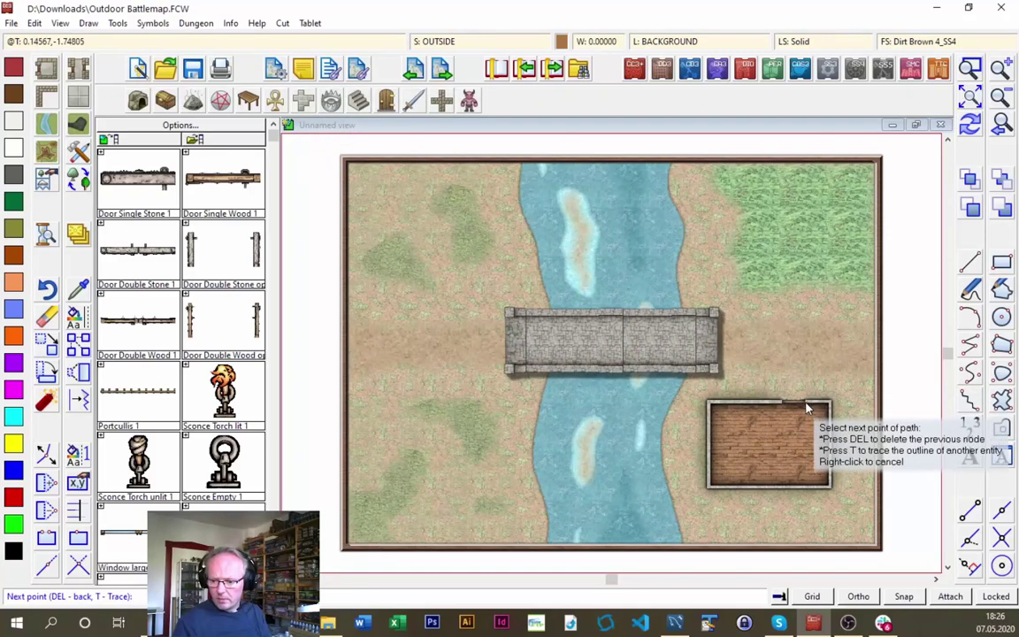
pyautogui.rightClick(841, 418)
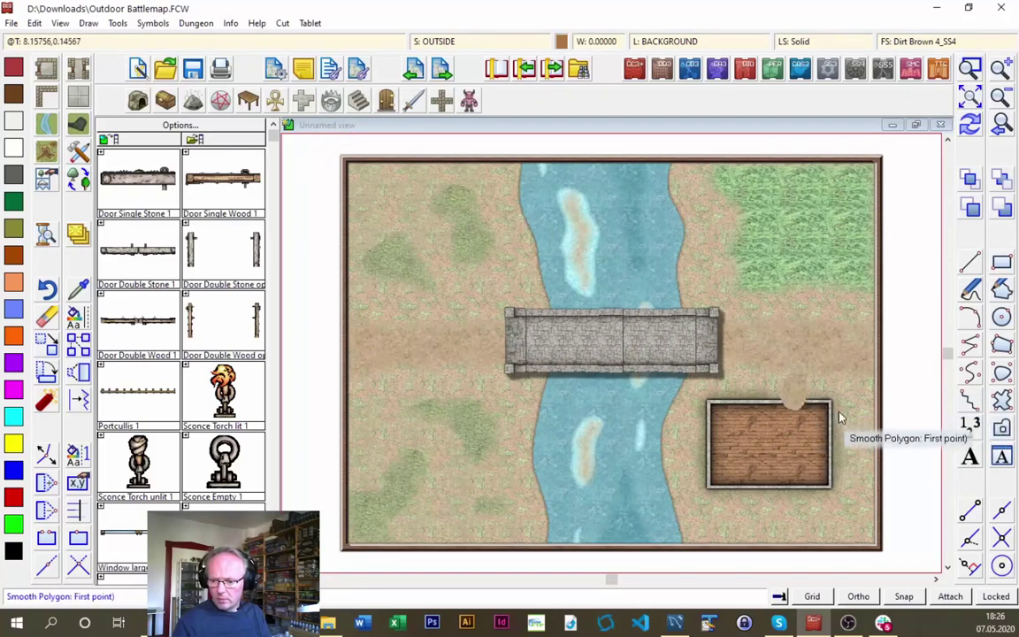
pyautogui.click(970, 128)
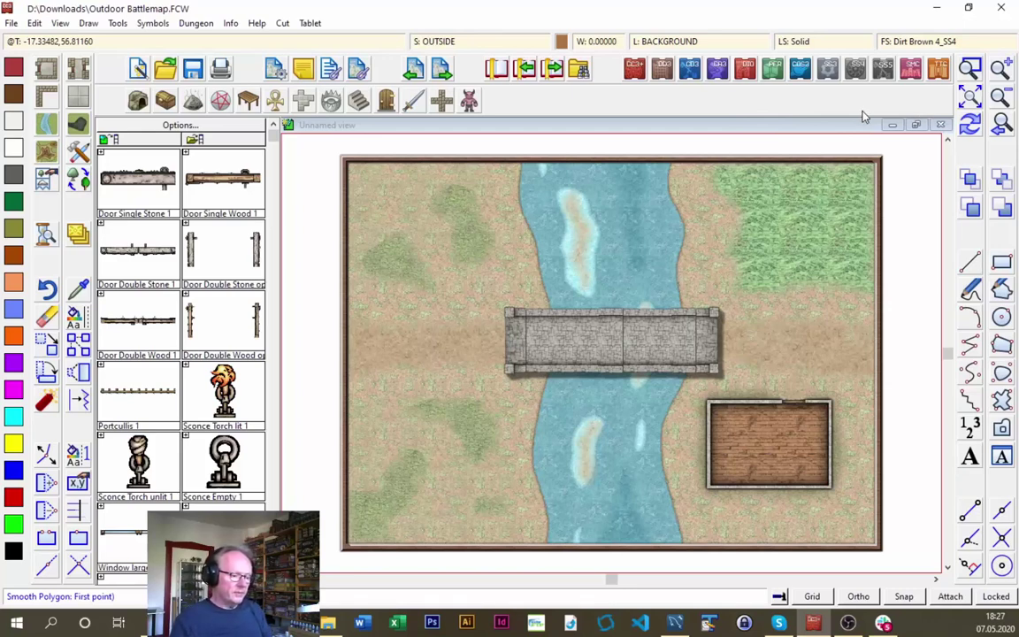
# Examine the available grid systems against the bridge, including 10' Grid, 2 Snap and 5' Grid, 5 Snap, and keep 5' Grid, 2 Snap
pyautogui.click(970, 70)
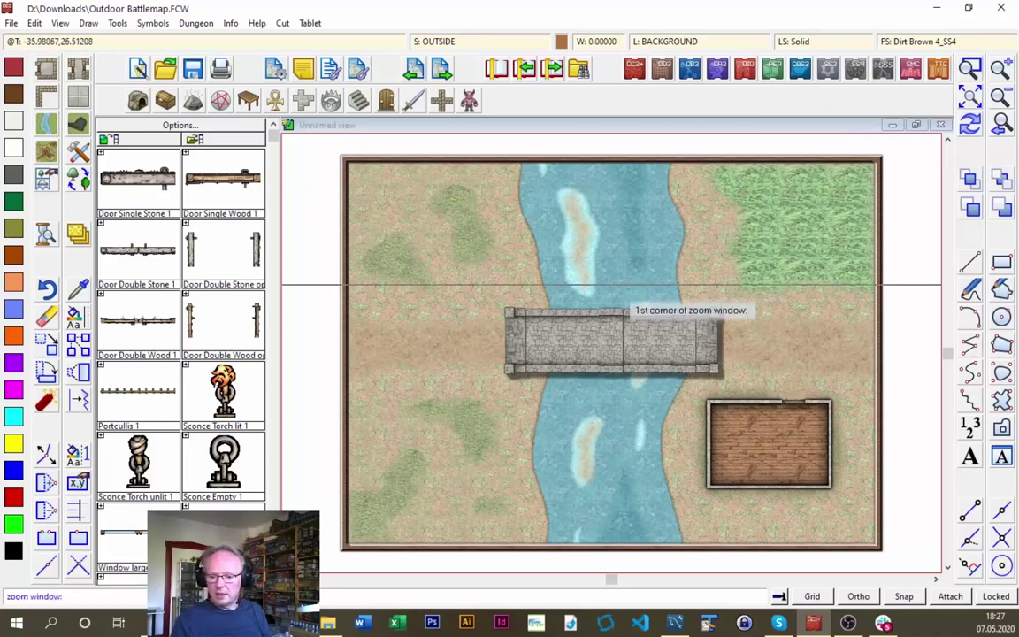
pyautogui.click(496, 290)
pyautogui.click(726, 382)
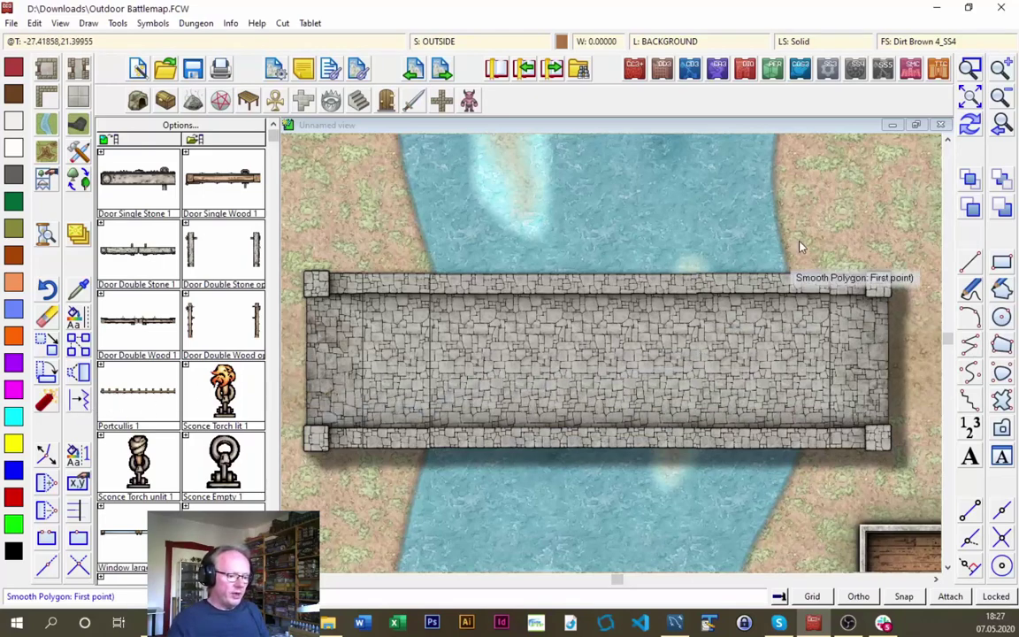
pyautogui.rightClick(812, 597)
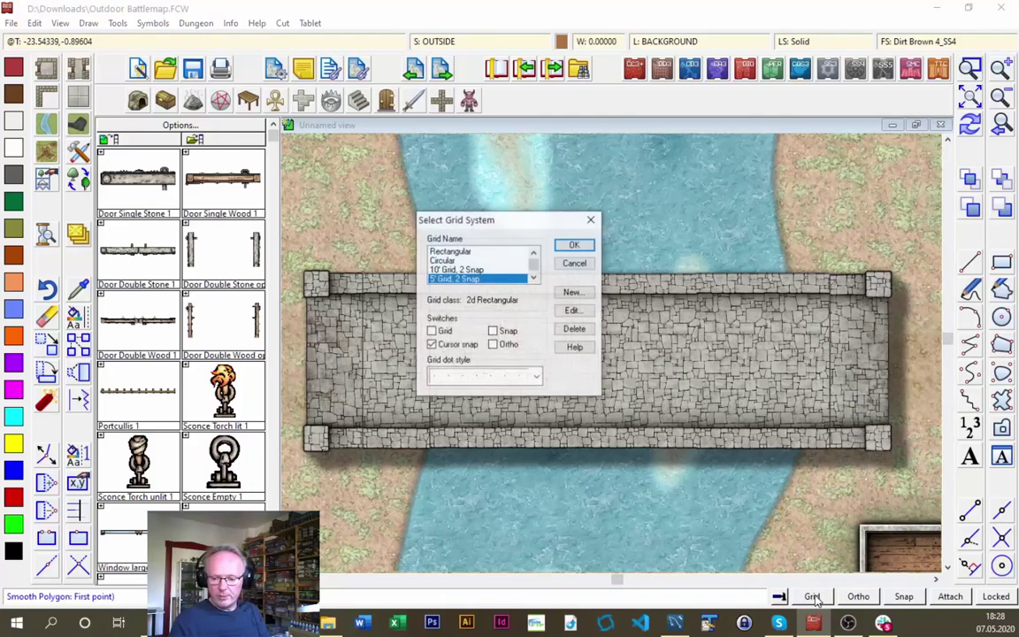
pyautogui.click(535, 280)
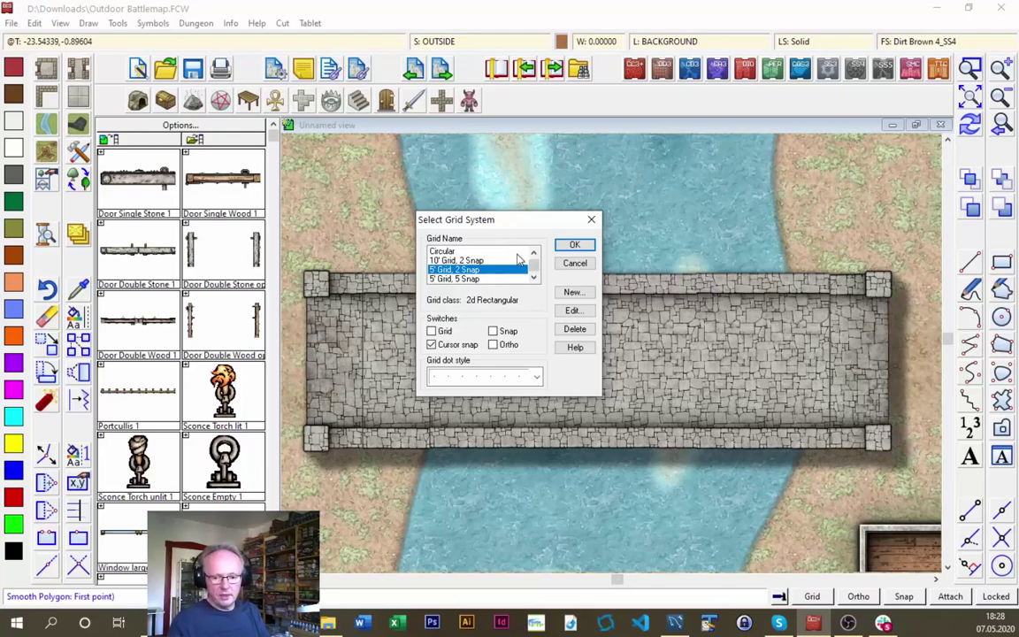
pyautogui.click(467, 260)
pyautogui.click(467, 269)
pyautogui.click(466, 260)
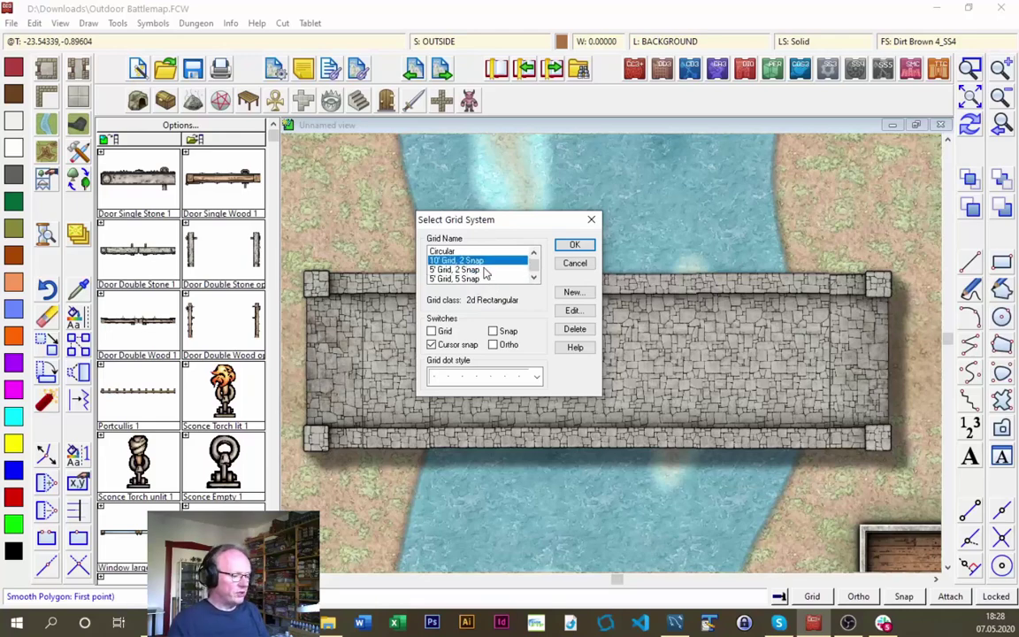
pyautogui.click(469, 278)
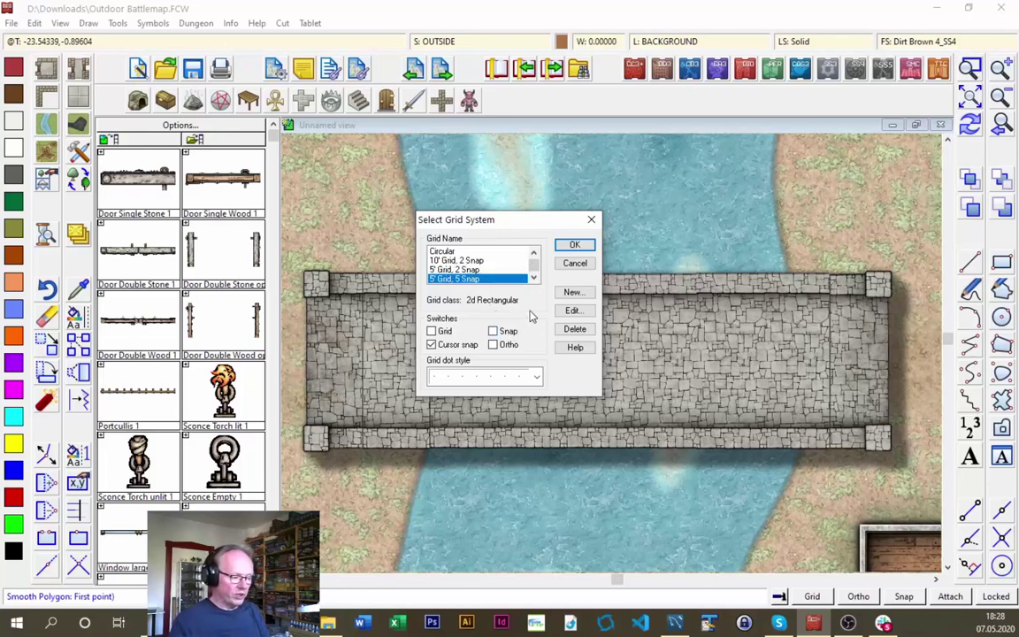
pyautogui.click(456, 269)
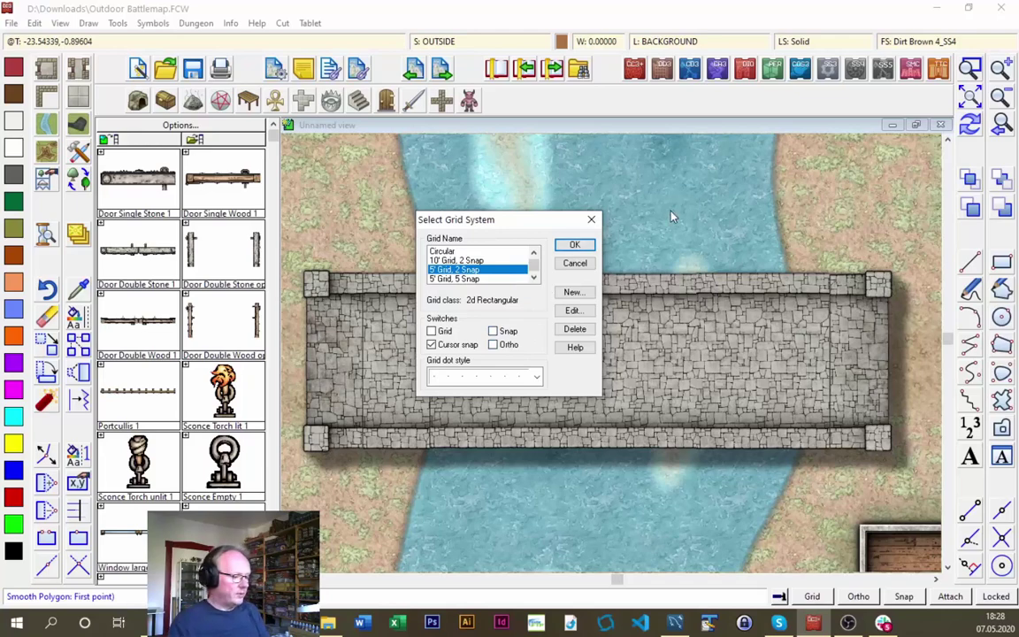
pyautogui.click(577, 245)
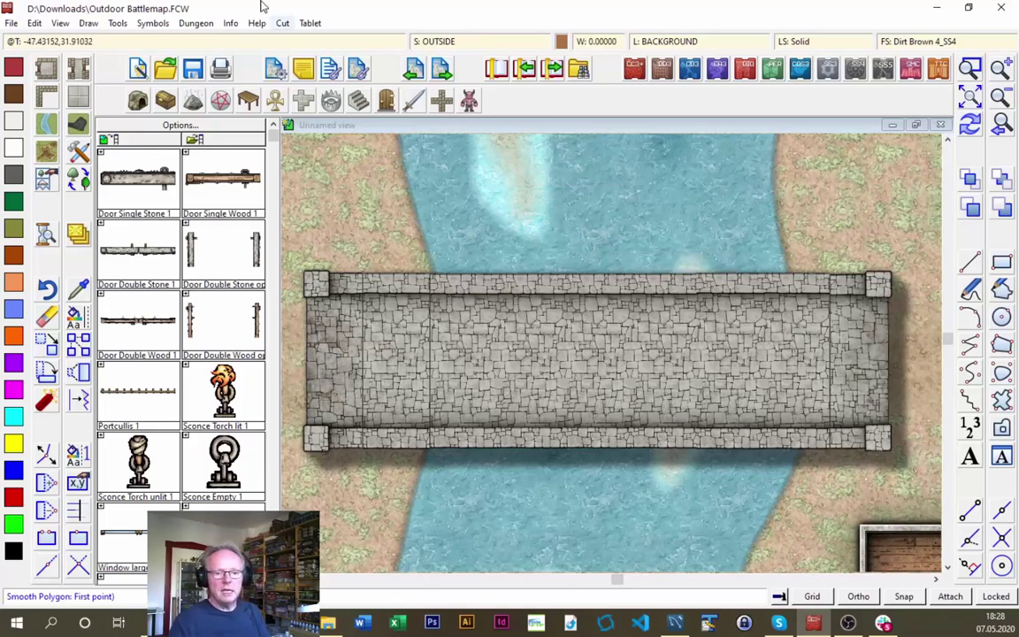
pyautogui.click(48, 69)
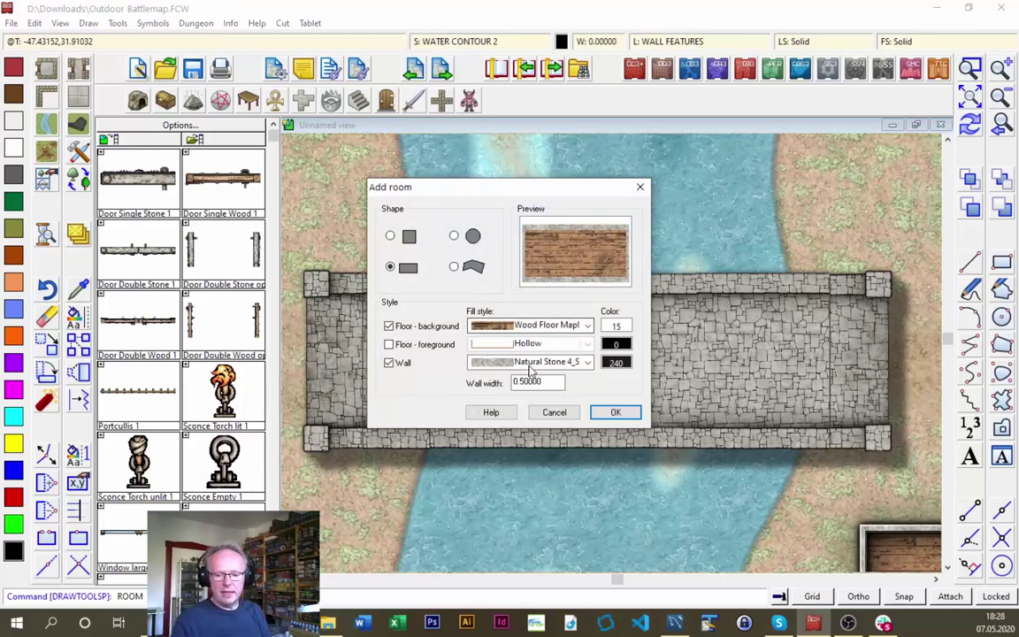
pyautogui.click(425, 346)
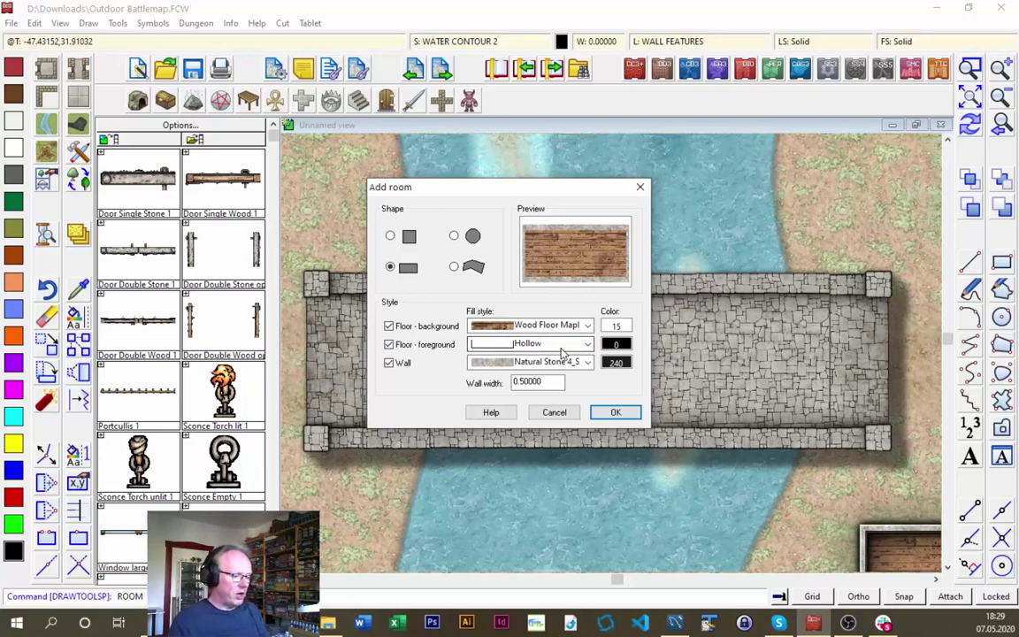
pyautogui.click(531, 344)
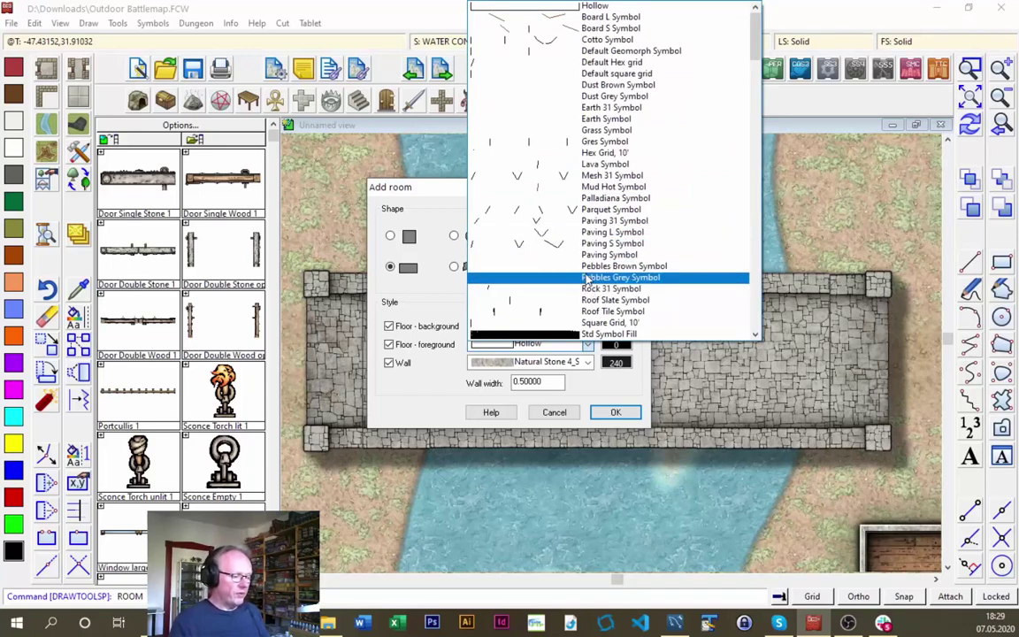
pyautogui.click(431, 201)
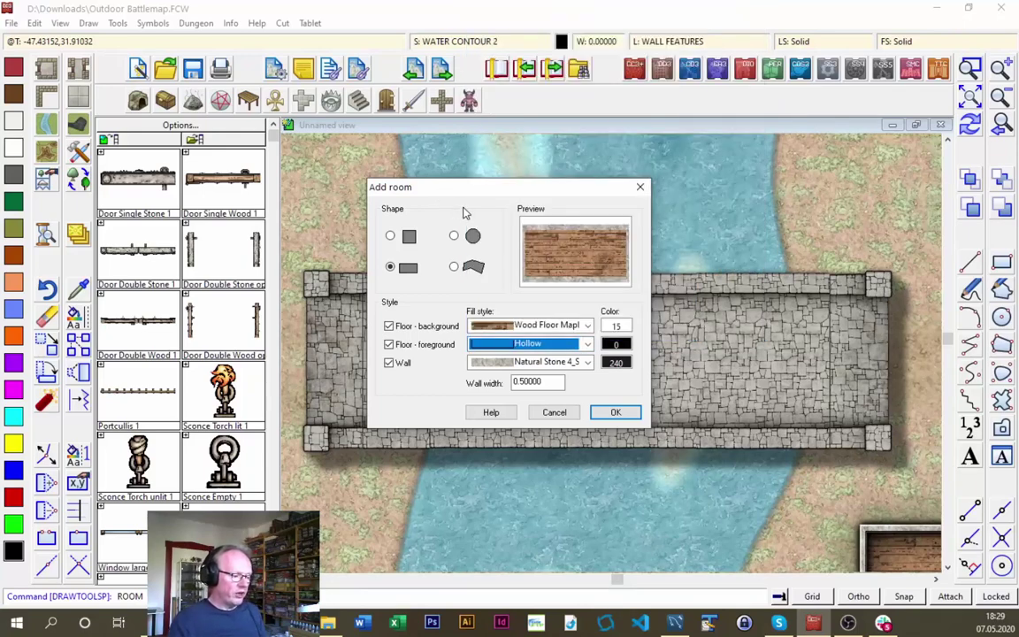
pyautogui.click(405, 347)
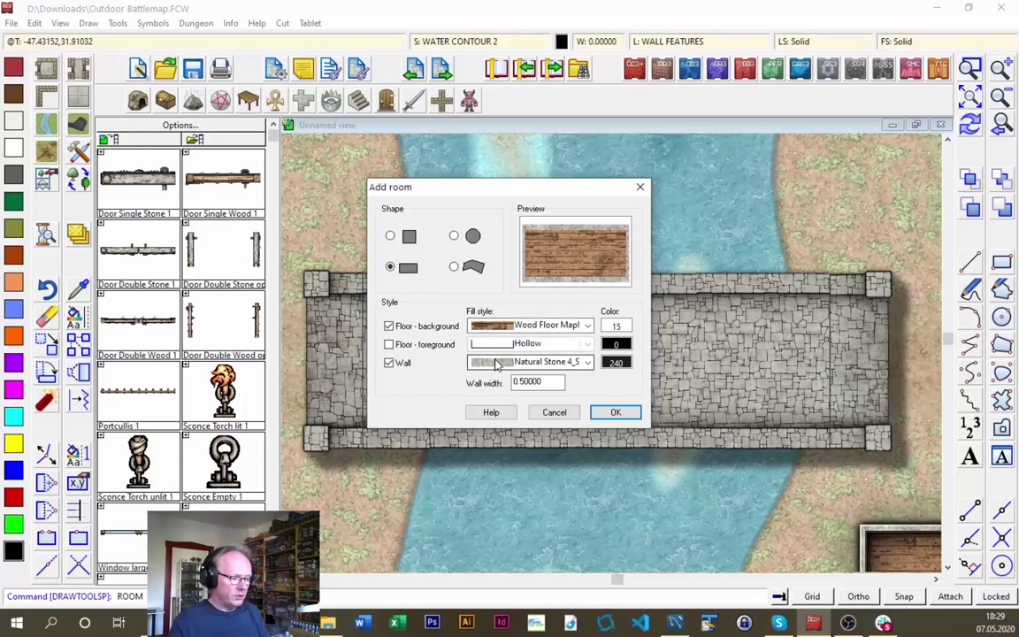
pyautogui.click(616, 412)
pyautogui.rightClick(818, 352)
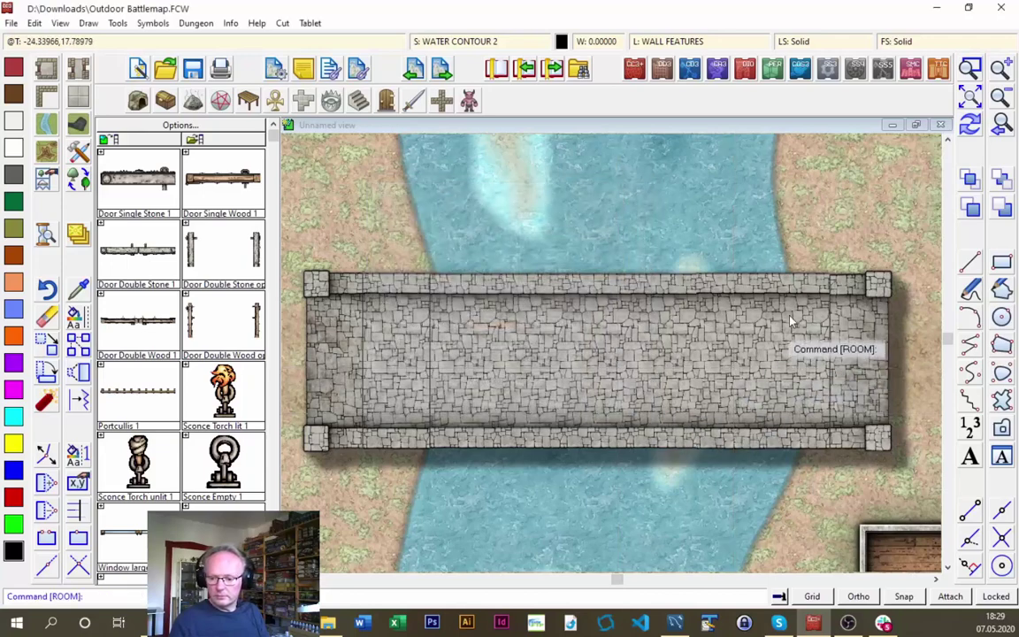
# Show the whole map and pick the Tree a symbol from the terrain and vegetation symbol catalog
pyautogui.click(976, 103)
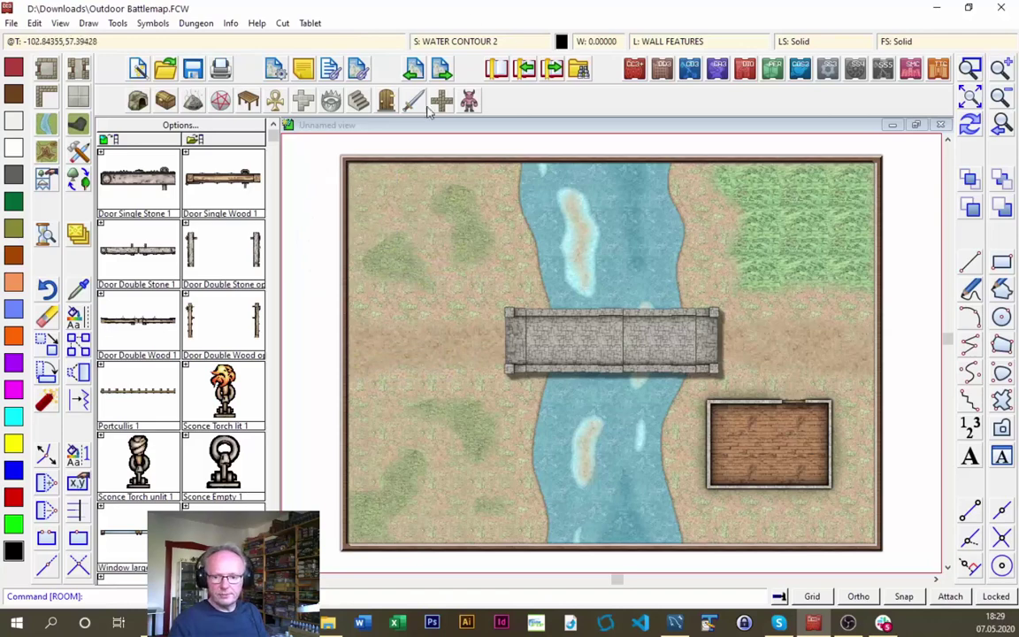
pyautogui.click(469, 102)
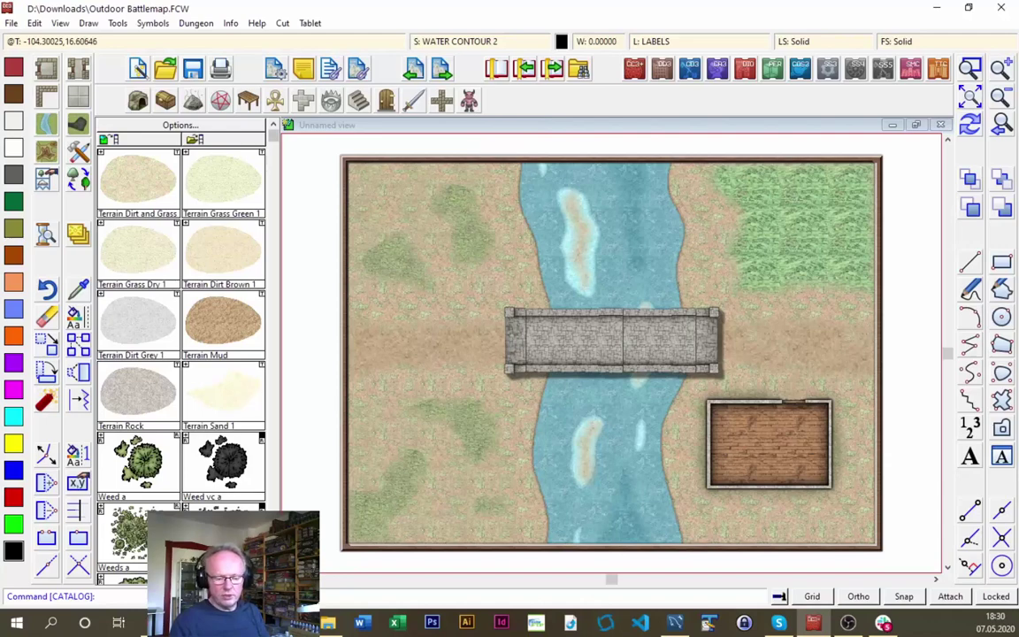
pyautogui.scroll(-3, 180, 354)
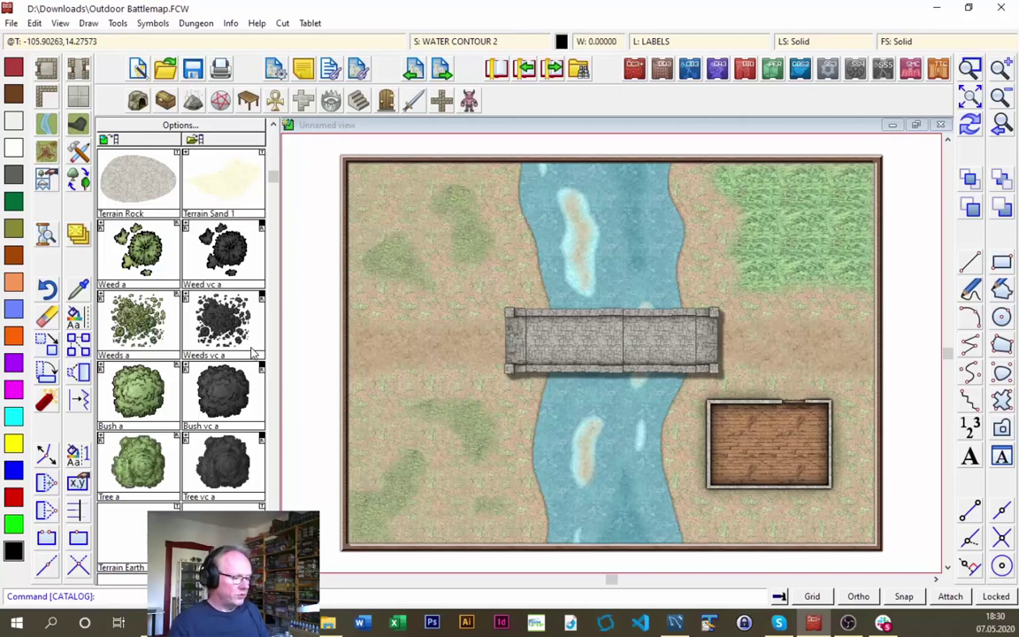
pyautogui.click(137, 473)
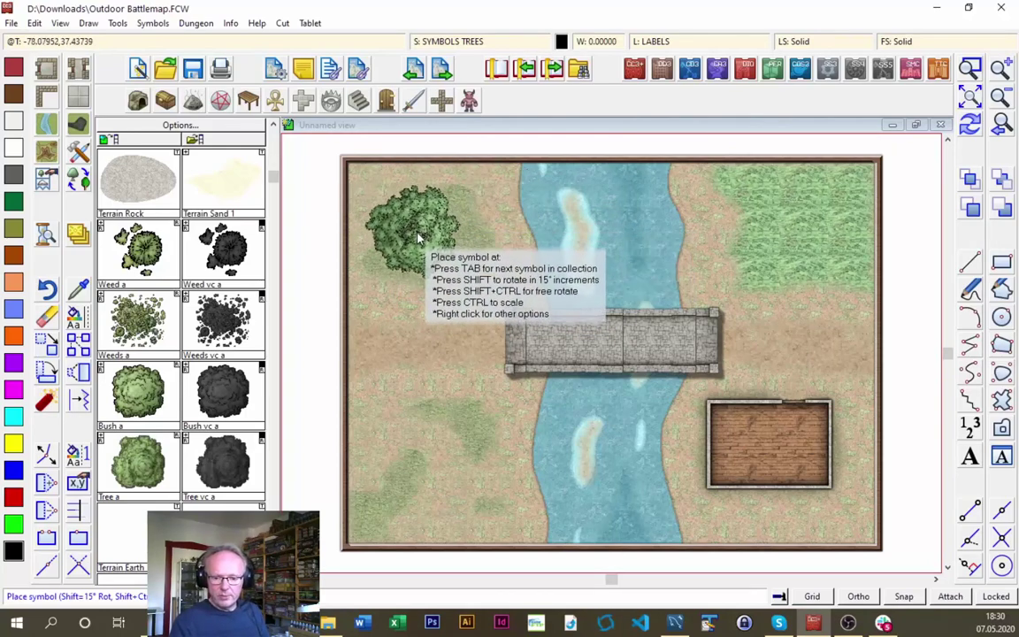
# Examine the tree variants in the Tree a collection against the grass northwest of the bridge
pyautogui.press('Tab')
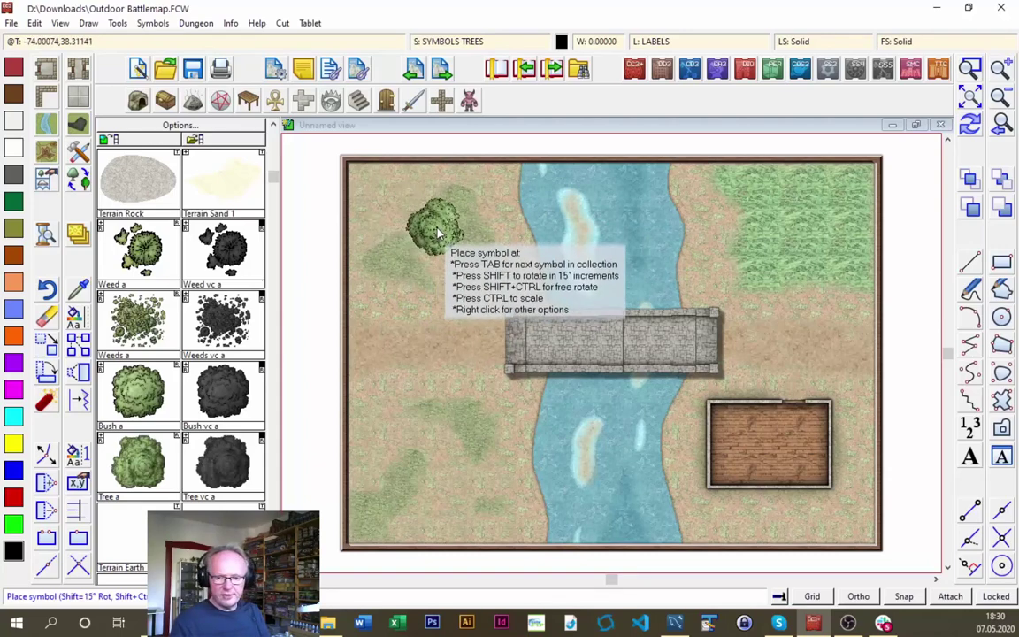
pyautogui.press('Tab')
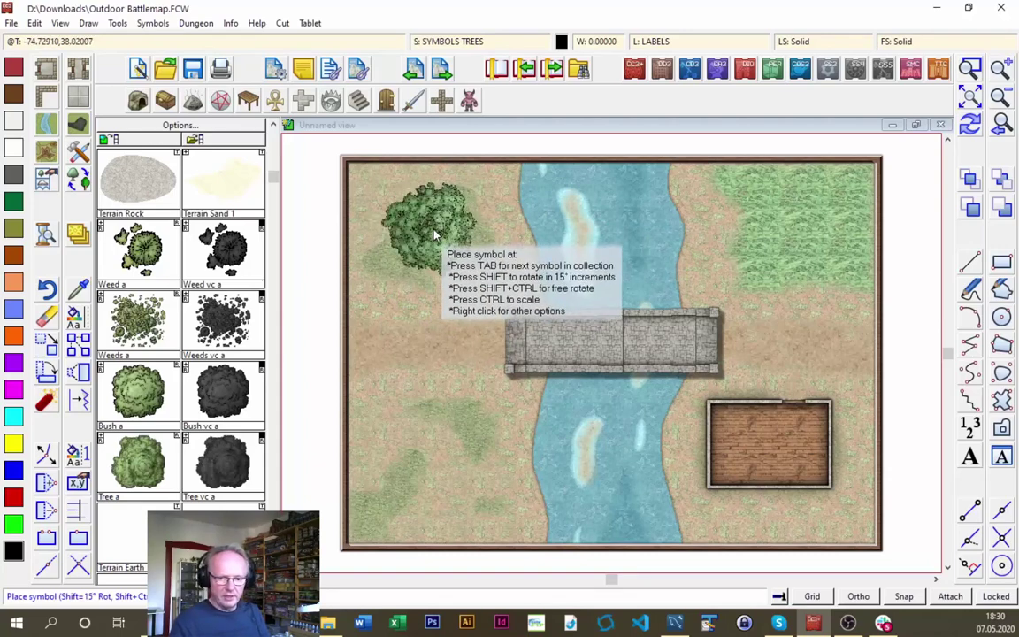
pyautogui.press('Tab')
pyautogui.press('Tab')
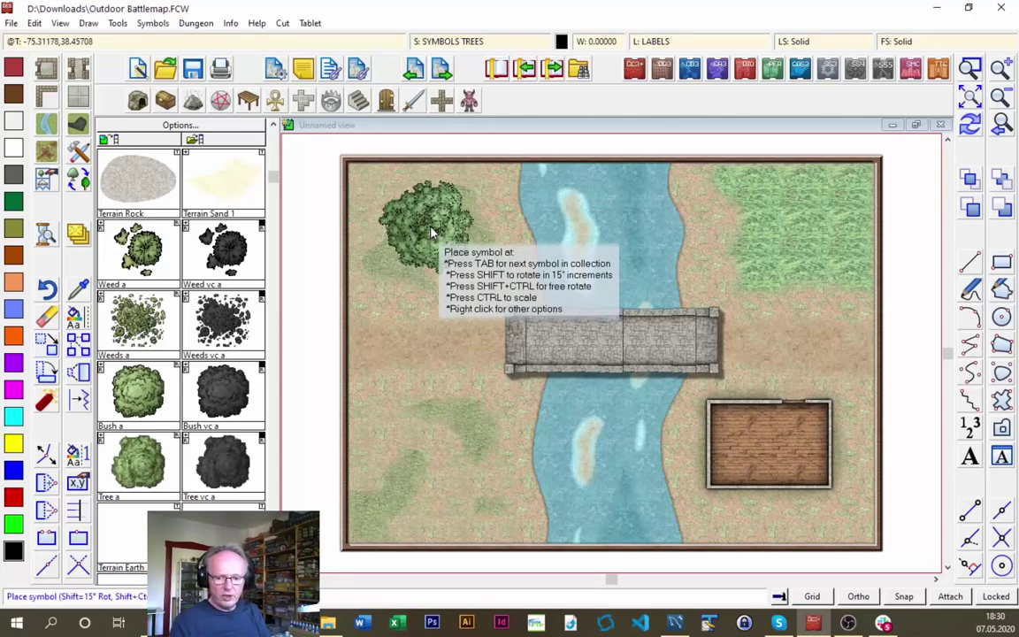
pyautogui.press('Tab')
pyautogui.press('Tab')
pyautogui.press('Tab')
pyautogui.press('Tab')
pyautogui.press('Tab')
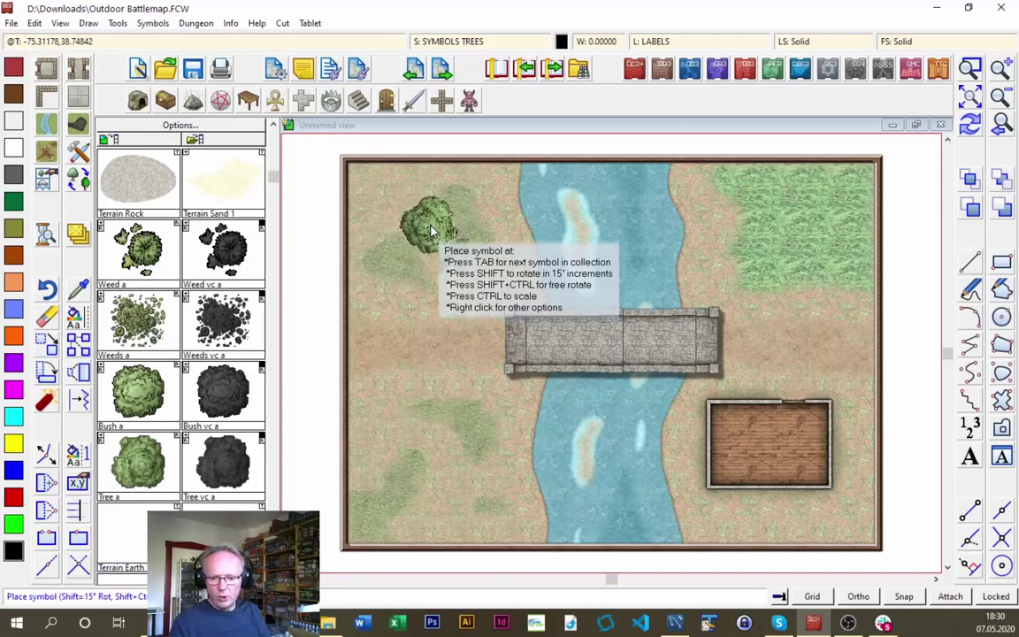
pyautogui.press('Tab')
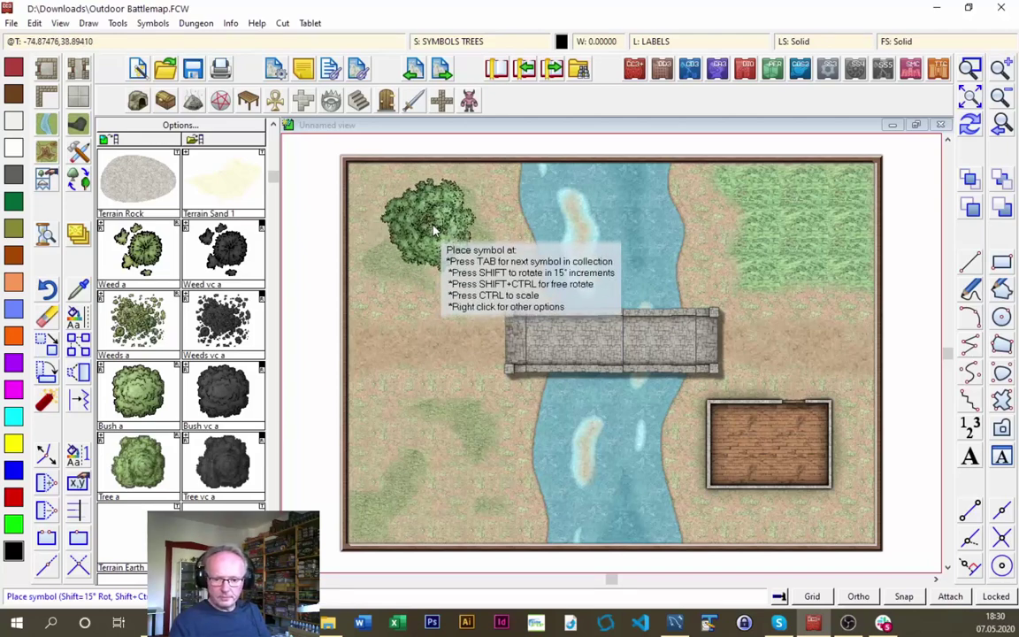
pyautogui.press('Tab')
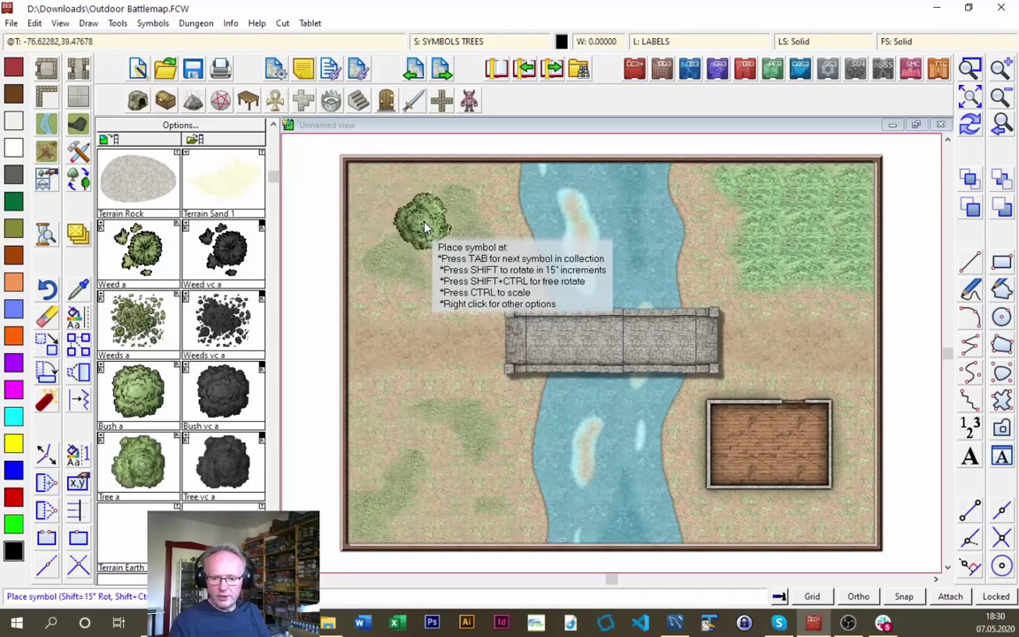
pyautogui.press('Tab')
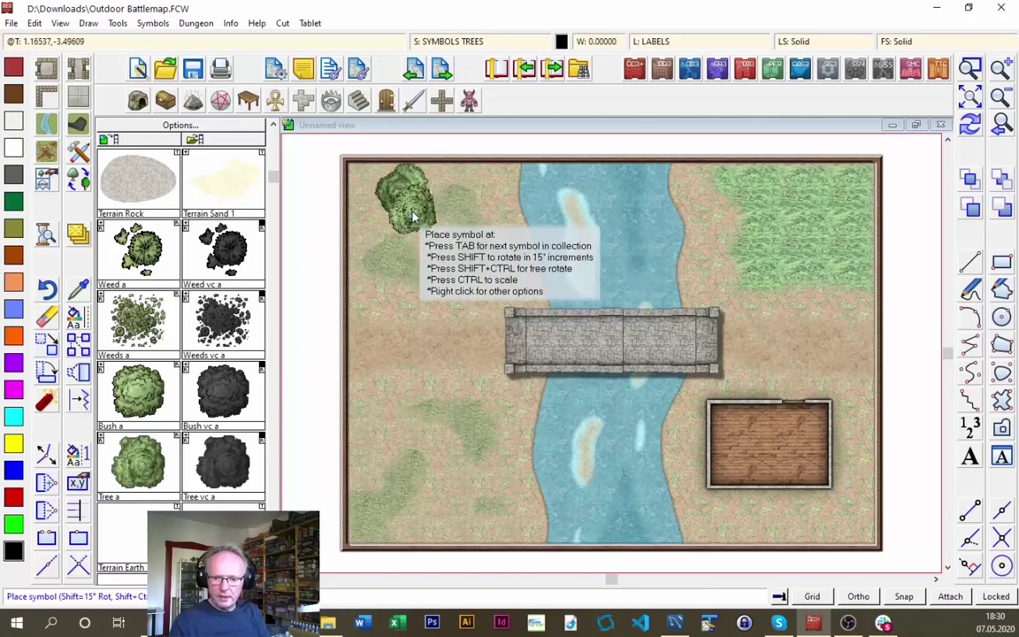
# Place five Tree a symbols on the west bank, two north of the road and three south of it
pyautogui.click(405, 200)
pyautogui.click(459, 281)
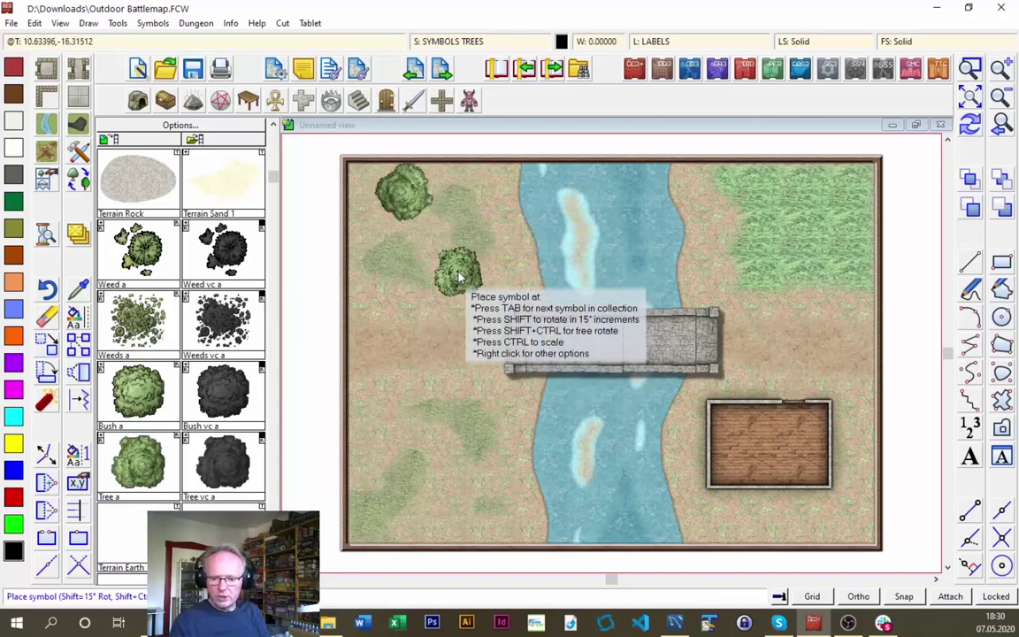
pyautogui.click(392, 418)
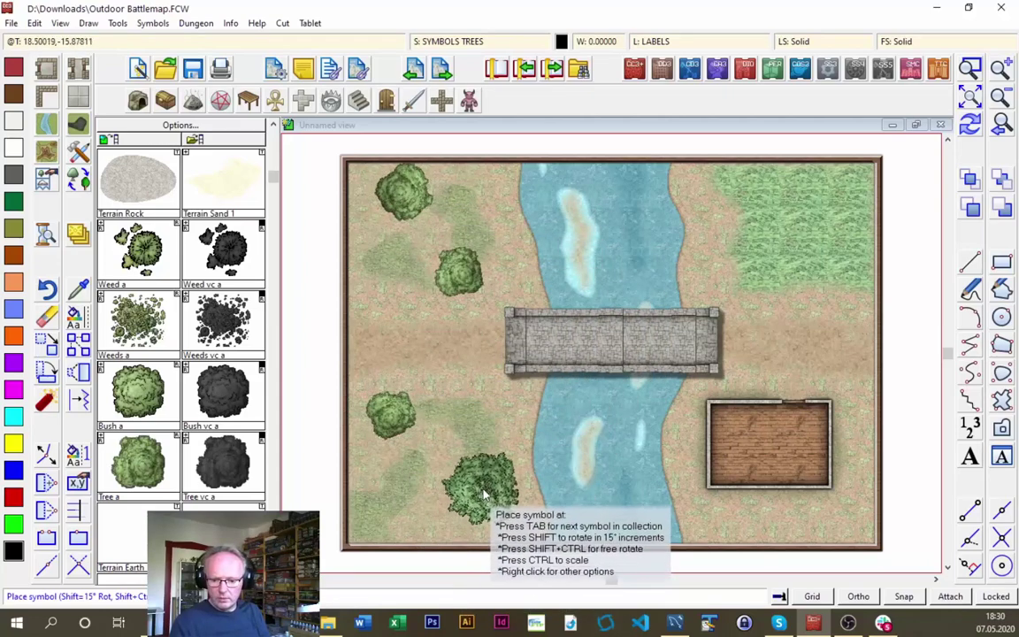
pyautogui.click(489, 478)
pyautogui.click(410, 527)
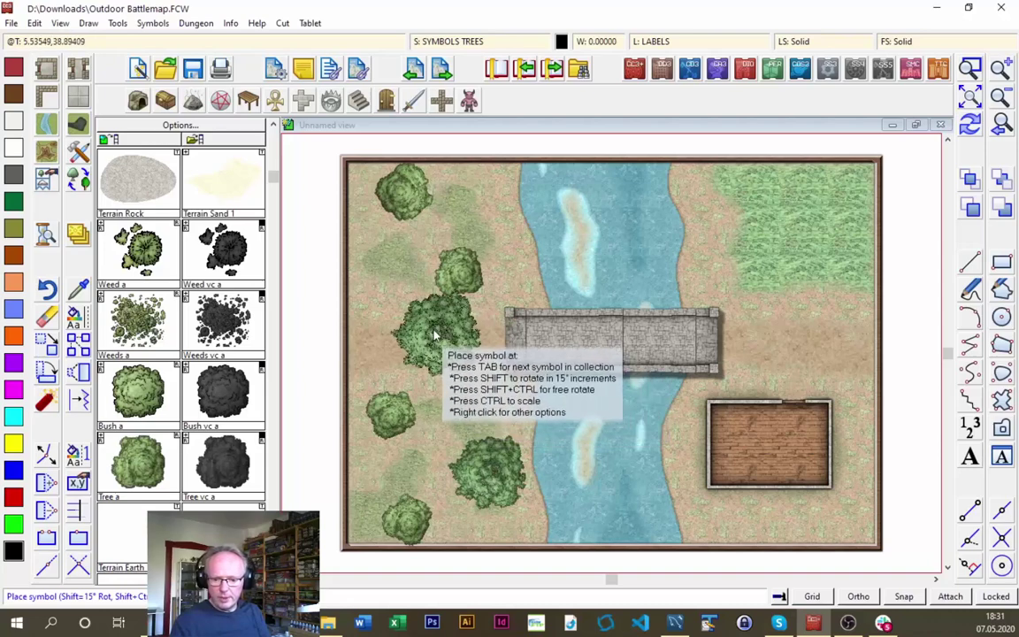
# Fill out the west bank woods with six more Tree a symbols, three on each side of the road, and finish placing
pyautogui.click(459, 216)
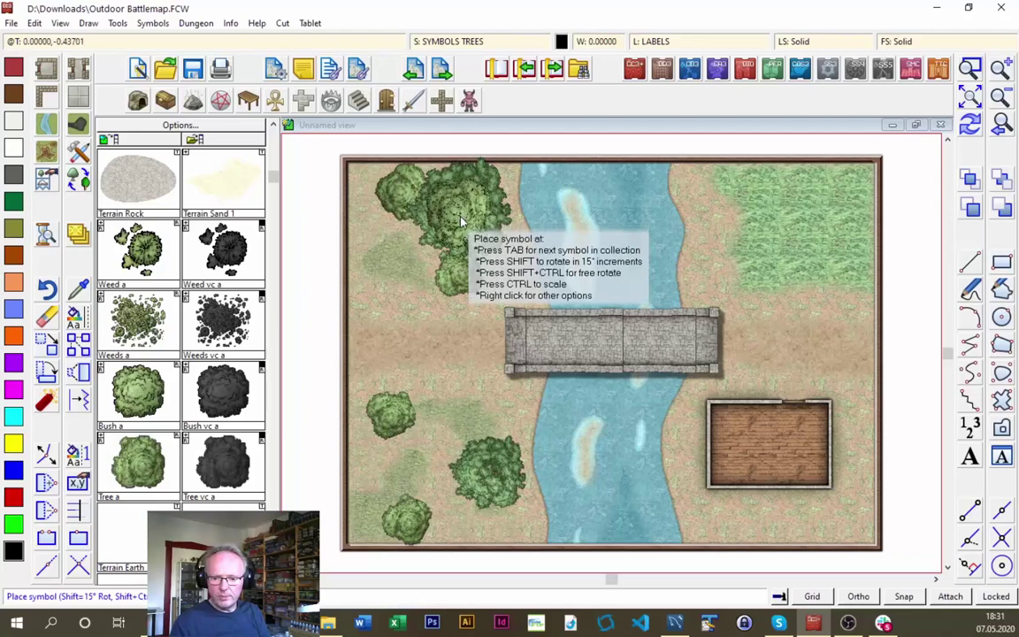
pyautogui.click(369, 267)
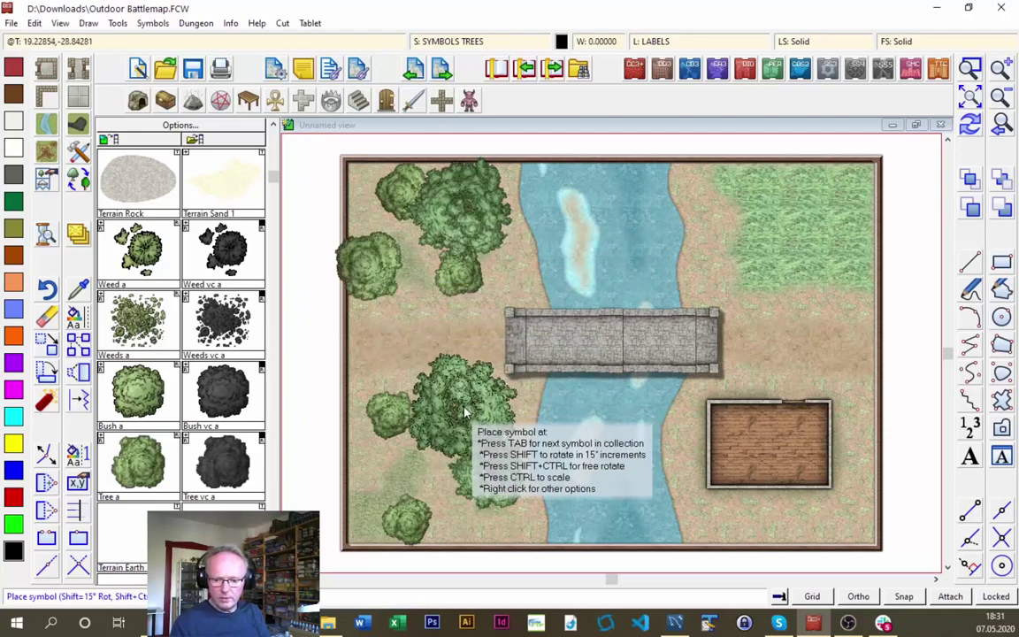
pyautogui.click(433, 382)
pyautogui.click(459, 419)
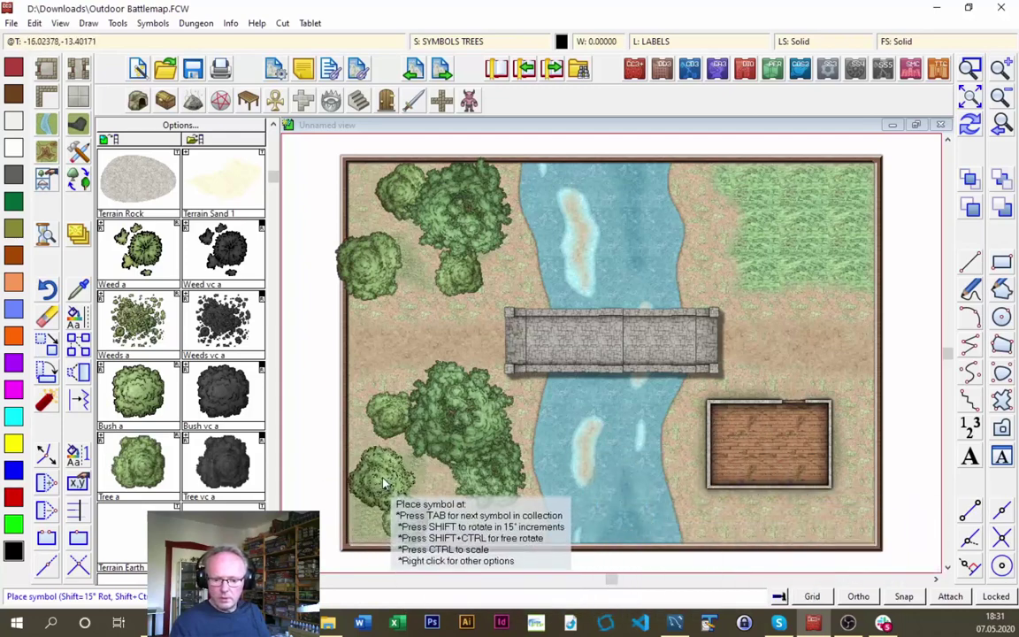
pyautogui.click(375, 485)
pyautogui.click(446, 541)
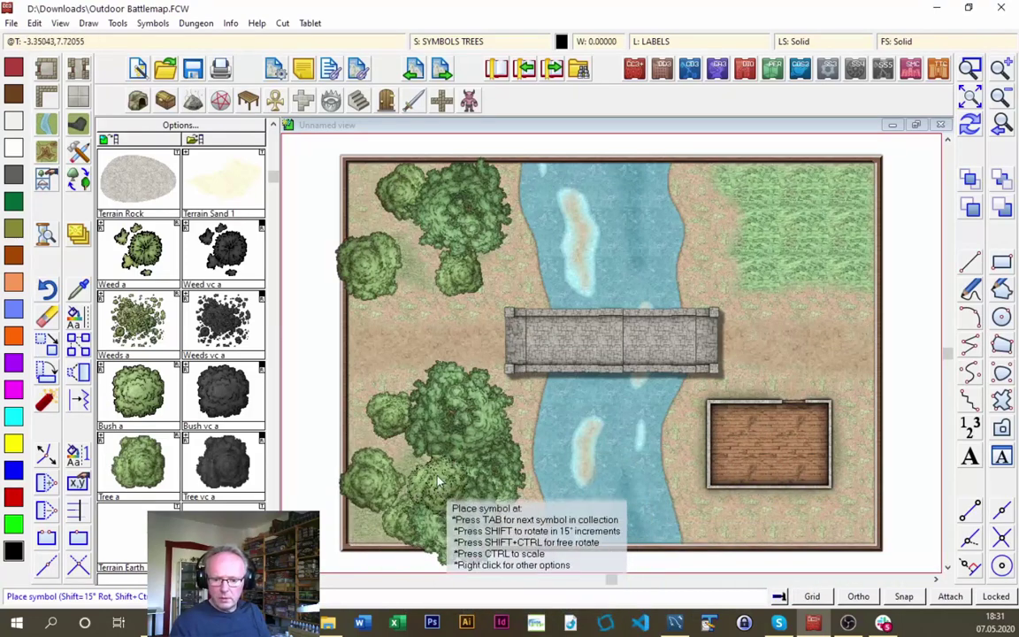
pyautogui.click(363, 177)
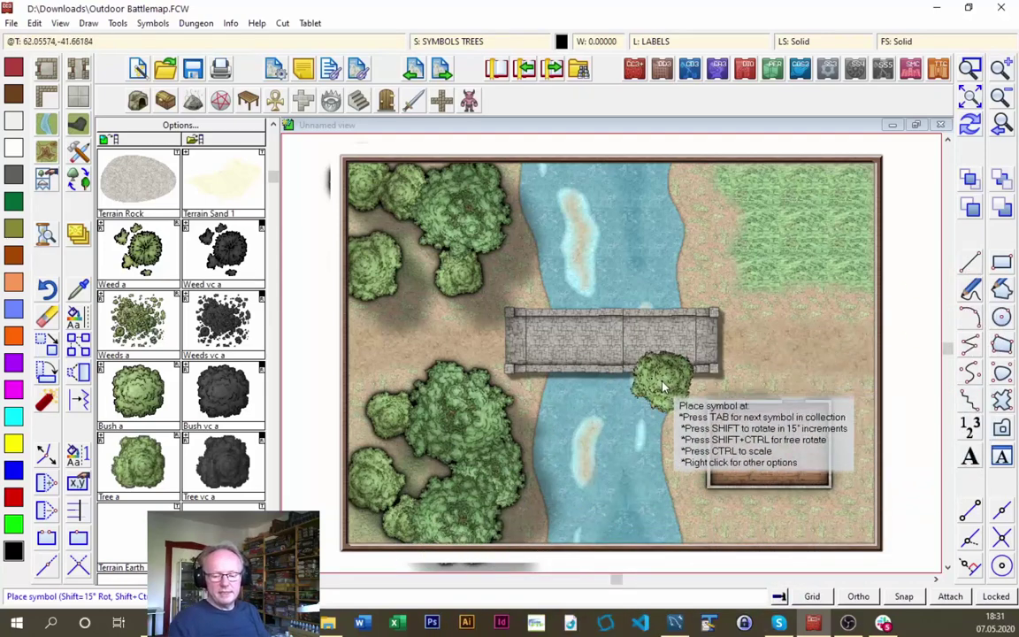
pyautogui.rightClick(601, 450)
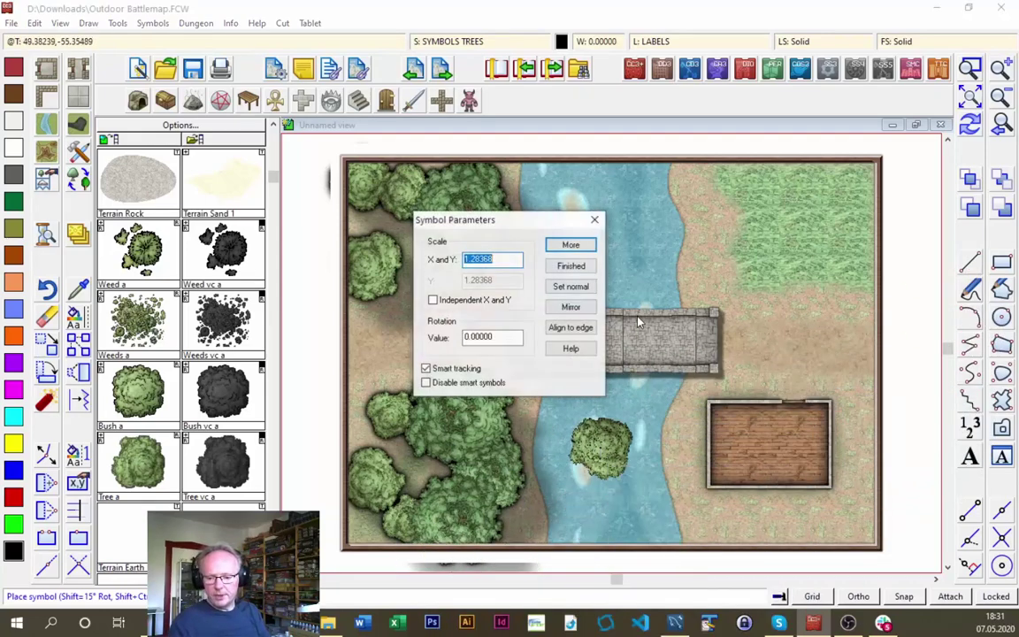
pyautogui.click(572, 267)
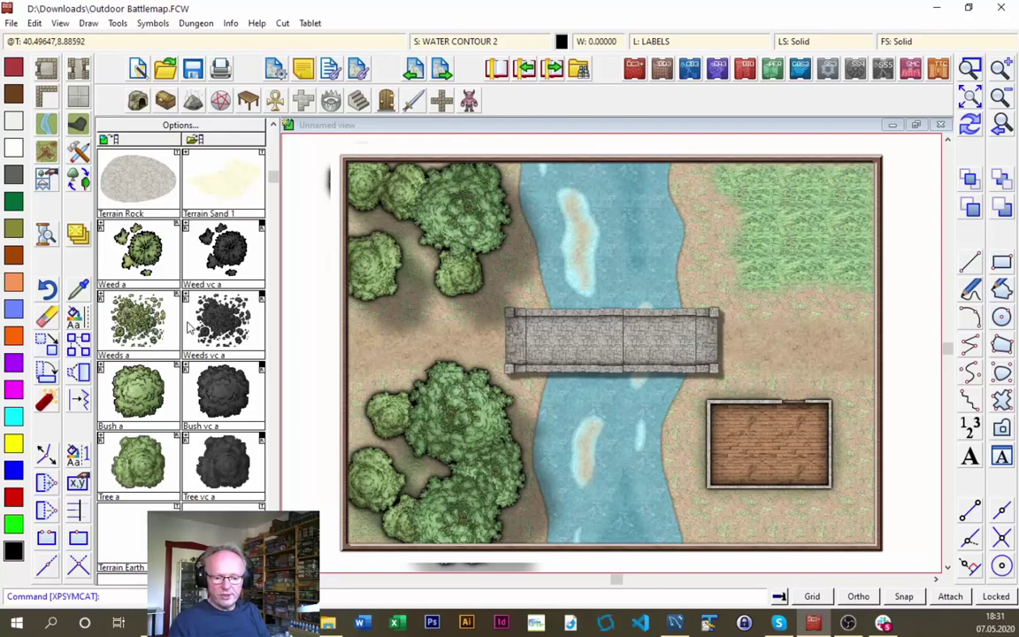
# Scatter Bush a symbols among the west bank trees and along the river's western edge
pyautogui.click(139, 398)
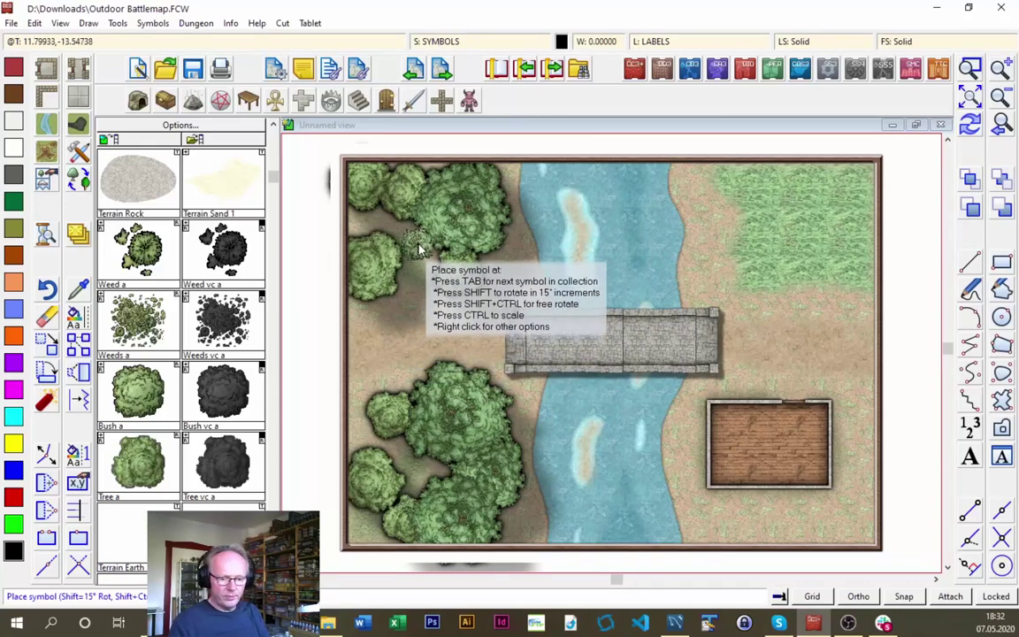
pyautogui.click(389, 227)
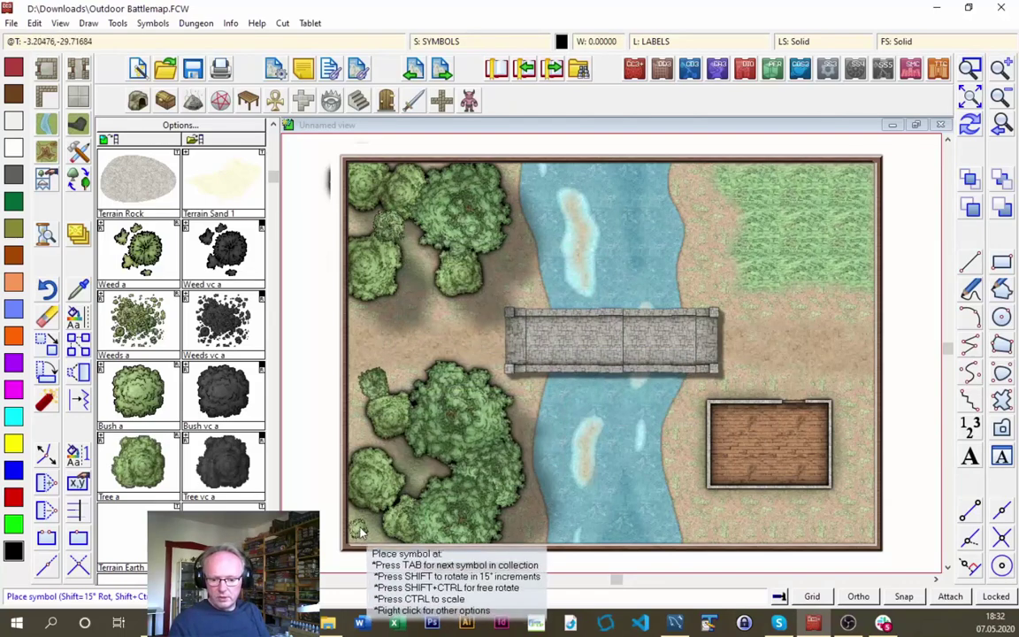
pyautogui.click(526, 270)
pyautogui.click(529, 424)
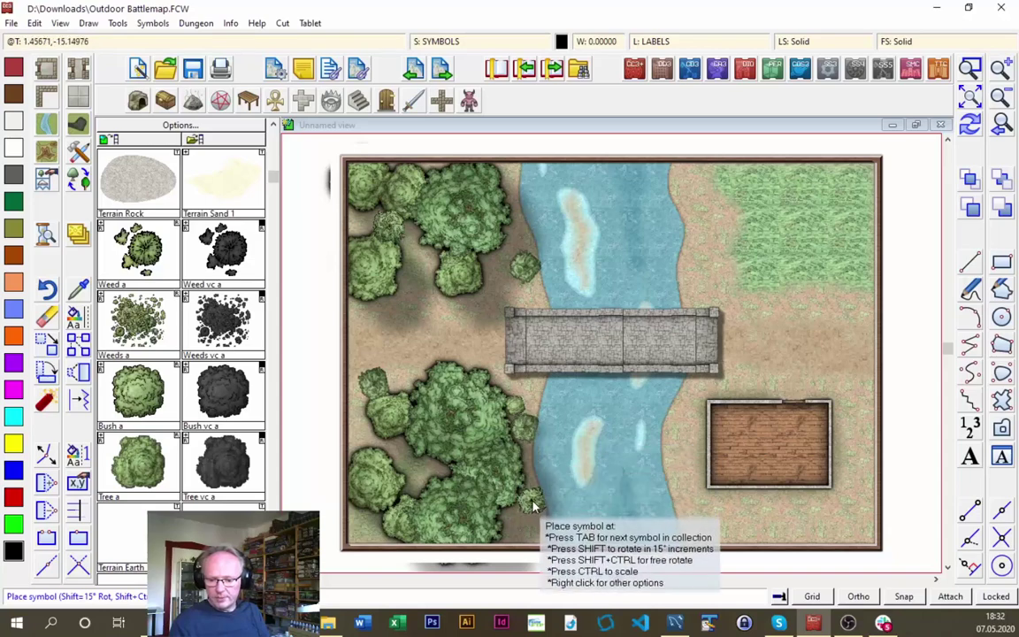
pyautogui.click(536, 517)
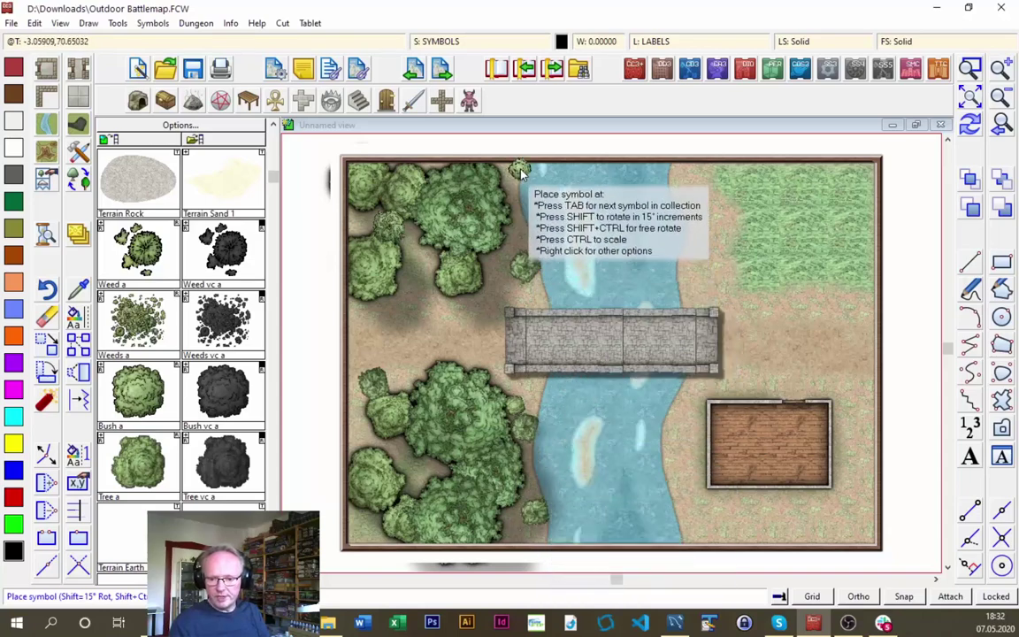
pyautogui.click(511, 185)
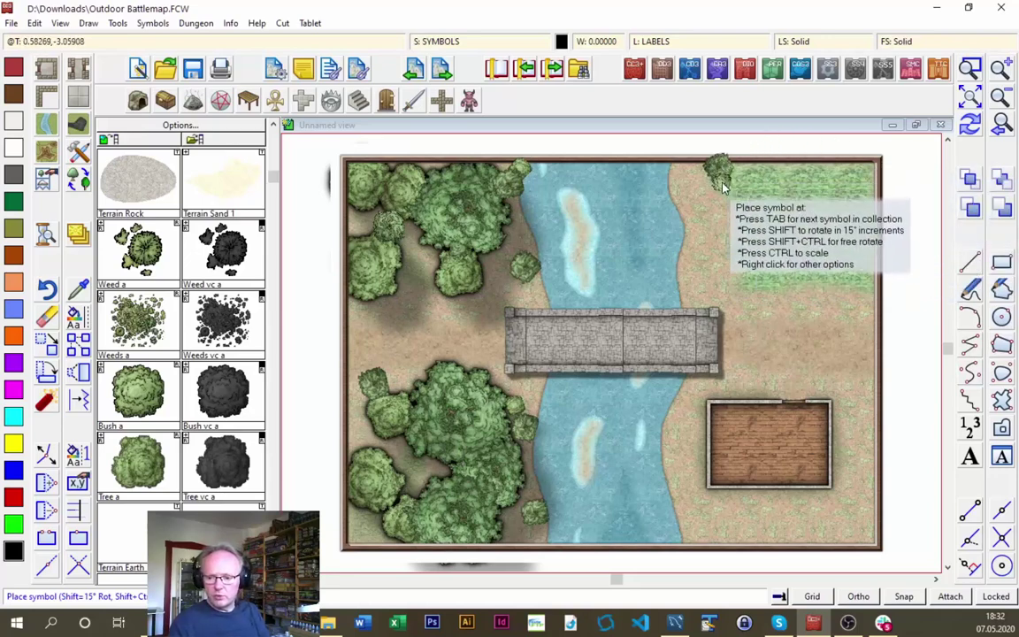
# Line the northeast grass field's west and south edges with Bush a symbols, leaving a southern gap, and add two on the east riverbank
pyautogui.click(718, 170)
pyautogui.click(717, 194)
pyautogui.click(718, 236)
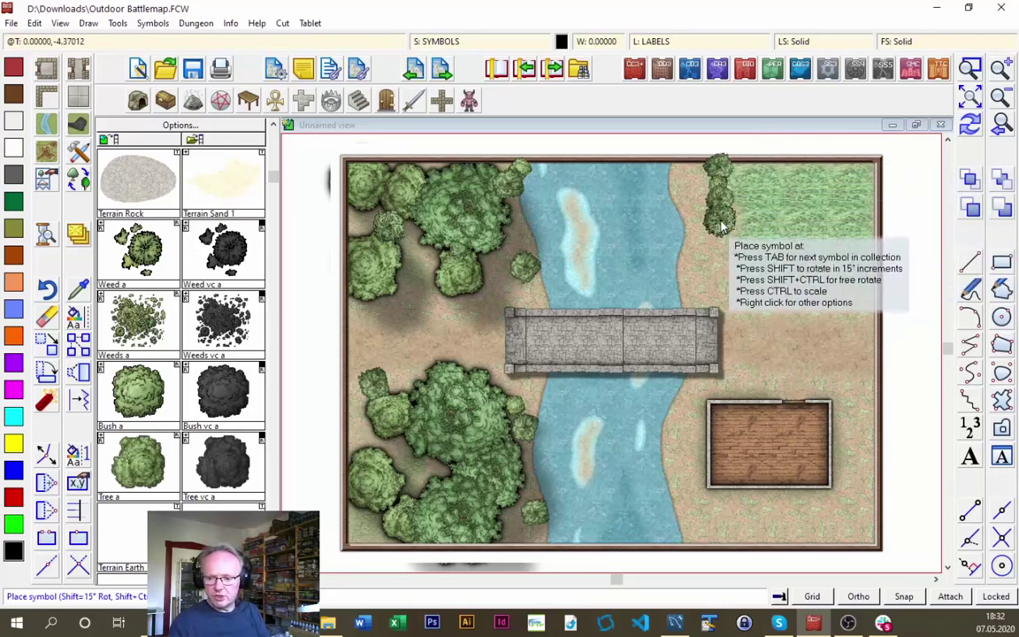
pyautogui.click(722, 252)
pyautogui.click(721, 267)
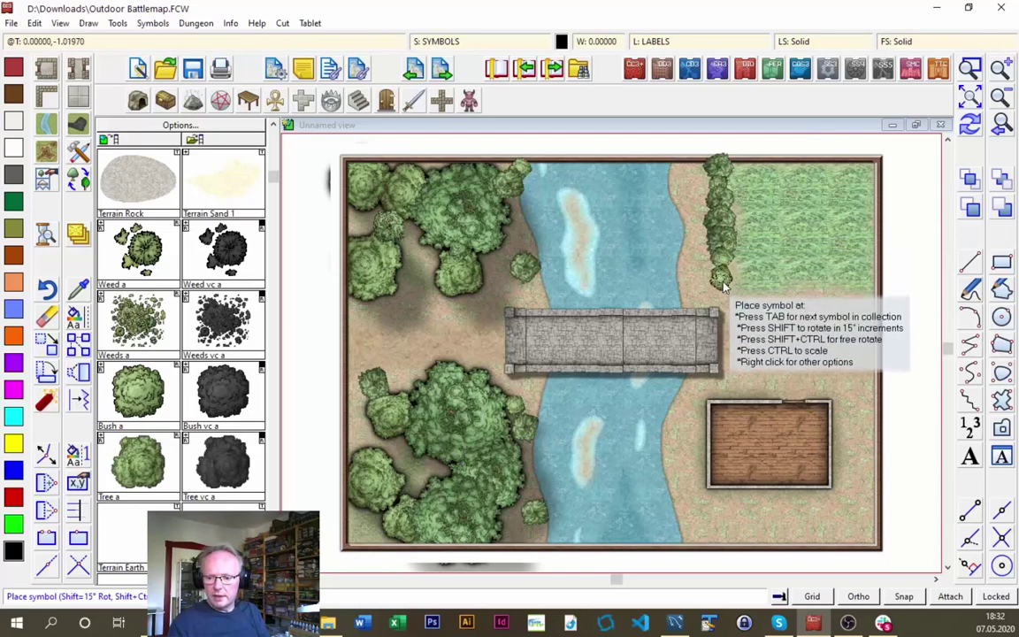
pyautogui.click(756, 276)
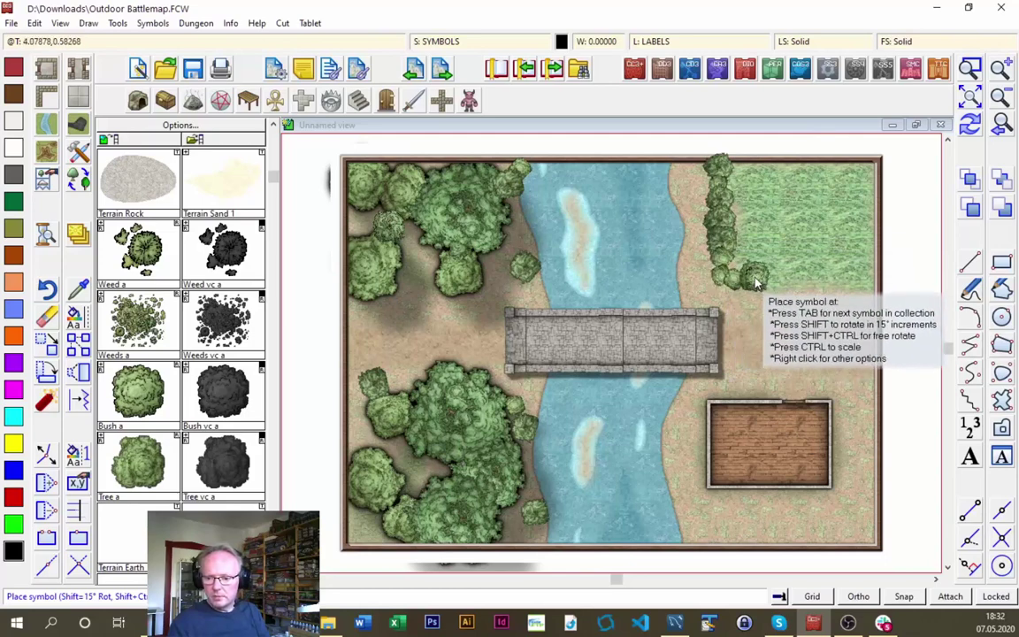
pyautogui.click(809, 281)
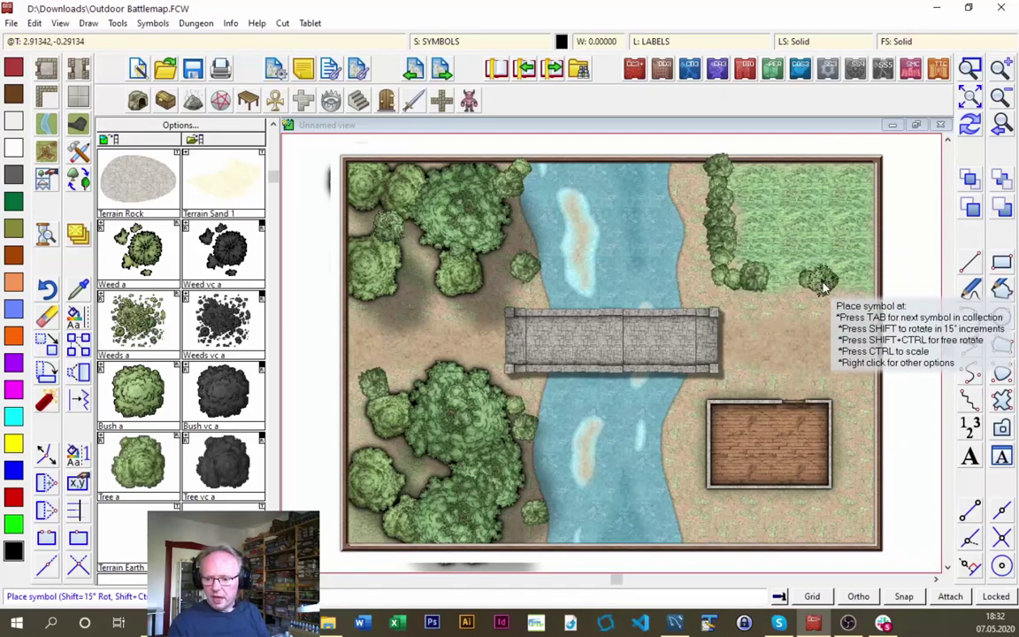
pyautogui.click(875, 283)
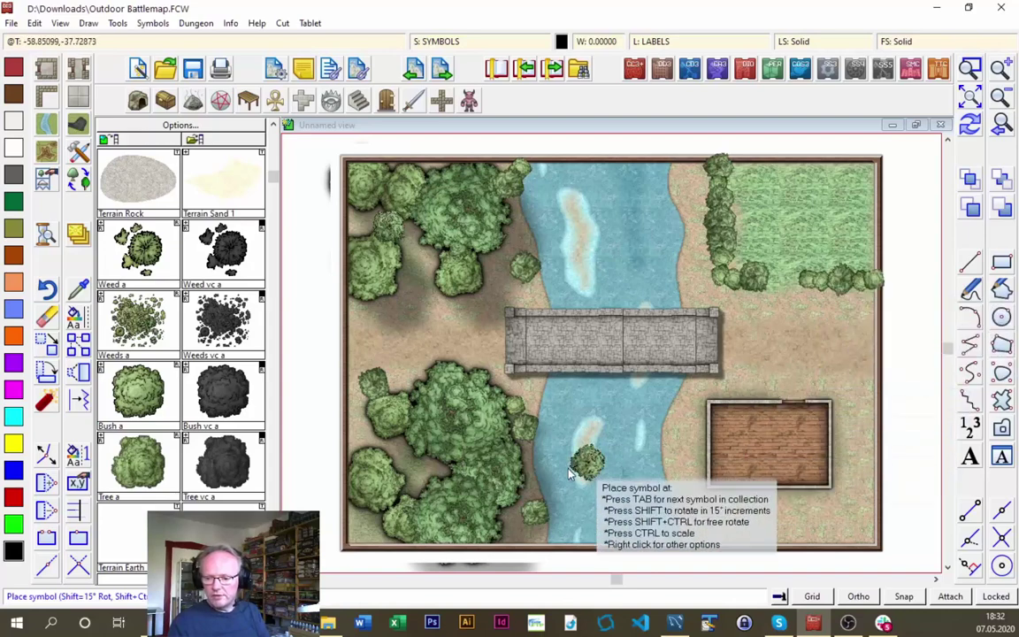
pyautogui.click(680, 404)
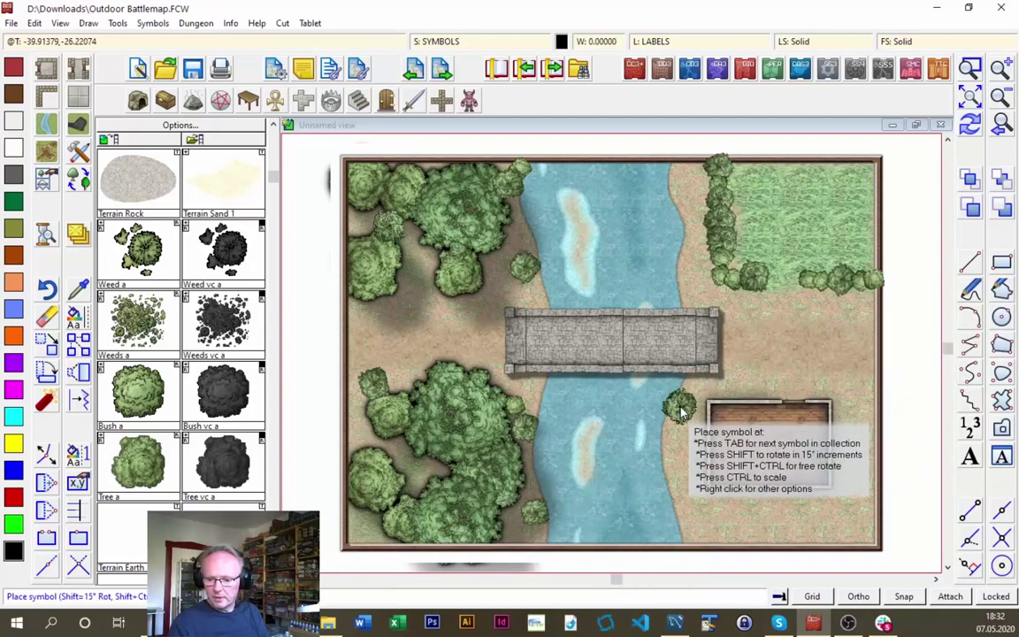
pyautogui.click(692, 530)
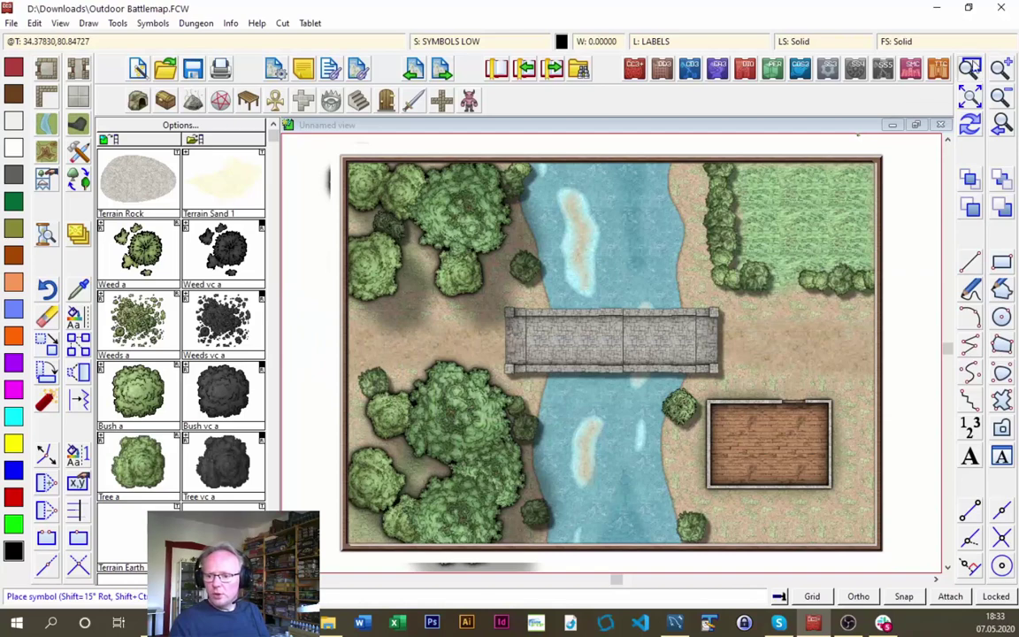
# Make SYMBOLS FLAT the current sheet for placing the weed symbols
pyautogui.click(969, 68)
pyautogui.click(768, 329)
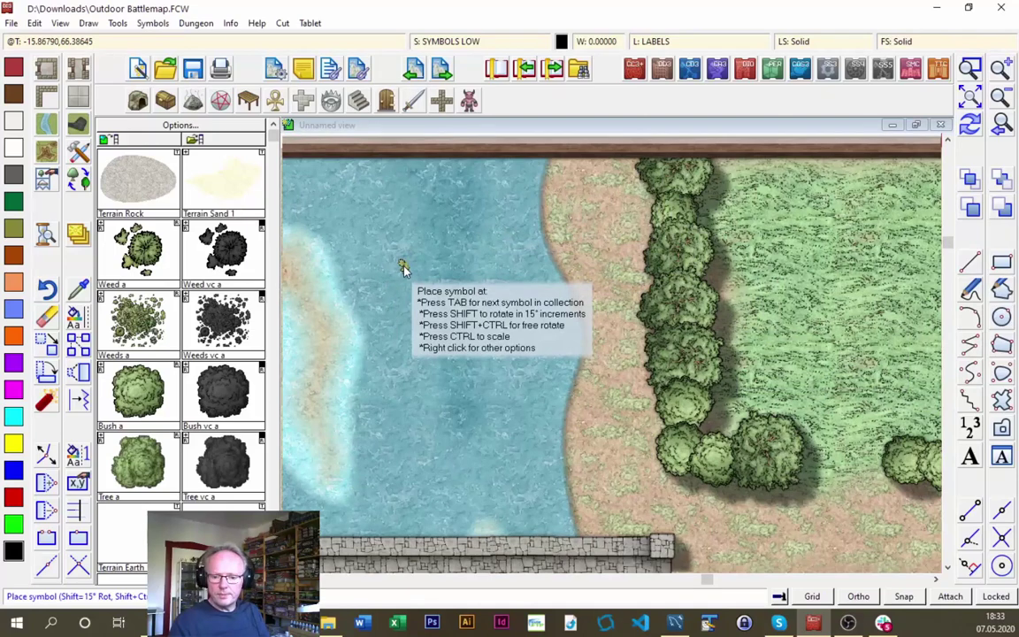
pyautogui.click(444, 44)
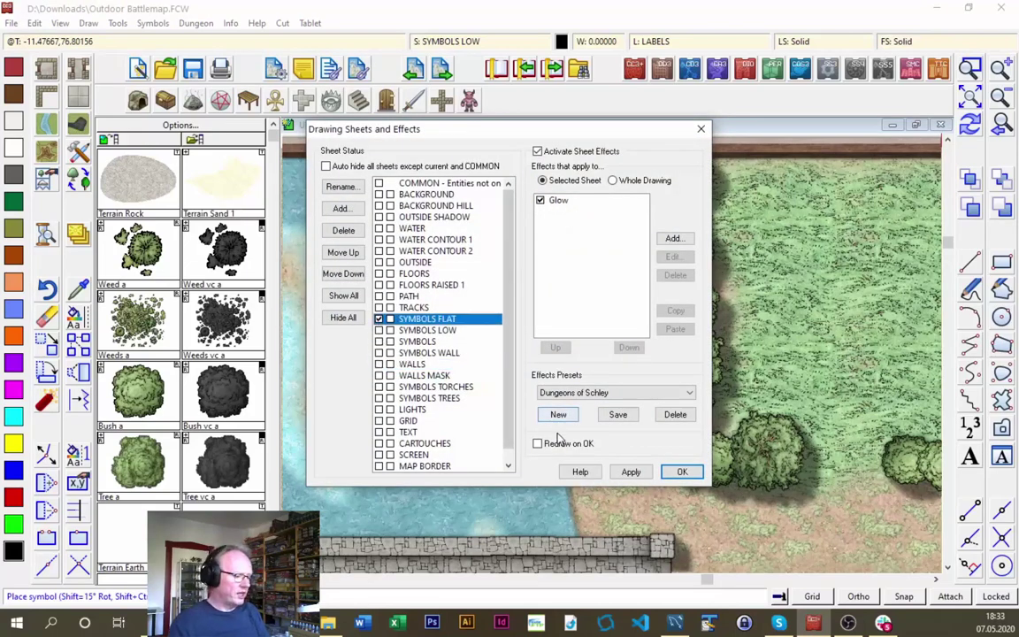
pyautogui.click(682, 472)
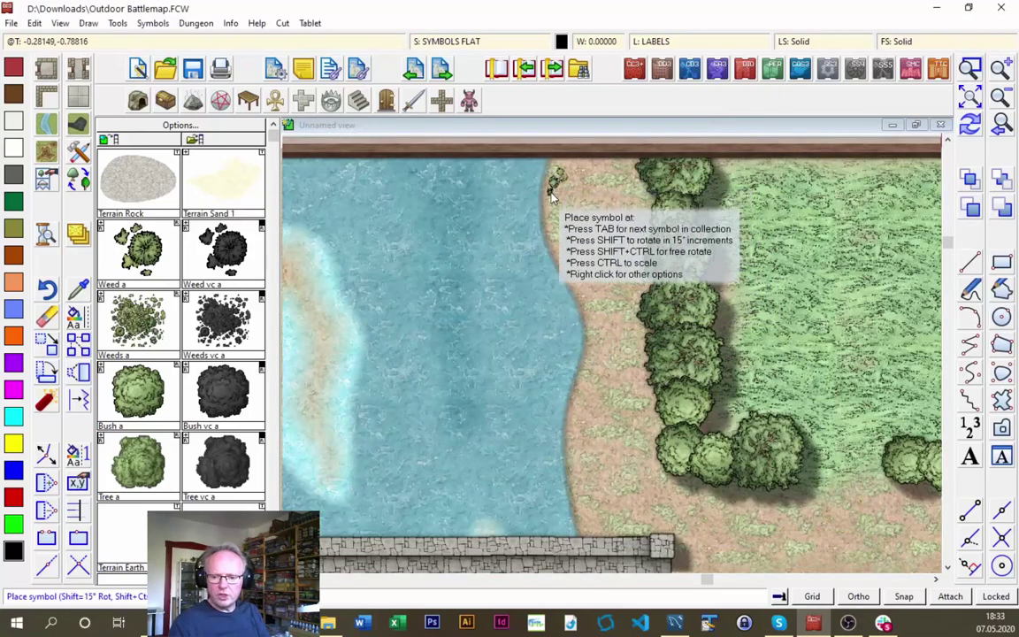
# Line the east riverbank with Weed a symbols from the map's north border down to the bridge
pyautogui.click(550, 217)
pyautogui.click(550, 240)
pyautogui.click(557, 258)
pyautogui.click(572, 281)
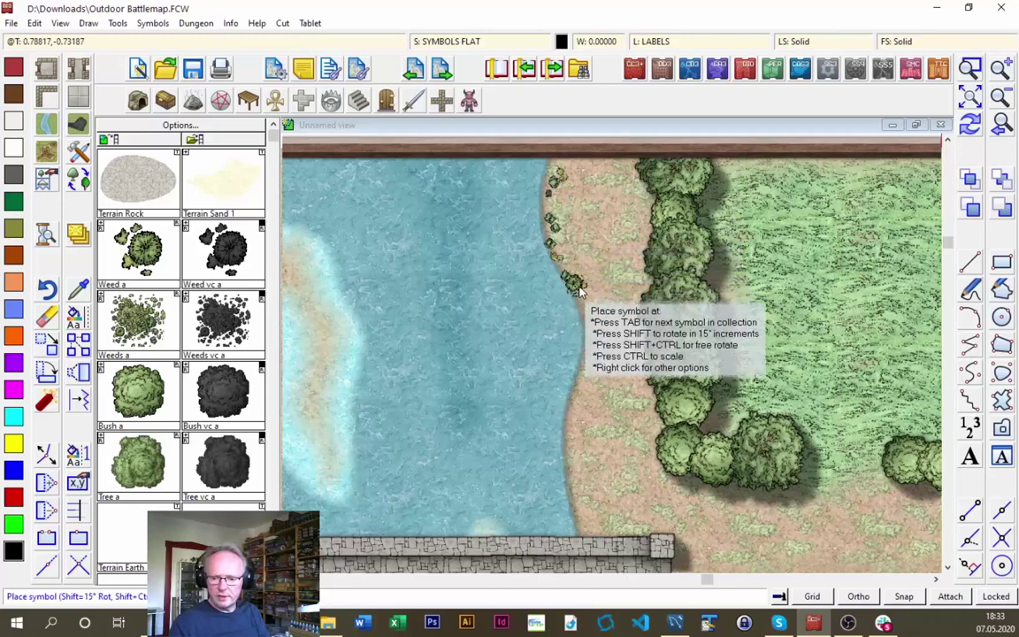
pyautogui.rightClick(589, 320)
pyautogui.click(575, 246)
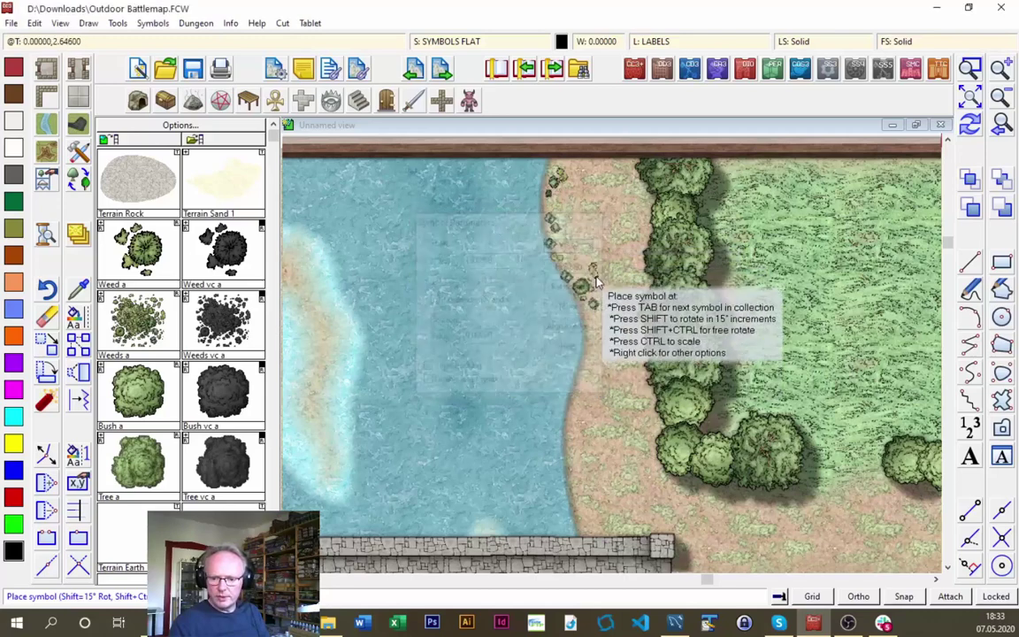
pyautogui.click(586, 374)
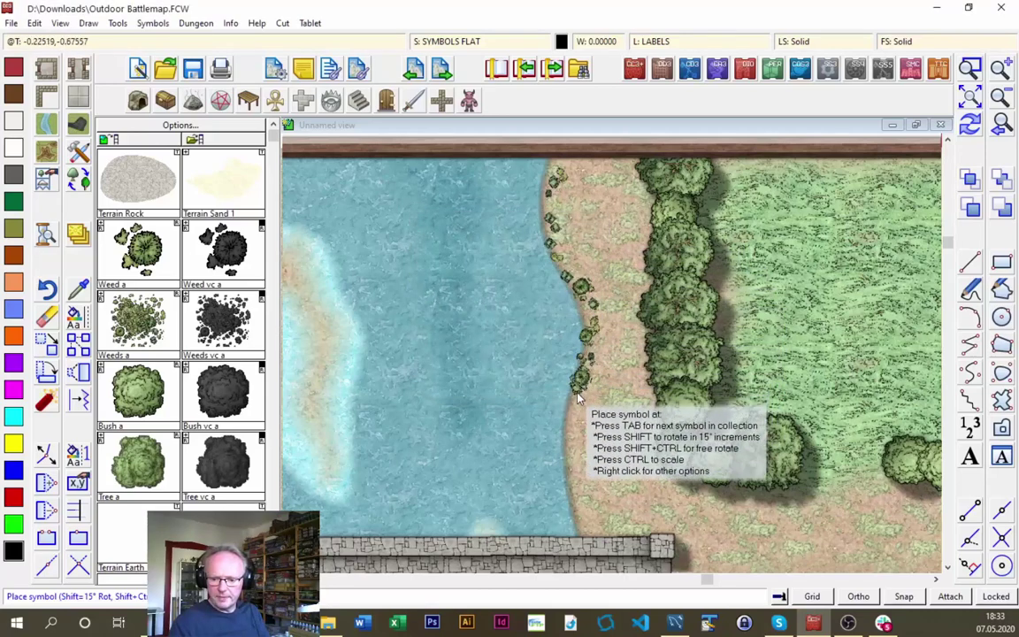
pyautogui.click(584, 396)
pyautogui.click(578, 422)
pyautogui.click(576, 447)
pyautogui.click(578, 491)
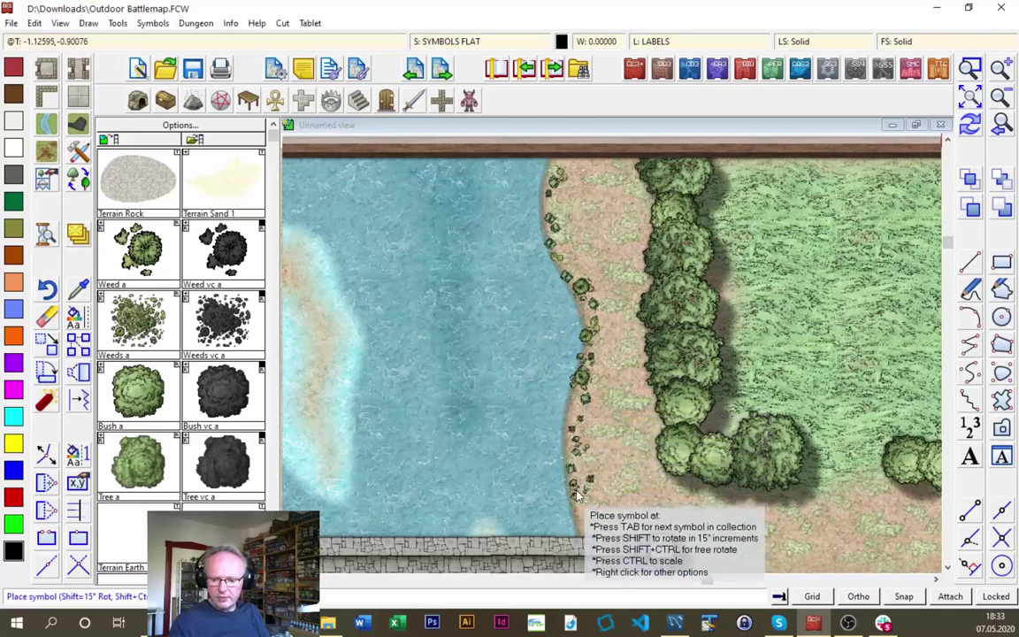
pyautogui.click(582, 507)
pyautogui.click(581, 524)
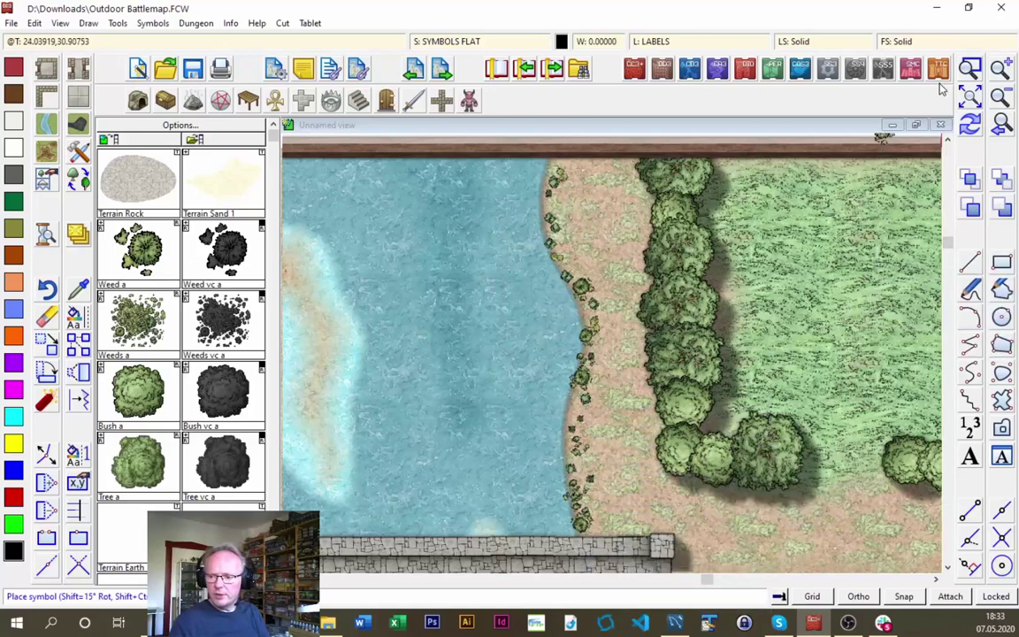
pyautogui.click(592, 541)
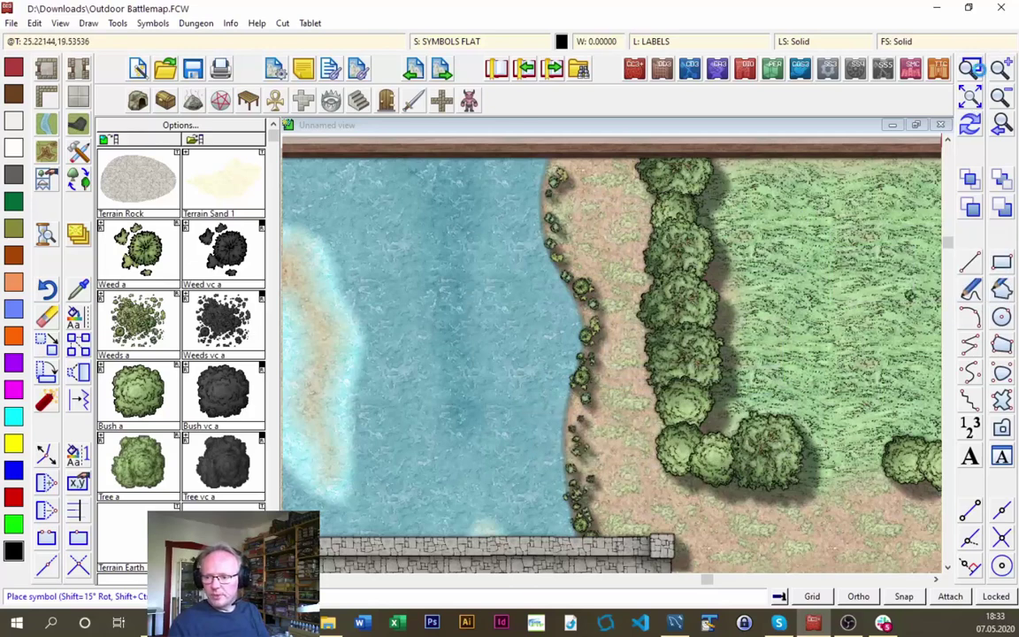
# Line the east riverbank south of the bridge with Weed a symbols, between and around the two bushes
pyautogui.click(970, 68)
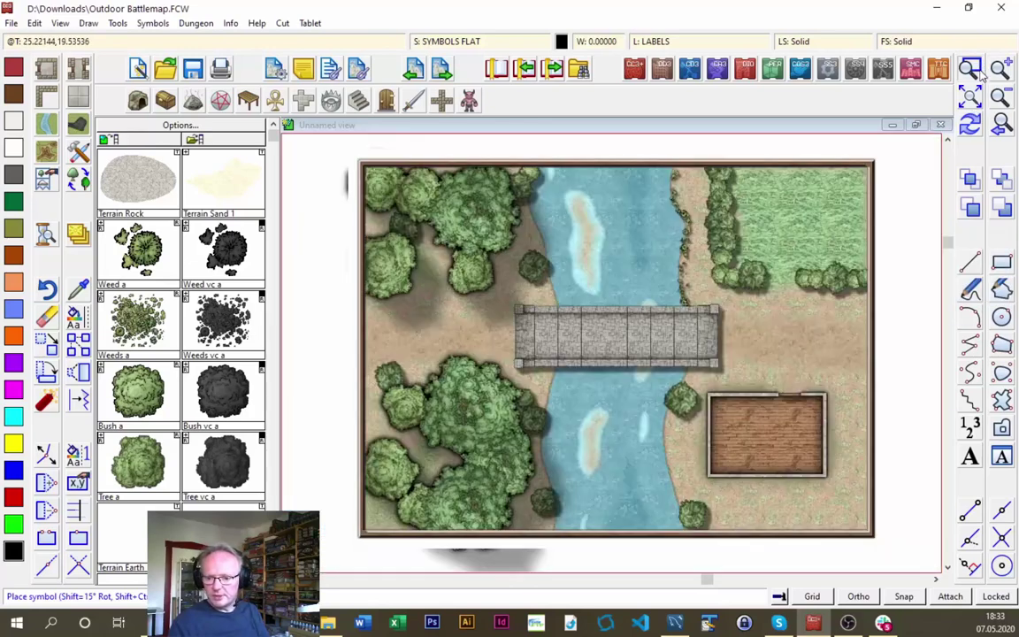
pyautogui.click(749, 541)
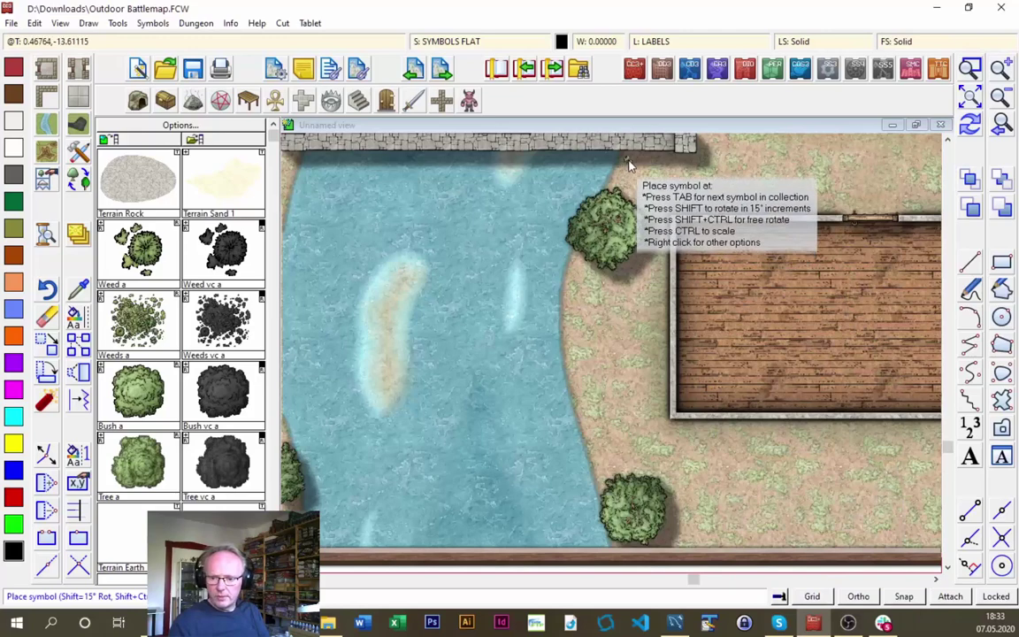
pyautogui.click(568, 265)
pyautogui.click(564, 288)
pyautogui.click(563, 305)
pyautogui.click(566, 328)
pyautogui.click(569, 344)
pyautogui.click(573, 359)
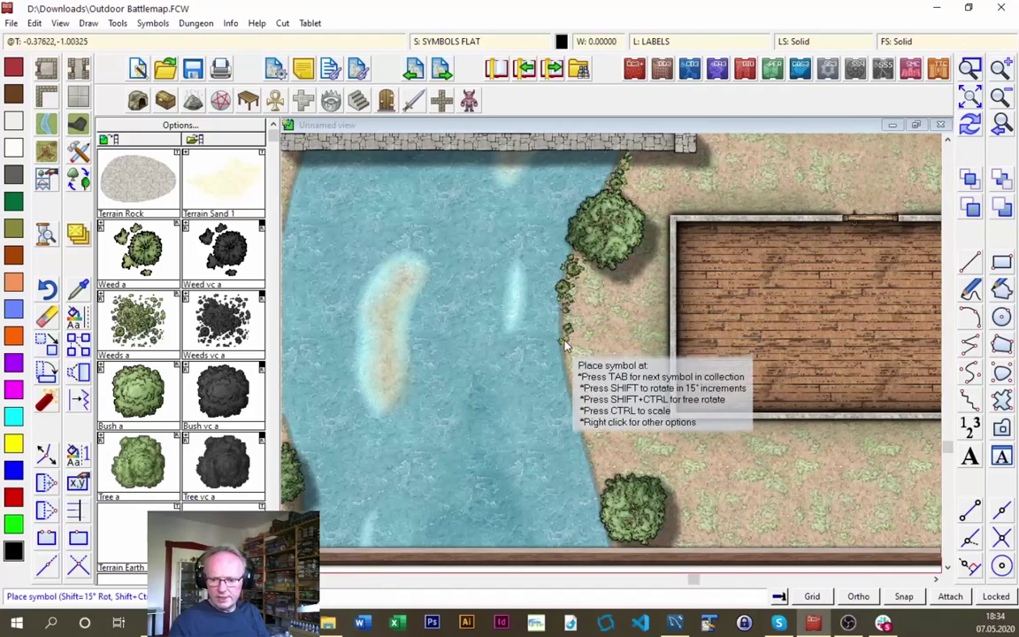
pyautogui.click(574, 383)
pyautogui.click(586, 405)
pyautogui.click(601, 440)
pyautogui.click(601, 469)
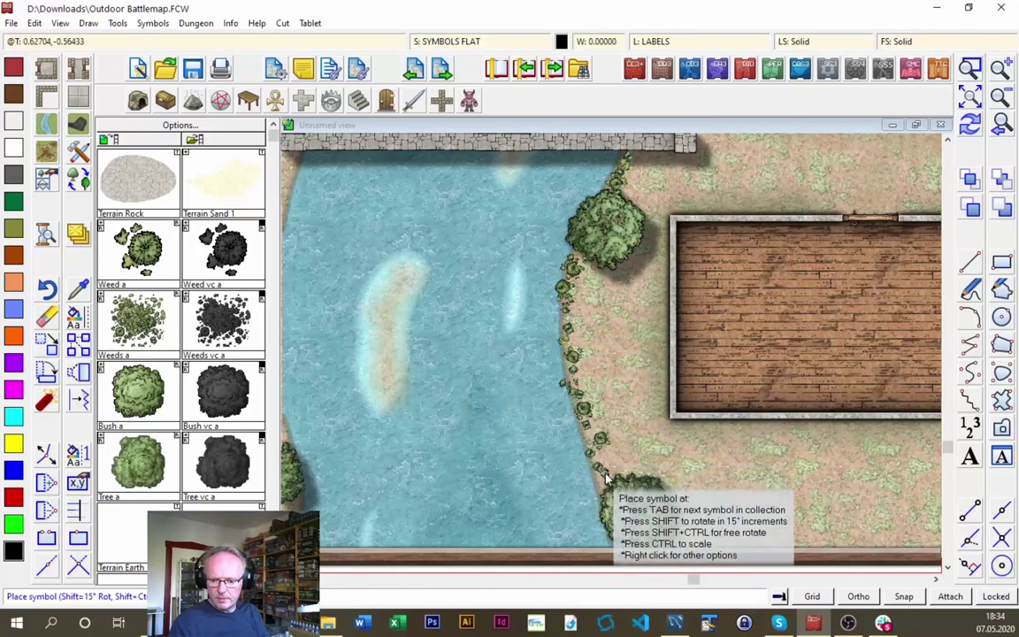
# Scatter Weed a symbols along the outside of the building's west and south walls
pyautogui.click(659, 309)
pyautogui.click(658, 363)
pyautogui.click(653, 405)
pyautogui.click(687, 437)
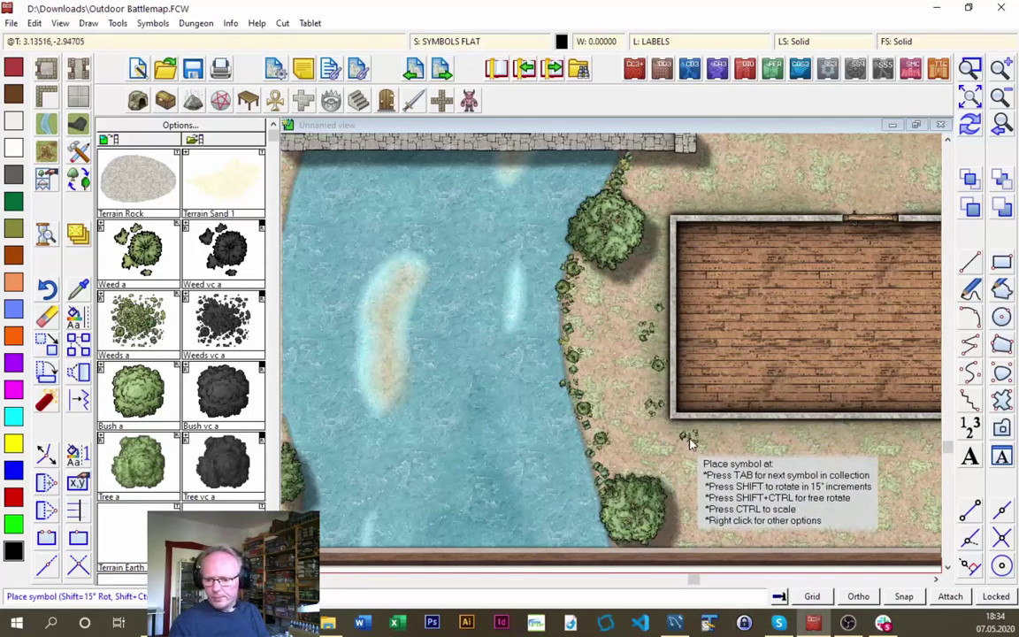
pyautogui.click(742, 431)
pyautogui.click(795, 426)
pyautogui.click(834, 432)
pyautogui.click(879, 432)
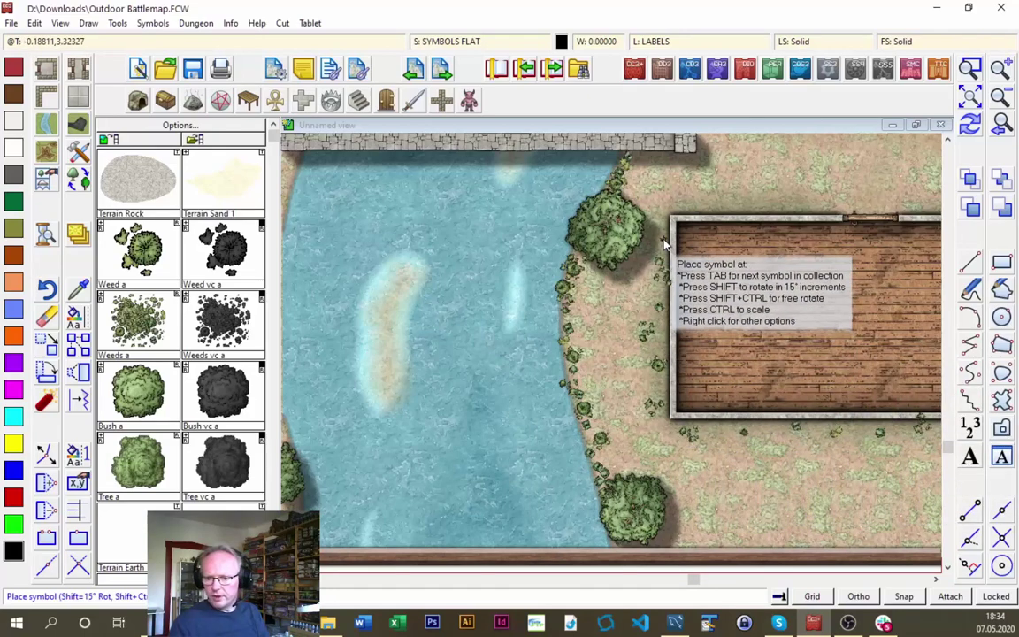
# Place a row of Weed a symbols along the building's north wall, west of the door
pyautogui.click(691, 205)
pyautogui.click(703, 203)
pyautogui.click(720, 201)
pyautogui.click(737, 209)
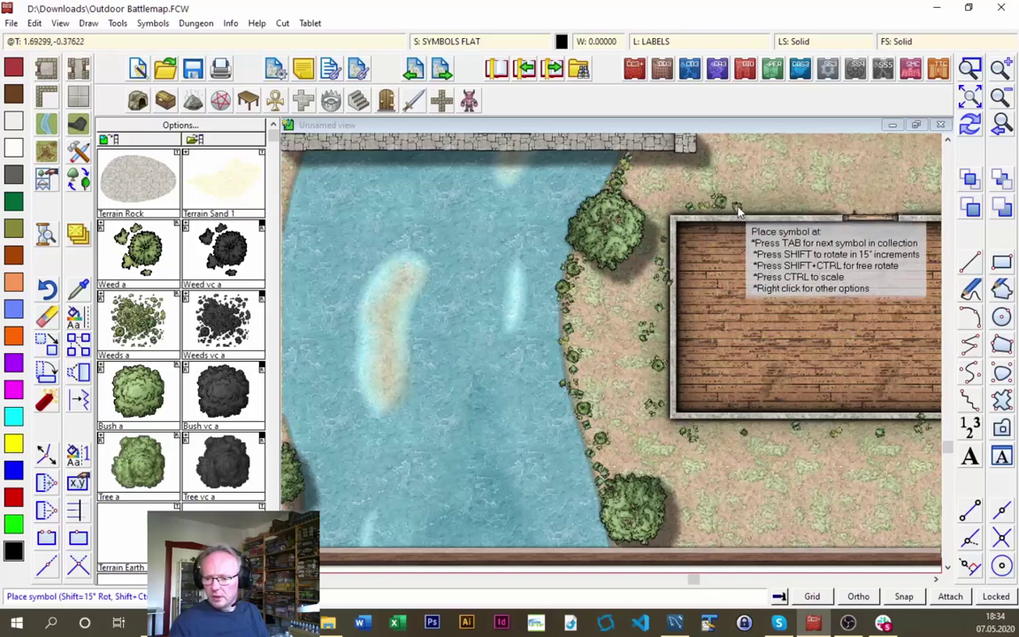
pyautogui.click(754, 207)
pyautogui.click(776, 205)
pyautogui.click(793, 208)
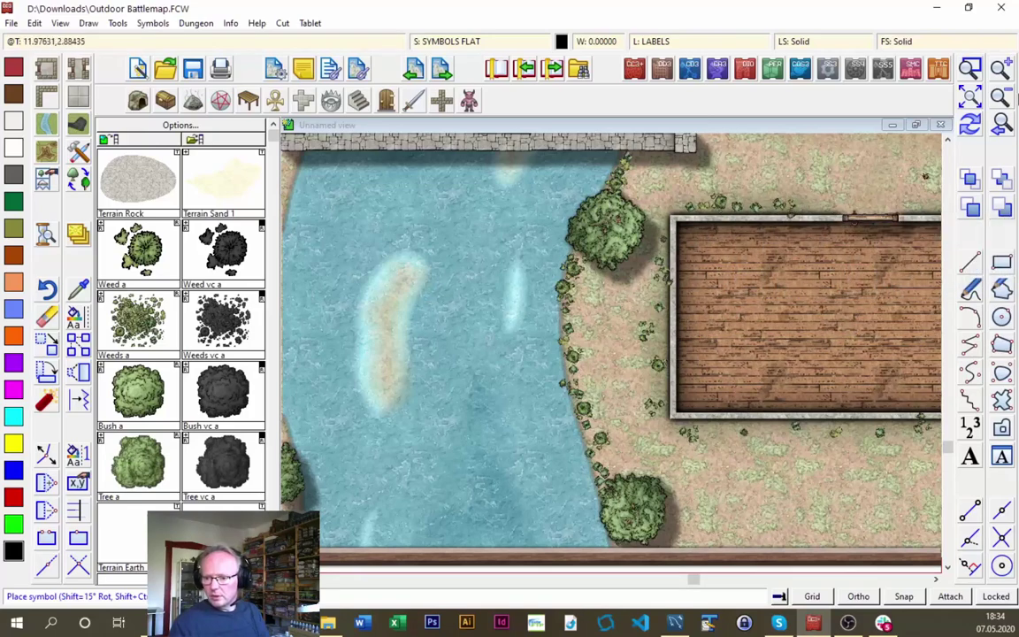
# Place Weed a symbols along the building's east wall and along the north wall east of the door
pyautogui.click(970, 127)
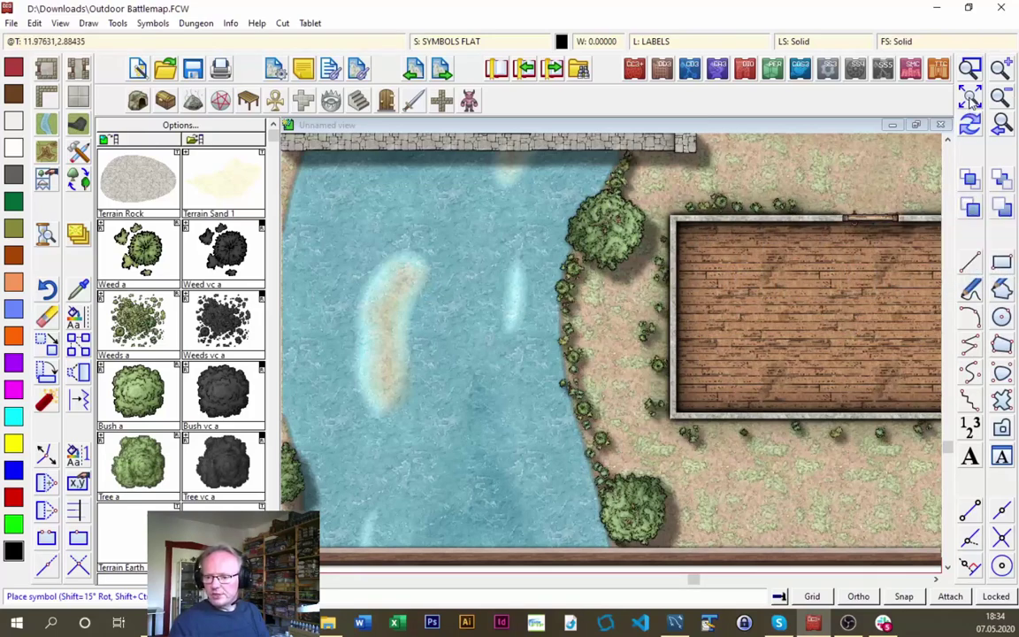
pyautogui.click(970, 97)
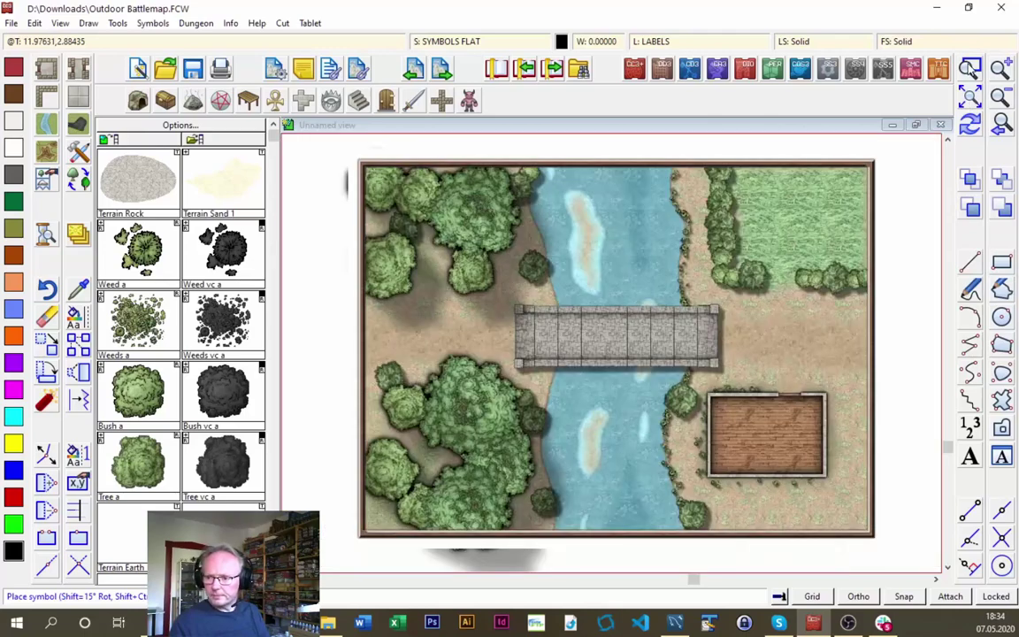
pyautogui.click(854, 480)
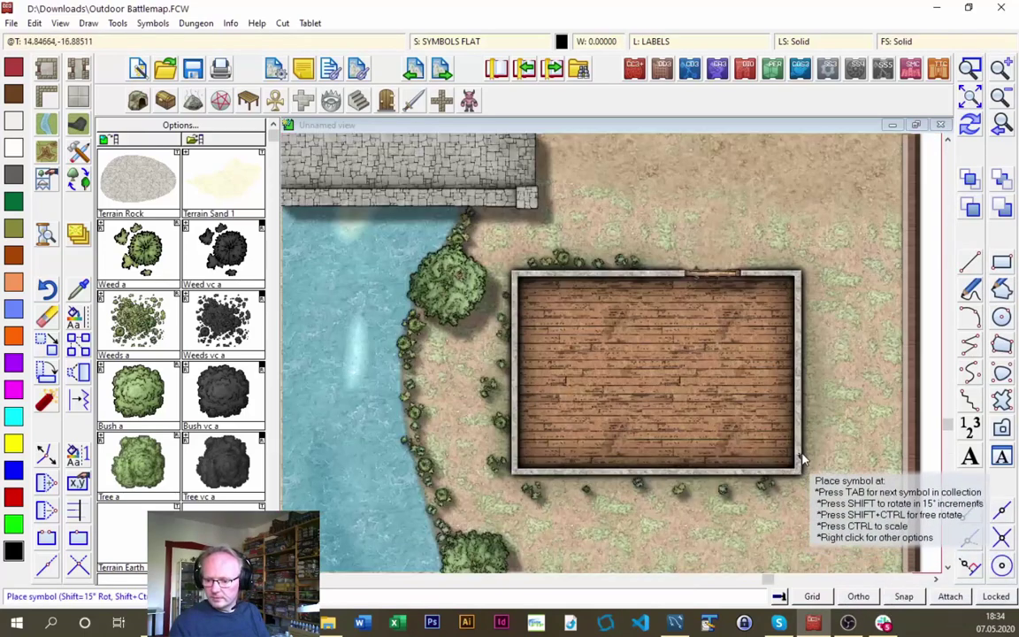
pyautogui.click(810, 416)
pyautogui.click(812, 380)
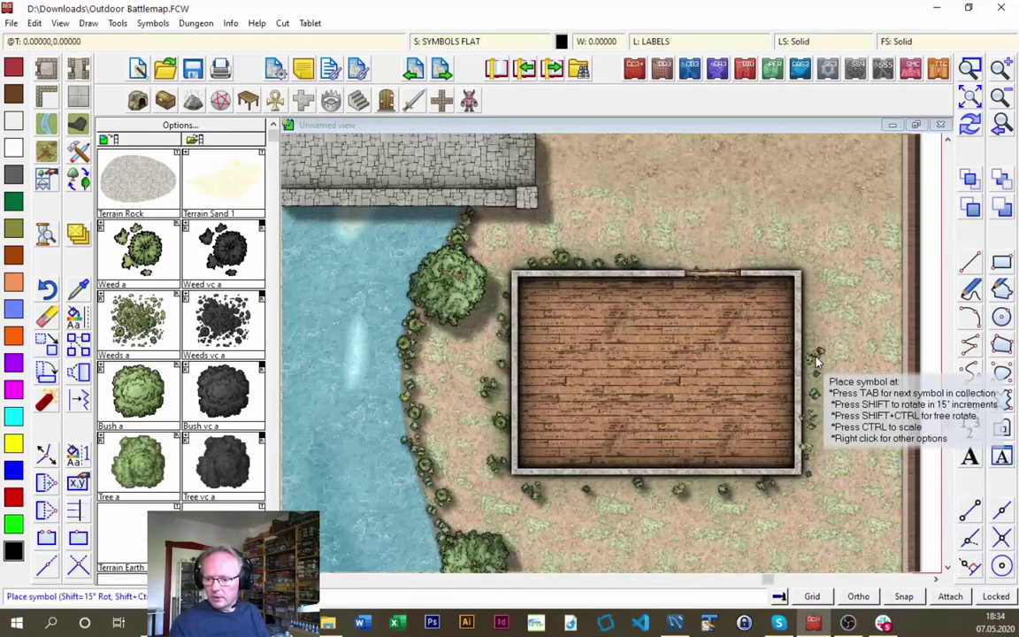
pyautogui.click(810, 345)
pyautogui.click(810, 311)
pyautogui.click(800, 272)
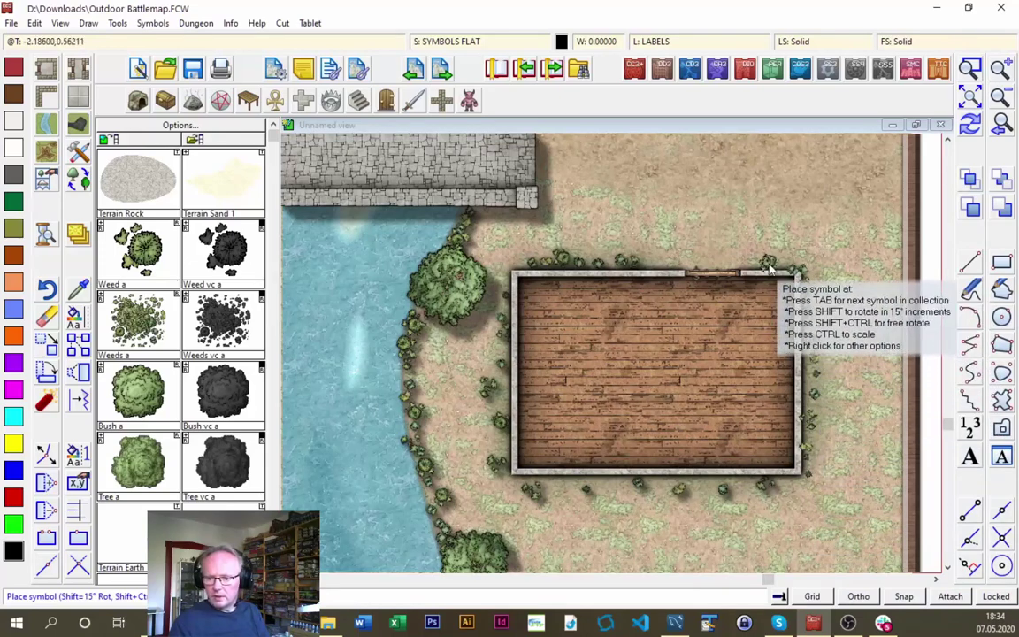
pyautogui.click(764, 265)
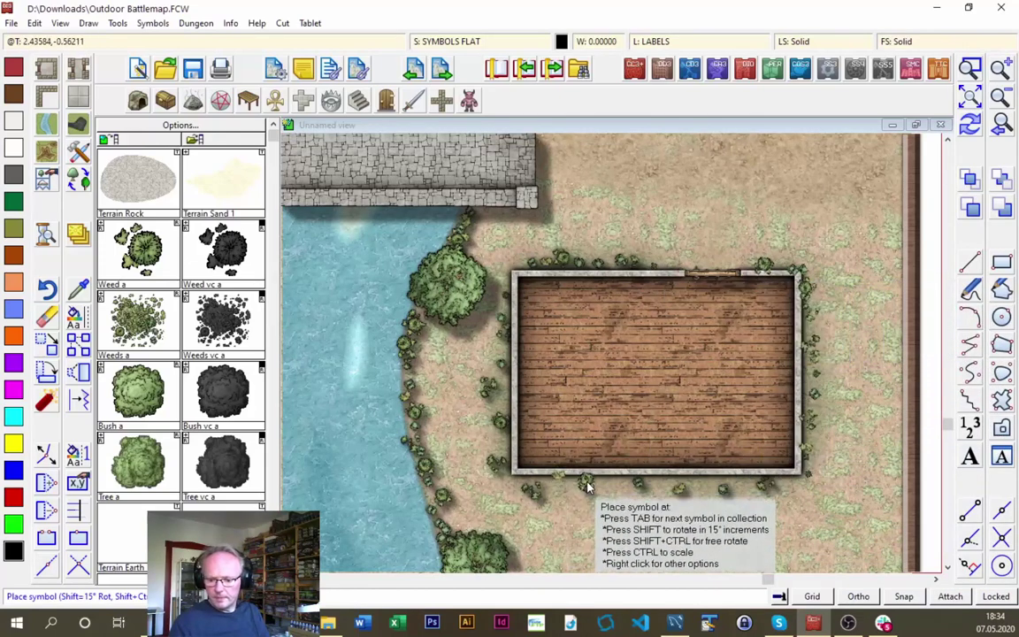
# Fill the gaps along the building's south wall with more Weed a symbols set close to the wall
pyautogui.click(620, 482)
pyautogui.click(659, 485)
pyautogui.click(703, 477)
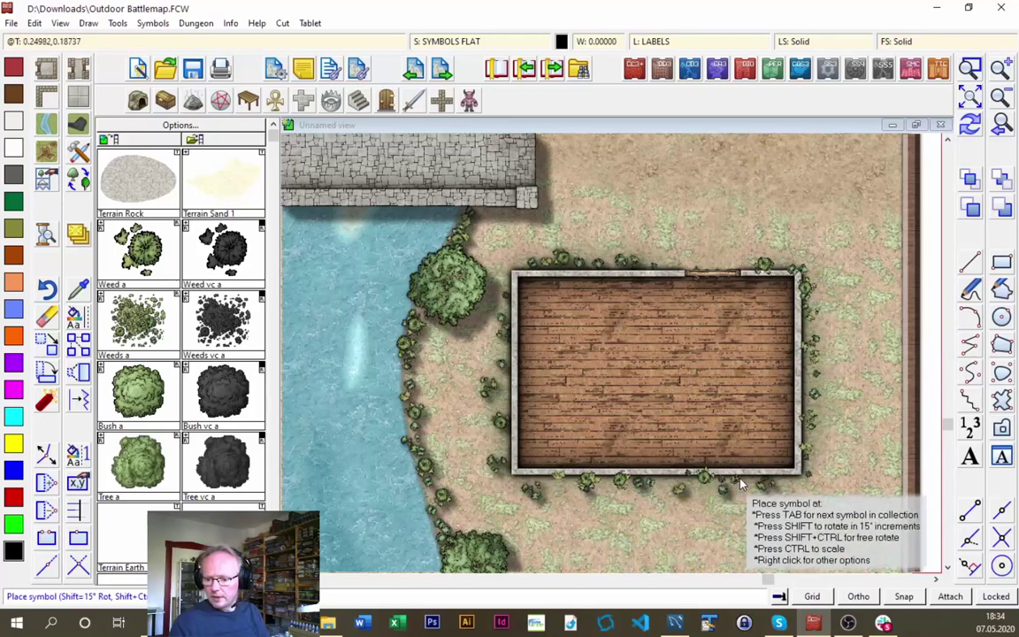
pyautogui.click(781, 476)
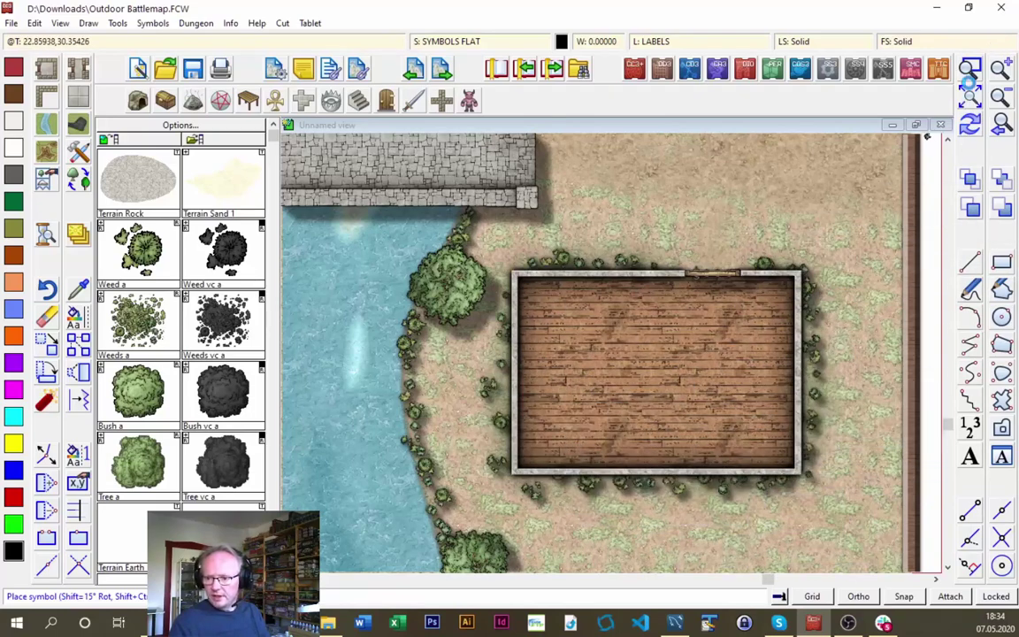
# Line the west riverbank north of the bridge with Weed a symbols, from the bush near the border down to the bridge
pyautogui.click(969, 71)
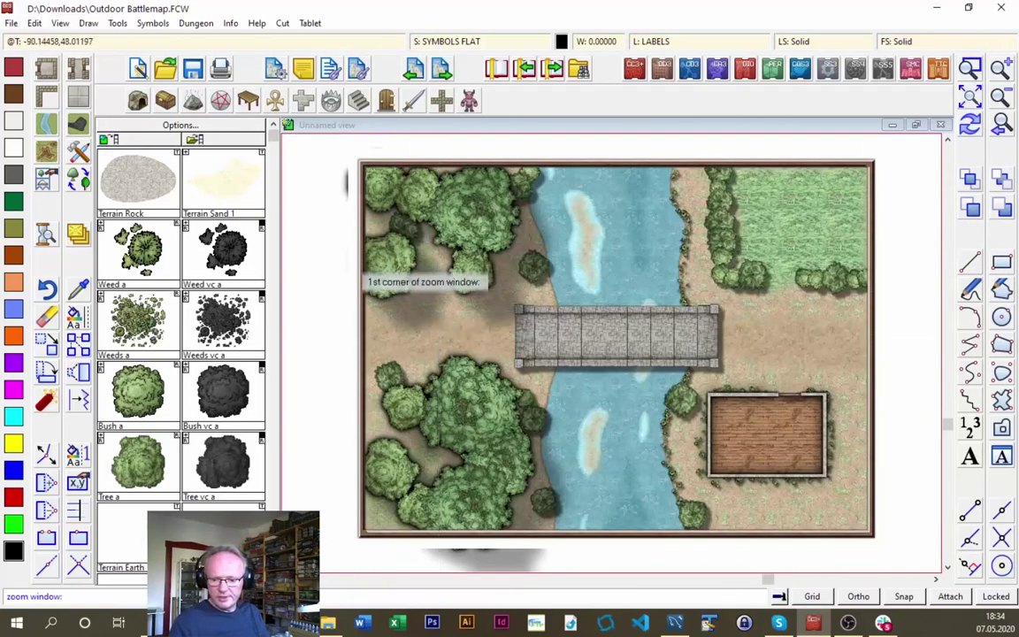
pyautogui.click(438, 160)
pyautogui.click(579, 328)
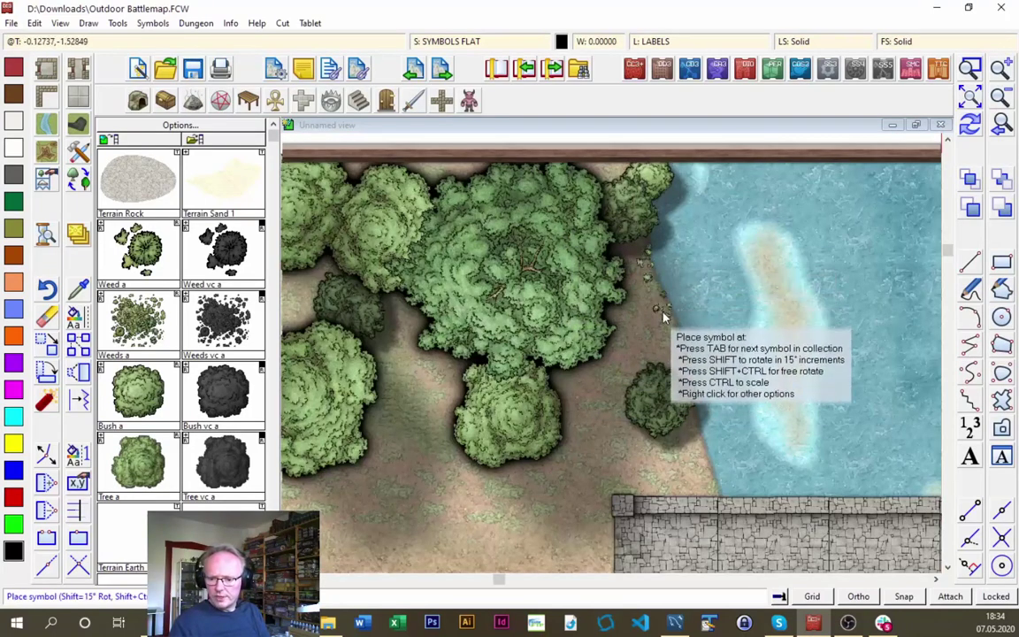
pyautogui.click(669, 344)
pyautogui.click(680, 373)
pyautogui.click(696, 421)
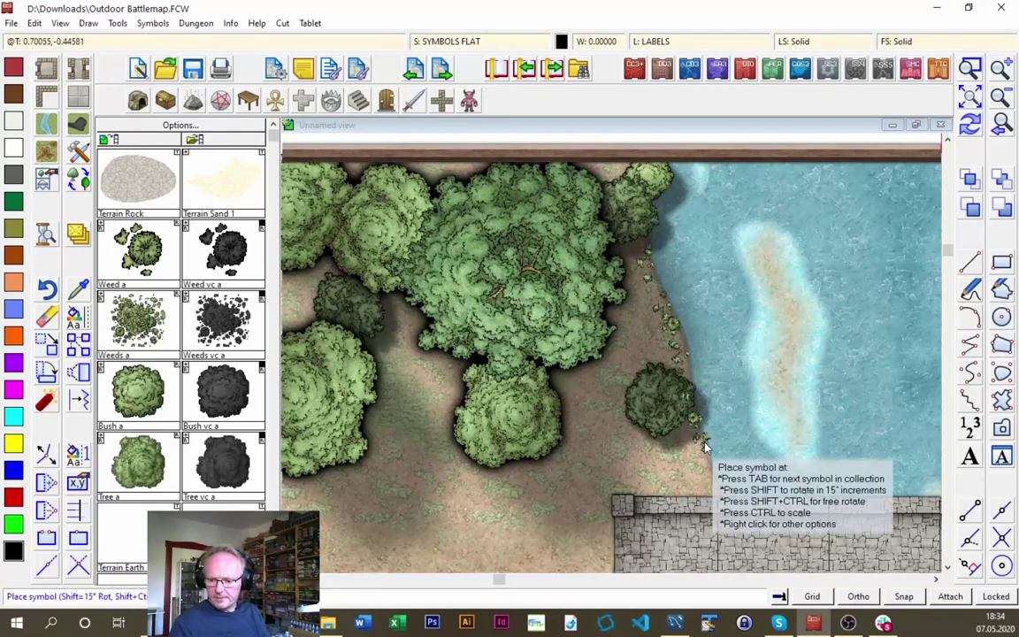
pyautogui.click(700, 458)
pyautogui.click(710, 486)
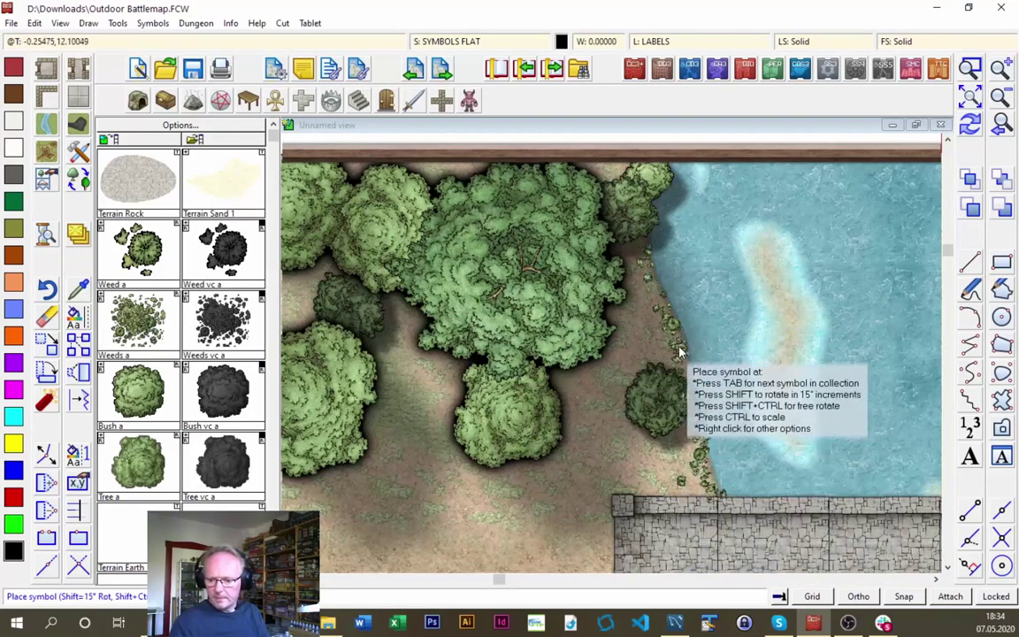
# Line the west riverbank south of the bridge with Weed a symbols, past the bushes down to the map's south border
pyautogui.click(970, 68)
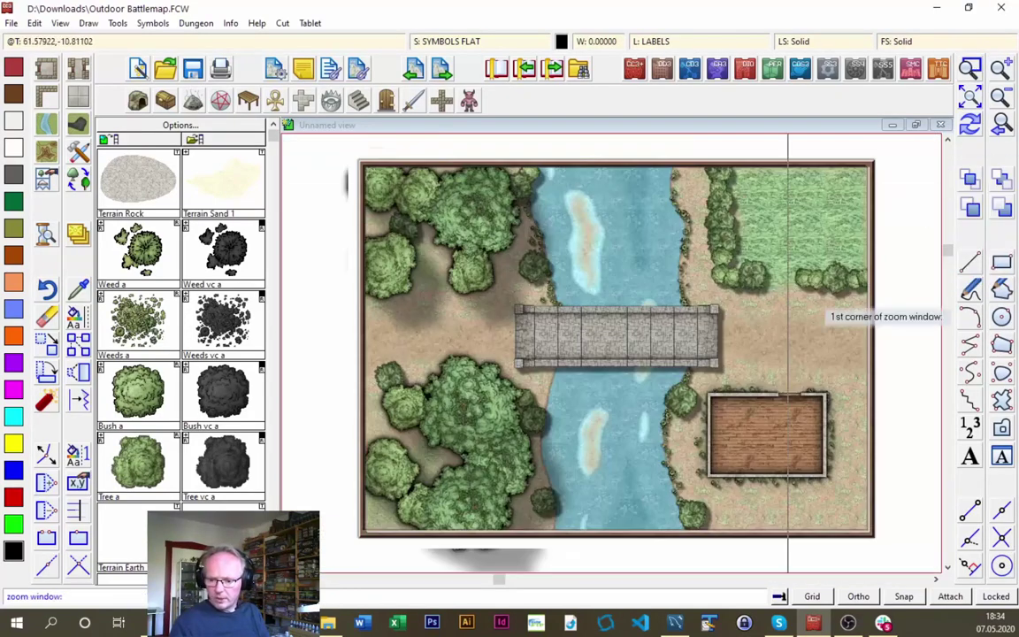
pyautogui.click(604, 539)
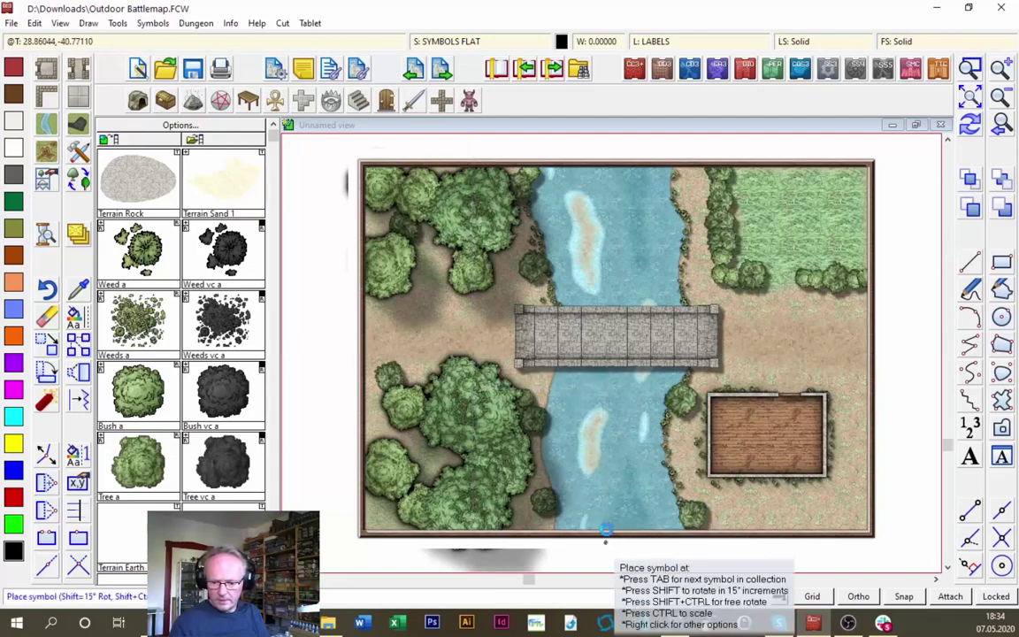
pyautogui.click(642, 182)
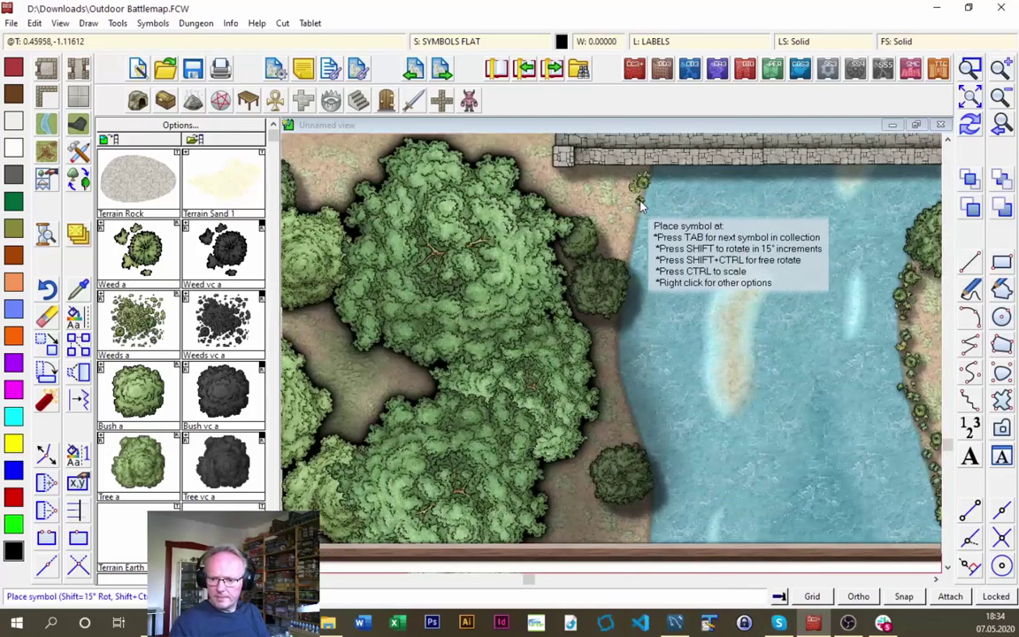
pyautogui.click(633, 240)
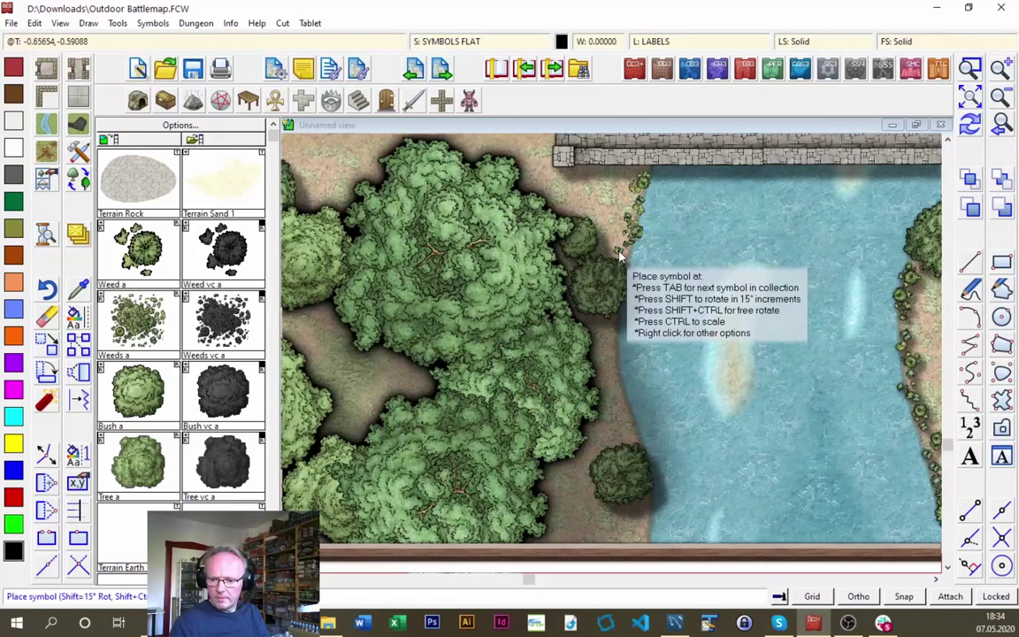
pyautogui.click(623, 269)
pyautogui.click(610, 355)
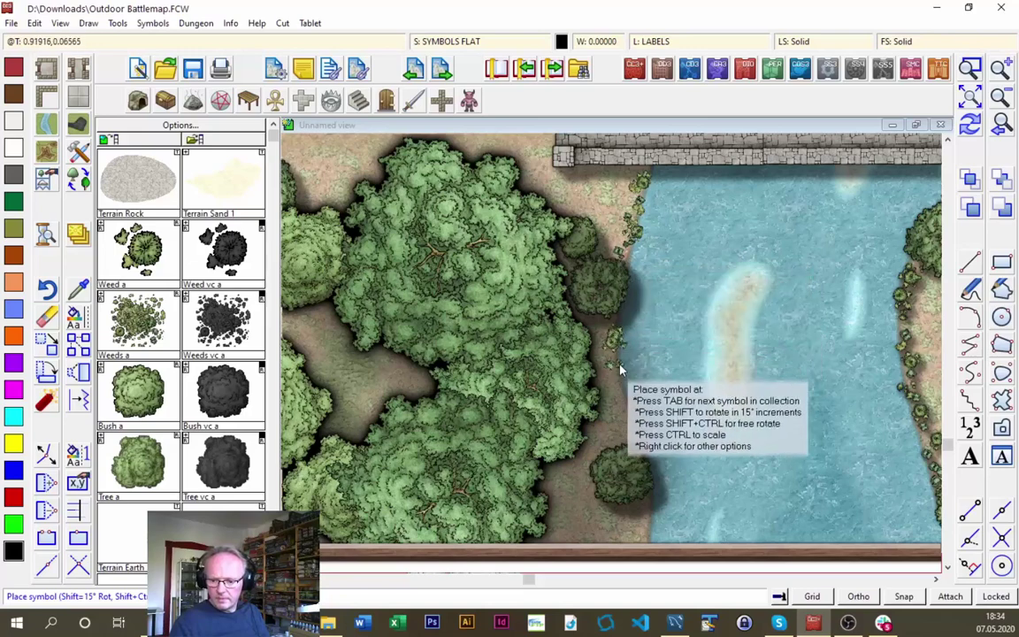
pyautogui.click(613, 380)
pyautogui.click(621, 403)
pyautogui.click(635, 430)
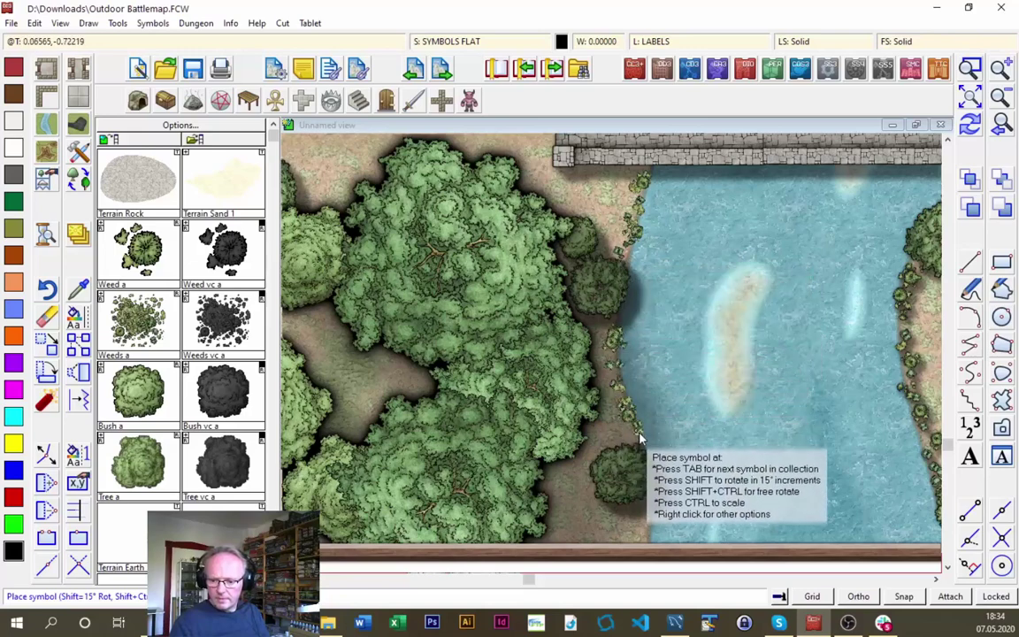
pyautogui.click(644, 447)
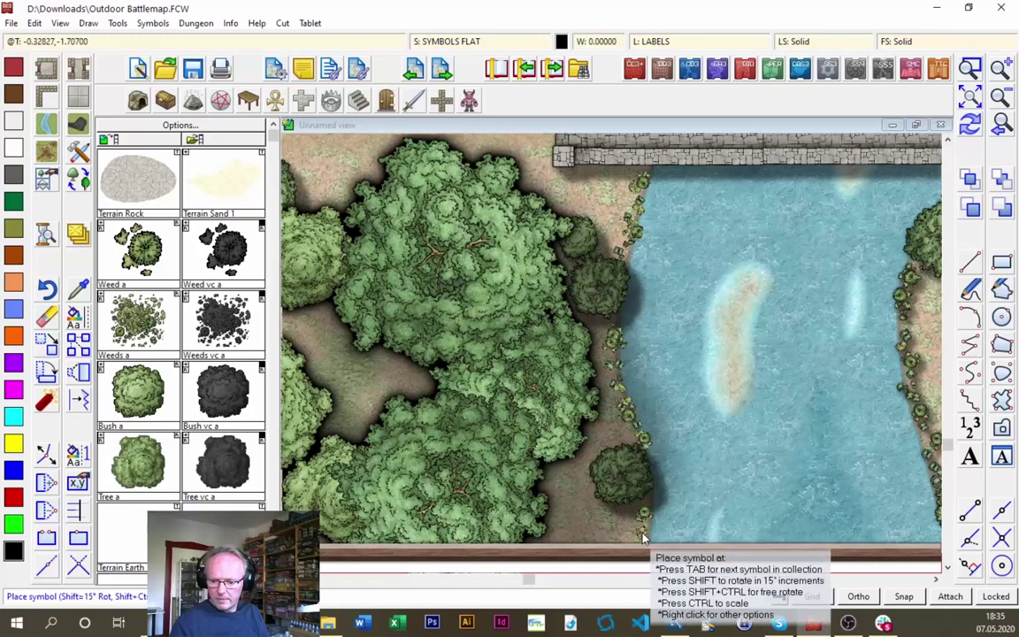
# Place one more small weed symbol on the western riverbank at the map's lower edge and end symbol placement
pyautogui.click(647, 535)
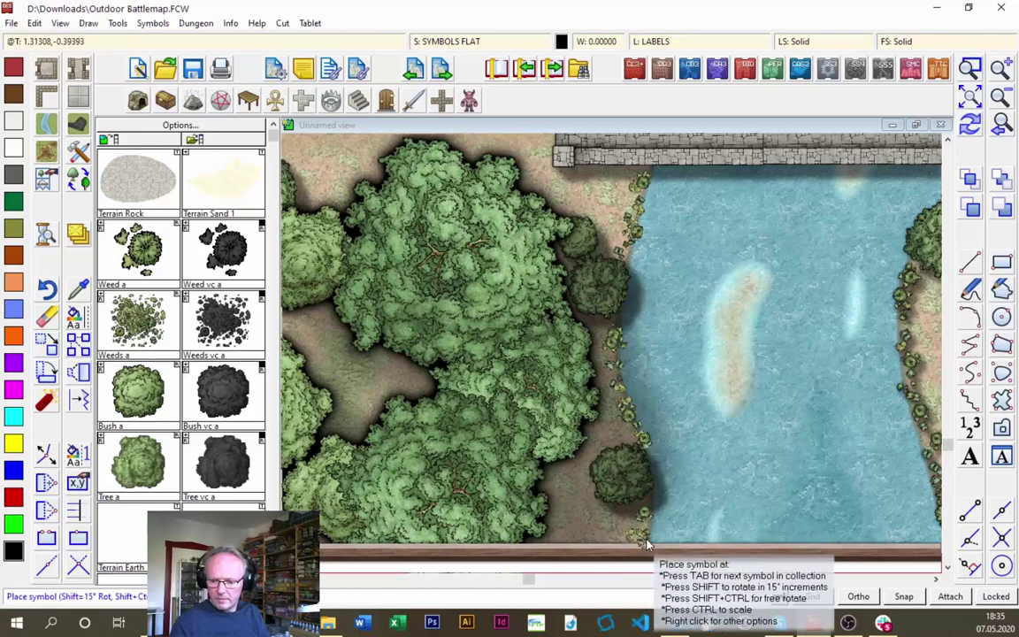
pyautogui.click(971, 125)
pyautogui.click(972, 101)
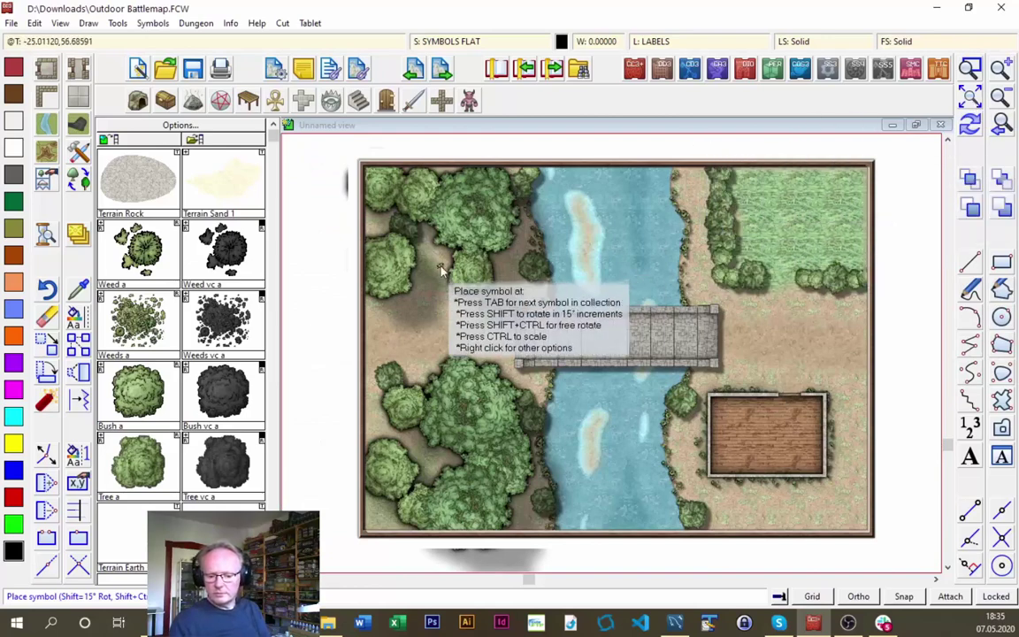
pyautogui.rightClick(566, 222)
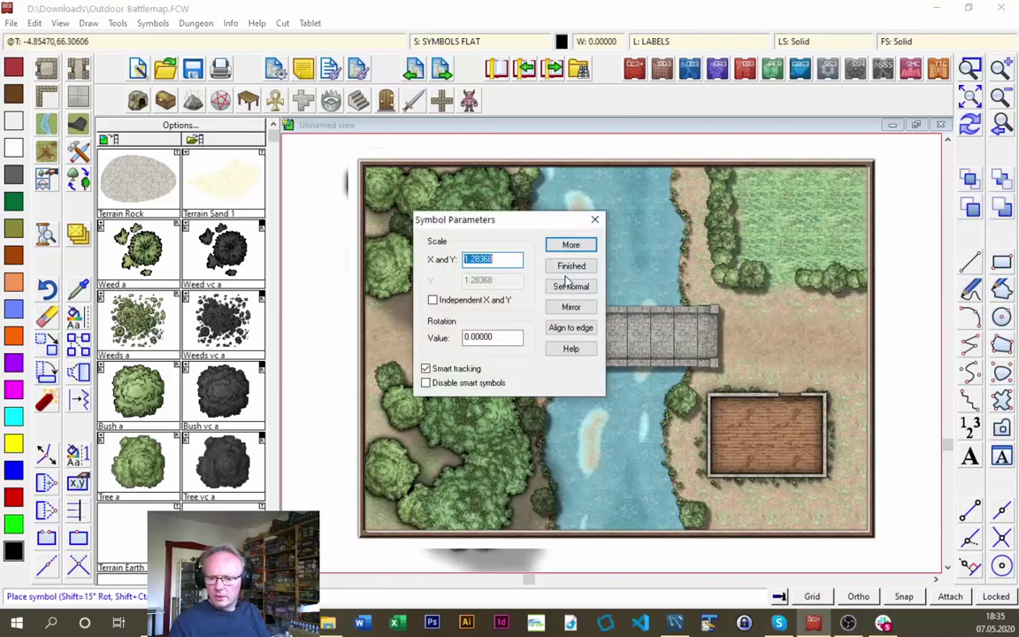
pyautogui.press('Escape')
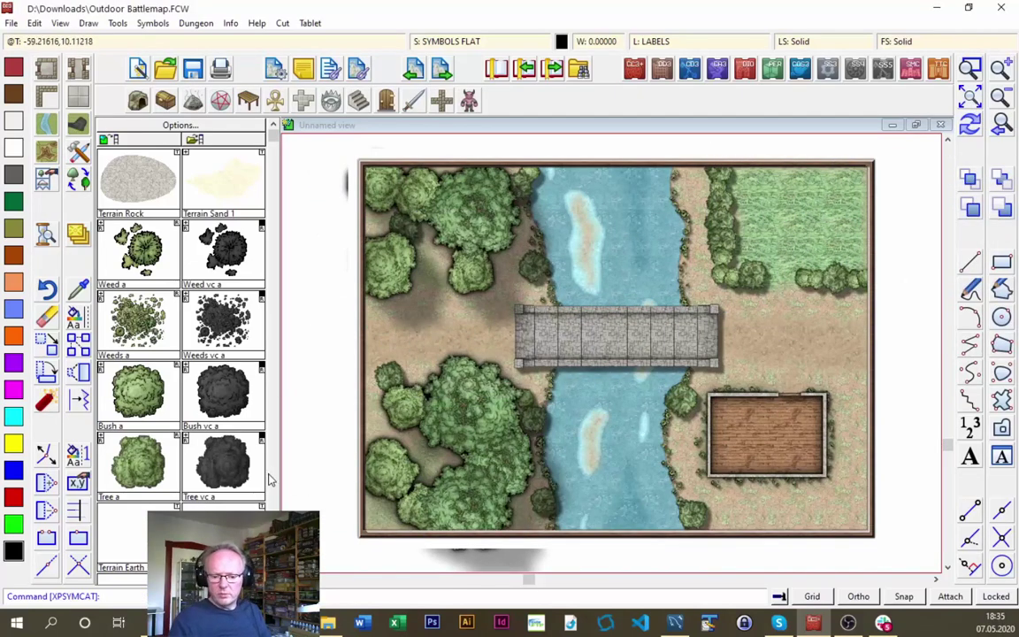
# Place an FC Burrow symbol, rotated to about 323° at scale 1.36, beside the hedge in the grass field's northwest corner
pyautogui.click(277, 473)
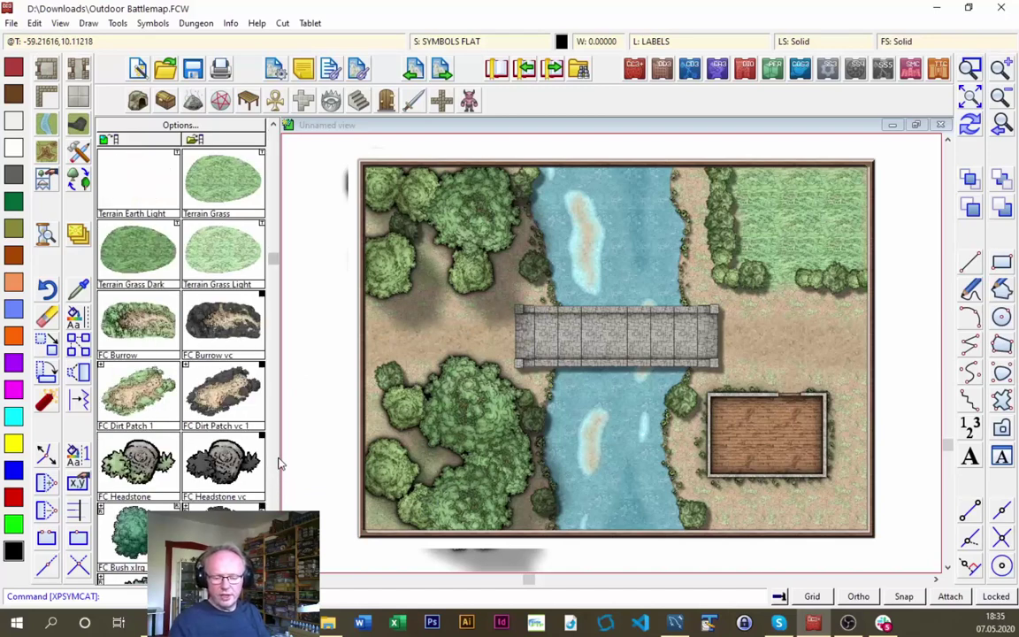
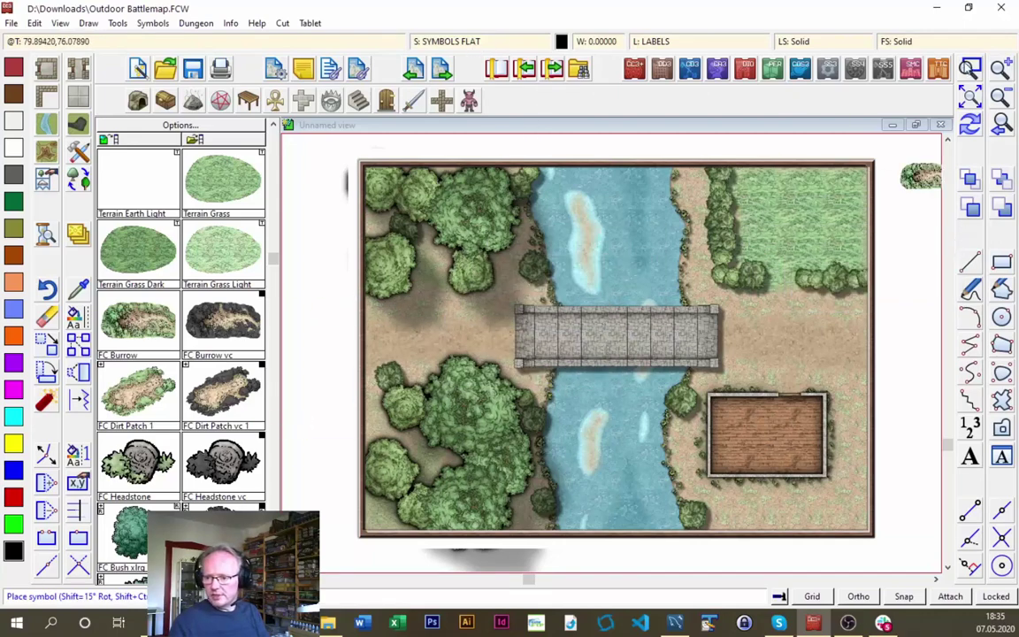
pyautogui.click(969, 68)
pyautogui.click(648, 148)
pyautogui.click(881, 305)
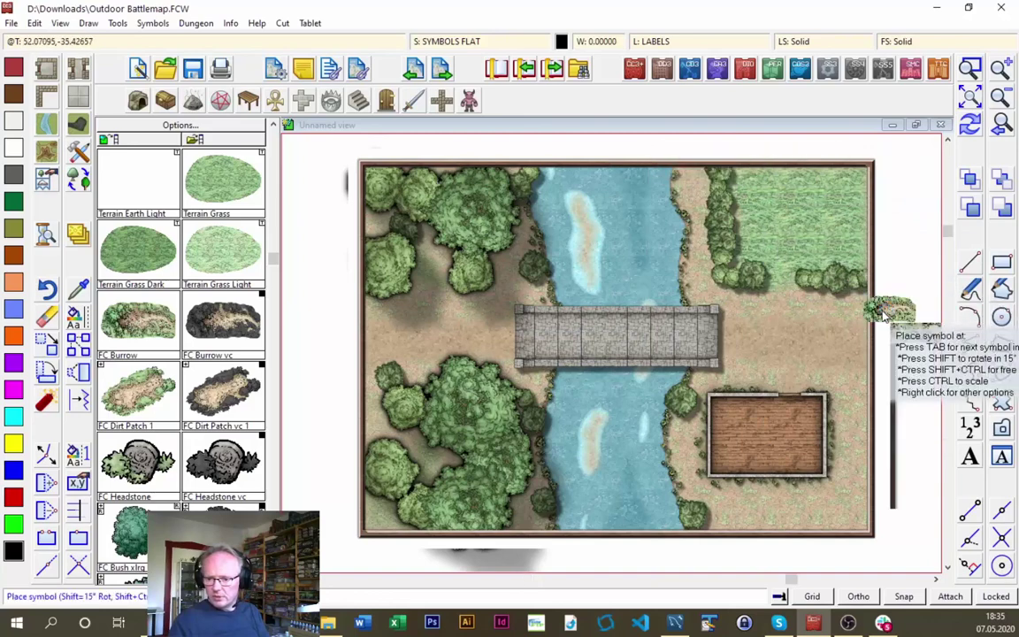
pyautogui.press('shift')
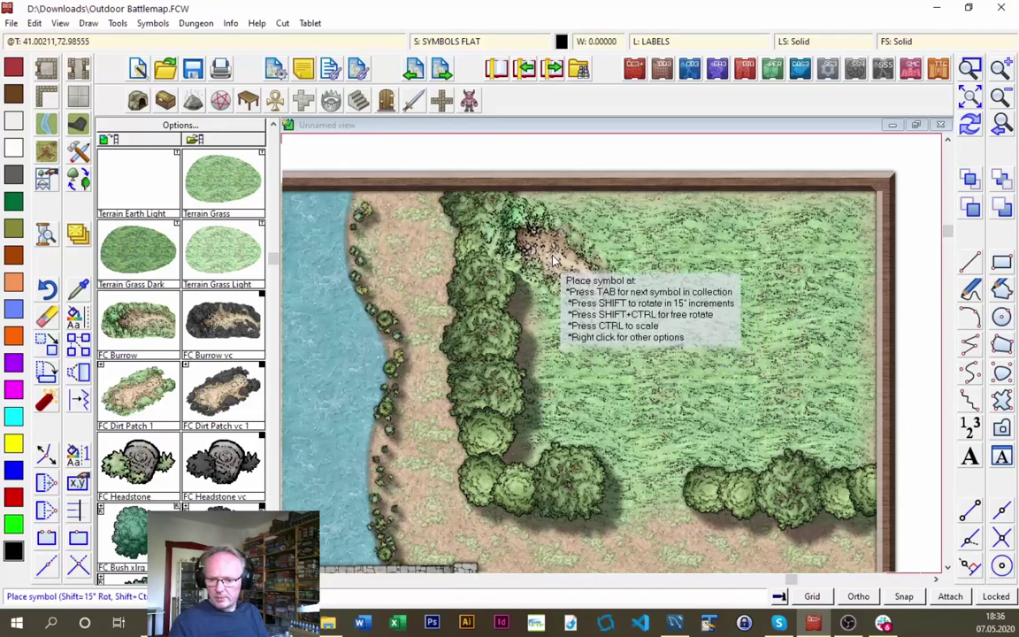
pyautogui.click(553, 258)
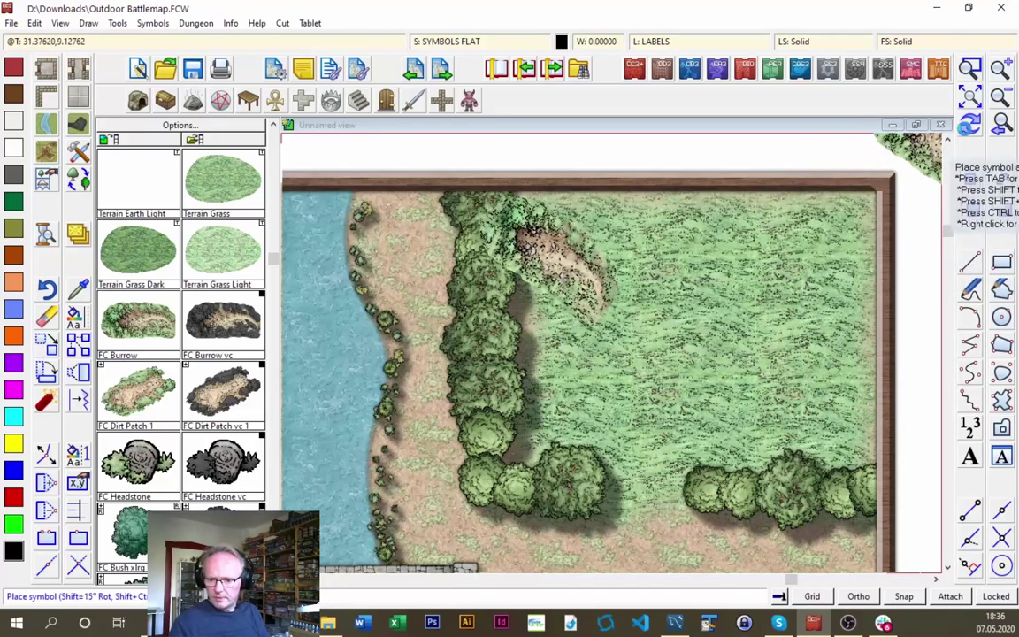
pyautogui.rightClick(608, 304)
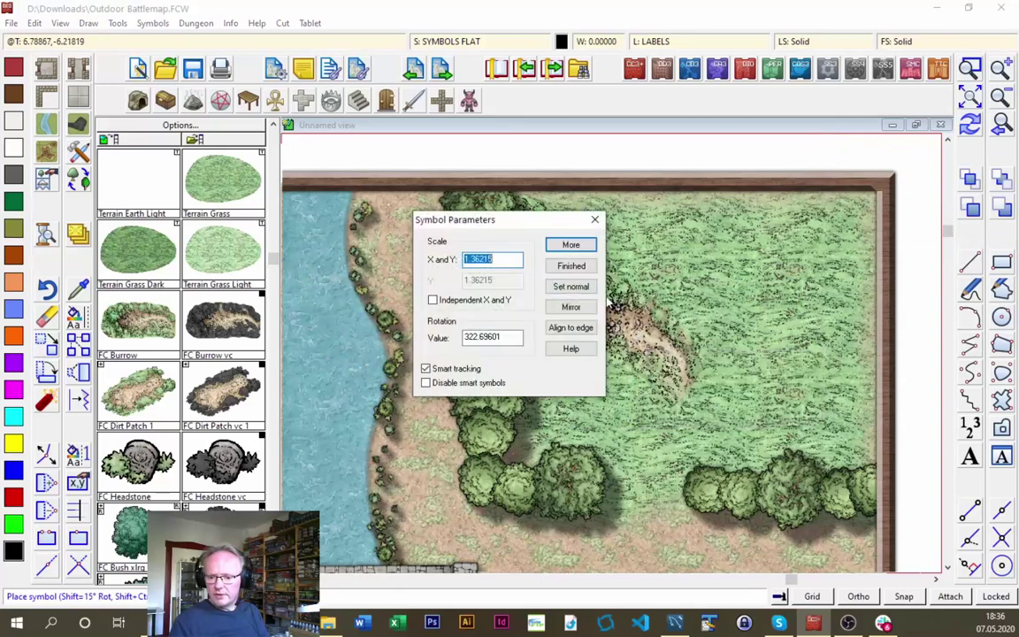
pyautogui.click(571, 267)
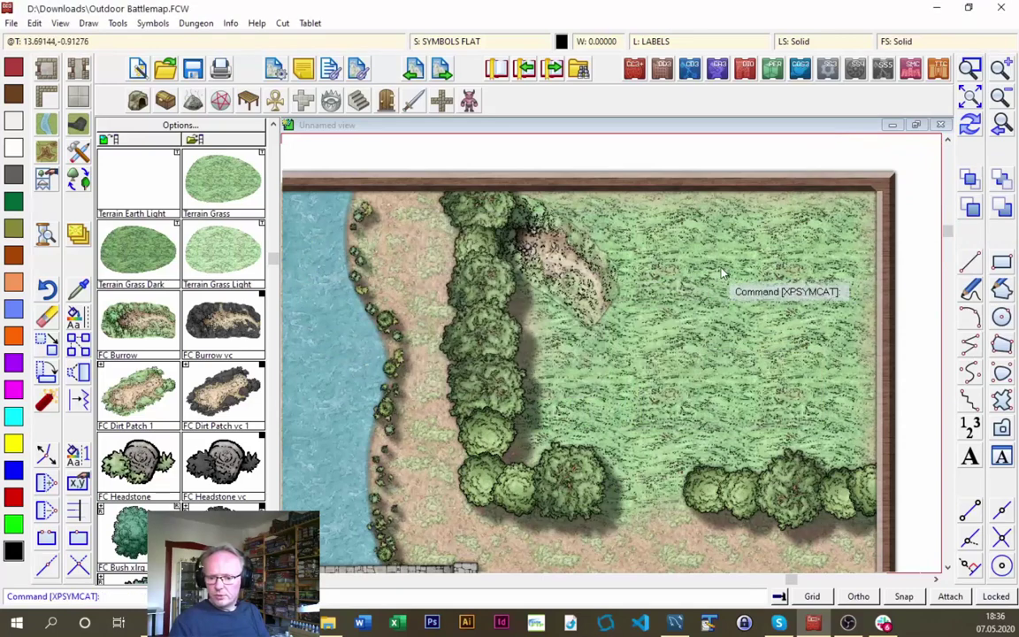
# Place two upright FC Raised Bed 1 symbols south of the house, one near each end of its southern wall
pyautogui.click(972, 99)
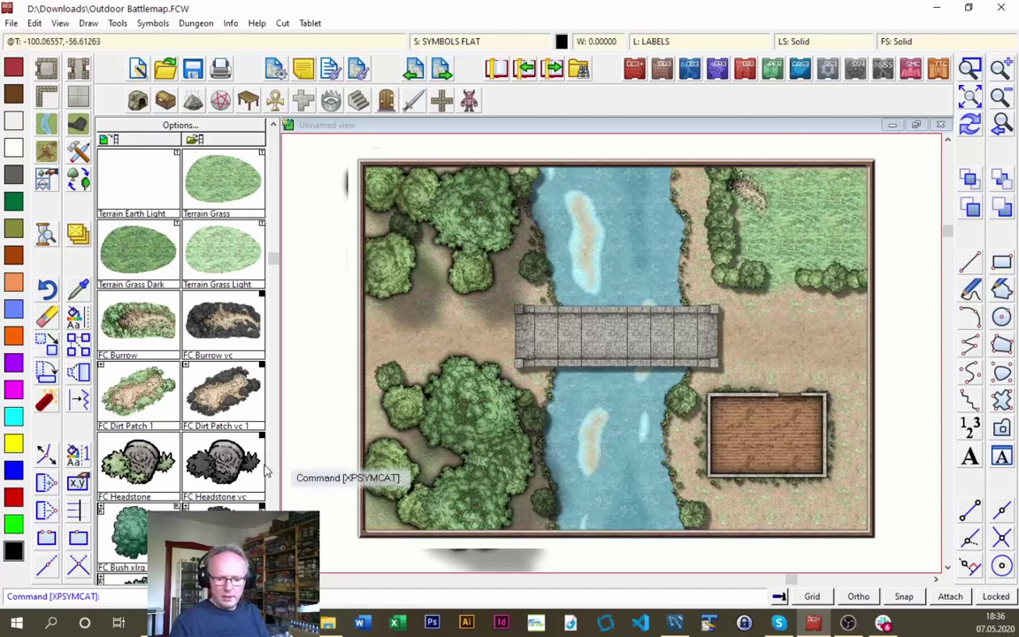
pyautogui.scroll(-6, 246, 234)
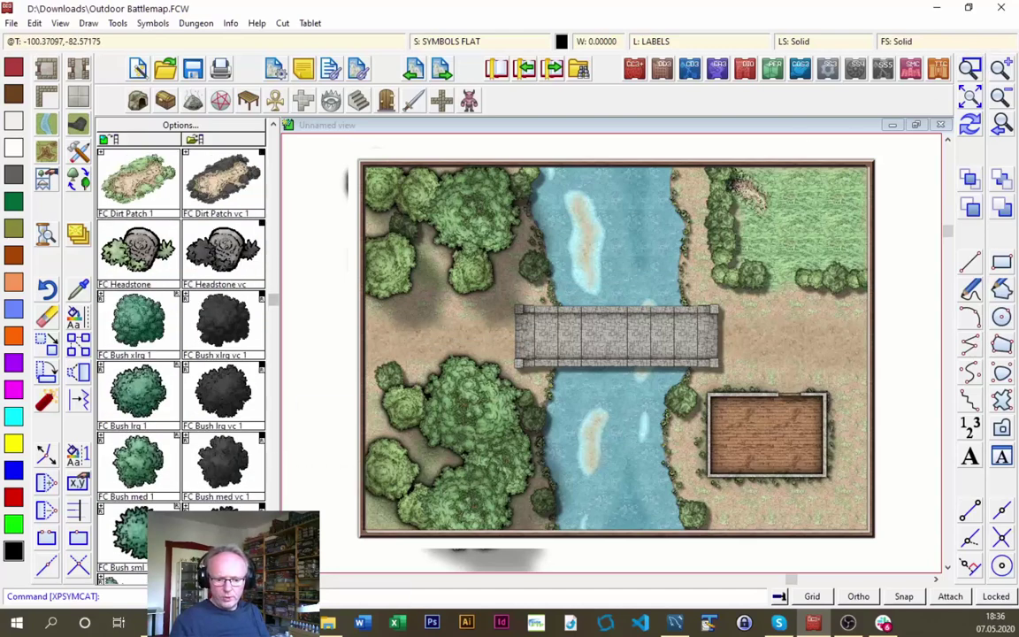
pyautogui.scroll(-1, 180, 353)
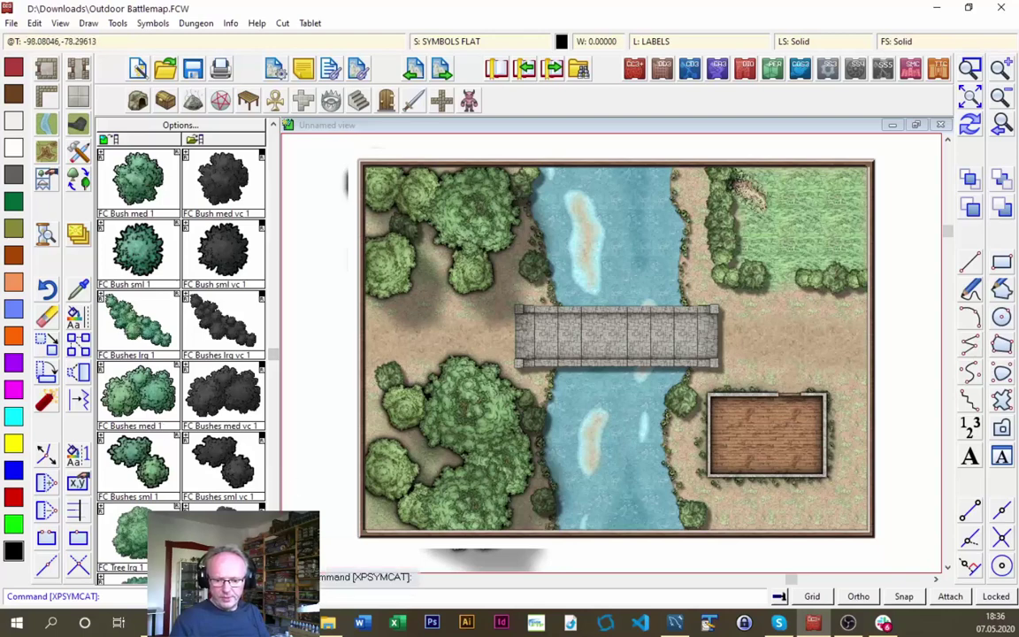
pyautogui.scroll(-4, 180, 354)
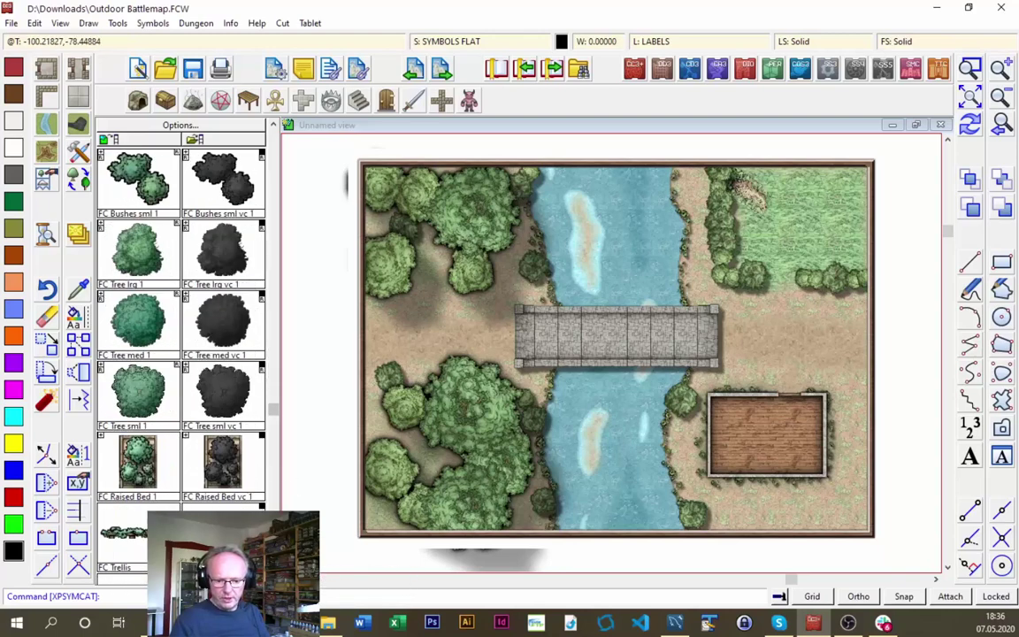
pyautogui.scroll(-1, 181, 354)
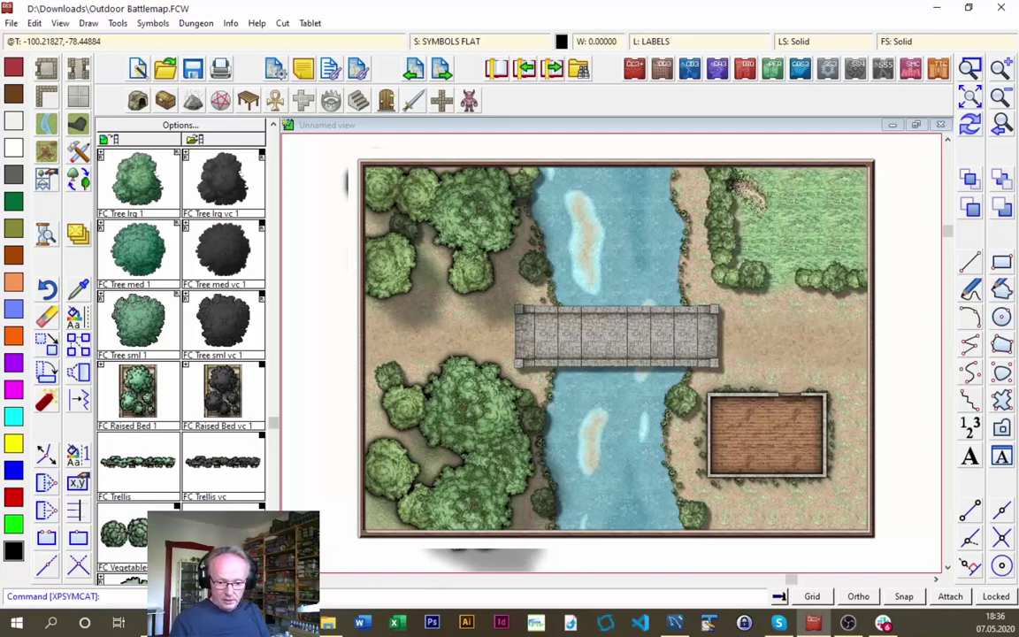
pyautogui.scroll(-3, 181, 354)
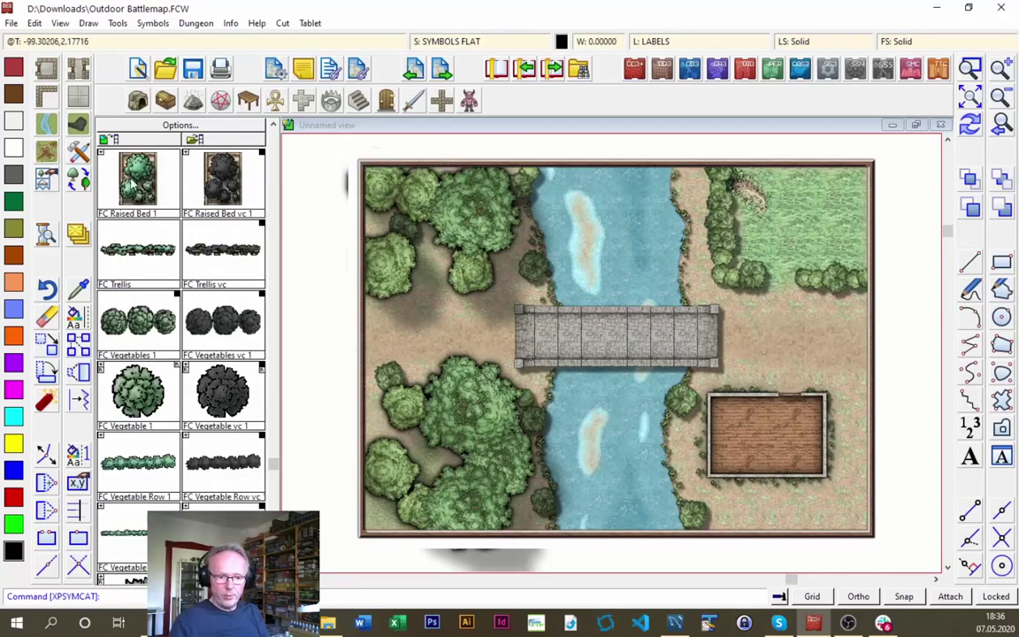
pyautogui.click(969, 98)
pyautogui.click(615, 399)
pyautogui.click(882, 550)
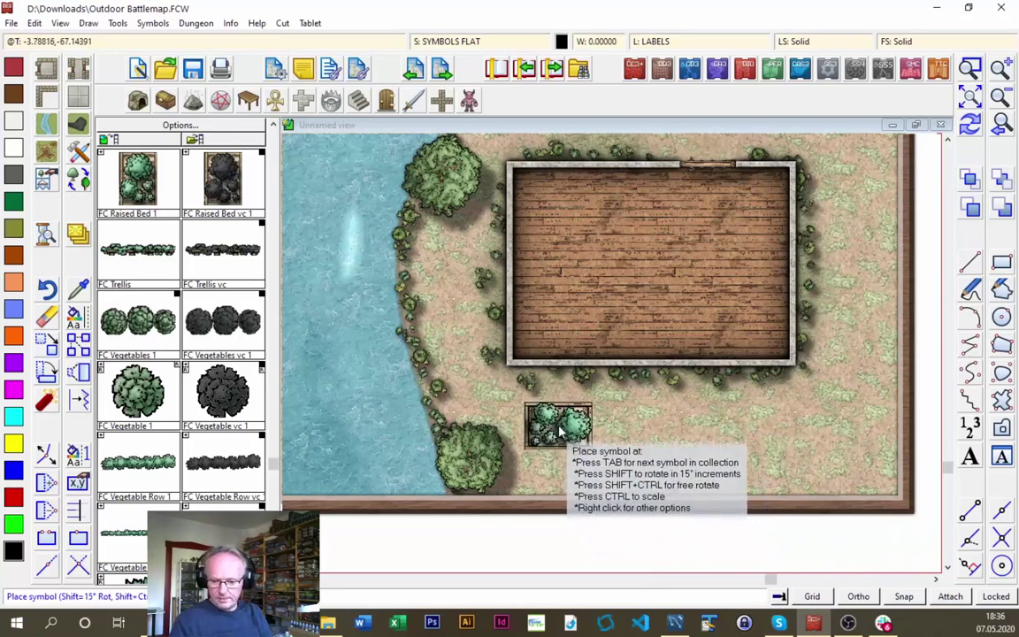
pyautogui.press('Tab')
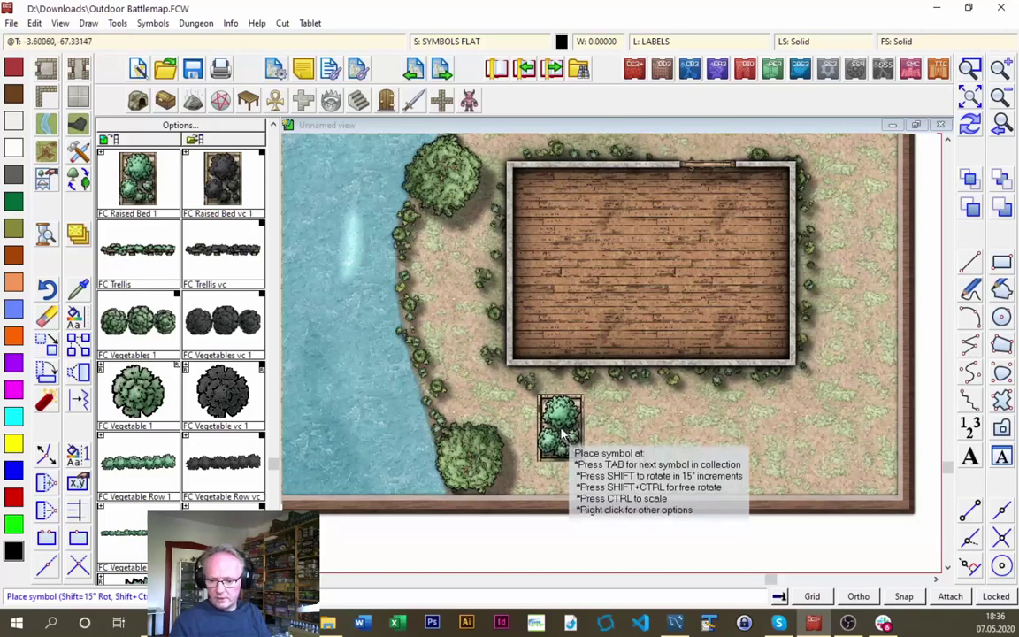
pyautogui.click(563, 433)
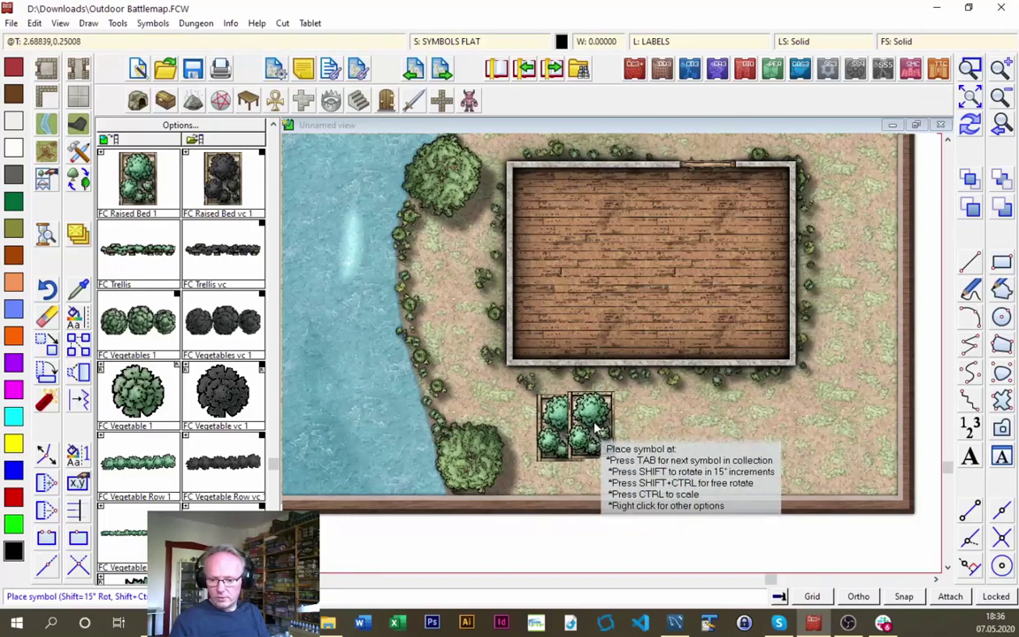
pyautogui.click(759, 433)
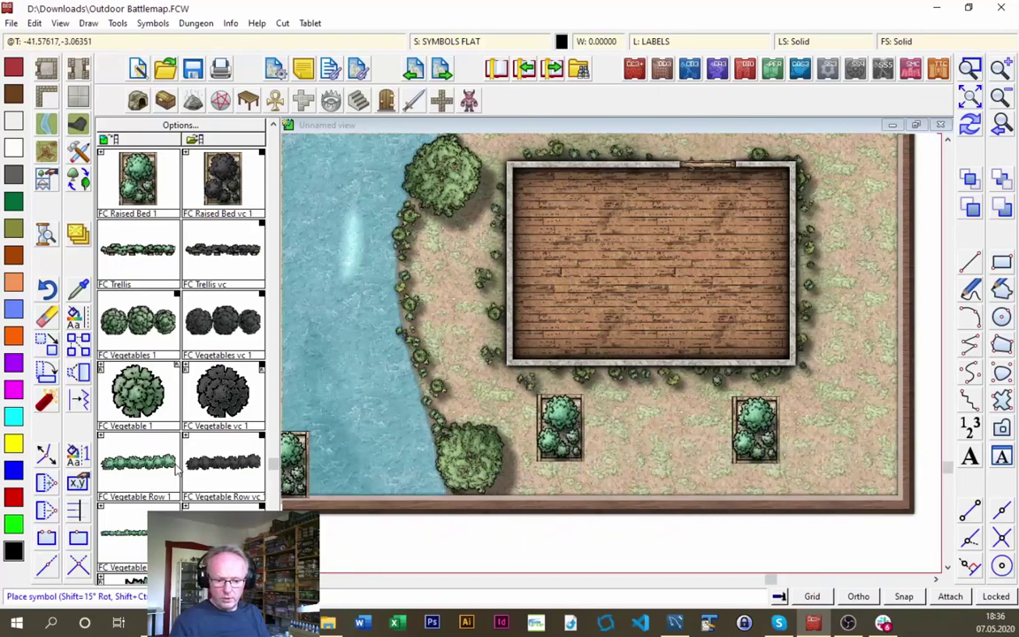
# Place two parallel, diagonally rotated FC Vegetable Row 1 symbols between the two raised beds
pyautogui.click(176, 471)
pyautogui.press('shift')
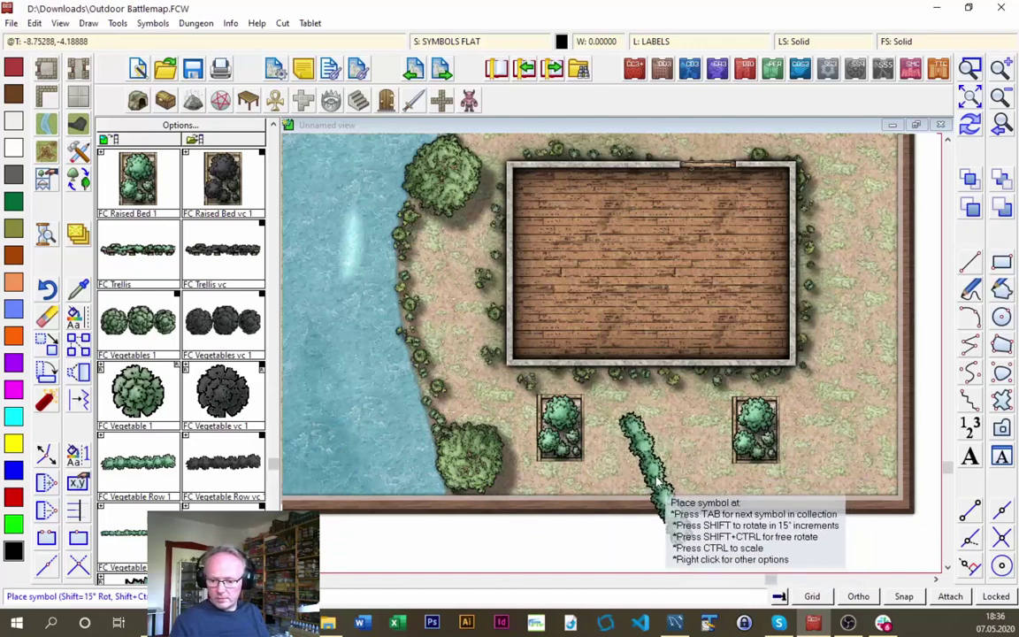
pyautogui.click(661, 482)
pyautogui.click(703, 485)
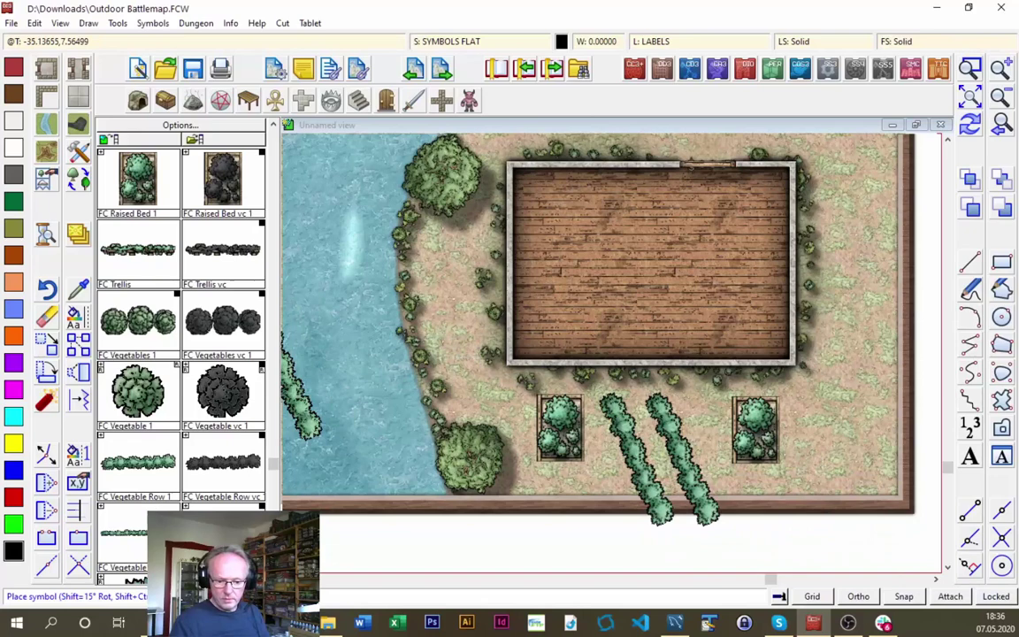
# Place a nearly horizontal FC Vegetable Row 1 symbol along the house's southern wall and finish placing symbols
pyautogui.press('shift')
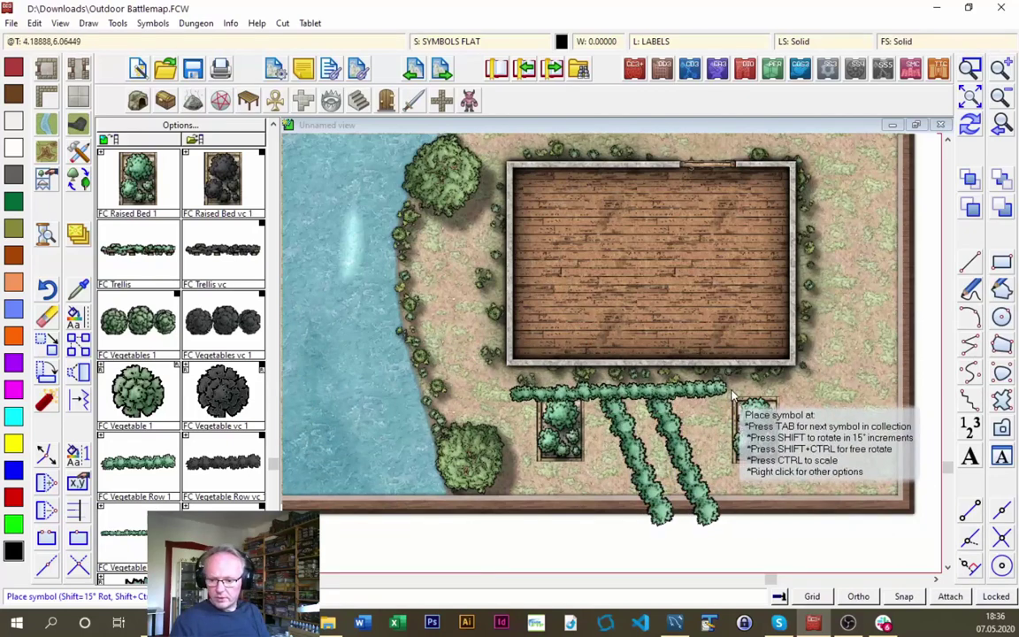
pyautogui.click(655, 379)
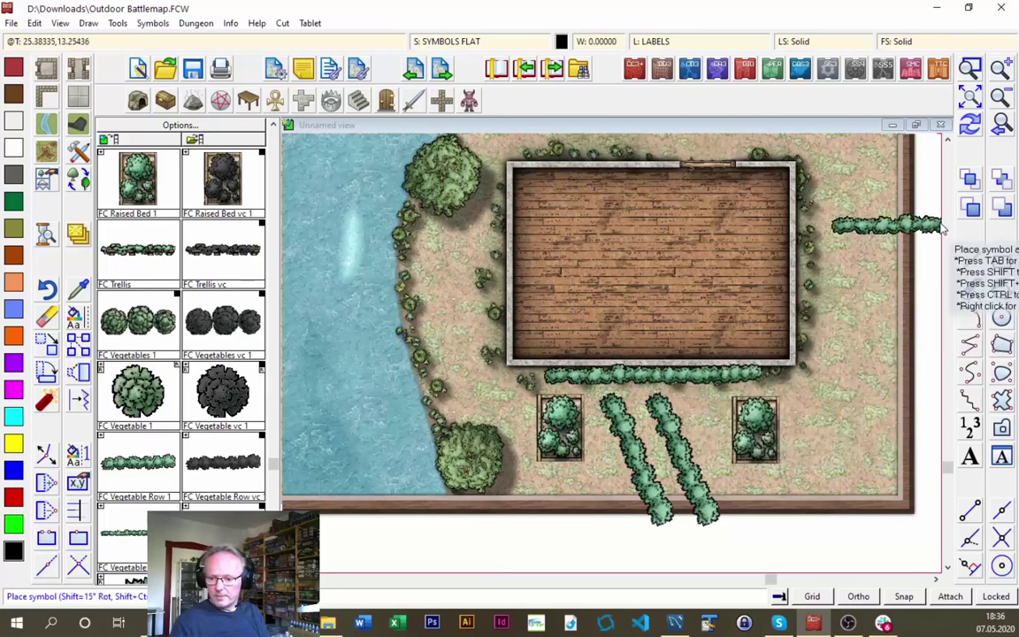
pyautogui.rightClick(605, 245)
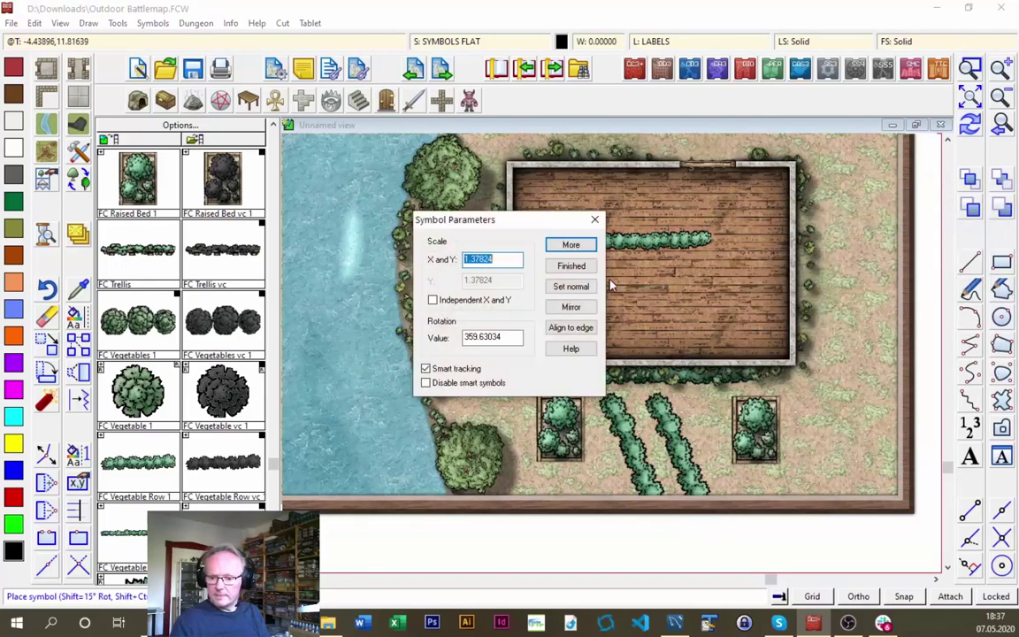
pyautogui.click(571, 266)
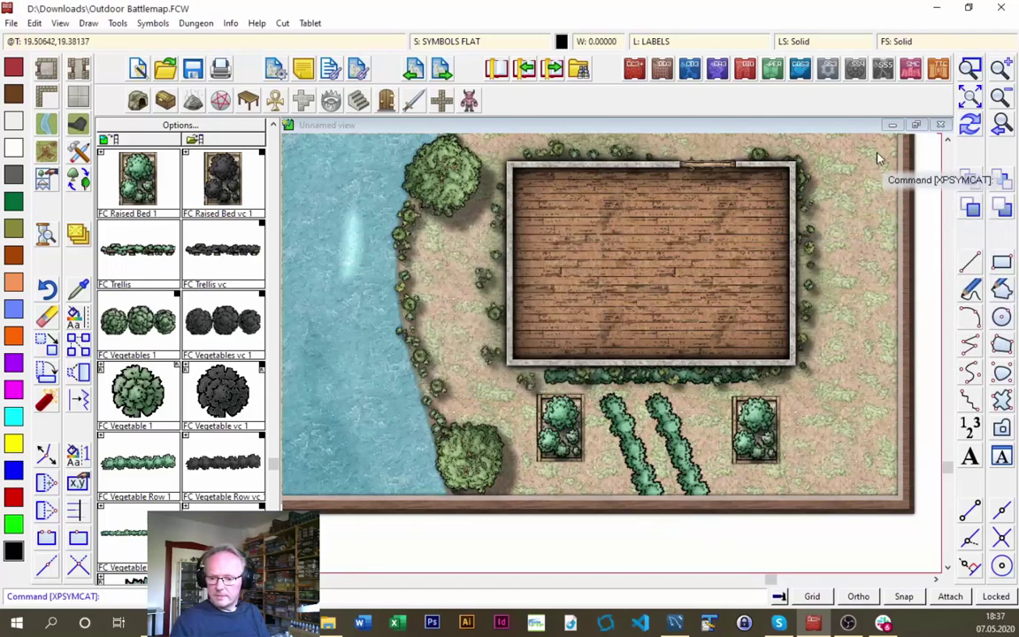
# Draw a patch of Terrain, Dirt Brown 5, Curved under the vegetable garden, enclosing both raised beds down to the map's southern edge
pyautogui.click(968, 98)
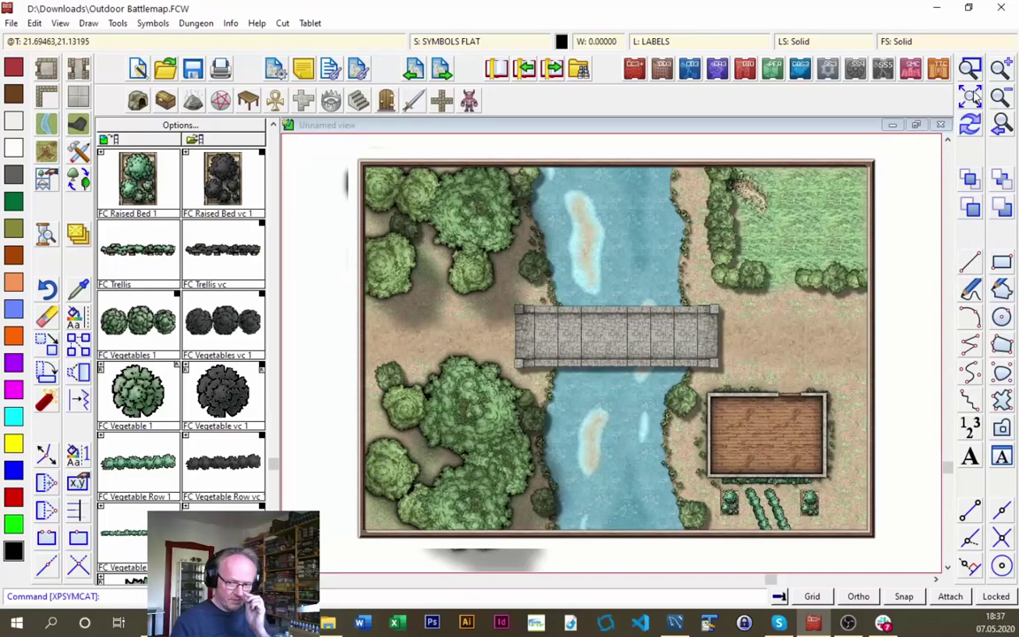
pyautogui.click(969, 68)
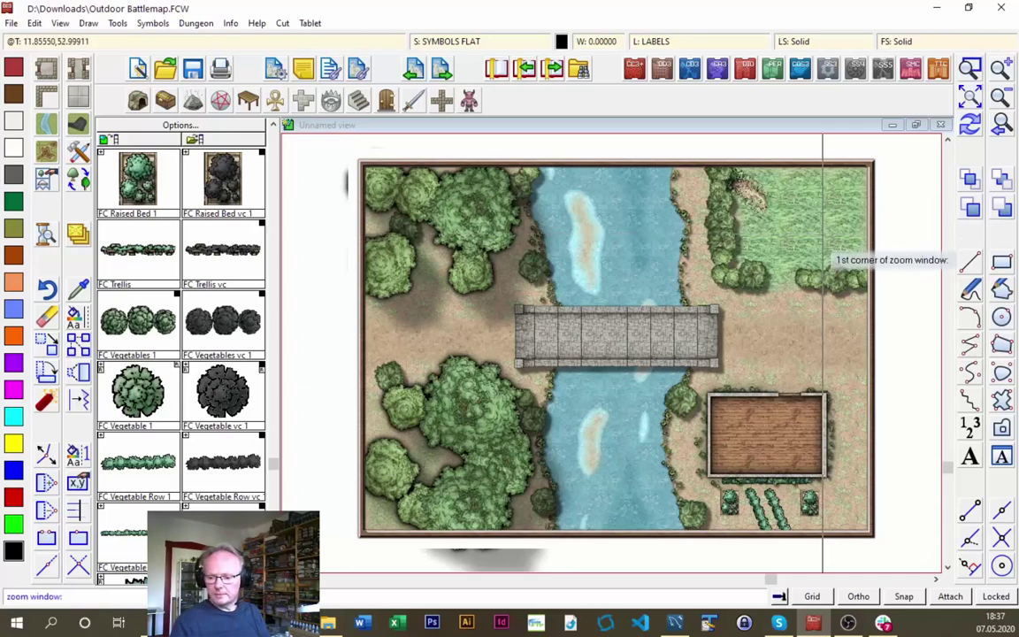
pyautogui.click(635, 404)
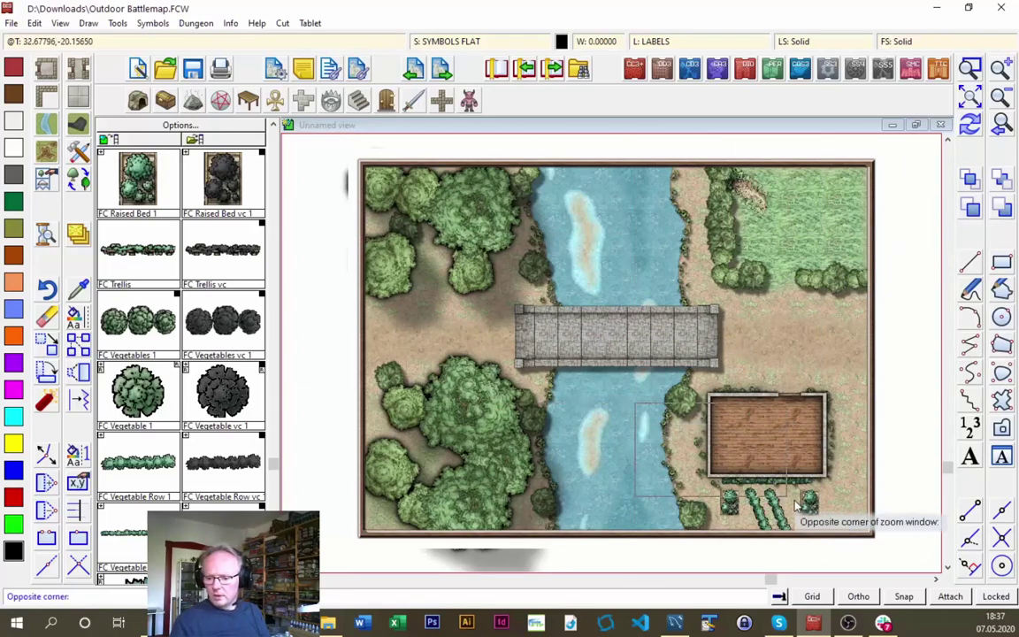
pyautogui.click(888, 543)
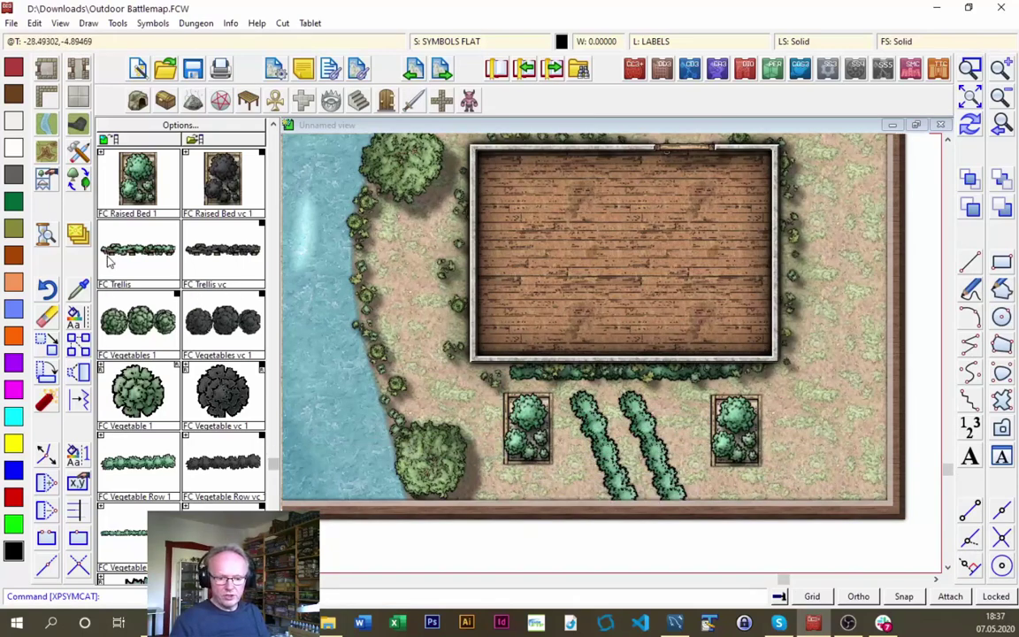
pyautogui.click(47, 155)
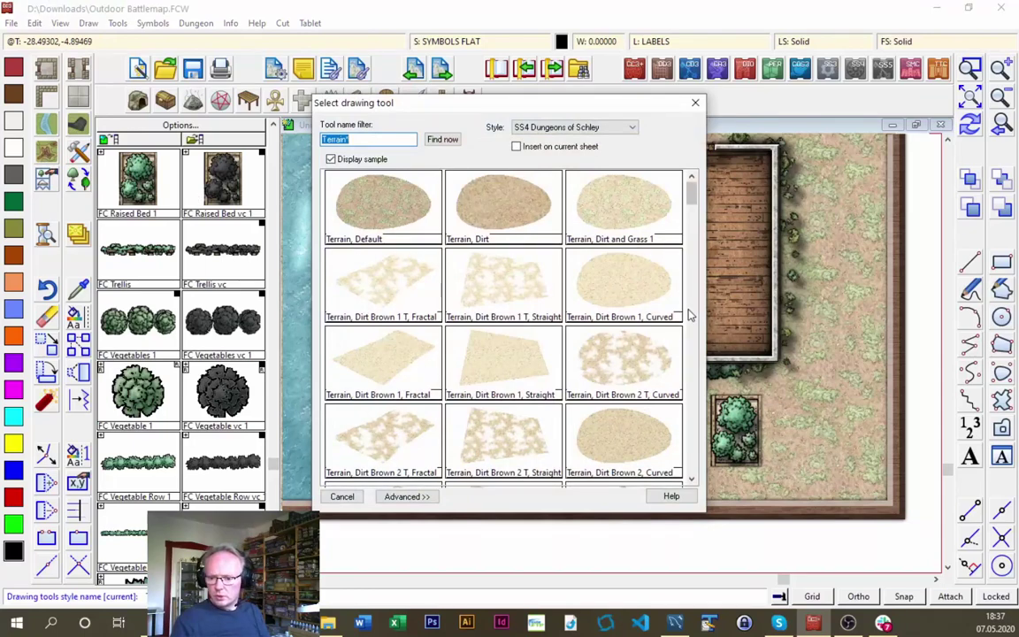
pyautogui.scroll(-3, 691, 316)
pyautogui.scroll(-3, 692, 324)
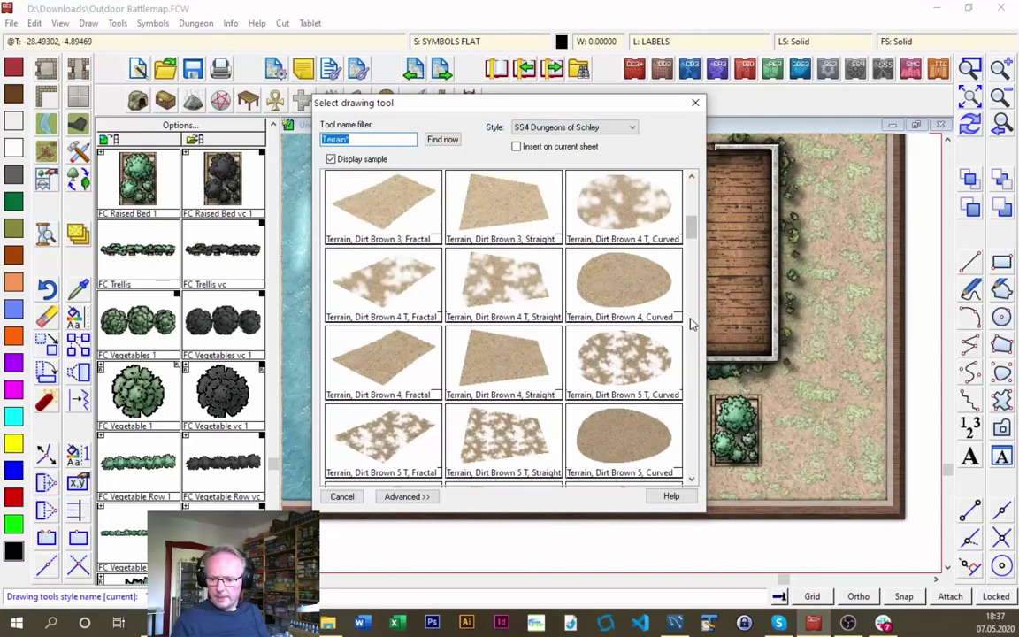
pyautogui.doubleClick(630, 440)
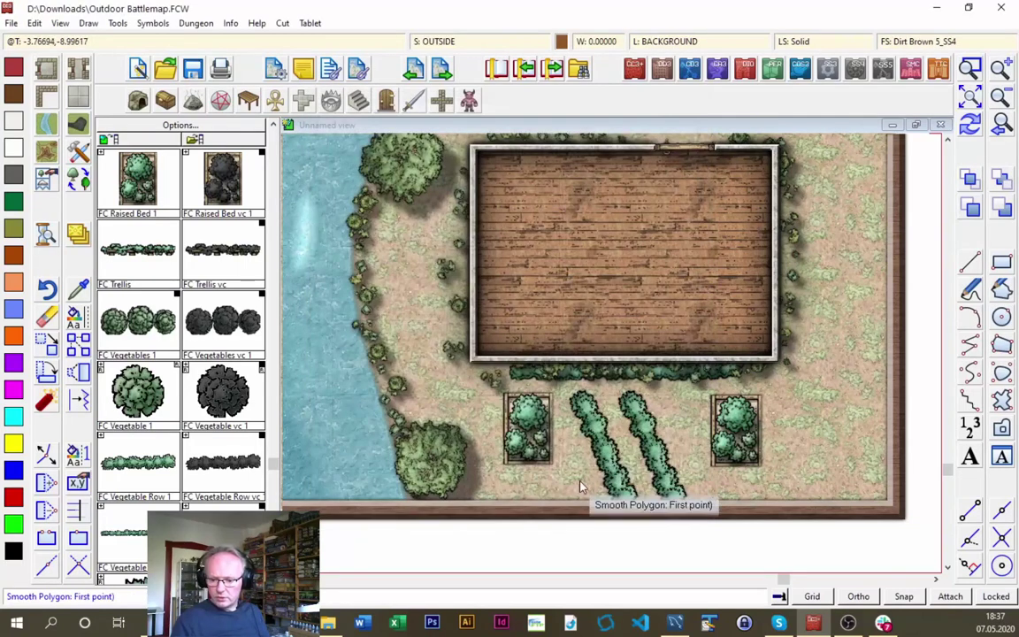
pyautogui.click(482, 504)
pyautogui.click(517, 393)
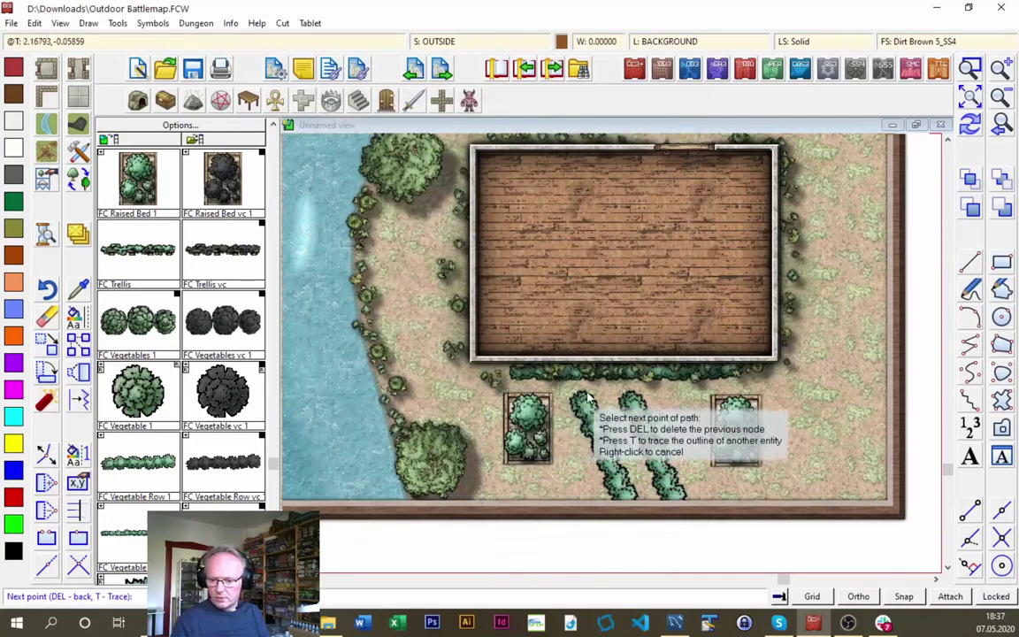
pyautogui.click(771, 406)
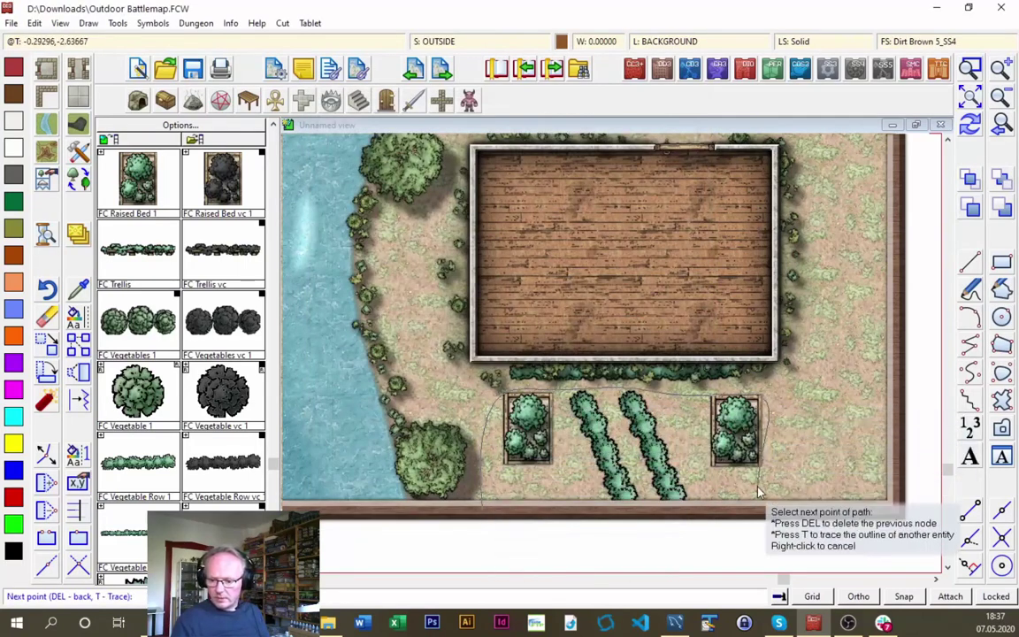
pyautogui.click(760, 499)
pyautogui.rightClick(507, 520)
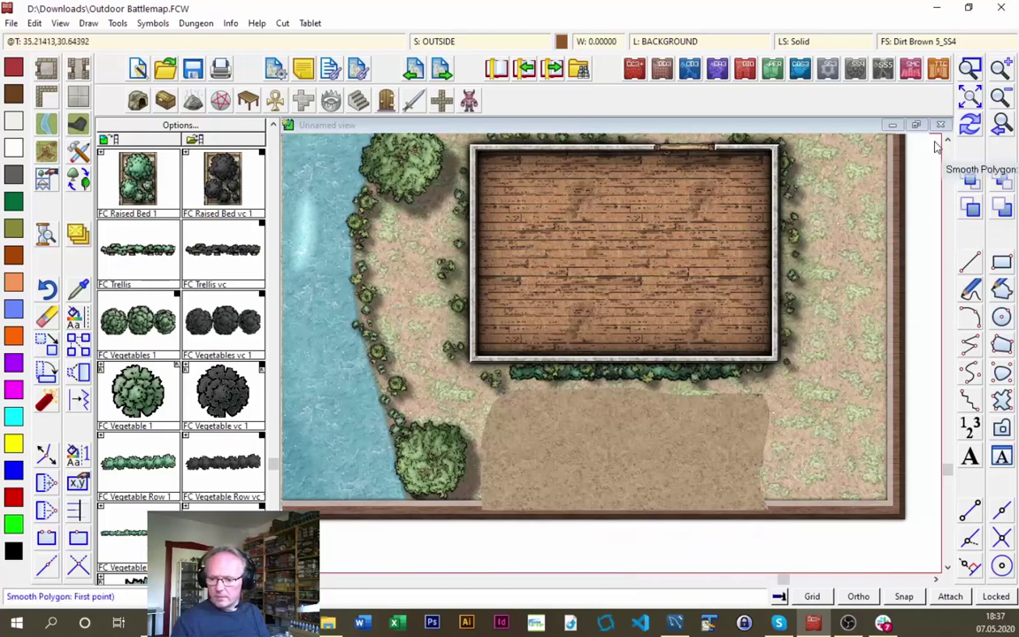
pyautogui.click(970, 126)
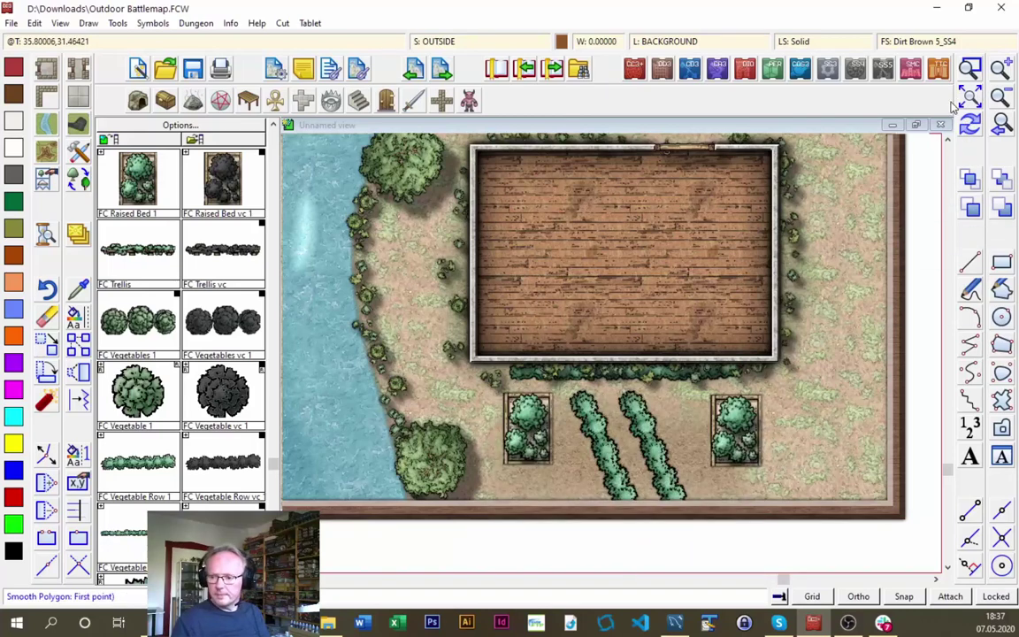
# Place two clusters of three Bush a symbols along the map's eastern edge, one beside the house and one in the southeast corner
pyautogui.click(994, 100)
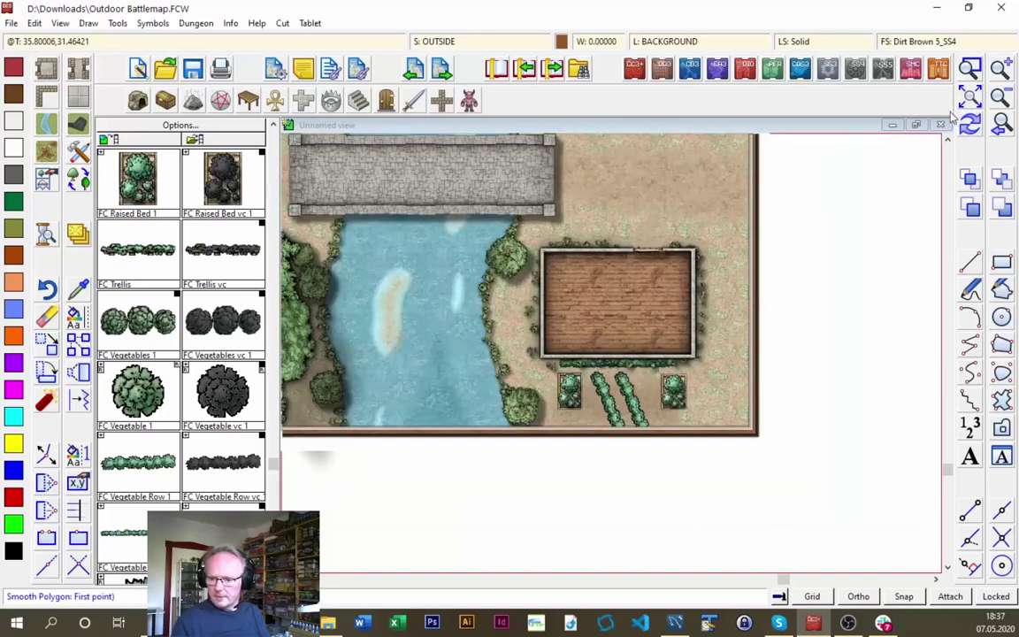
pyautogui.click(47, 126)
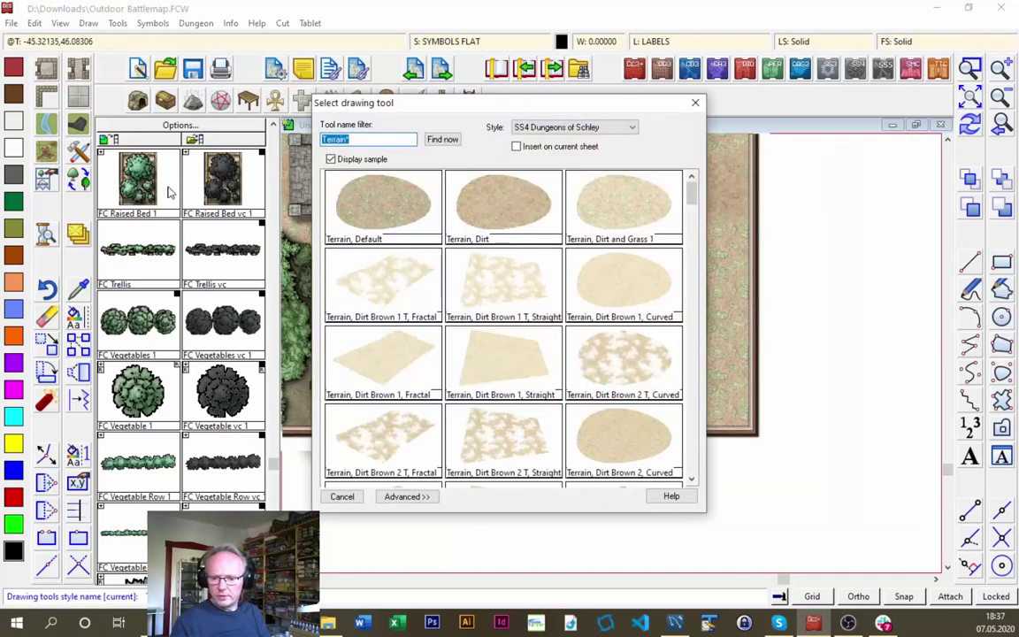
pyautogui.press('Escape')
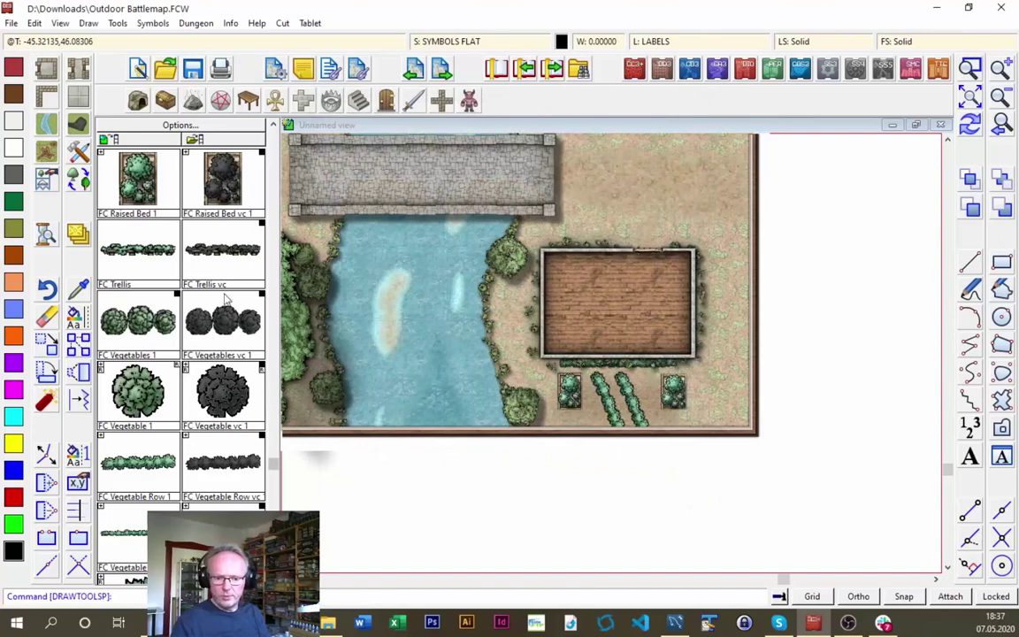
pyautogui.scroll(3, 274, 157)
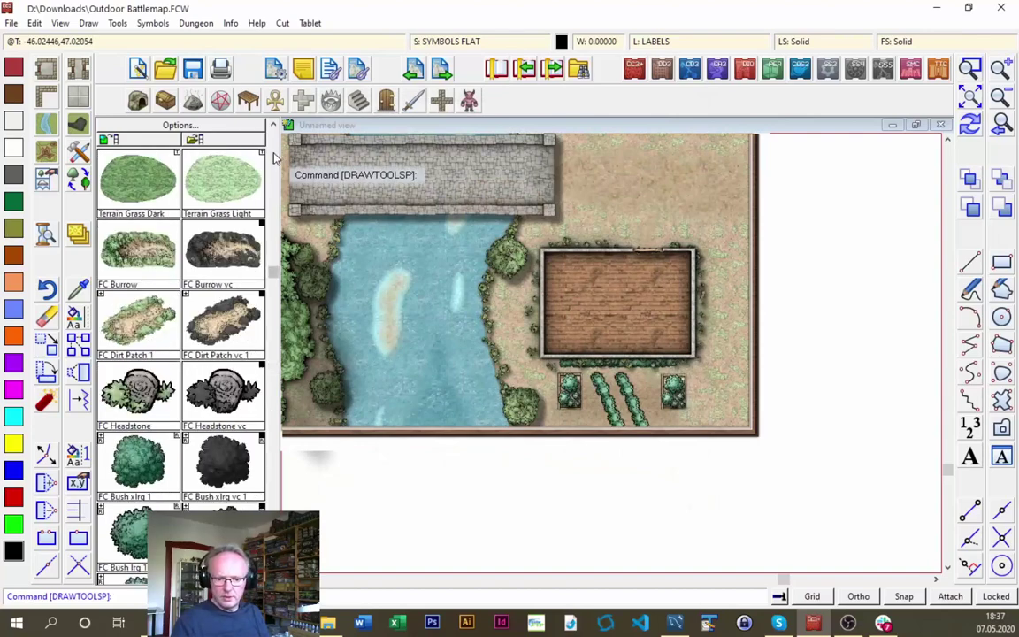
pyautogui.scroll(3, 274, 155)
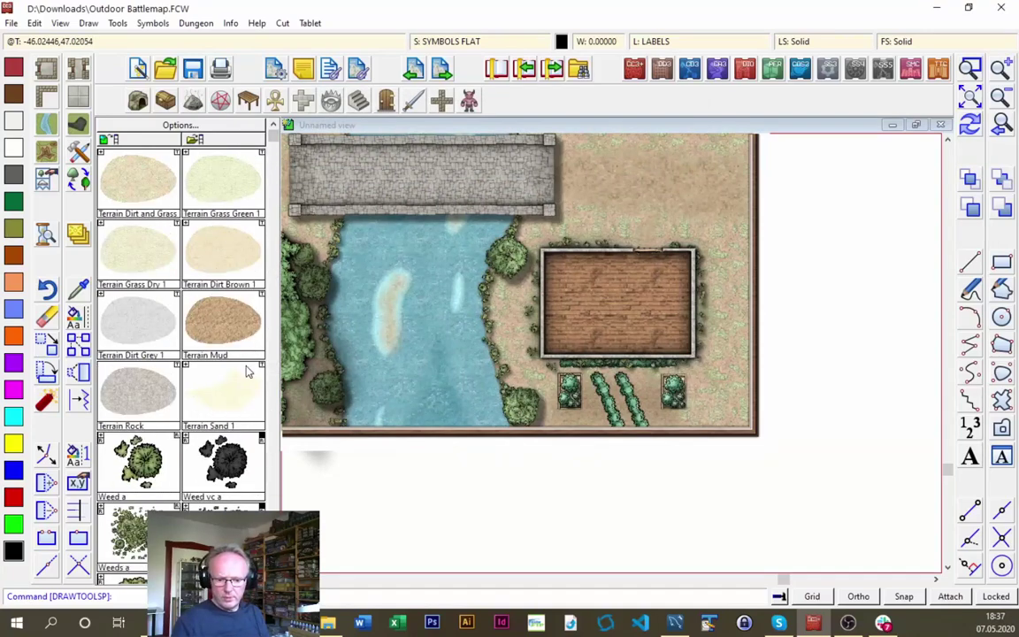
pyautogui.click(274, 393)
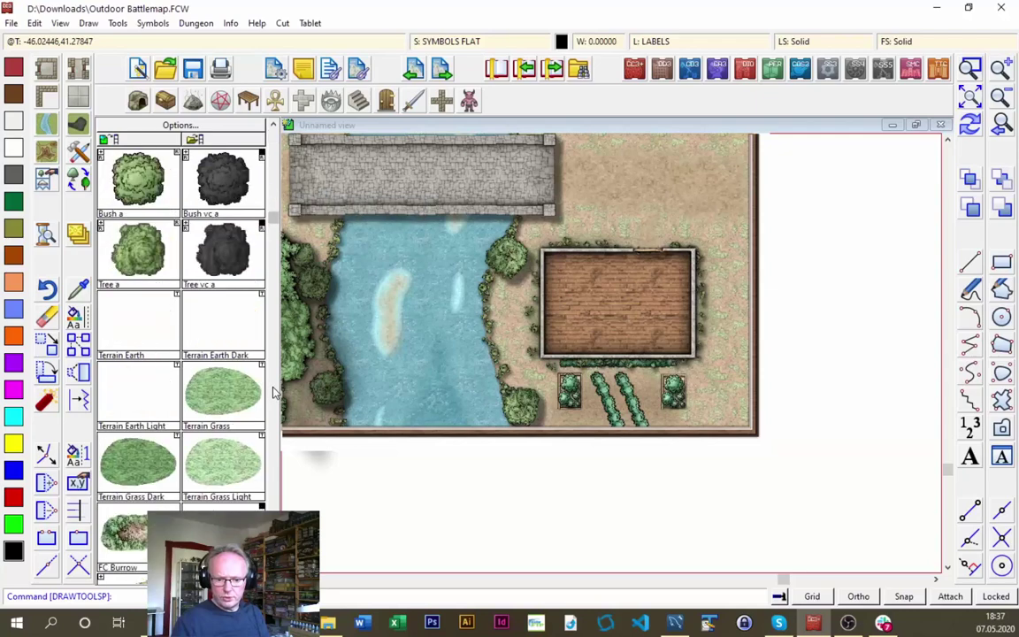
pyautogui.click(142, 183)
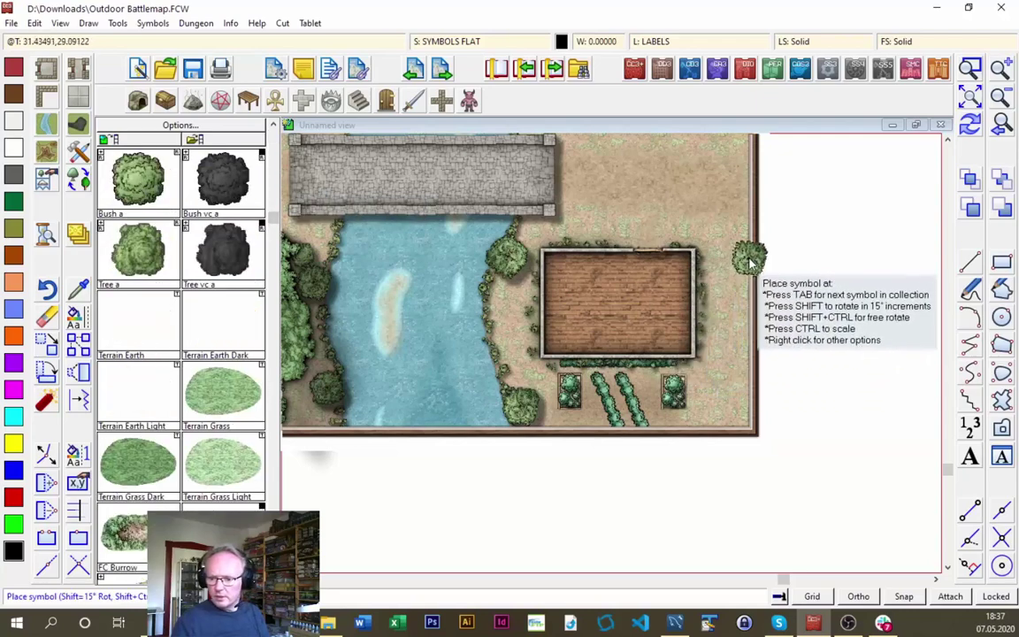
pyautogui.click(749, 267)
pyautogui.click(758, 286)
pyautogui.click(750, 315)
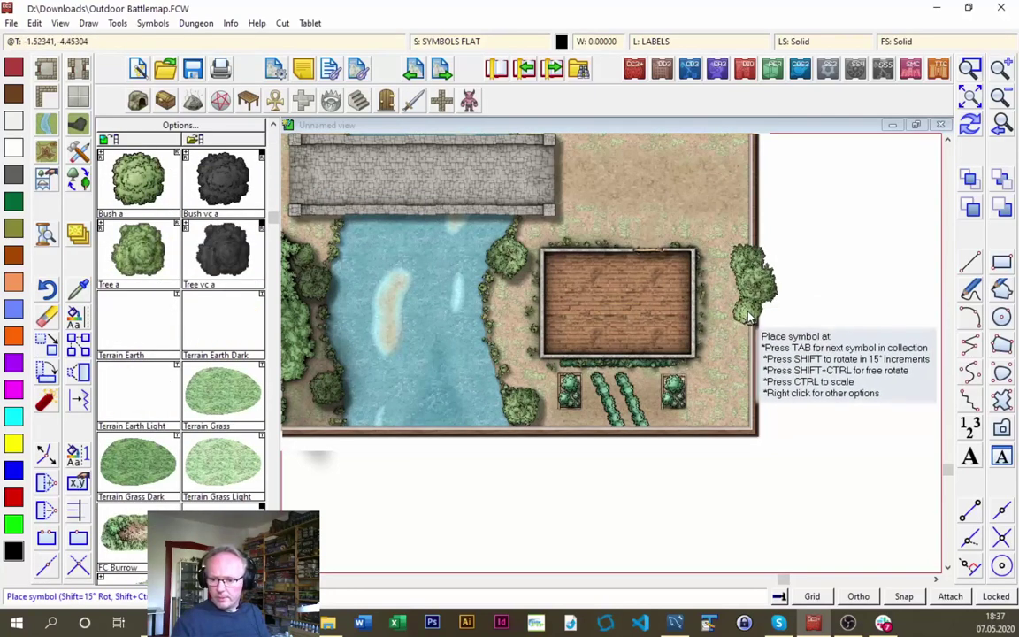
pyautogui.click(748, 386)
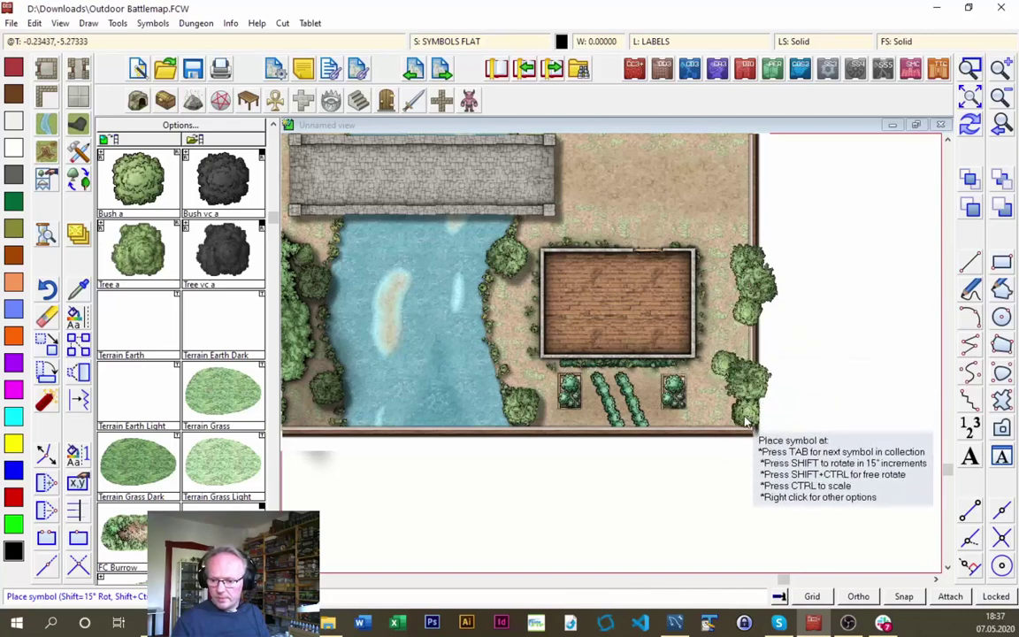
pyautogui.click(976, 106)
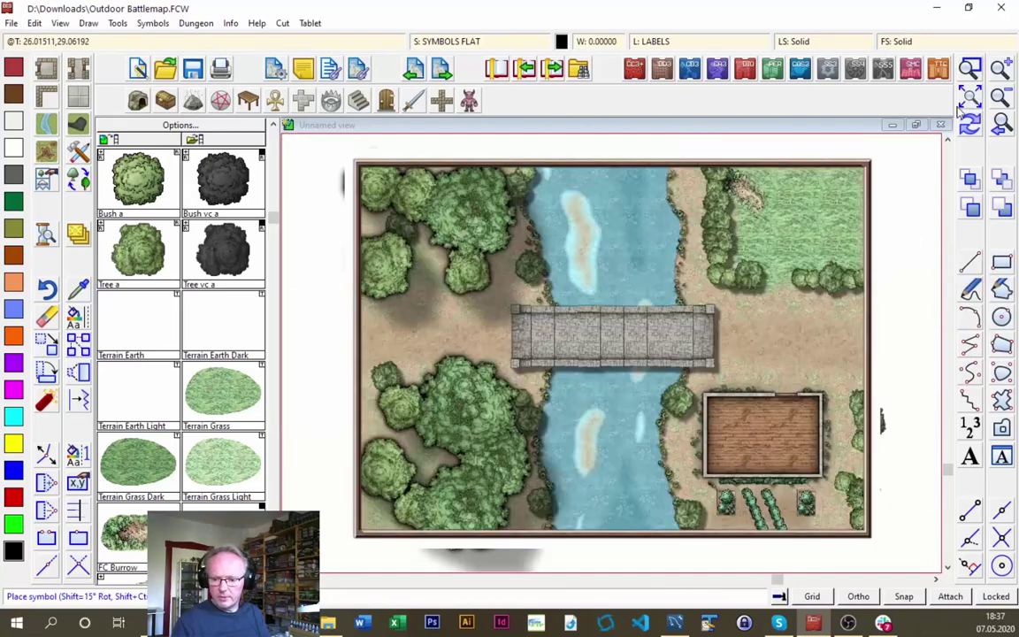
pyautogui.rightClick(718, 219)
pyautogui.click(573, 263)
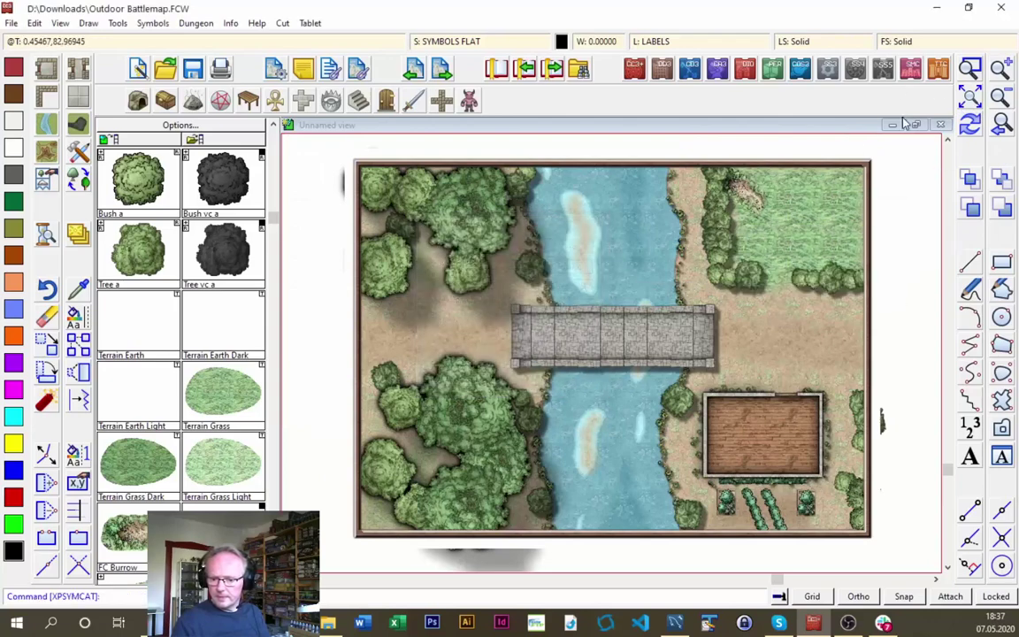
# Place four Bush a symbols around the southwest forest: by the western edge, in the clearing, at the northern side, and in the map corner
pyautogui.click(975, 73)
pyautogui.click(328, 295)
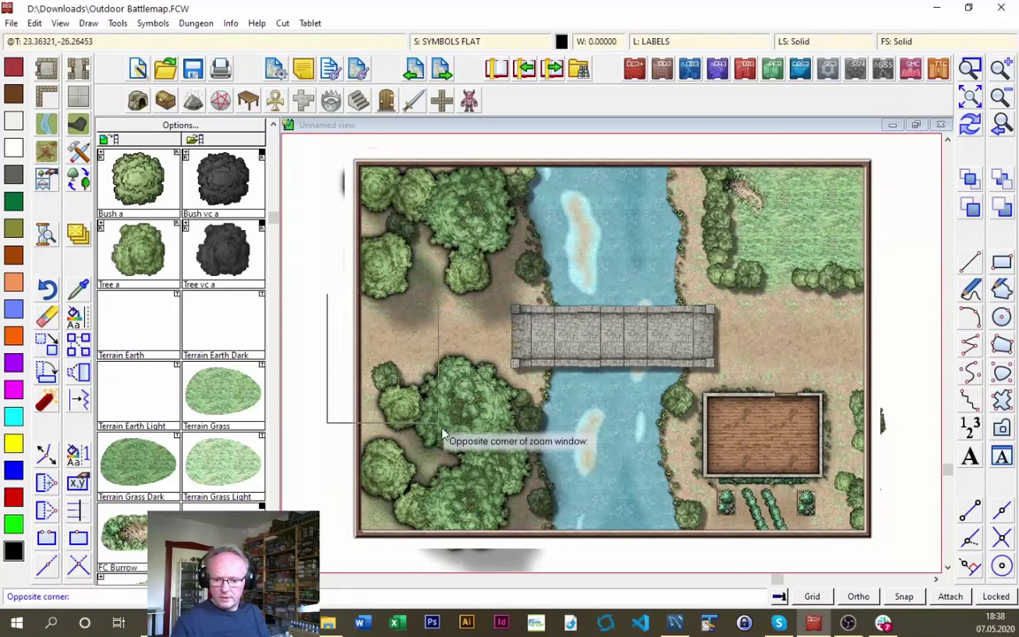
pyautogui.click(573, 546)
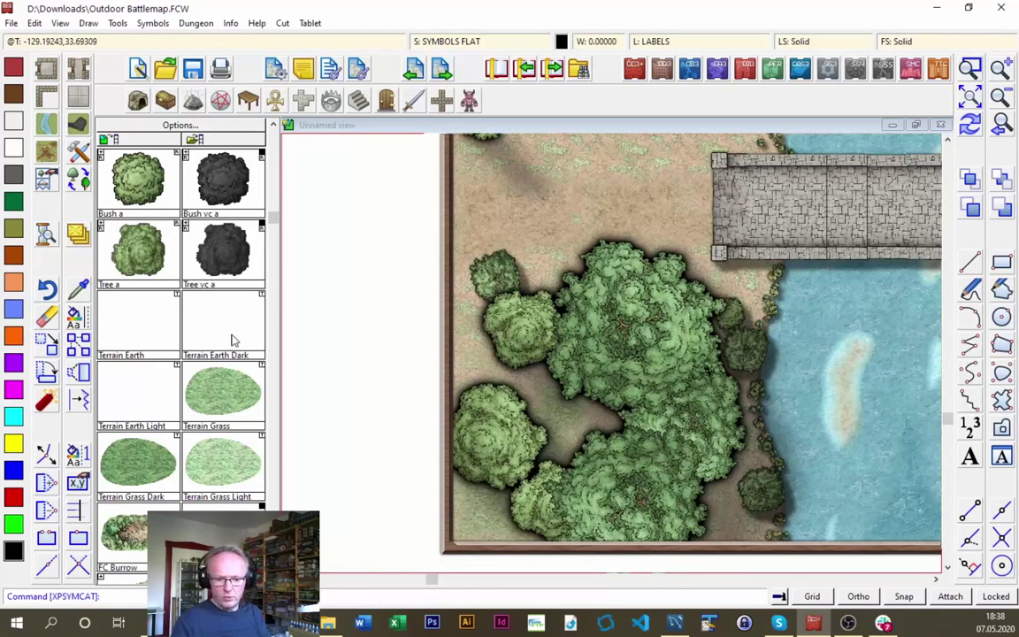
pyautogui.click(125, 170)
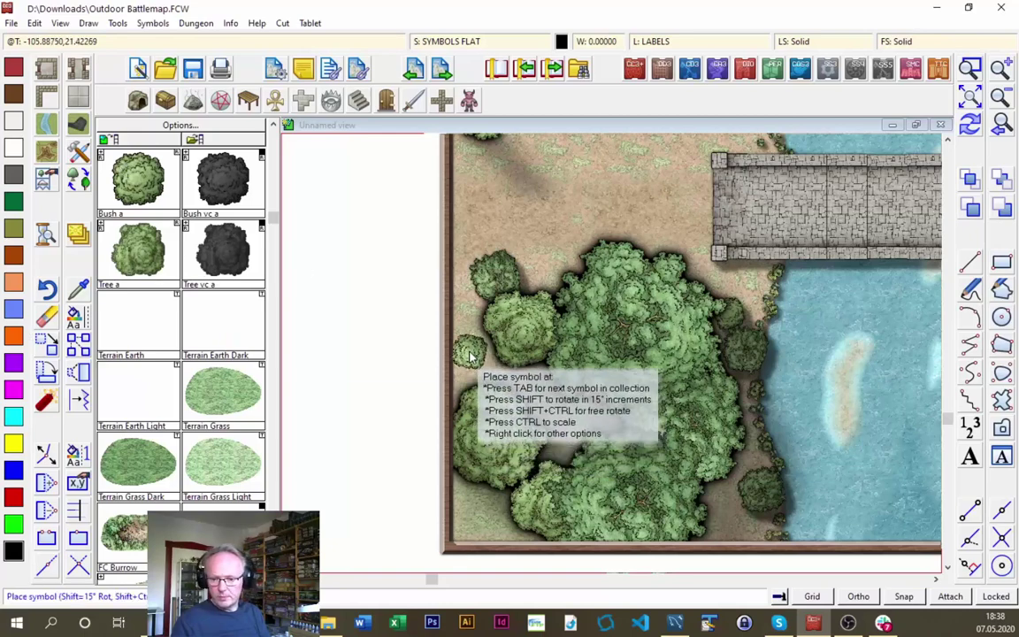
pyautogui.click(470, 351)
pyautogui.rightClick(529, 373)
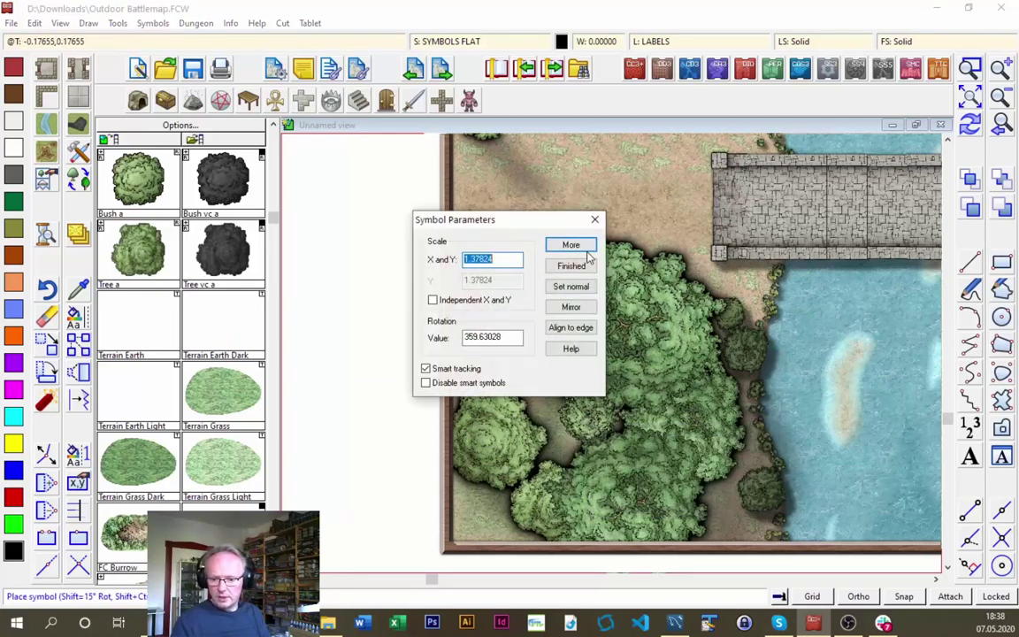
pyautogui.click(571, 245)
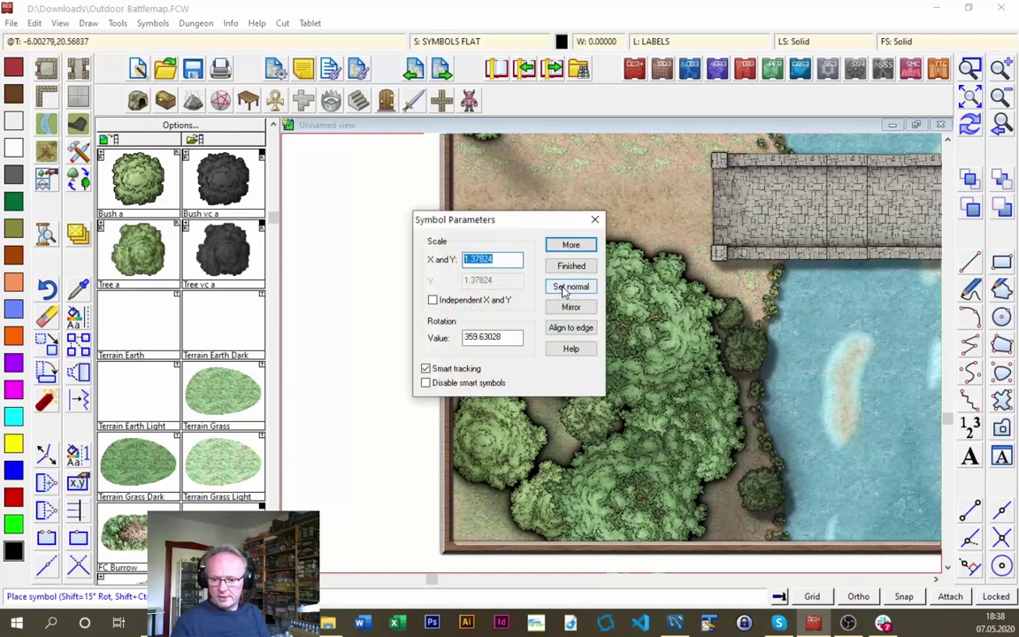
pyautogui.click(571, 263)
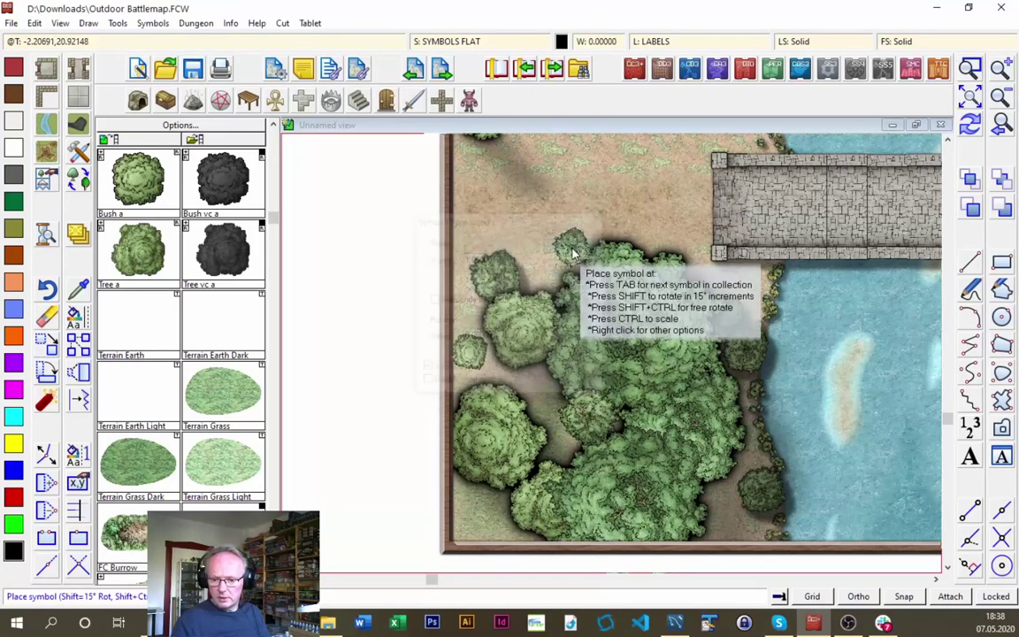
pyautogui.click(461, 536)
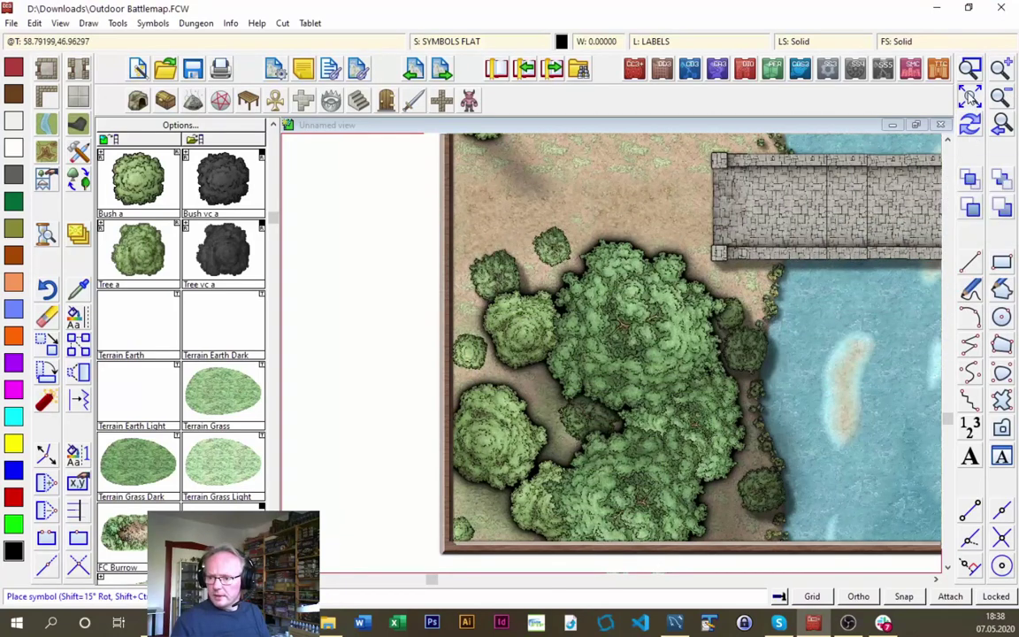
pyautogui.click(969, 97)
pyautogui.click(969, 68)
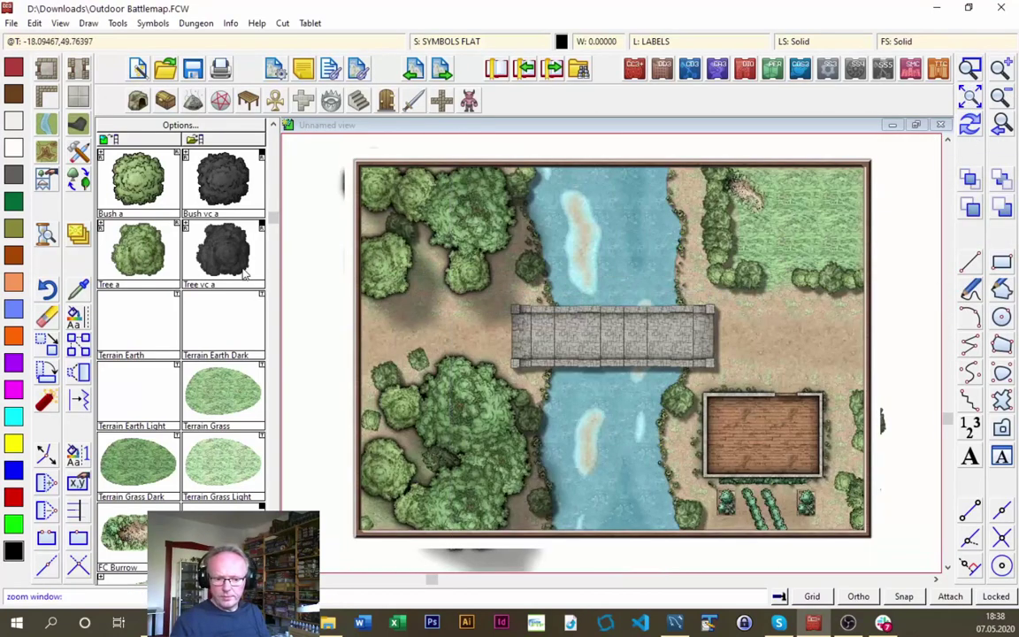
pyautogui.moveTo(181, 273)
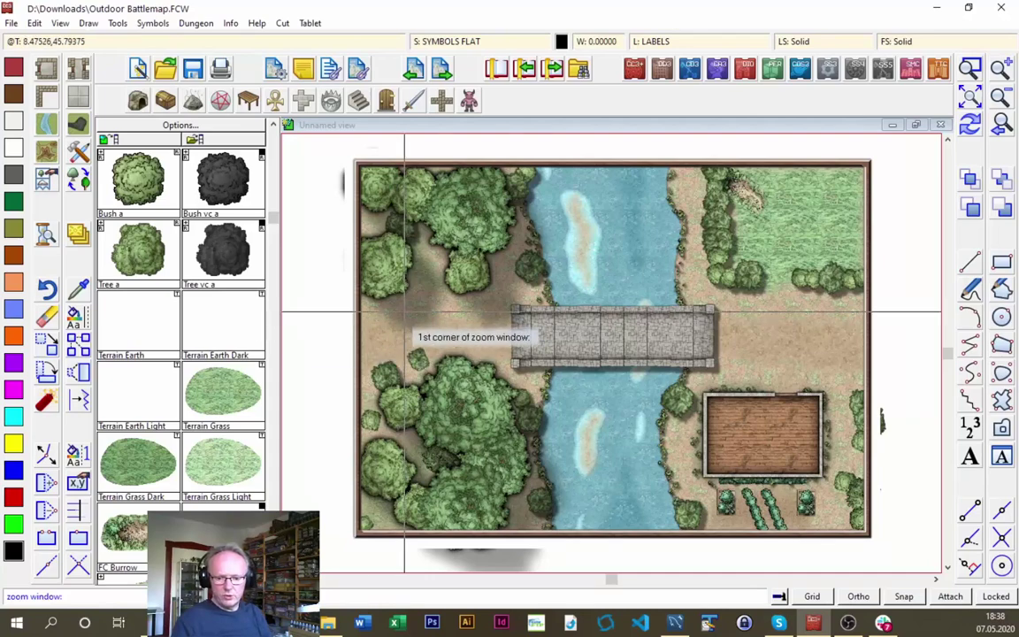
pyautogui.click(243, 155)
pyautogui.click(584, 364)
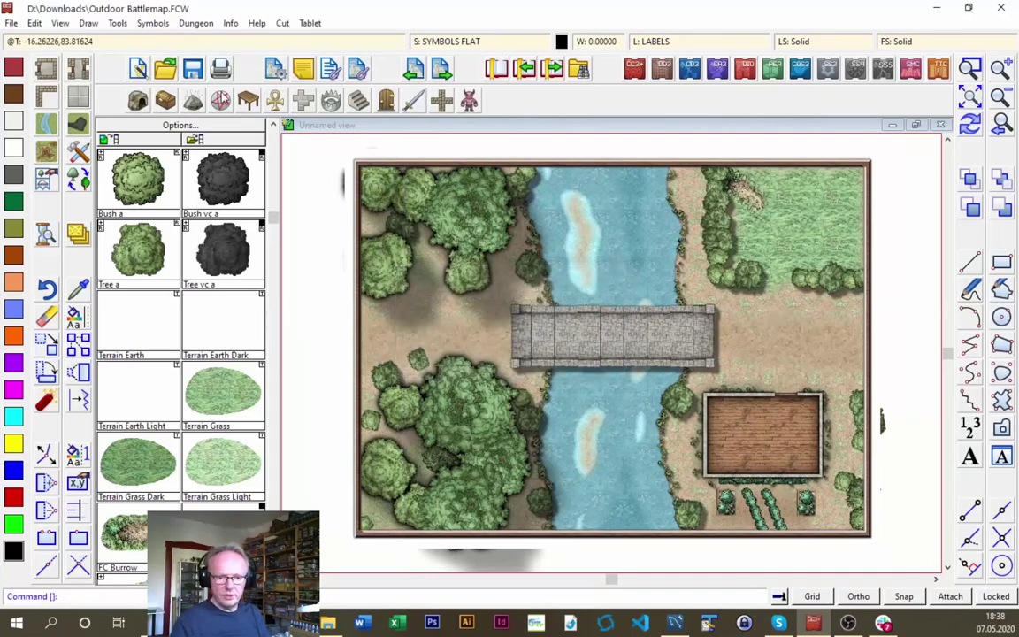
# Load the SS4 Color Cave symbol catalog and place grey rock clusters along the sandbank north of the bridge, plus one small rock just south of it
pyautogui.click(138, 102)
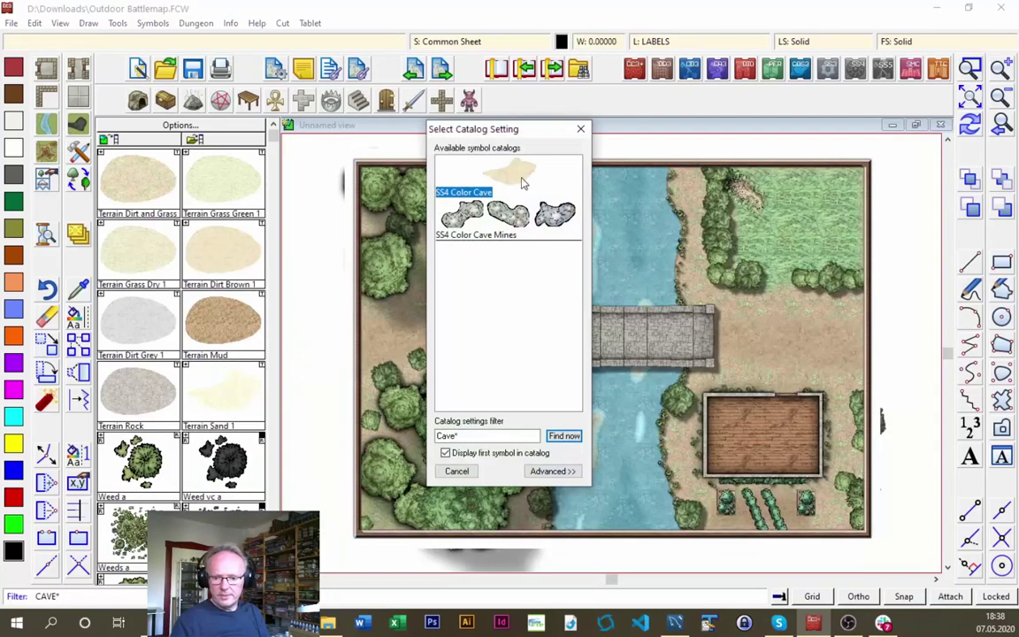
pyautogui.doubleClick(521, 186)
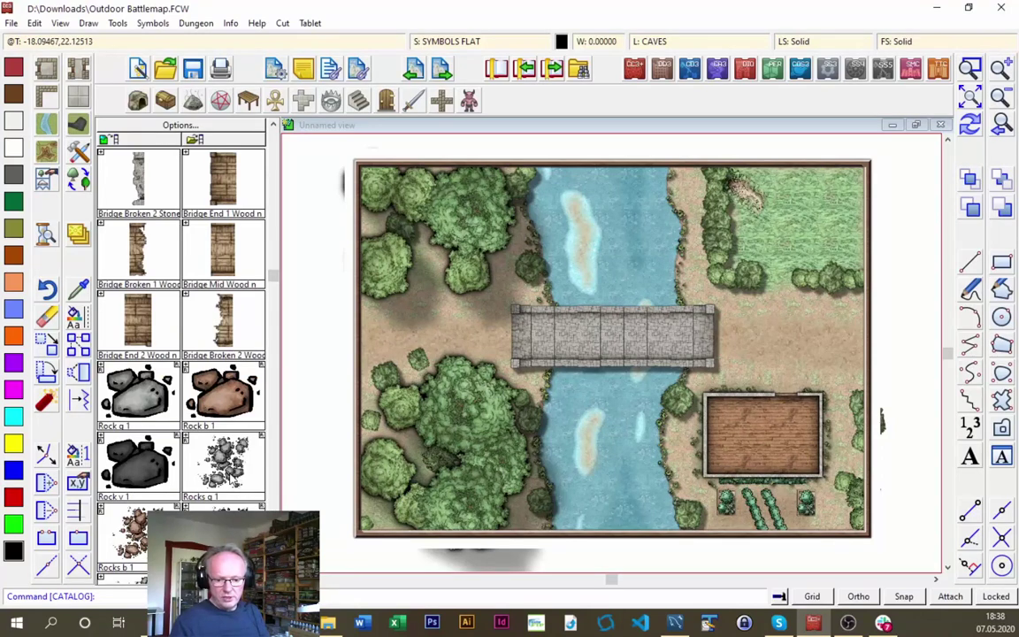
pyautogui.click(212, 415)
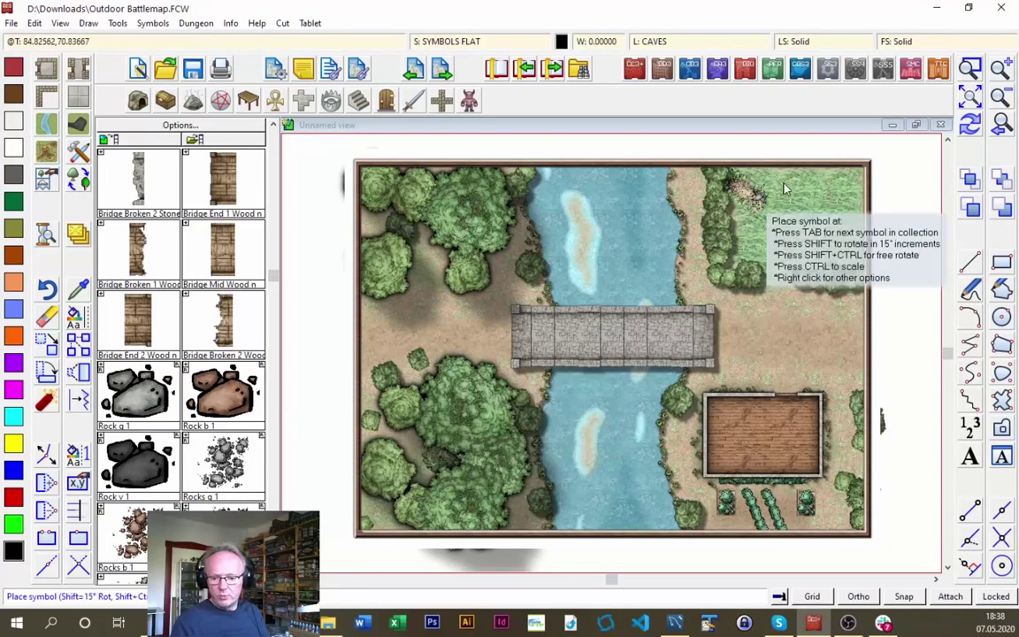
pyautogui.press('z')
pyautogui.press('w')
pyautogui.click(415, 182)
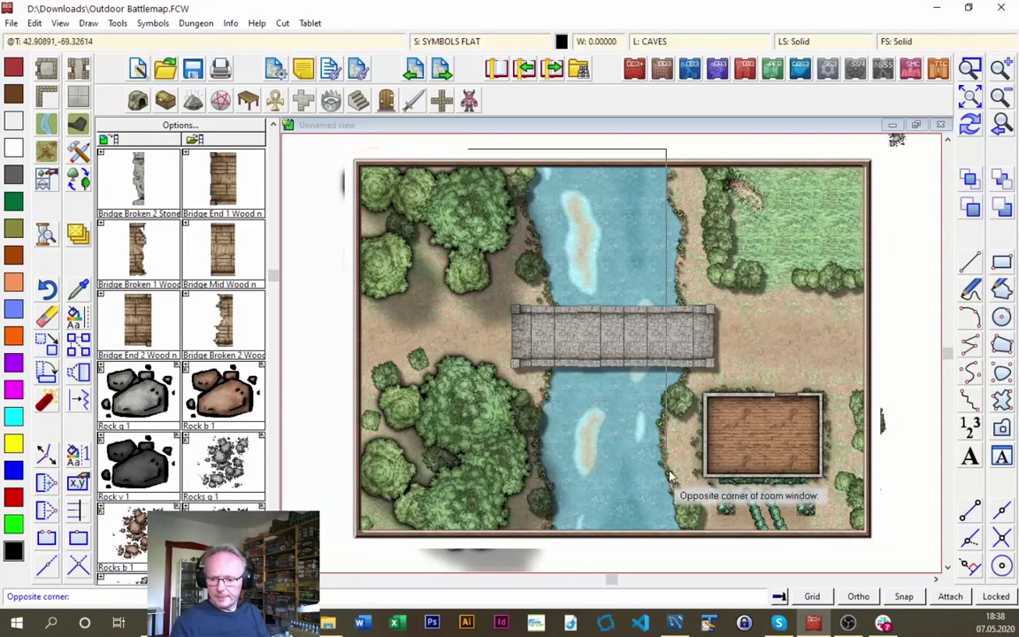
pyautogui.click(734, 402)
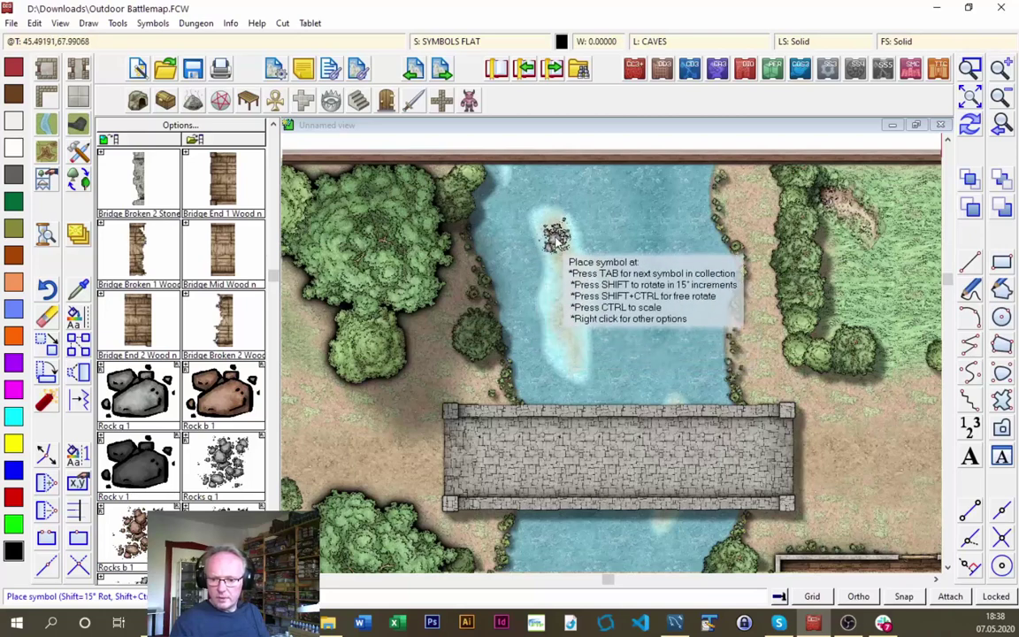
pyautogui.click(564, 261)
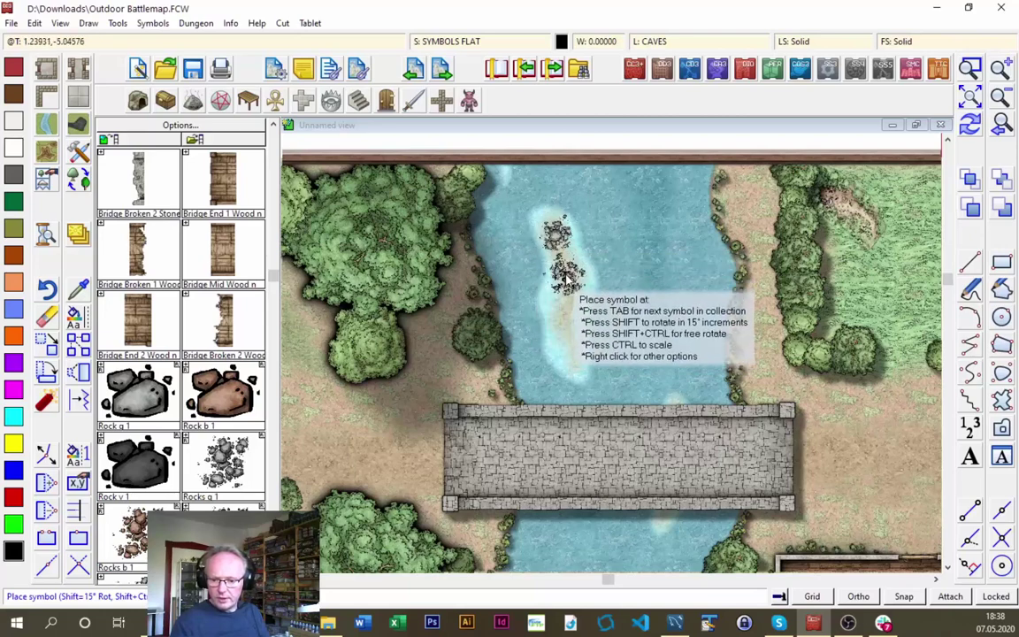
pyautogui.click(567, 274)
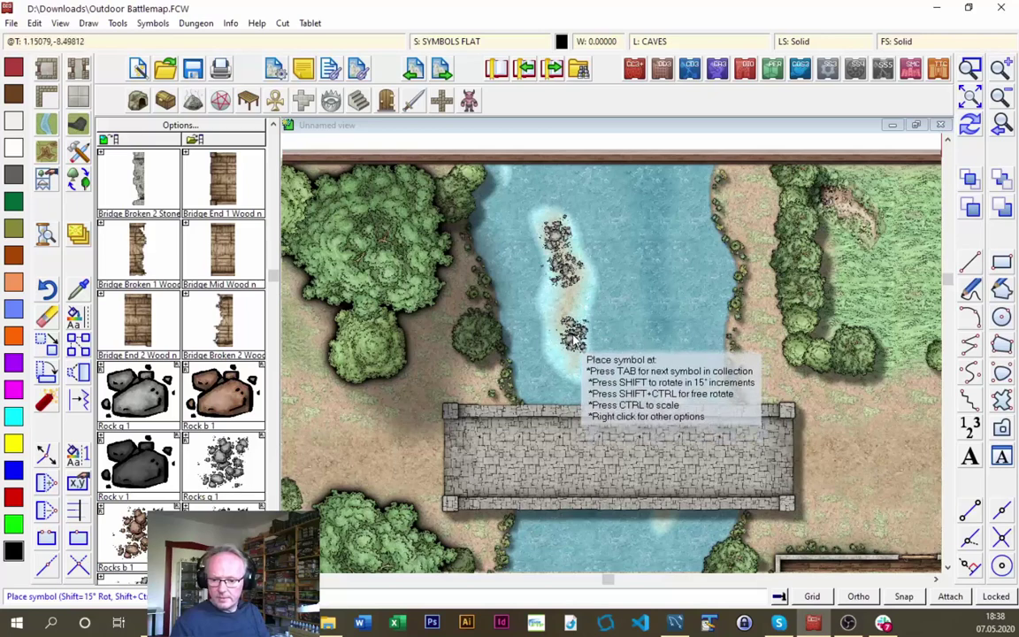
pyautogui.click(579, 353)
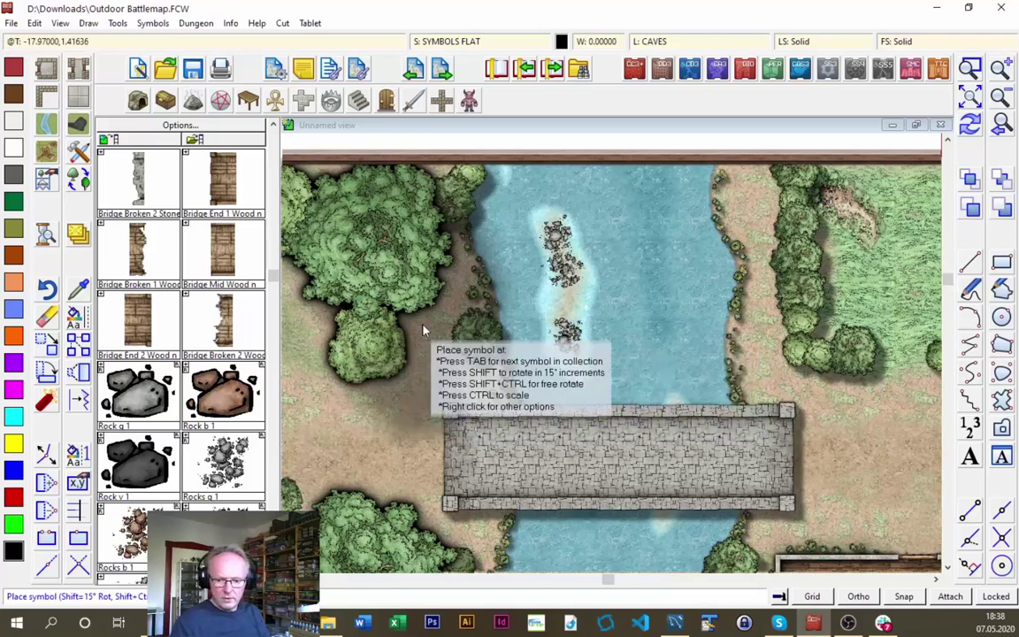
pyautogui.click(561, 311)
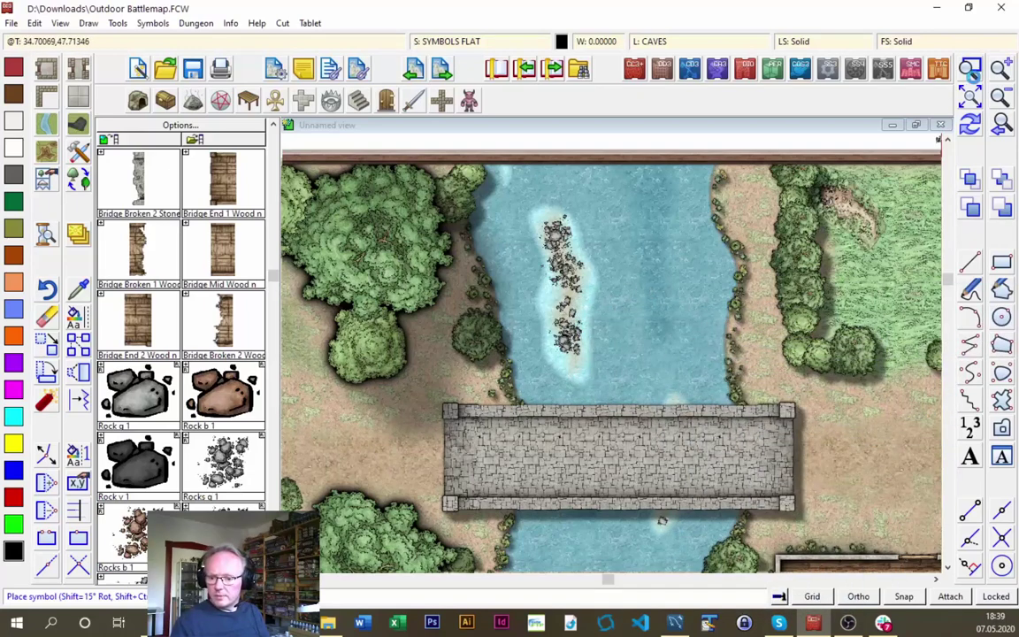
# Place grey rock clusters down the length of the large sandbank in the river south of the bridge
pyautogui.click(970, 71)
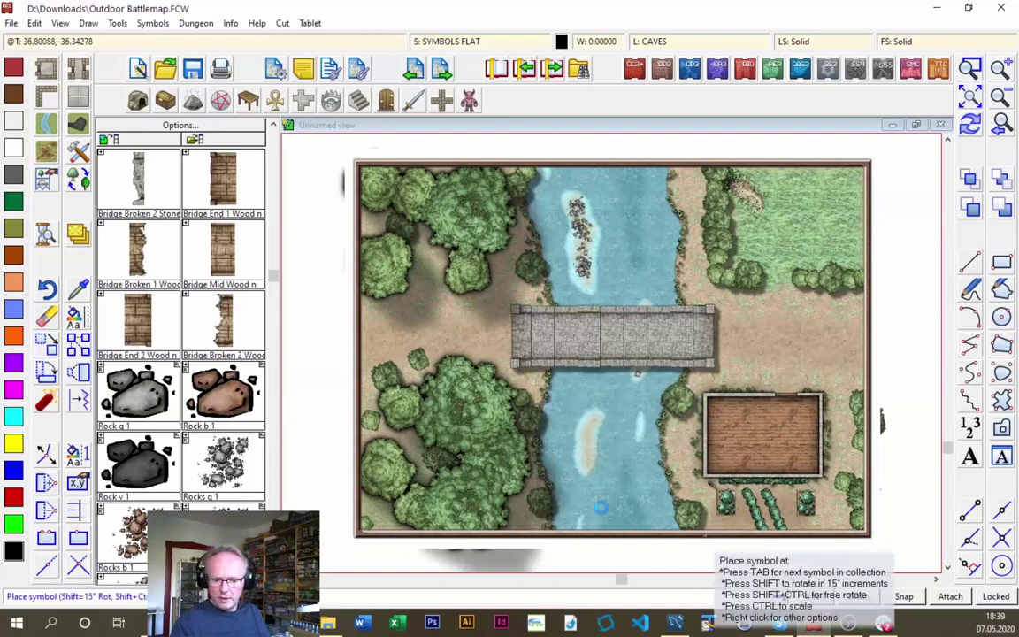
pyautogui.scroll(3, 599, 506)
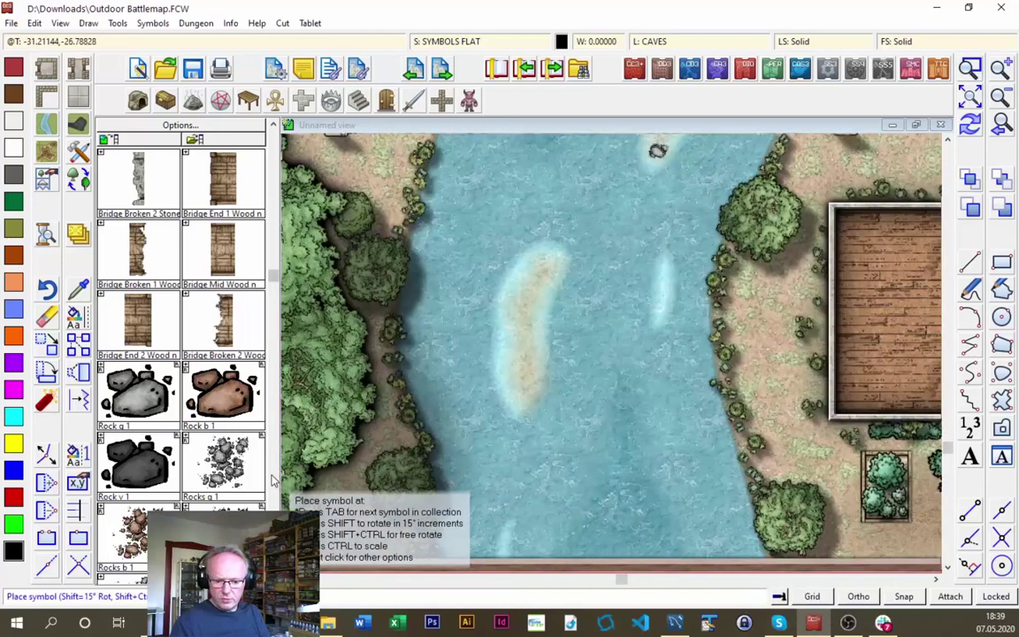
pyautogui.click(535, 297)
pyautogui.click(529, 346)
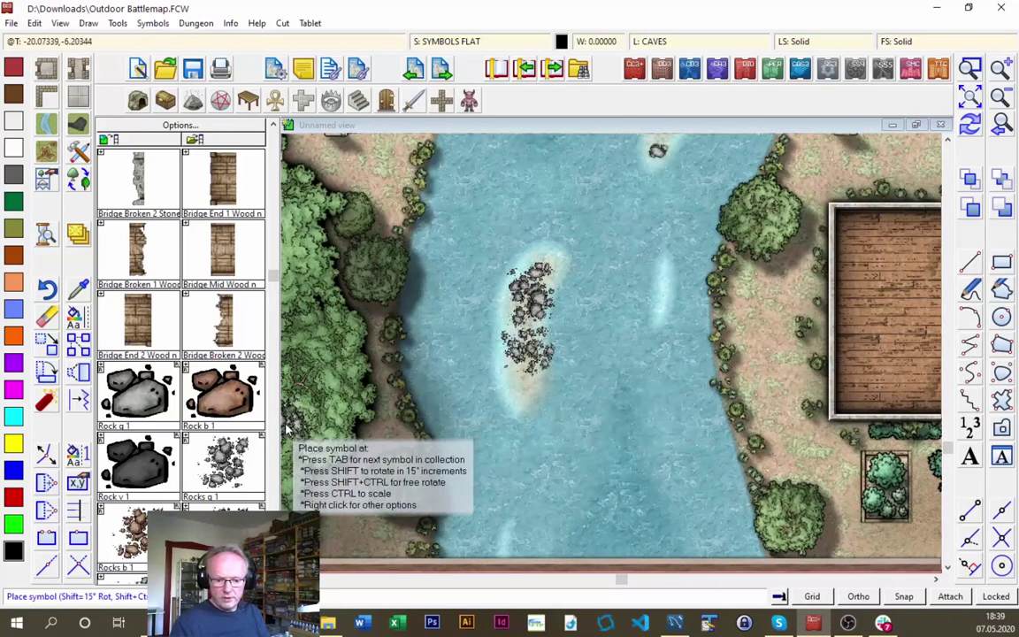
pyautogui.click(520, 382)
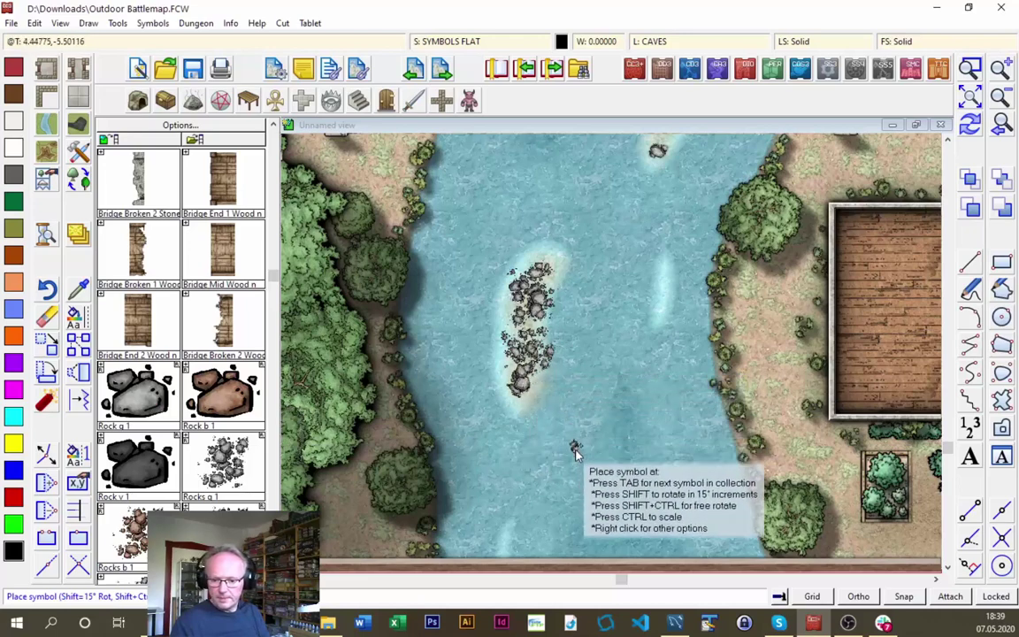
# Scatter small single rocks along the road on both sides of the bridge and finish placing symbols
pyautogui.click(971, 99)
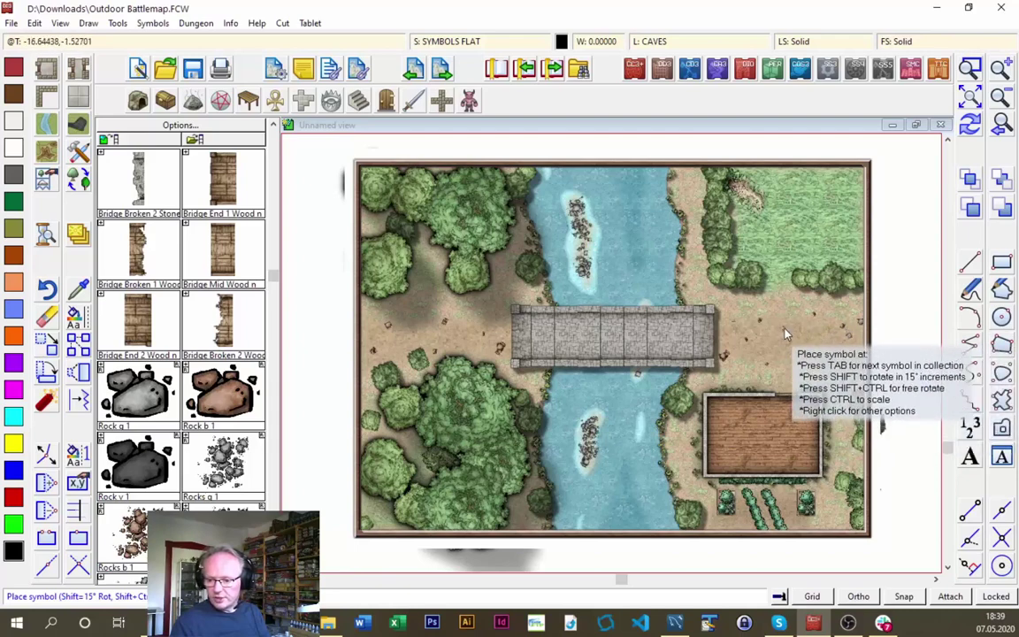
pyautogui.rightClick(484, 287)
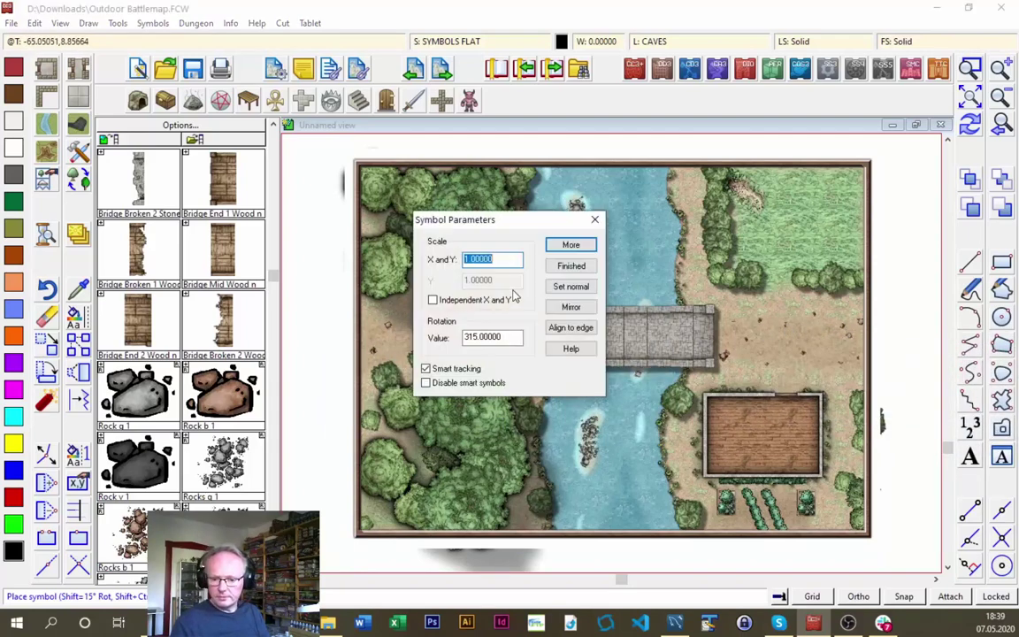
pyautogui.click(559, 267)
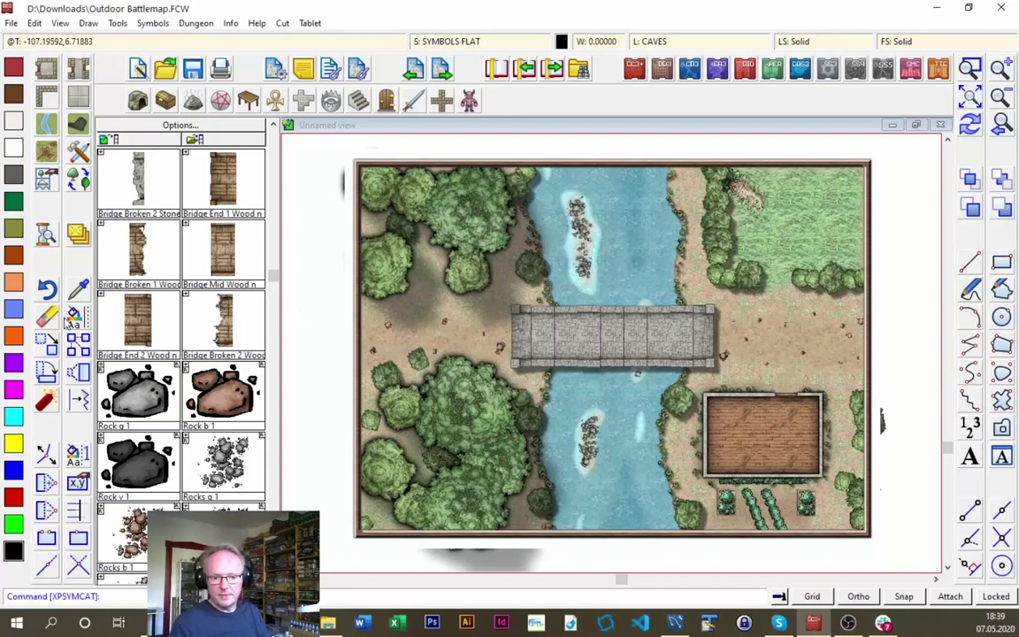
# Look through the cave and vegetation symbol catalogs for further road decoration
pyautogui.scroll(5, 175, 174)
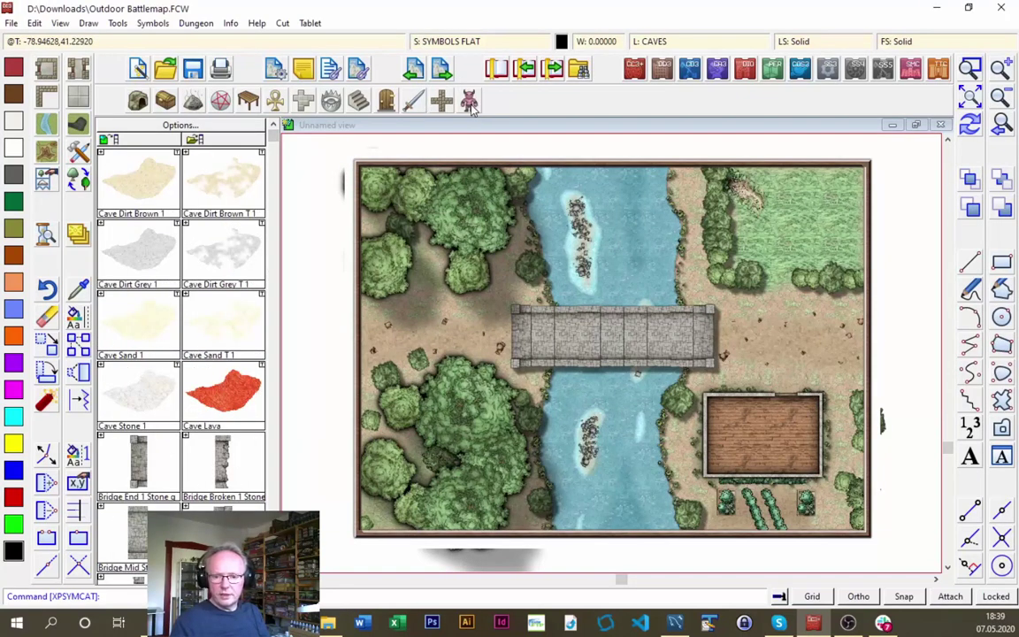
pyautogui.click(416, 99)
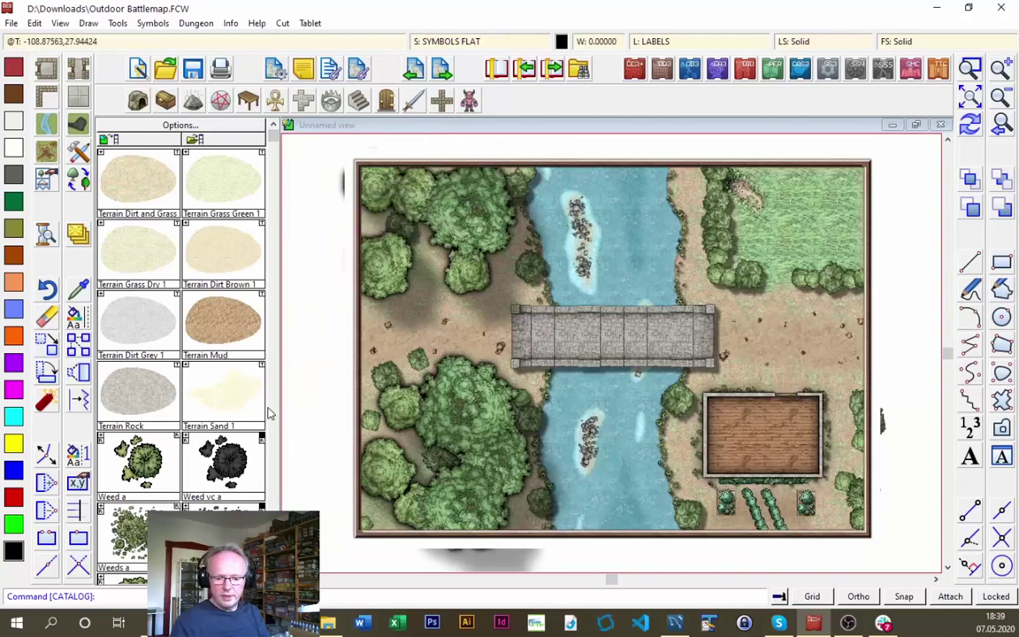
pyautogui.scroll(-10, 269, 413)
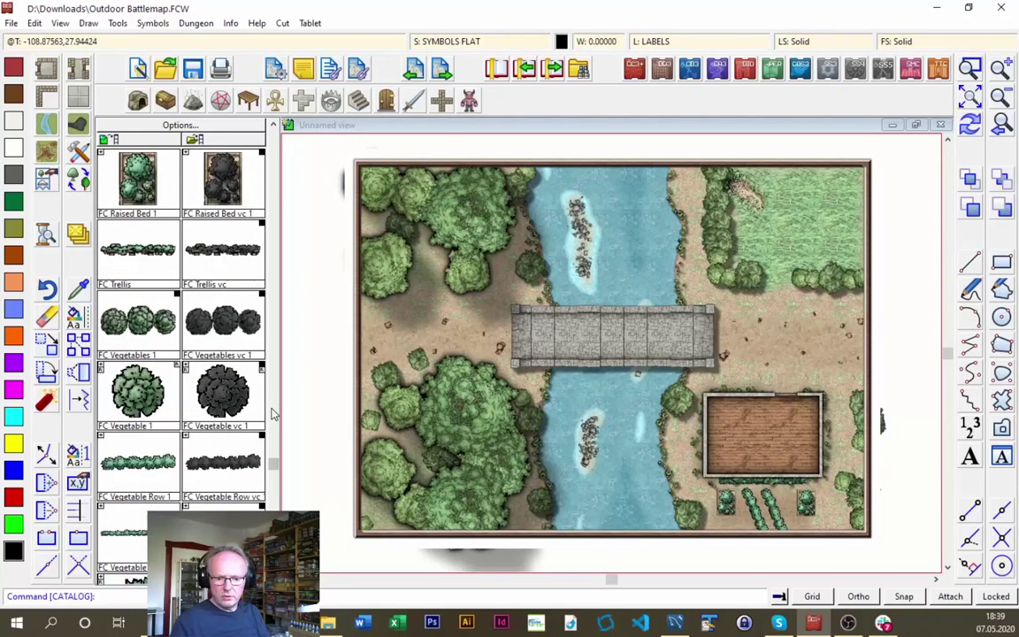
pyautogui.scroll(10, 272, 413)
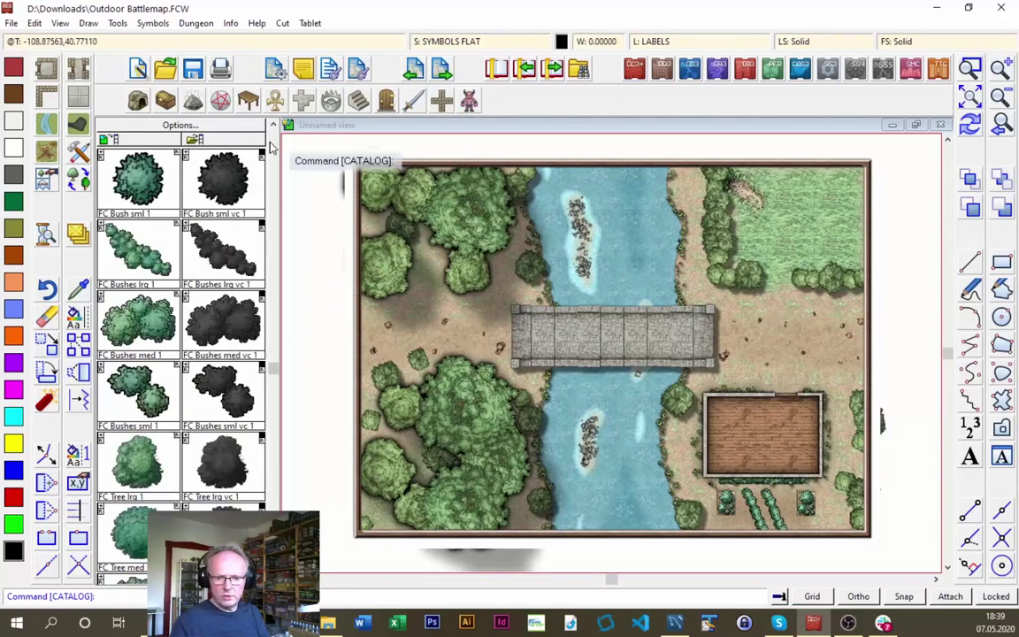
pyautogui.scroll(3, 274, 146)
# Look through the complete drawing tool list and the terrain drawing tools for a way to draw tracks on the road
pyautogui.click(79, 156)
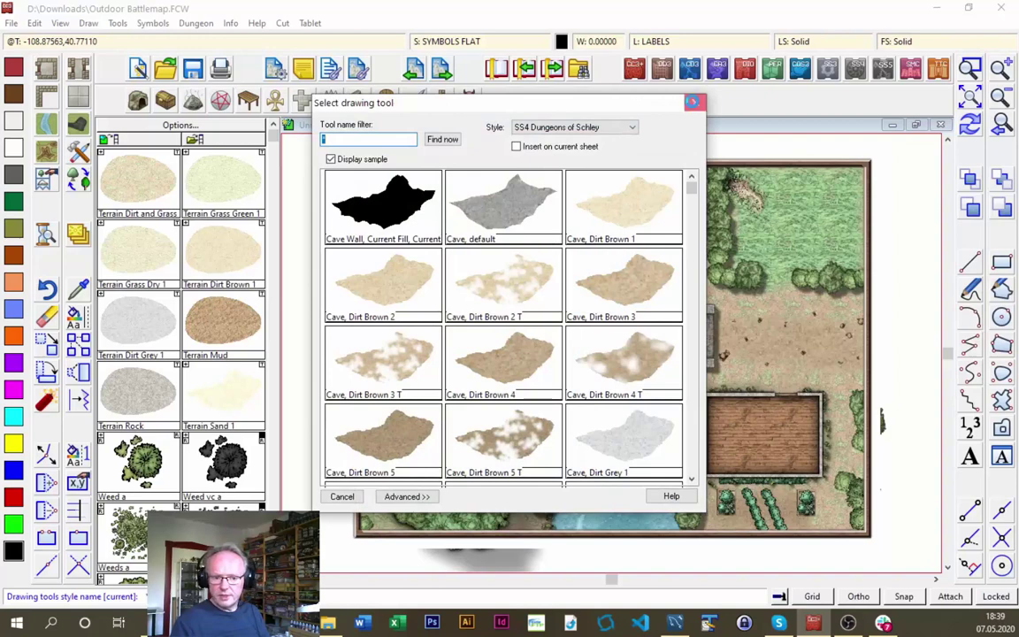
pyautogui.click(694, 103)
pyautogui.click(48, 152)
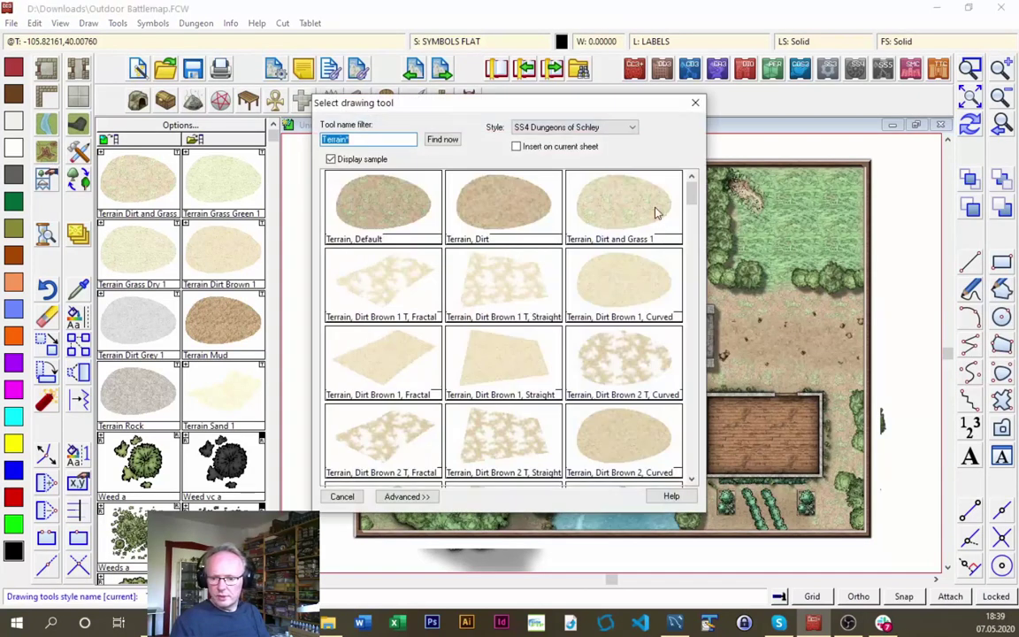
pyautogui.scroll(-3, 691, 240)
pyautogui.doubleClick(632, 216)
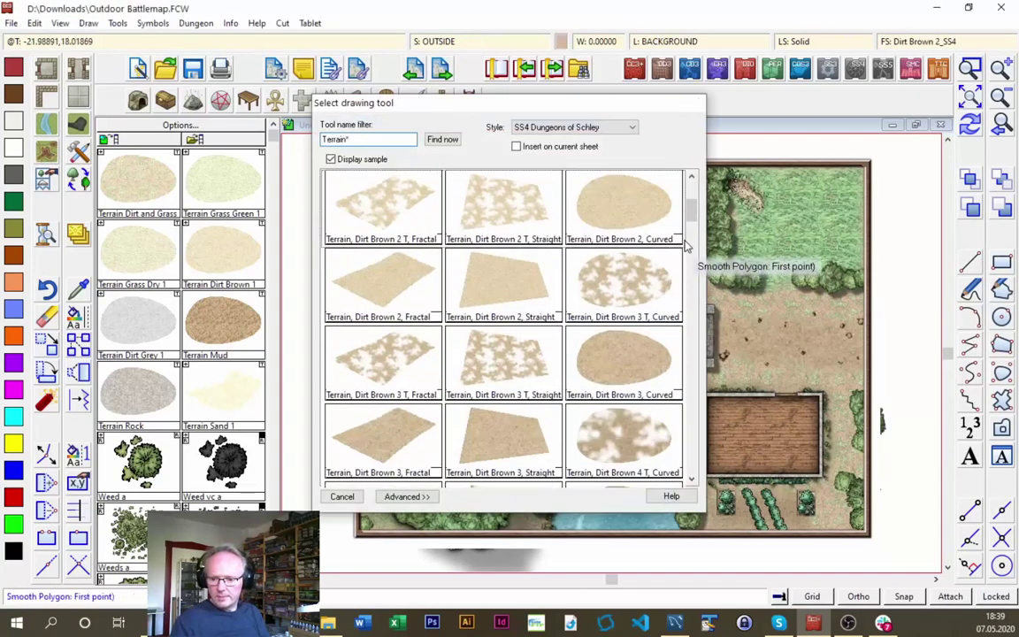
pyautogui.click(48, 153)
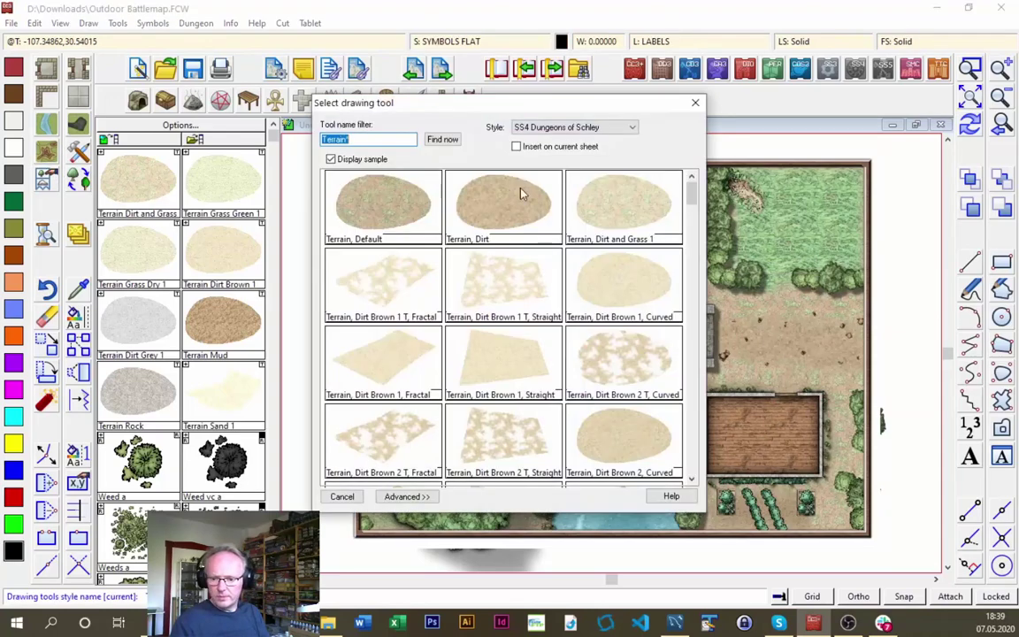
pyautogui.moveTo(689, 194); pyautogui.dragTo(730, 137)
pyautogui.click(694, 104)
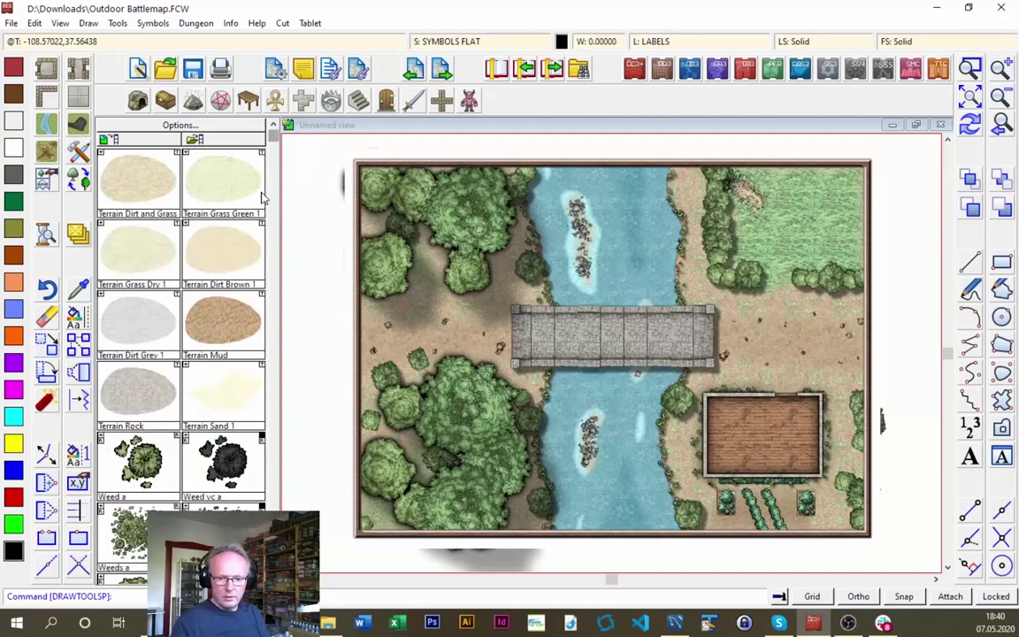
# Check the cave, container and treasure, and connecting wall symbol catalogs for suitable road details
pyautogui.click(137, 103)
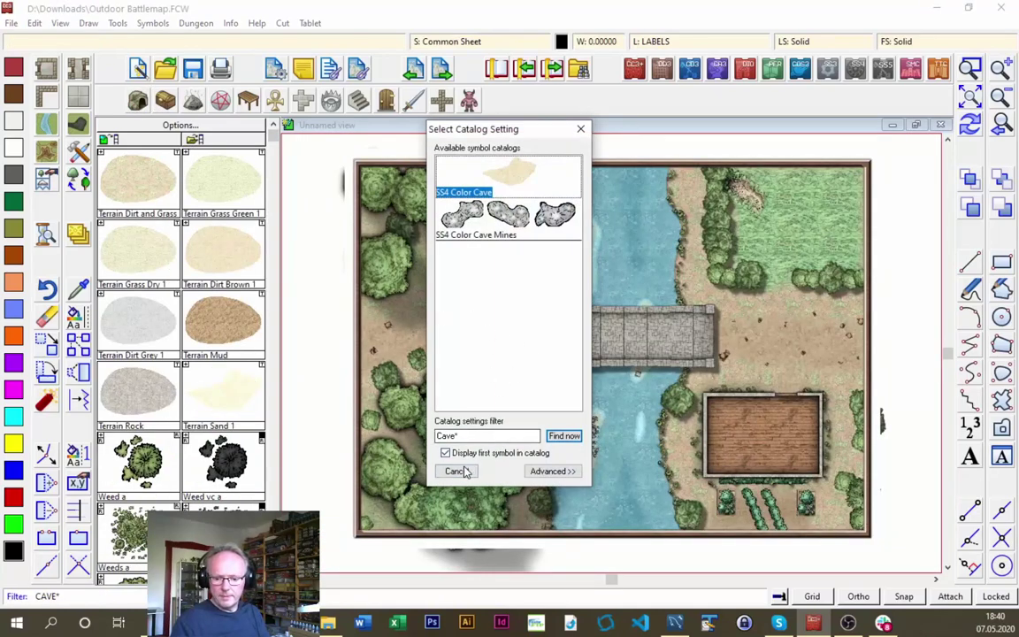
pyautogui.click(454, 472)
pyautogui.click(167, 101)
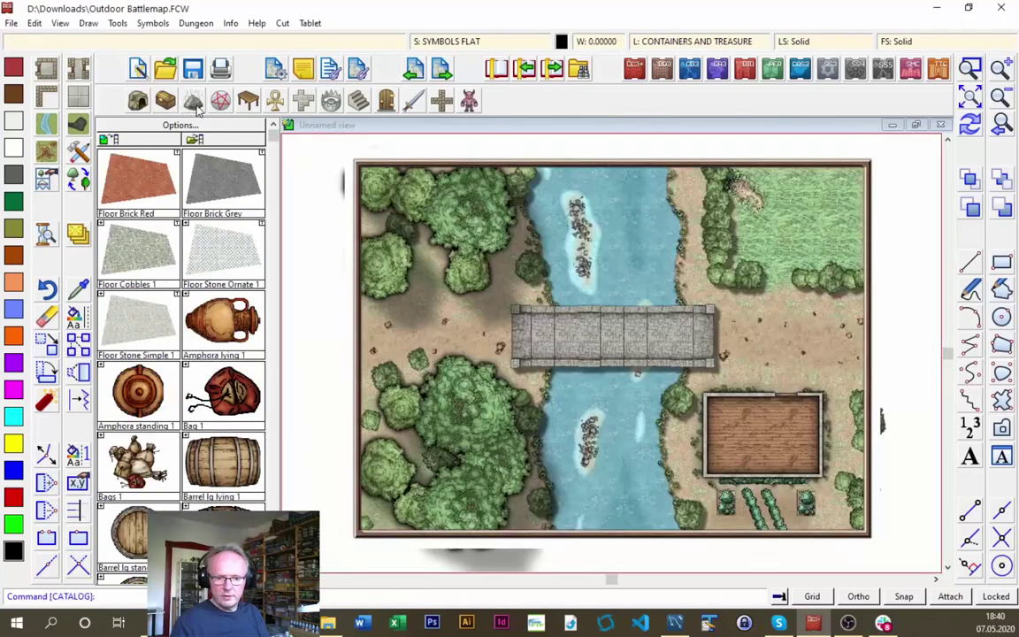
pyautogui.click(441, 101)
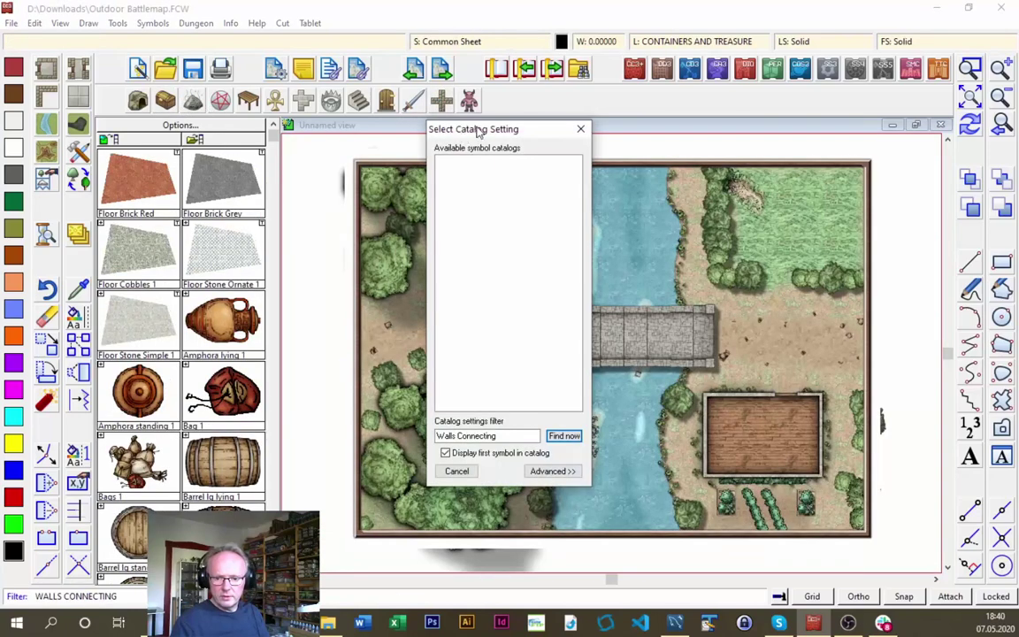
pyautogui.click(580, 131)
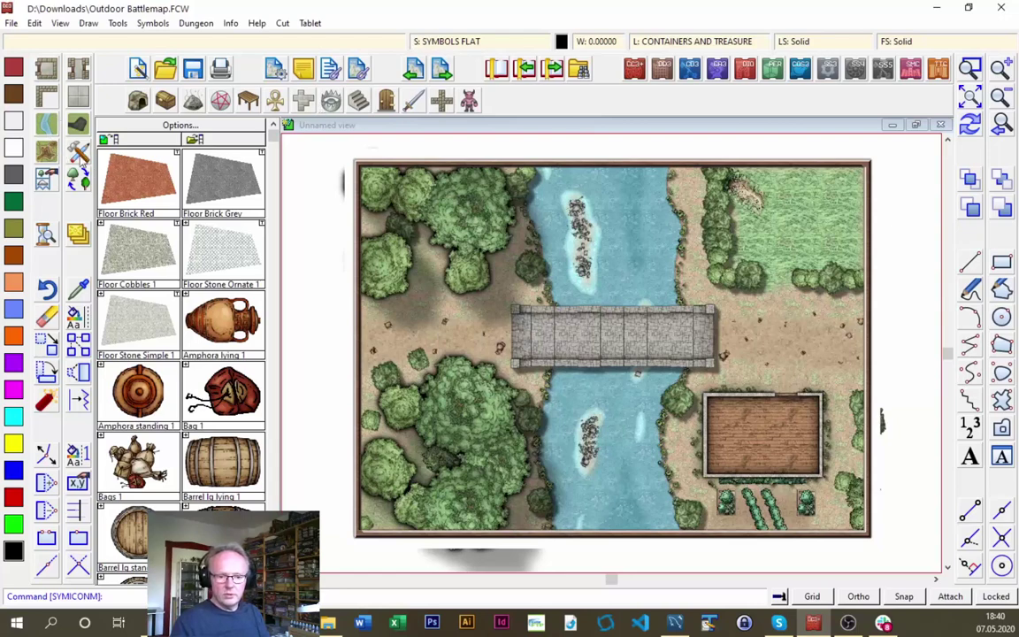
pyautogui.click(80, 154)
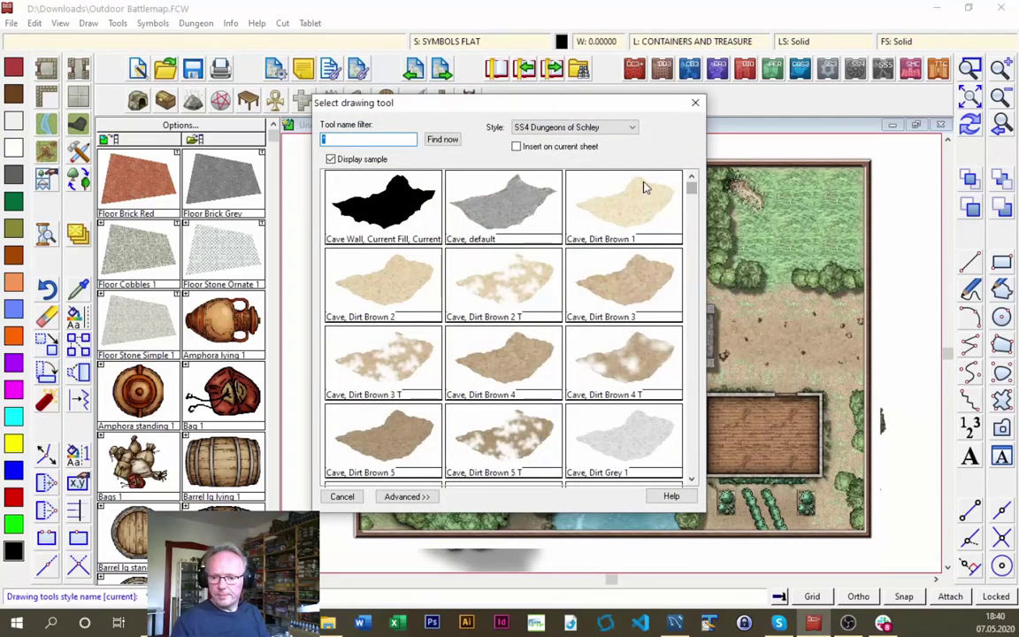
pyautogui.click(362, 160)
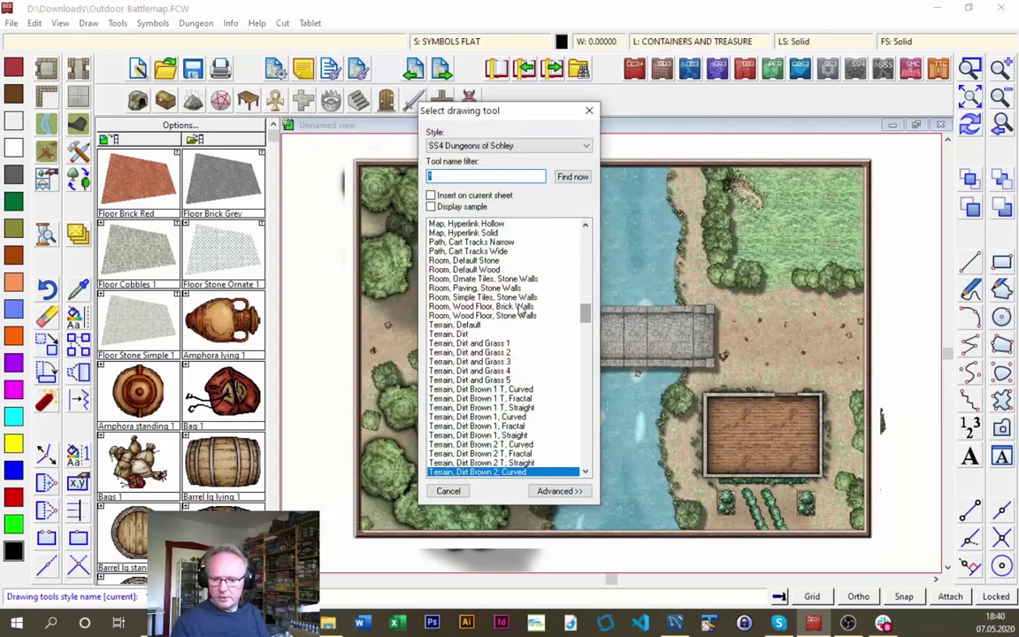
pyautogui.doubleClick(468, 287)
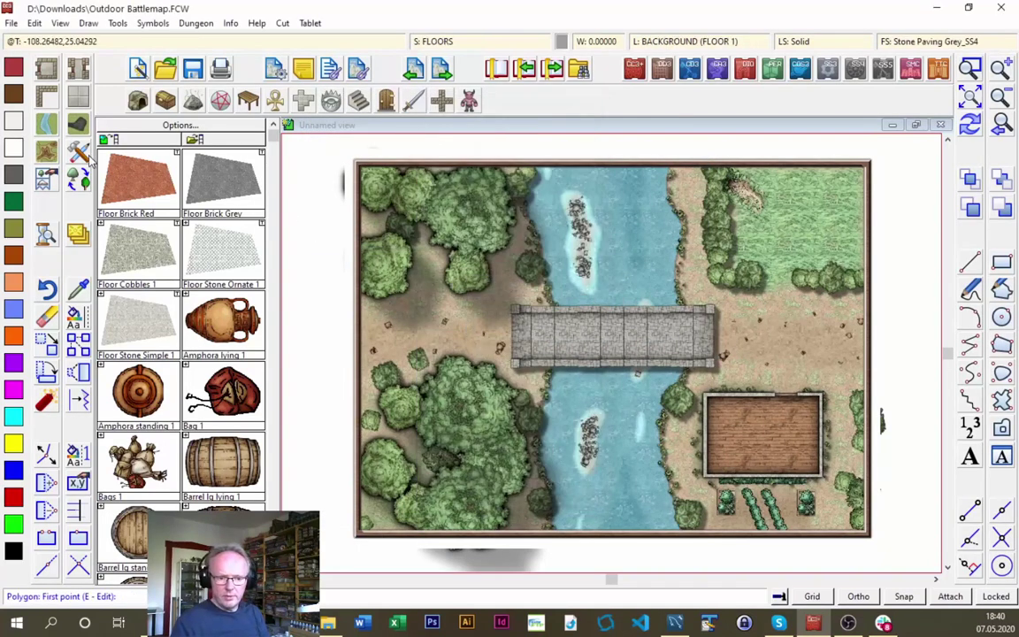
# Choose the Path, Cart Tracks Wide drawing tool from the full tool list with sample previews displayed
pyautogui.click(80, 154)
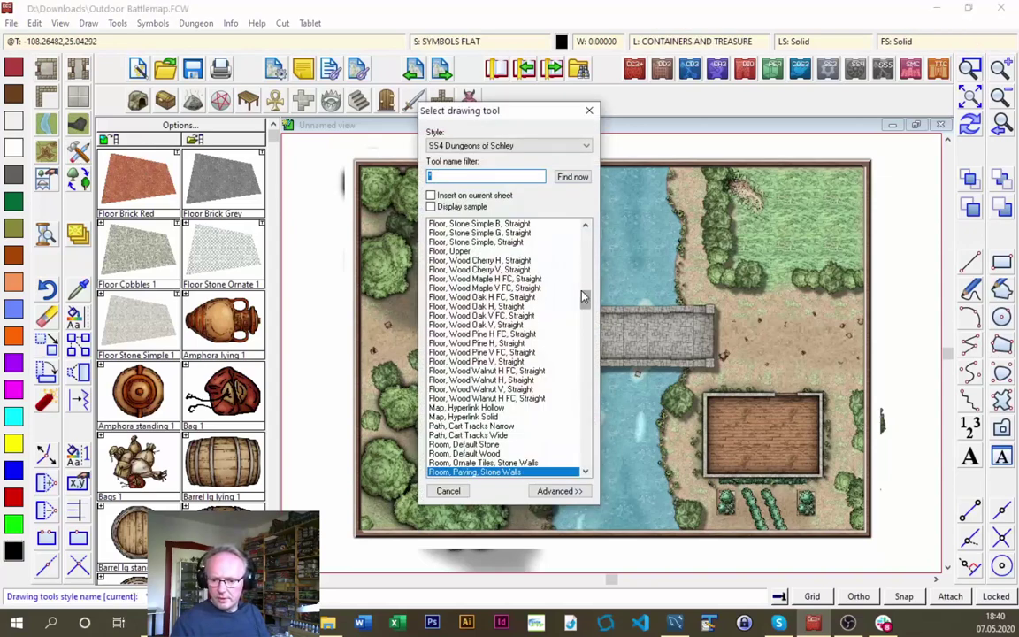
pyautogui.moveTo(584, 296)
pyautogui.mouseDown()
pyautogui.moveTo(592, 243)
pyautogui.moveTo(584, 309)
pyautogui.mouseUp()
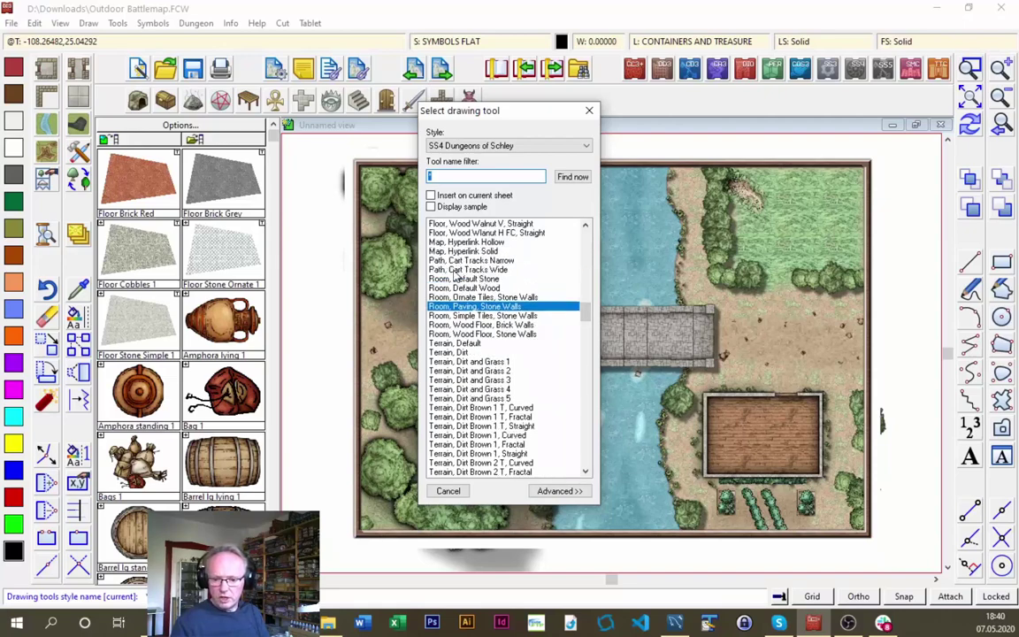
pyautogui.doubleClick(454, 273)
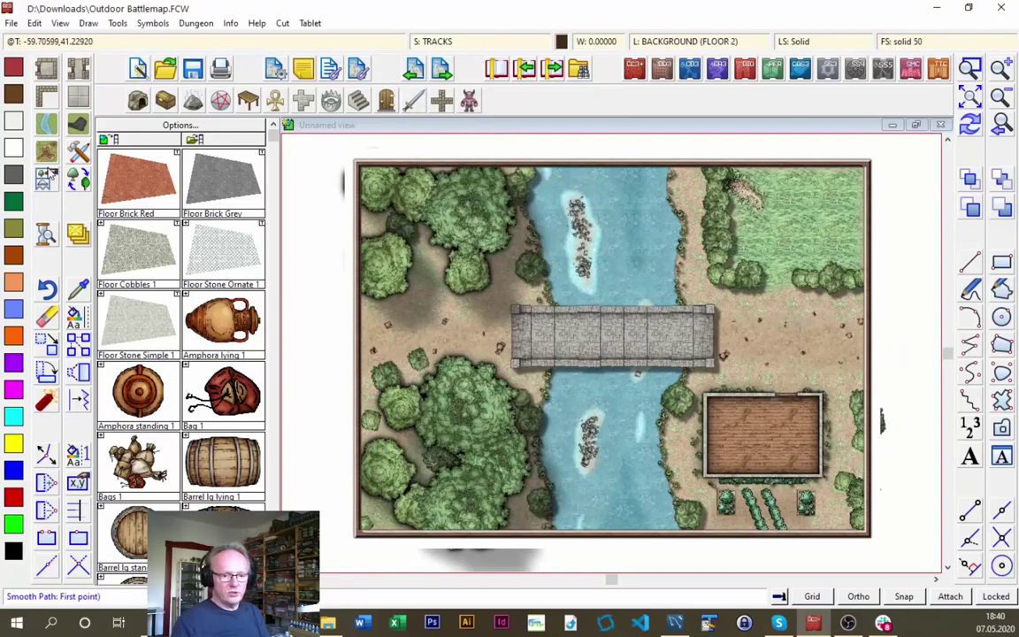
pyautogui.click(78, 152)
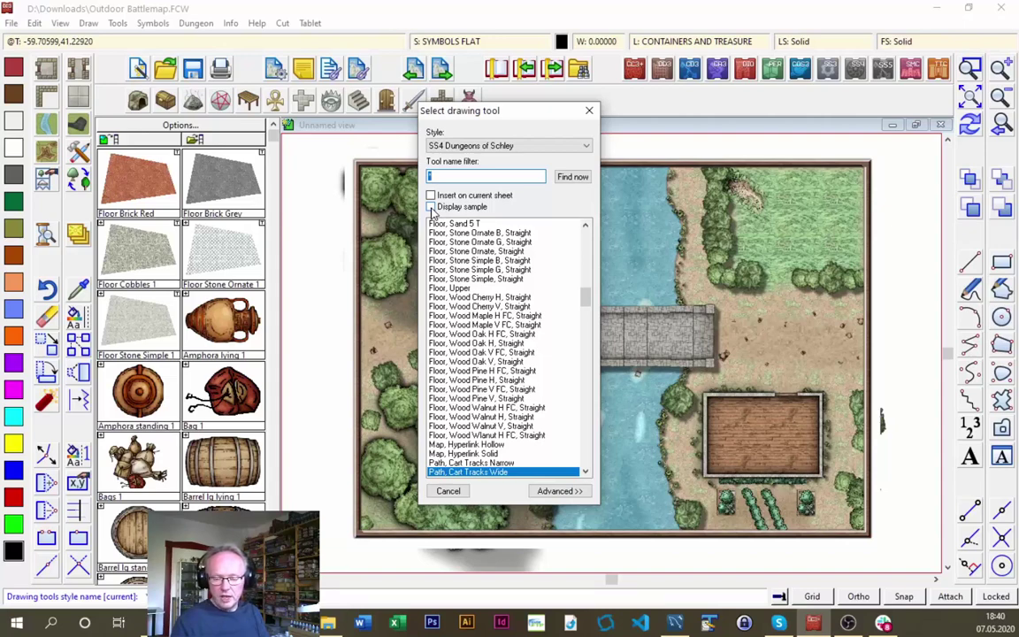
pyautogui.click(430, 206)
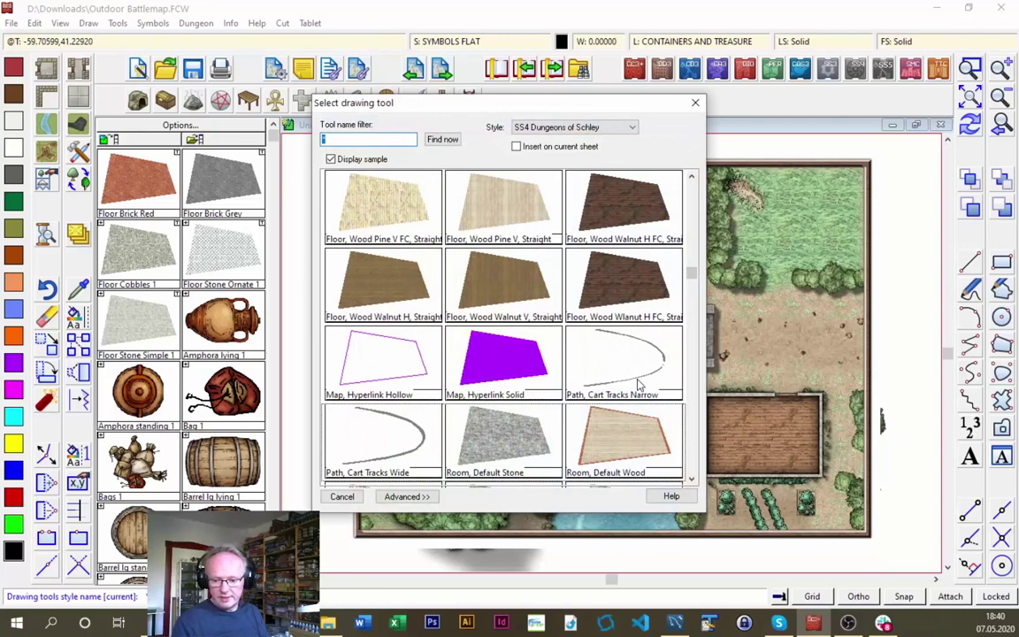
pyautogui.doubleClick(392, 435)
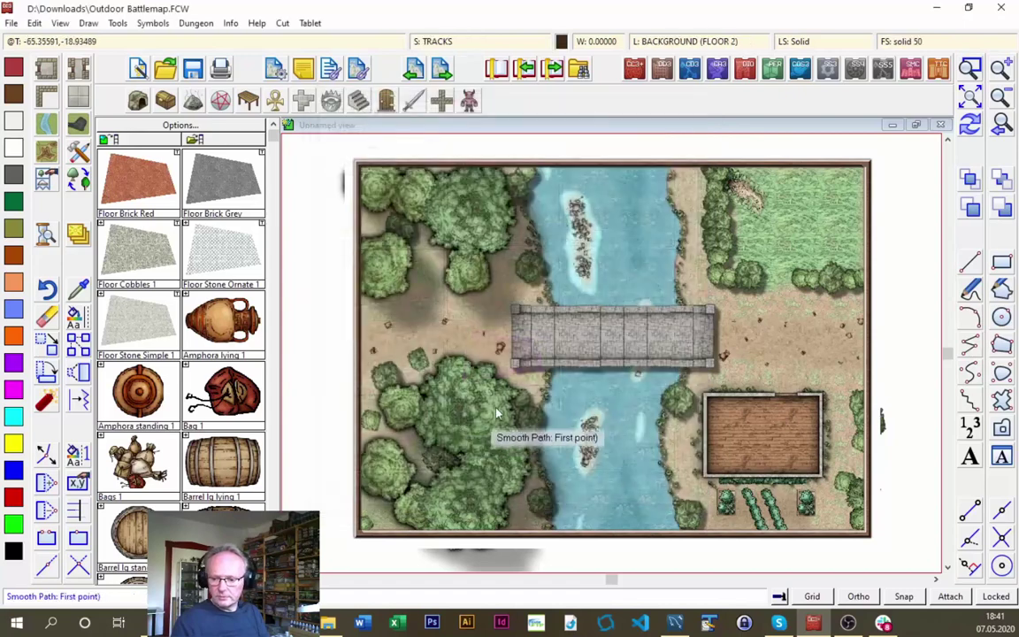
# Draw a slightly wavy wide cart track along the road from the map's east edge to the bridge's eastern end
pyautogui.click(999, 124)
pyautogui.click(622, 283)
pyautogui.click(879, 415)
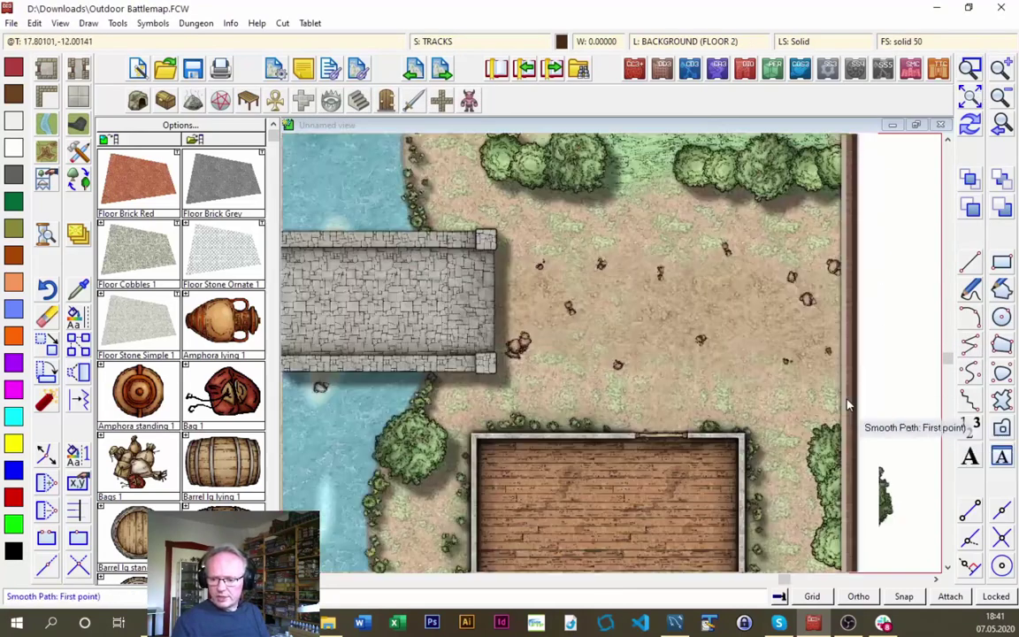
pyautogui.click(811, 287)
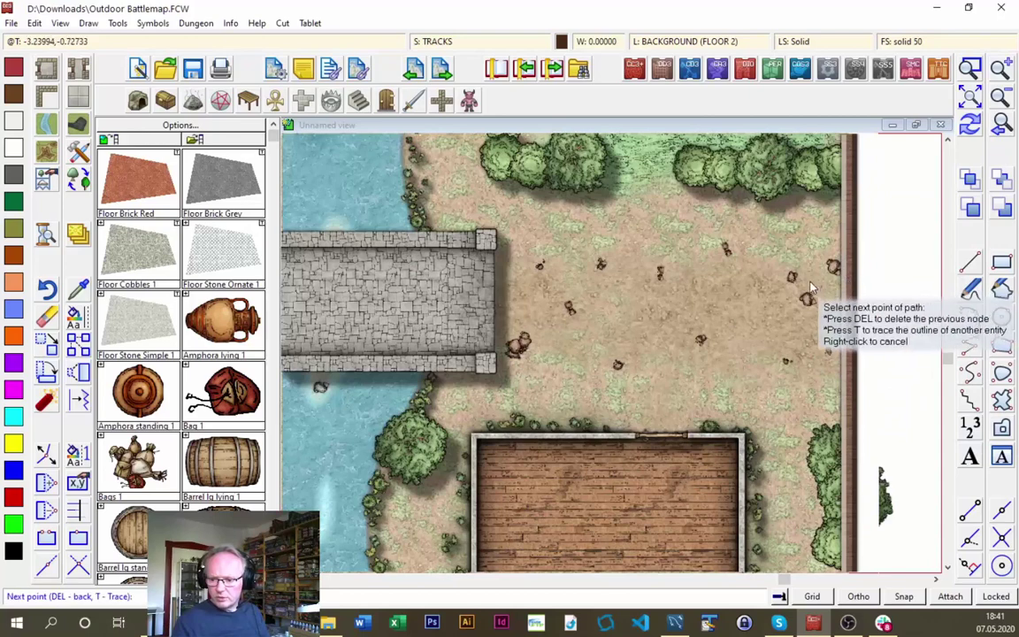
pyautogui.click(659, 283)
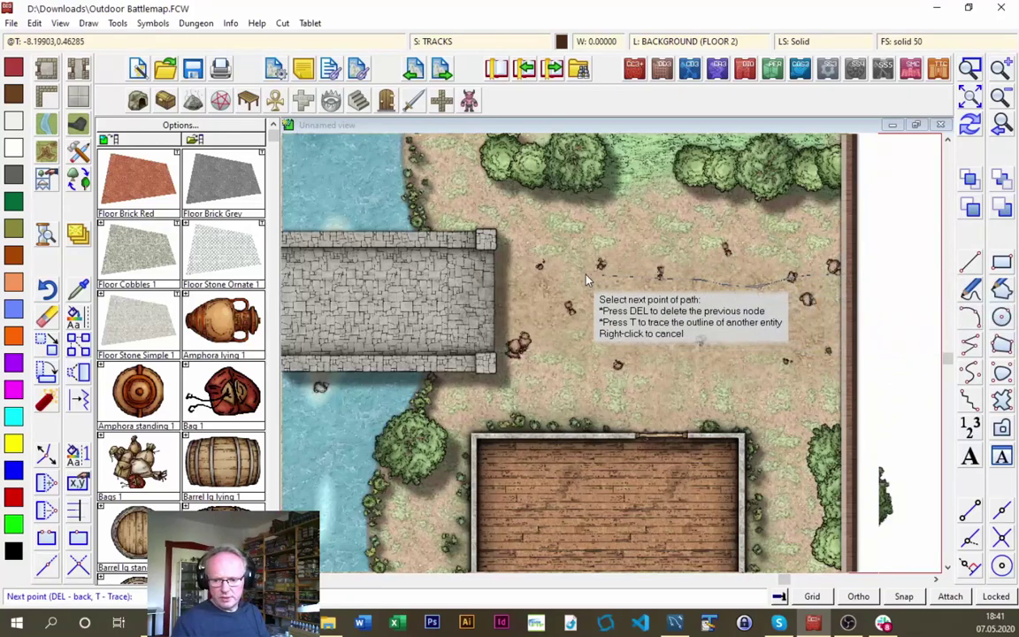
pyautogui.click(489, 281)
pyautogui.rightClick(489, 281)
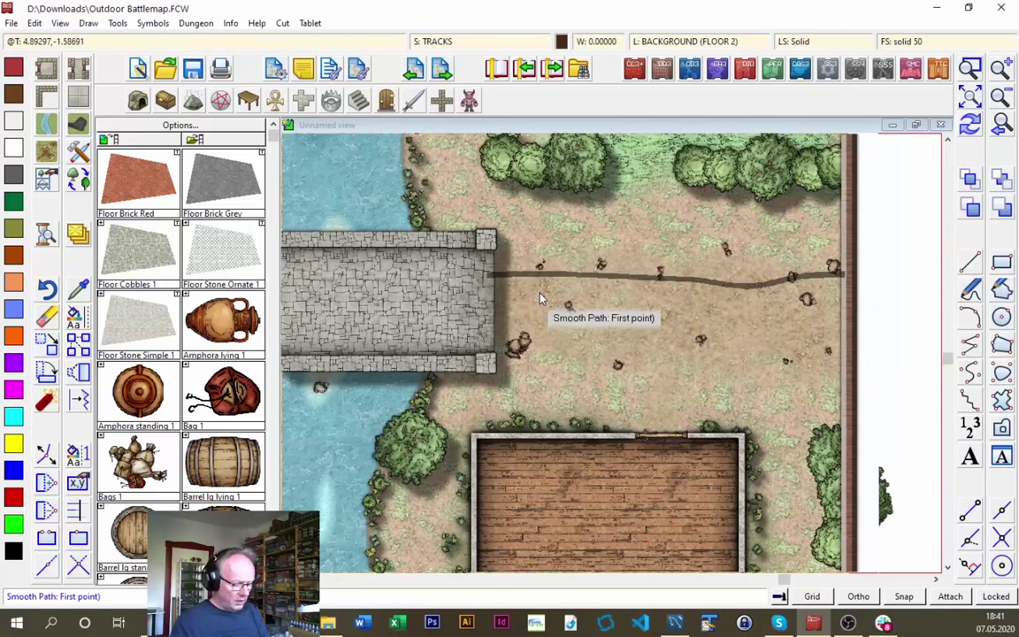
# Add two short track strands that branch off the first track and rejoin it along the middle and eastern part of the road
pyautogui.click(571, 285)
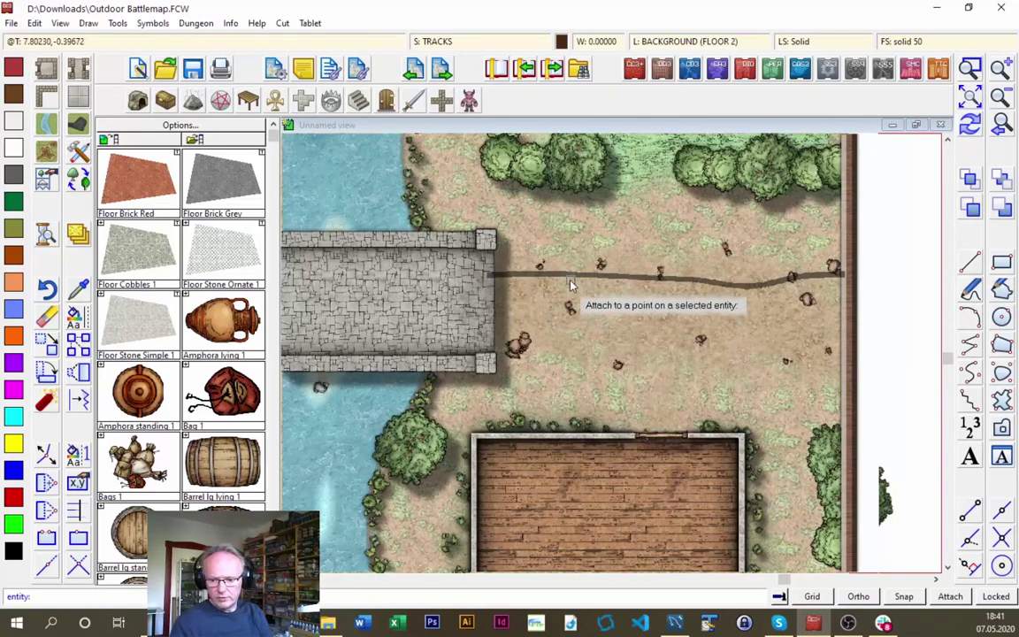
pyautogui.click(572, 277)
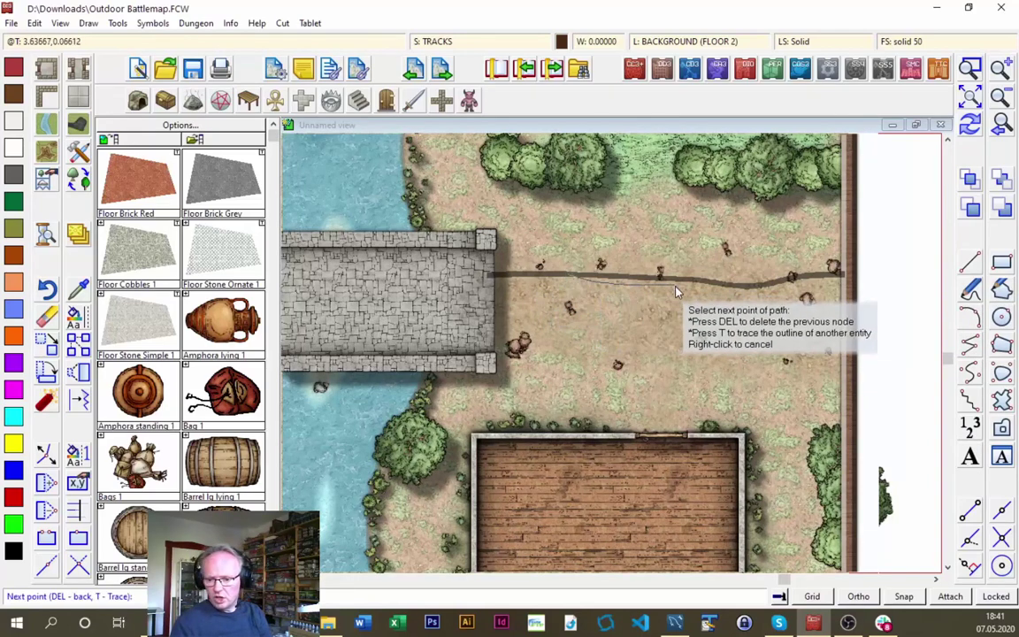
pyautogui.click(723, 290)
pyautogui.click(738, 291)
pyautogui.rightClick(700, 288)
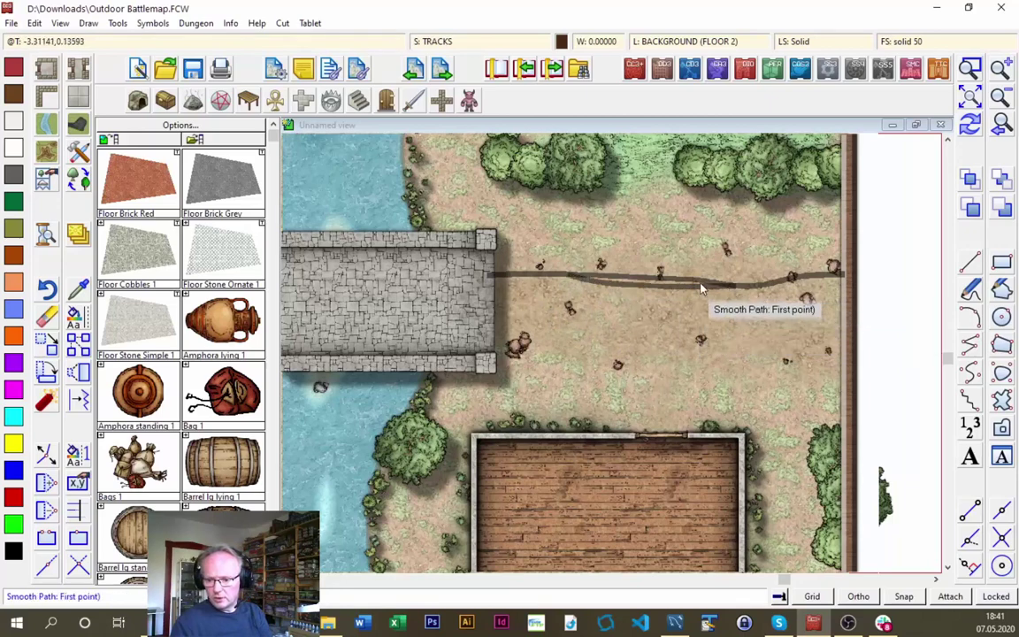
pyautogui.click(700, 288)
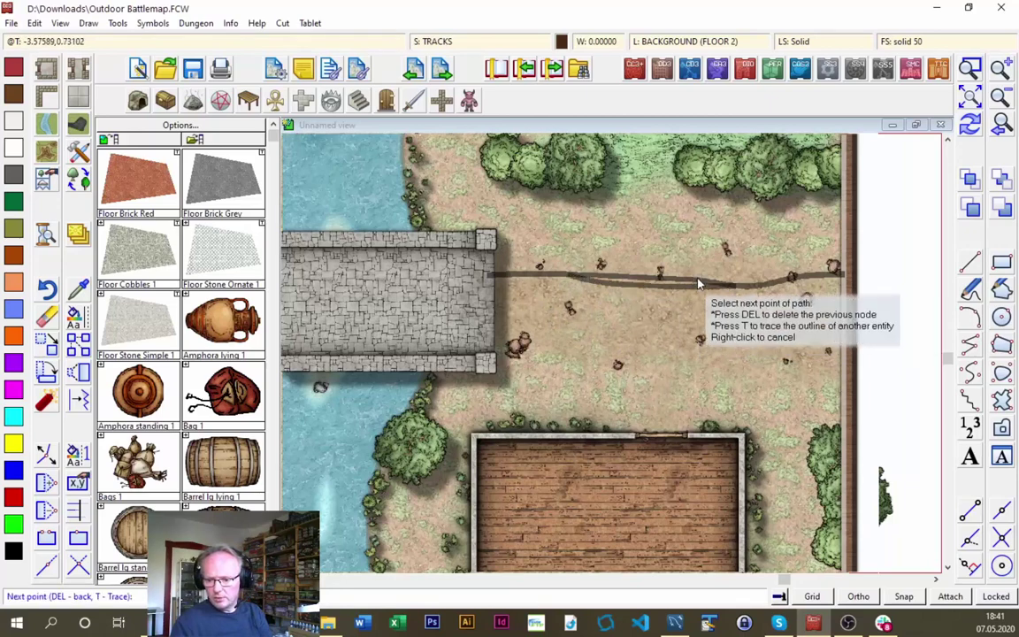
pyautogui.click(812, 280)
pyautogui.rightClick(812, 280)
# Add two more strands beside the first track, one running to the bridge's end and one to the map's east edge
pyautogui.click(584, 281)
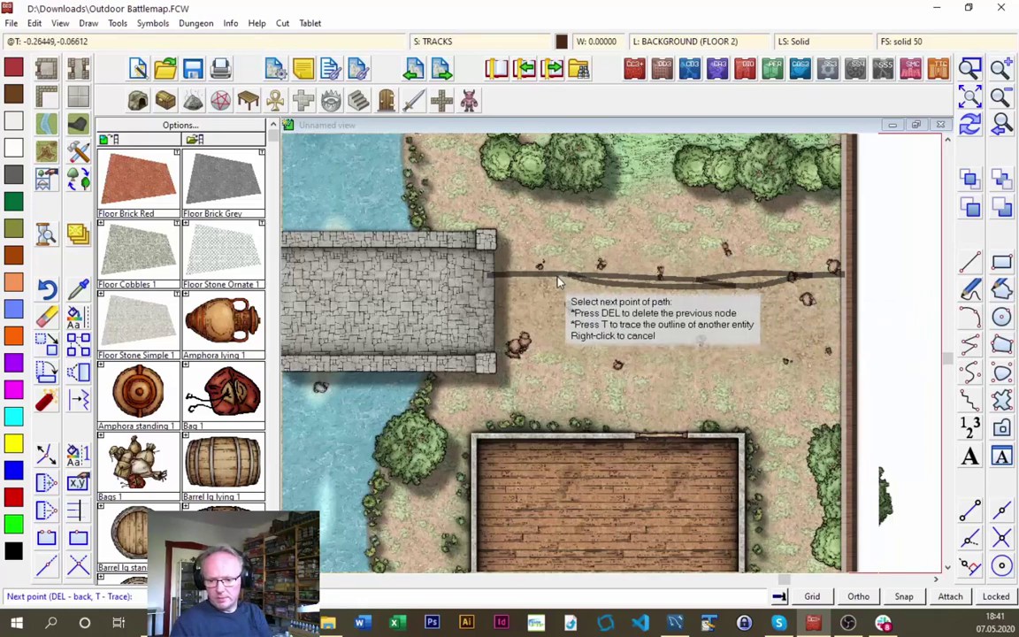
pyautogui.click(488, 280)
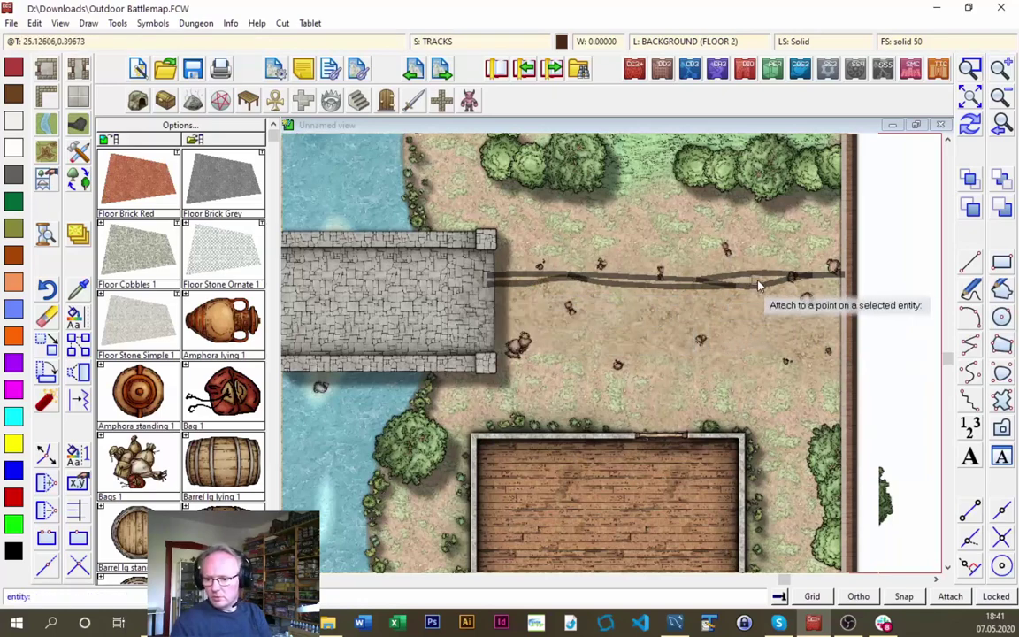
pyautogui.click(846, 288)
pyautogui.rightClick(846, 288)
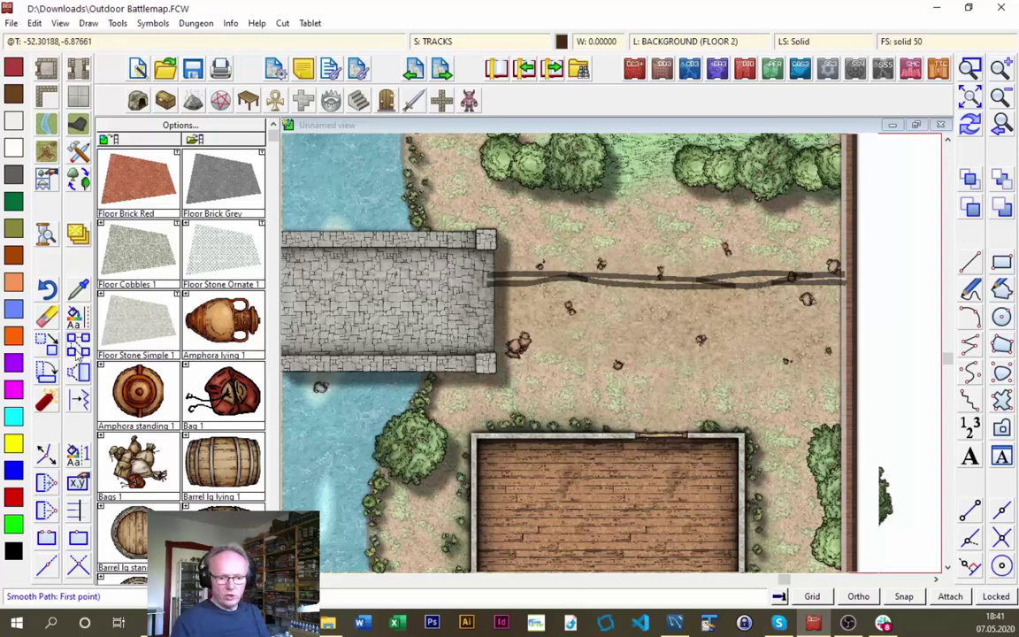
# Copy the five cart track strands with Snap on and place the copy 5 units south as a parallel second wheel track
pyautogui.hotkey('ctrl', 'c')
pyautogui.click(535, 281)
pyautogui.click(607, 284)
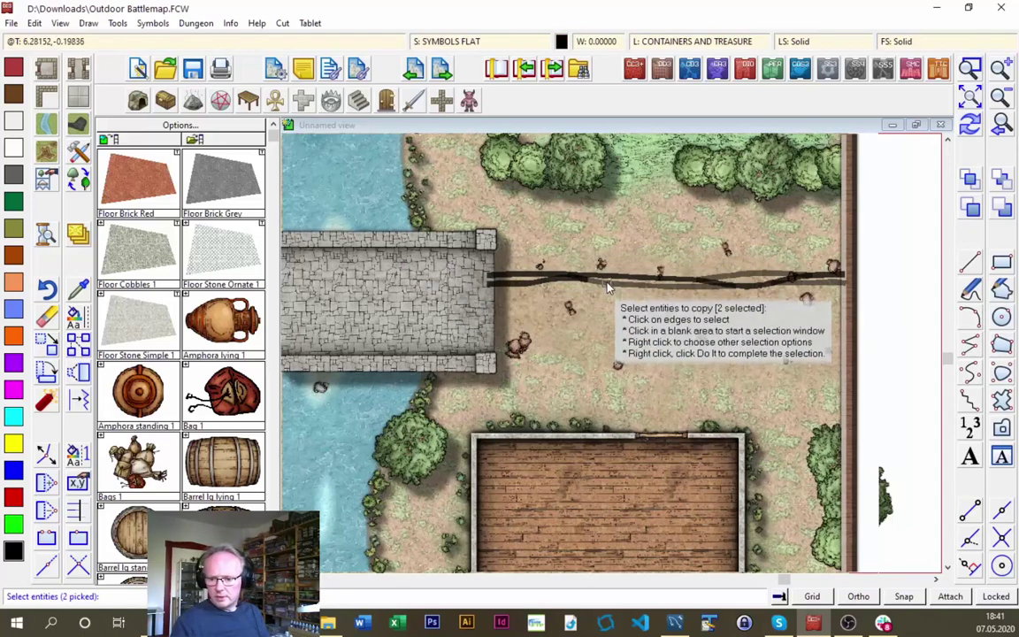
pyautogui.click(659, 271)
pyautogui.click(725, 250)
pyautogui.click(832, 267)
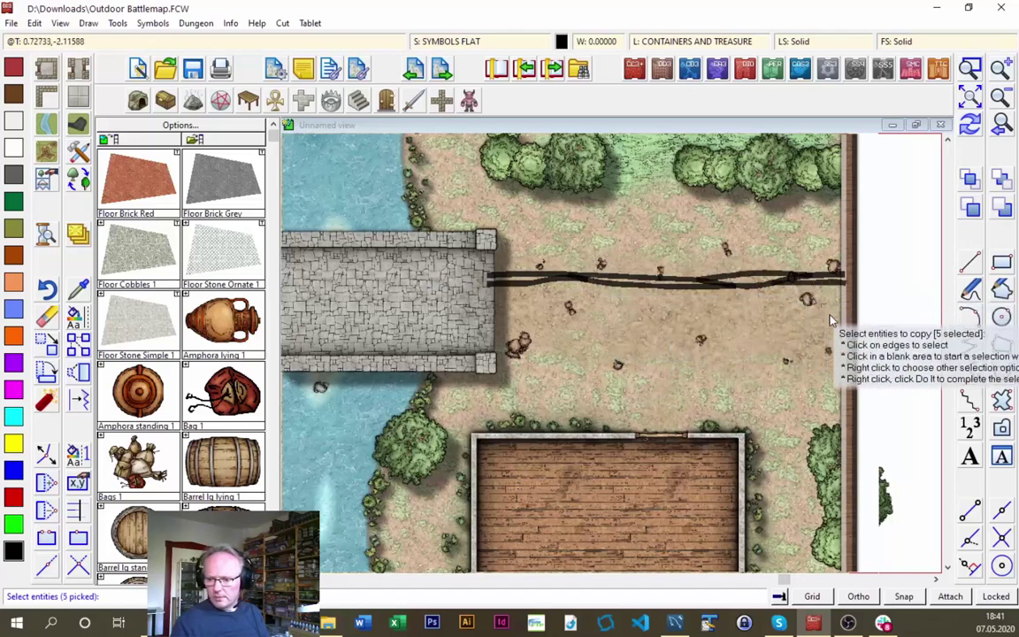
pyautogui.click(902, 598)
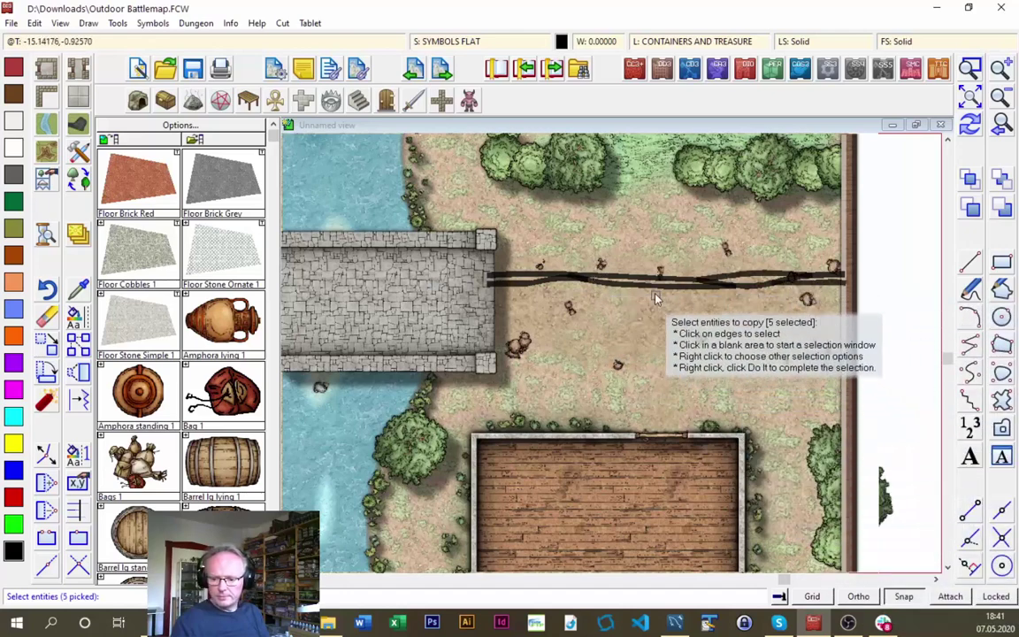
pyautogui.rightClick(598, 271)
pyautogui.click(628, 279)
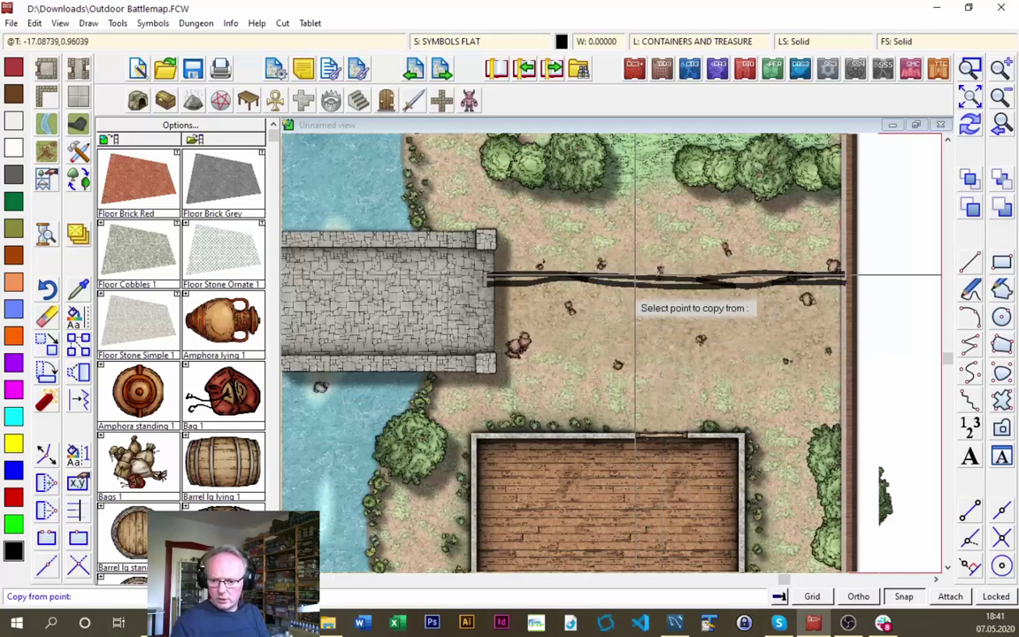
pyautogui.click(635, 287)
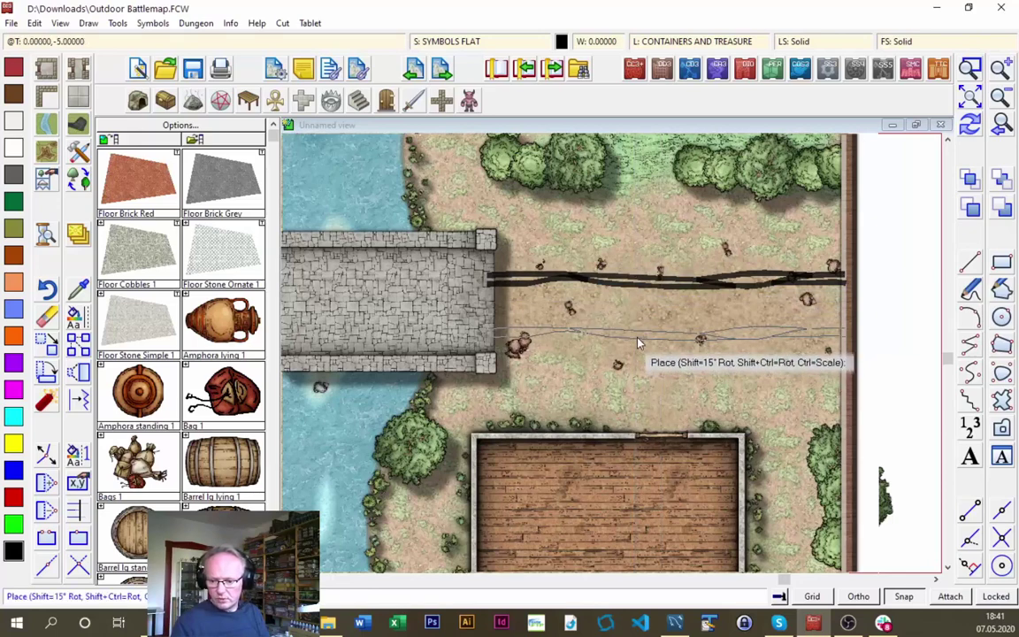
pyautogui.click(638, 343)
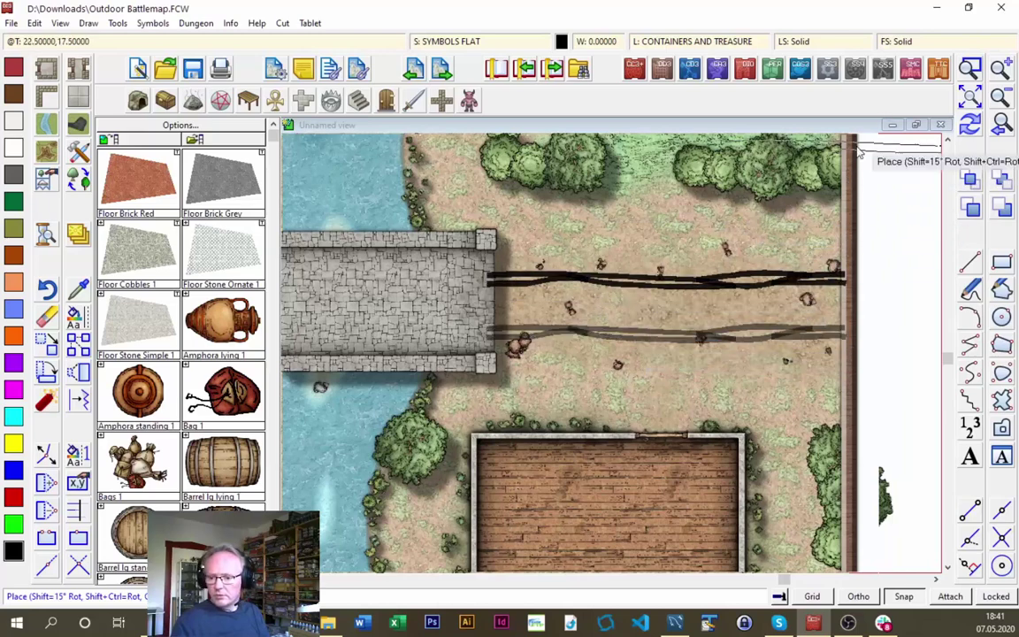
pyautogui.press('Escape')
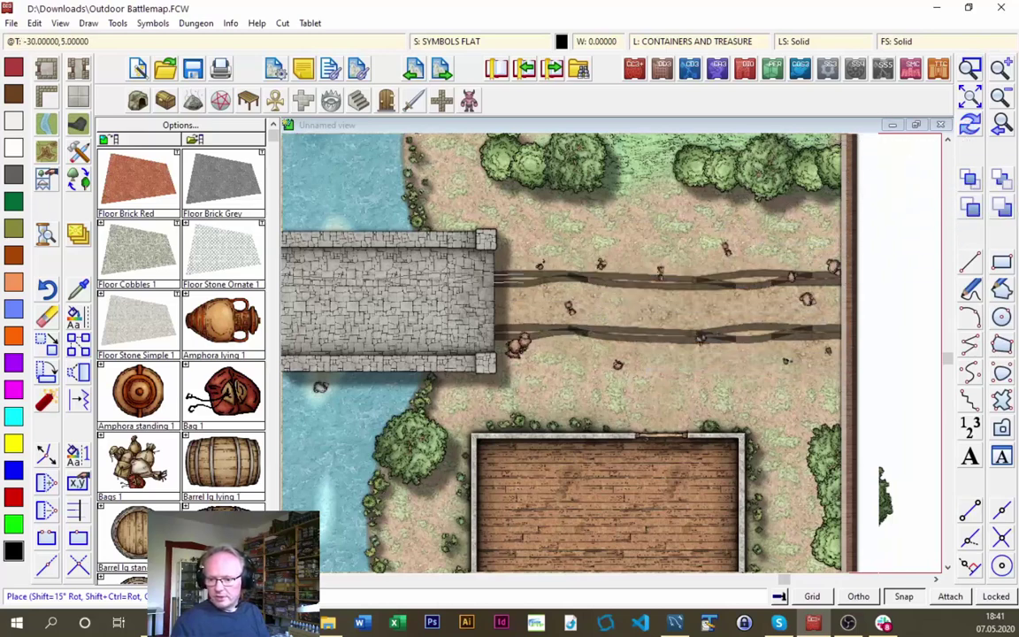
# Draw a Path, Cart Tracks Narrow track with Snap off along the western road, from the bridge's end to the map's west edge
pyautogui.click(970, 96)
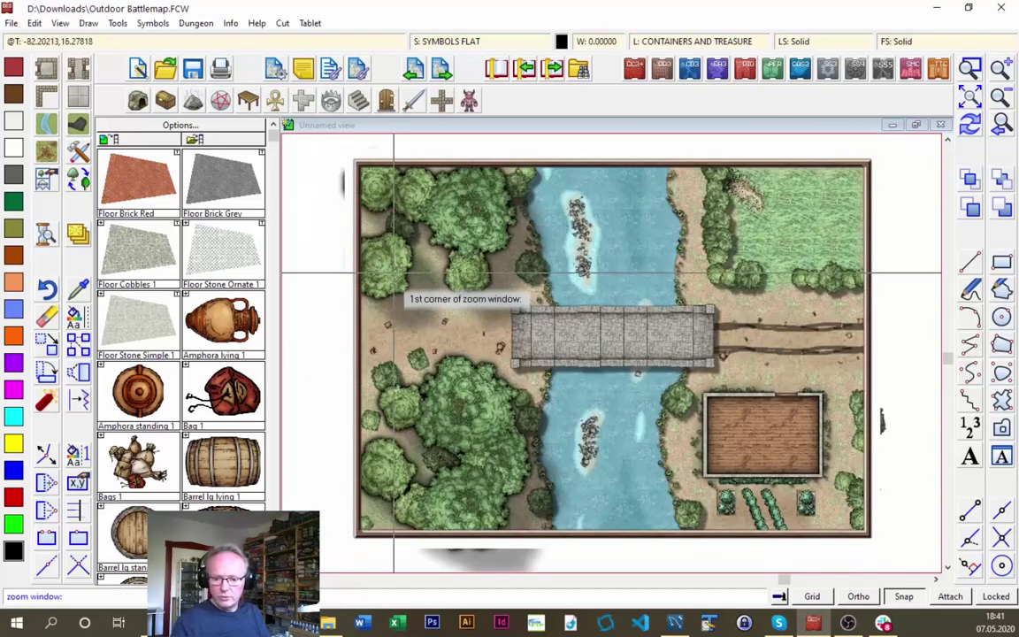
pyautogui.click(330, 274)
pyautogui.press('Escape')
pyautogui.click(547, 380)
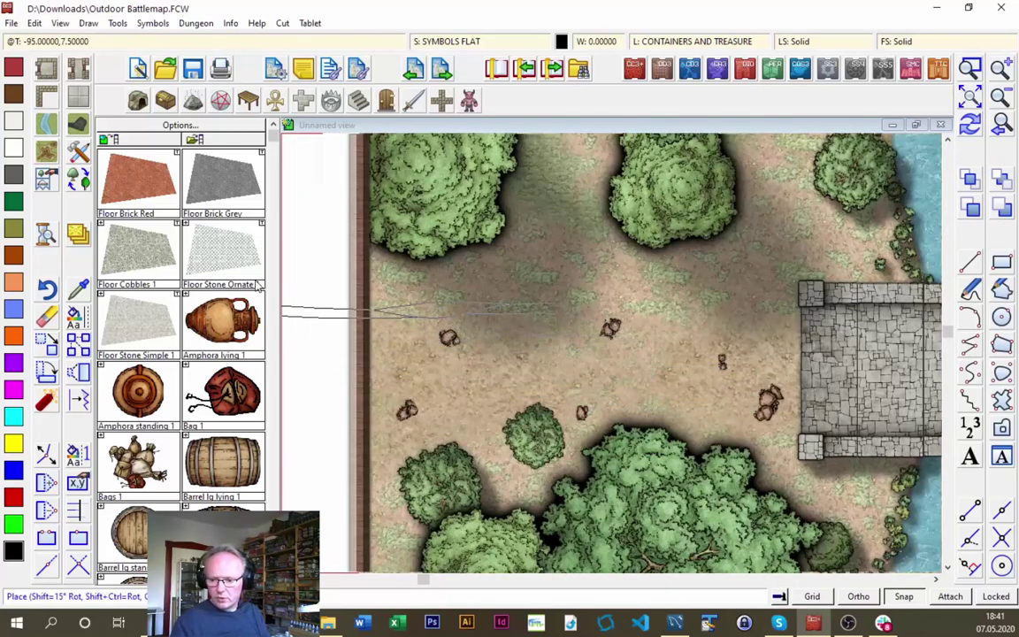
pyautogui.press('Escape')
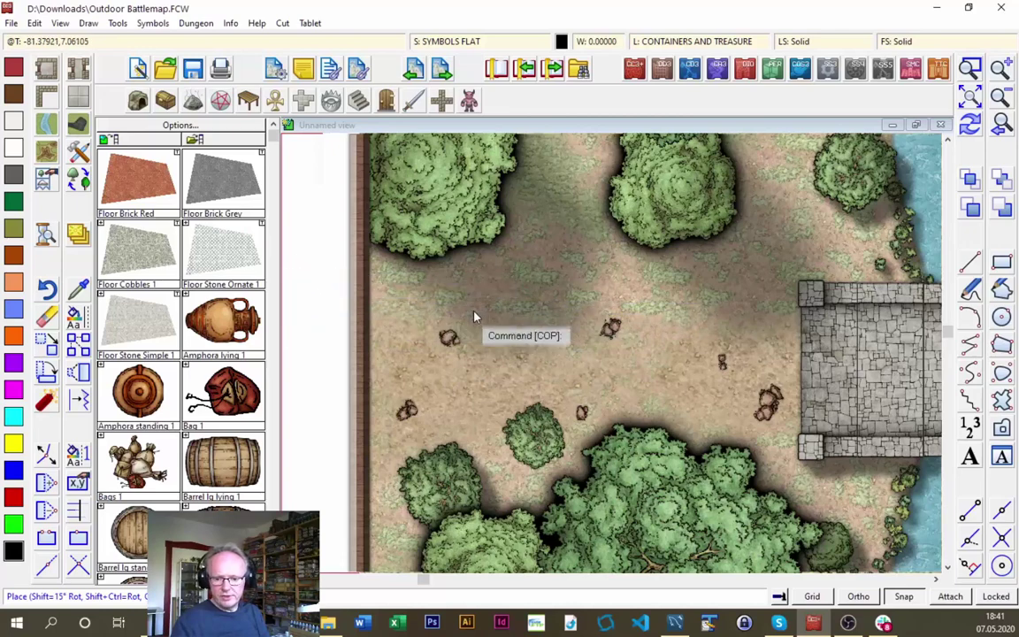
pyautogui.click(80, 146)
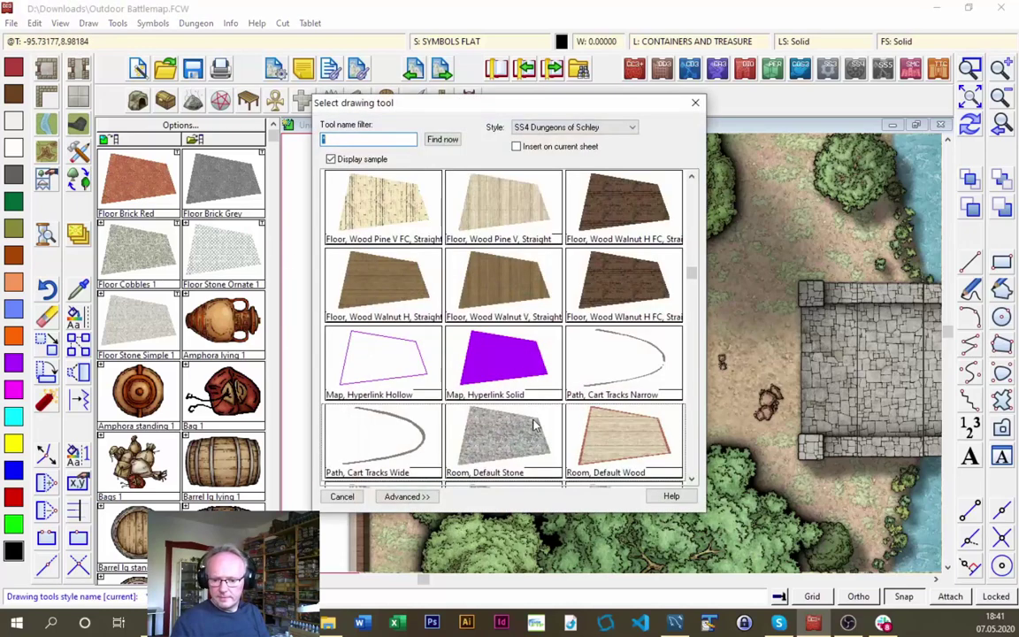
pyautogui.doubleClick(624, 363)
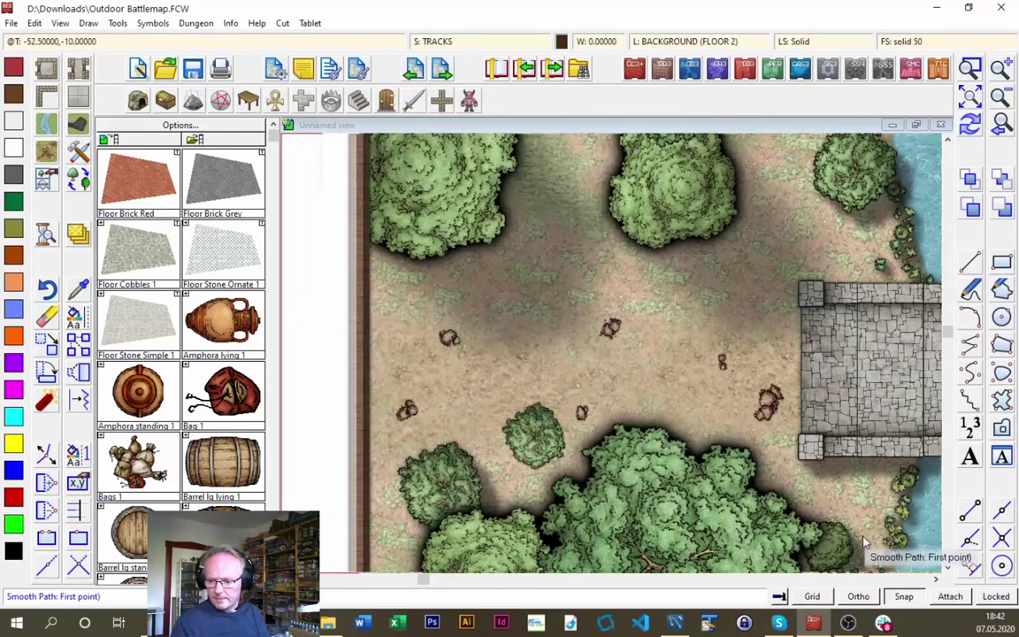
pyautogui.click(769, 328)
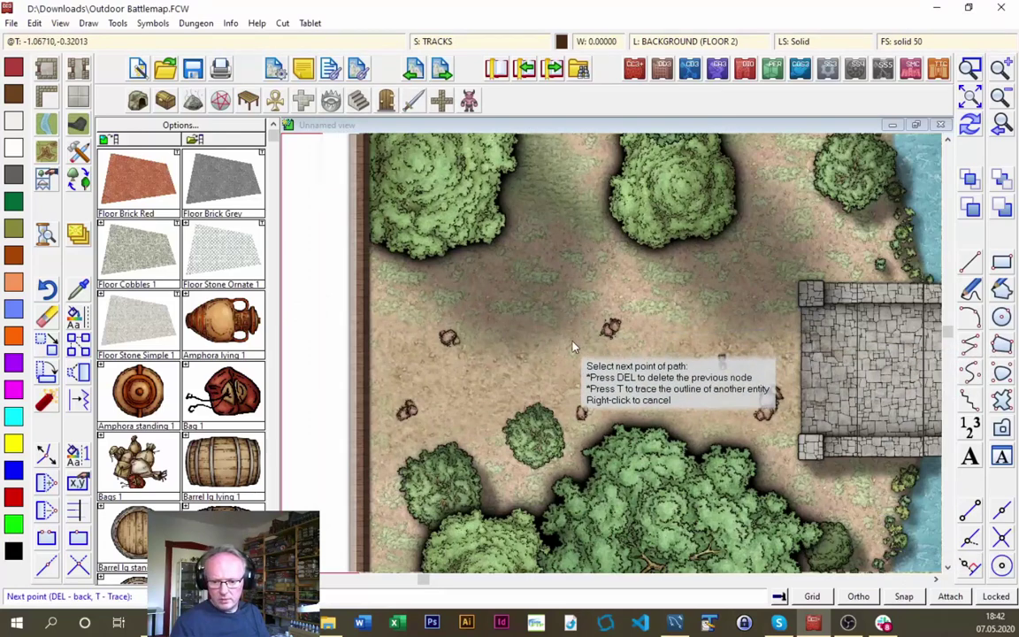
pyautogui.click(361, 347)
pyautogui.rightClick(361, 347)
# Add two track strands beside the western road's first track, one from the map's west edge and one rejoining it near the bridge
pyautogui.click(361, 349)
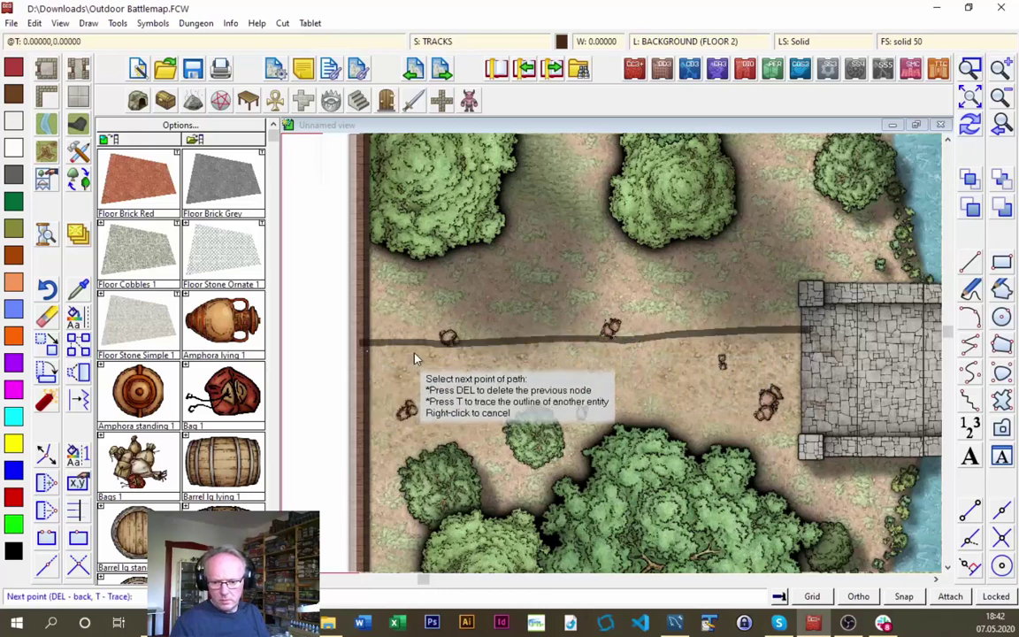
pyautogui.click(555, 347)
pyautogui.rightClick(556, 347)
pyautogui.click(575, 344)
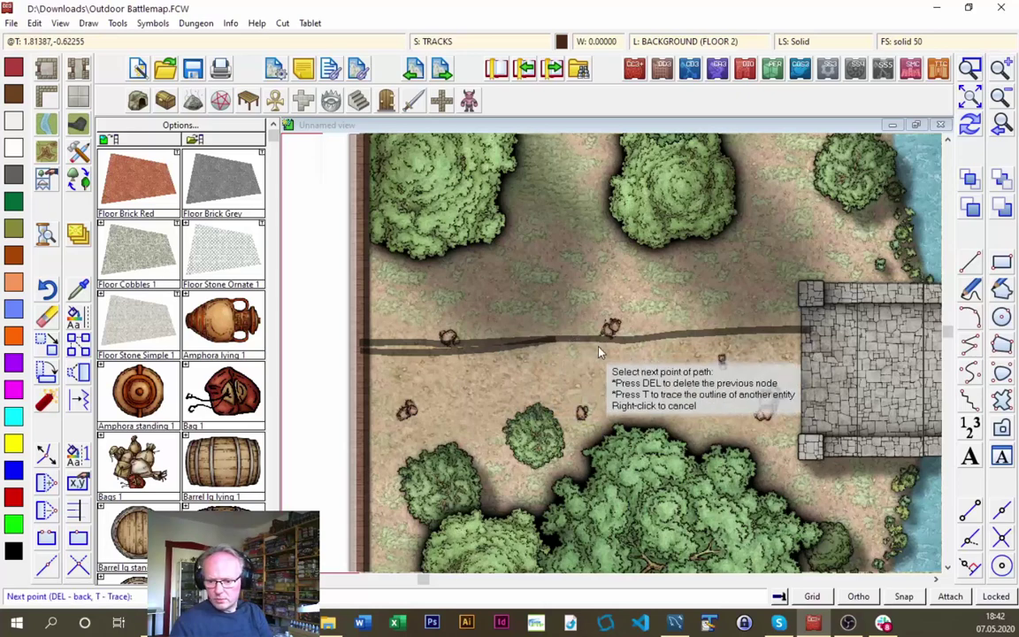
pyautogui.press('t')
pyautogui.click(733, 346)
pyautogui.click(762, 346)
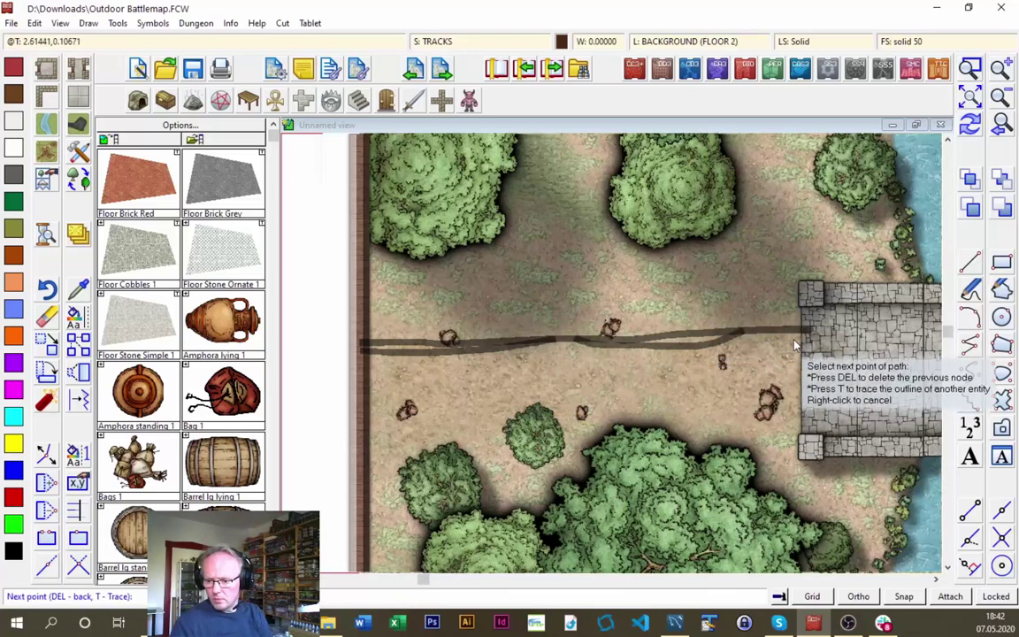
pyautogui.rightClick(768, 356)
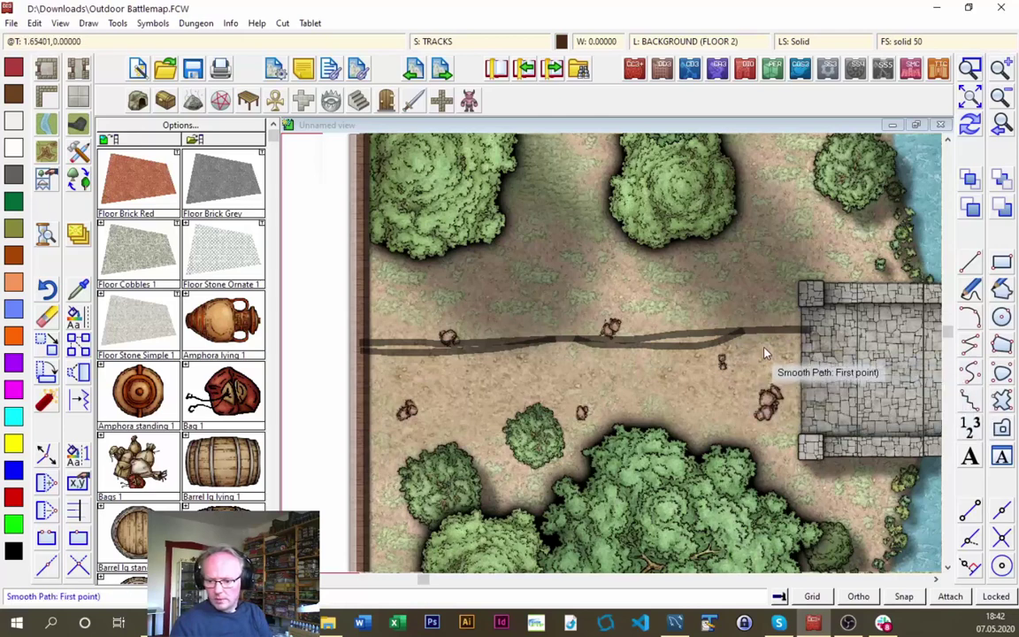
# Draw a short track strand attached to the second branch's eastern curve and running to the bridge's west end
pyautogui.click(747, 360)
pyautogui.rightClick(751, 362)
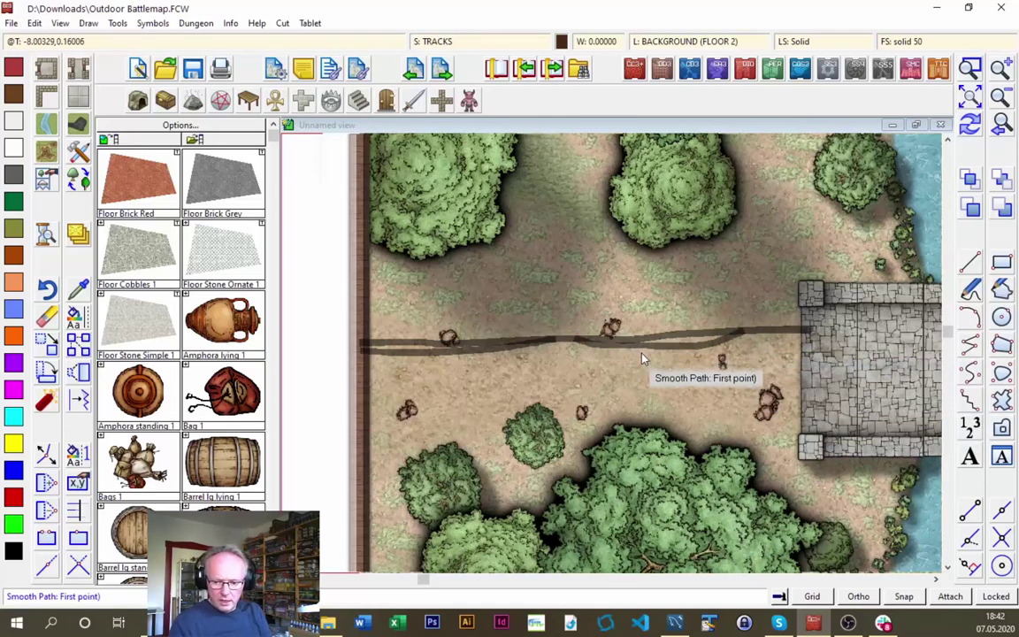
pyautogui.press('a')
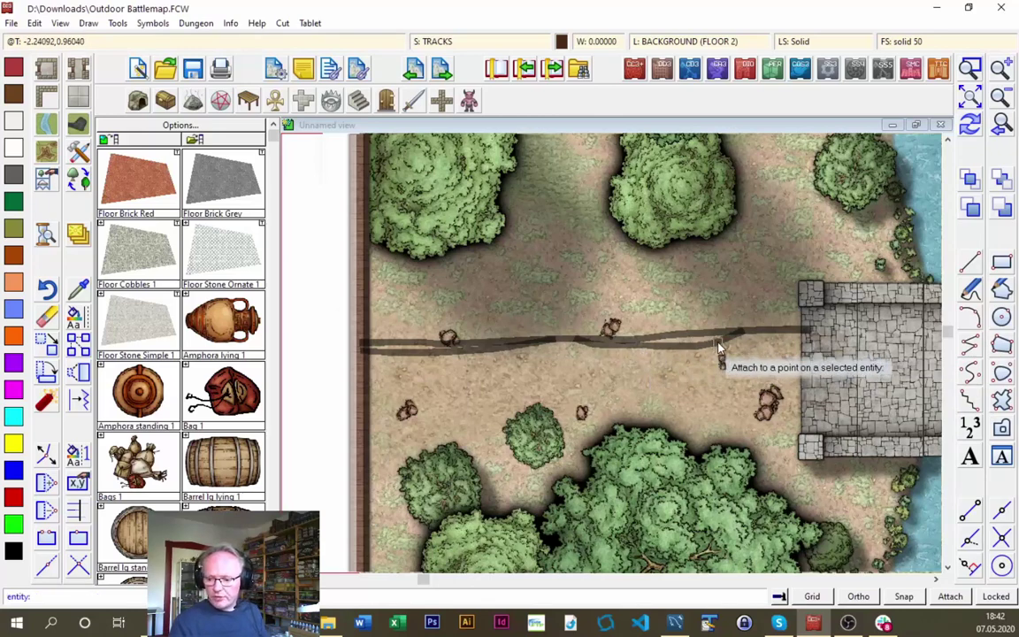
pyautogui.click(718, 347)
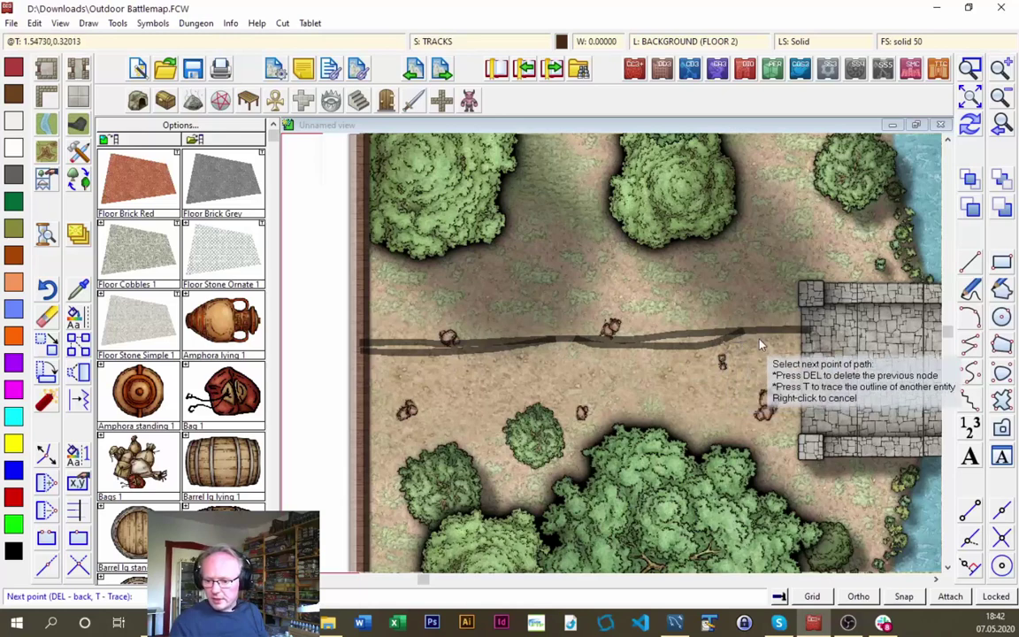
pyautogui.rightClick(807, 341)
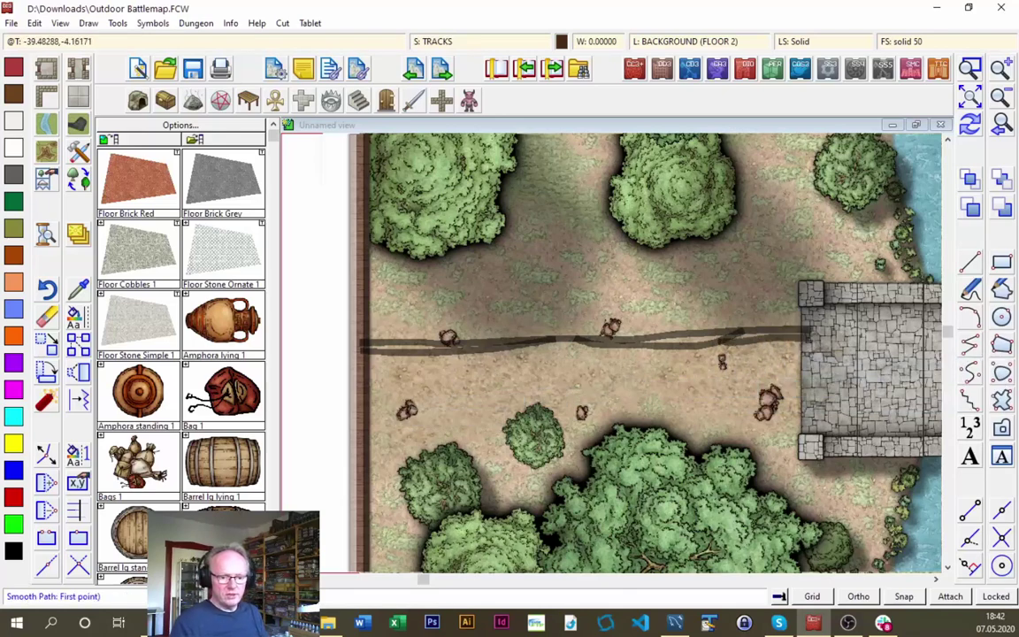
# Copy the four western cart track strands with Snap on and place the copy 5 units south as a parallel second wheel track
pyautogui.click(81, 320)
pyautogui.click(513, 341)
pyautogui.click(507, 346)
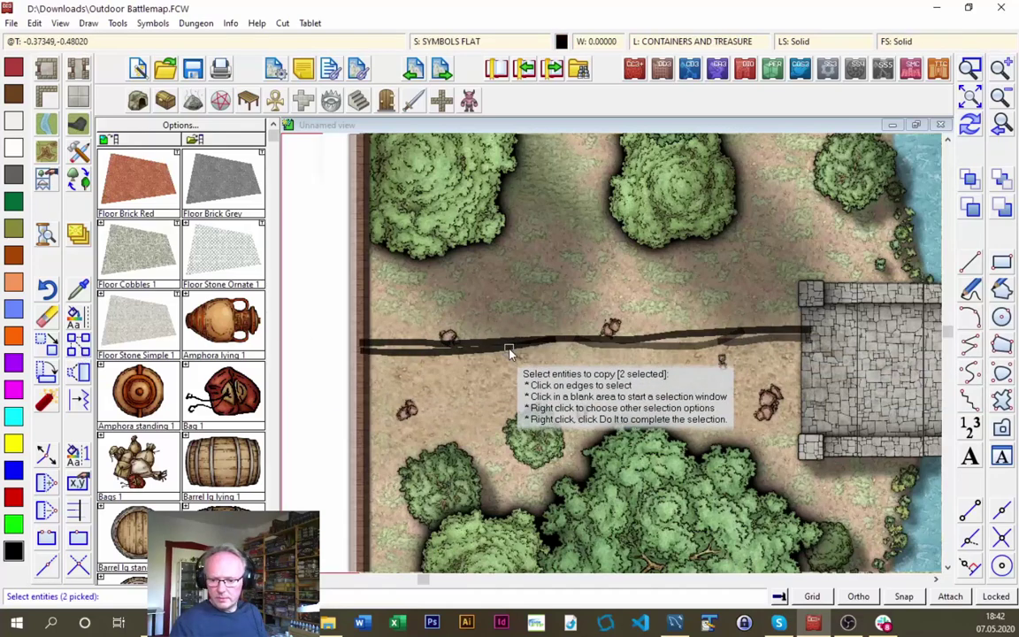
pyautogui.click(721, 360)
pyautogui.click(759, 332)
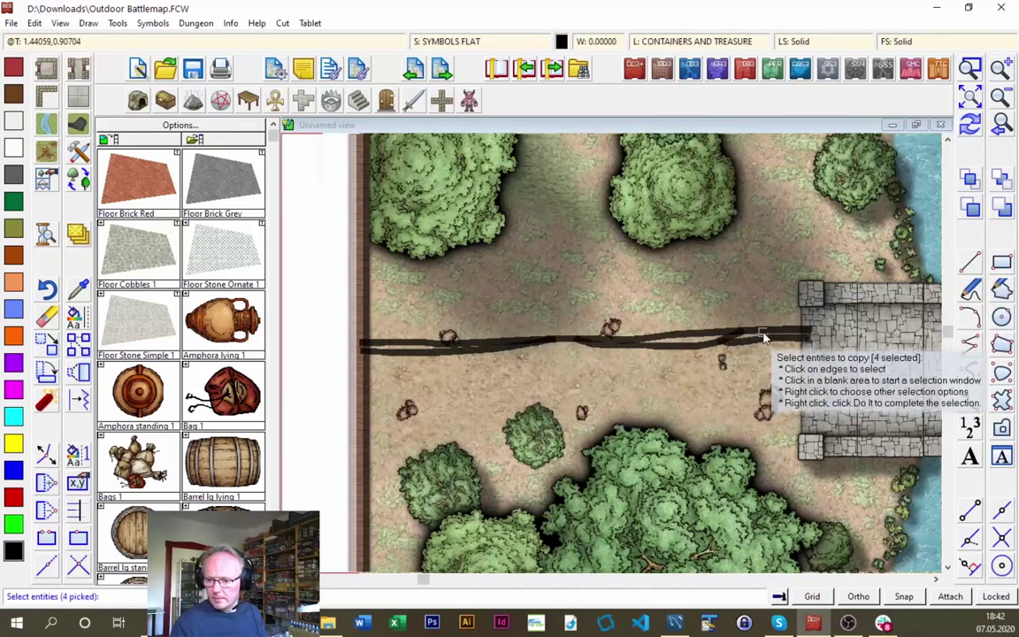
pyautogui.rightClick(562, 315)
pyautogui.click(547, 314)
pyautogui.click(549, 349)
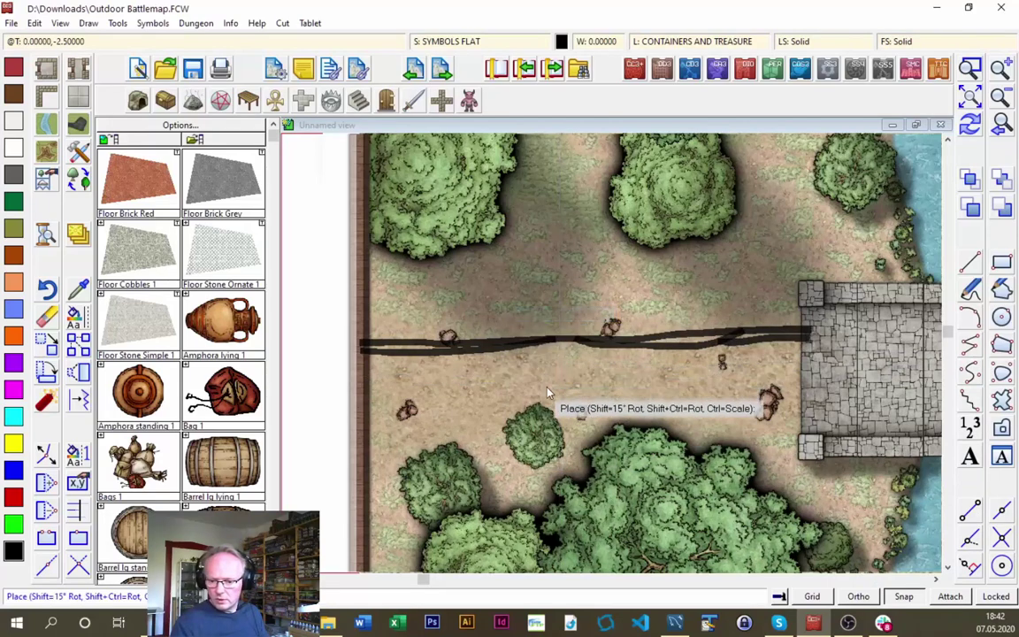
pyautogui.click(545, 412)
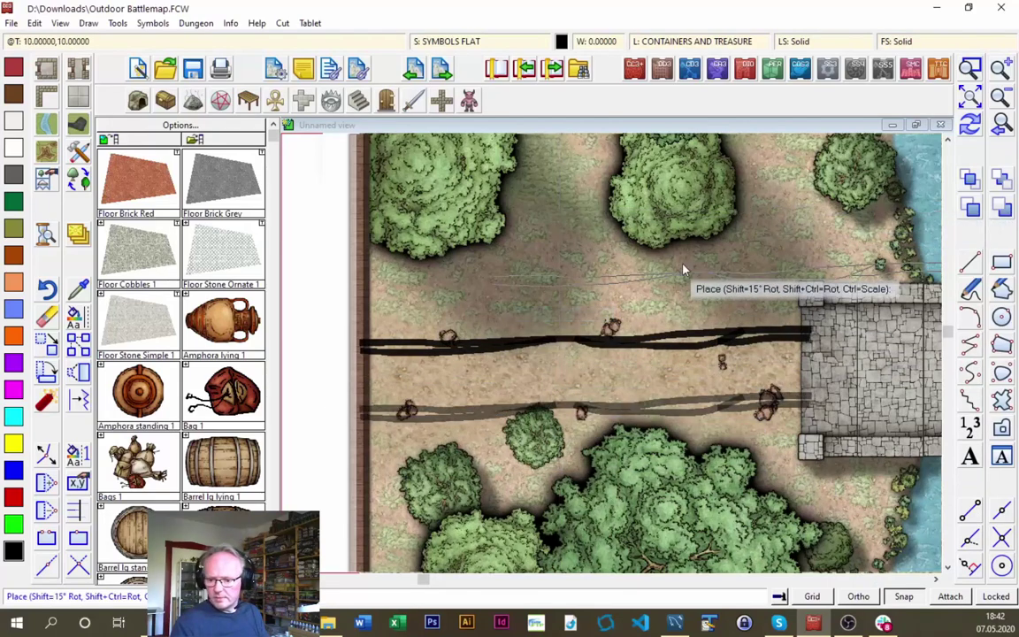
pyautogui.click(970, 123)
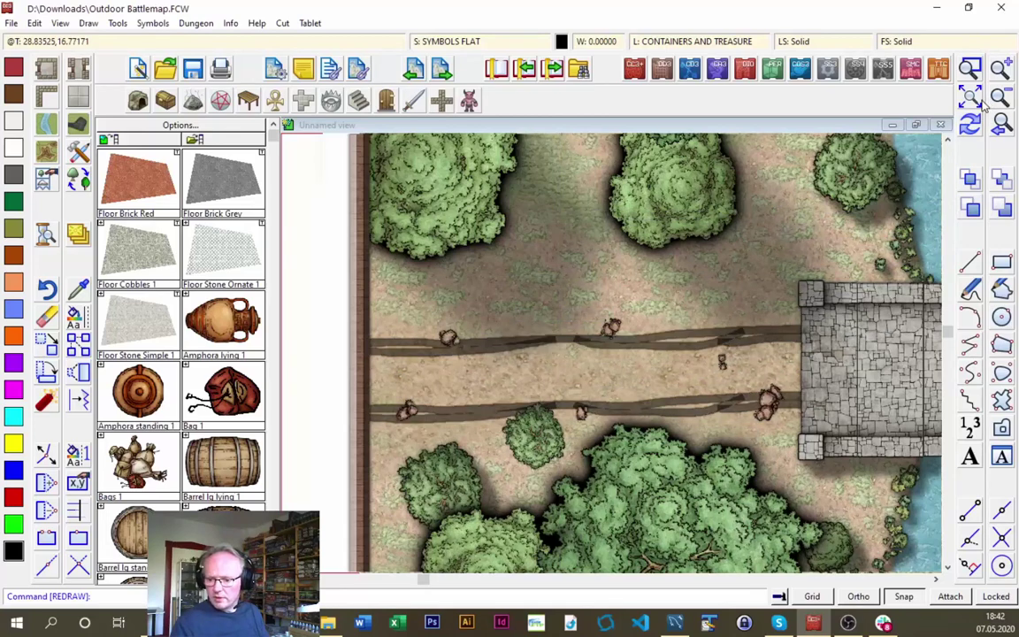
pyautogui.click(970, 97)
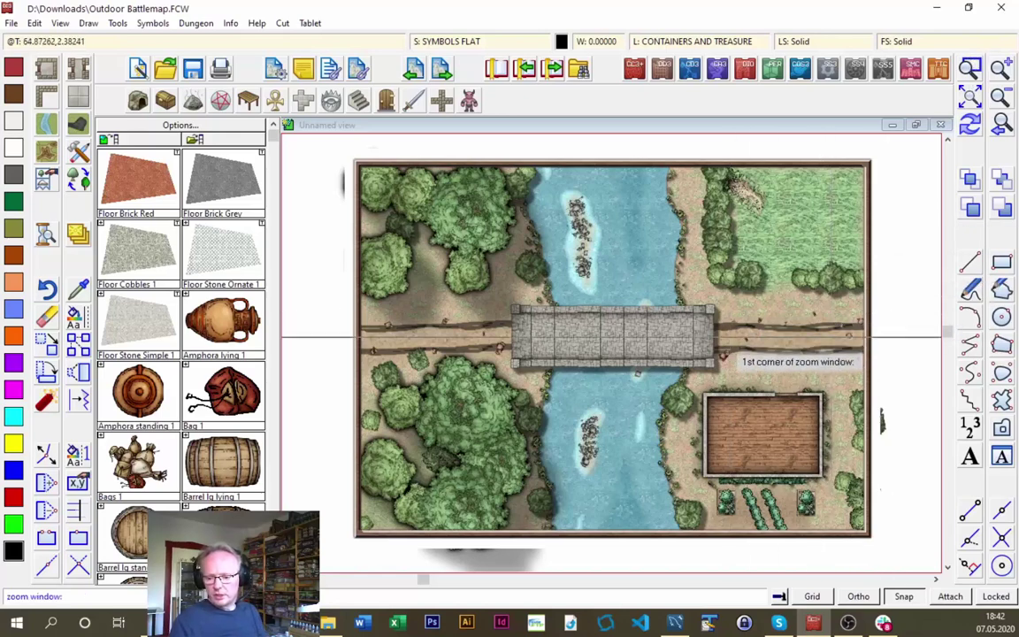
# Divide the house into two rooms with a vertical Wall, Current Width, Stone 3 interior wall of width 0.5
pyautogui.click(648, 376)
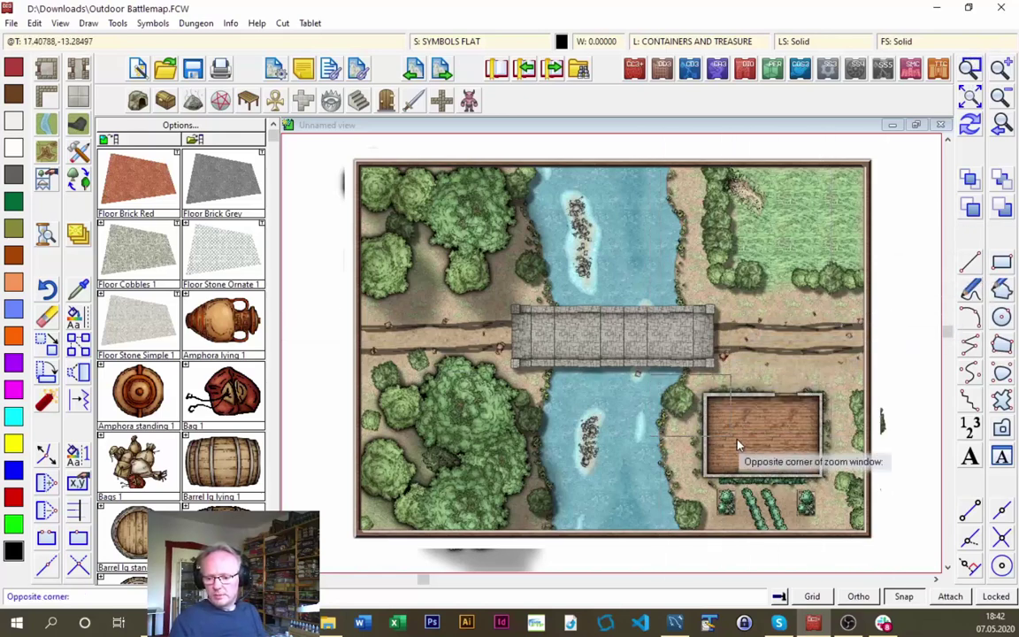
pyautogui.click(855, 511)
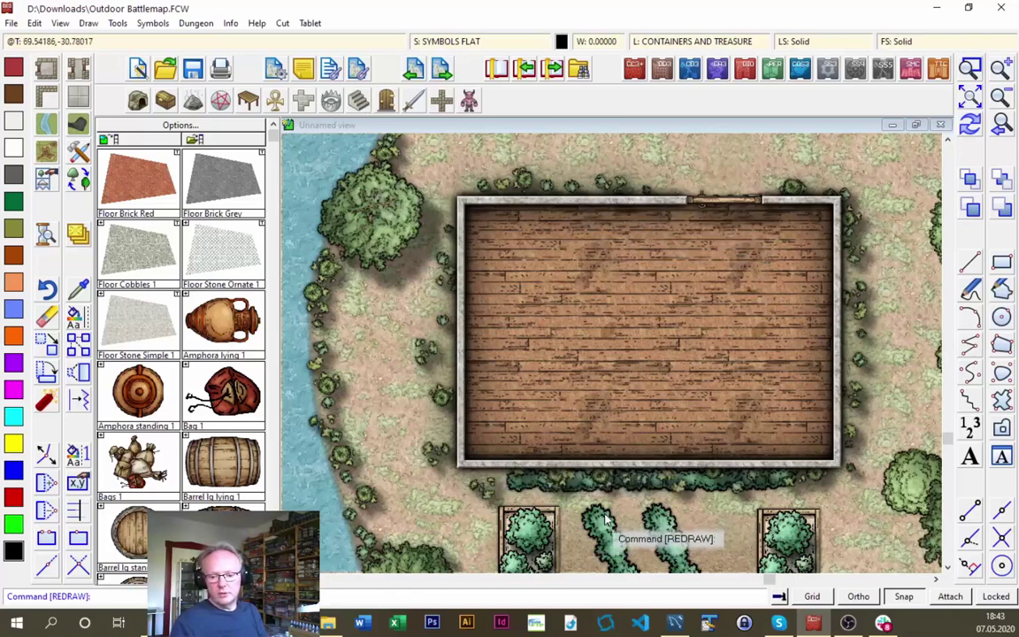
pyautogui.click(46, 100)
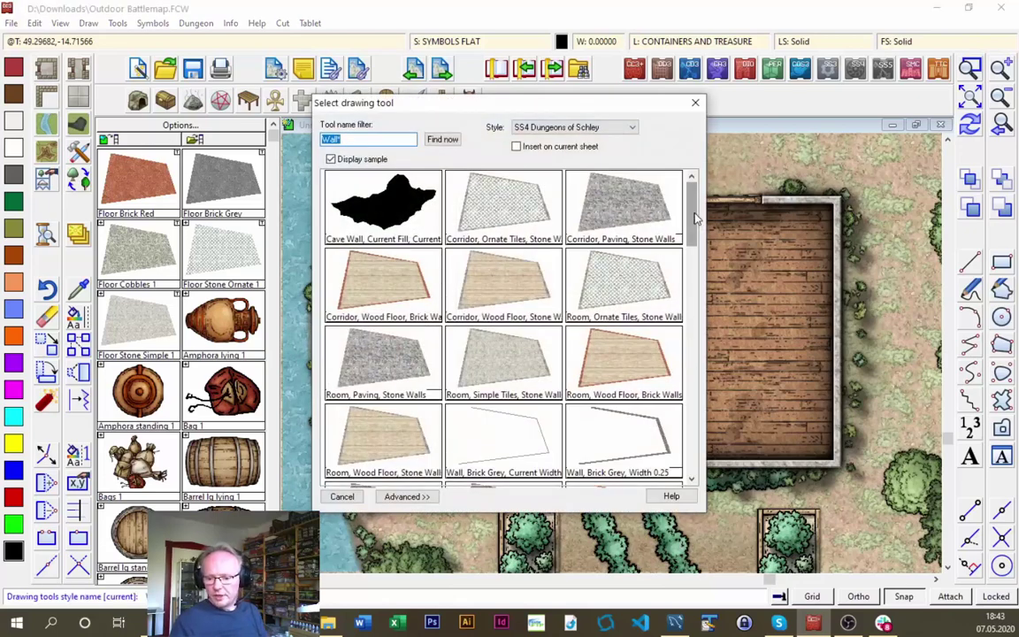
pyautogui.moveTo(694, 219); pyautogui.dragTo(697, 250)
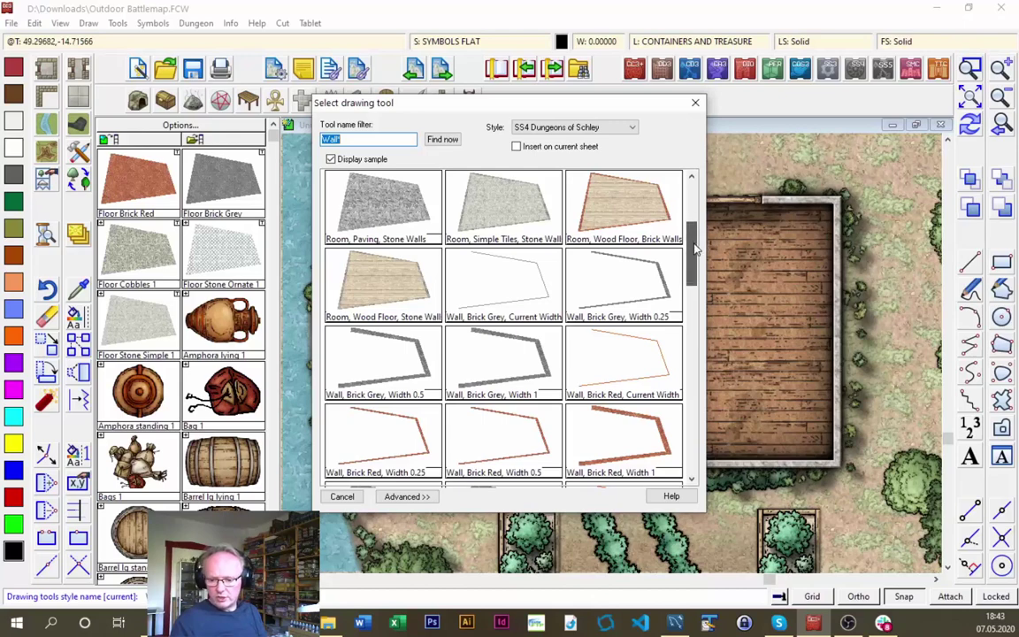
pyautogui.moveTo(701, 243)
pyautogui.mouseDown()
pyautogui.moveTo(665, 375)
pyautogui.moveTo(664, 332)
pyautogui.mouseUp()
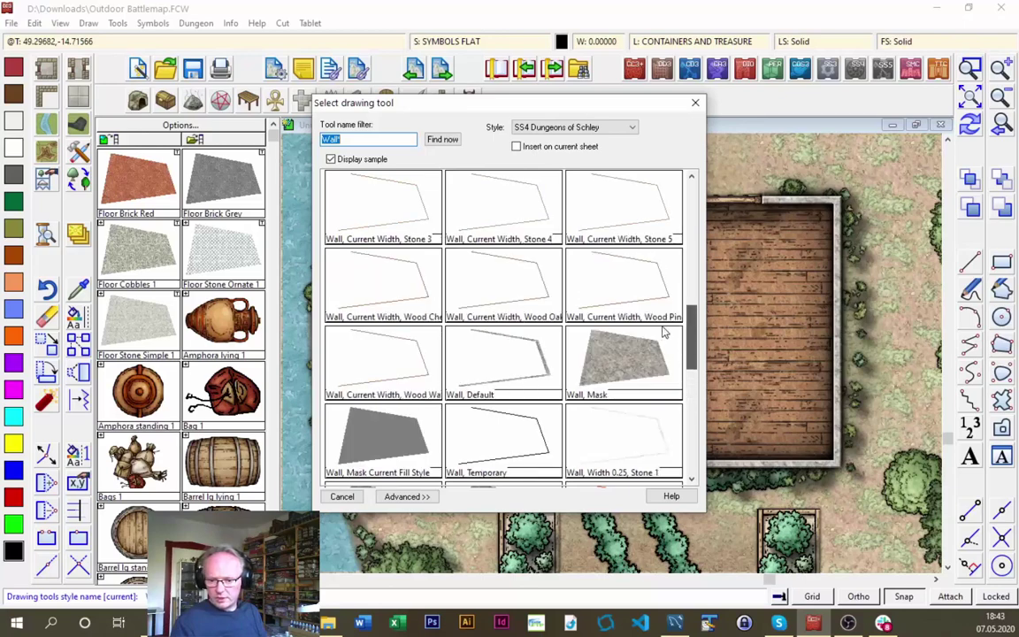
pyautogui.moveTo(664, 331); pyautogui.dragTo(662, 327)
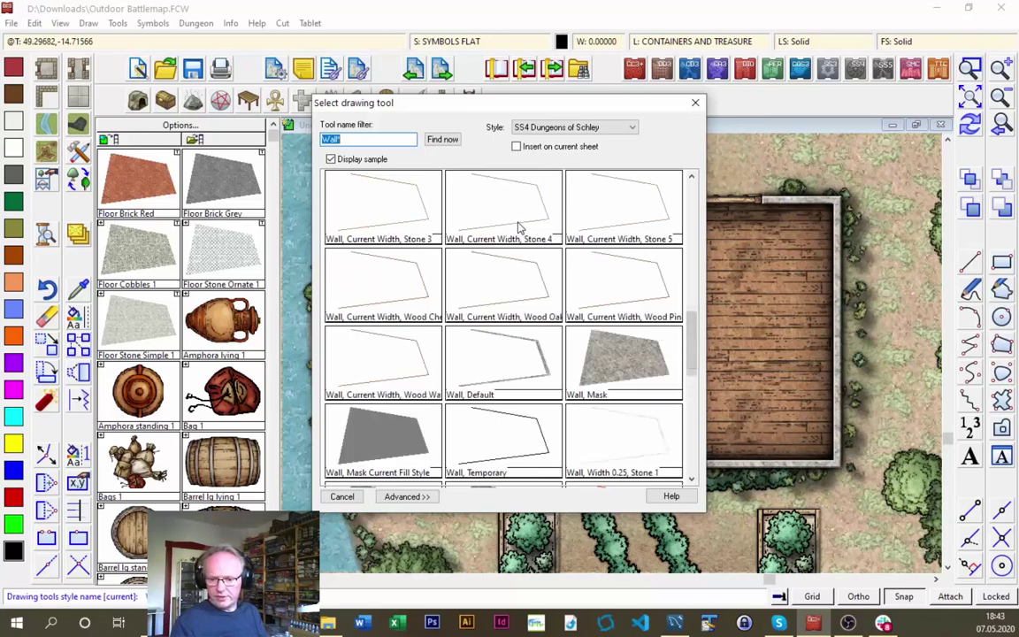
pyautogui.doubleClick(421, 213)
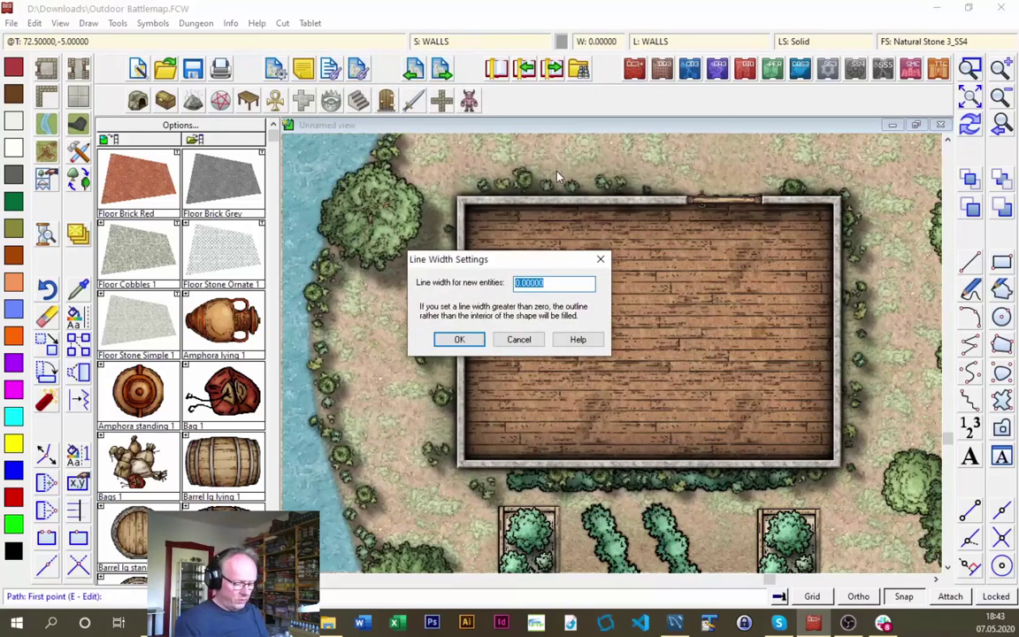
pyautogui.write('5')
pyautogui.press('Return')
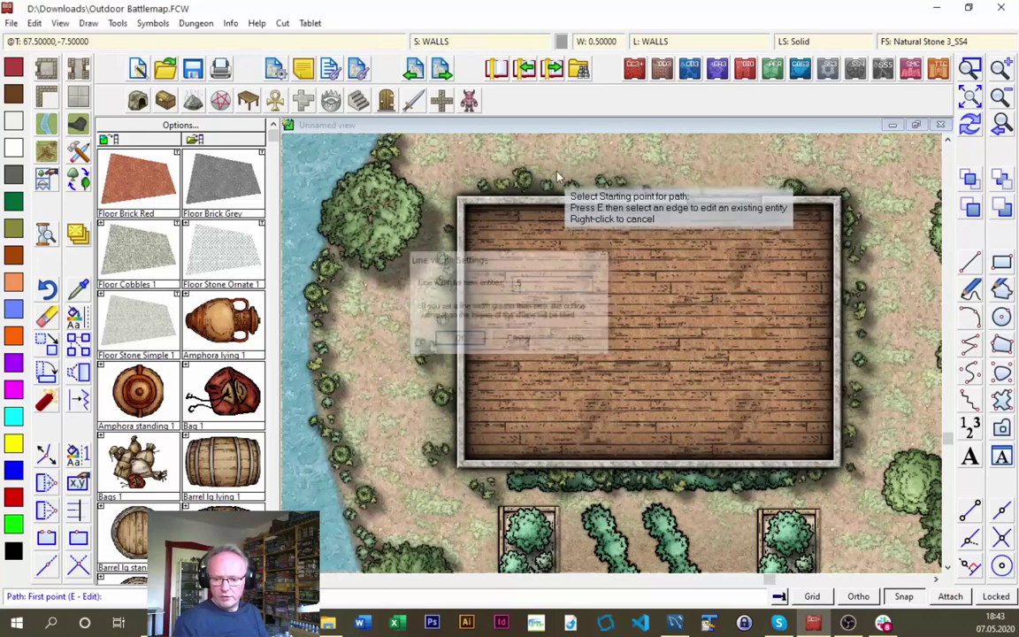
pyautogui.click(633, 205)
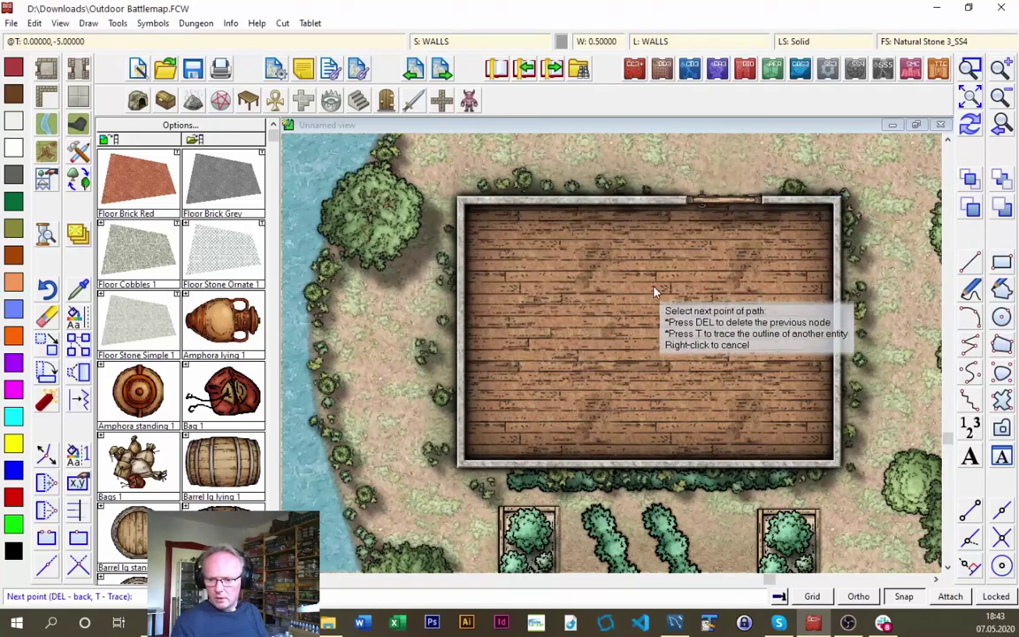
pyautogui.click(650, 464)
pyautogui.rightClick(698, 411)
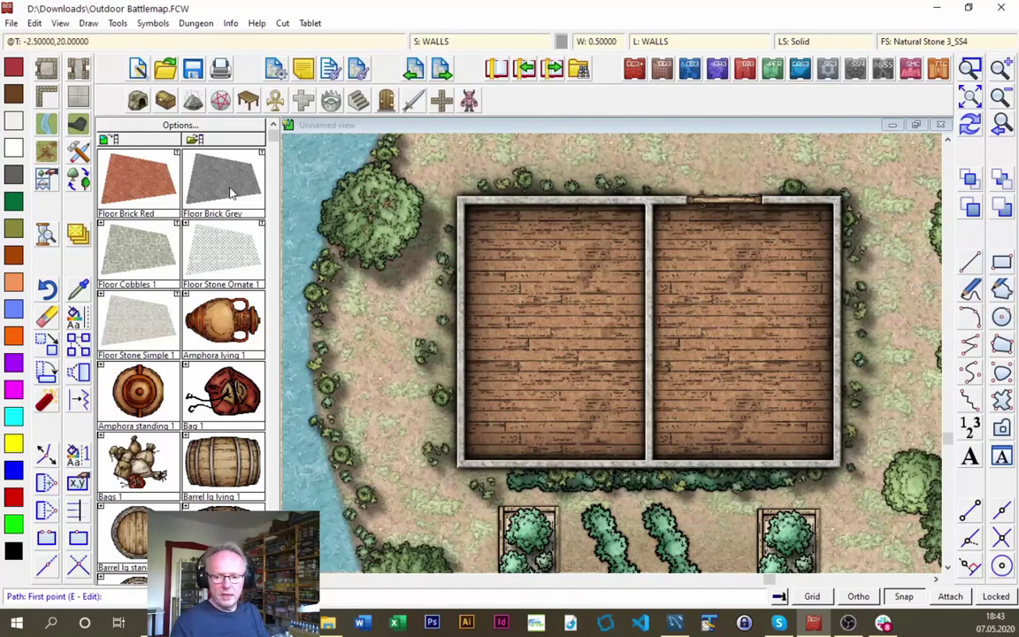
# Place a Door Single Wood 1 symbol in the house's dividing wall, slightly north of its middle
pyautogui.click(386, 102)
pyautogui.click(222, 183)
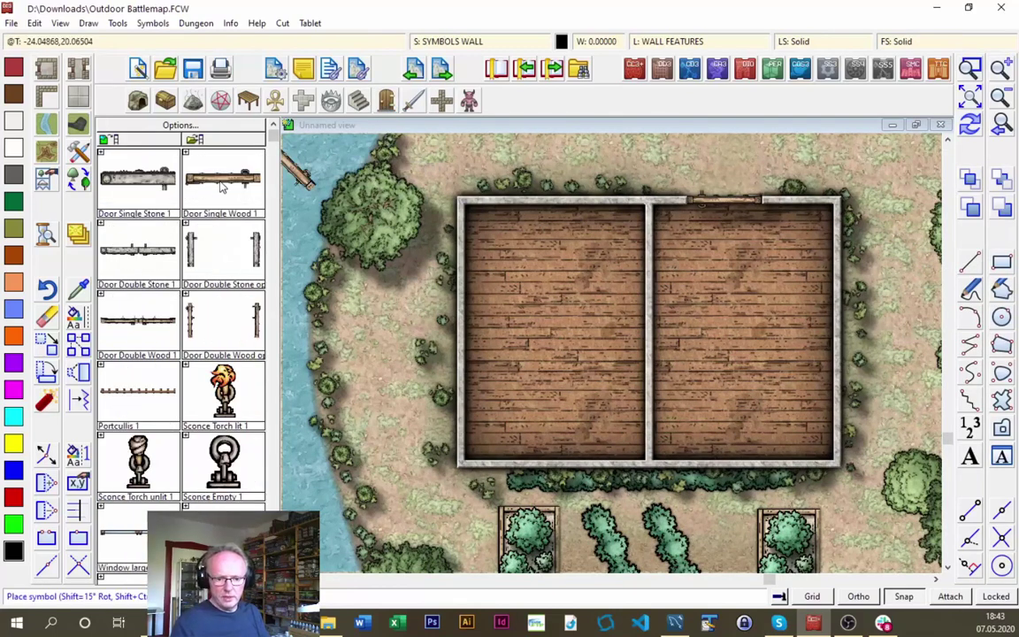
pyautogui.rightClick(641, 334)
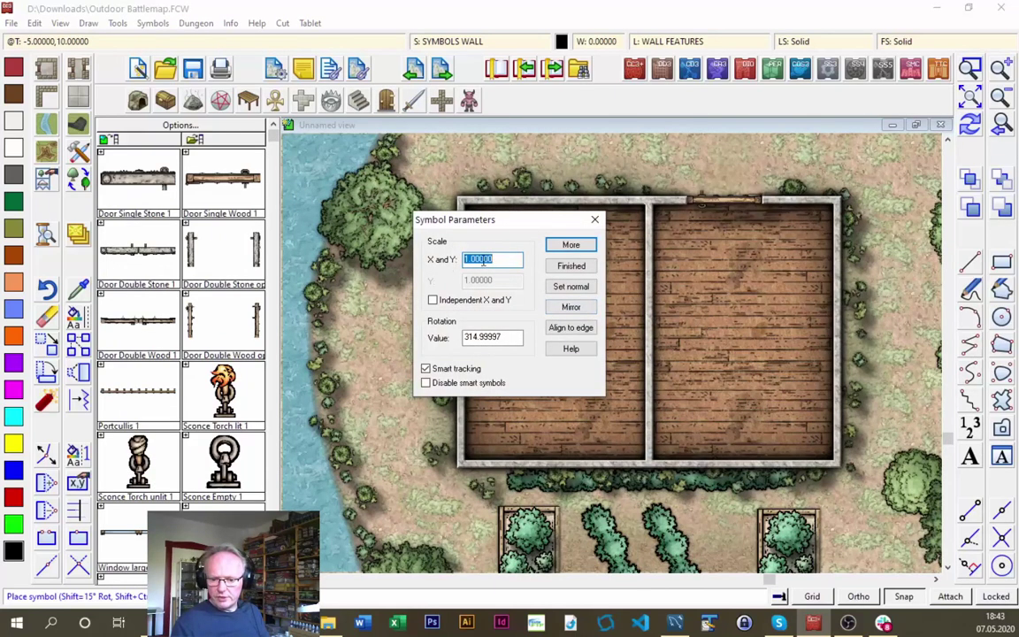
pyautogui.click(571, 246)
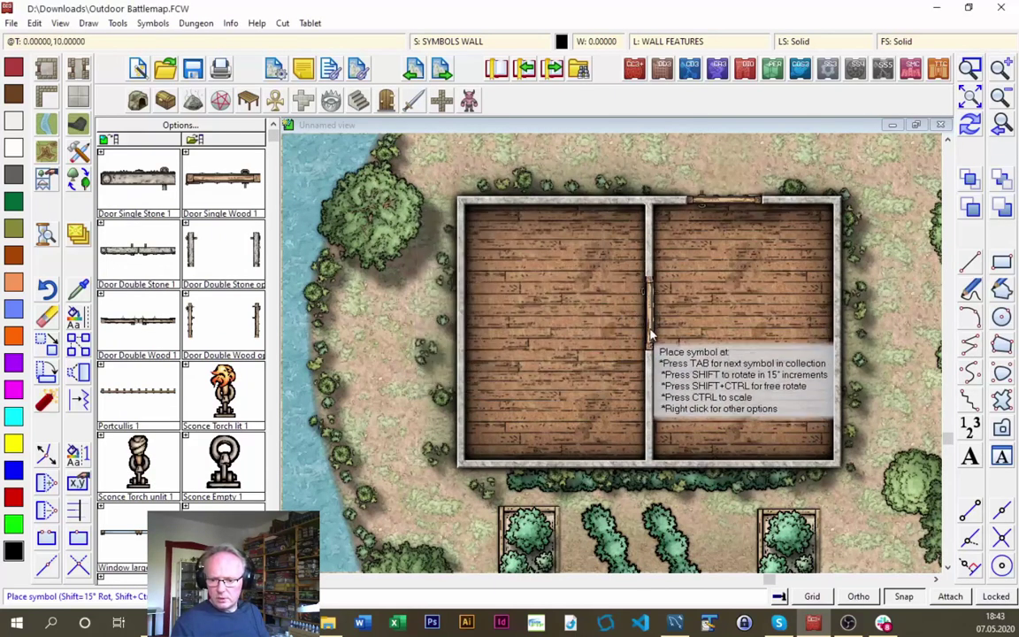
pyautogui.click(652, 316)
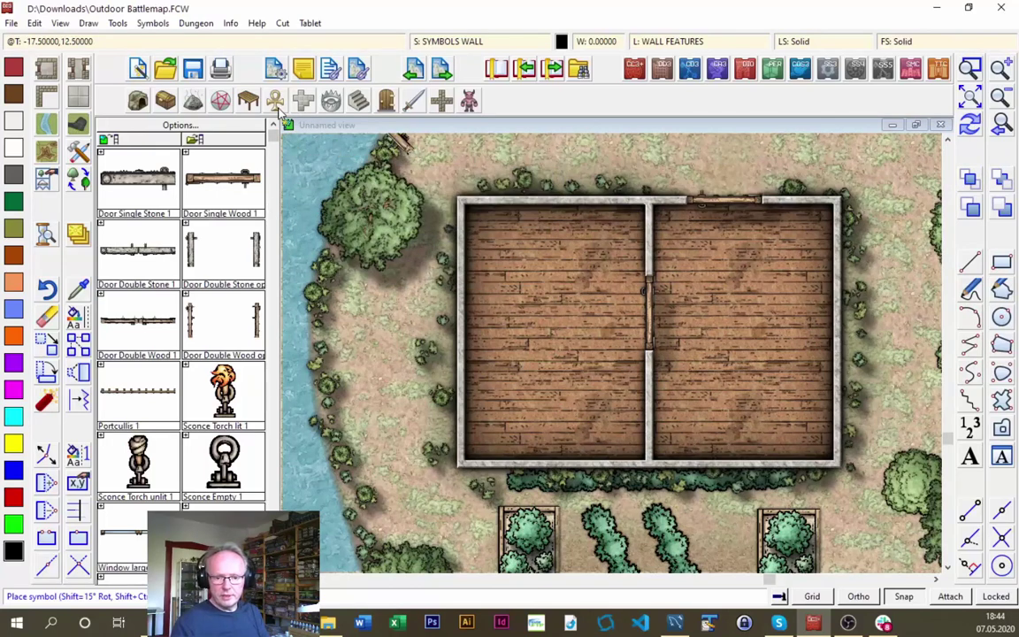
# Load the SS4 Color Furniture catalog and place Bed 1 in the southwest corner of the house's west room
pyautogui.click(221, 100)
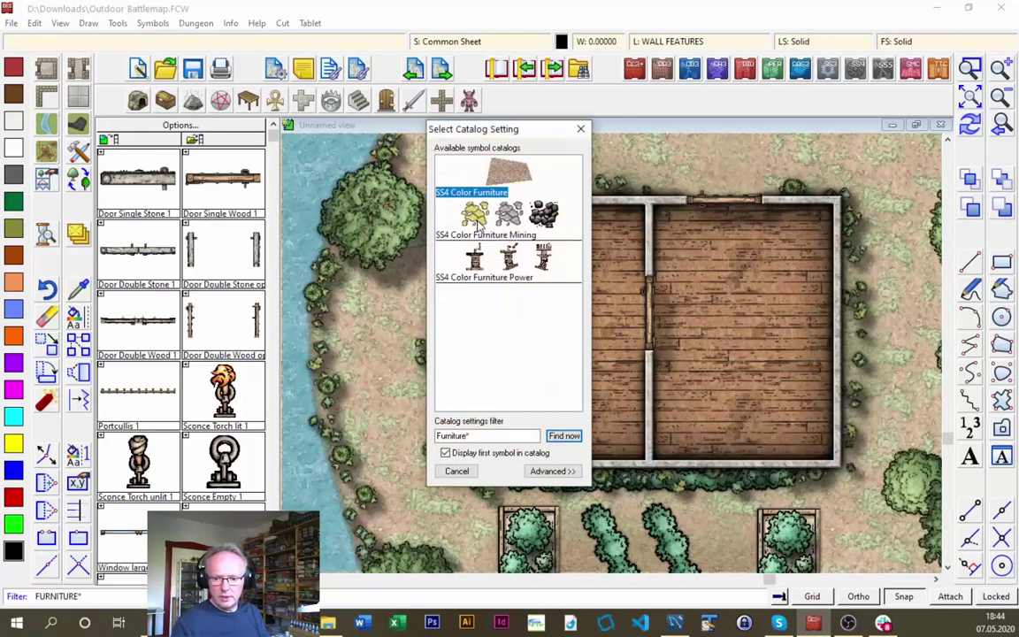
pyautogui.press('Return')
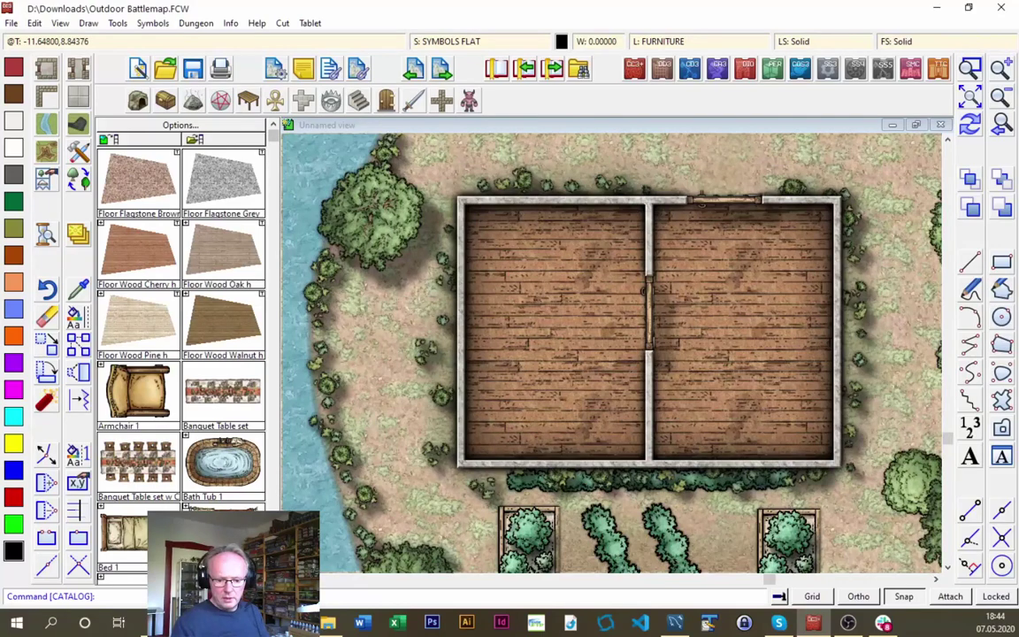
pyautogui.click(130, 530)
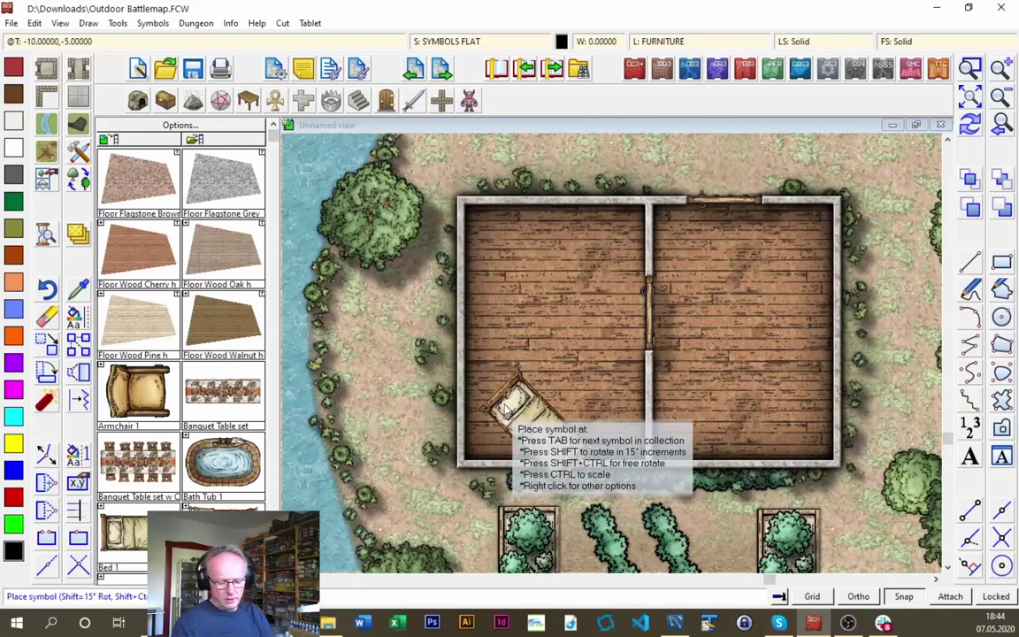
pyautogui.click(473, 447)
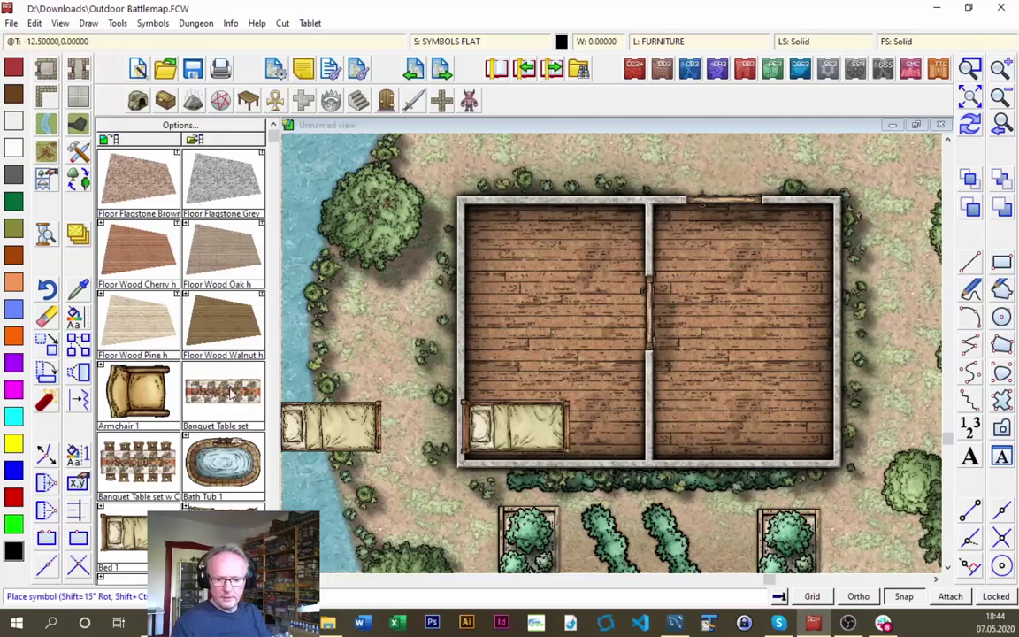
# Place a Stove 1 symbol in the southeast corner of the house's east room
pyautogui.scroll(-10, 331, 428)
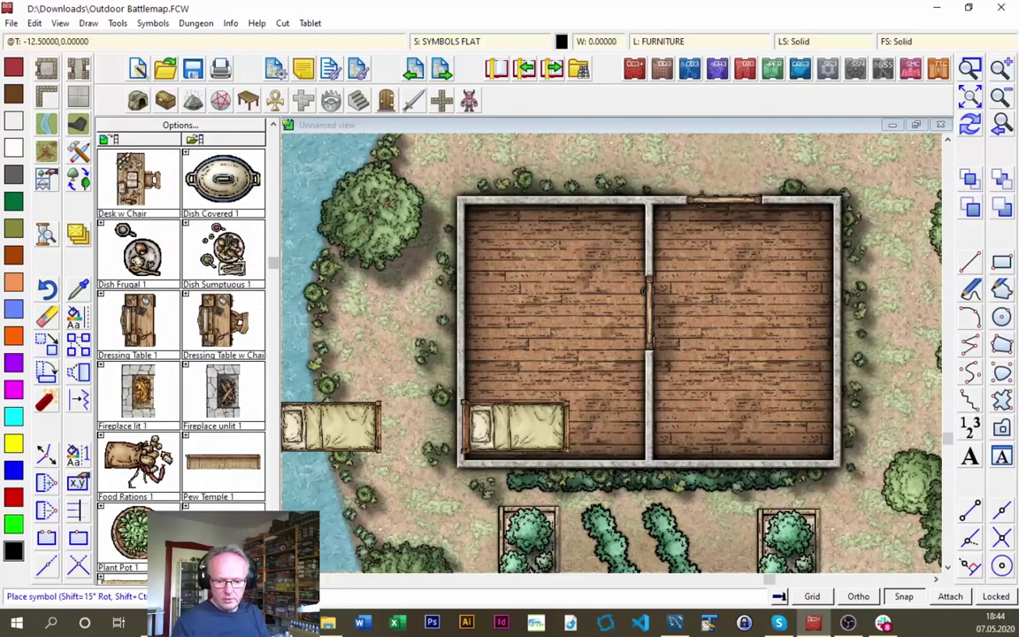
pyautogui.scroll(-6, 331, 429)
pyautogui.click(137, 320)
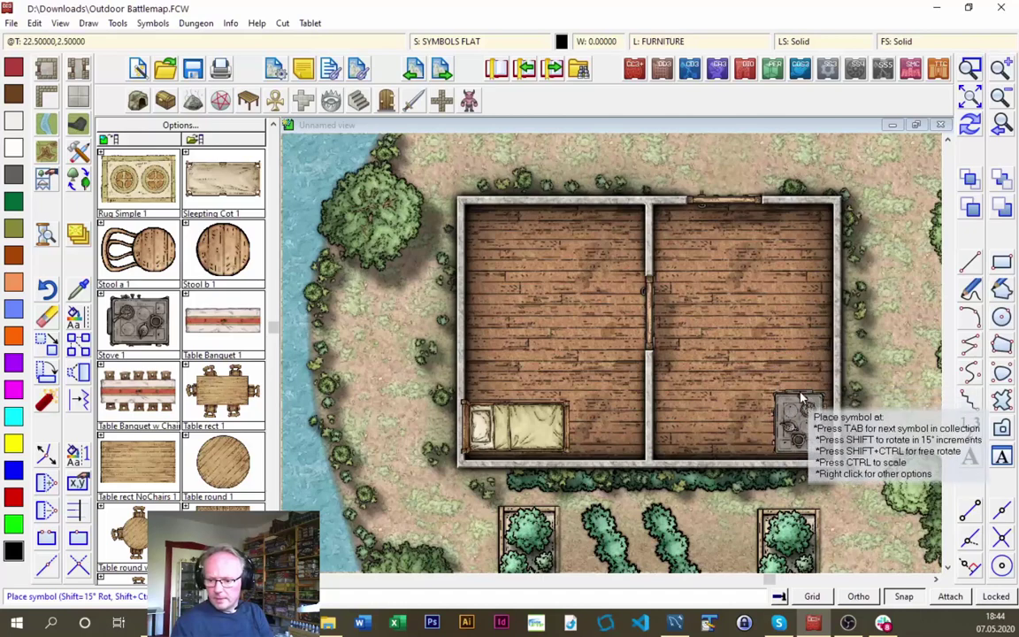
pyautogui.click(793, 423)
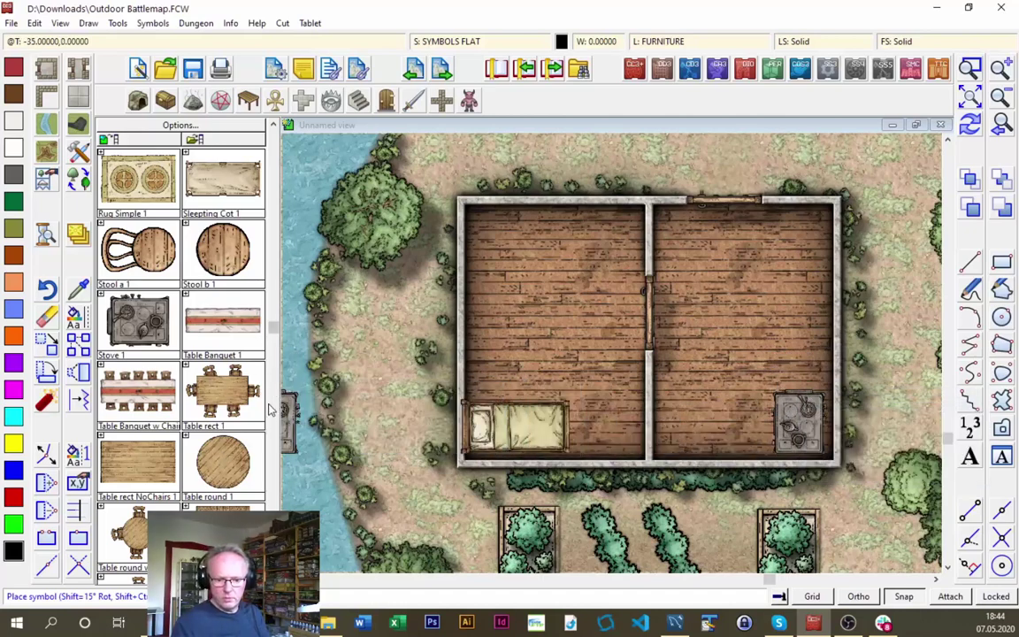
# Place a round table with chairs in the house's east room and an enlarged FC Rug 1 in the middle of the west room
pyautogui.click(239, 473)
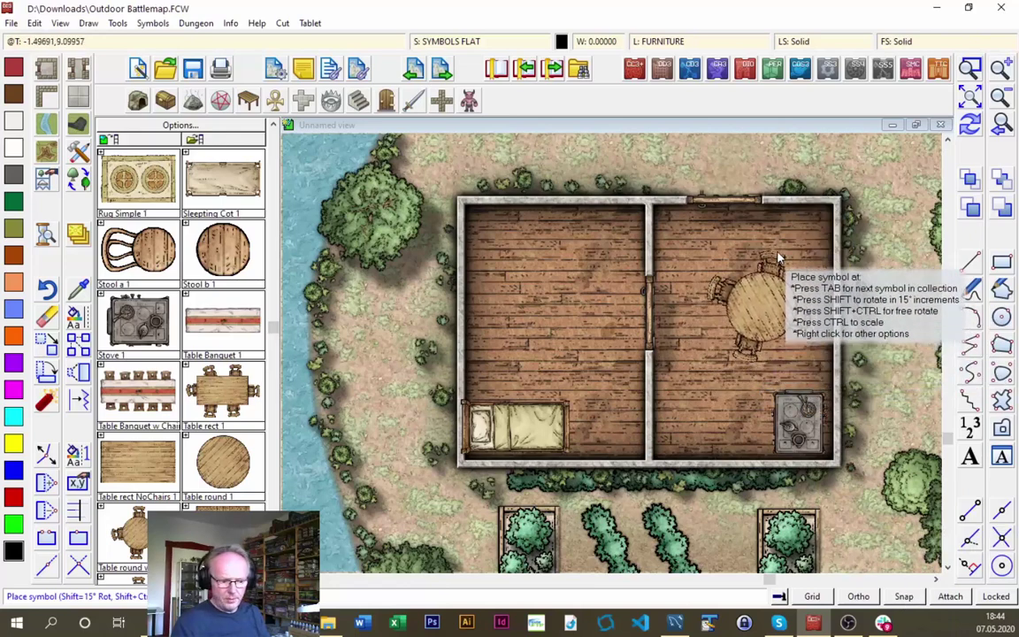
pyautogui.click(766, 281)
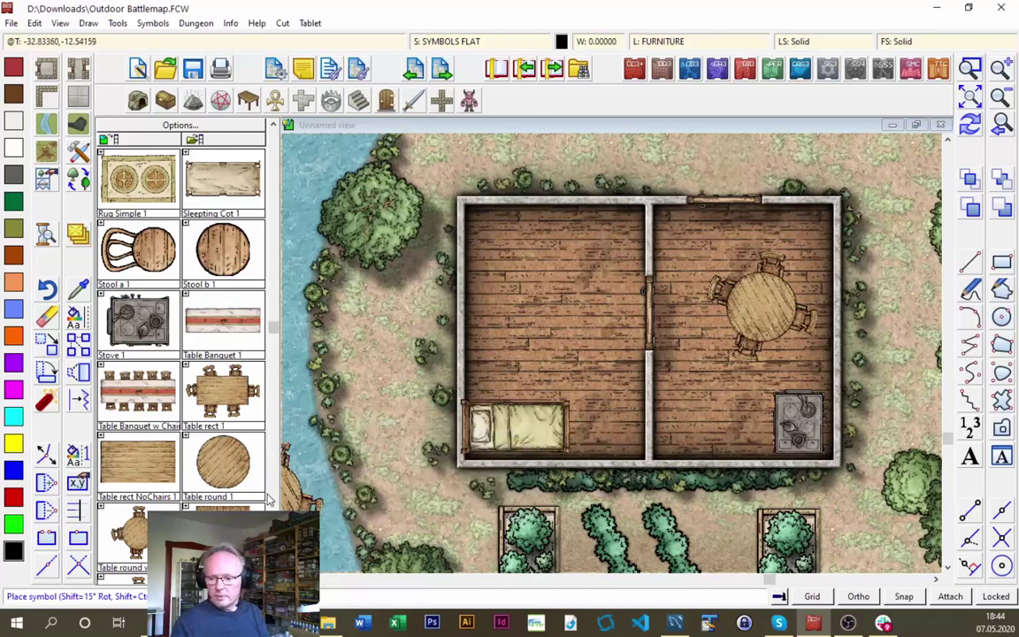
pyautogui.scroll(-3, 182, 353)
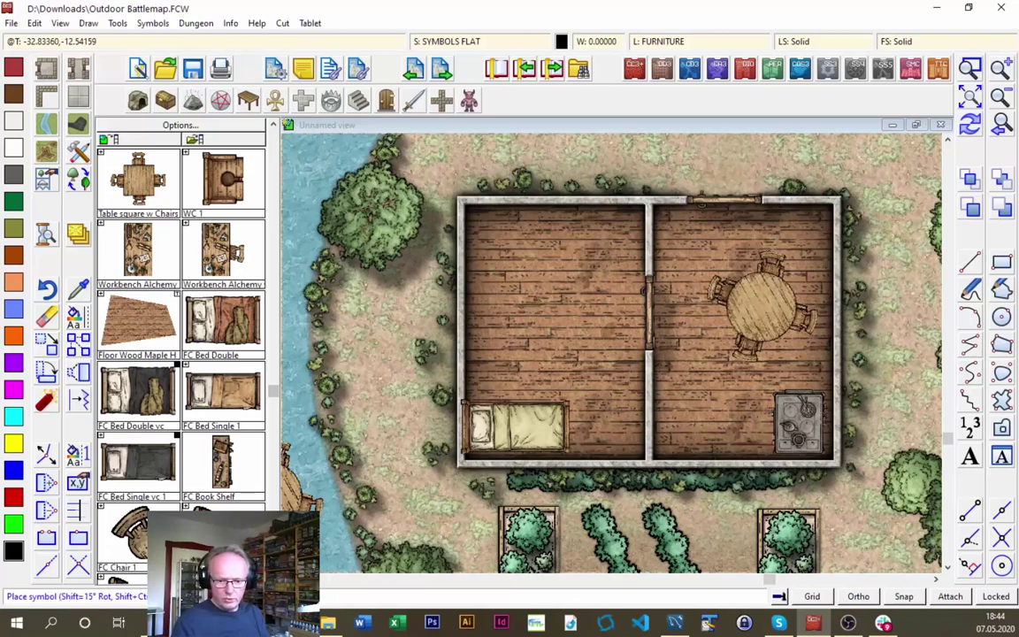
pyautogui.scroll(-3, 181, 353)
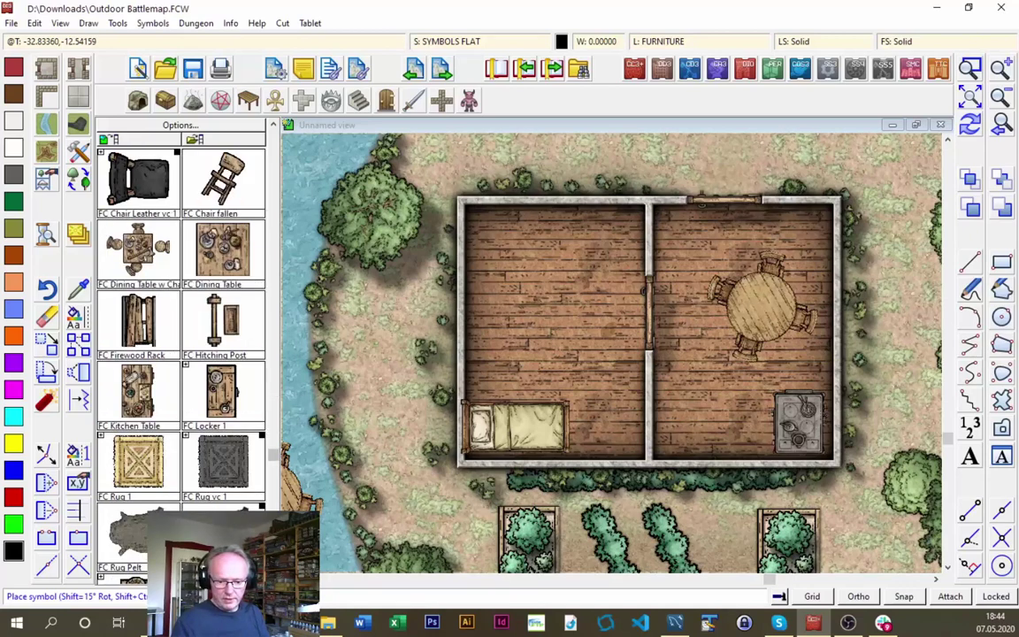
pyautogui.click(176, 494)
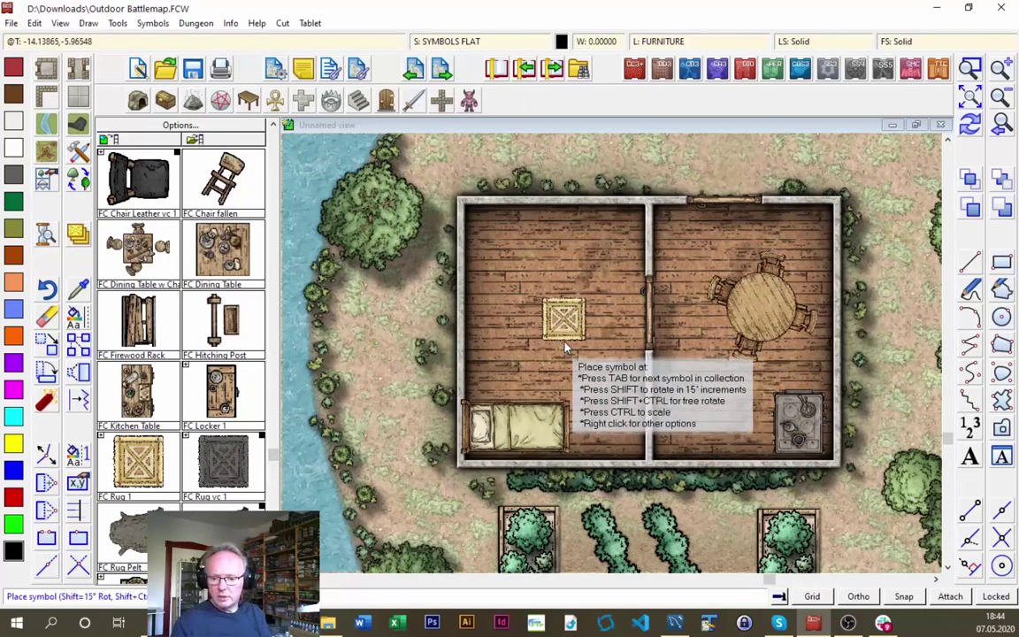
pyautogui.press('ctrl')
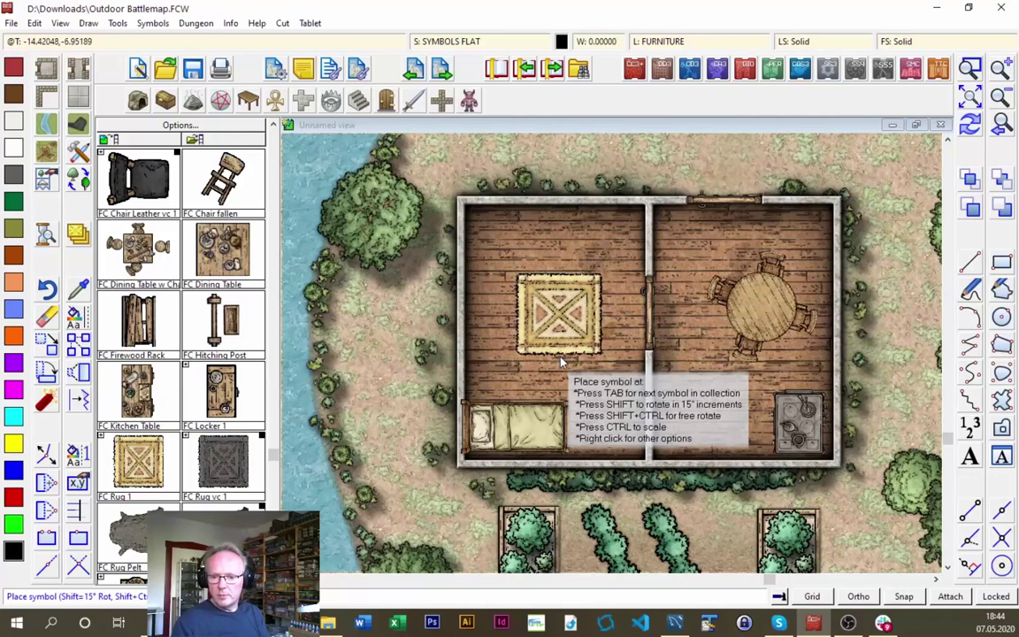
pyautogui.click(560, 360)
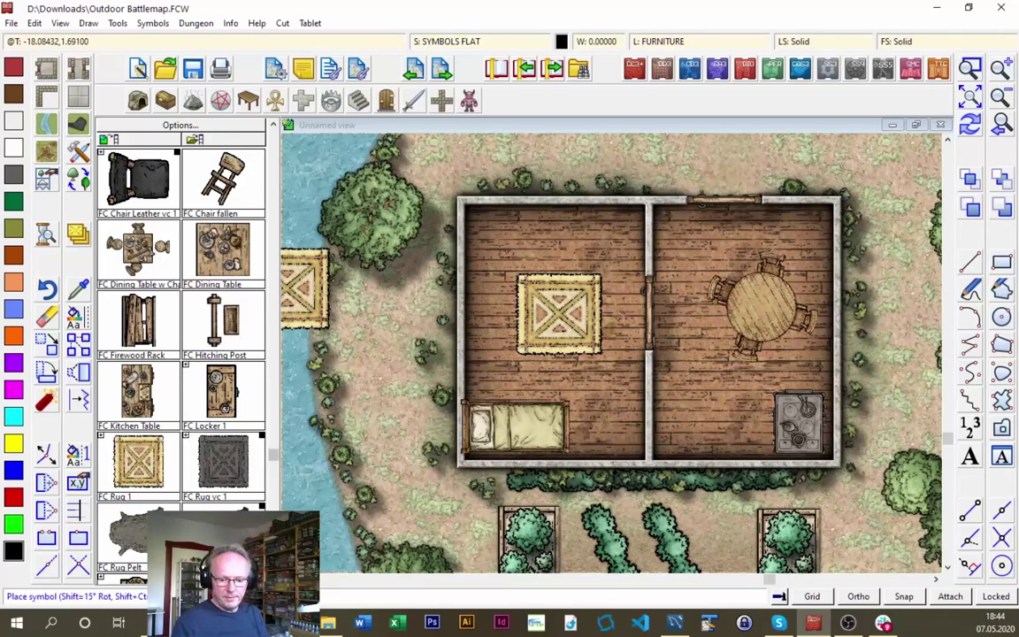
# Place a small storage shelf, rotated lengthwise, against the north wall of the house's west room
pyautogui.scroll(-5, 181, 319)
pyautogui.click(301, 385)
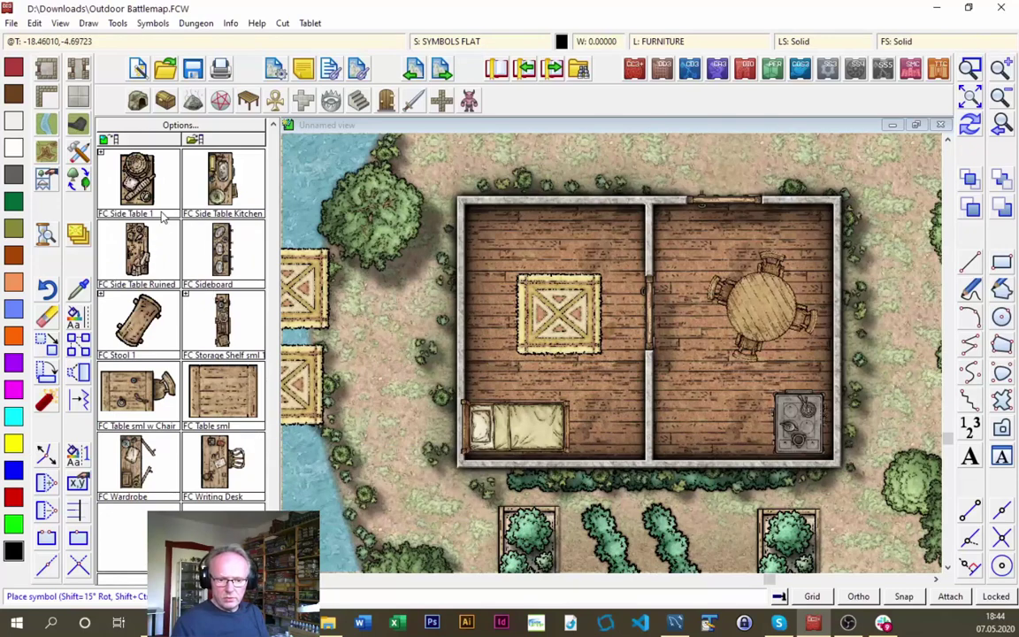
pyautogui.click(221, 251)
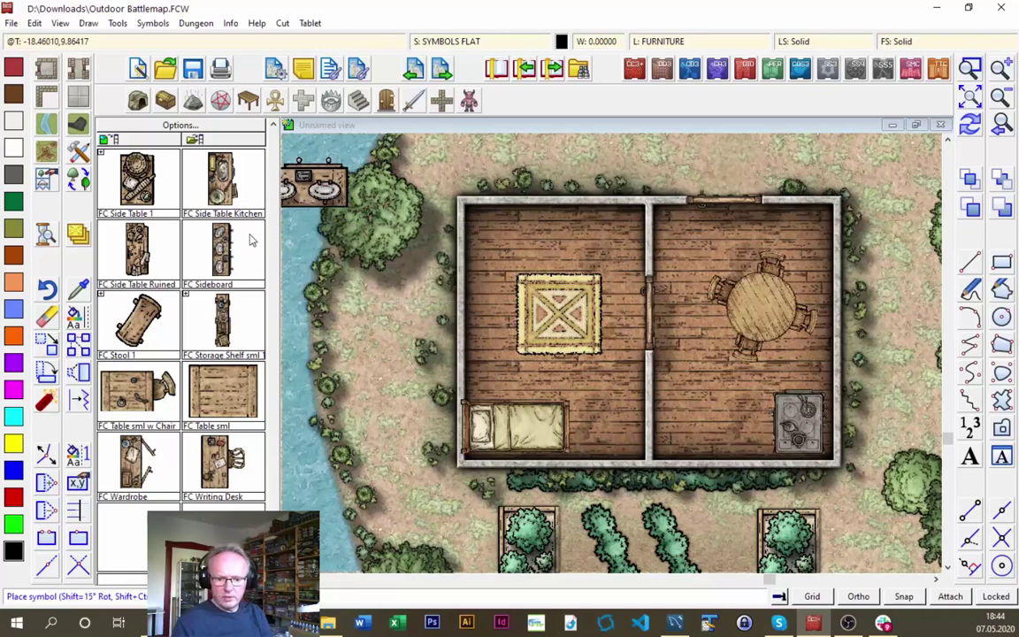
pyautogui.press('shift')
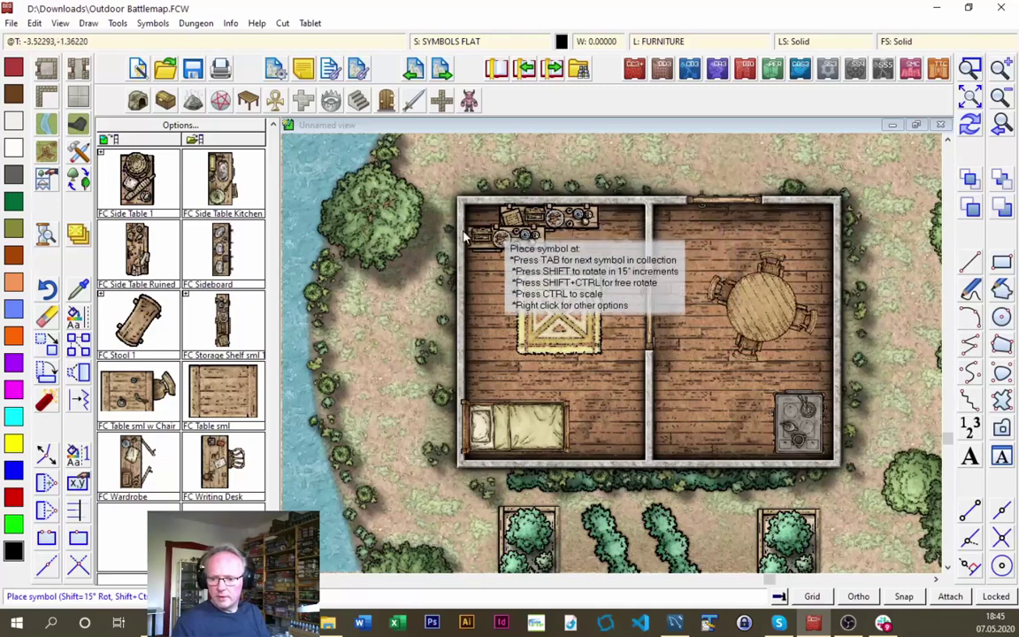
pyautogui.click(547, 208)
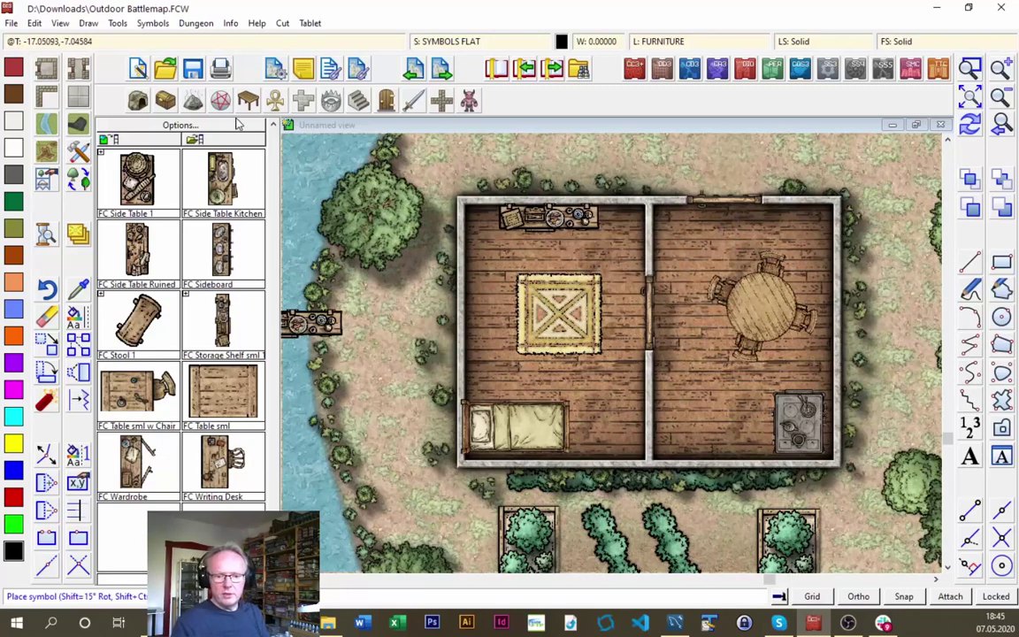
# Place FC Fireplace 01 from the wall features catalog, rotated and scaled down, in the south wall of the house's east room
pyautogui.click(358, 100)
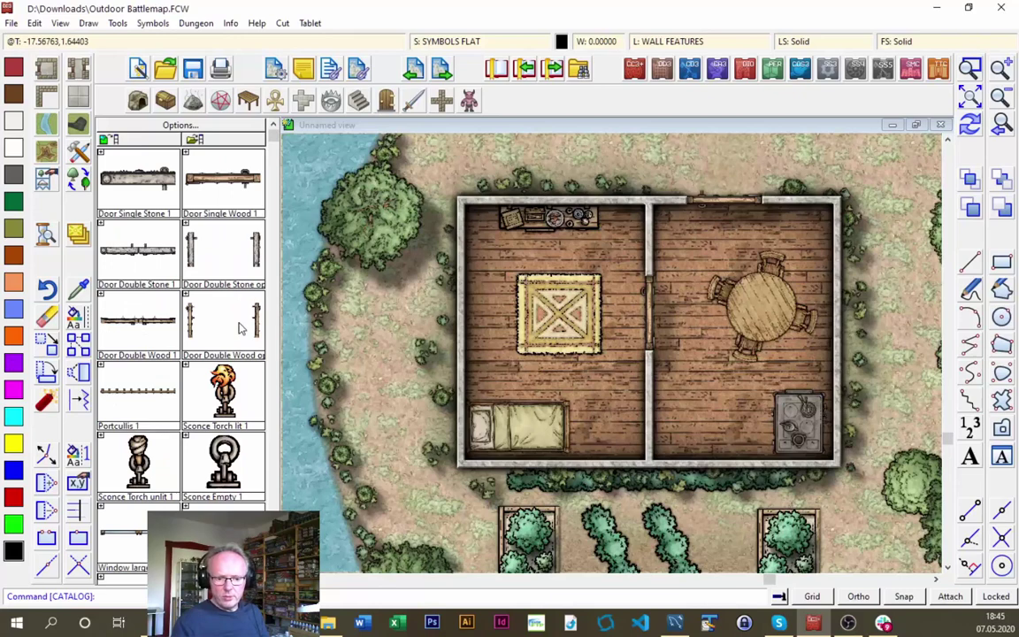
pyautogui.scroll(-5, 273, 303)
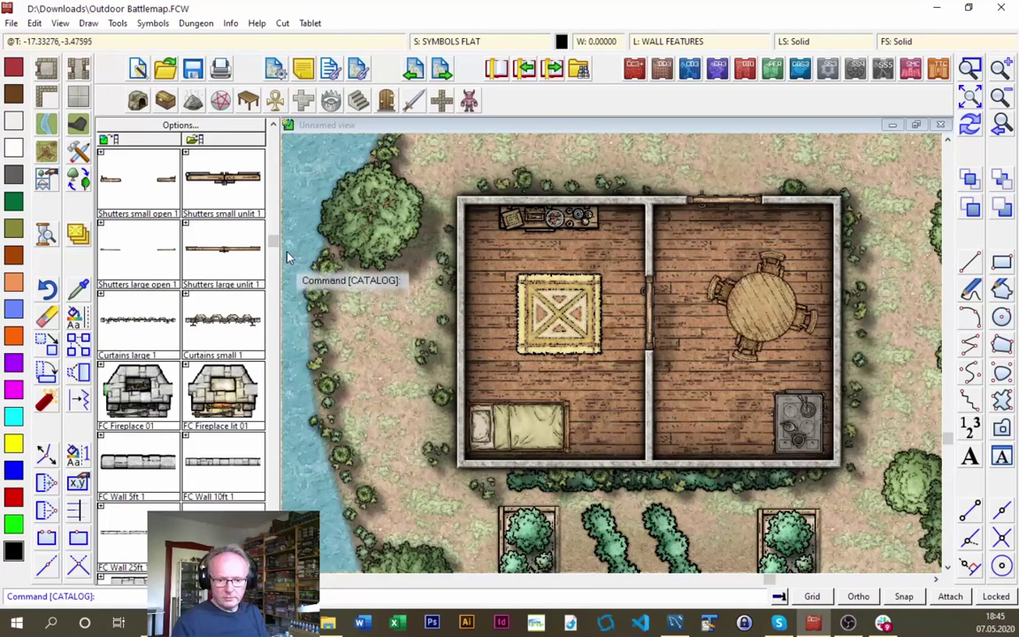
pyautogui.scroll(5, 276, 215)
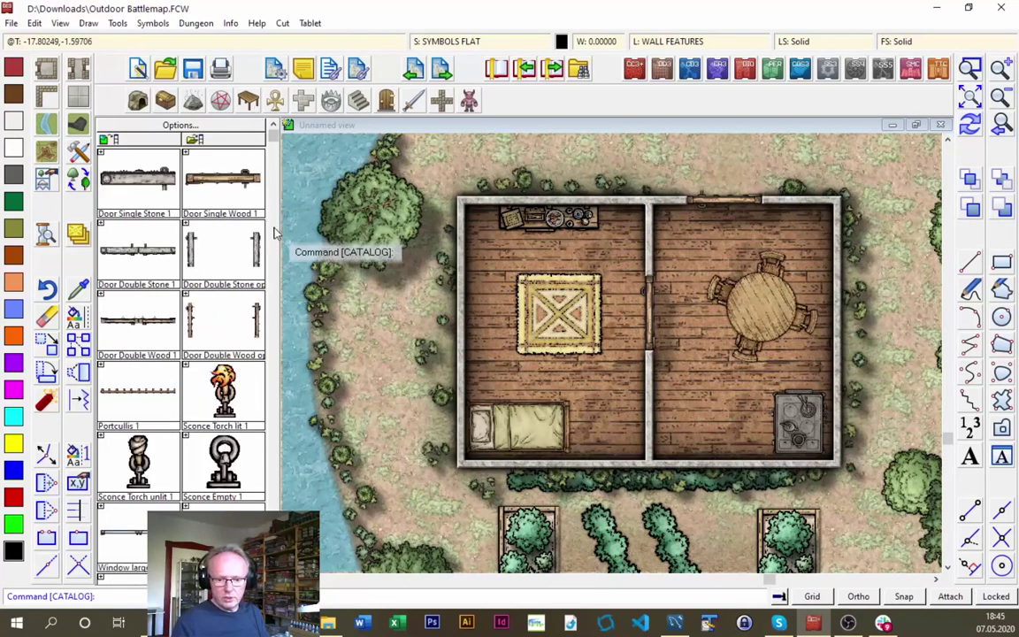
pyautogui.scroll(-5, 270, 229)
pyautogui.click(137, 389)
pyautogui.press('shift')
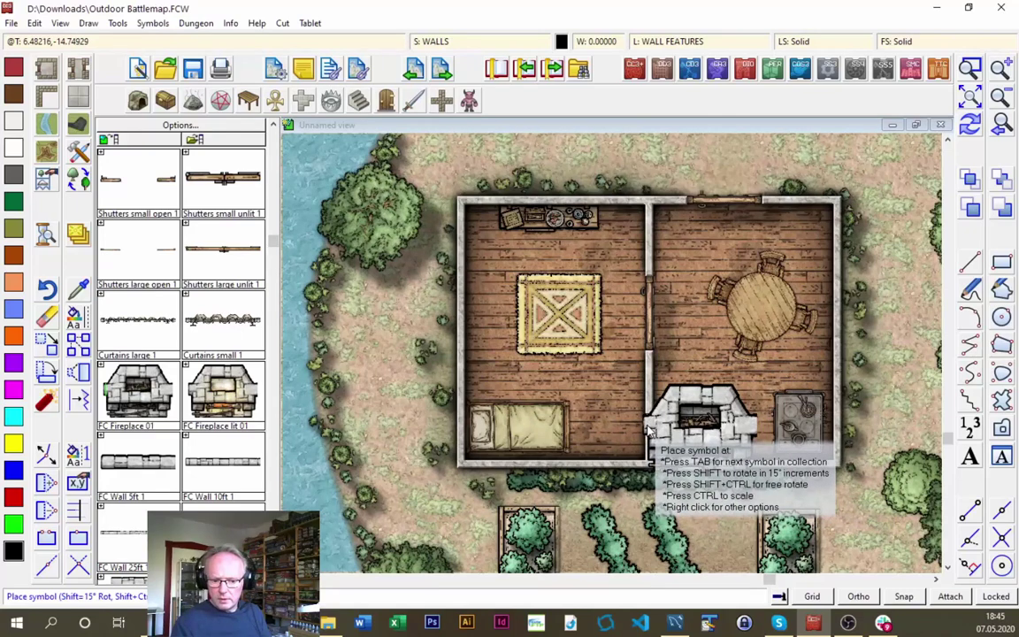
pyautogui.press('shift')
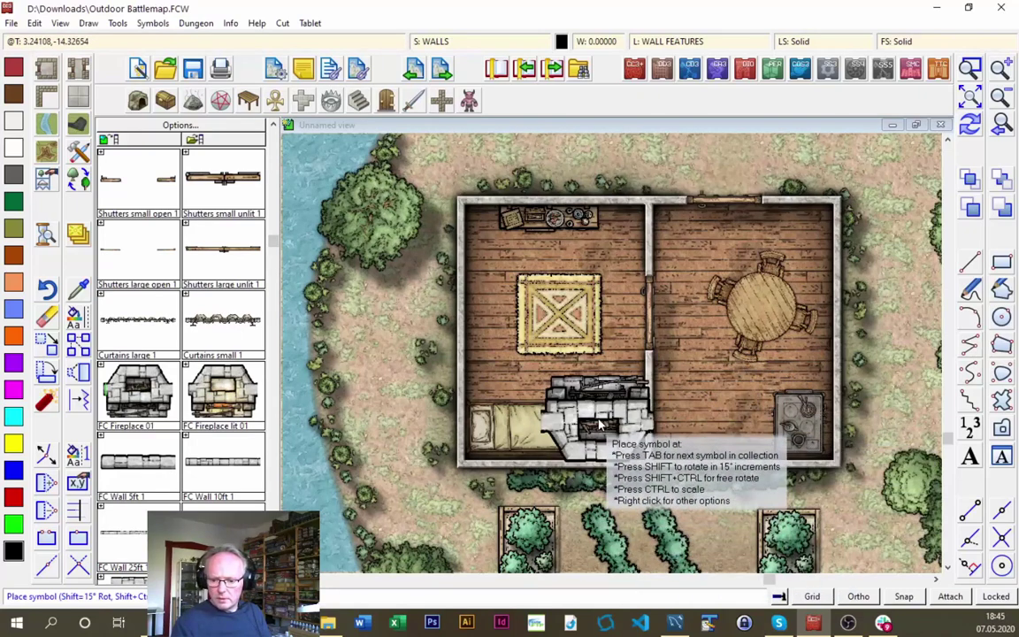
pyautogui.press('ctrl')
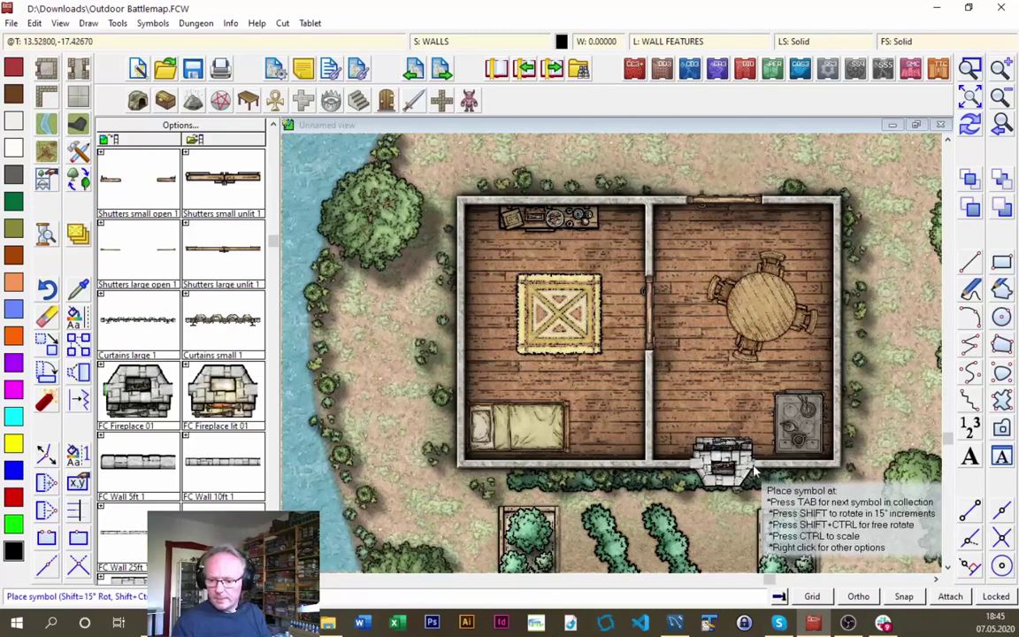
pyautogui.click(753, 471)
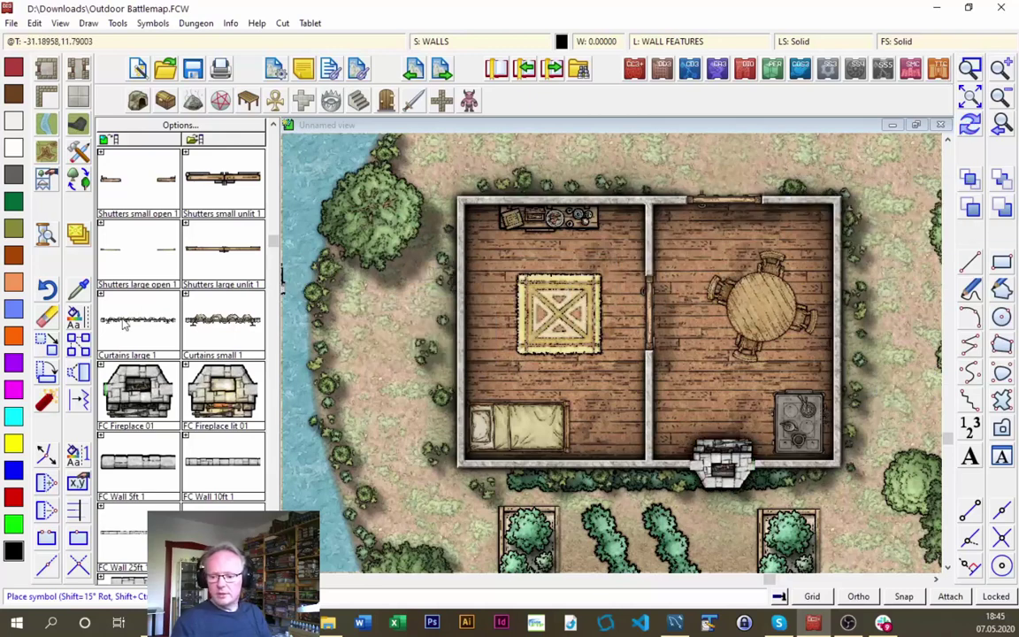
pyautogui.press('Escape')
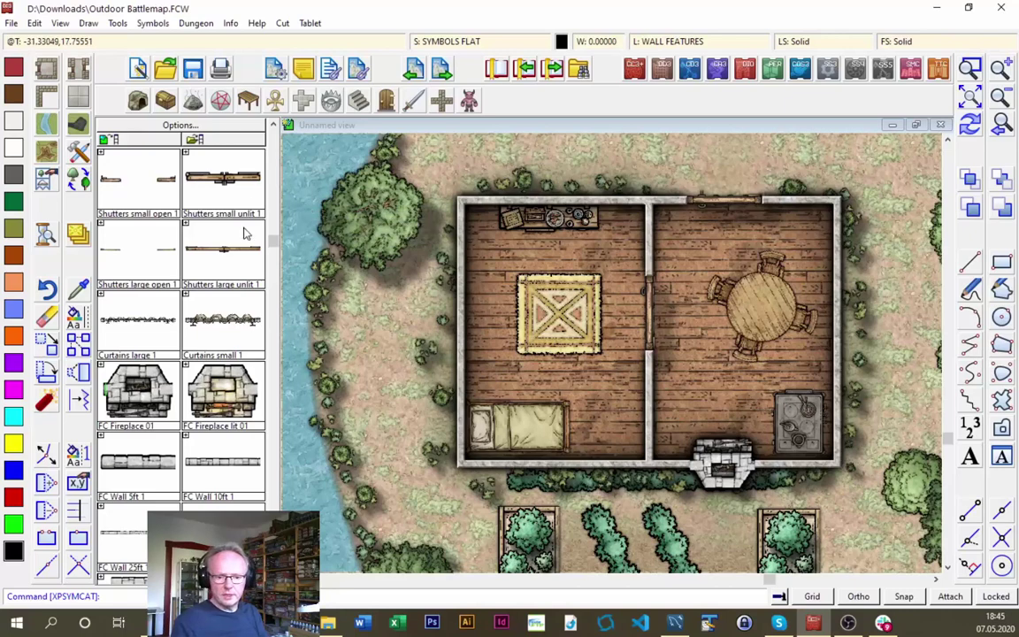
# Place window symbols at scale 1 in the house's west and east outer walls, slightly north of their middles
pyautogui.scroll(5, 248, 202)
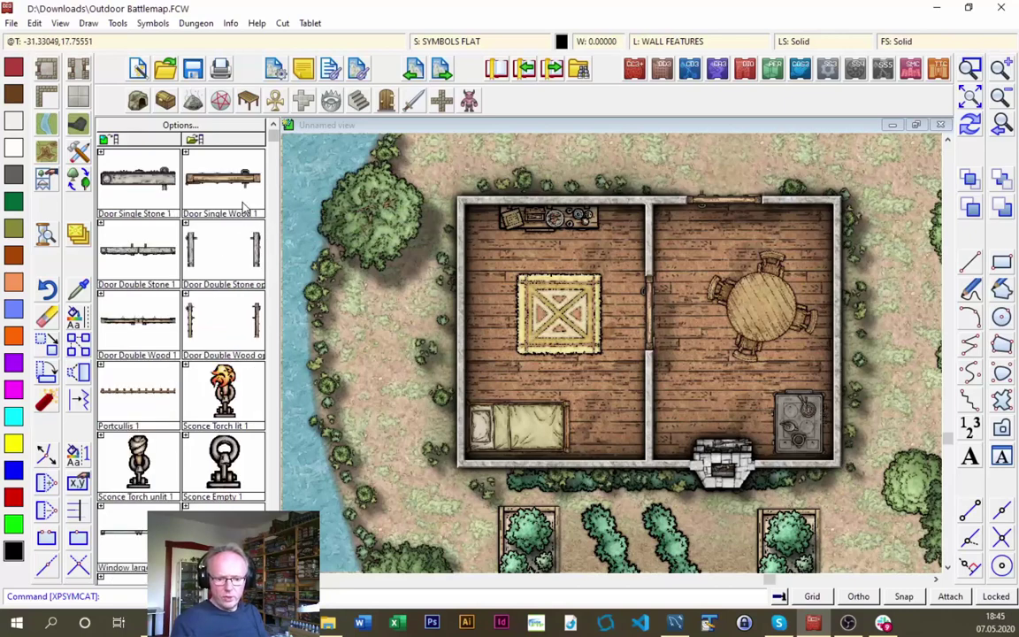
pyautogui.click(223, 181)
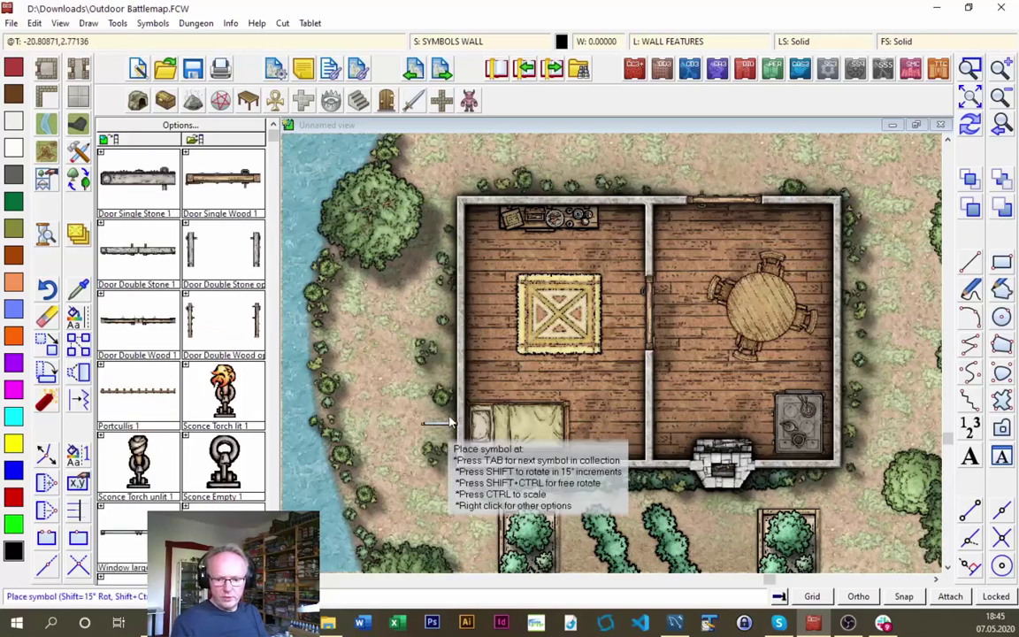
pyautogui.rightClick(609, 245)
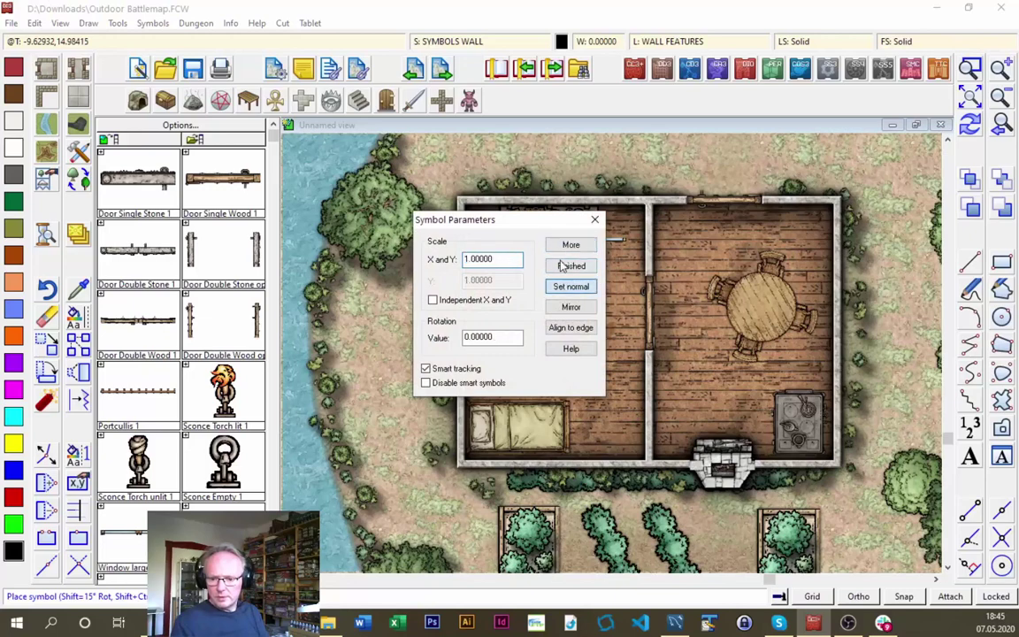
pyautogui.click(557, 265)
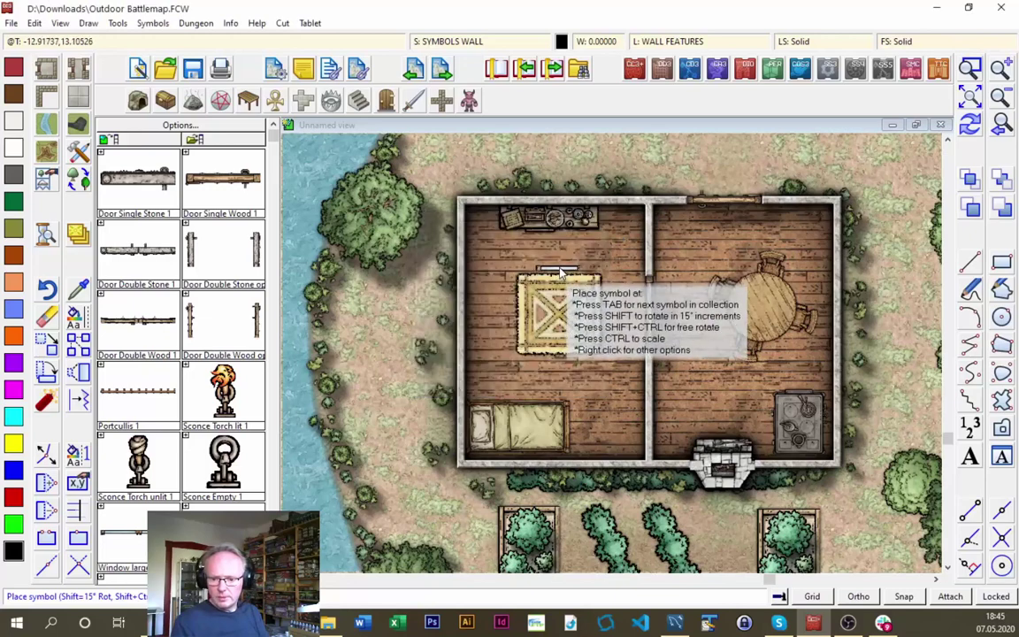
pyautogui.click(460, 274)
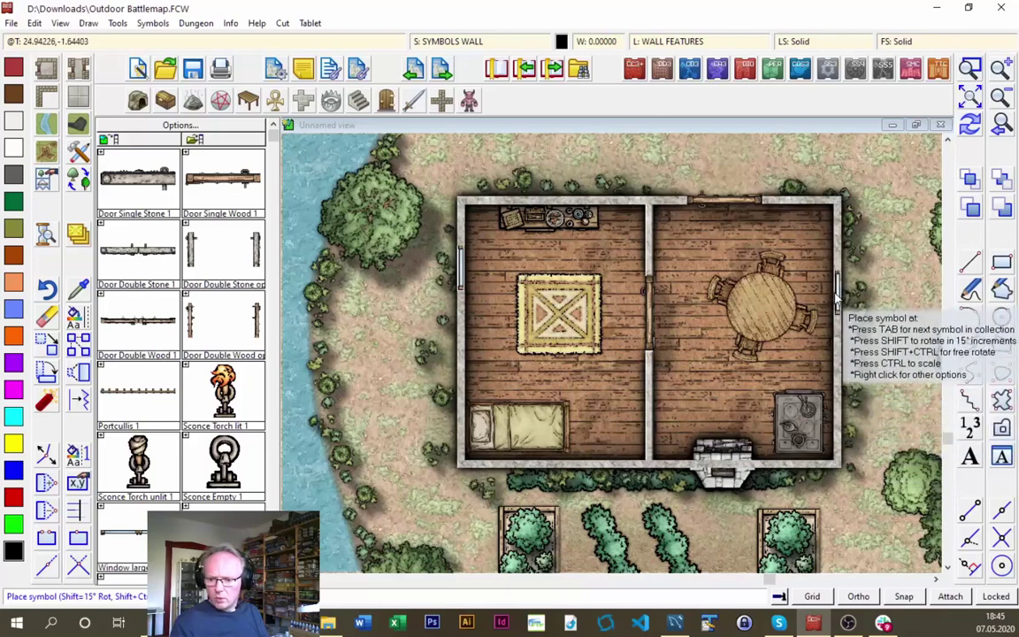
pyautogui.click(836, 296)
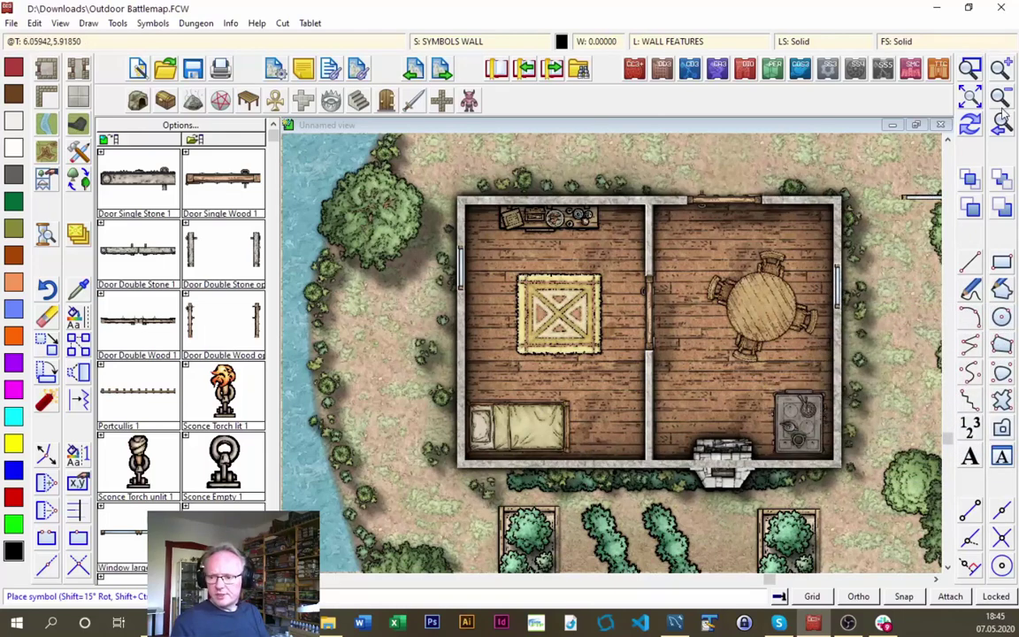
pyautogui.rightClick(380, 343)
pyautogui.click(571, 265)
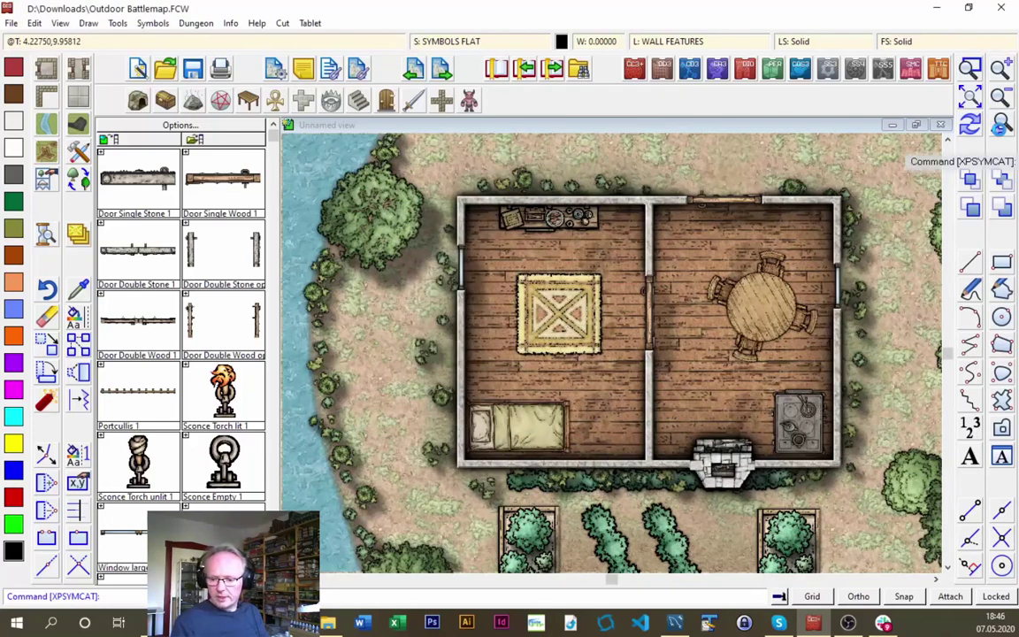
# Set the current drawing properties to match the existing cart track on the road west of the bridge
pyautogui.click(1000, 127)
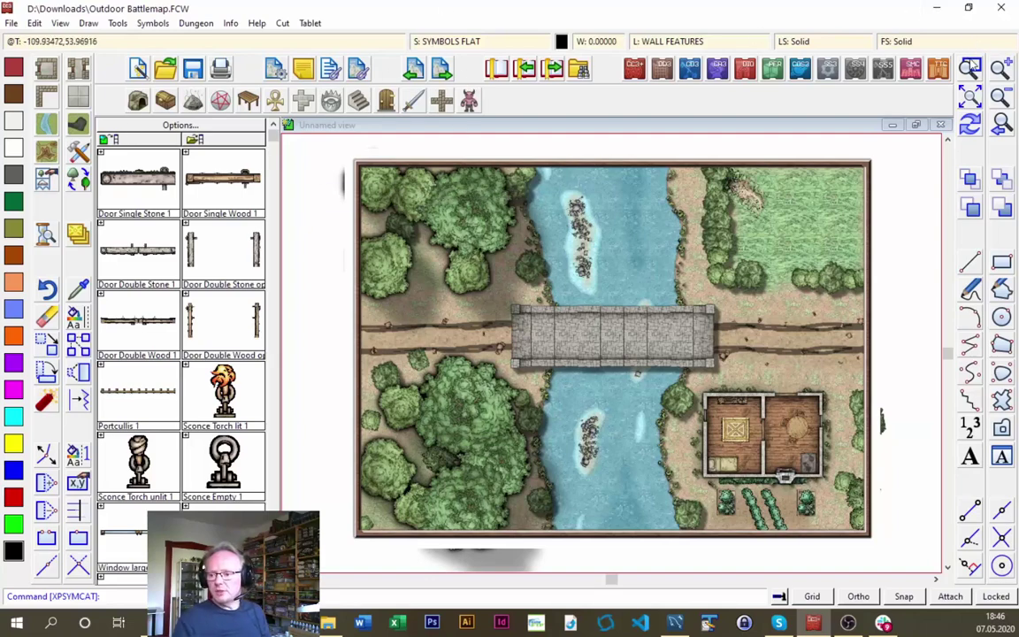
pyautogui.click(79, 290)
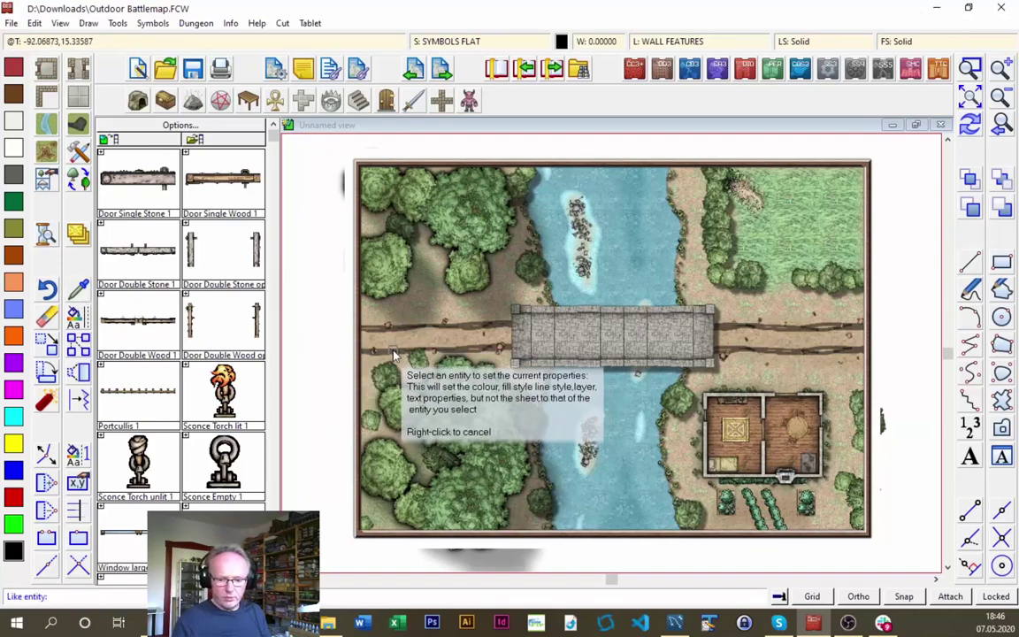
pyautogui.click(396, 355)
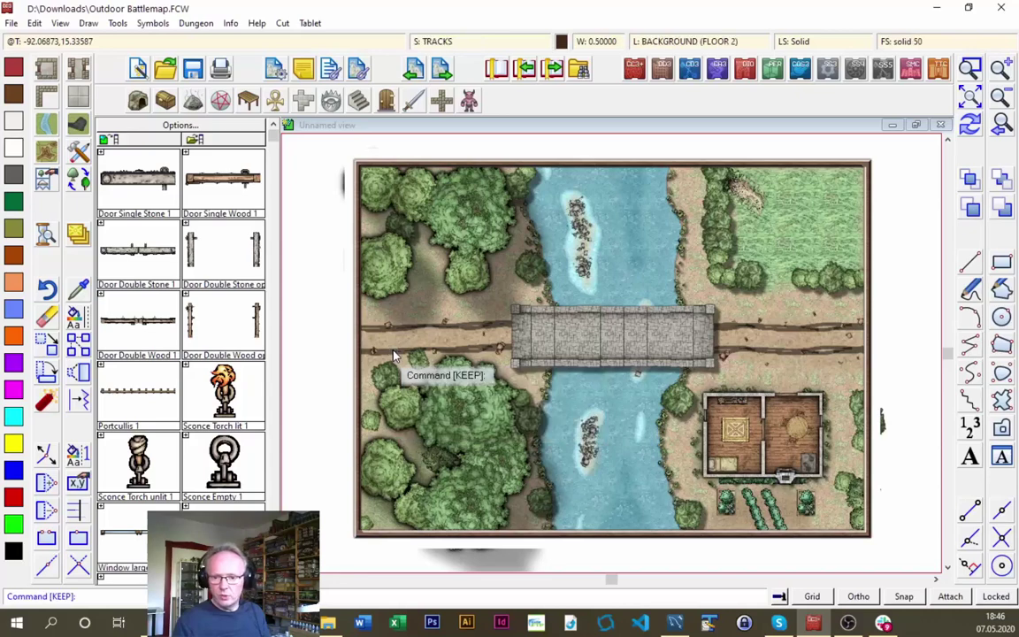
# Add a Blend Mode effect with mode Normal and 50% opacity to the TRACKS sheet
pyautogui.click(433, 42)
pyautogui.click(421, 307)
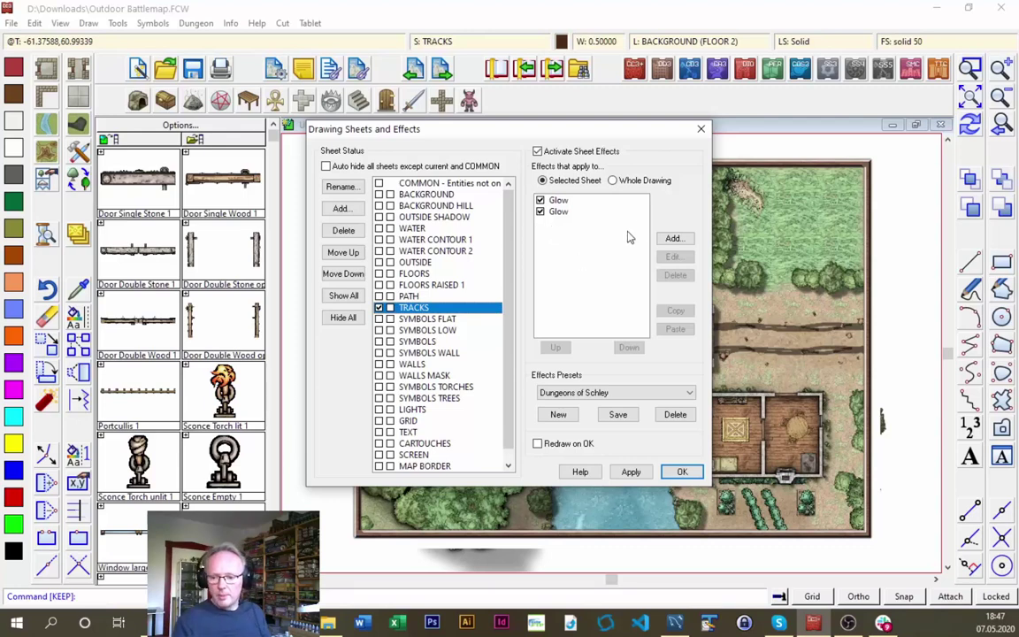
pyautogui.click(670, 241)
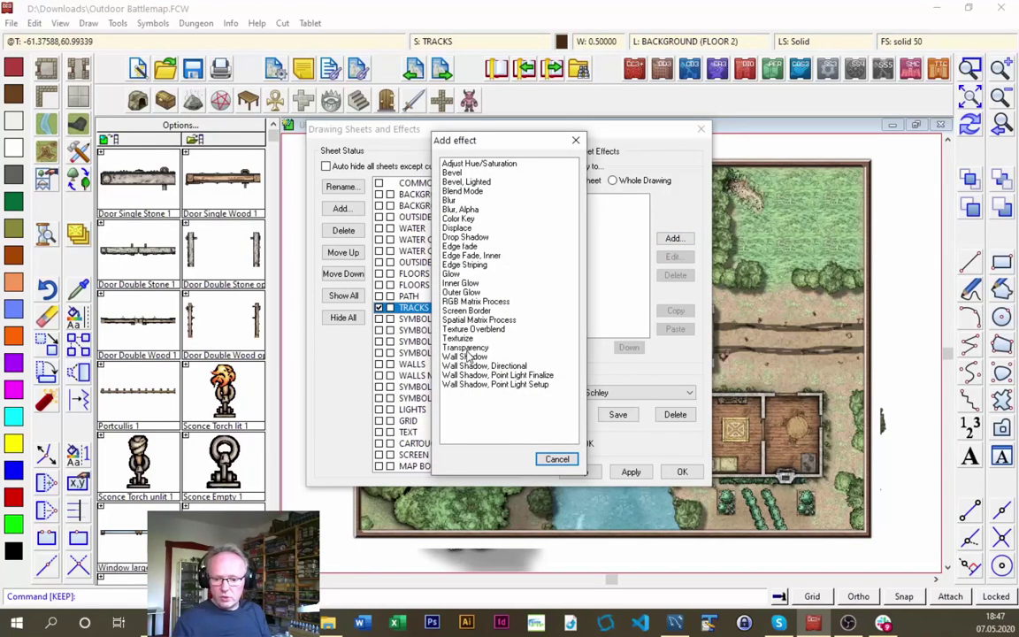
pyautogui.doubleClick(469, 192)
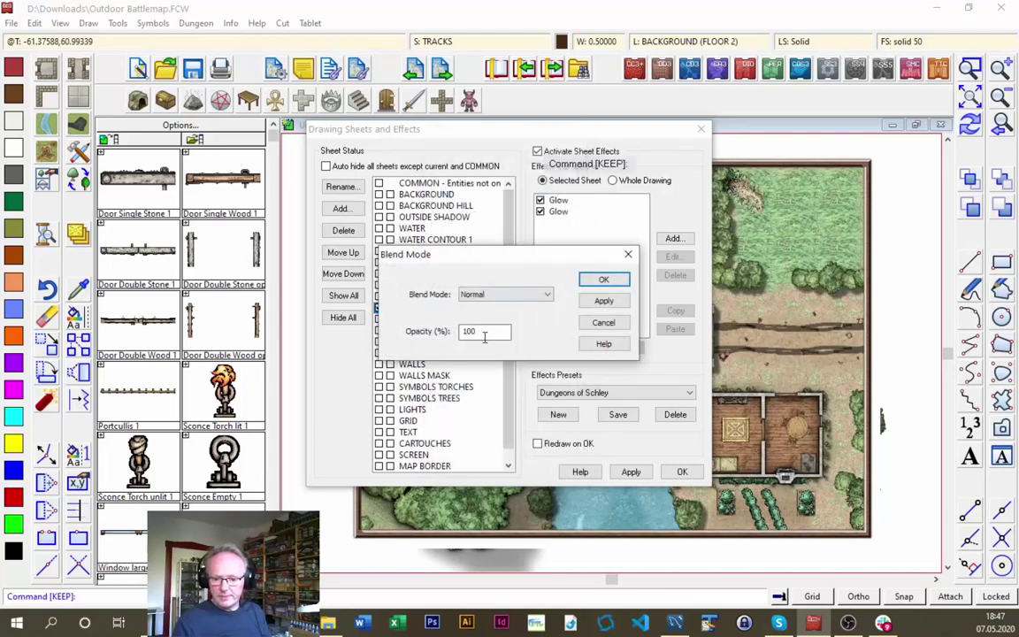
pyautogui.doubleClick(482, 331)
pyautogui.write('5')
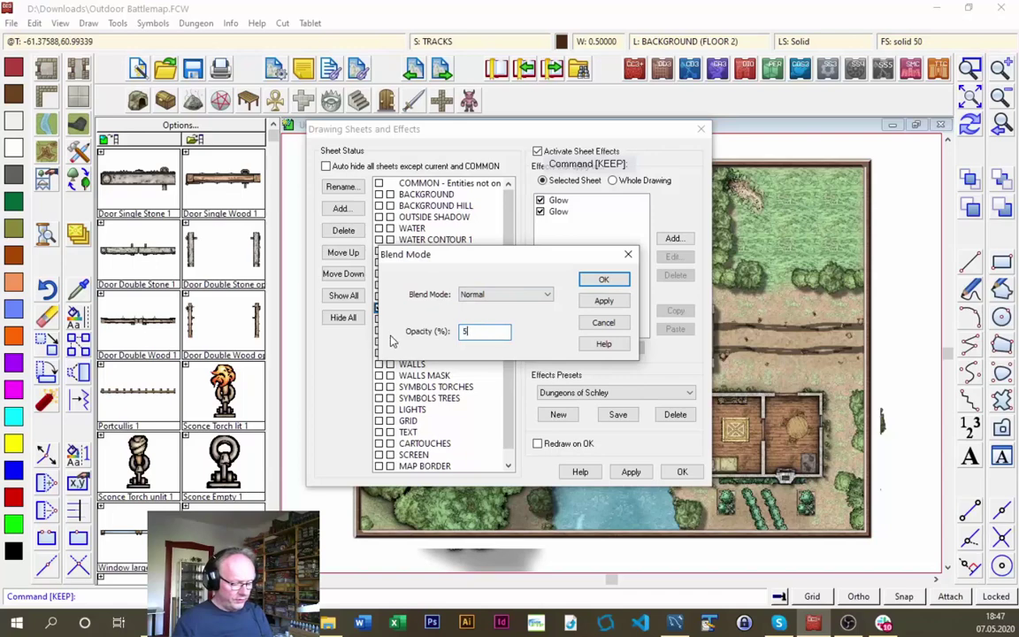
pyautogui.write('0')
pyautogui.click(603, 280)
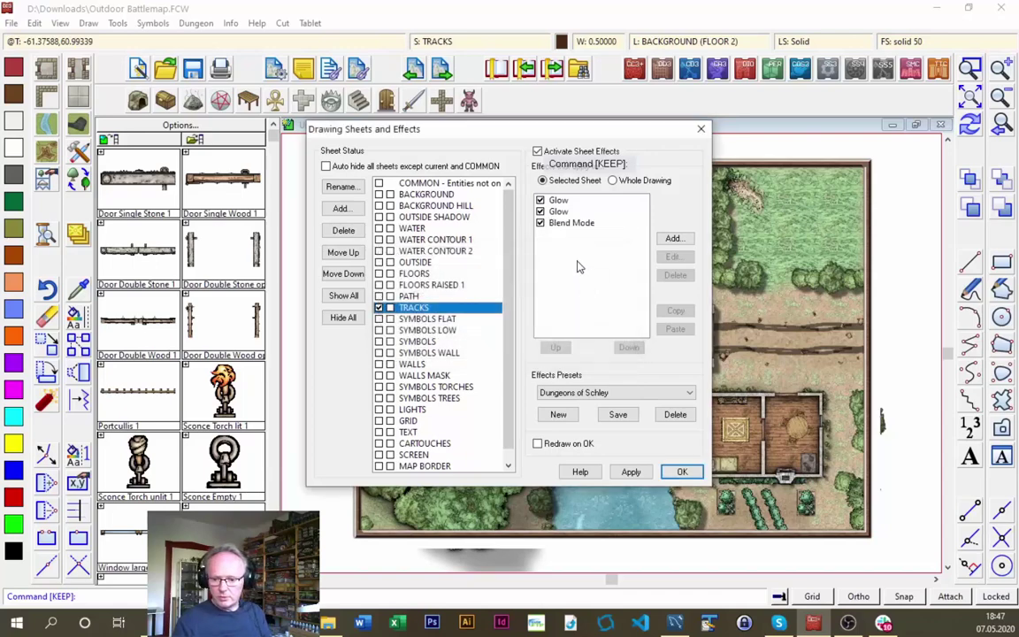
pyautogui.click(682, 471)
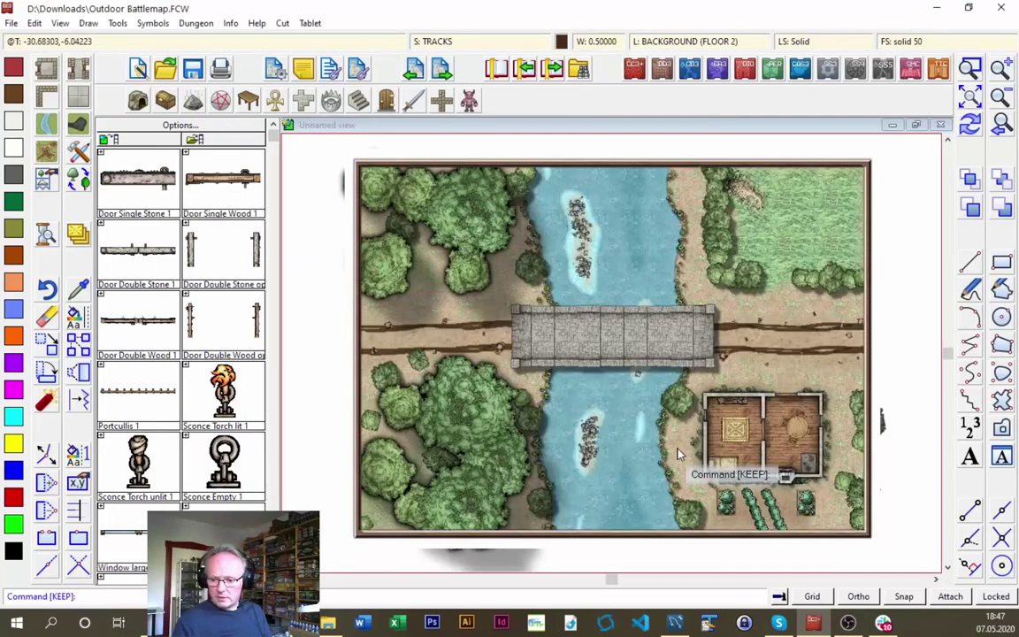
# Move the Blend Mode effect on the TRACKS sheet above both Glow effects and apply the new order
pyautogui.click(433, 41)
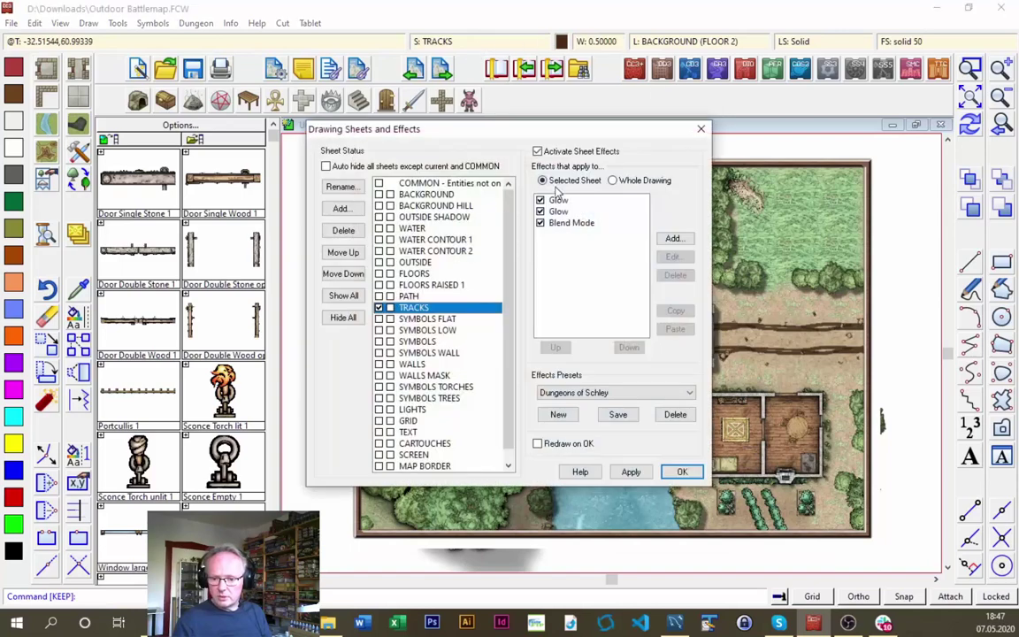
pyautogui.click(562, 224)
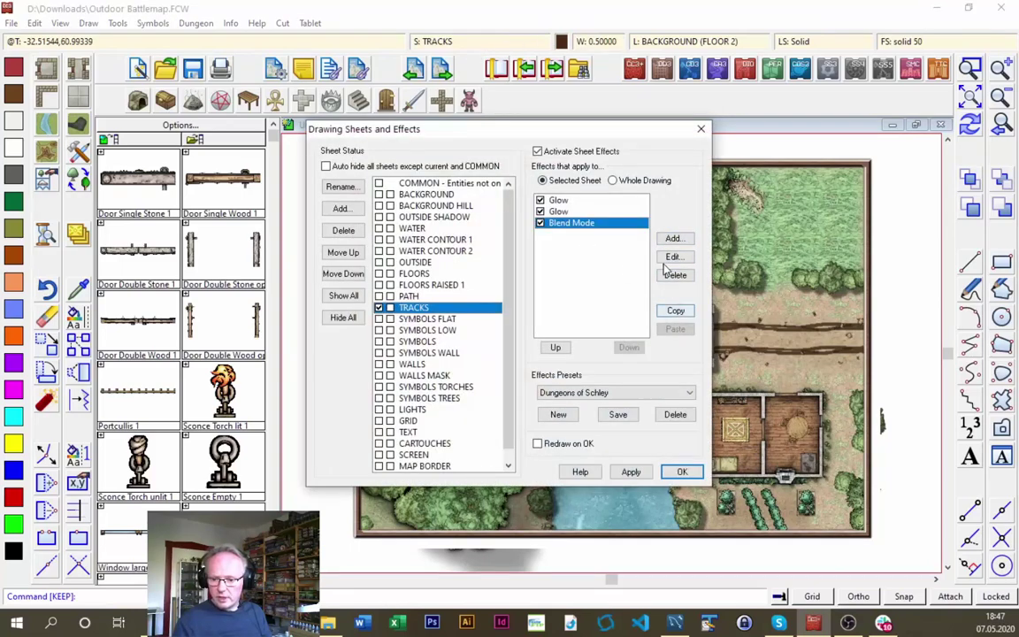
pyautogui.click(557, 350)
pyautogui.click(555, 349)
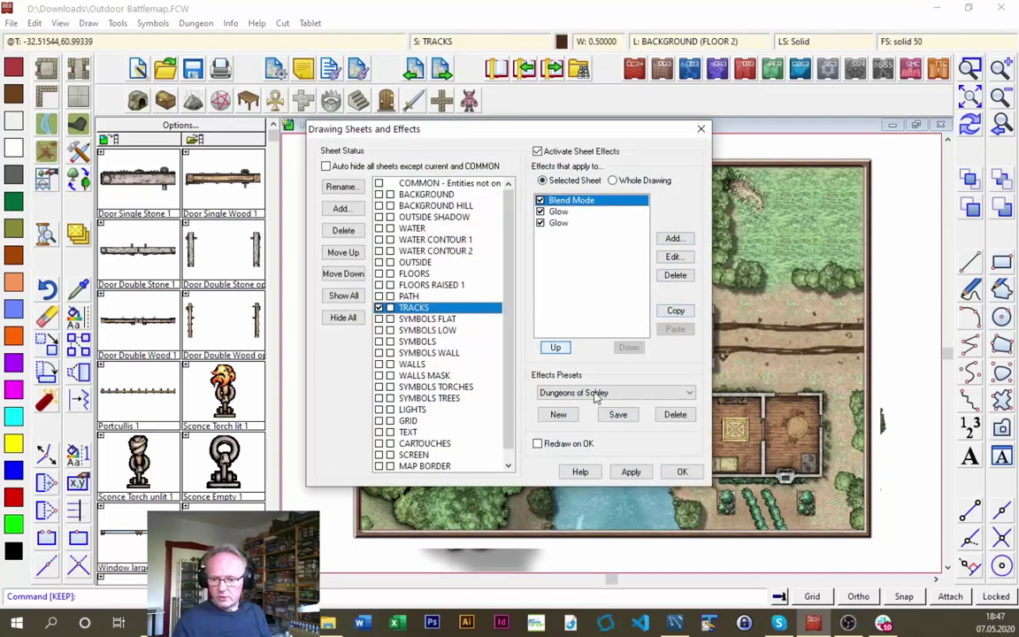
pyautogui.click(682, 472)
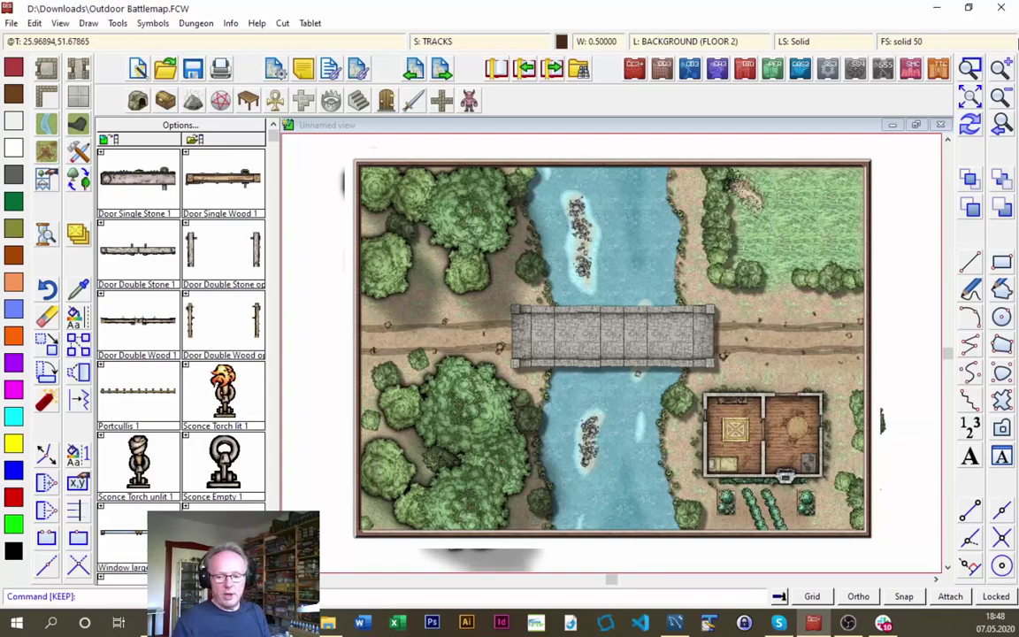
# Overlay a black square grid with spacing 5 and no labelling on the whole map
pyautogui.click(562, 43)
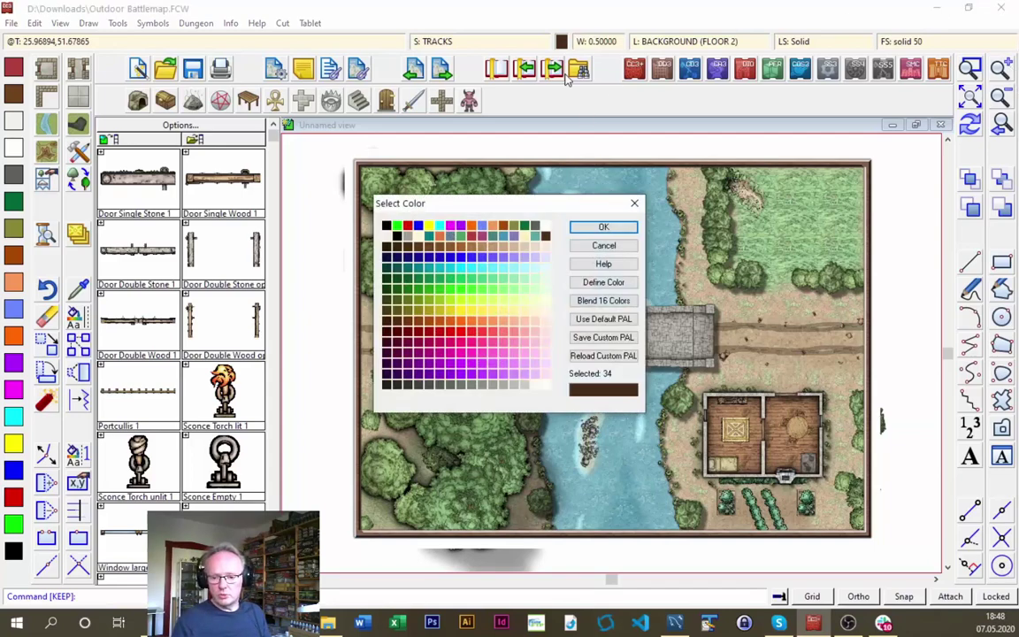
pyautogui.click(386, 226)
pyautogui.click(594, 228)
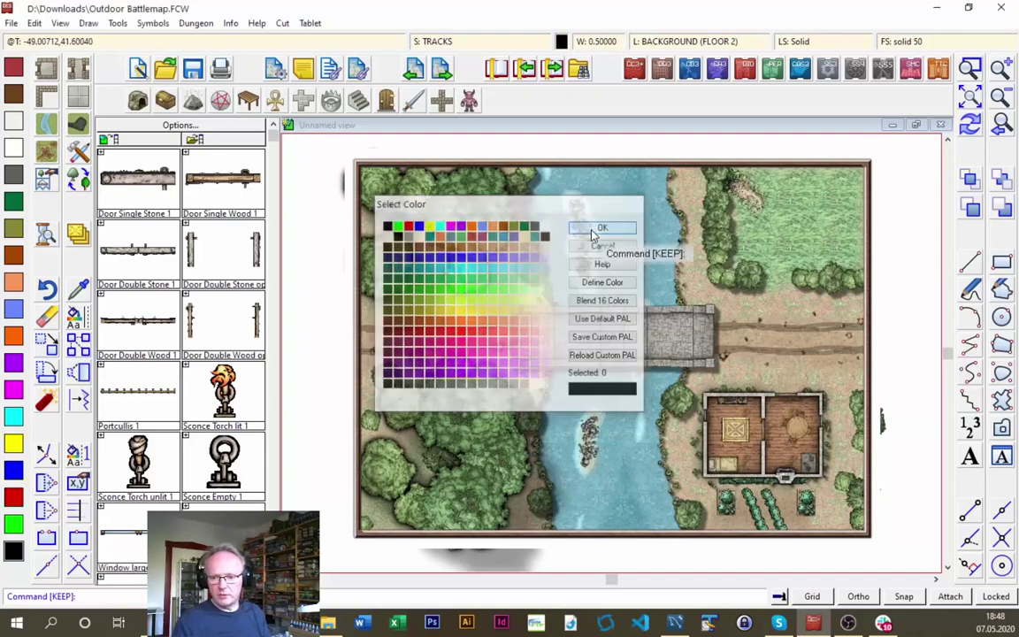
pyautogui.click(87, 23)
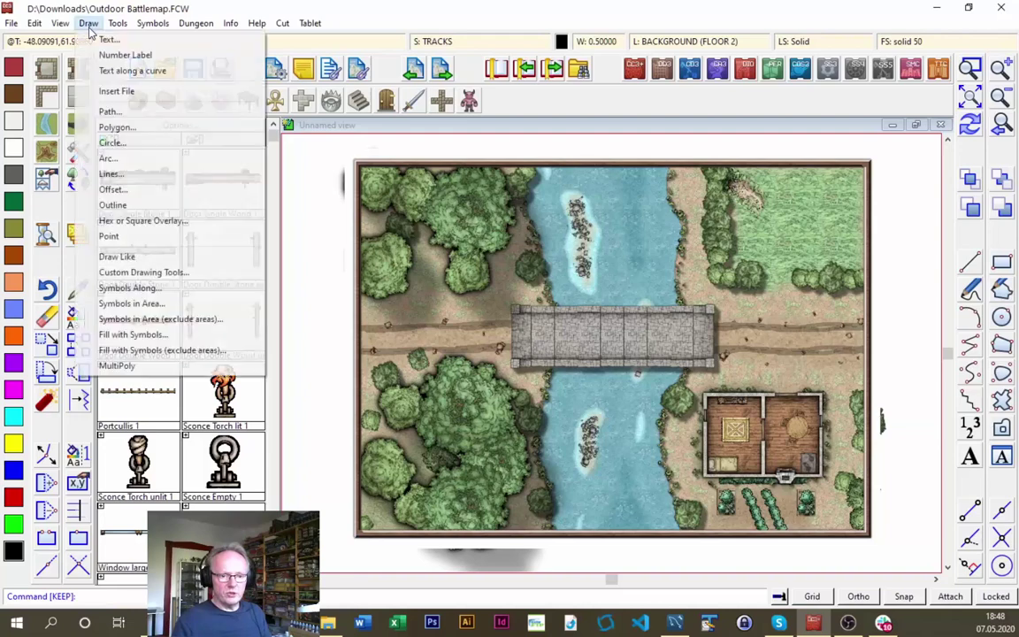
pyautogui.click(137, 220)
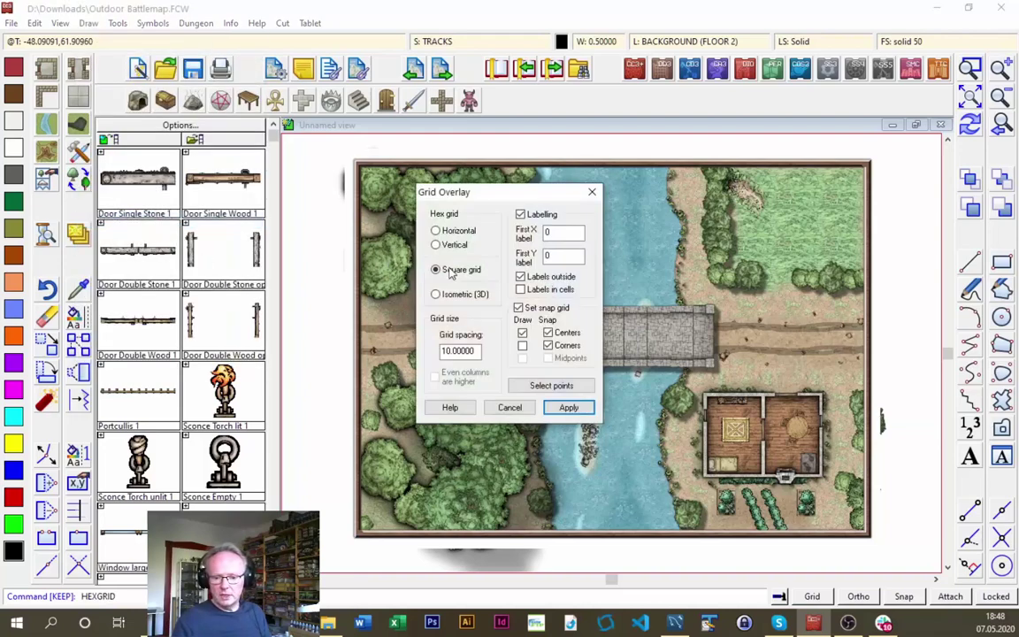
pyautogui.doubleClick(460, 351)
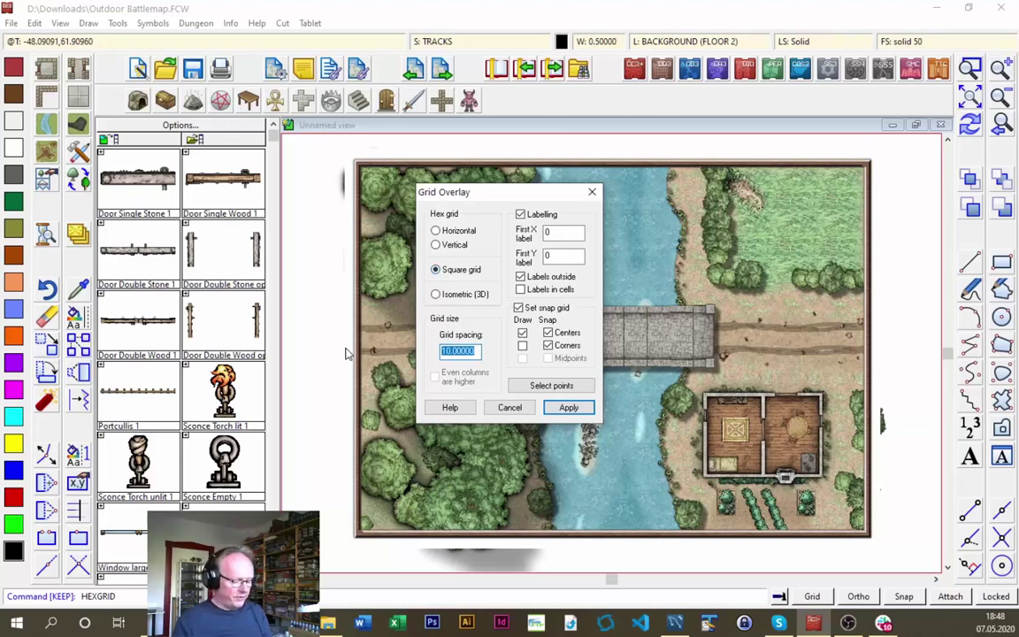
pyautogui.write('5')
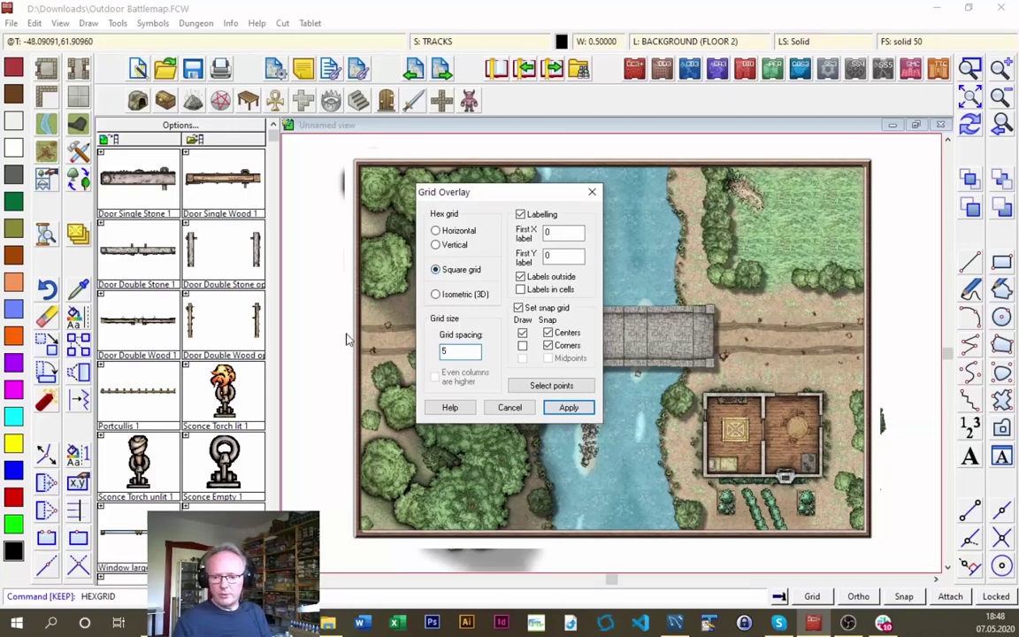
pyautogui.press('Tab')
pyautogui.press('space')
pyautogui.click(542, 213)
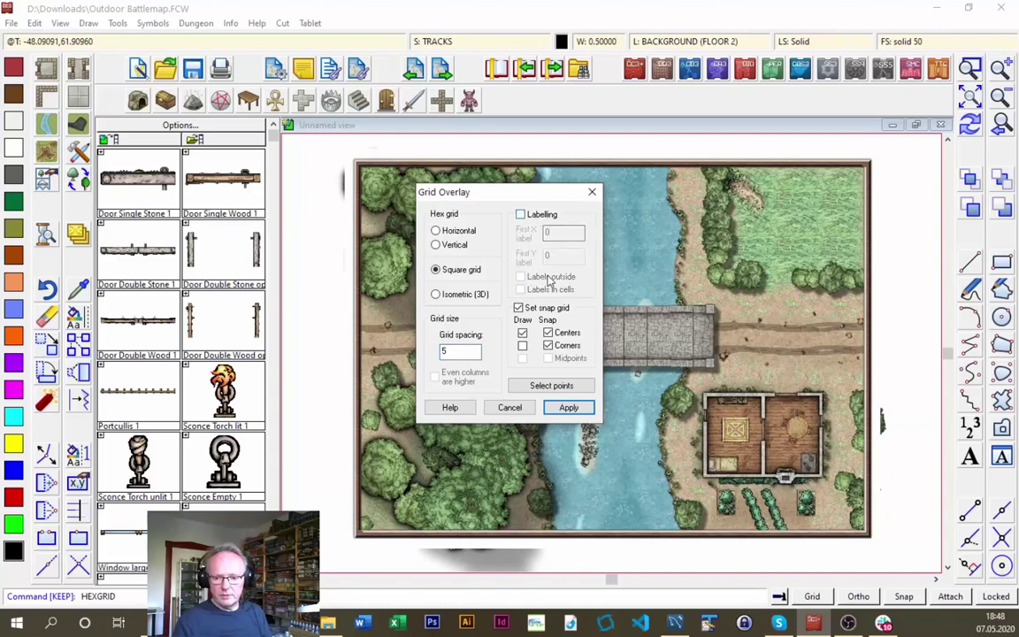
pyautogui.click(568, 407)
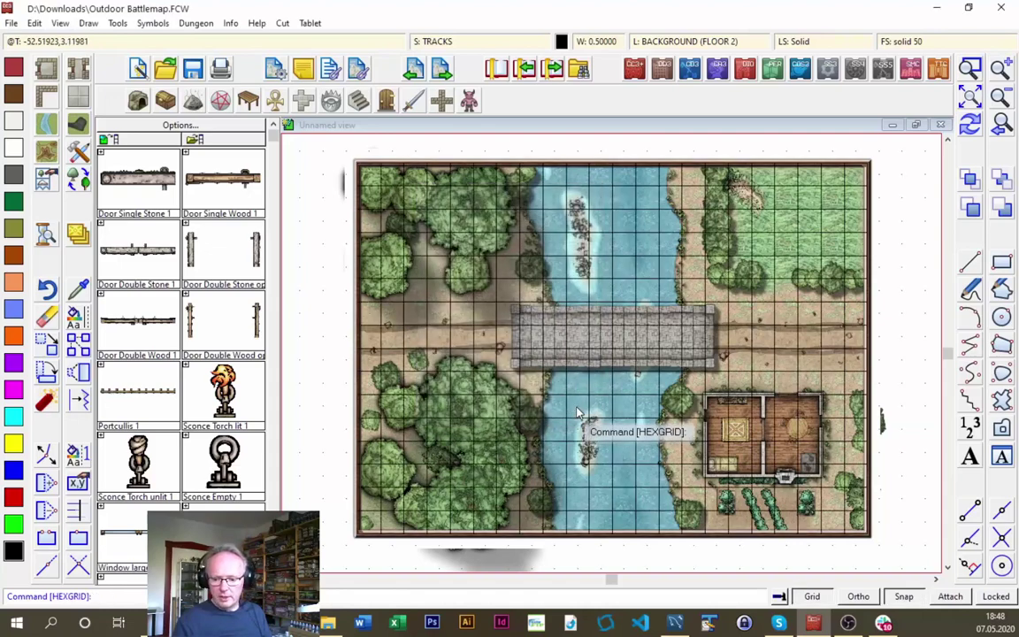
pyautogui.click(967, 100)
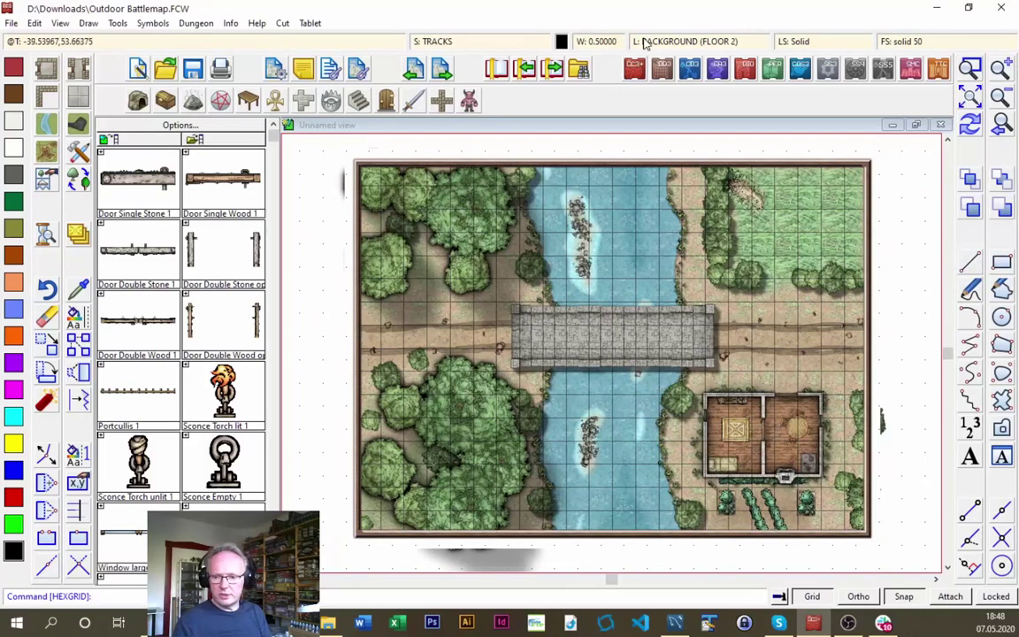
# Set the opacity of the GRID sheet's Transparency effect to 30%
pyautogui.click(453, 43)
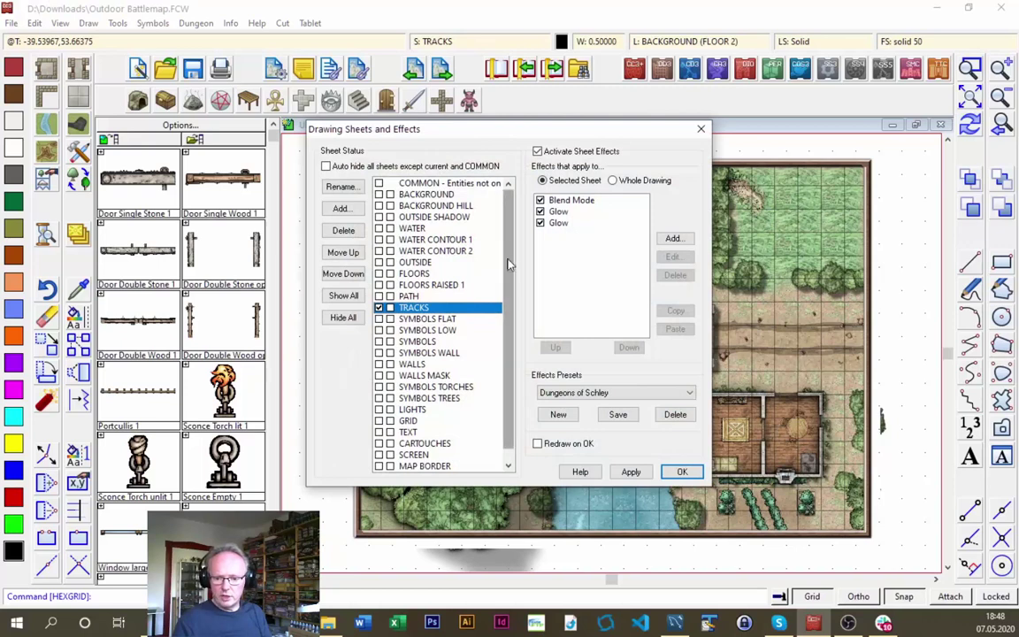
pyautogui.scroll(-1, 464, 268)
pyautogui.click(411, 409)
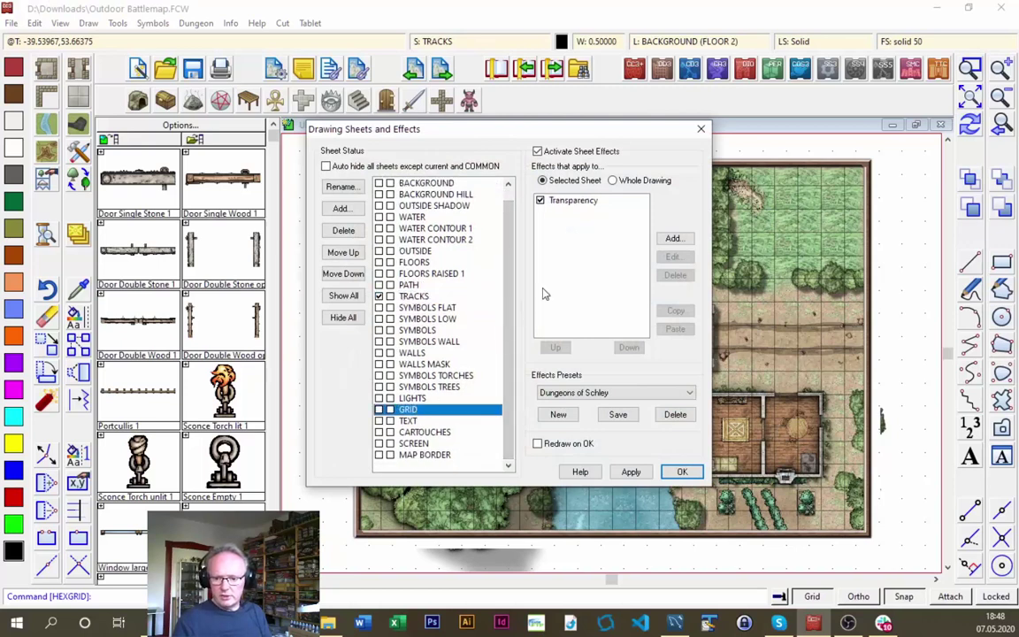
pyautogui.click(553, 200)
pyautogui.click(672, 257)
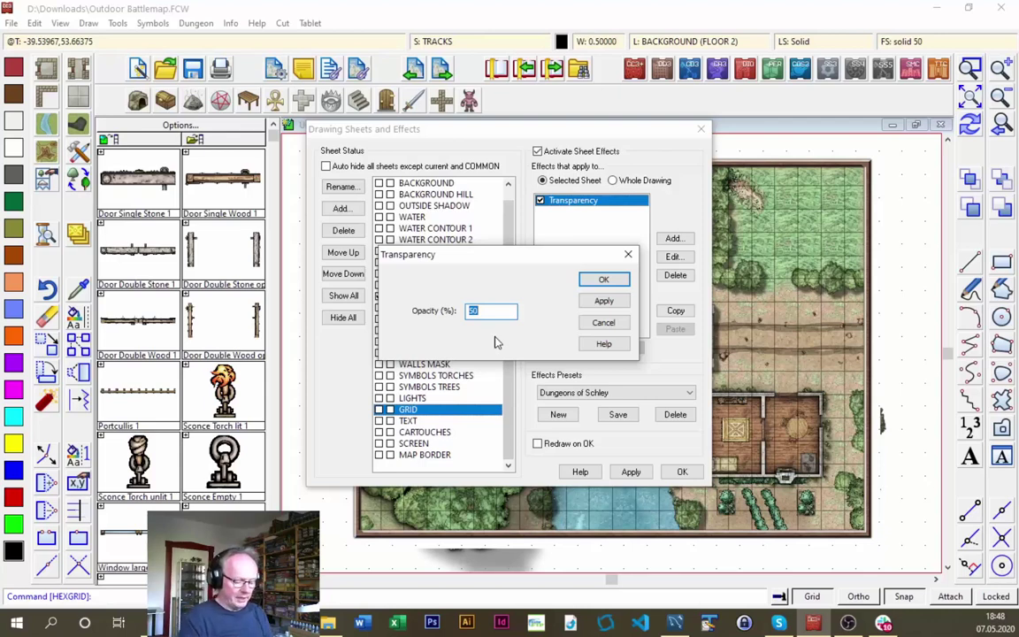
pyautogui.write('30')
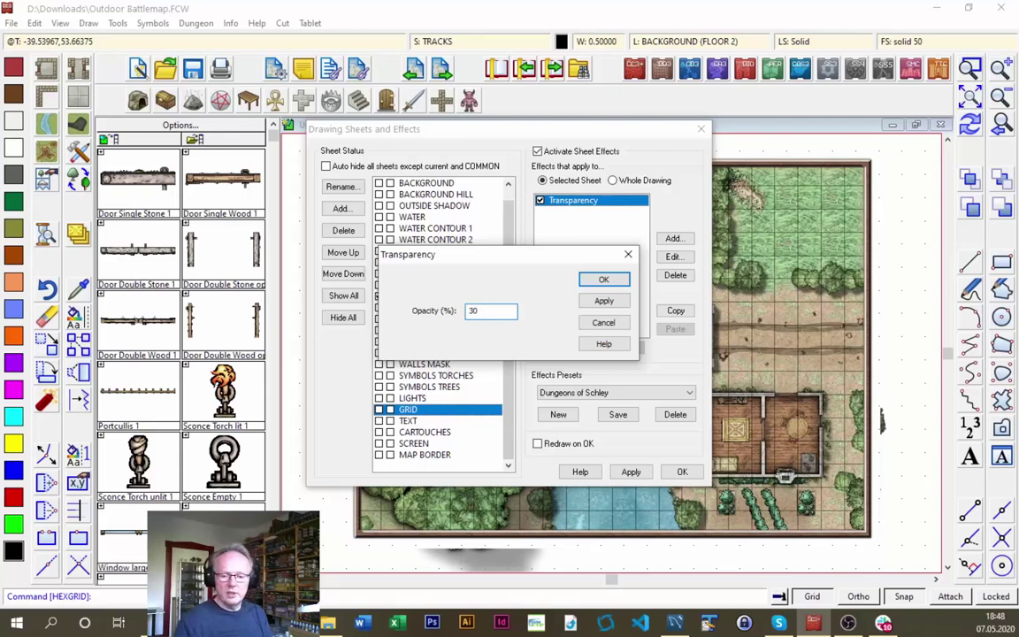
pyautogui.click(603, 279)
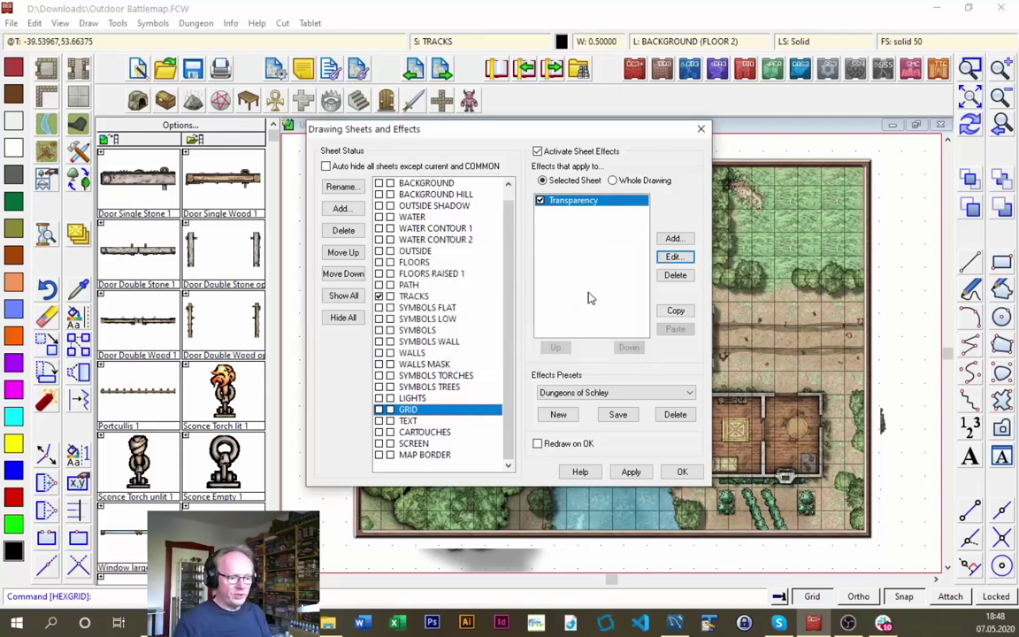
pyautogui.click(678, 470)
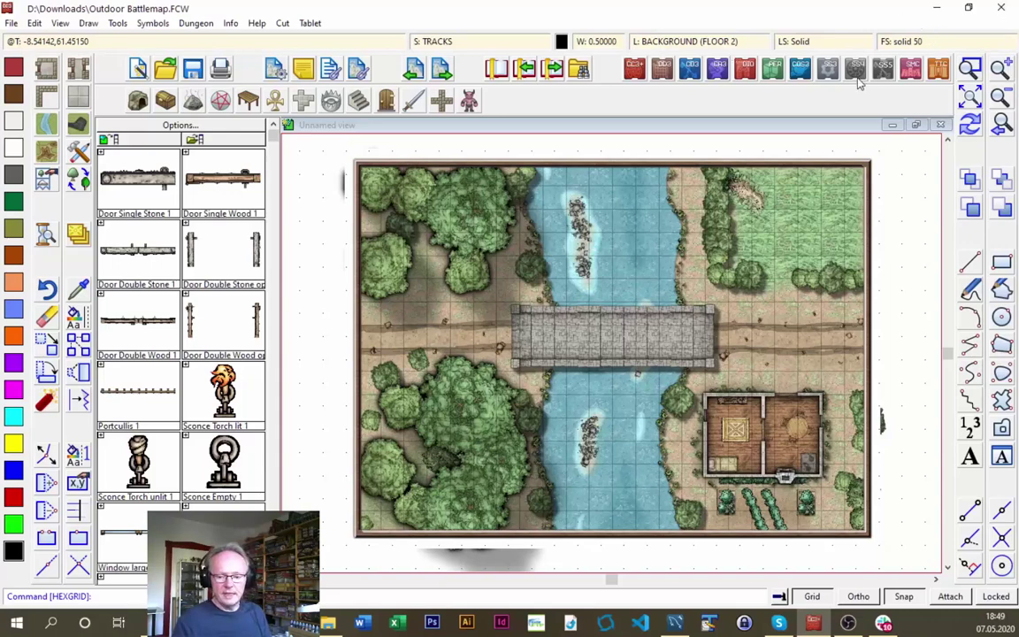
# Set up the drawing's print for the Adobe PDF printer with a scale factor of 1" paper distance to 5 drawing distance
pyautogui.click(221, 70)
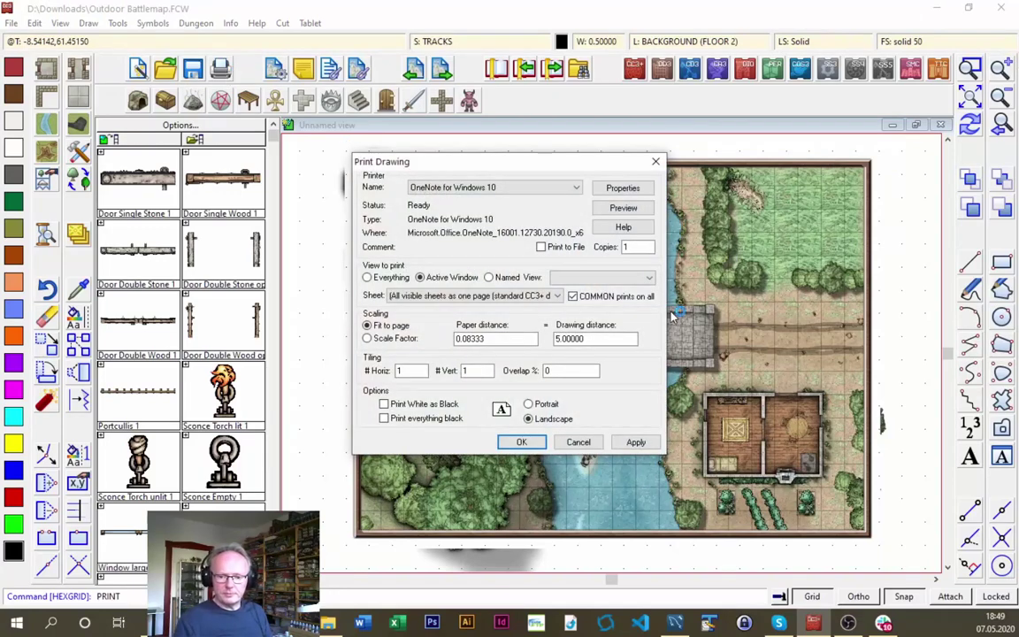
pyautogui.click(575, 188)
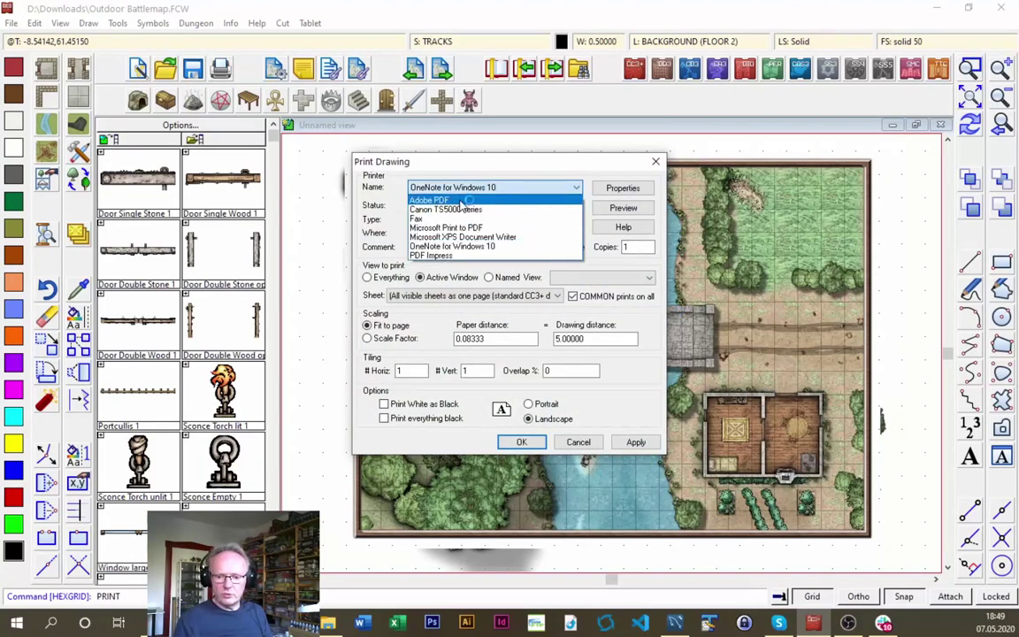
pyautogui.click(451, 196)
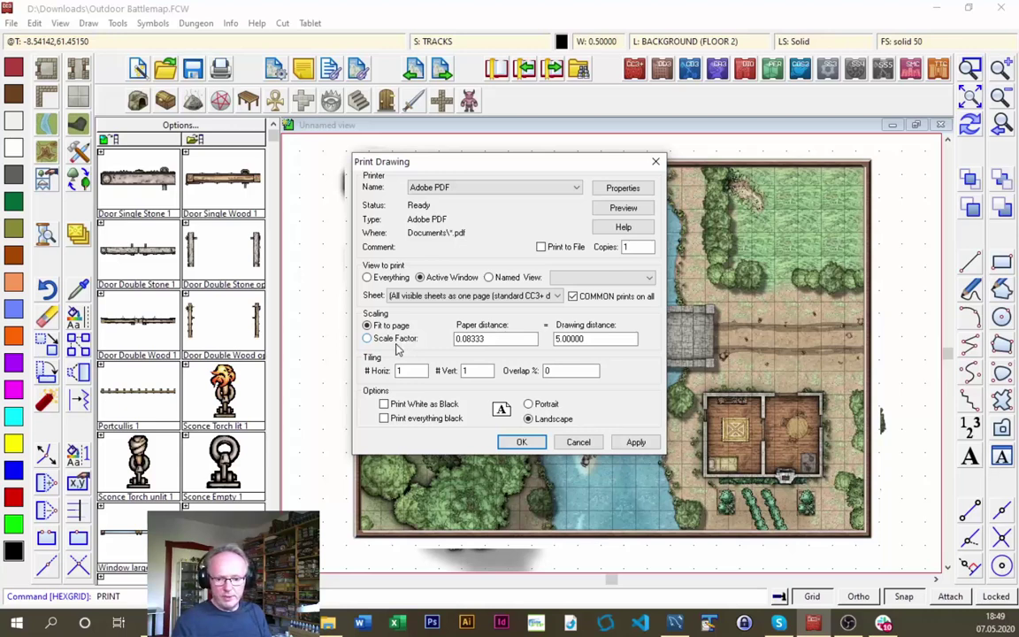
pyautogui.click(398, 339)
pyautogui.press('Tab')
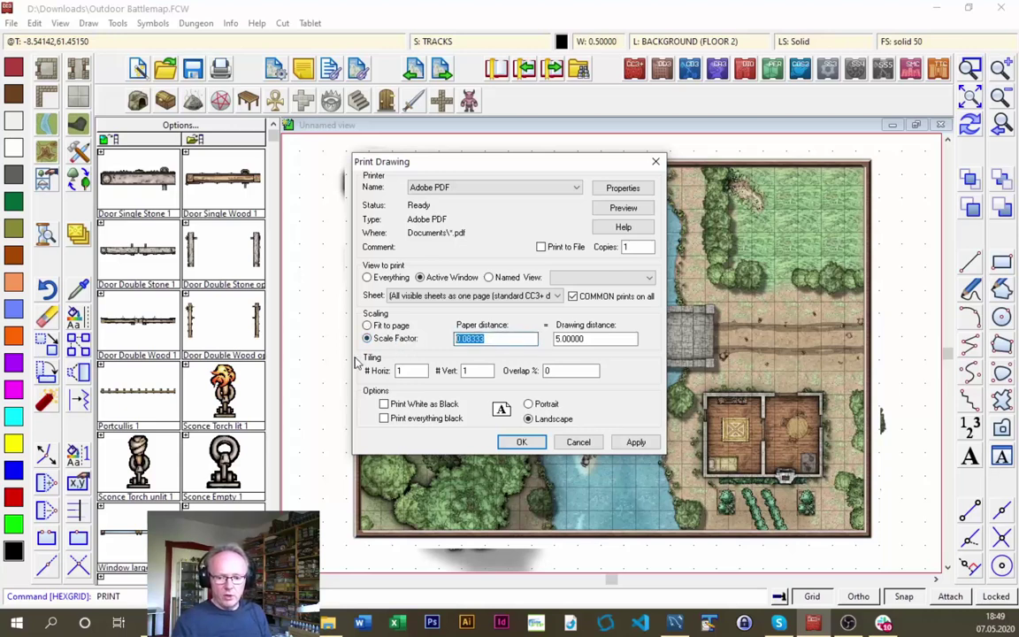
pyautogui.write('1"')
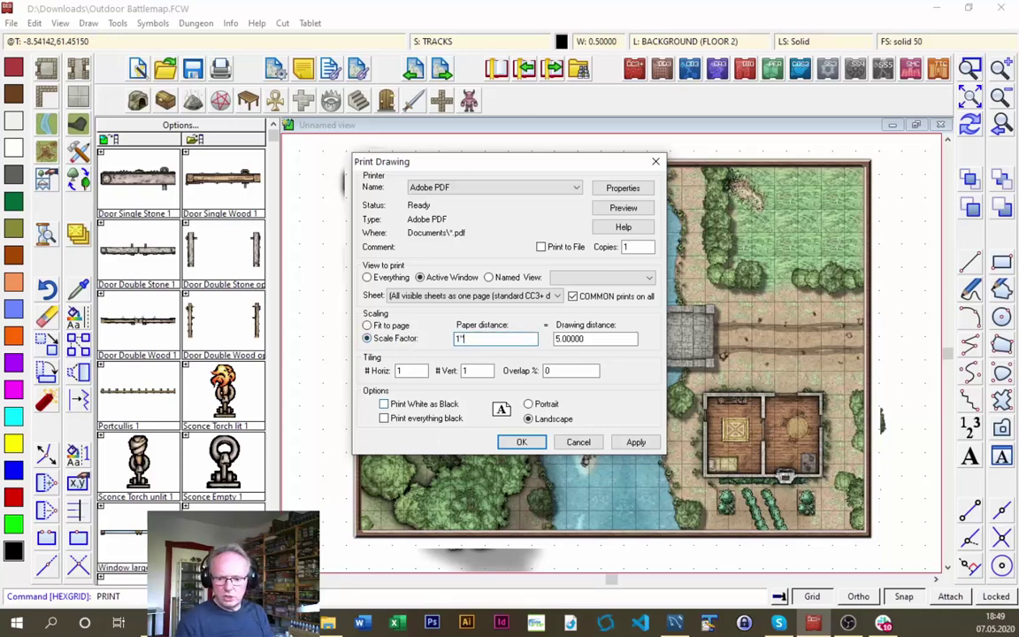
pyautogui.press('Tab')
pyautogui.write('5')
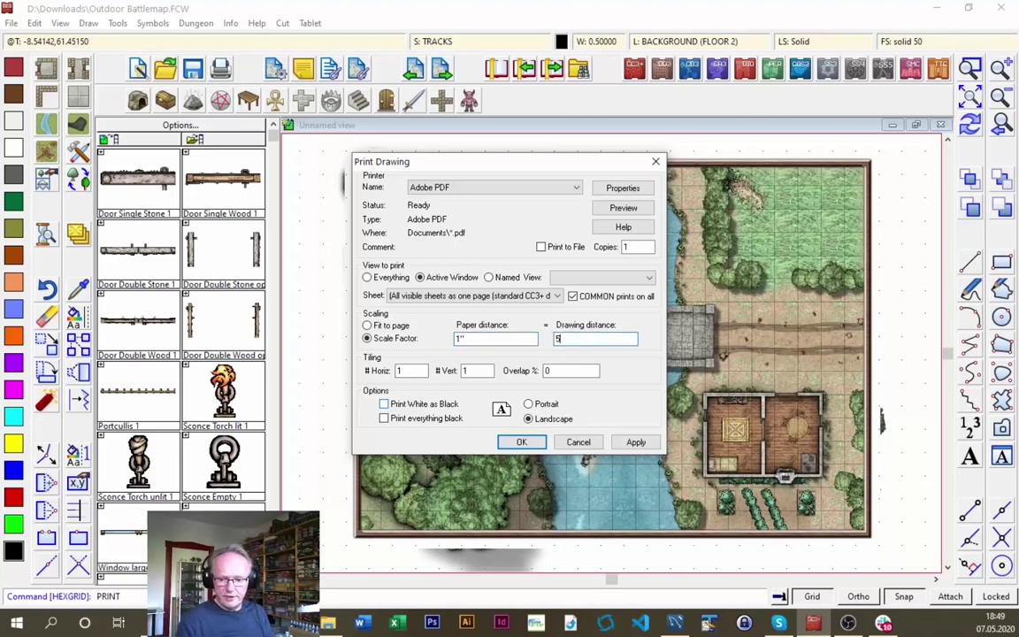
pyautogui.press('Tab')
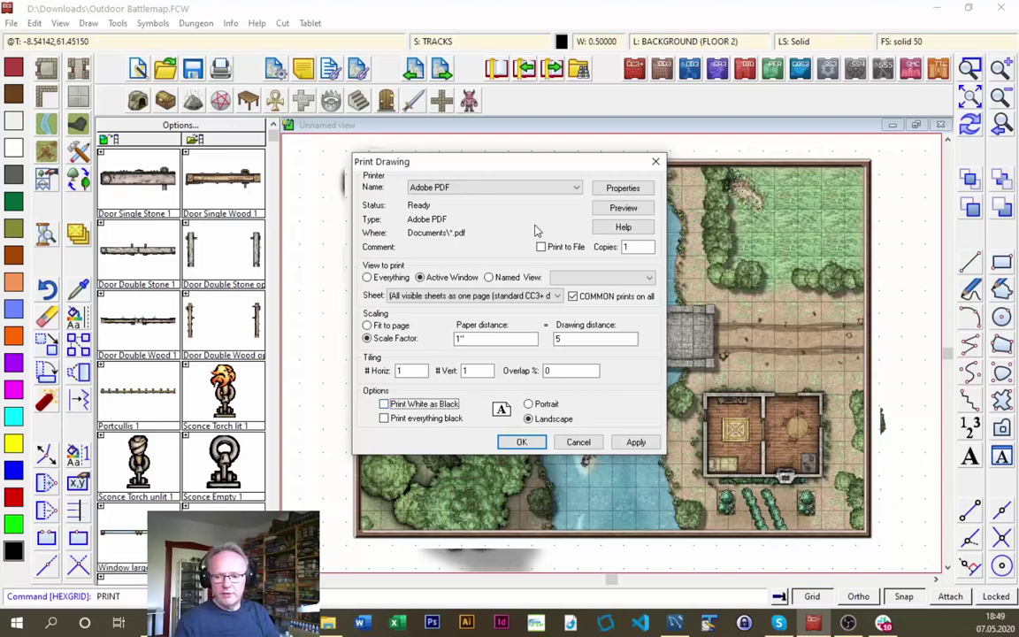
# Preview the scaled printout, check the map section that fits on the page, and close the preview
pyautogui.click(622, 209)
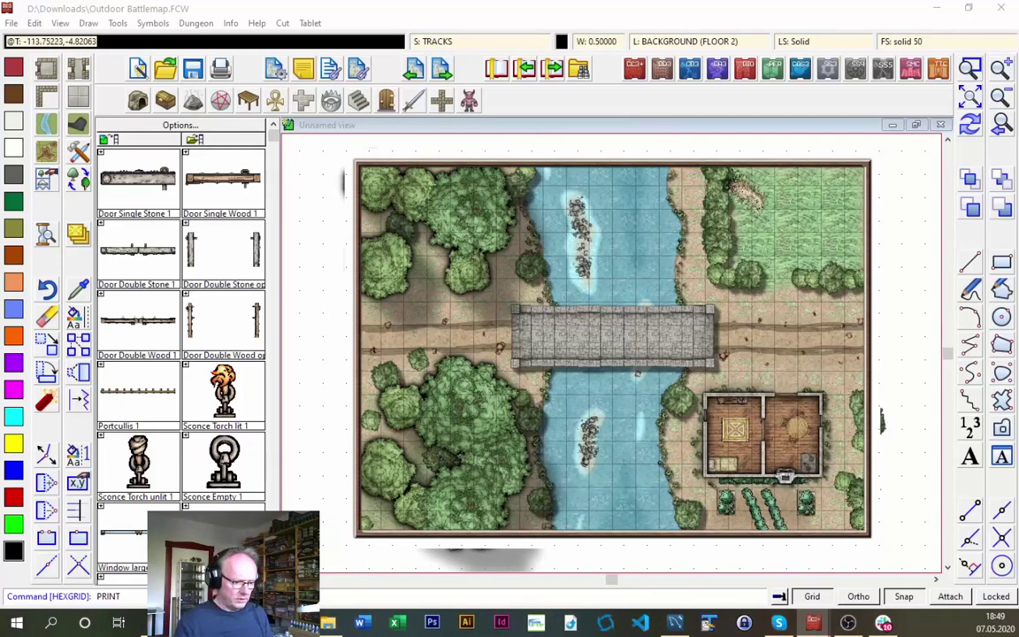
pyautogui.click(944, 10)
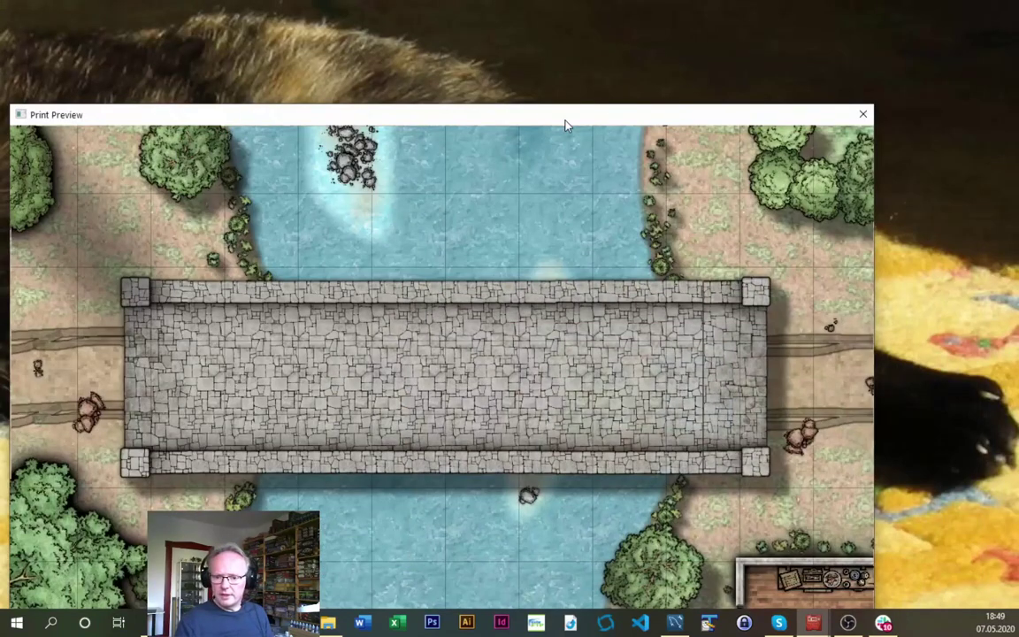
pyautogui.moveTo(539, 116); pyautogui.dragTo(656, 45)
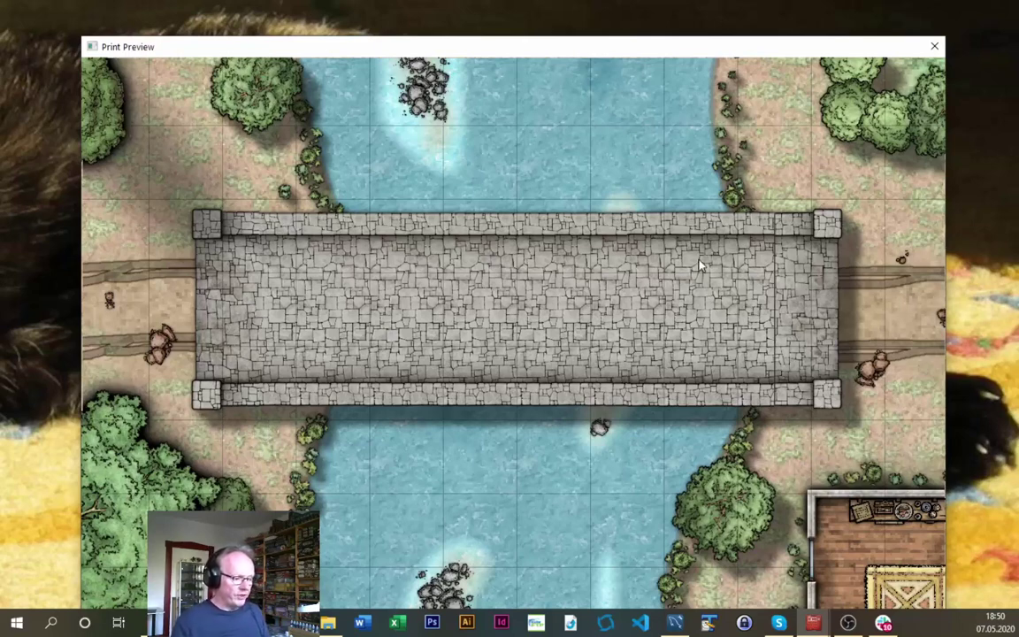
pyautogui.click(933, 46)
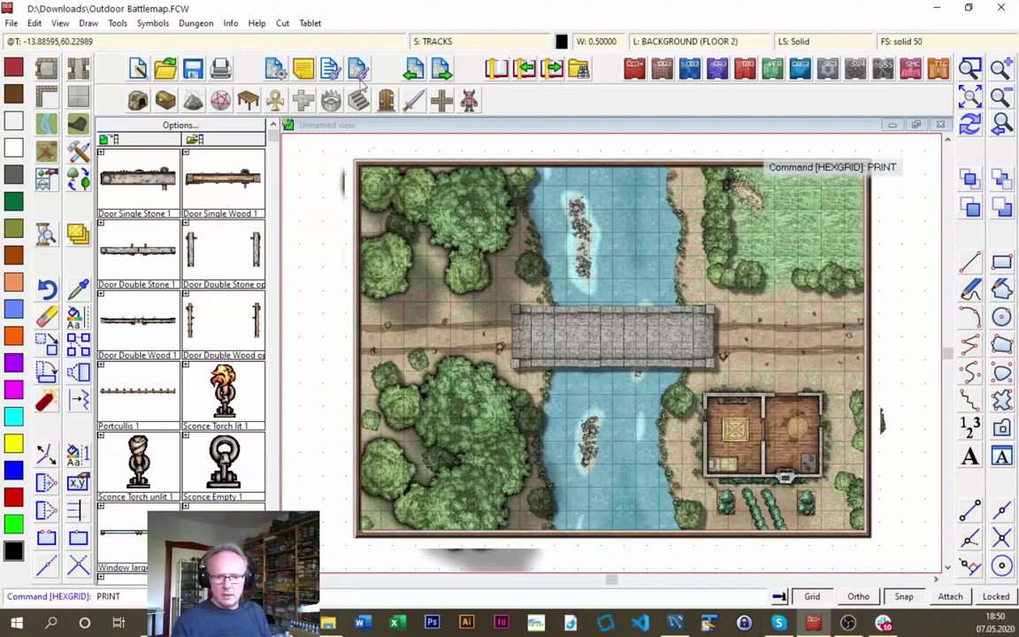
pyautogui.click(222, 71)
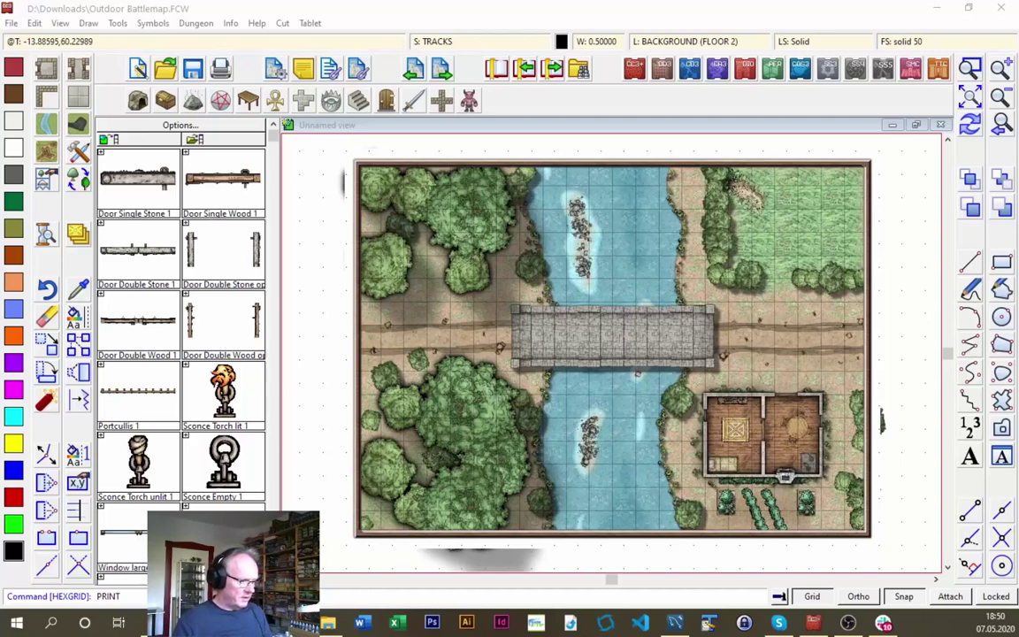
pyautogui.hotkey('alt', 'Tab')
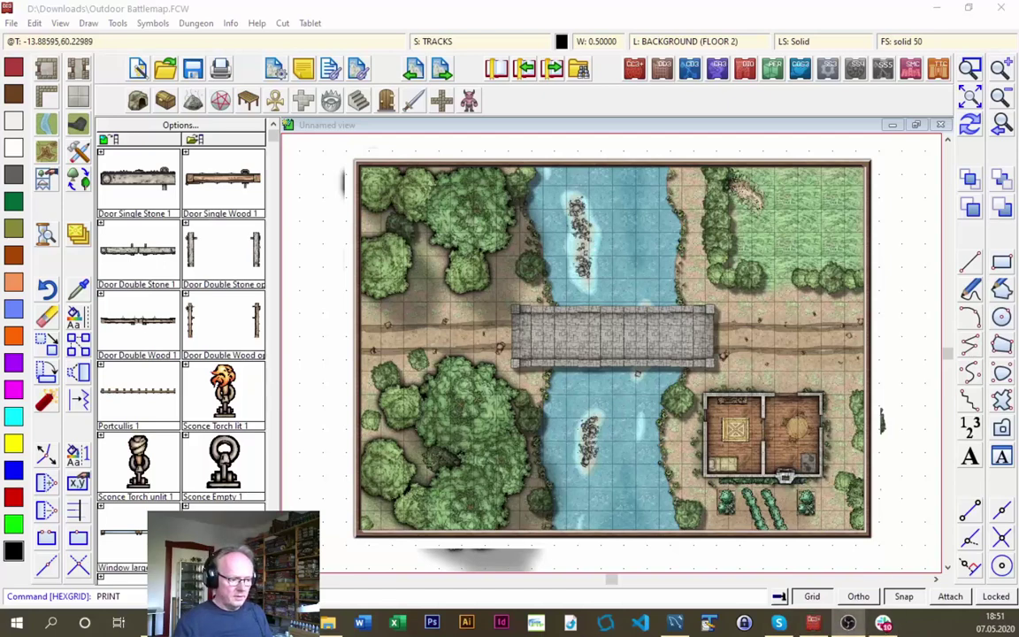
# Bring the window with the temp.FCW drawing onto this screen and maximize it to examine that version of the battlemap
pyautogui.click(166, 6)
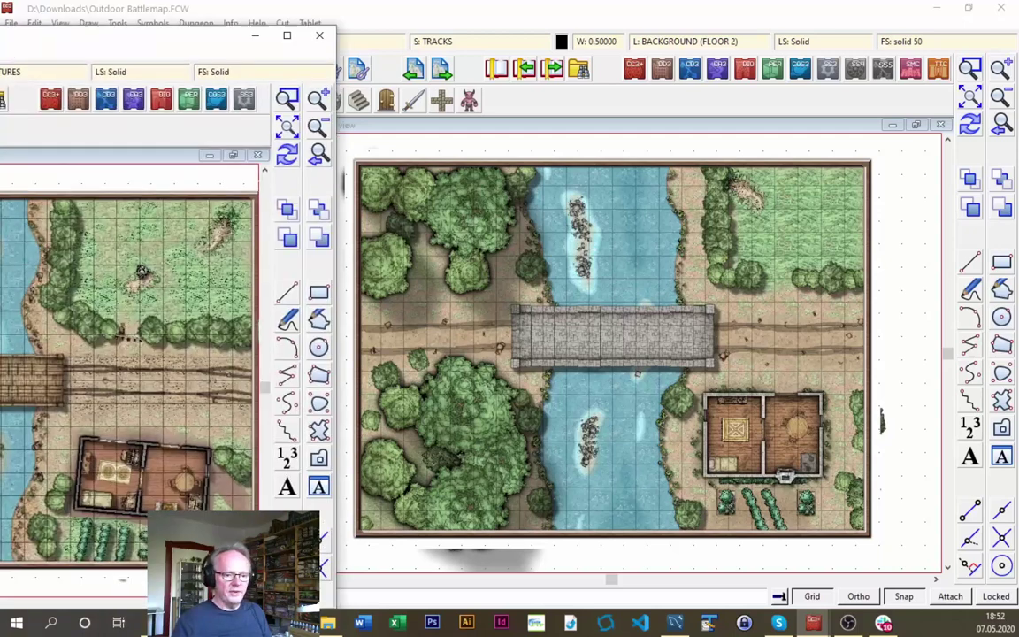
pyautogui.moveTo(0, 36); pyautogui.dragTo(520, 13)
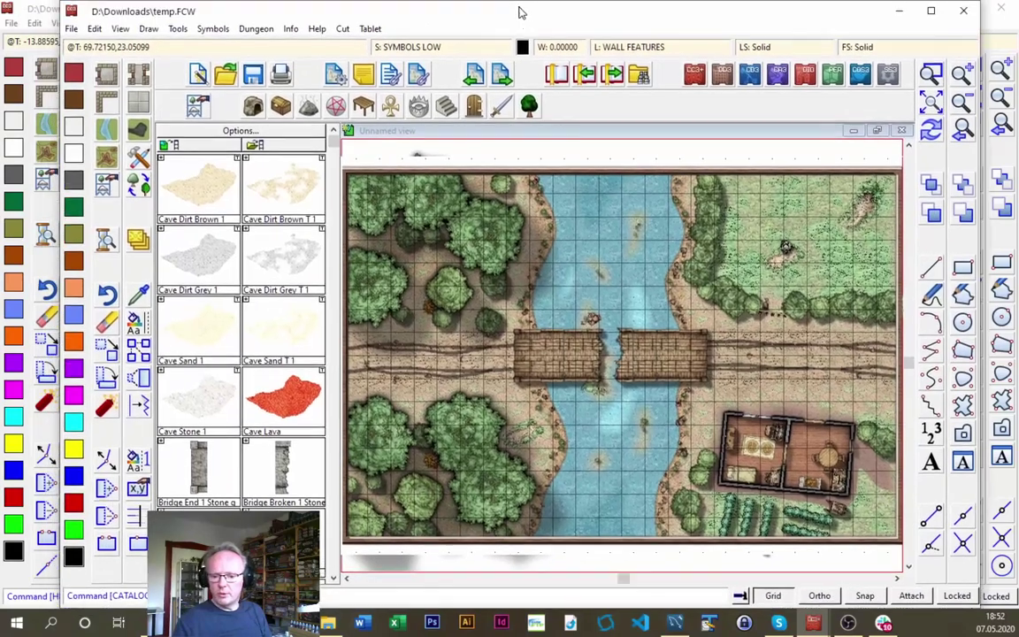
pyautogui.moveTo(875, 4); pyautogui.dragTo(840, 3)
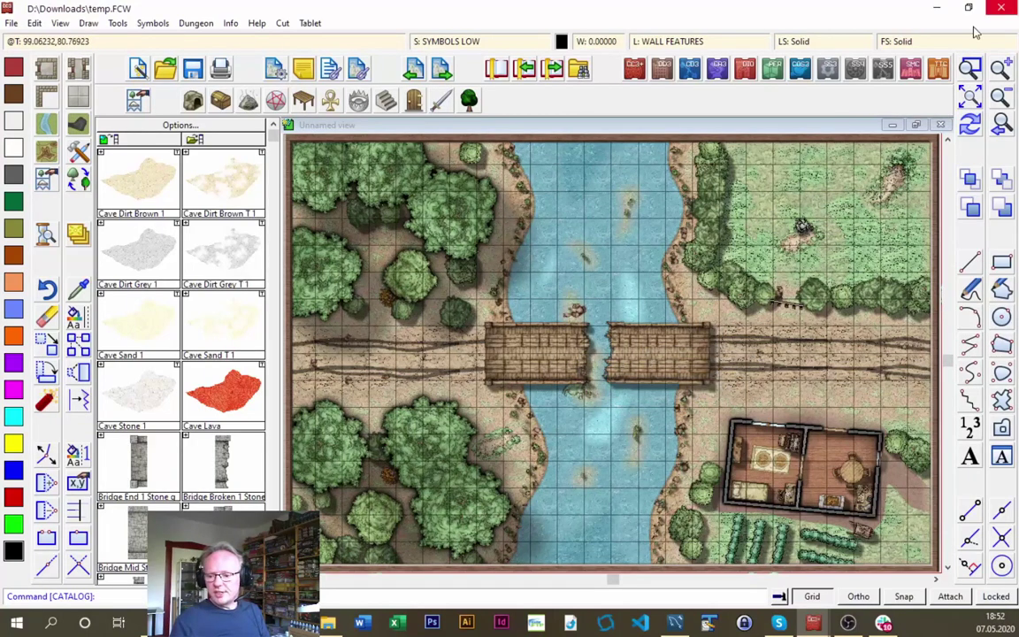
# Change the colour of the two broken wooden bridge ends beside the gap to black, colour 0
pyautogui.click(969, 68)
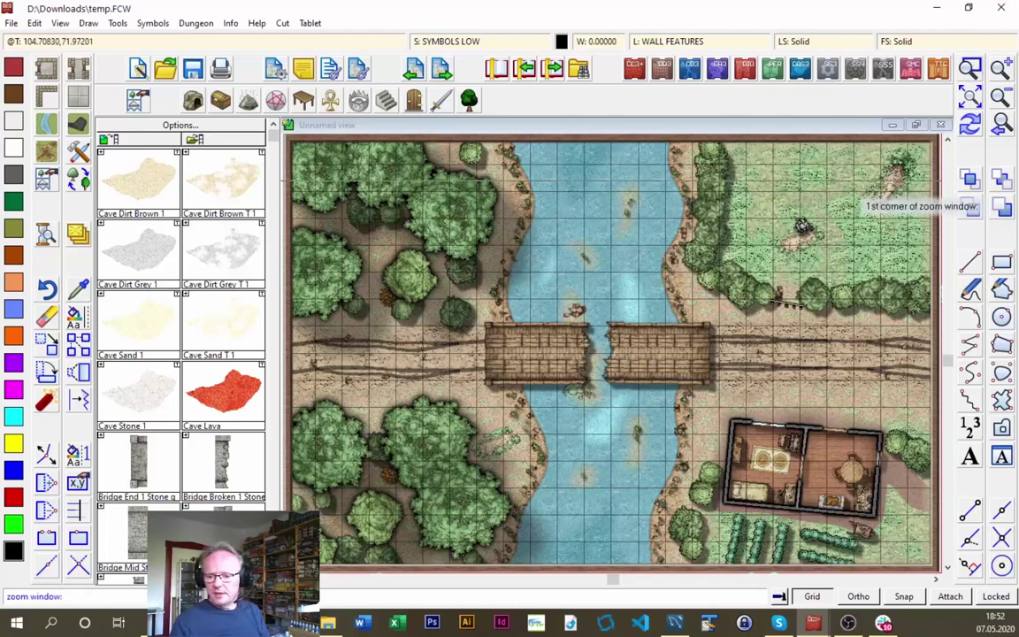
pyautogui.click(545, 294)
pyautogui.click(654, 407)
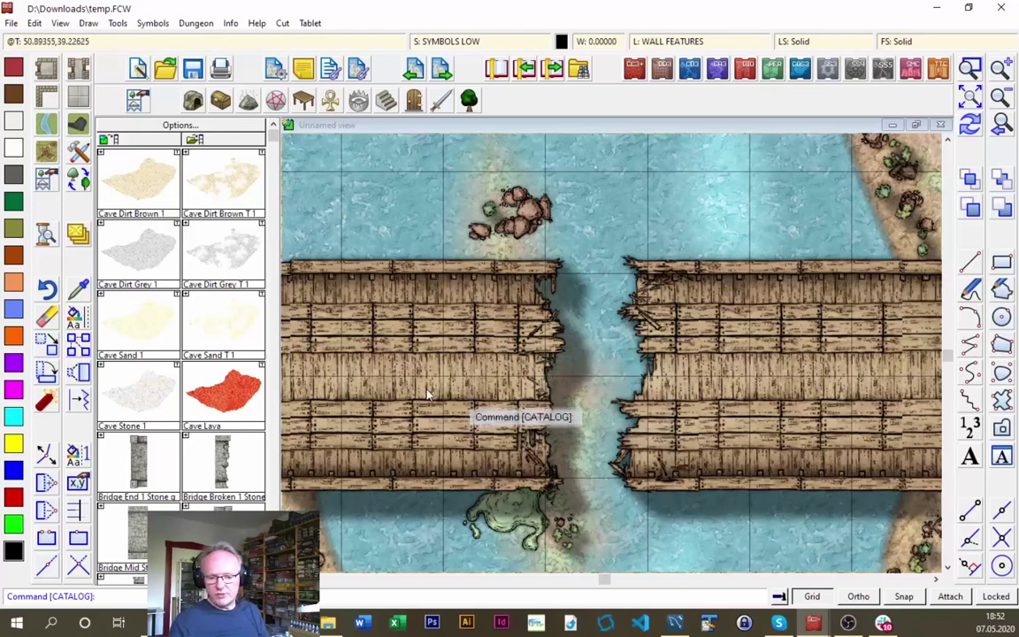
pyautogui.scroll(-3, 270, 458)
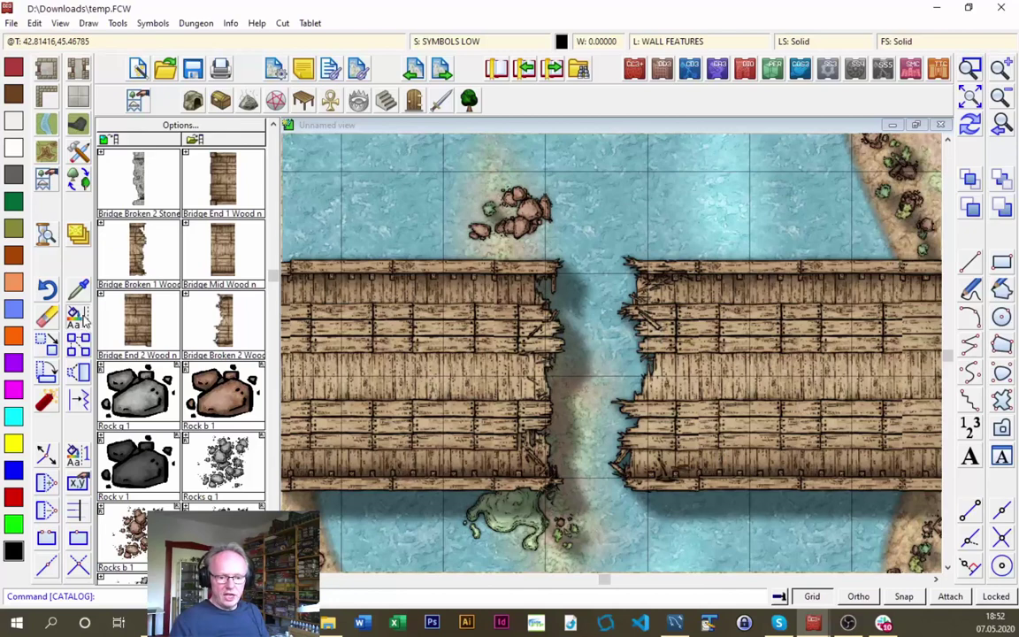
pyautogui.click(78, 287)
pyautogui.click(133, 391)
pyautogui.click(516, 259)
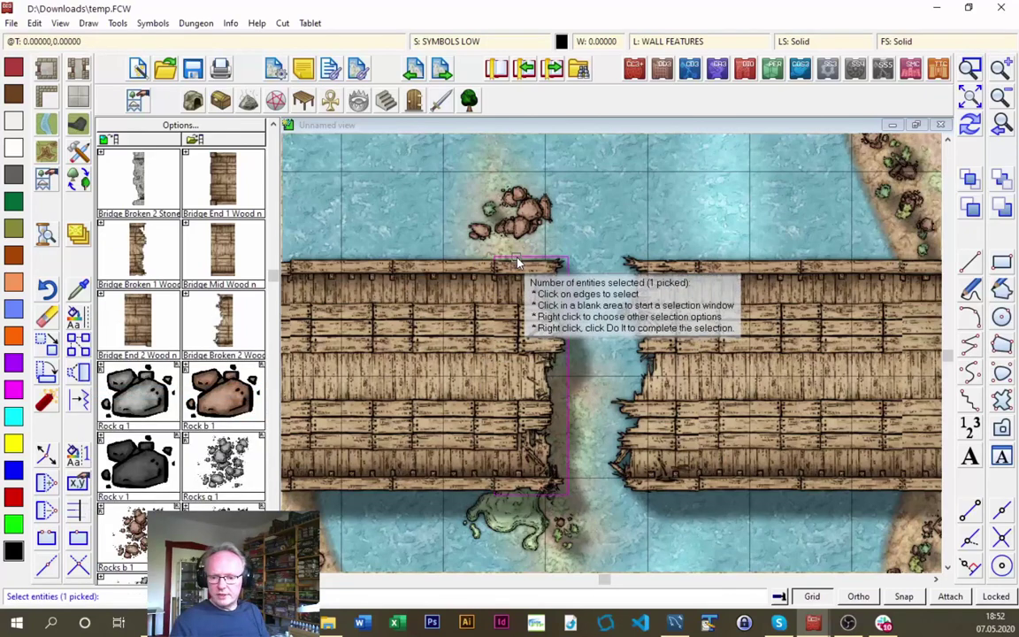
pyautogui.click(629, 262)
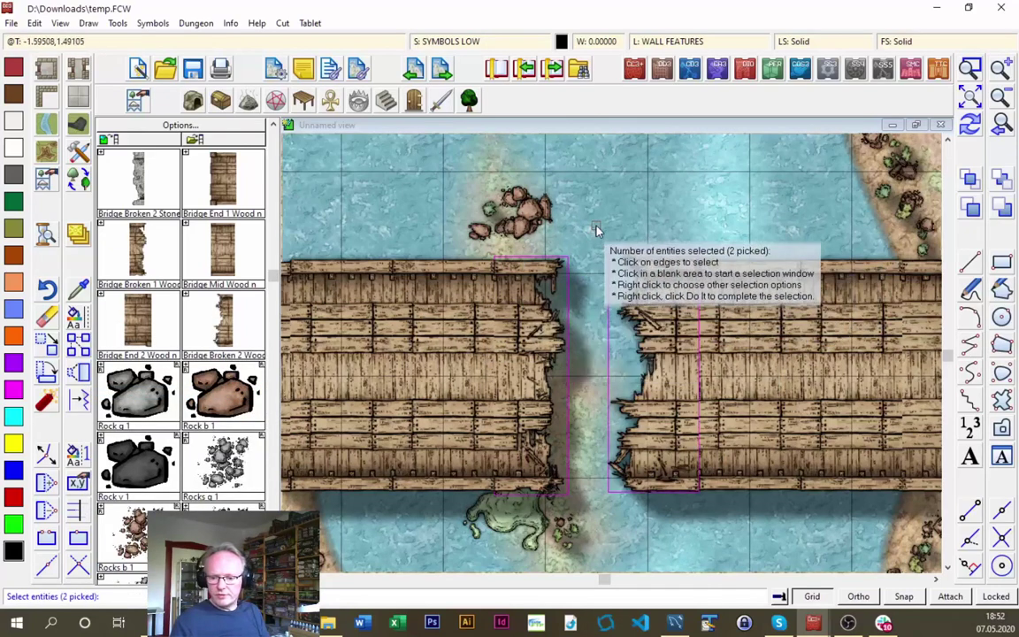
pyautogui.rightClick(559, 222)
pyautogui.click(586, 228)
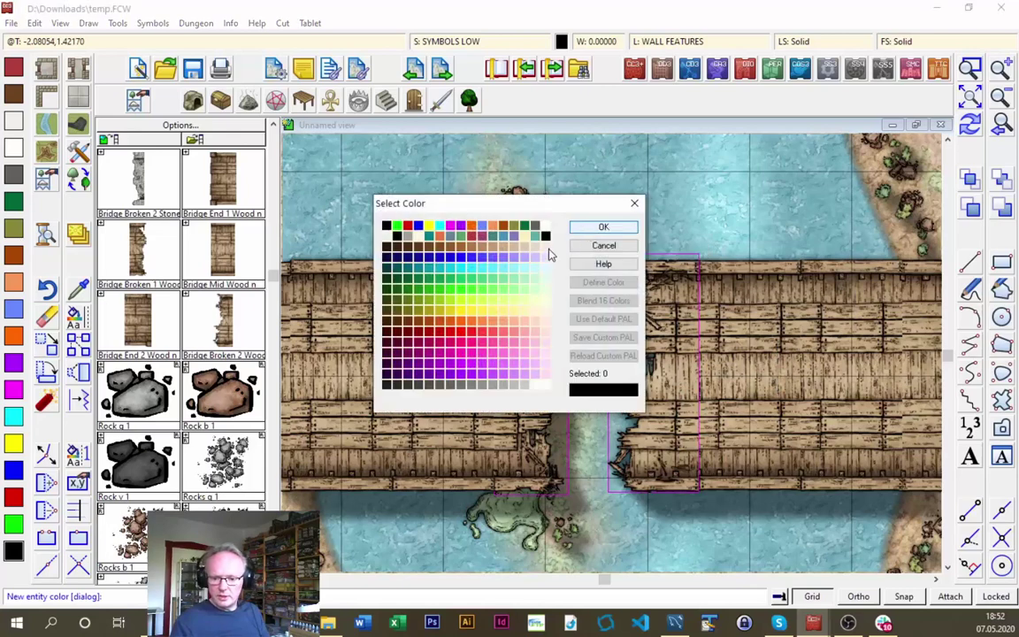
pyautogui.click(602, 228)
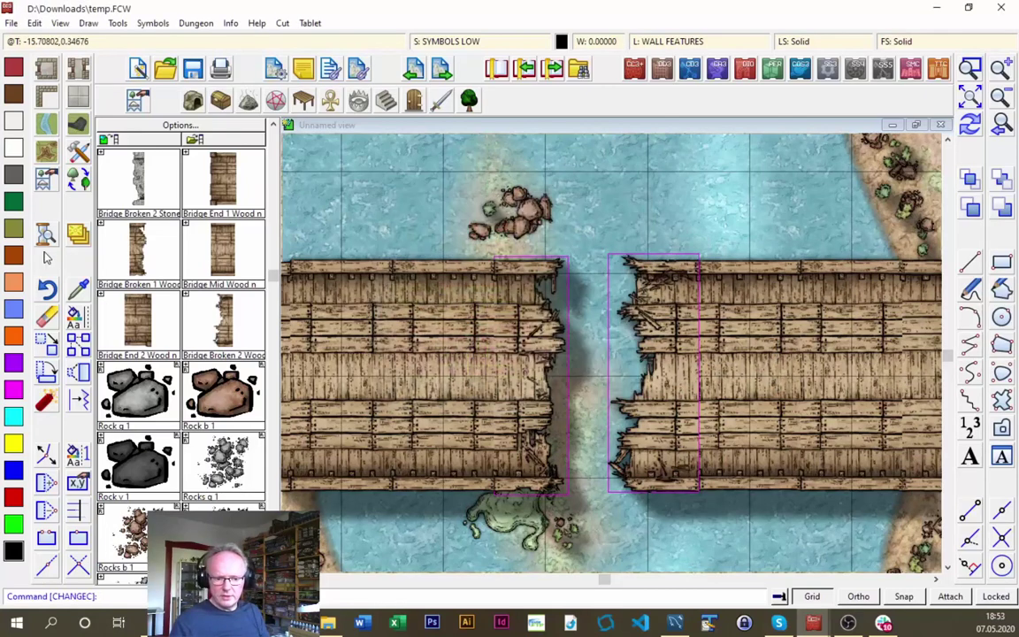
# Start a layer change for the two previously selected broken bridge ends and bring up the list of layers
pyautogui.click(76, 288)
pyautogui.click(123, 408)
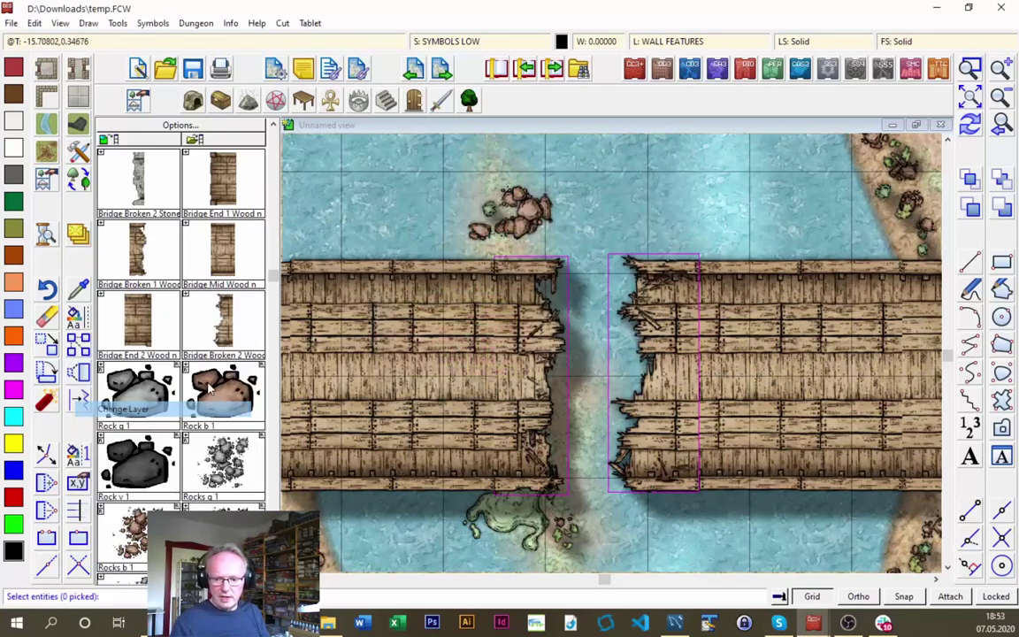
pyautogui.rightClick(561, 243)
pyautogui.click(557, 296)
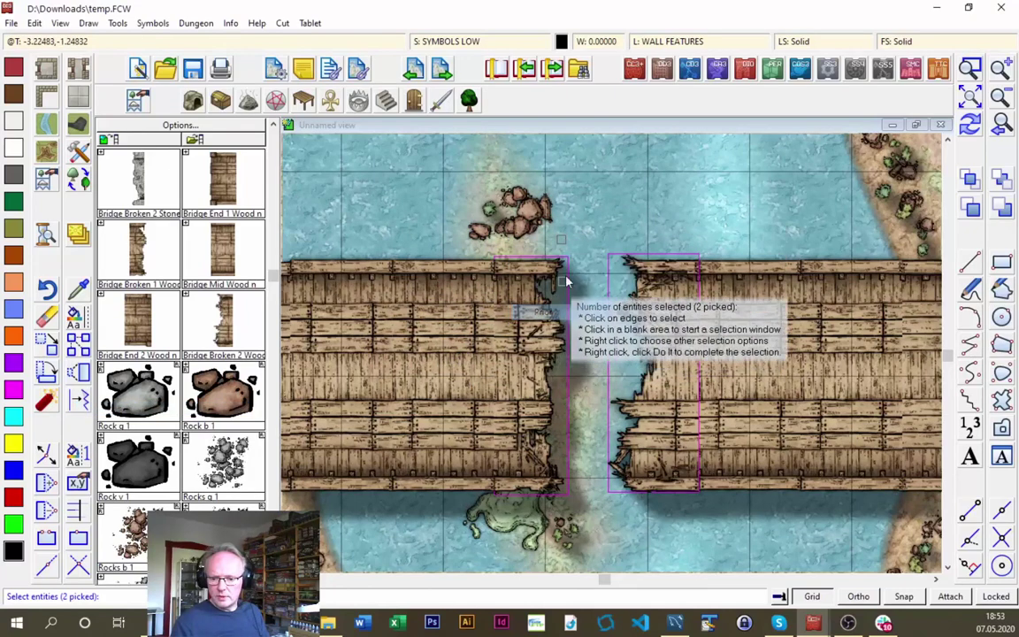
pyautogui.rightClick(566, 228)
pyautogui.click(579, 229)
pyautogui.rightClick(584, 230)
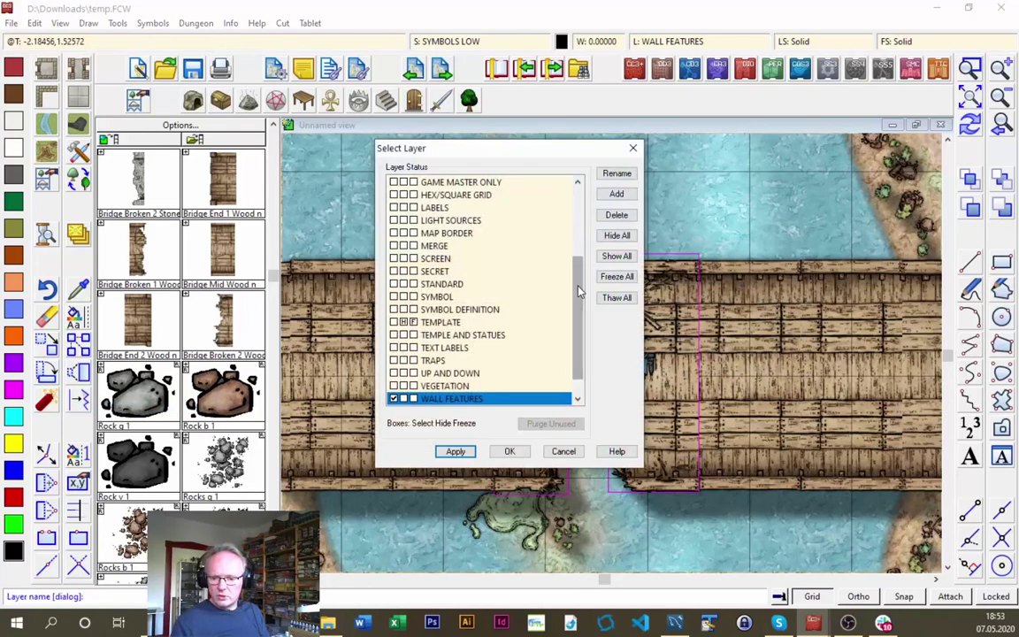
pyautogui.scroll(-1, 584, 331)
pyautogui.scroll(1, 576, 328)
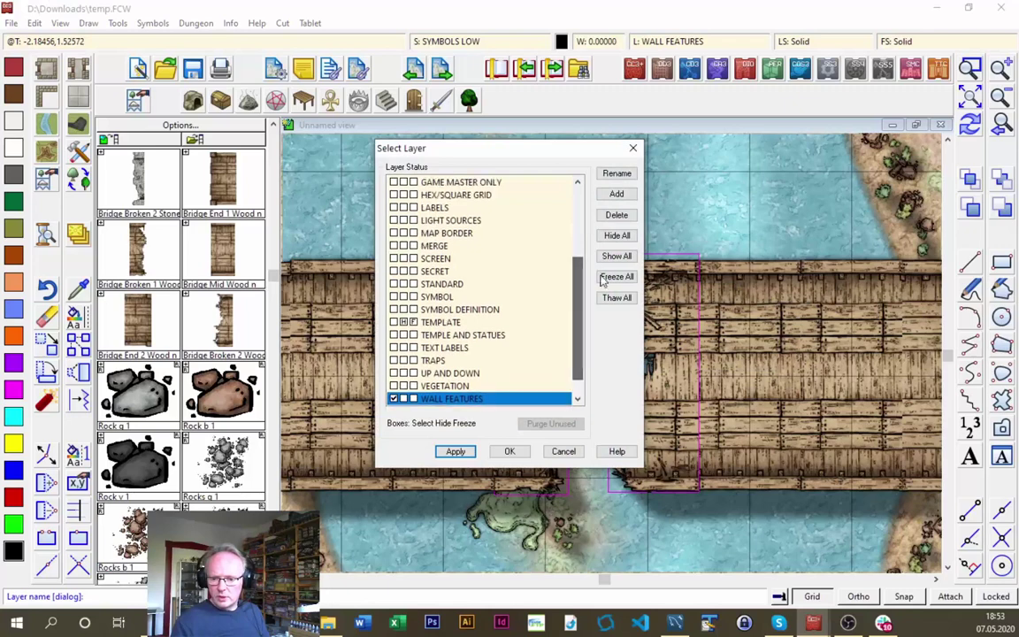
# Add a new layer named BRIDGE BROKEN
pyautogui.click(619, 194)
pyautogui.write('BURDGE')
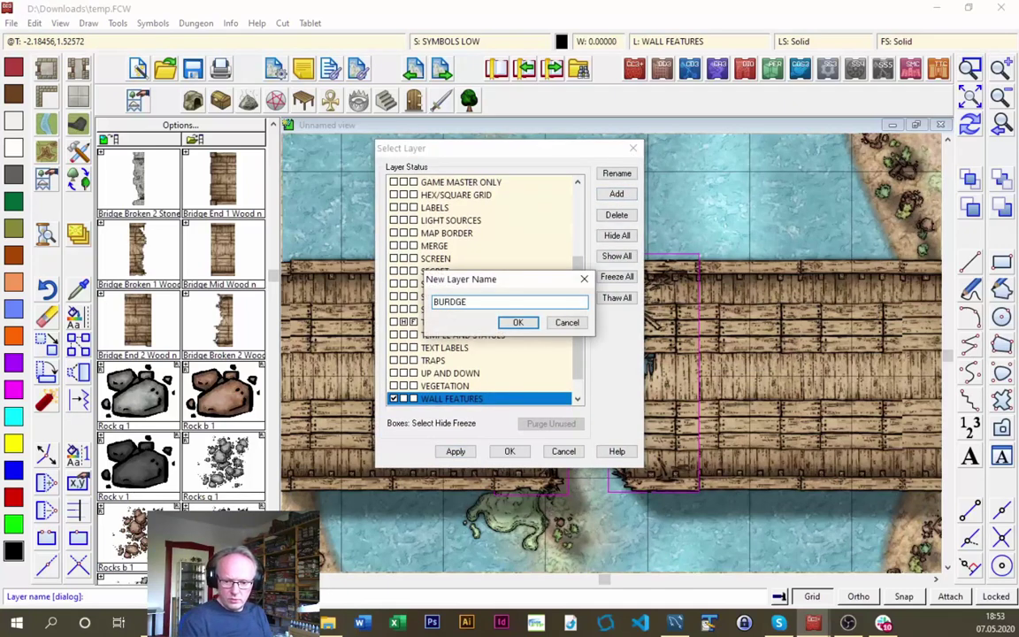
pyautogui.press('BackSpace')
pyautogui.press('BackSpace')
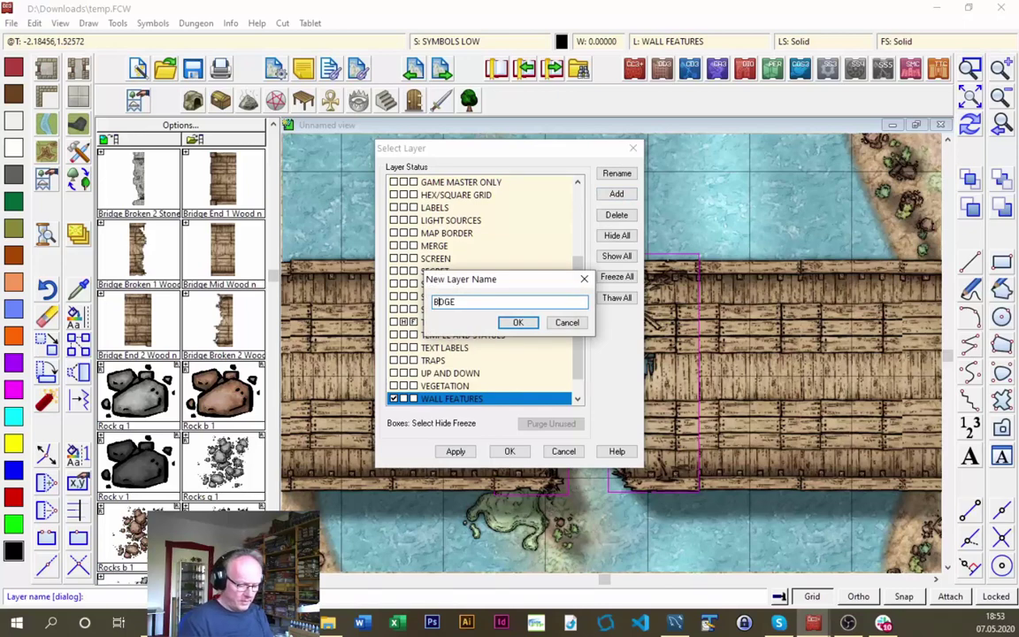
pyautogui.write('RI')
pyautogui.press('End')
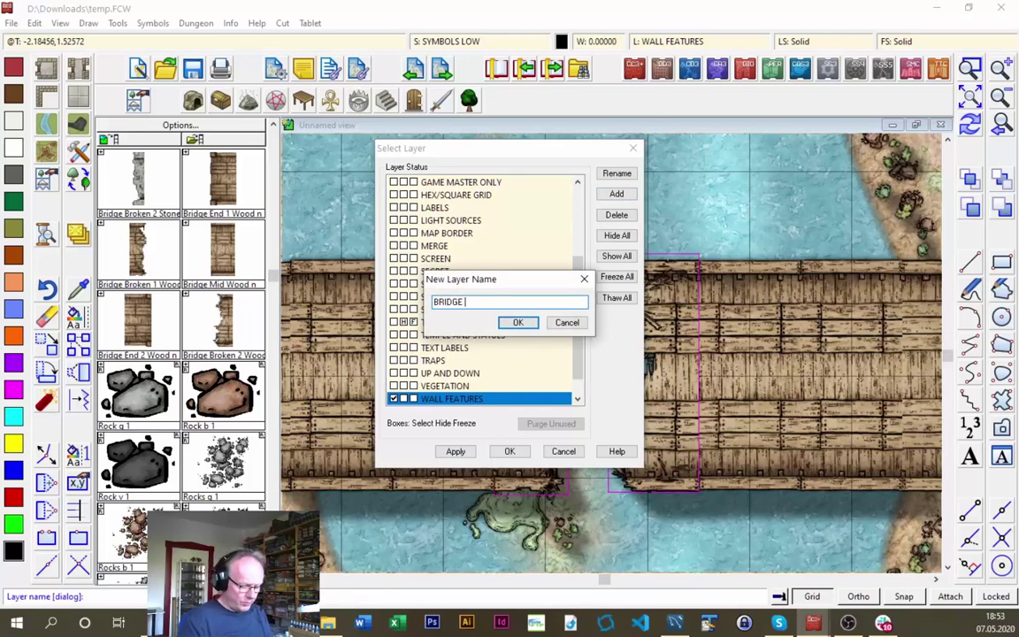
pyautogui.write('BROKEN')
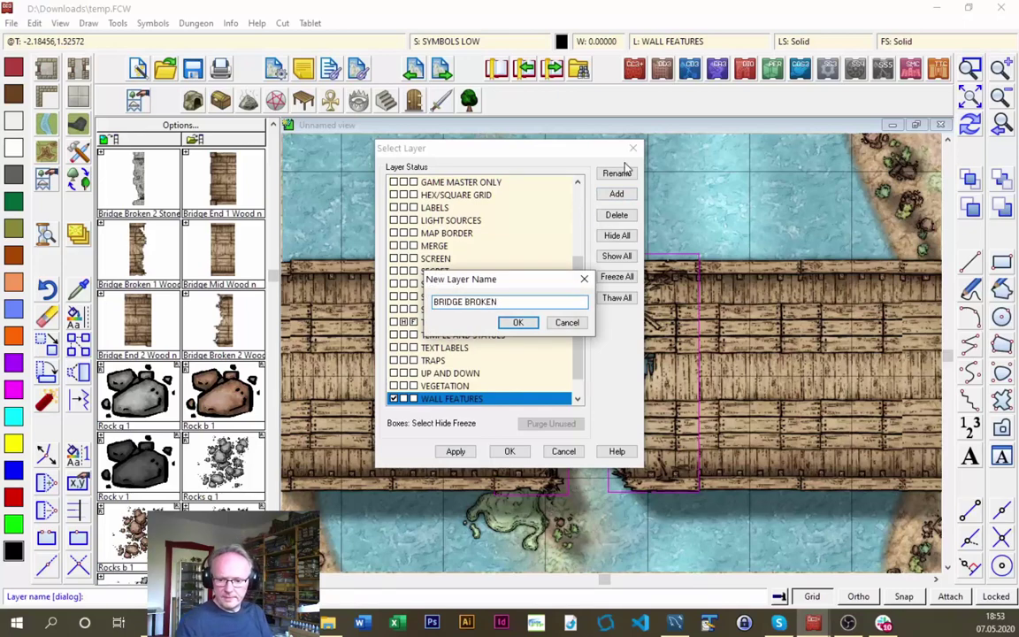
pyautogui.click(517, 322)
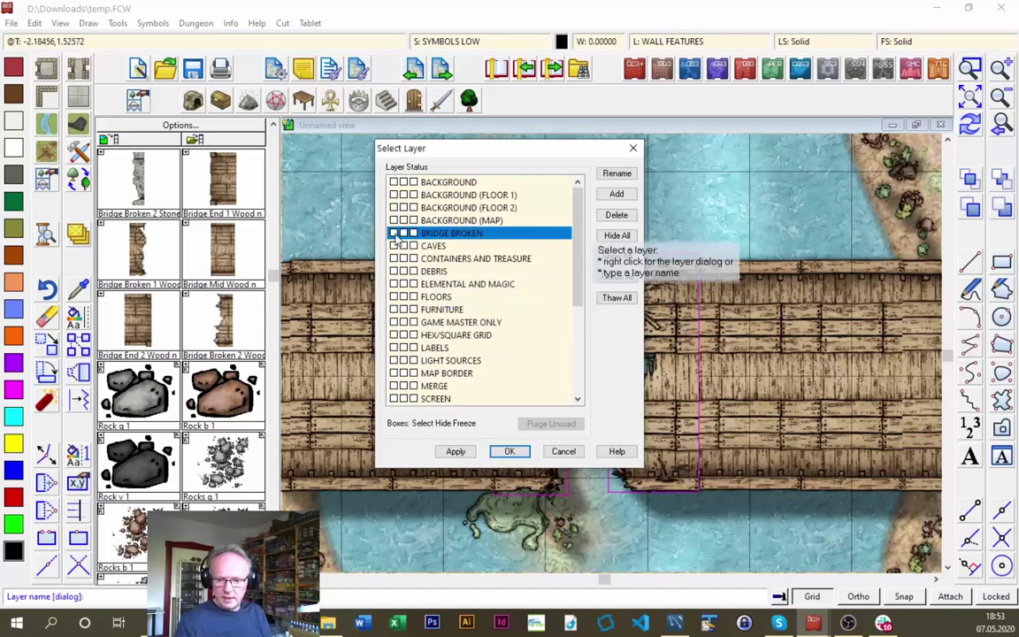
# Assign the broken bridge ends to the BRIDGE BROKEN layer and hide it, with CAVES as the current layer
pyautogui.click(394, 245)
pyautogui.click(403, 232)
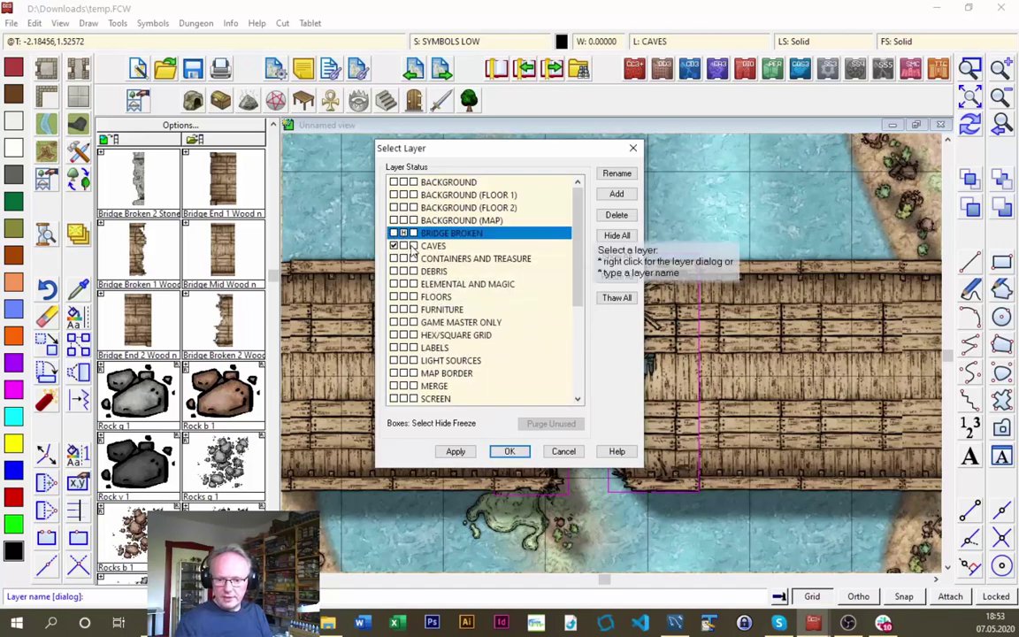
pyautogui.click(509, 451)
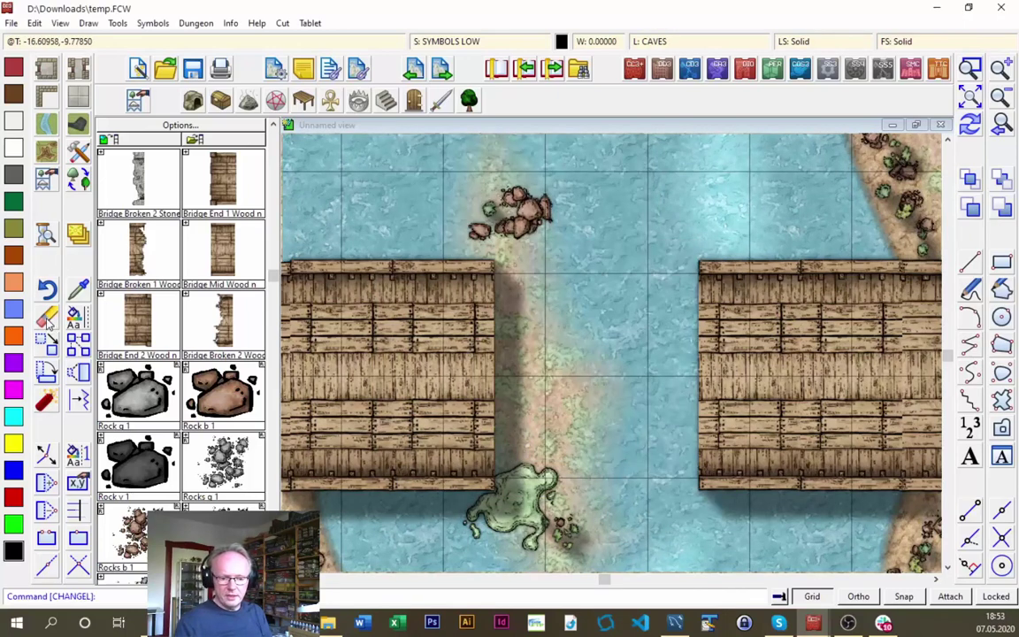
# Adopt the drawing properties of the existing bridge section, then add a BRIDGE REPAIRED layer and make it current
pyautogui.click(78, 288)
pyautogui.click(394, 265)
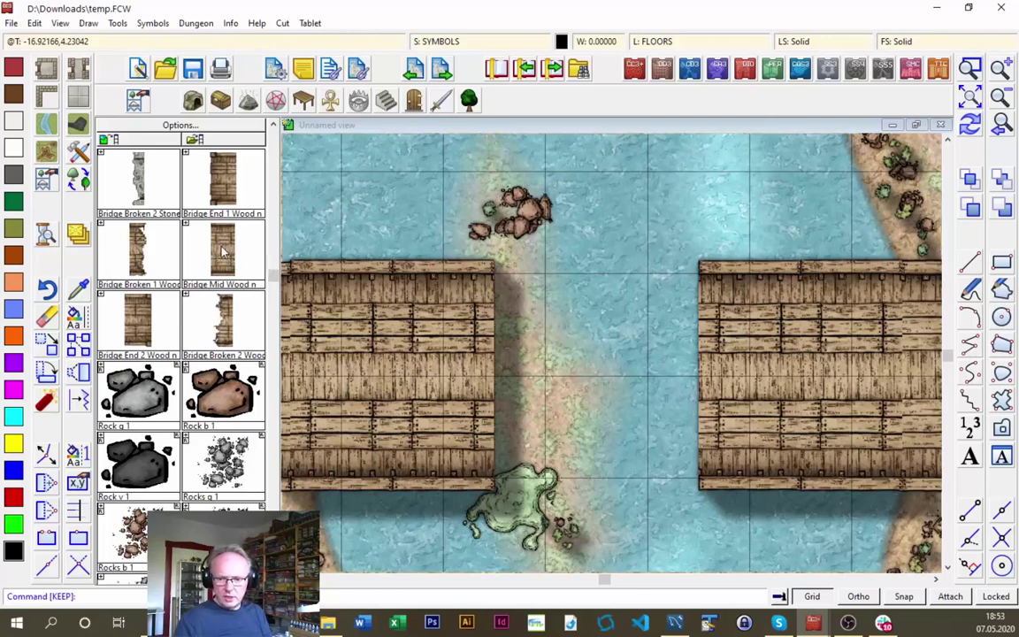
pyautogui.click(591, 40)
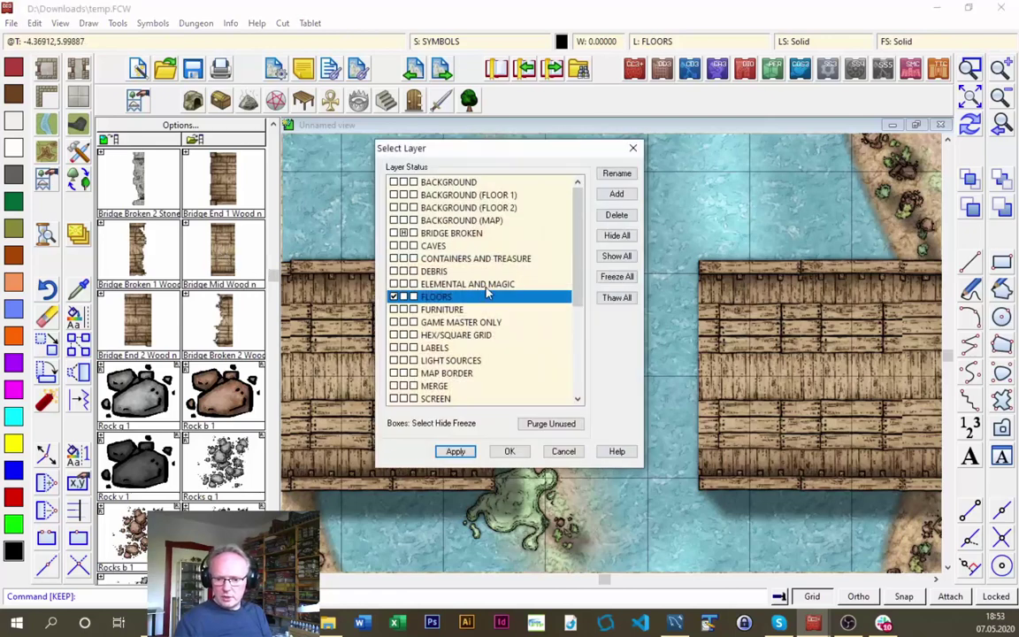
pyautogui.click(433, 232)
pyautogui.click(616, 194)
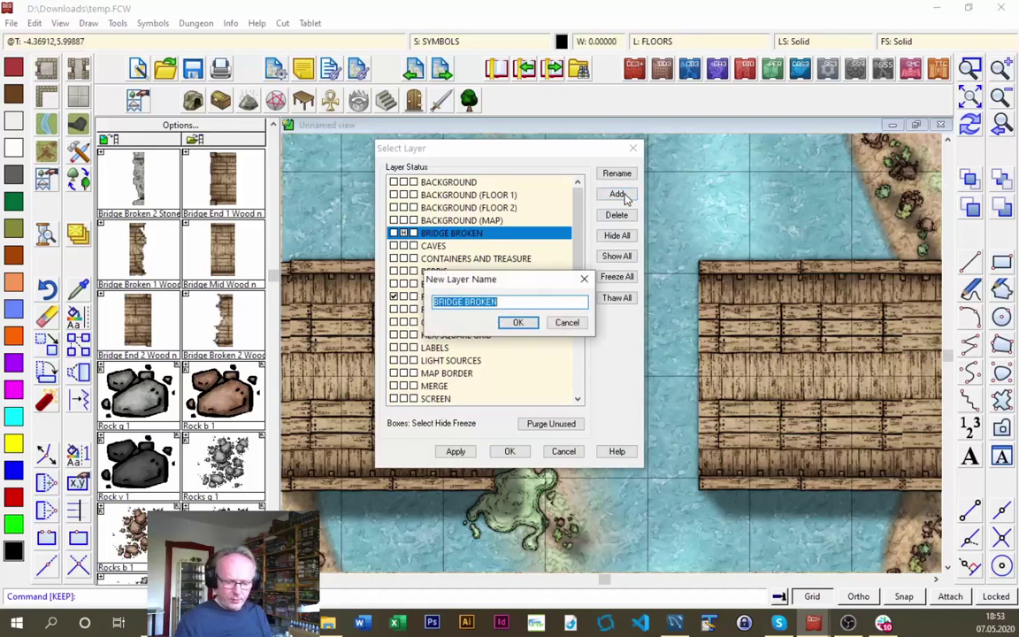
pyautogui.write('BRIDGE RE')
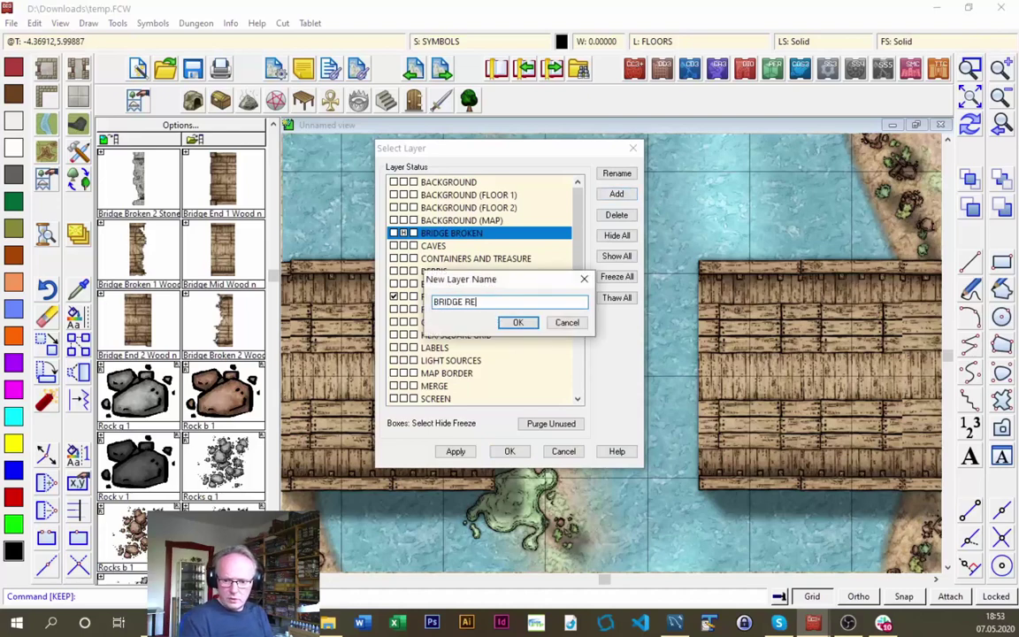
pyautogui.write('PAIRED')
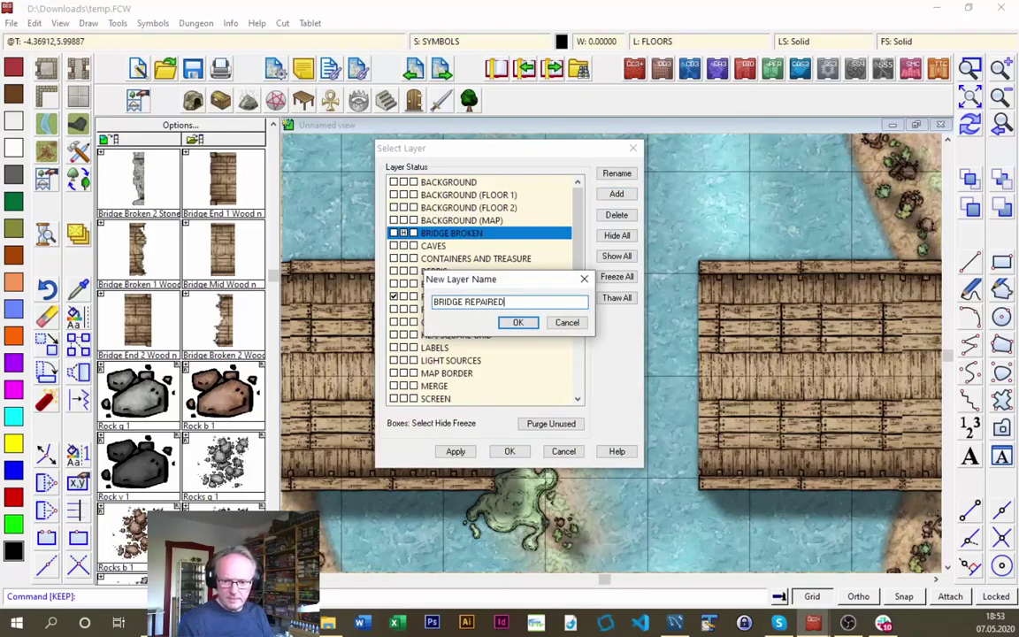
pyautogui.click(517, 322)
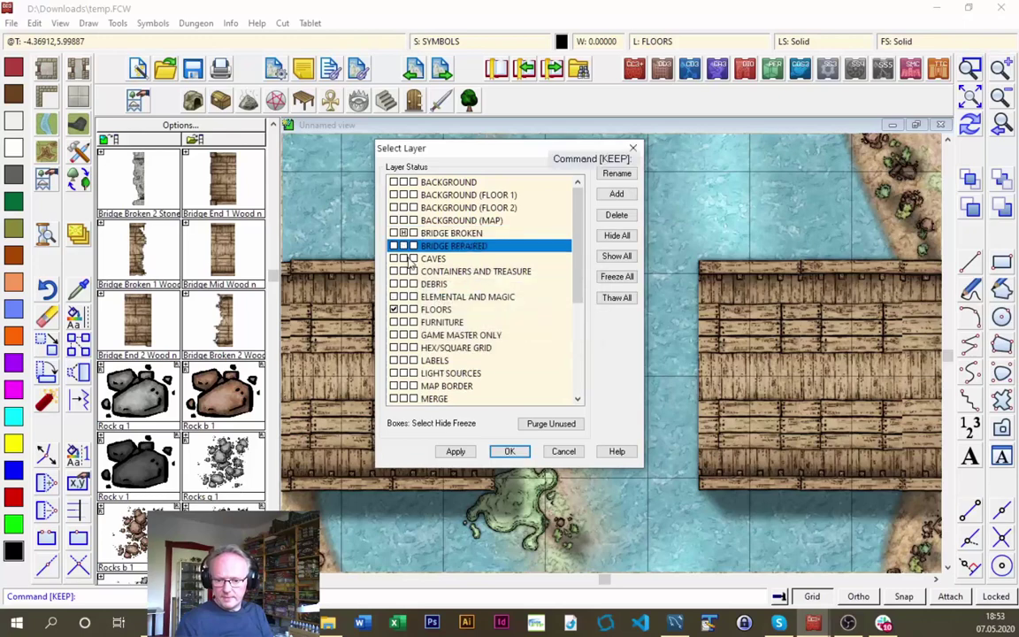
pyautogui.click(504, 454)
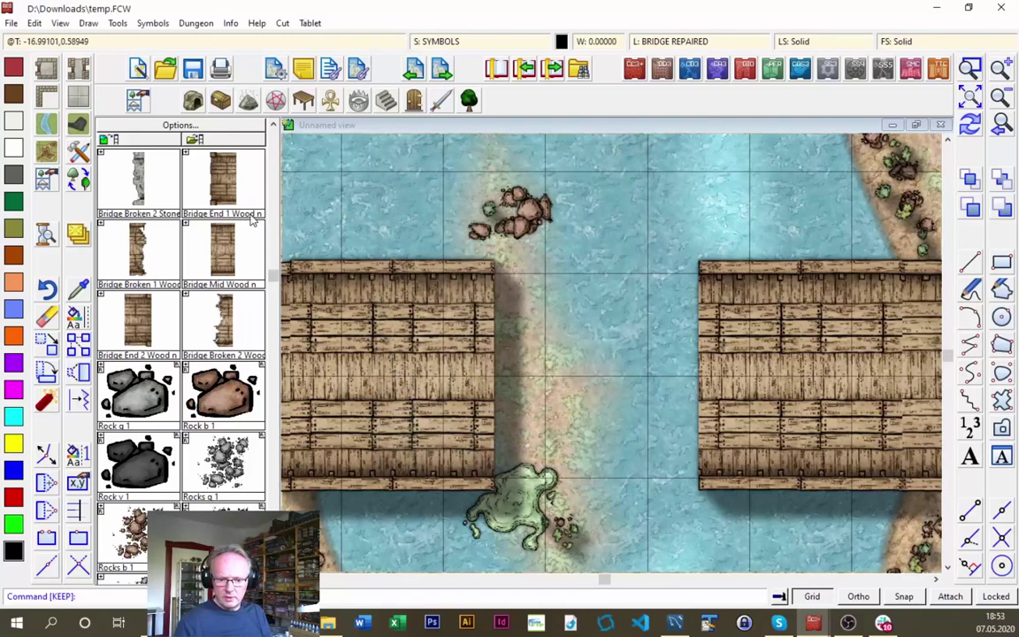
# Fill the gap in the bridge with Bridge Mid Wood symbols, snapped to the grid, at scale 1 and rotation 0
pyautogui.click(219, 250)
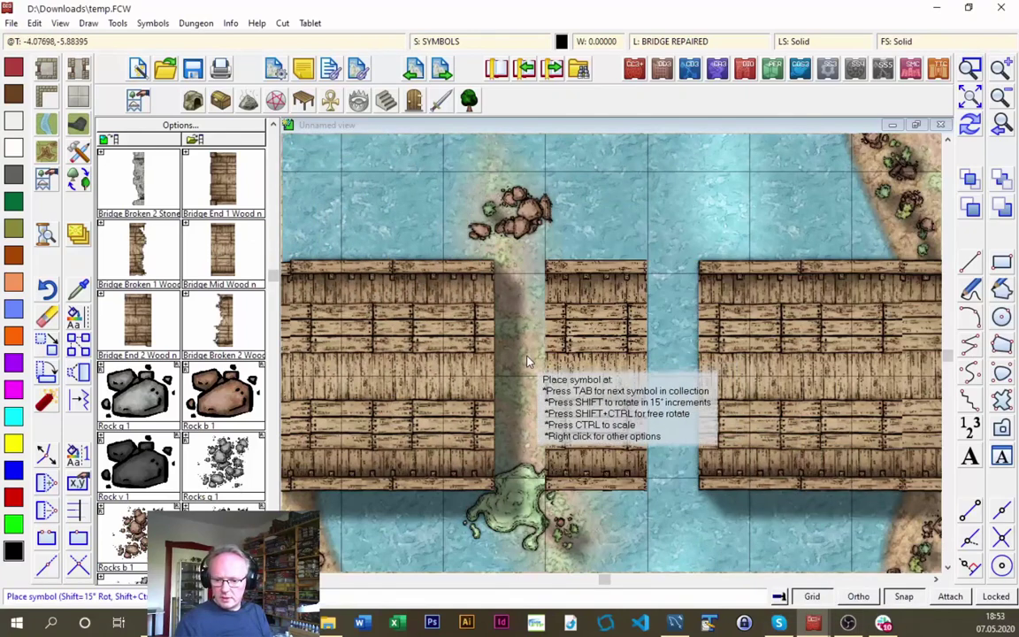
pyautogui.click(588, 370)
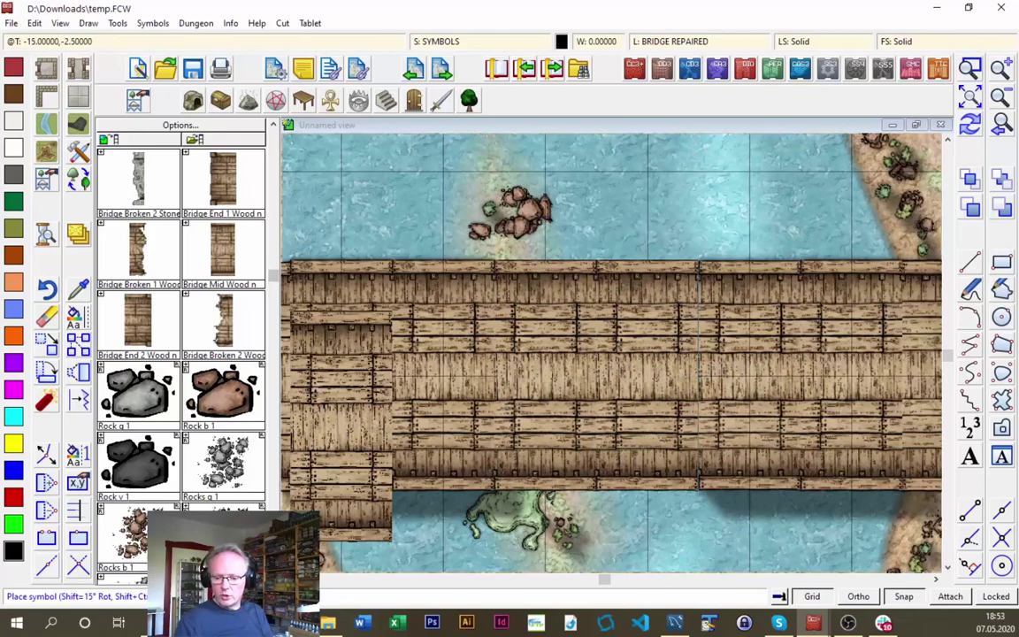
pyautogui.rightClick(508, 326)
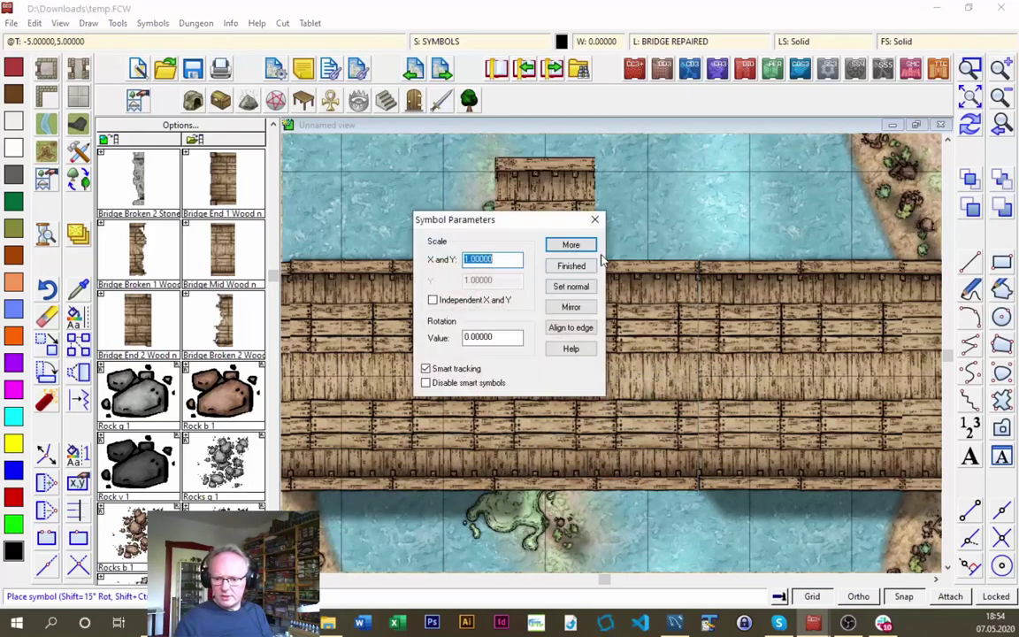
pyautogui.click(573, 267)
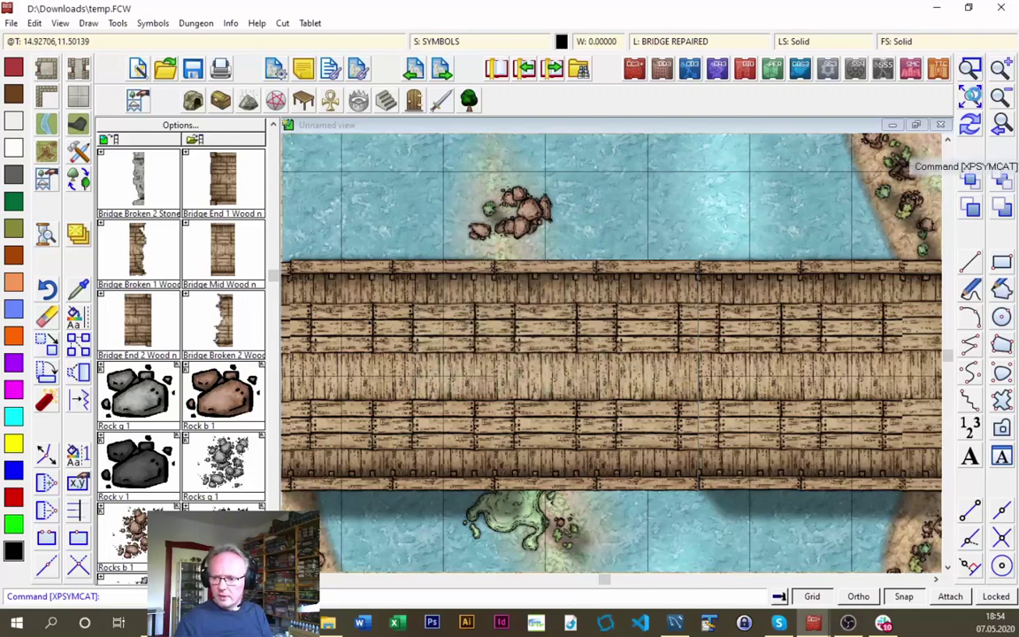
# Switch the whole map to the broken bridge by making BRIDGE BROKEN the current layer and hiding BRIDGE REPAIRED
pyautogui.click(970, 97)
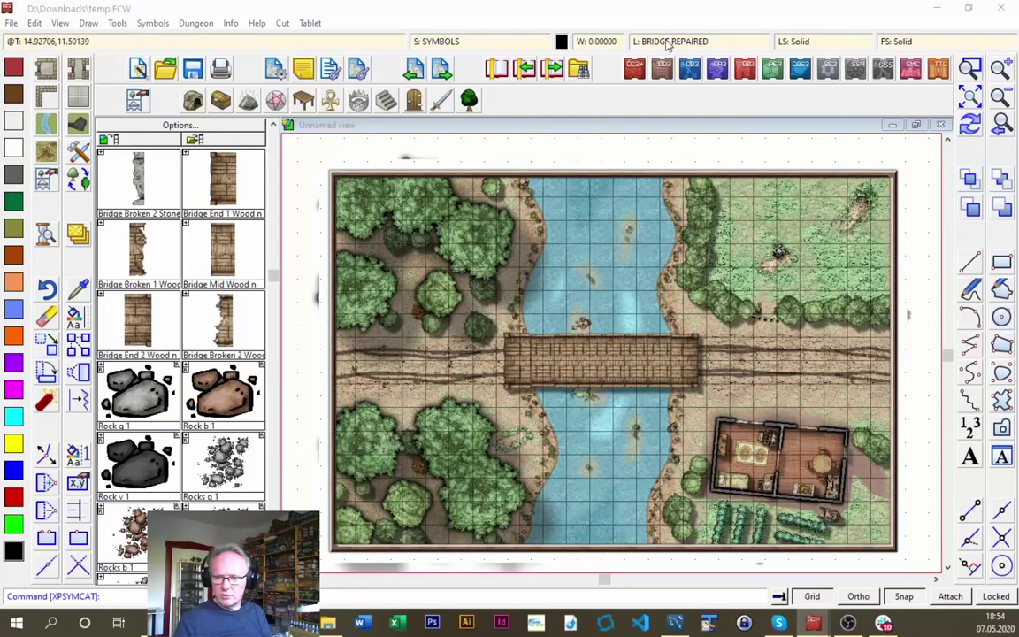
pyautogui.click(637, 40)
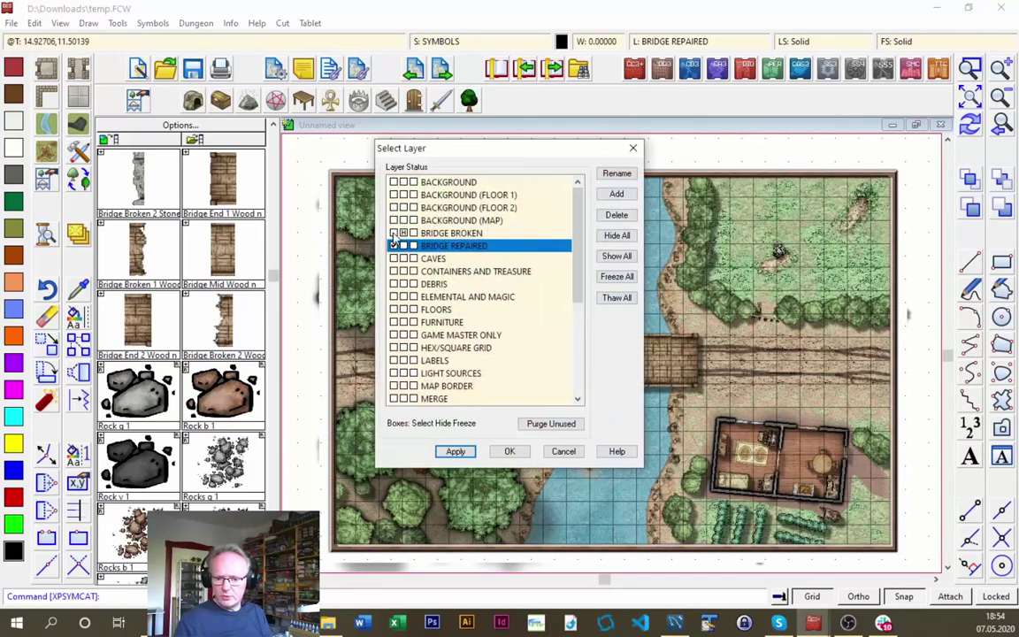
pyautogui.click(394, 233)
pyautogui.click(404, 245)
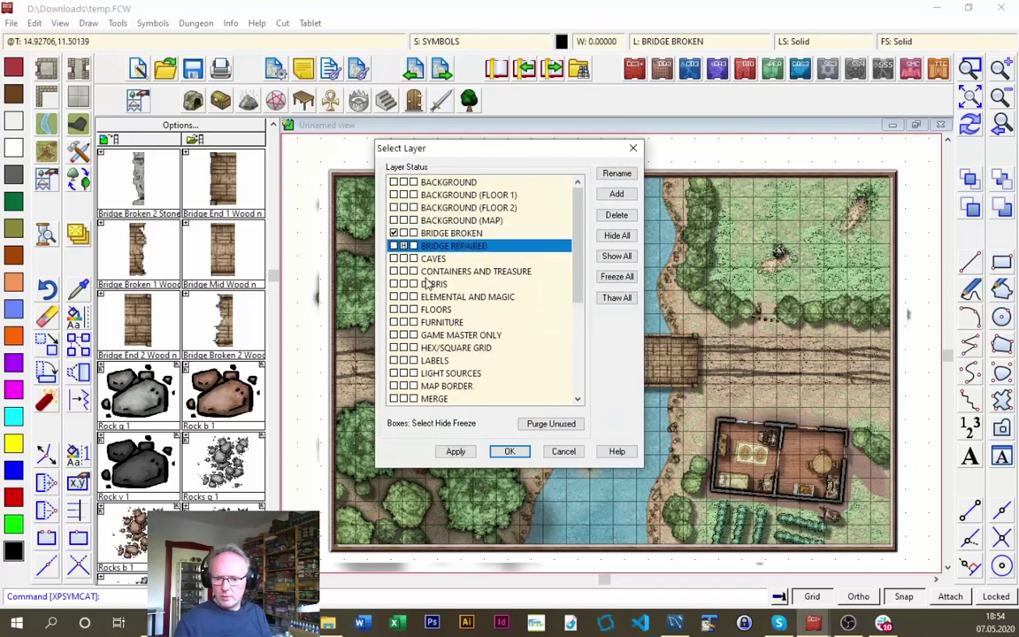
pyautogui.click(563, 453)
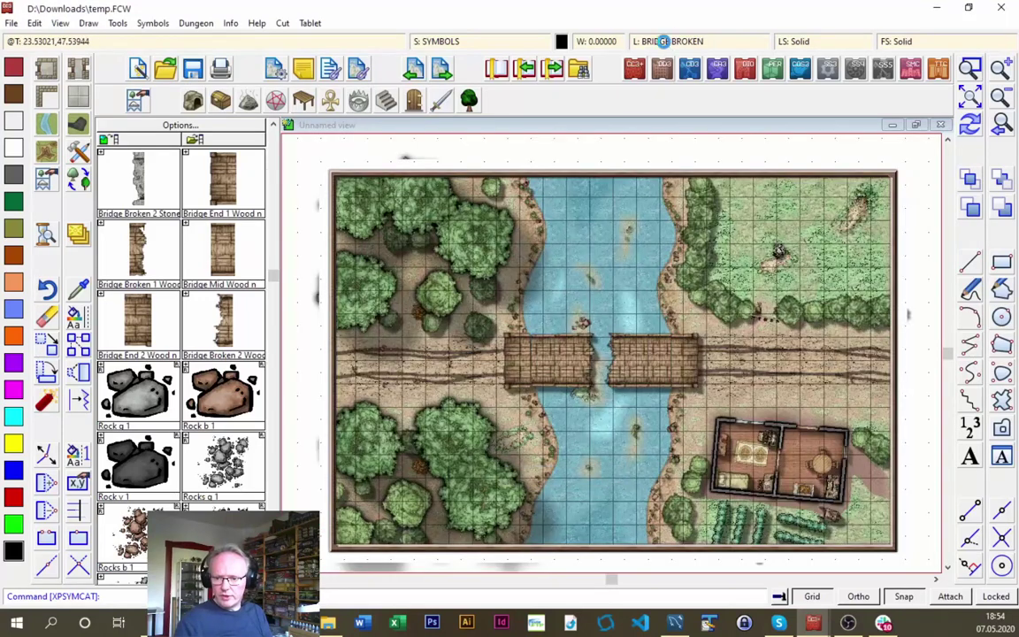
# Switch the map back to the intact bridge by making BRIDGE REPAIRED the current layer and hiding BRIDGE BROKEN
pyautogui.click(663, 40)
pyautogui.click(393, 245)
pyautogui.click(404, 233)
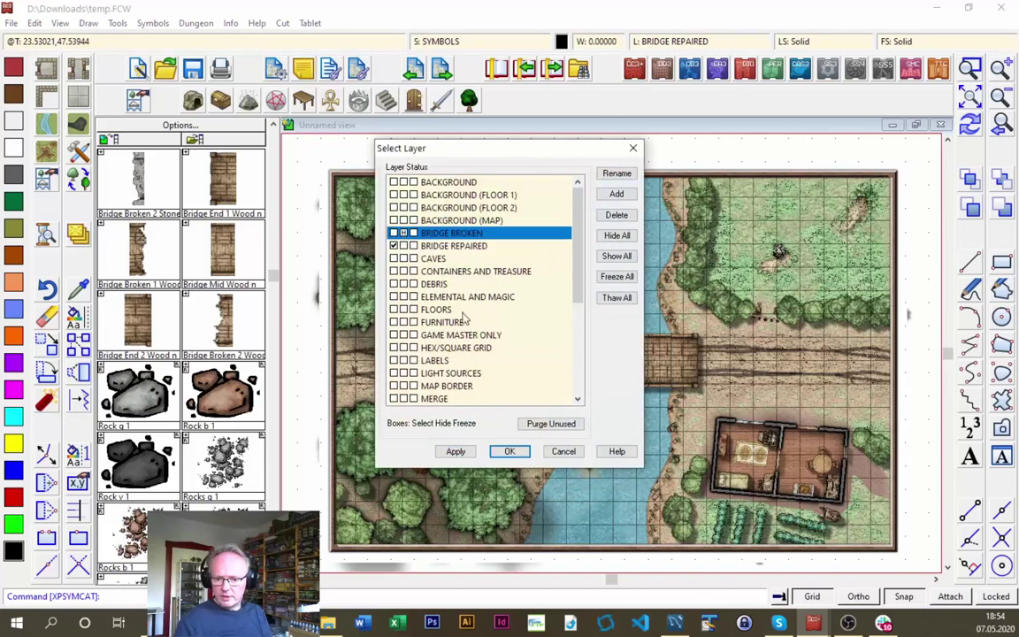
pyautogui.click(510, 451)
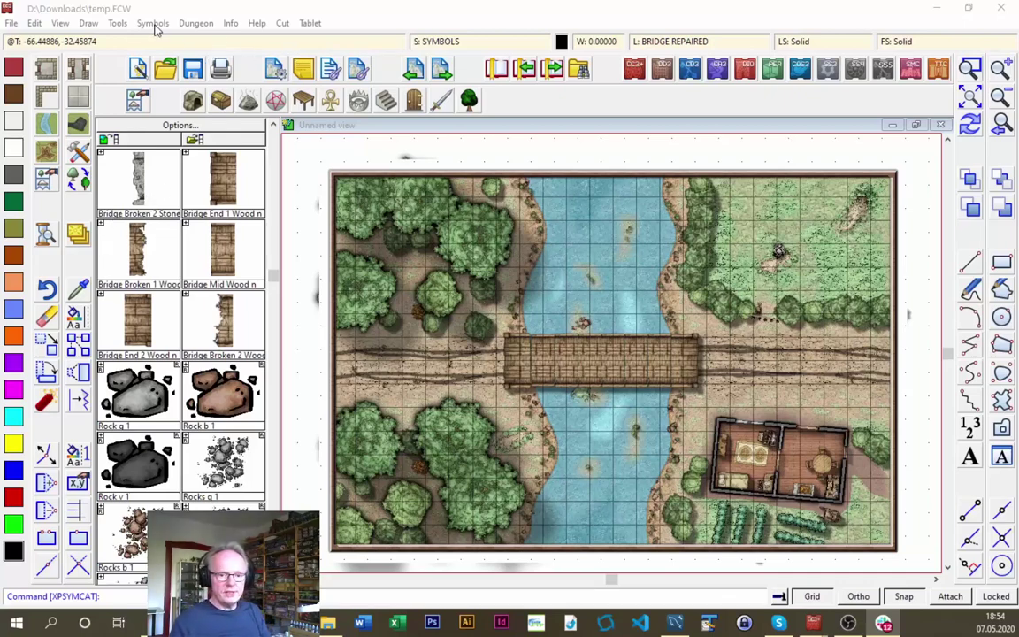
pyautogui.click(123, 25)
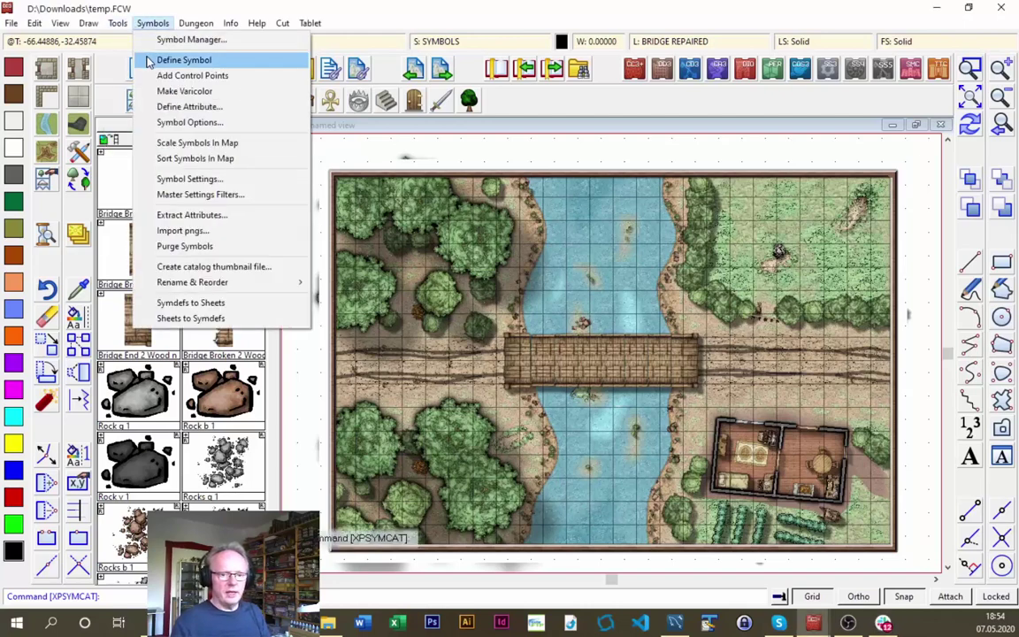
pyautogui.moveTo(133, 72)
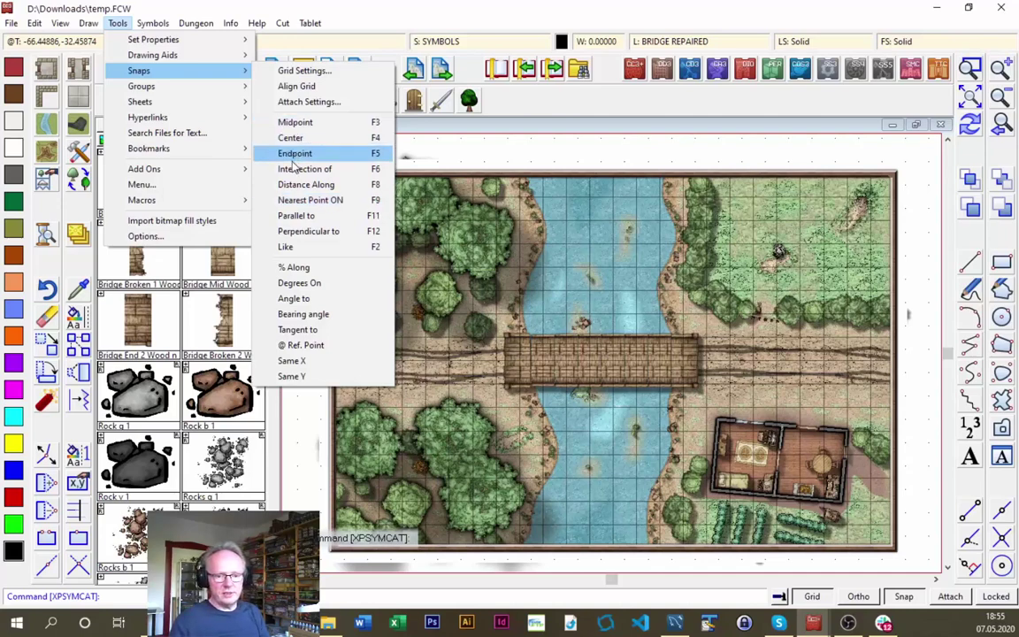
pyautogui.moveTo(60, 21)
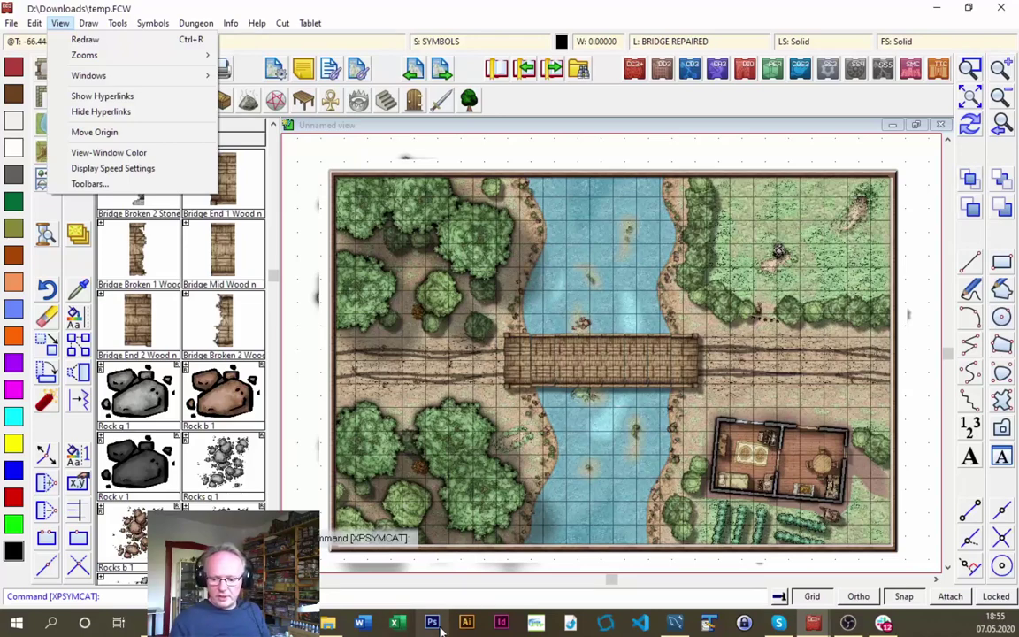
# Compare the Outdoor Battlemap.FCW drawing with the temp.FCW drawing by switching between them, finishing on temp.FCW
pyautogui.moveTo(813, 626)
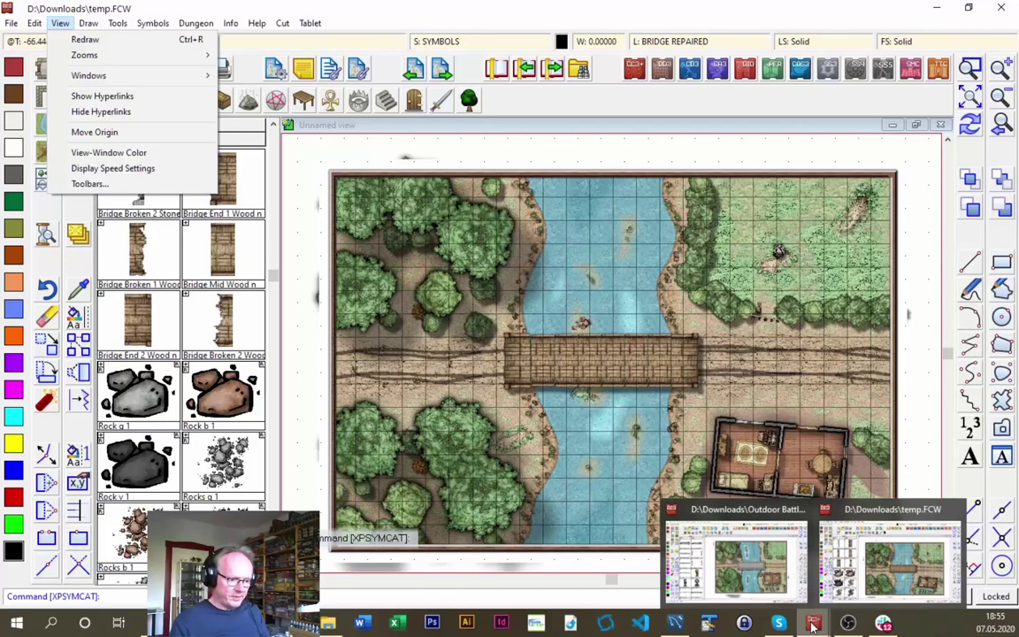
pyautogui.click(813, 625)
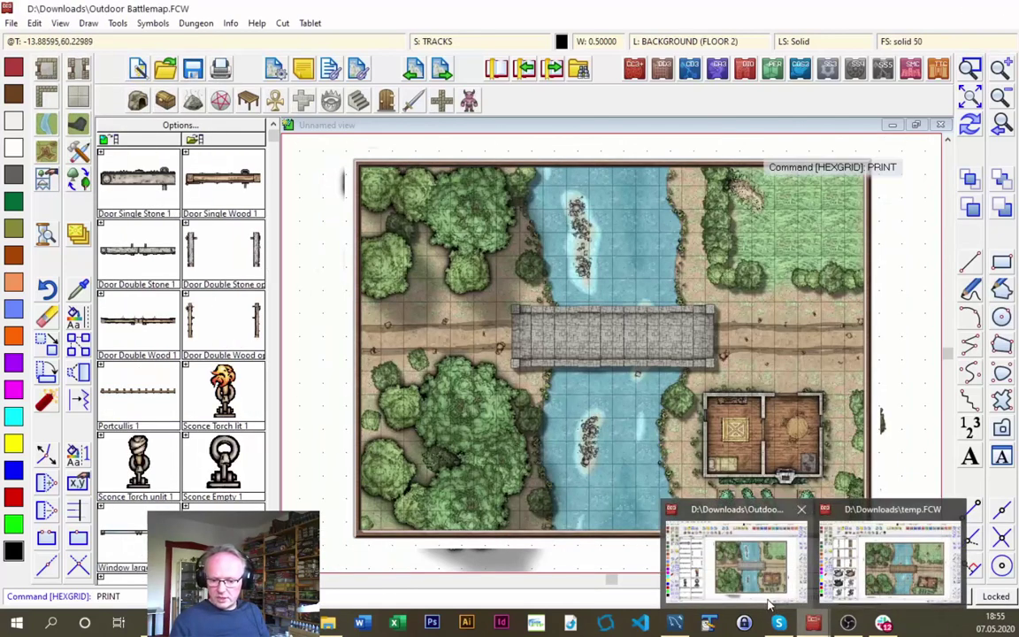
pyautogui.moveTo(812, 621)
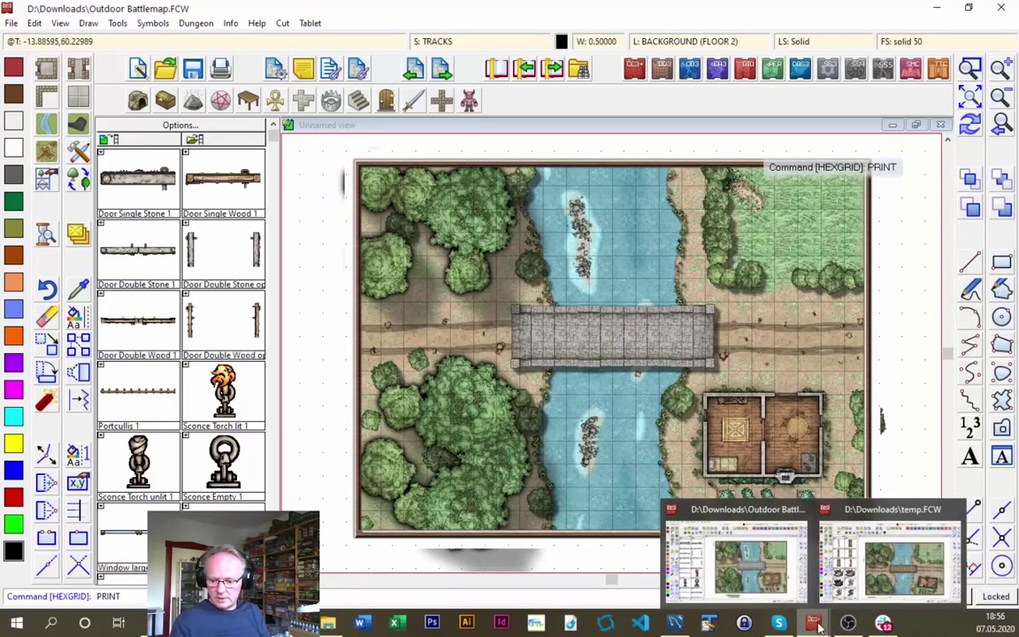
pyautogui.click(874, 586)
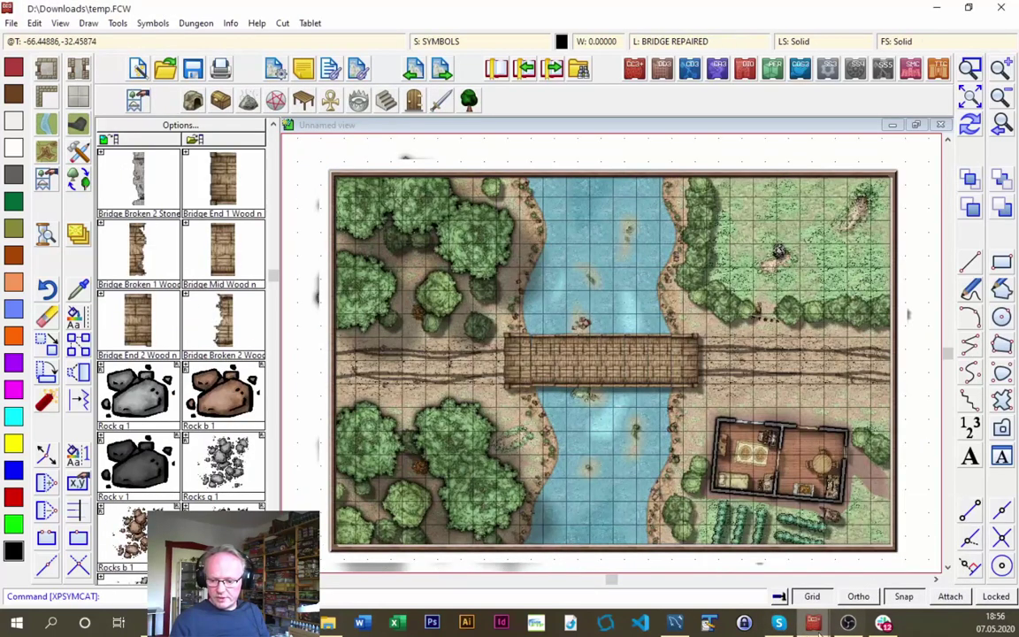
pyautogui.moveTo(800, 627)
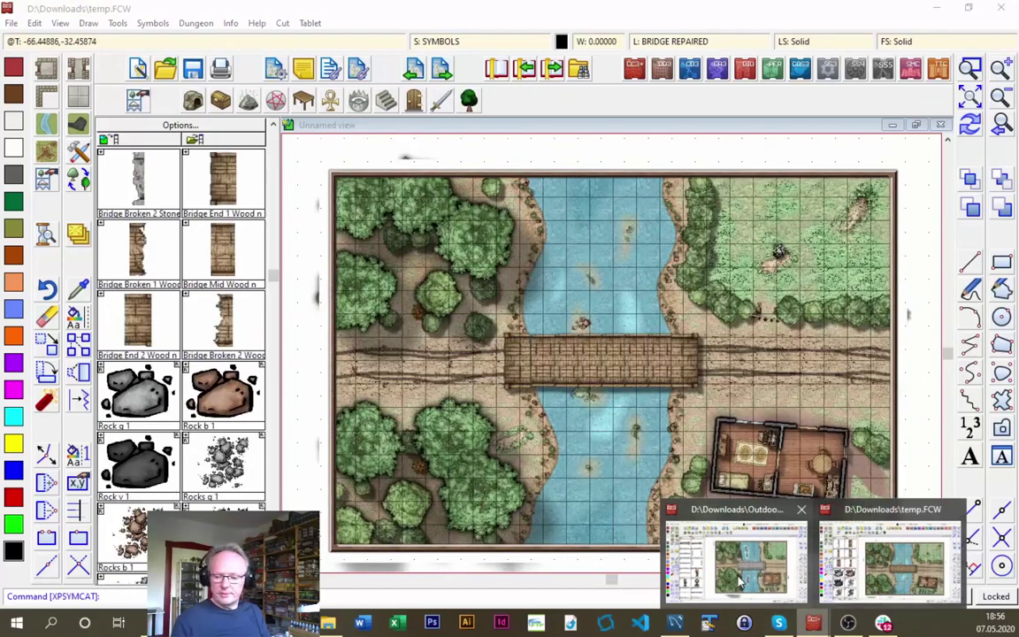
pyautogui.moveTo(743, 588)
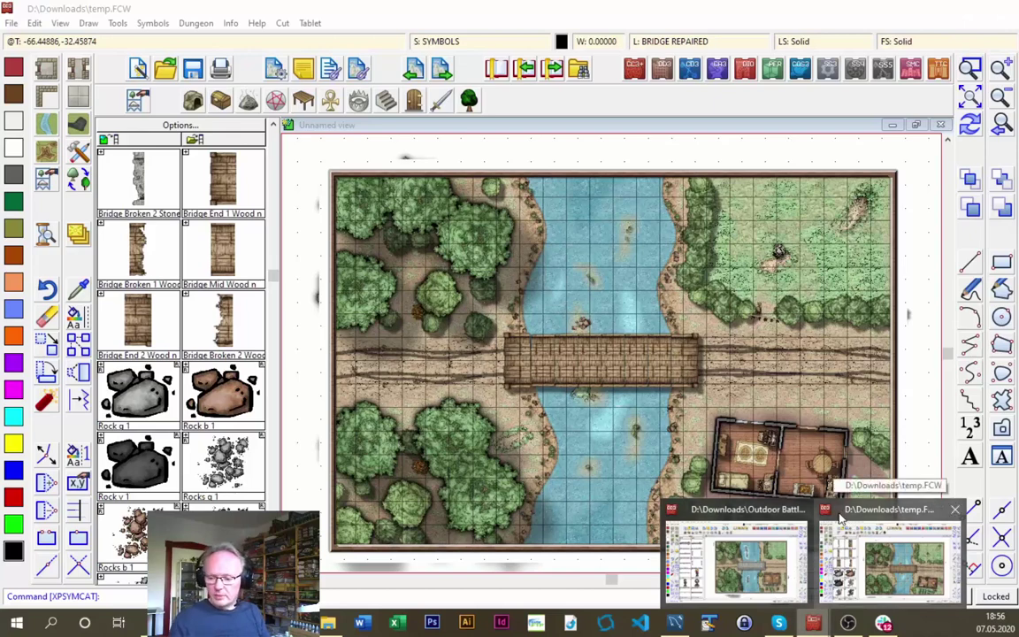
pyautogui.click(736, 557)
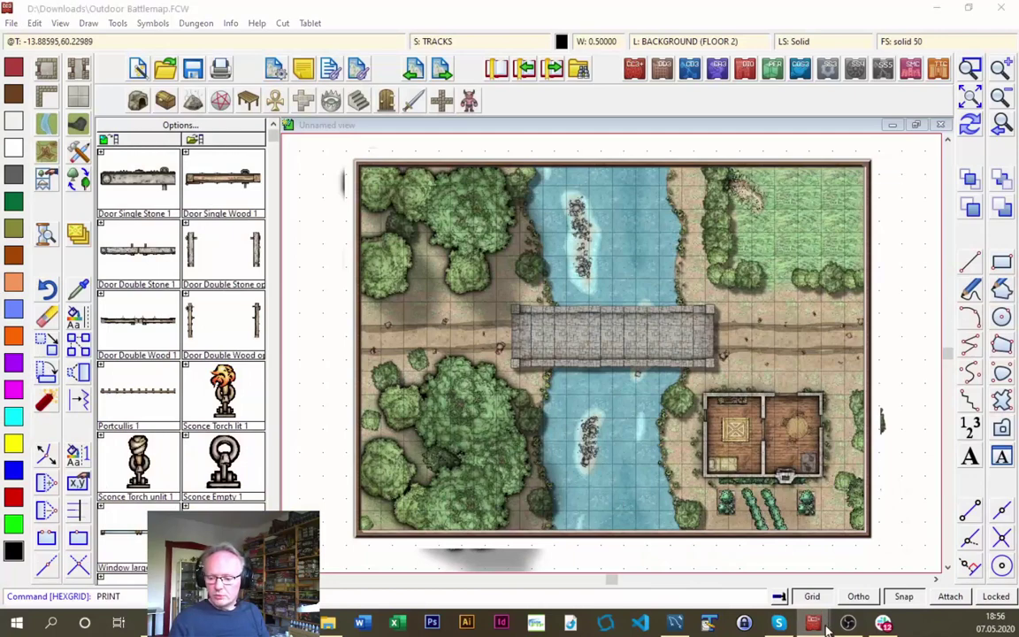
pyautogui.click(885, 544)
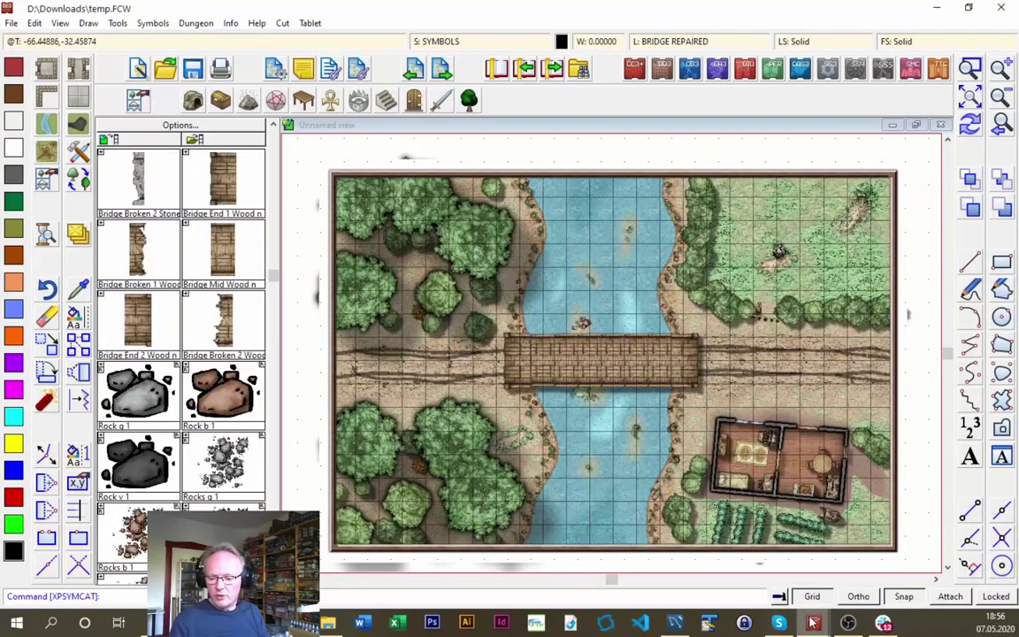
pyautogui.click(672, 522)
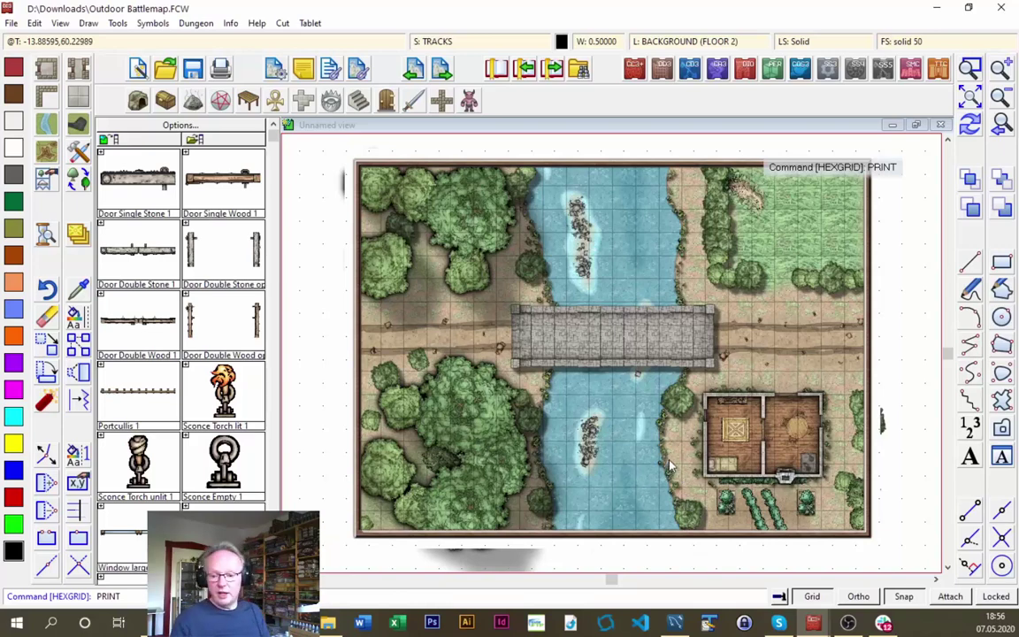
pyautogui.moveTo(813, 623)
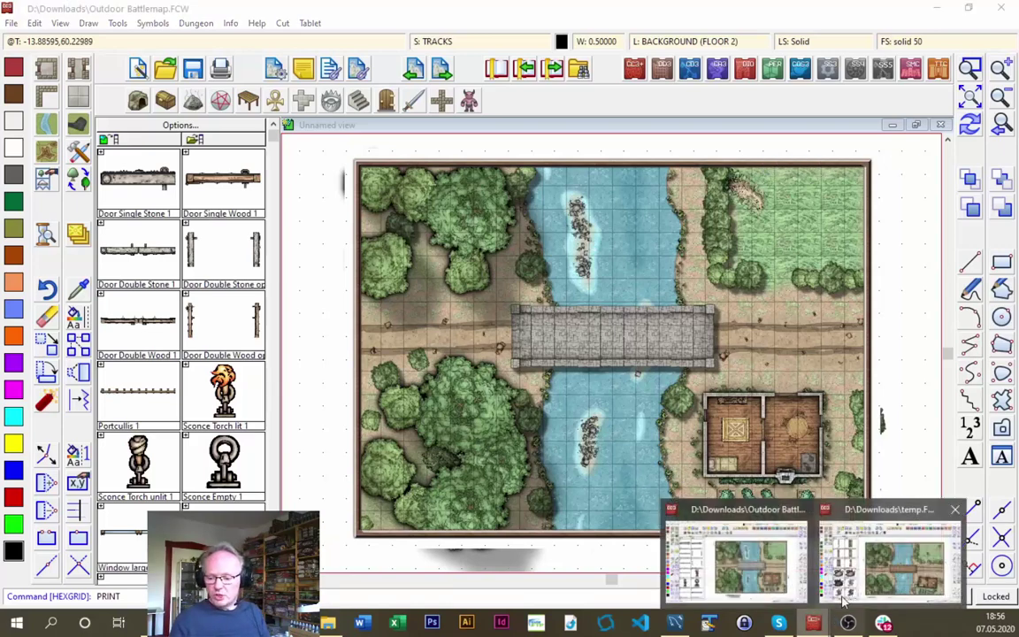
pyautogui.click(862, 579)
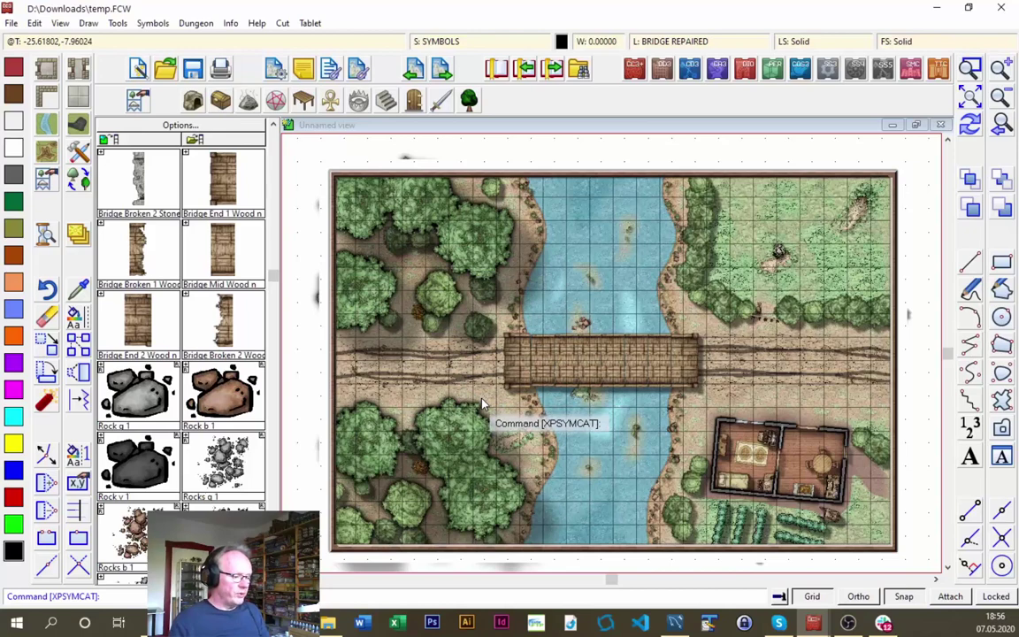
# Hide the GRID sheet so the map is drawn without its grid
pyautogui.click(434, 41)
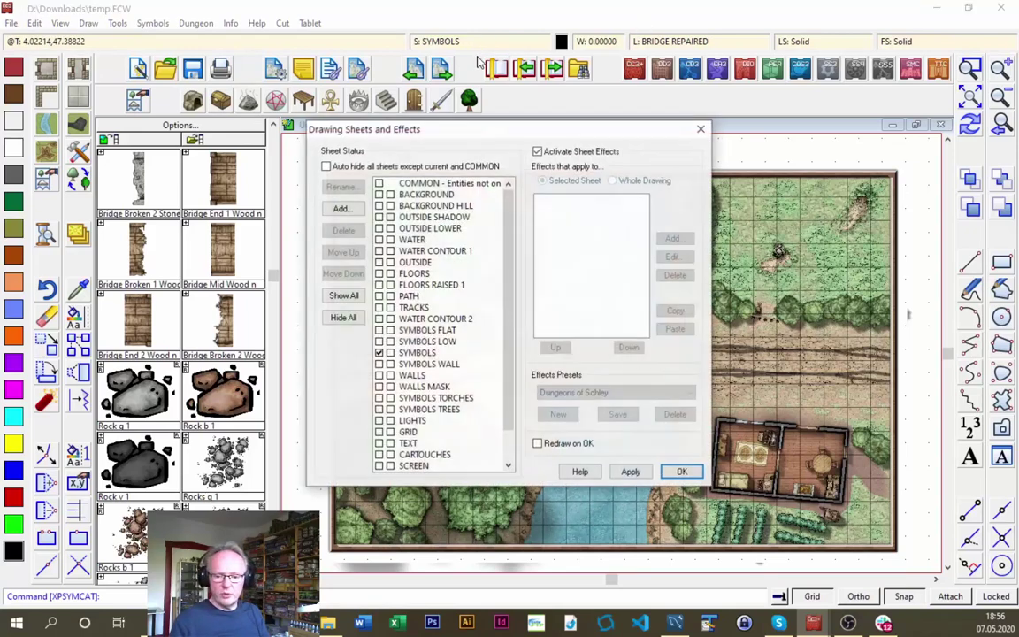
pyautogui.click(408, 431)
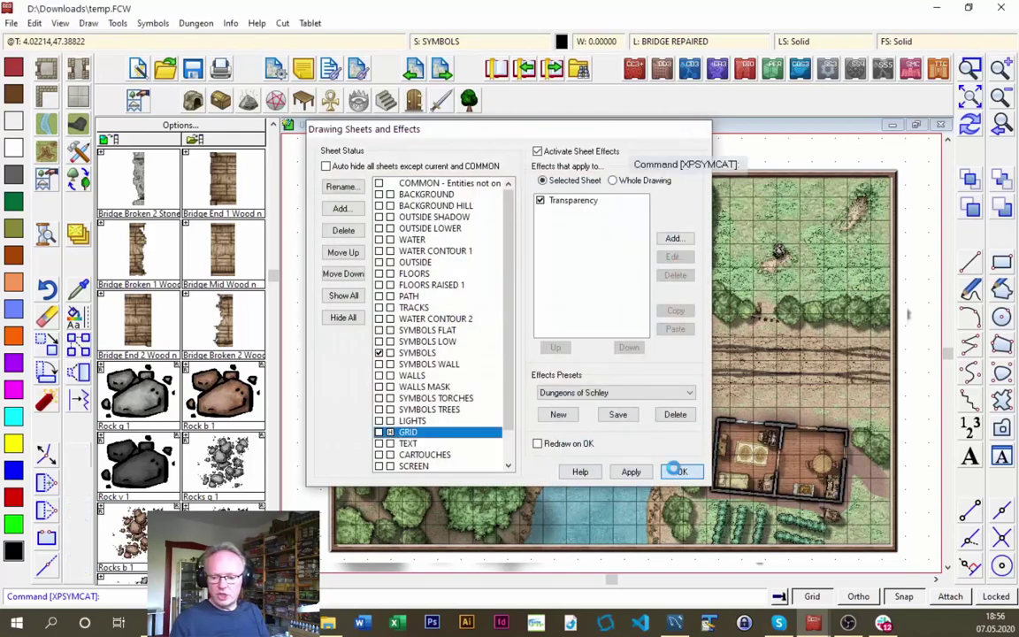
pyautogui.click(676, 471)
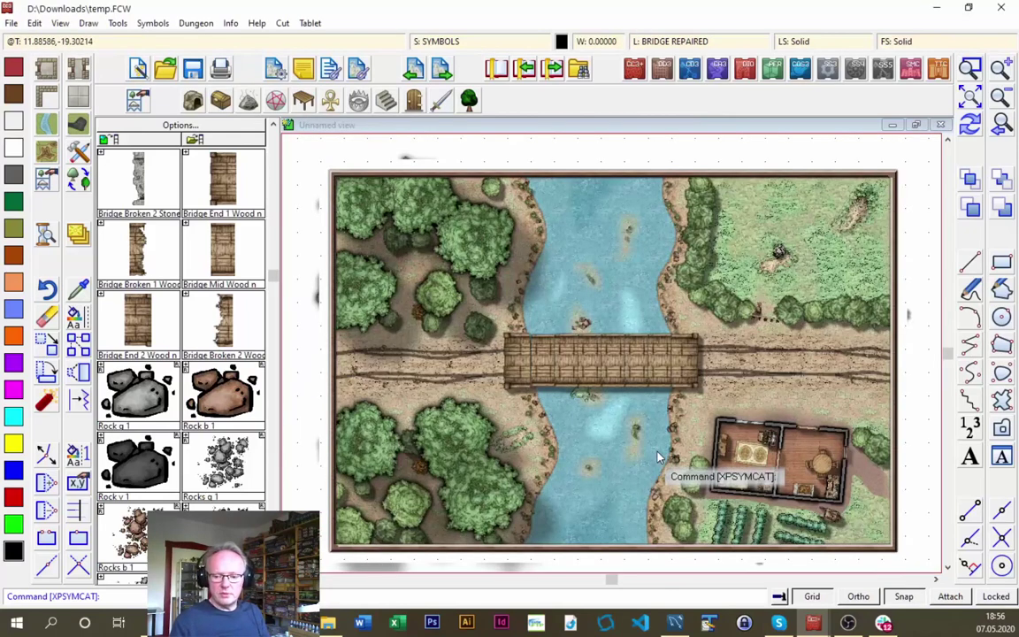
# Start an export of the map to temp.PNG in Downloads as a Rectangular section PNG, accepting the current bitmap options
pyautogui.click(11, 23)
pyautogui.moveTo(33, 23)
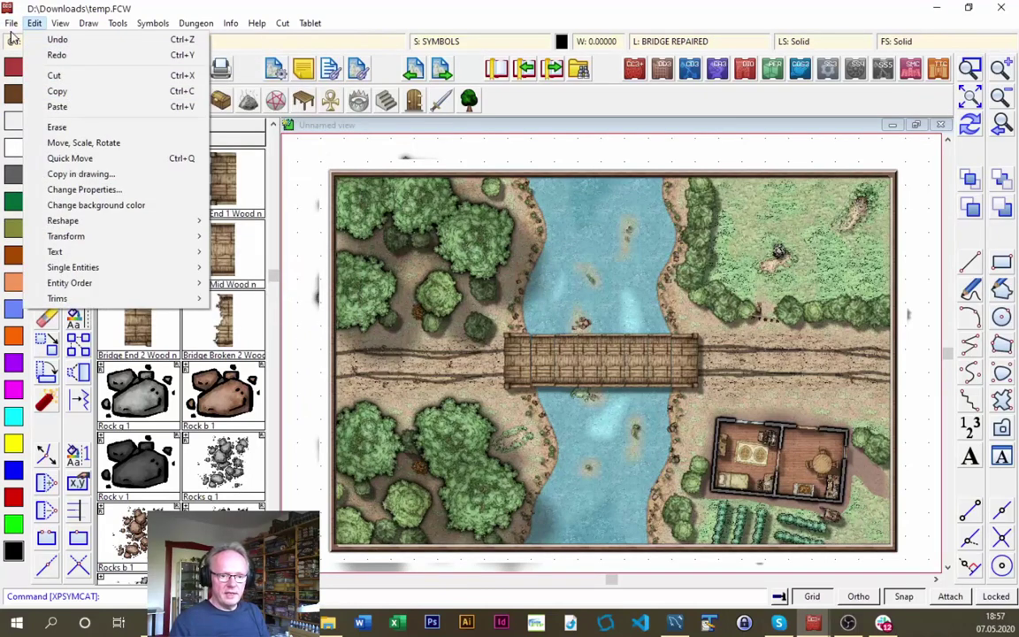
pyautogui.click(33, 103)
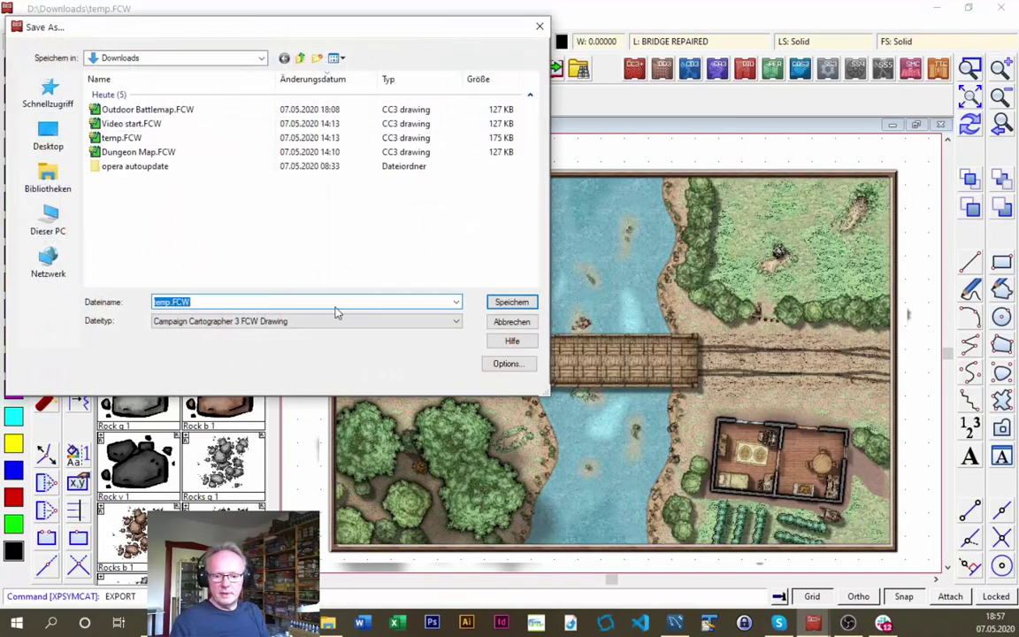
pyautogui.click(339, 321)
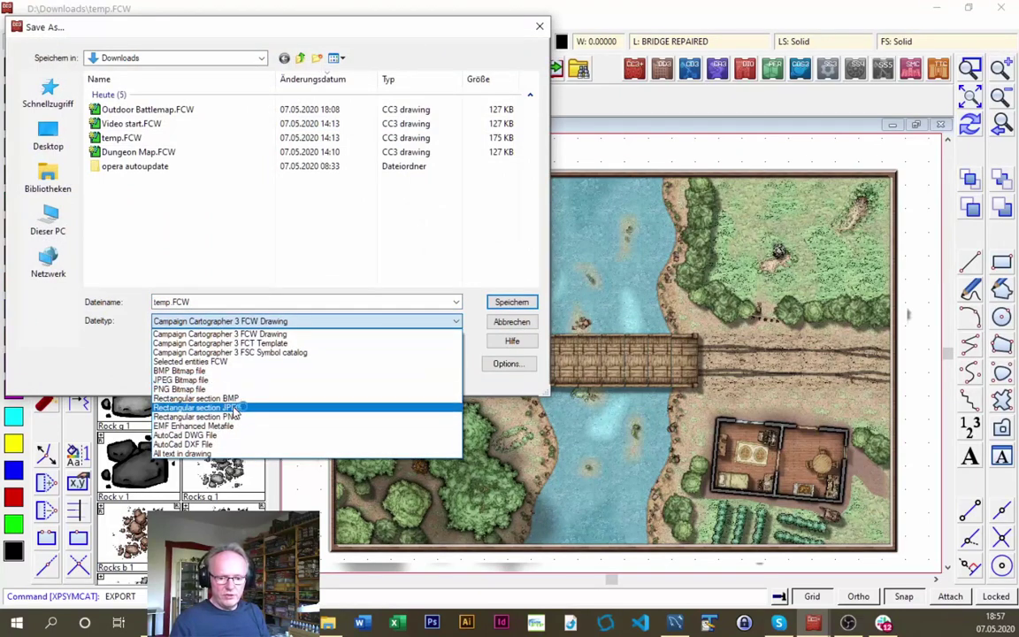
pyautogui.click(235, 417)
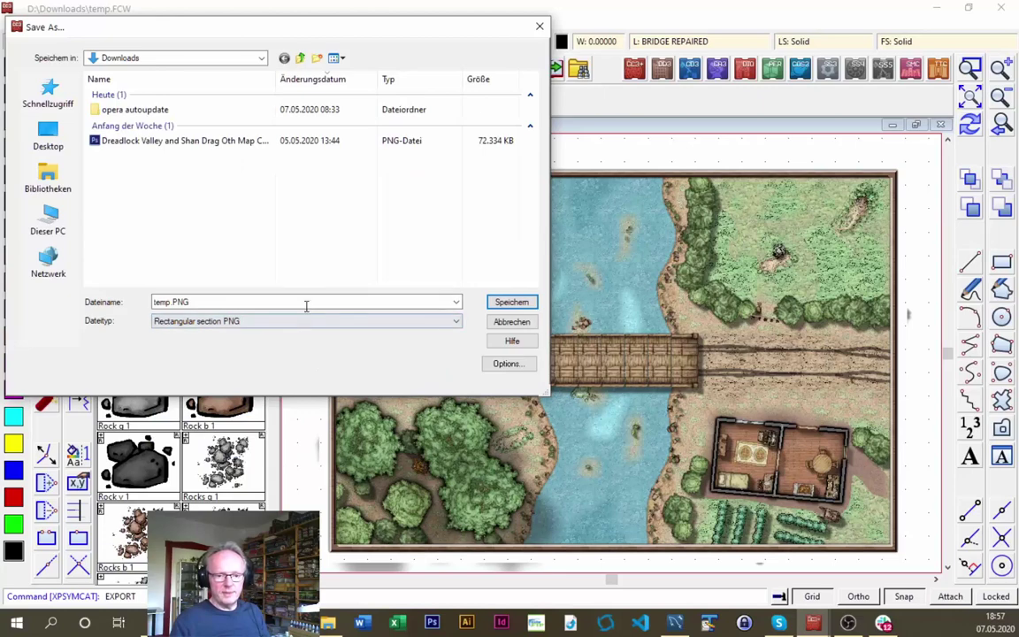
pyautogui.click(510, 364)
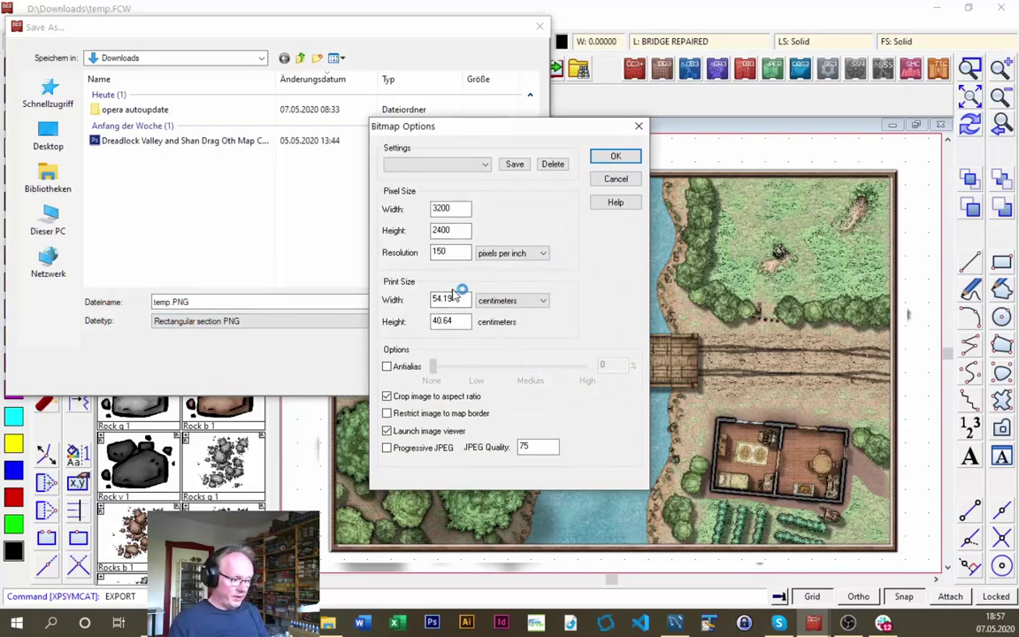
pyautogui.click(614, 156)
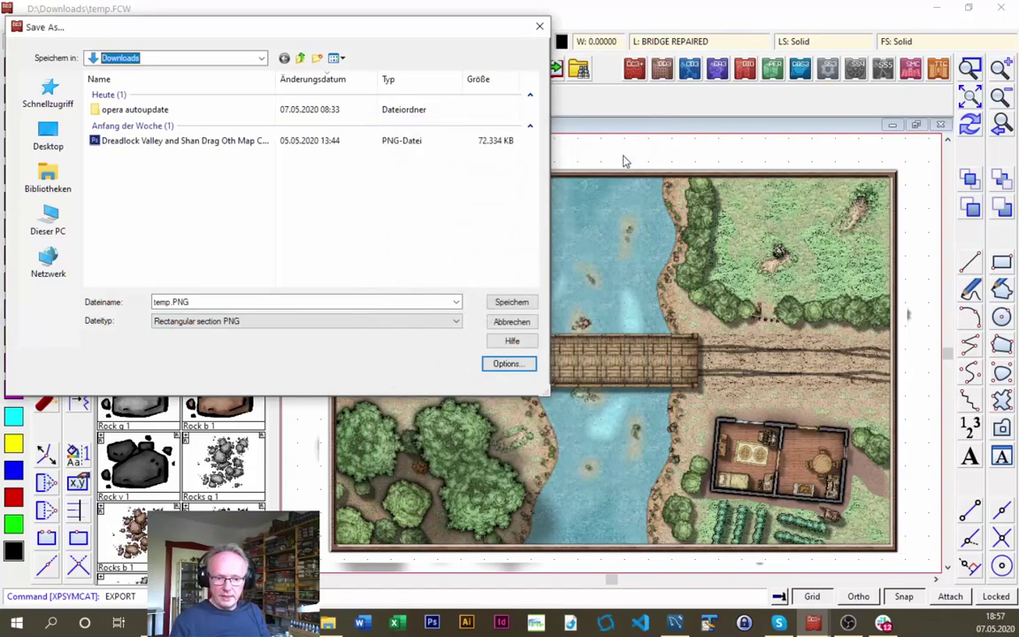
pyautogui.click(511, 302)
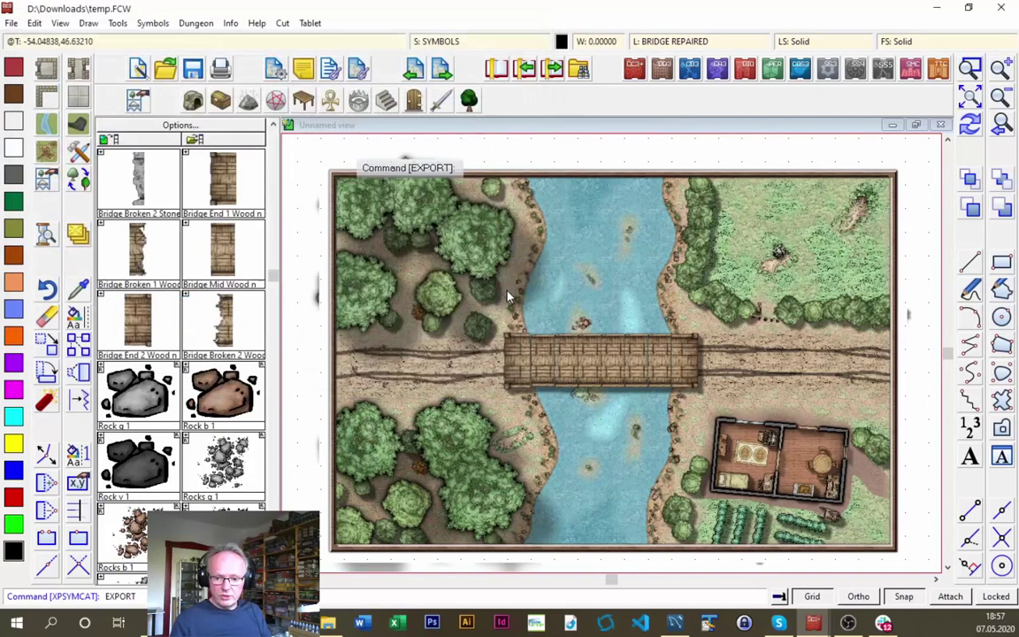
# Mark the whole framed map as the export area, then check the exported image maximized in Photoshop and return to the map
pyautogui.click(334, 177)
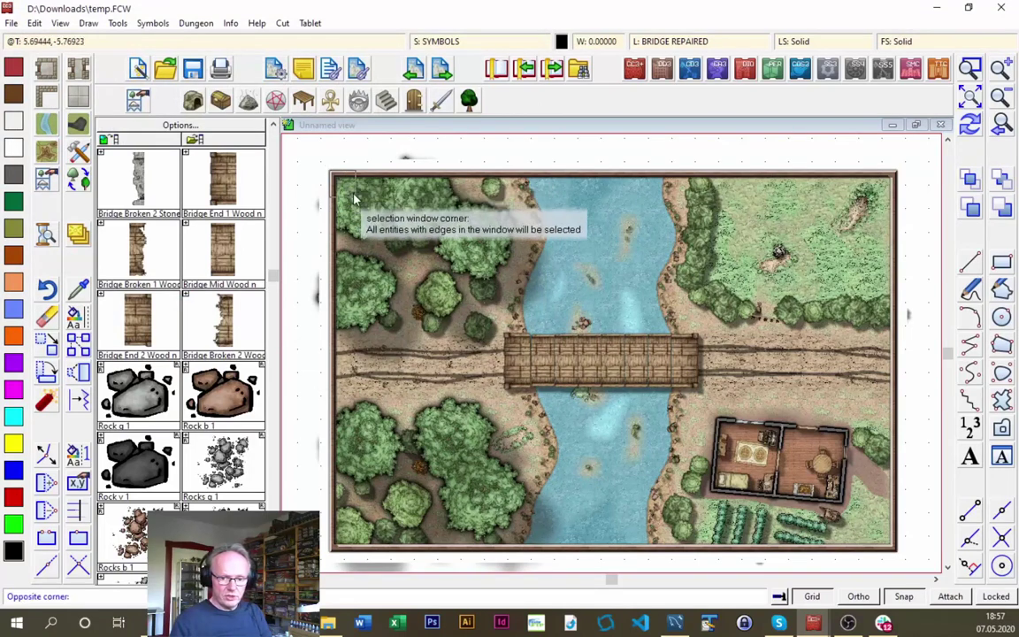
pyautogui.click(897, 557)
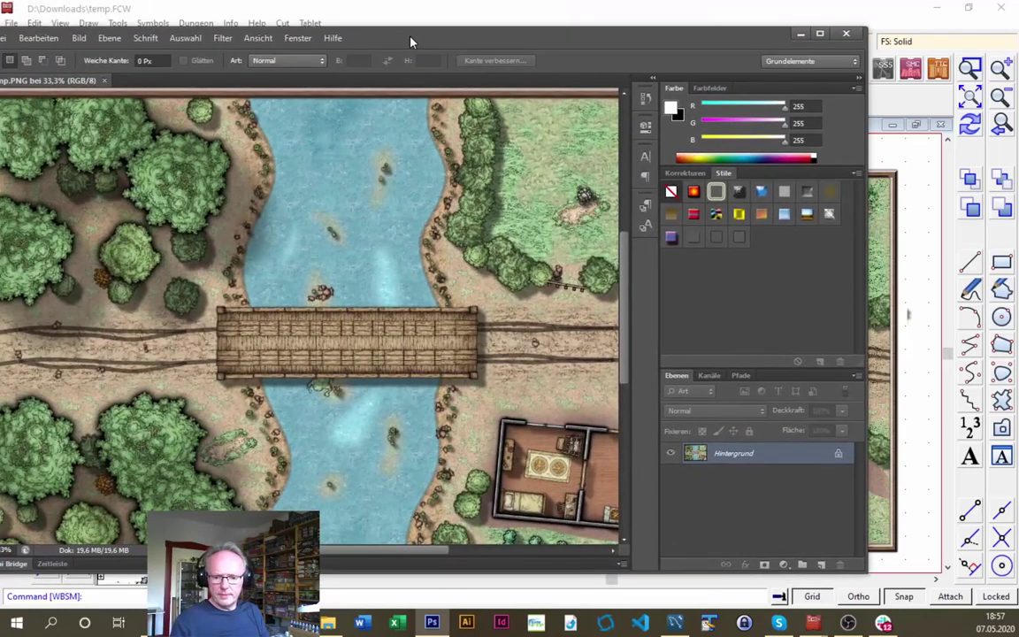
pyautogui.doubleClick(369, 32)
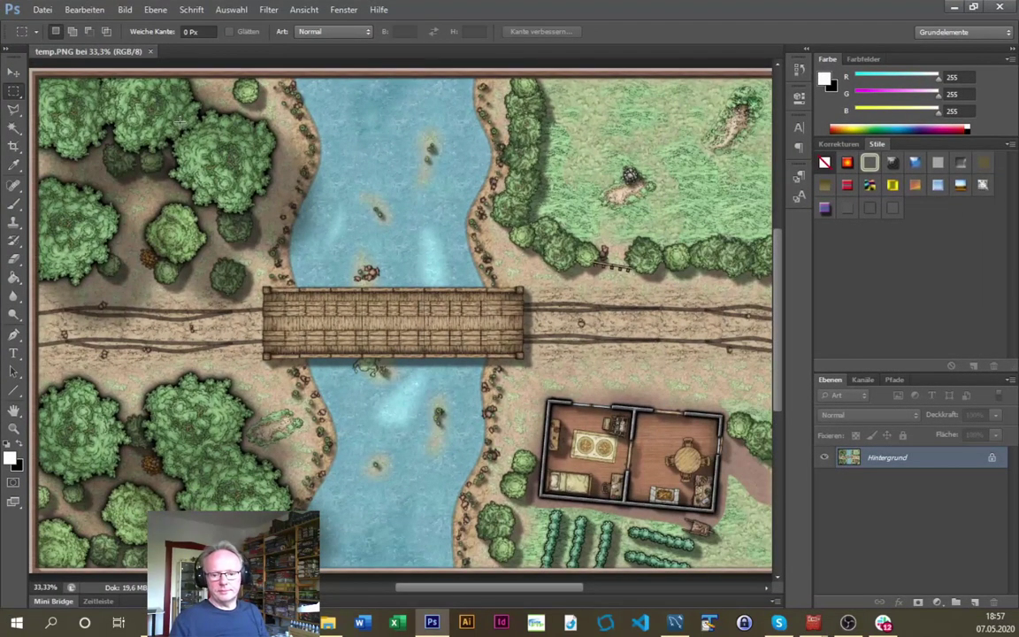
pyautogui.click(954, 6)
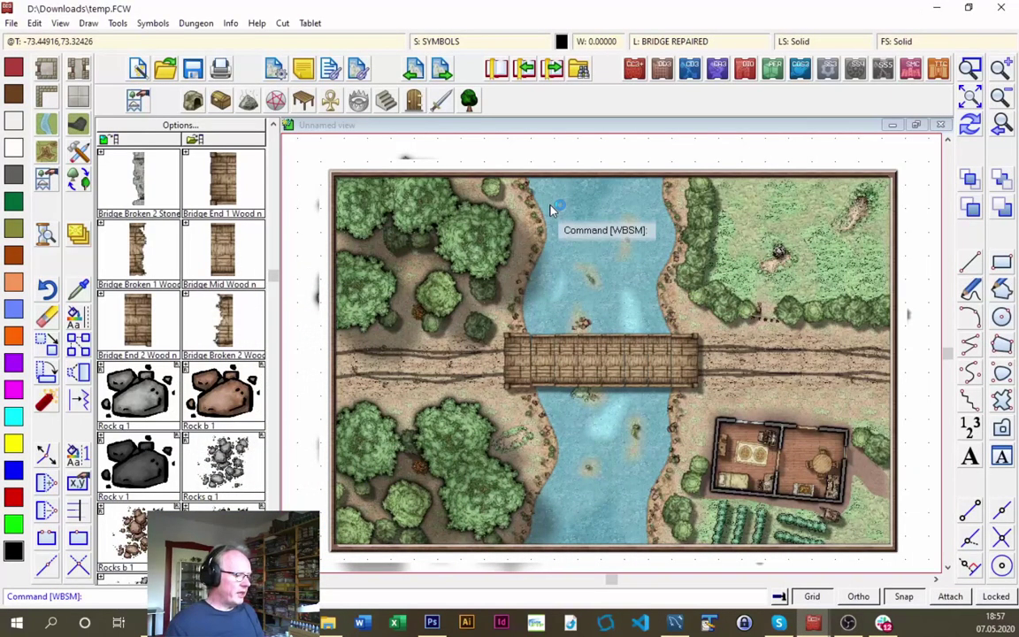